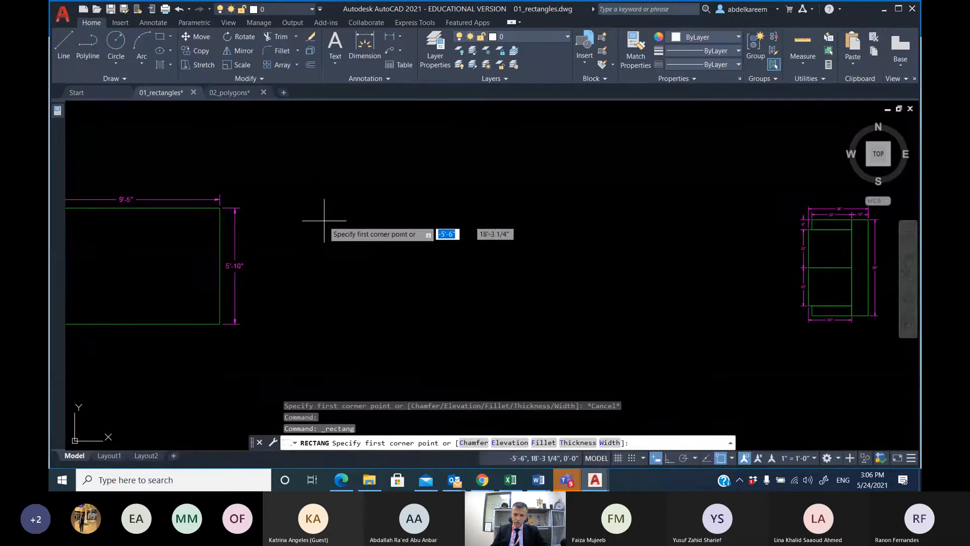
Draw a rectangle 15 inches long and 10 inches wide in the empty space beside the 9'-5" rectangle, using the Dimensions option.
{"action": "left_click", "coordinate": [317, 205]}
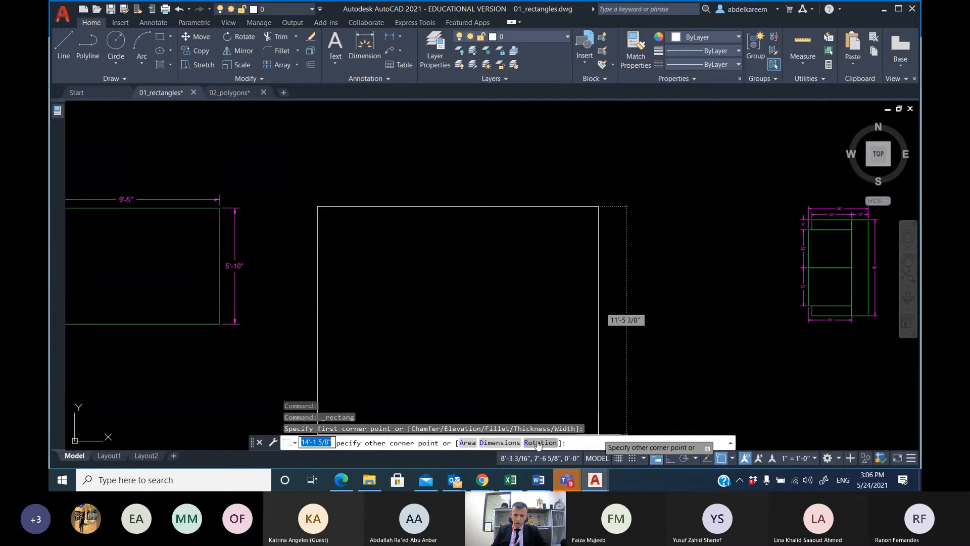
{"action": "left_click", "coordinate": [493, 443]}
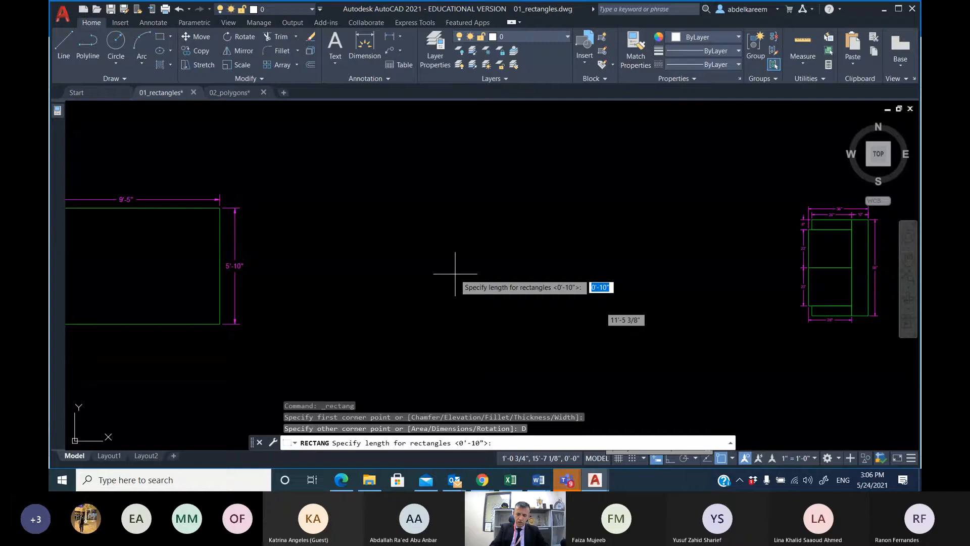
{"action": "type", "text": "15"}
{"action": "key", "text": "Return"}
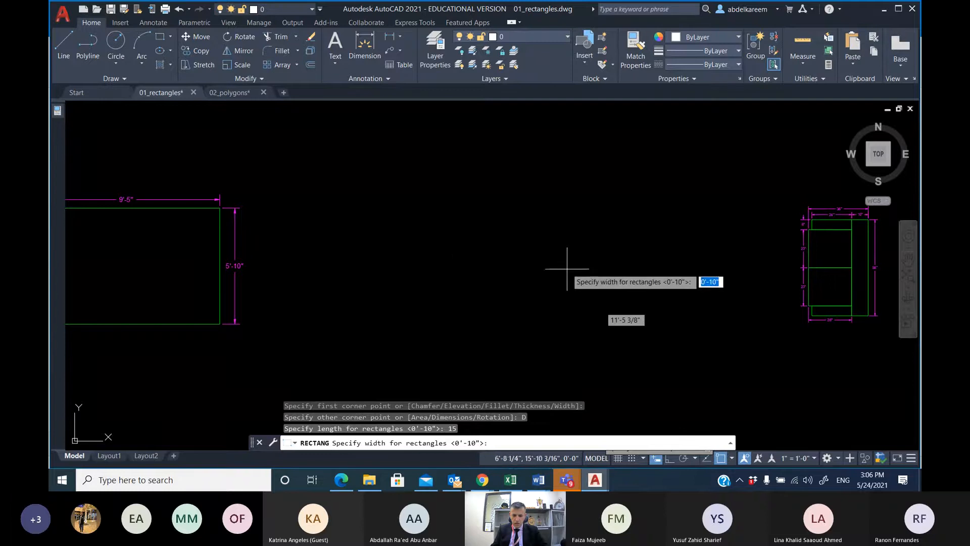
{"action": "type", "text": "10"}
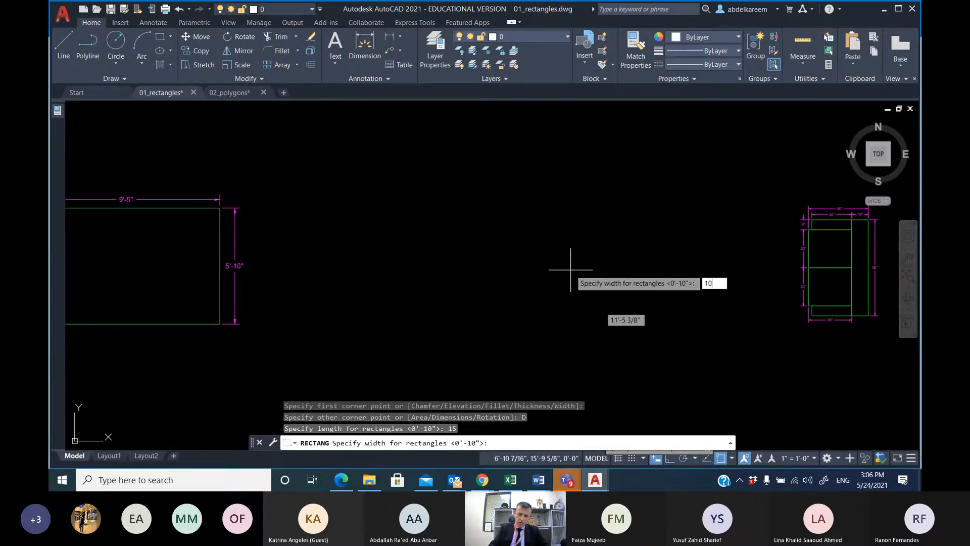
{"action": "key", "text": "Return"}
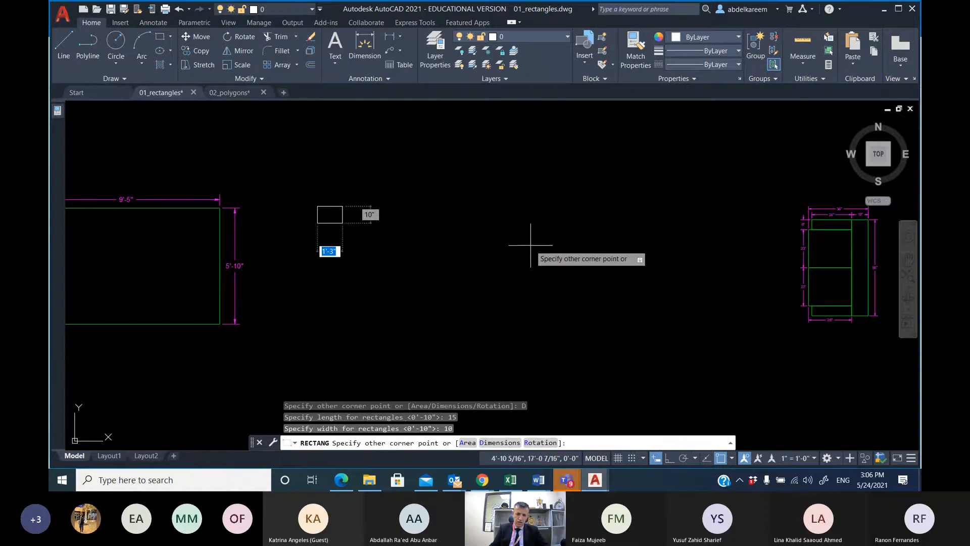
{"action": "scroll", "coordinate": [283, 227], "scroll_direction": "up", "scroll_amount": 10}
{"action": "scroll", "coordinate": [303, 217], "scroll_direction": "down", "scroll_amount": 7}
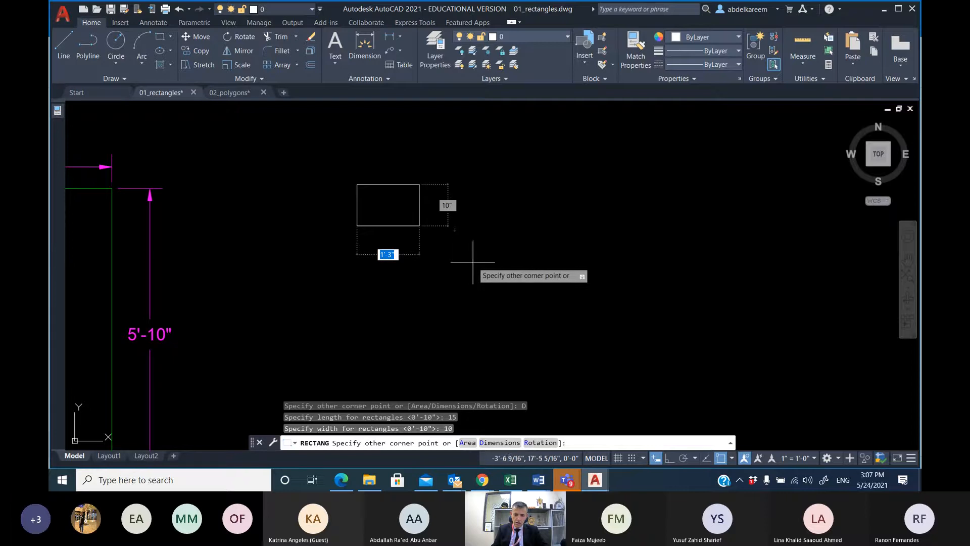
{"action": "left_click", "coordinate": [446, 247]}
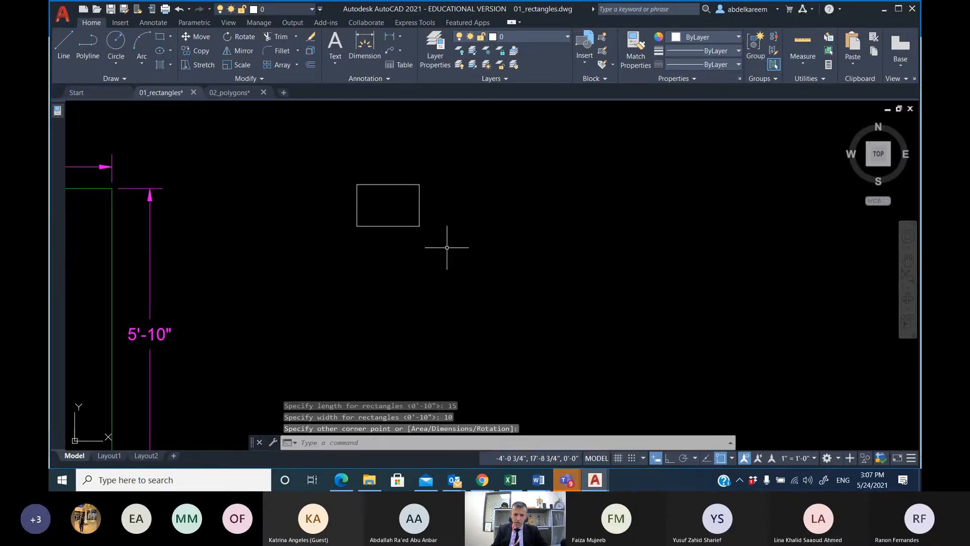
Check the drawing's length type and insertion units in the UNITS settings, leaving them without making changes.
{"action": "left_click", "coordinate": [388, 440]}
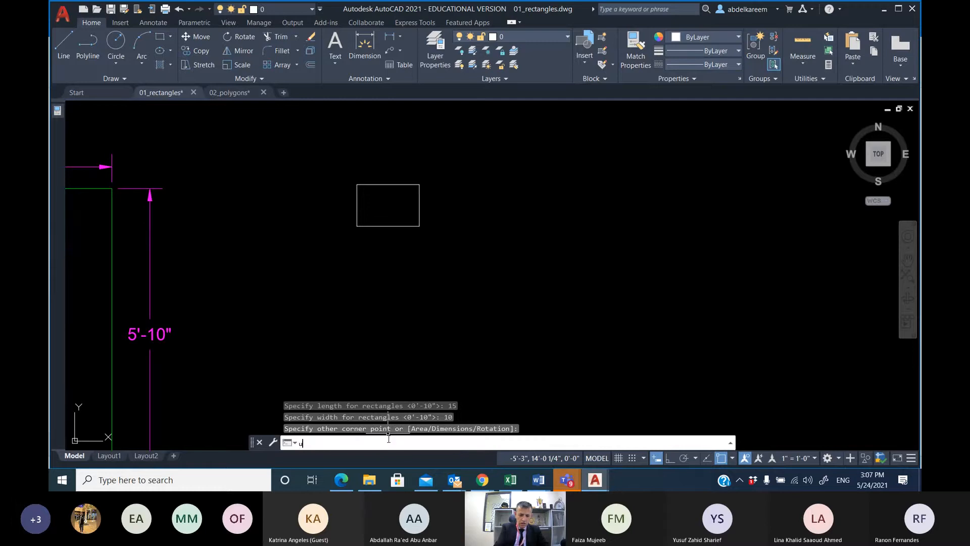
{"action": "type", "text": "units"}
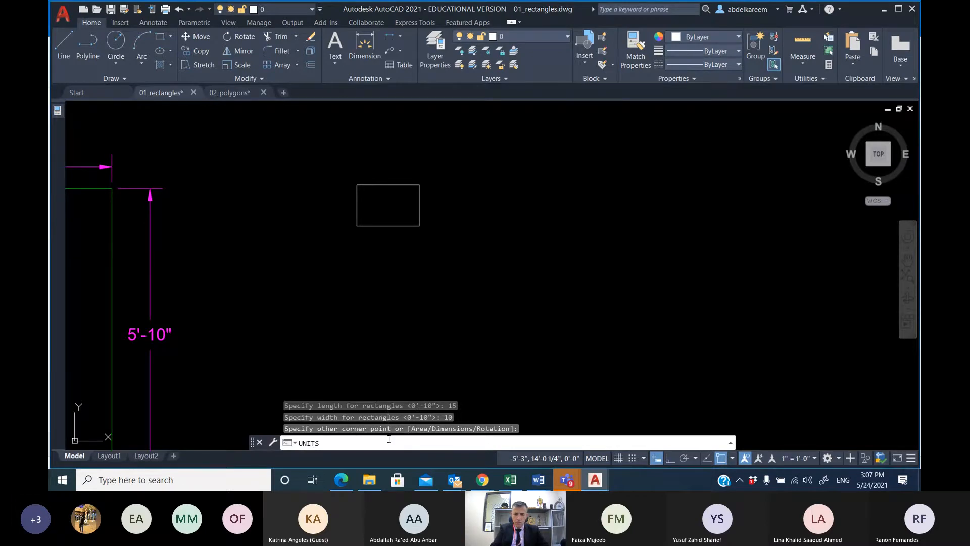
{"action": "key", "text": "Return"}
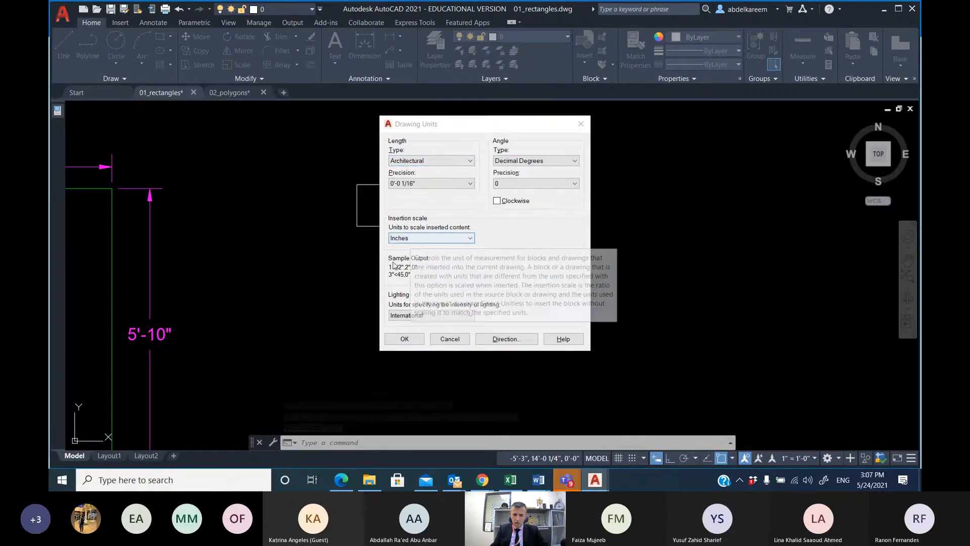
{"action": "left_click", "coordinate": [443, 341]}
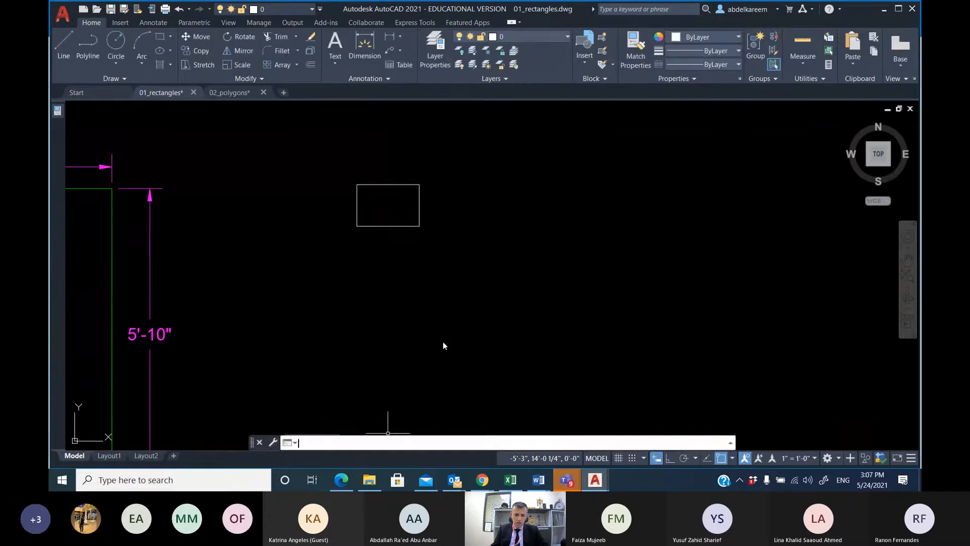
Examine the dimensions of the green reference figure made of adjoining rectangles.
{"action": "scroll", "coordinate": [485, 273], "scroll_direction": "down", "scroll_amount": 2}
{"action": "middle_click_drag", "start_coordinate": [480, 271], "coordinate": [224, 298]}
{"action": "scroll", "coordinate": [351, 290], "scroll_direction": "down", "scroll_amount": 4}
{"action": "scroll", "coordinate": [491, 310], "scroll_direction": "up", "scroll_amount": 2}
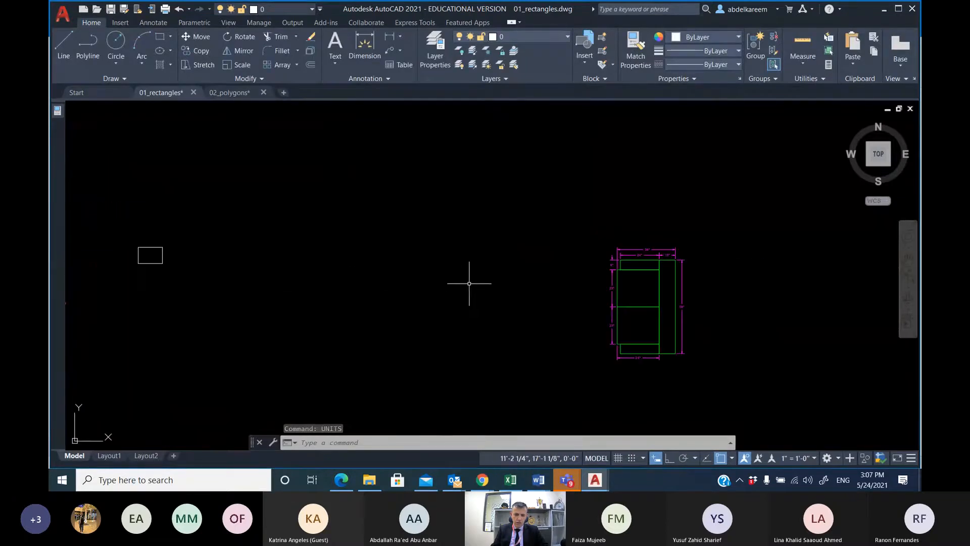
{"action": "scroll", "coordinate": [689, 288], "scroll_direction": "up", "scroll_amount": 6}
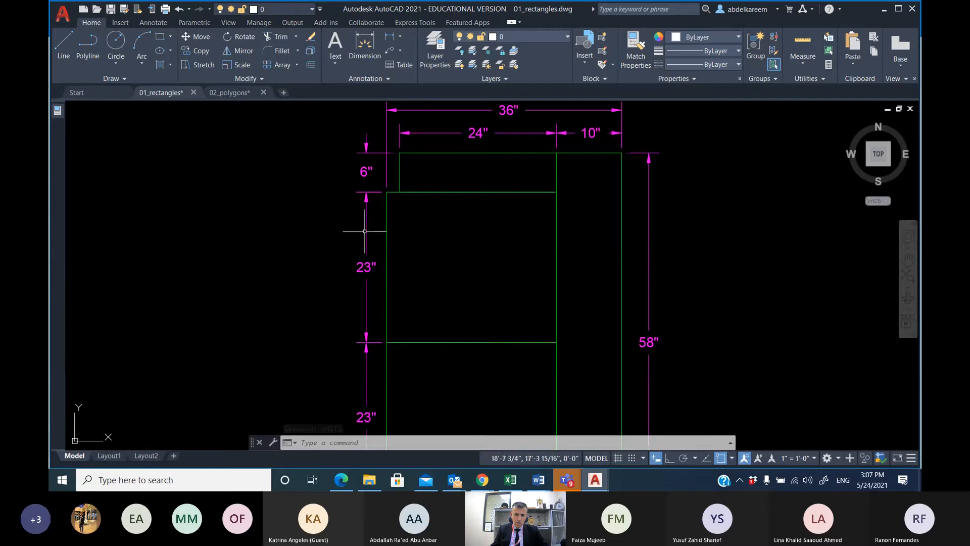
{"action": "scroll", "coordinate": [514, 260], "scroll_direction": "down", "scroll_amount": 6}
{"action": "scroll", "coordinate": [494, 271], "scroll_direction": "up", "scroll_amount": 2}
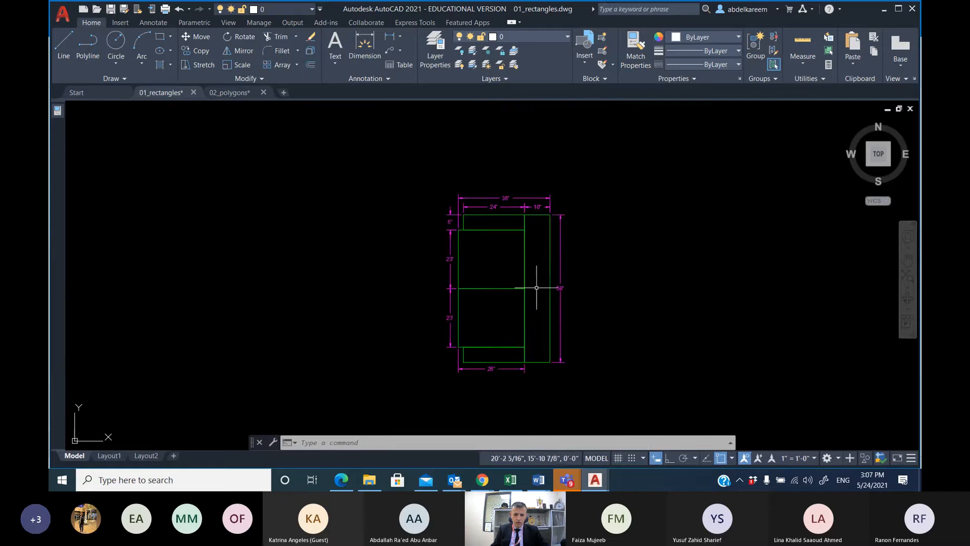
{"action": "scroll", "coordinate": [604, 294], "scroll_direction": "up", "scroll_amount": 4}
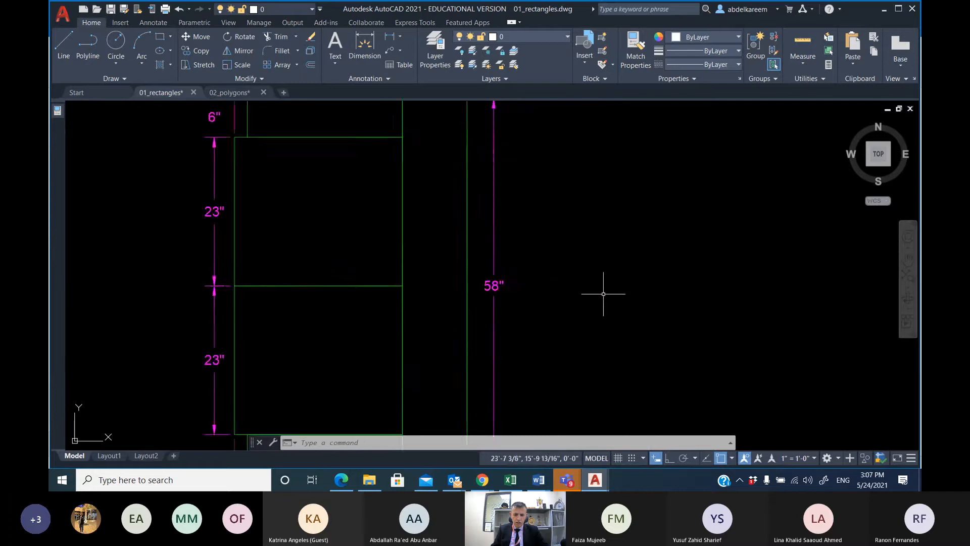
{"action": "scroll", "coordinate": [589, 298], "scroll_direction": "down", "scroll_amount": 2}
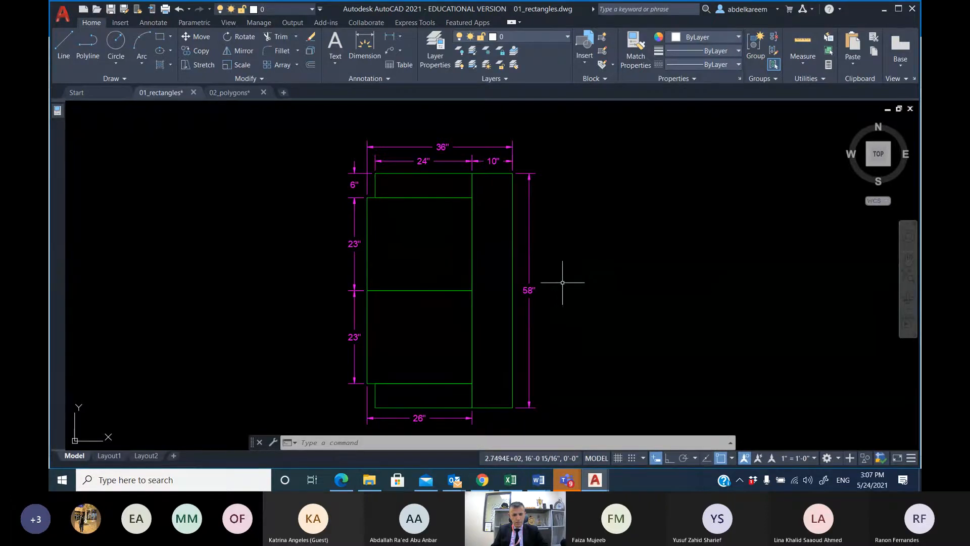
{"action": "mouse_move", "coordinate": [488, 253]}
{"action": "middle_mouse_down"}
{"action": "mouse_move", "coordinate": [260, 220]}
{"action": "mouse_move", "coordinate": [343, 239]}
{"action": "middle_mouse_up"}
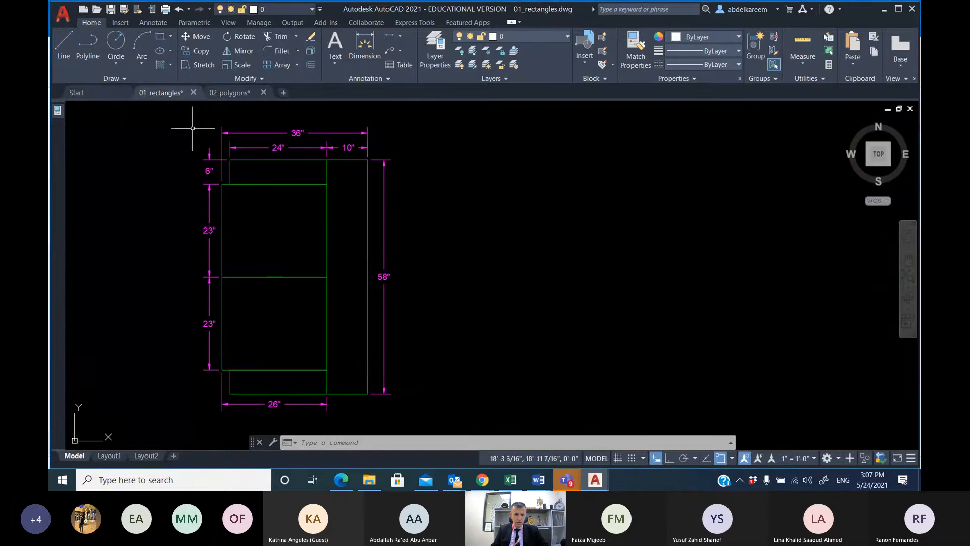
Draw a vertical rectangle 10 inches long and 58 inches wide in the empty space to the right of the dimensioned figure.
{"action": "left_click", "coordinate": [162, 36]}
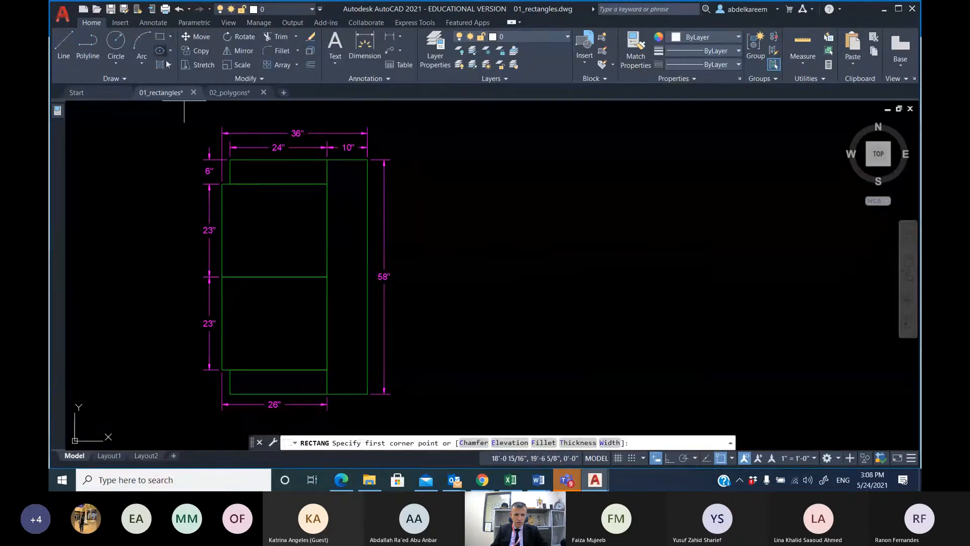
{"action": "left_click", "coordinate": [643, 162]}
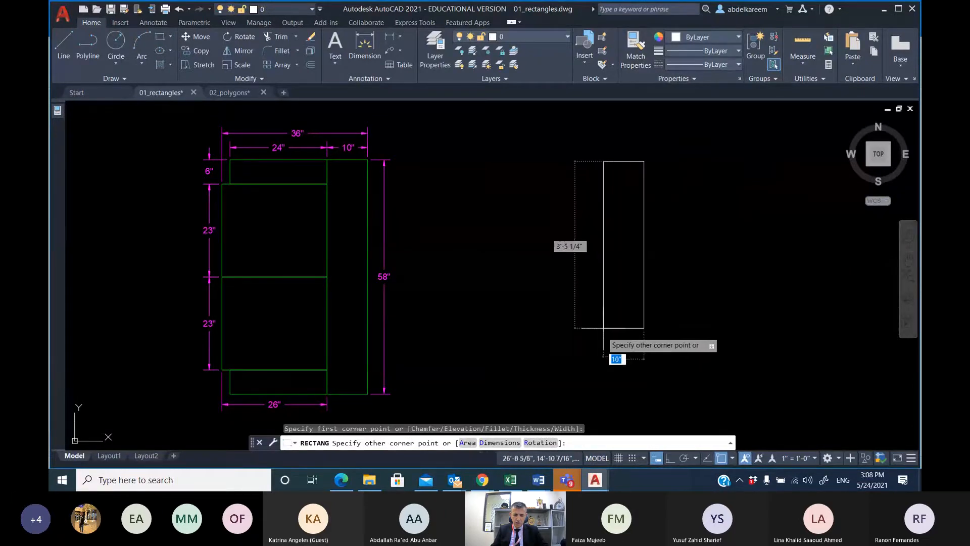
{"action": "right_click", "coordinate": [577, 354]}
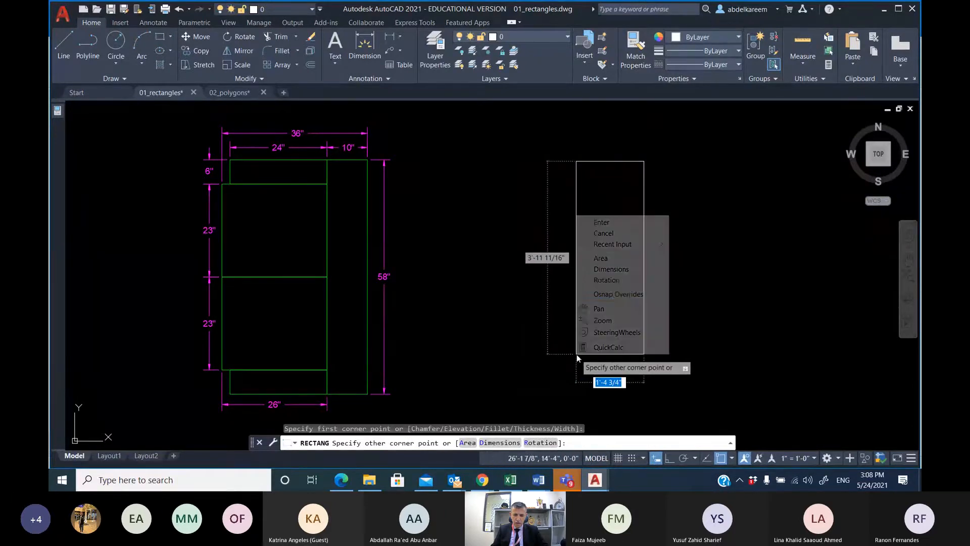
{"action": "left_click", "coordinate": [612, 269]}
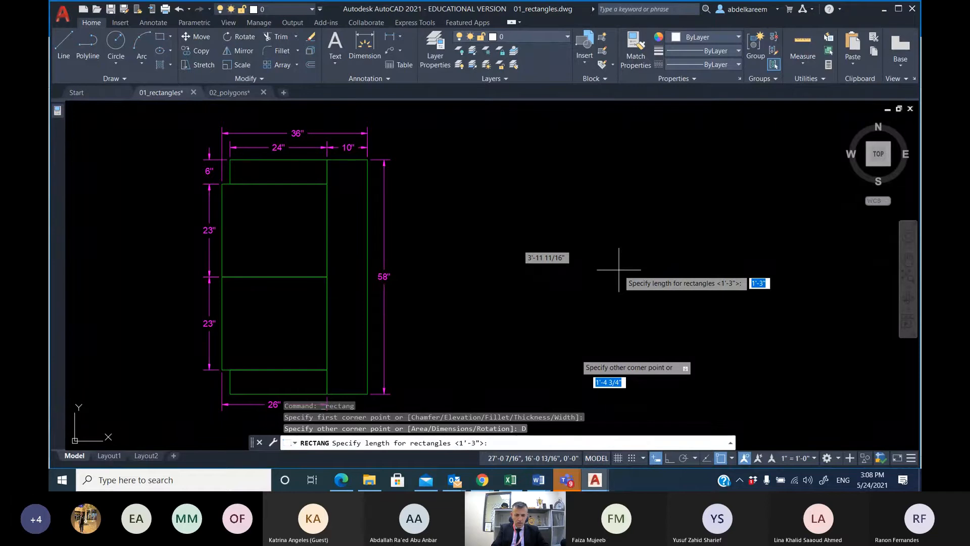
{"action": "type", "text": "1"}
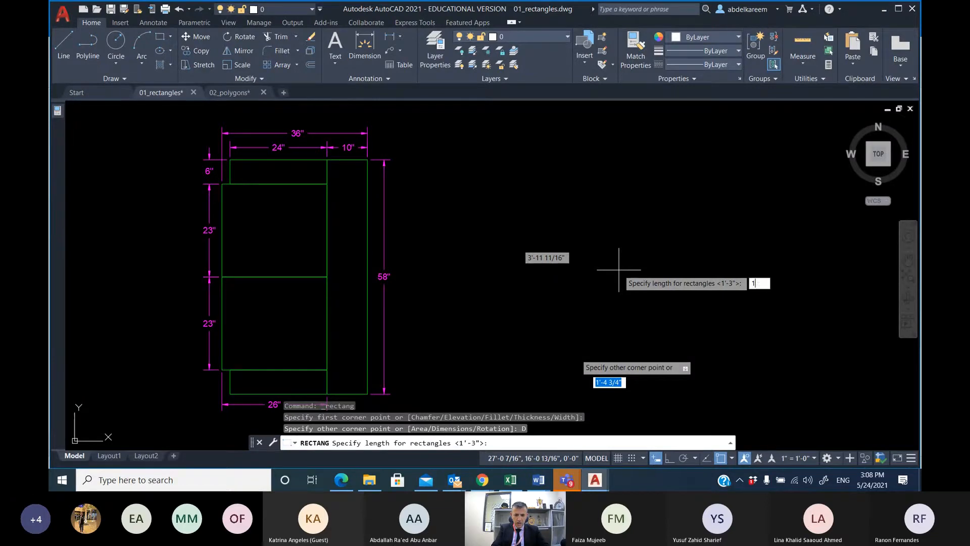
{"action": "type", "text": "0"}
{"action": "key", "text": "Return"}
{"action": "type", "text": "58"}
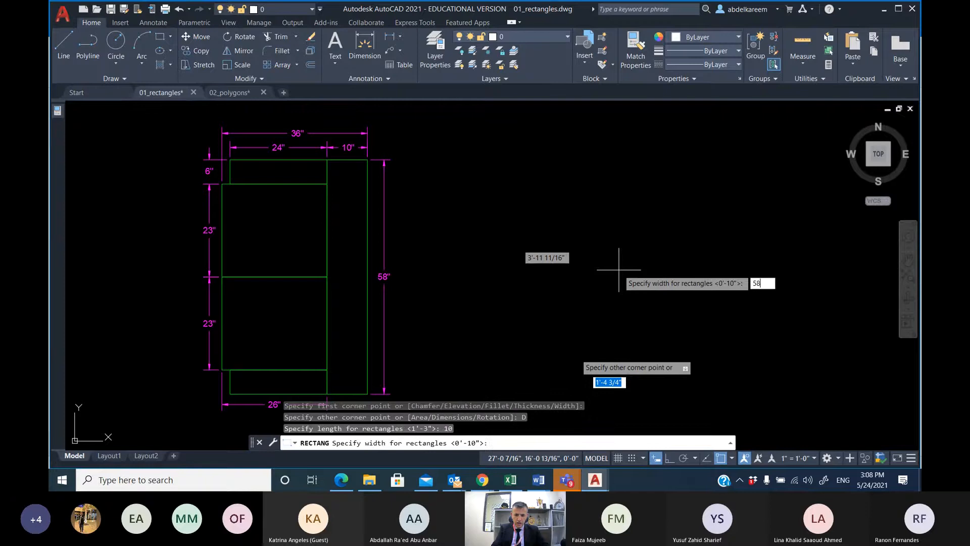
{"action": "key", "text": "Return"}
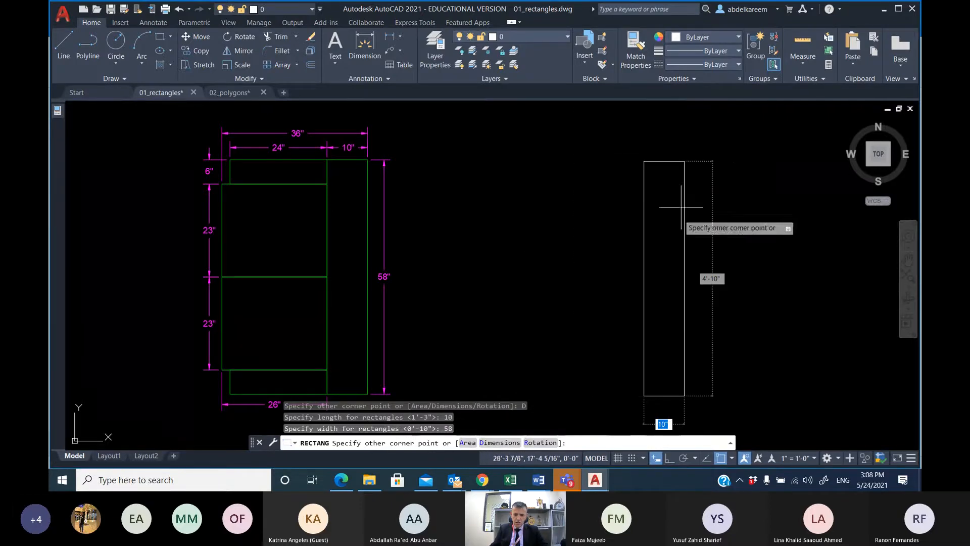
{"action": "left_click", "coordinate": [592, 398]}
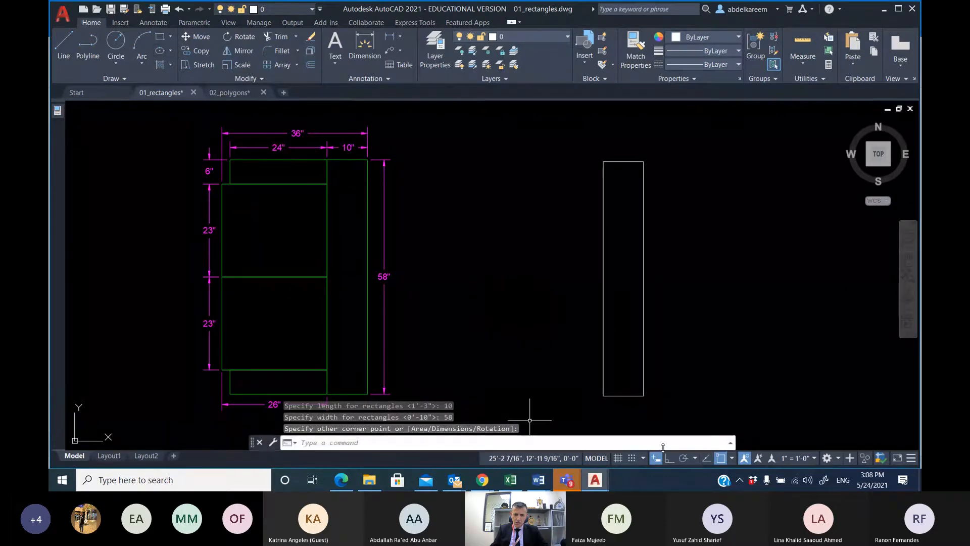
Review which object snap modes are enabled, such as Endpoint, Midpoint and Center.
{"action": "left_click", "coordinate": [733, 459]}
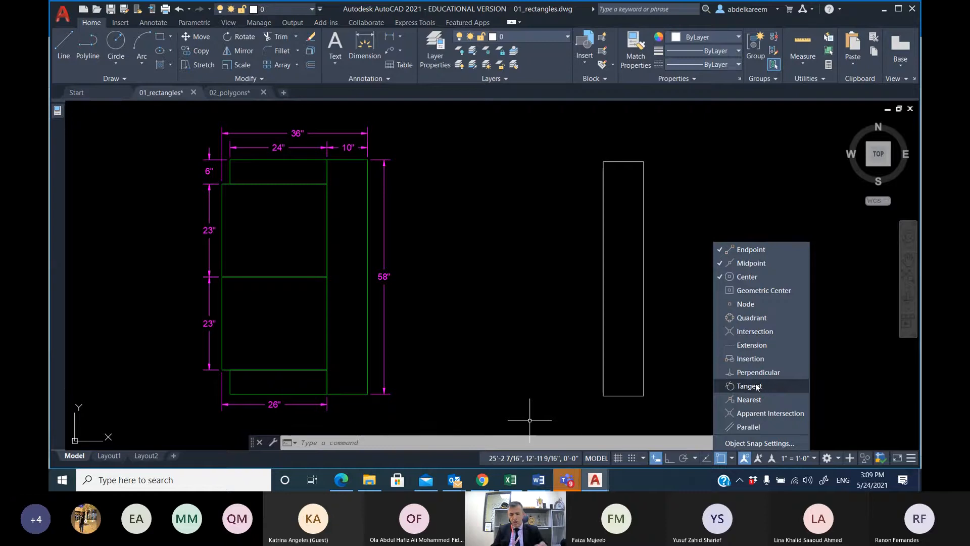
{"action": "left_click", "coordinate": [719, 273]}
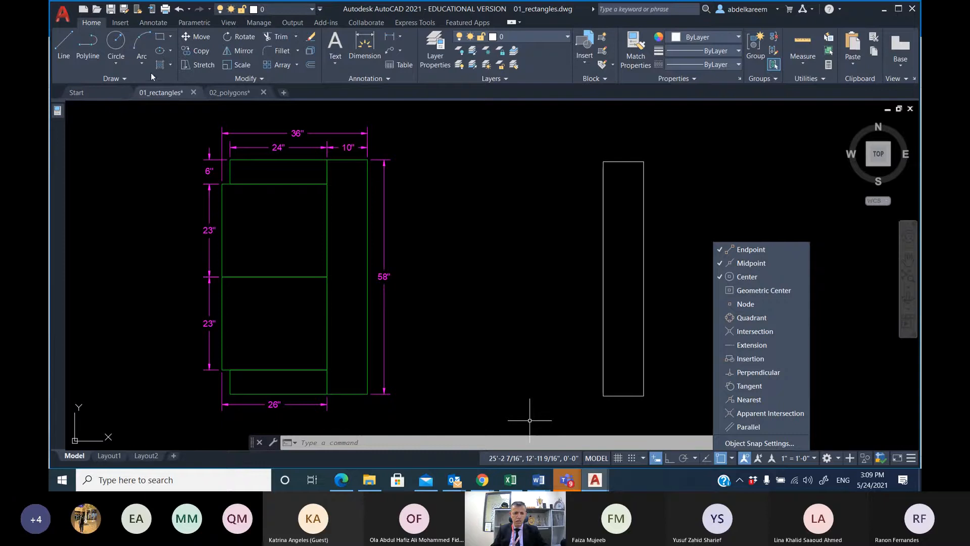
{"action": "left_click", "coordinate": [626, 261]}
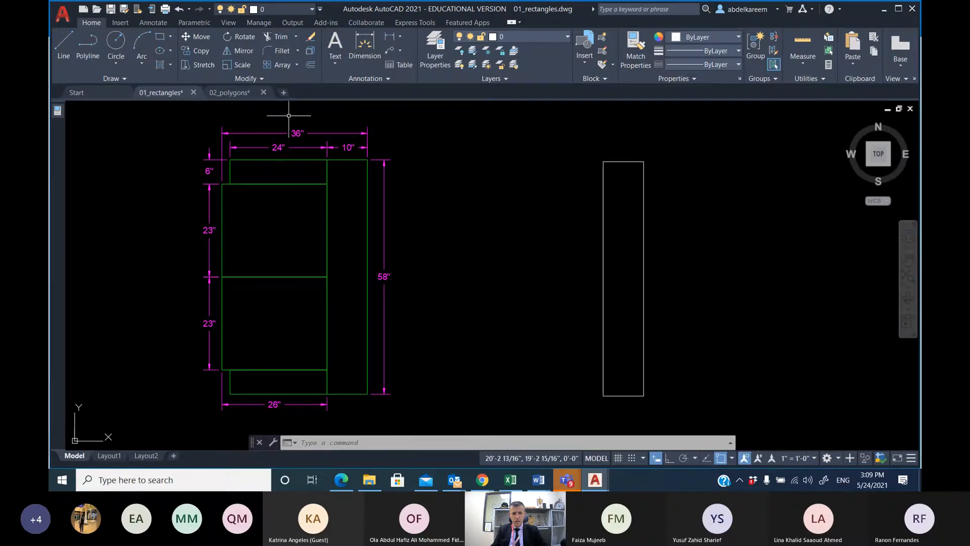
Draw a rectangle 24 inches long and 6 inches wide from the tall rectangle's upper-left endpoint, extending left and down.
{"action": "left_click", "coordinate": [160, 38]}
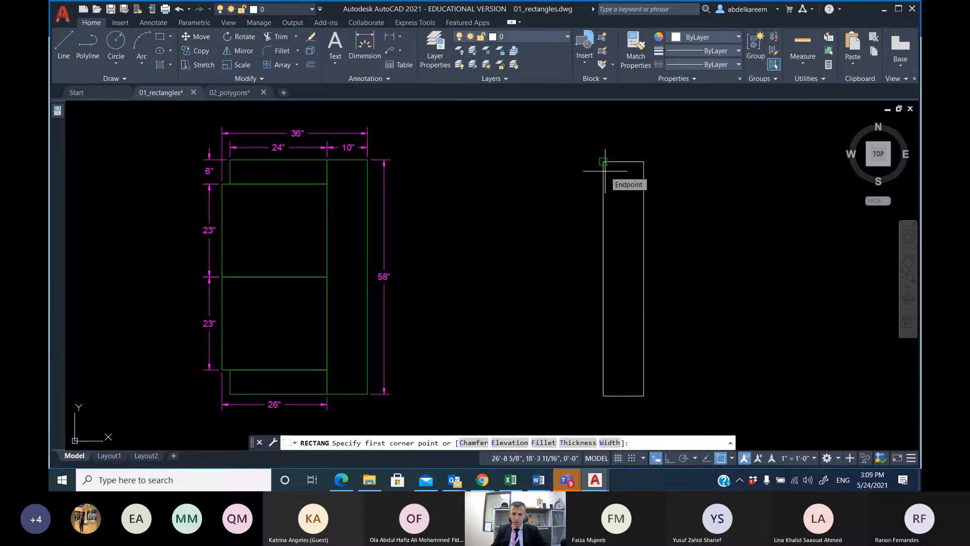
{"action": "scroll", "coordinate": [605, 171], "scroll_direction": "up", "scroll_amount": 6}
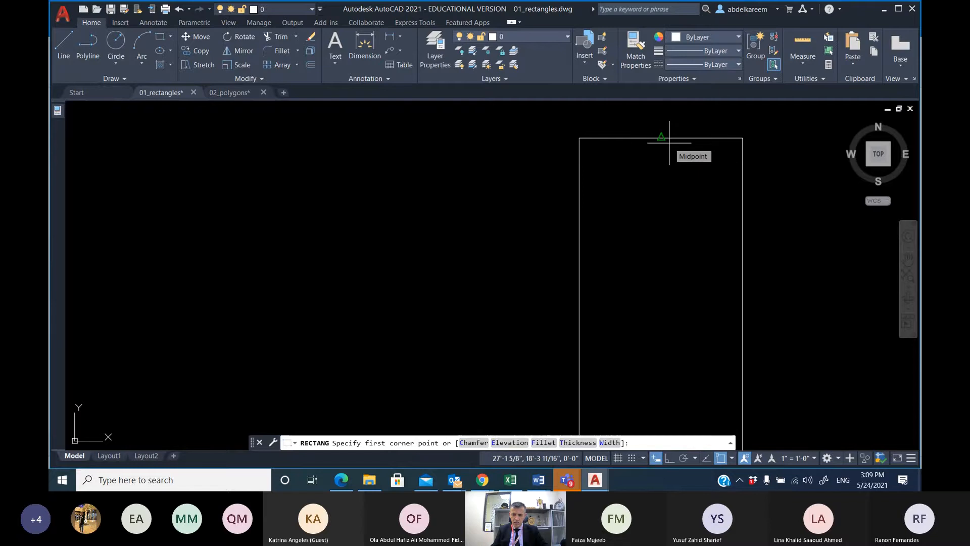
{"action": "left_click", "coordinate": [600, 138]}
{"action": "scroll", "coordinate": [398, 227], "scroll_direction": "down", "scroll_amount": 6}
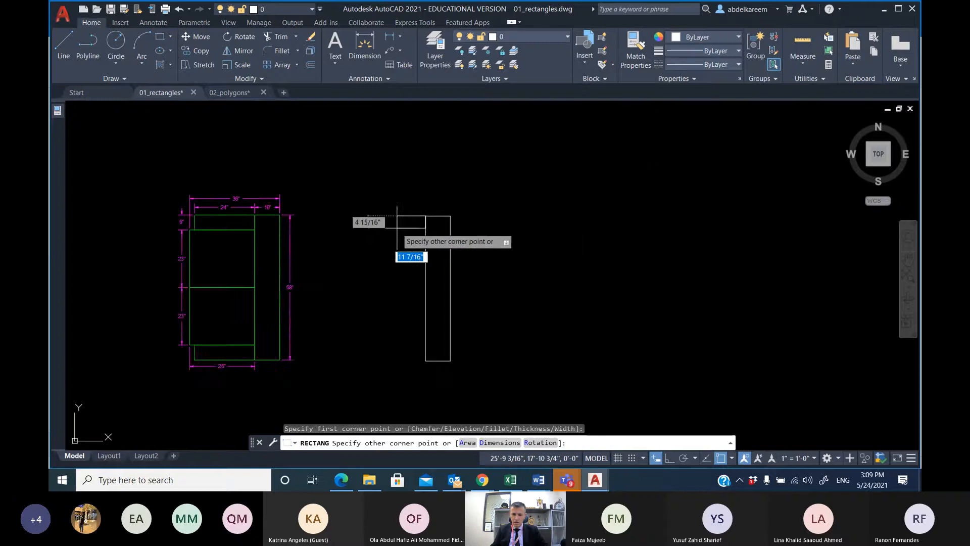
{"action": "middle_click_drag", "start_coordinate": [397, 228], "coordinate": [566, 213]}
{"action": "scroll", "coordinate": [566, 213], "scroll_direction": "up", "scroll_amount": 4}
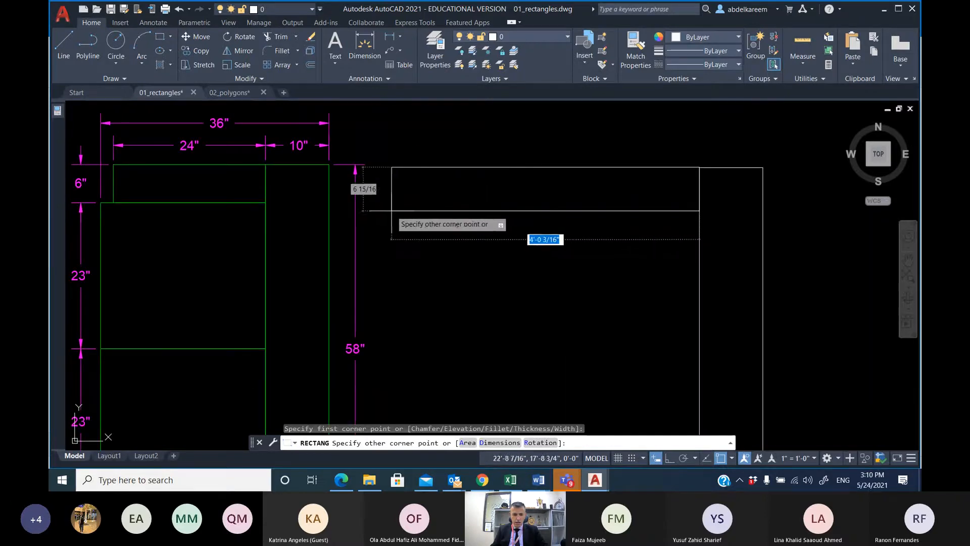
{"action": "right_click", "coordinate": [479, 216]}
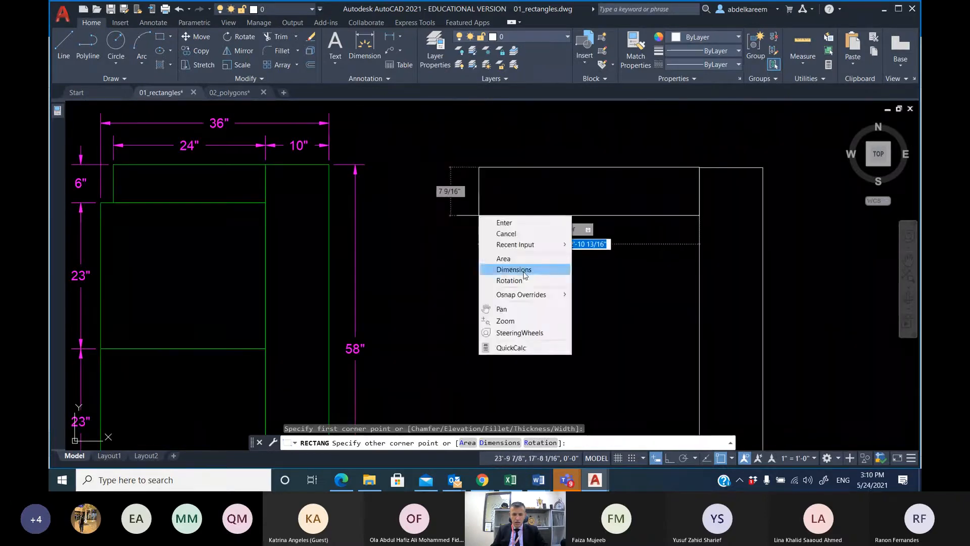
{"action": "left_click", "coordinate": [524, 269]}
{"action": "type", "text": "24"}
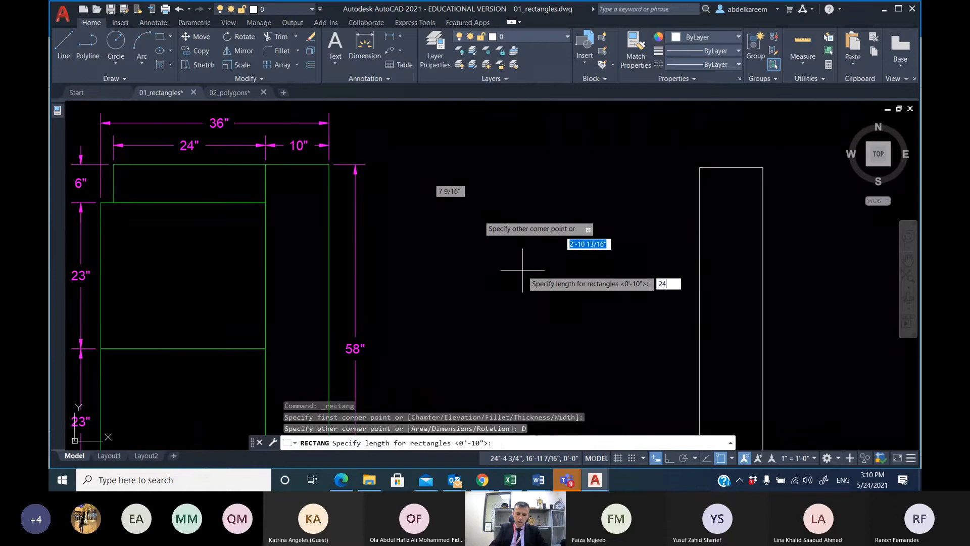
{"action": "key", "text": "Return"}
{"action": "type", "text": "6"}
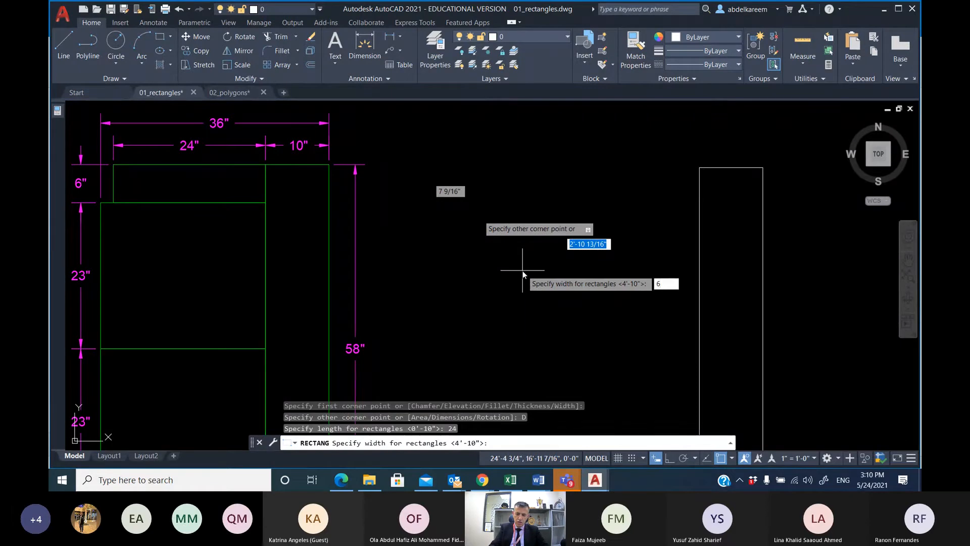
{"action": "key", "text": "Return"}
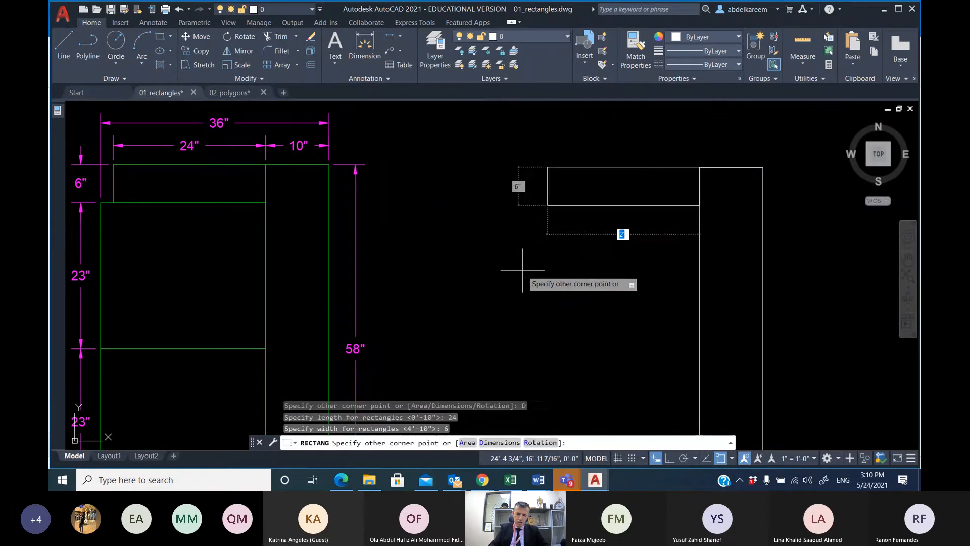
{"action": "left_click", "coordinate": [555, 261]}
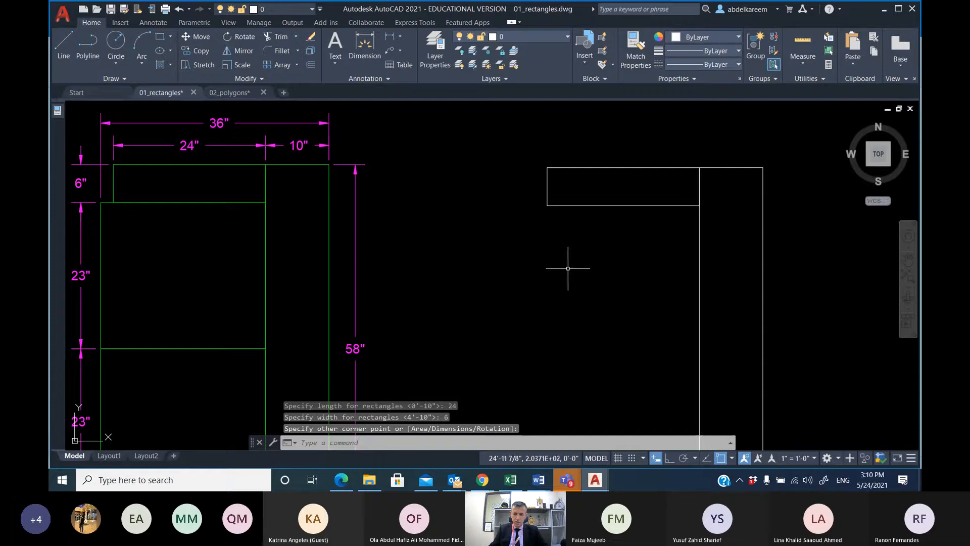
Draw a rectangle 26 inches long and 23 inches wide from the 24 by 6 inch rectangle's lower-right endpoint, extending left and down.
{"action": "left_click", "coordinate": [159, 36]}
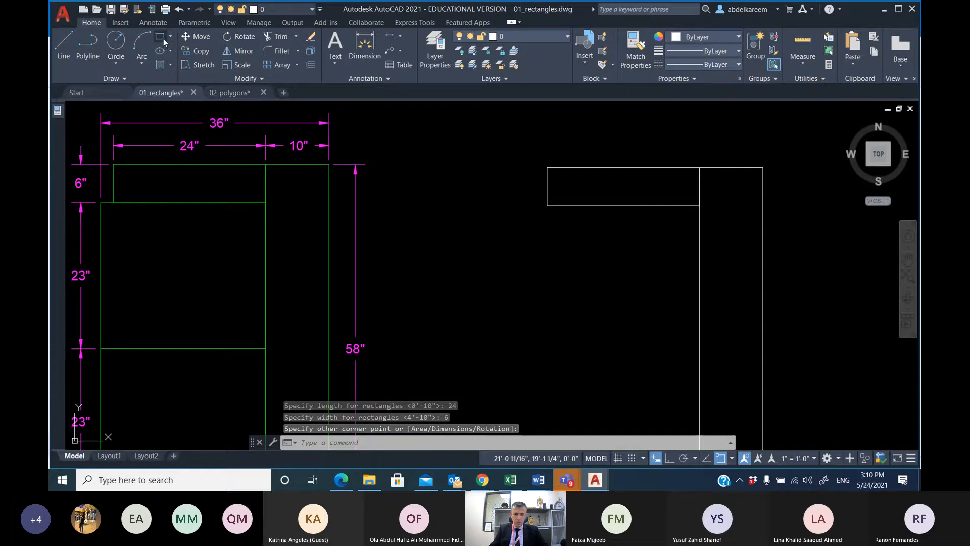
{"action": "left_click", "coordinate": [700, 205]}
{"action": "right_click", "coordinate": [513, 322]}
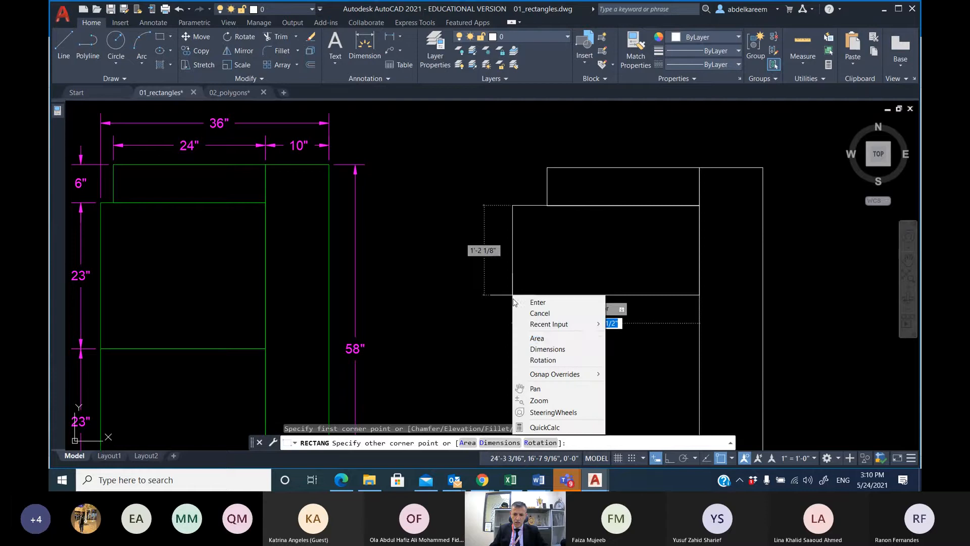
{"action": "left_click", "coordinate": [546, 349]}
{"action": "scroll", "coordinate": [515, 281], "scroll_direction": "down", "scroll_amount": 2}
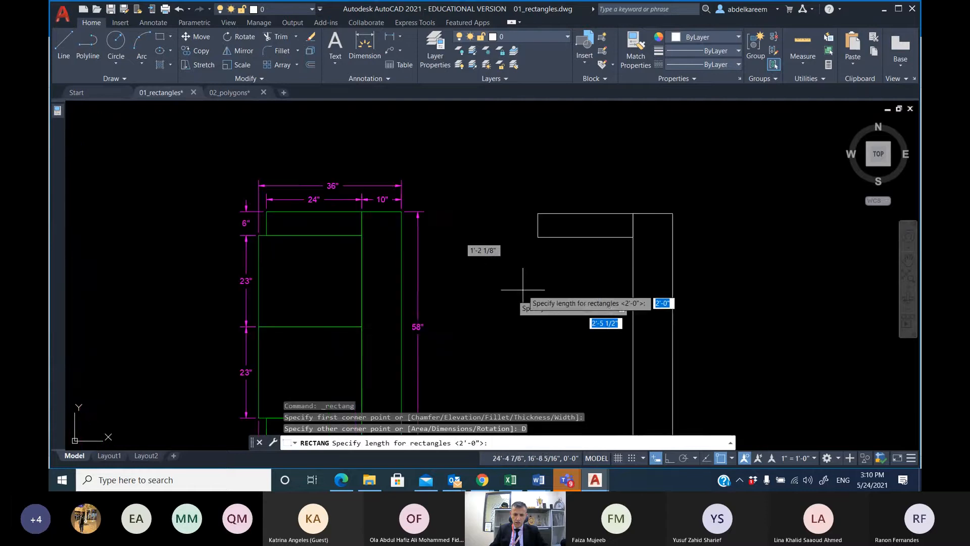
{"action": "mouse_move", "coordinate": [513, 210]}
{"action": "middle_mouse_down"}
{"action": "mouse_move", "coordinate": [468, 185]}
{"action": "mouse_move", "coordinate": [457, 225]}
{"action": "mouse_move", "coordinate": [432, 251]}
{"action": "middle_mouse_up"}
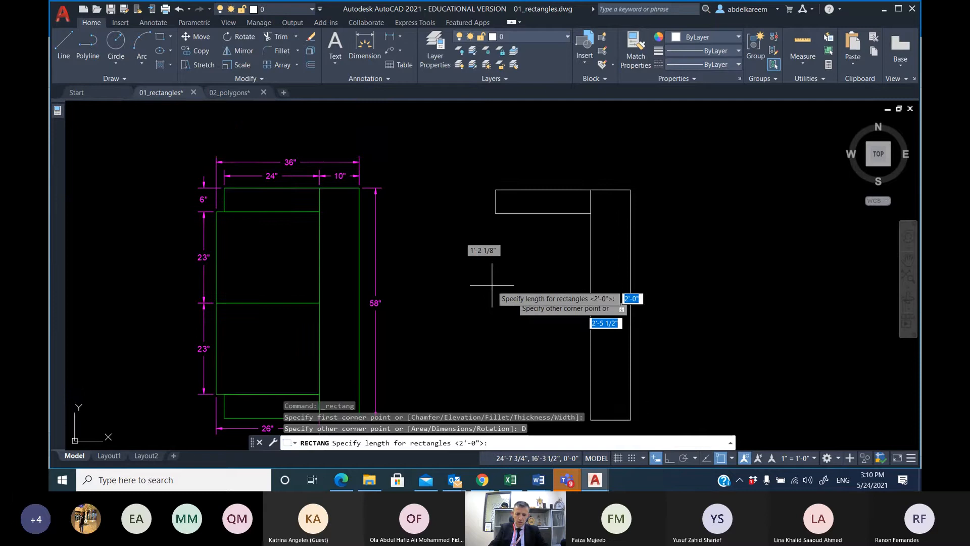
{"action": "key", "text": "BackSpace"}
{"action": "type", "text": "26"}
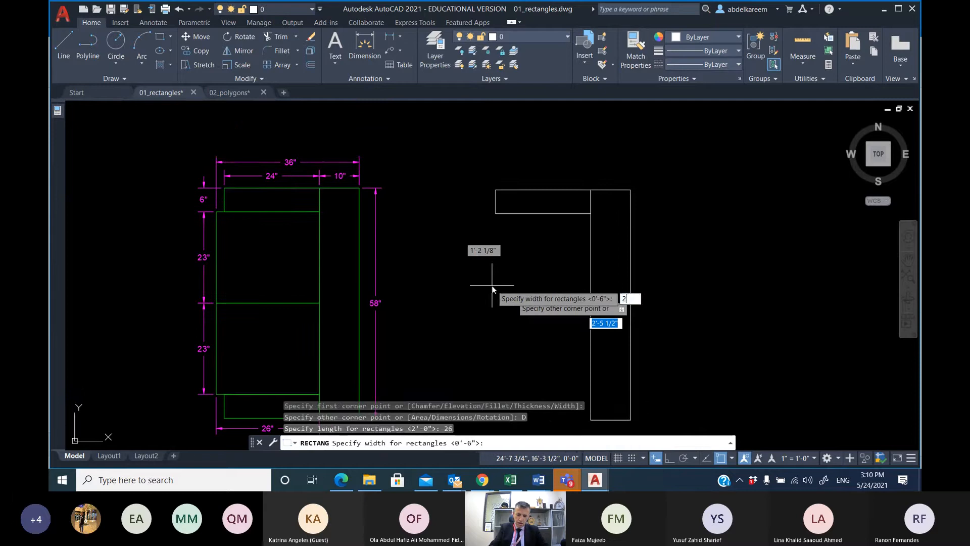
{"action": "key", "text": "Return"}
{"action": "type", "text": "23"}
{"action": "key", "text": "Return"}
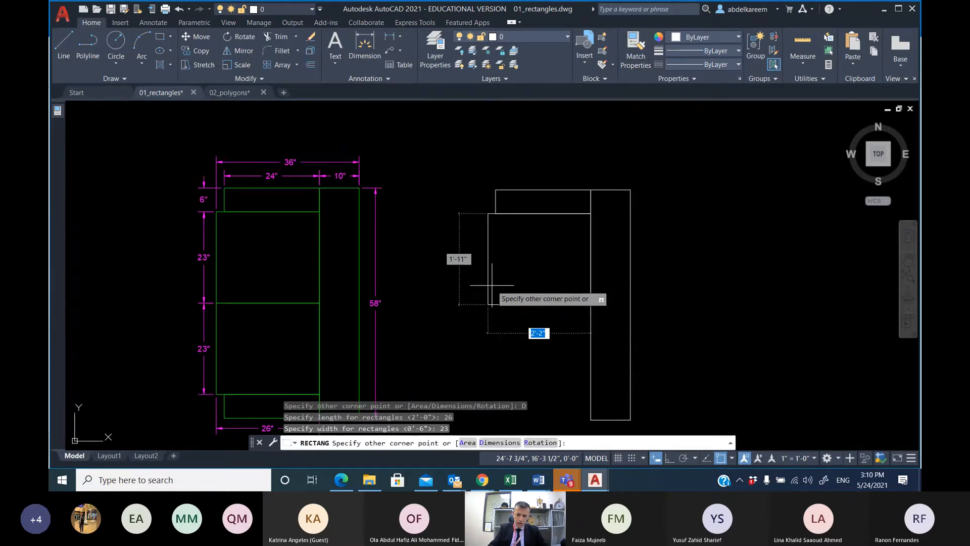
{"action": "left_click", "coordinate": [458, 321]}
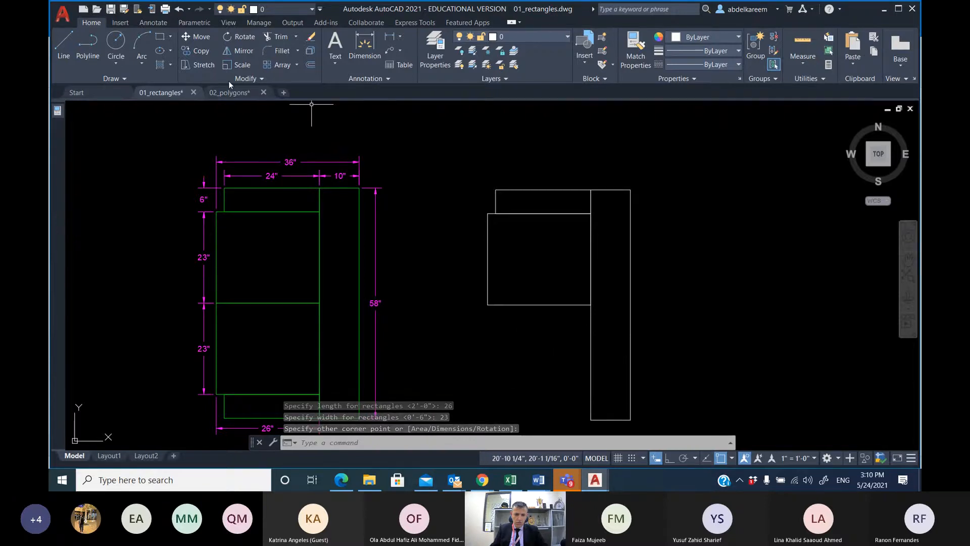
Draw a rectangle 24 inches long and 6 inches wide from the tall rectangle's lower-left endpoint, extending left and up.
{"action": "left_click", "coordinate": [162, 36]}
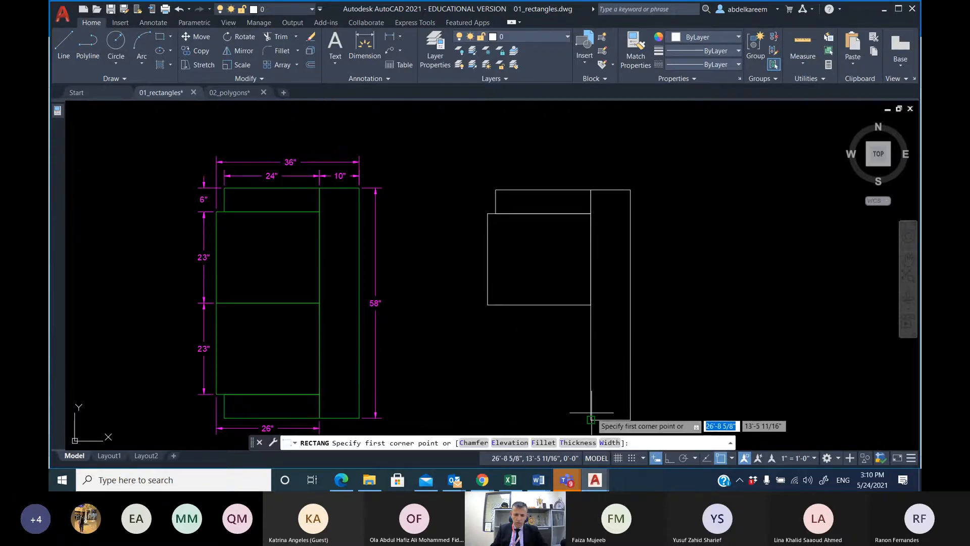
{"action": "left_click", "coordinate": [591, 420]}
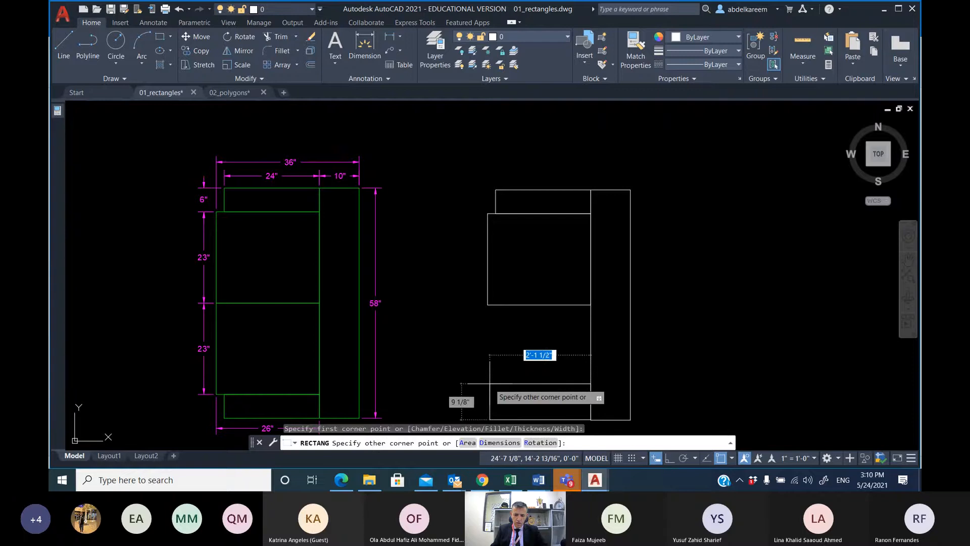
{"action": "right_click", "coordinate": [490, 383]}
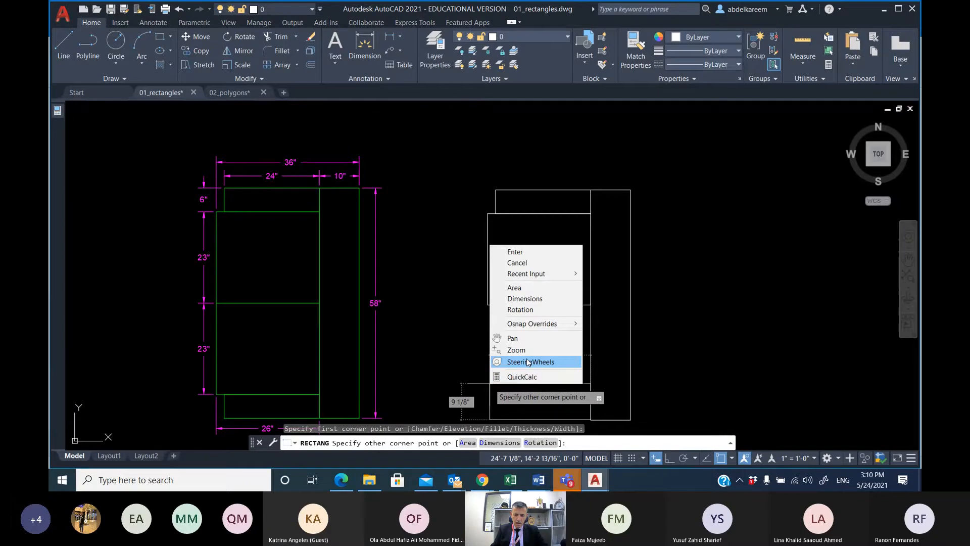
{"action": "left_click", "coordinate": [522, 299]}
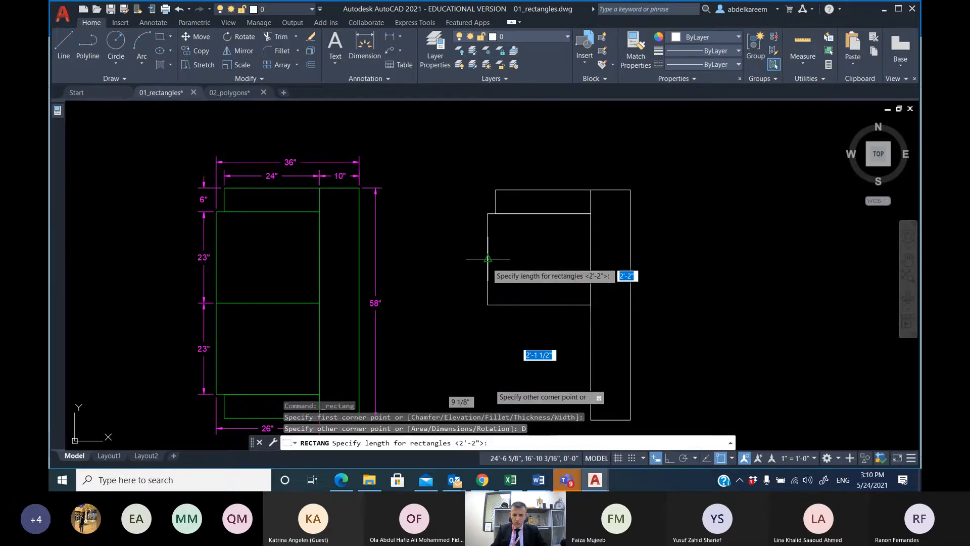
{"action": "type", "text": "2"}
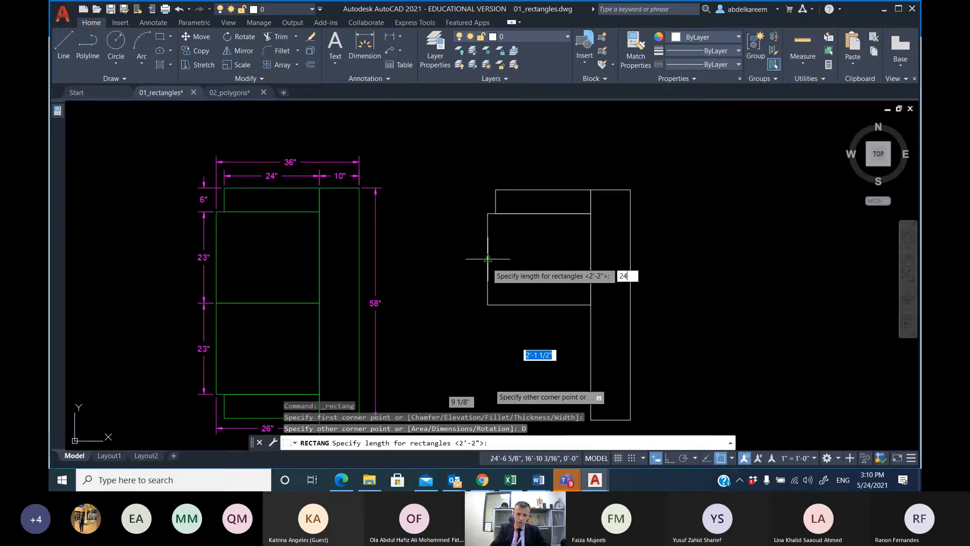
{"action": "type", "text": "4"}
{"action": "key", "text": "Return"}
{"action": "type", "text": "6"}
{"action": "key", "text": "Return"}
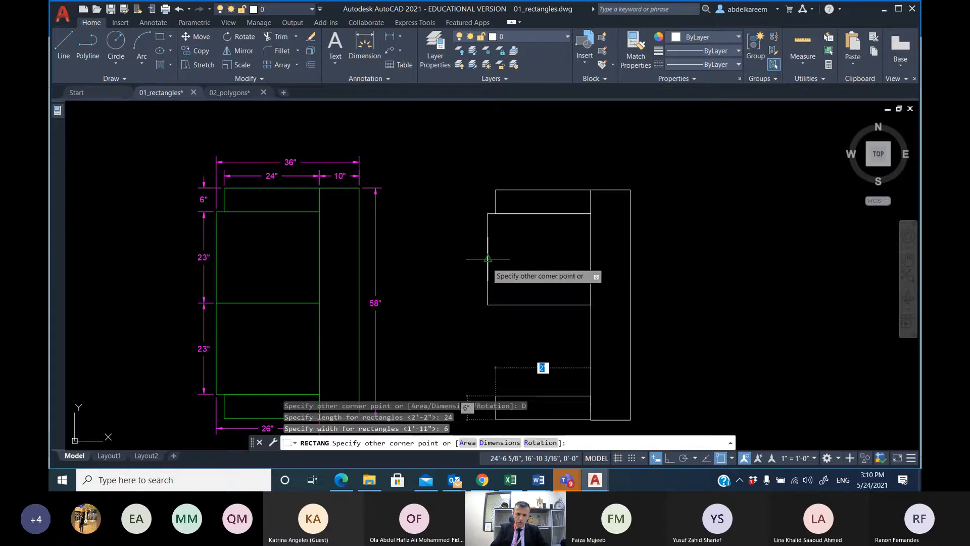
{"action": "left_click", "coordinate": [445, 371]}
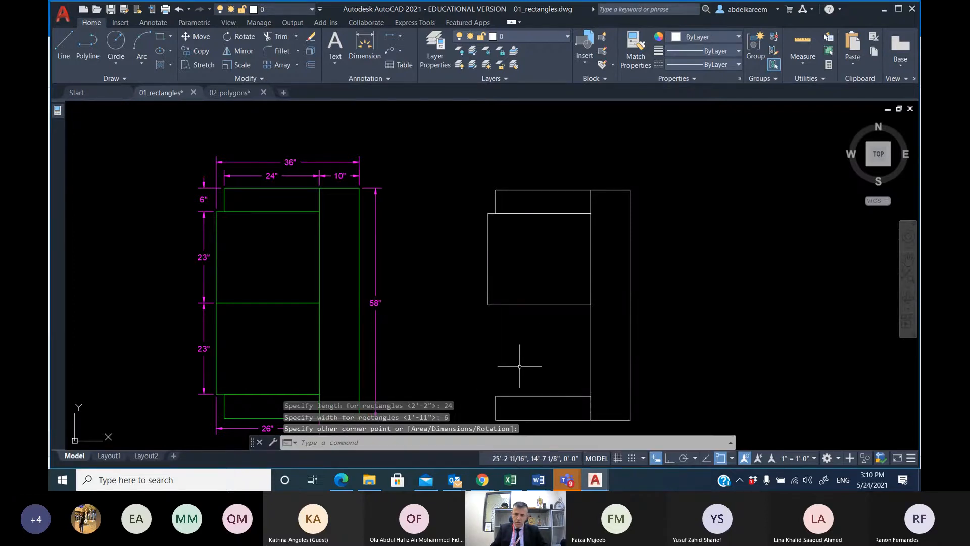
Fill the remaining gap with a rectangle from the bottom rectangle's upper-right endpoint to the 26 by 23 inch rectangle's lower-left endpoint.
{"action": "mouse_move", "coordinate": [481, 329]}
{"action": "middle_mouse_down"}
{"action": "mouse_move", "coordinate": [418, 265]}
{"action": "mouse_move", "coordinate": [453, 296]}
{"action": "middle_mouse_up"}
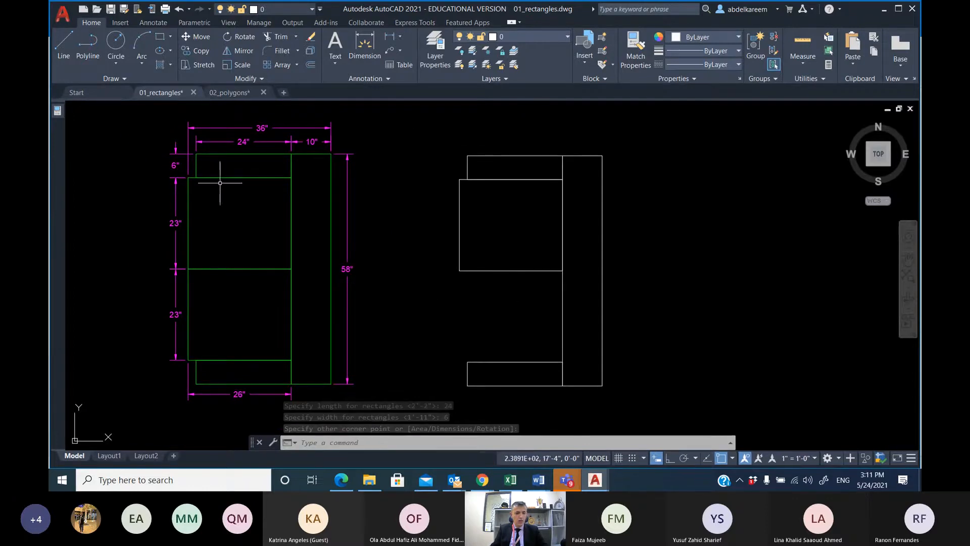
{"action": "left_click", "coordinate": [160, 36]}
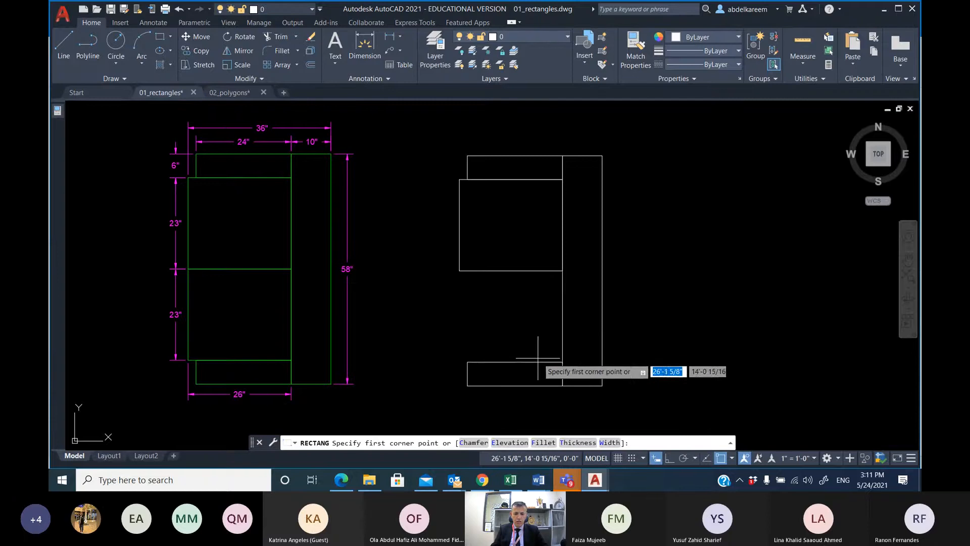
{"action": "left_click", "coordinate": [562, 362]}
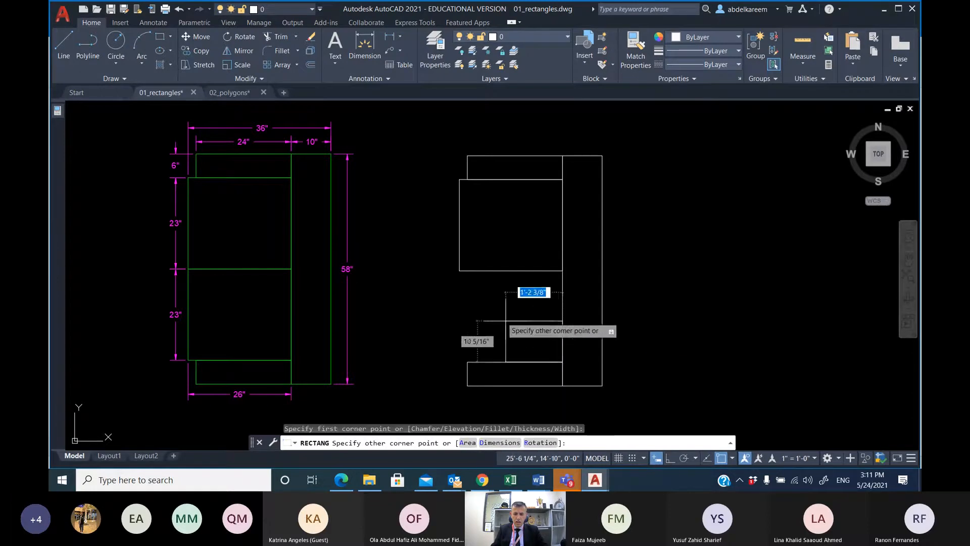
{"action": "left_click", "coordinate": [460, 270]}
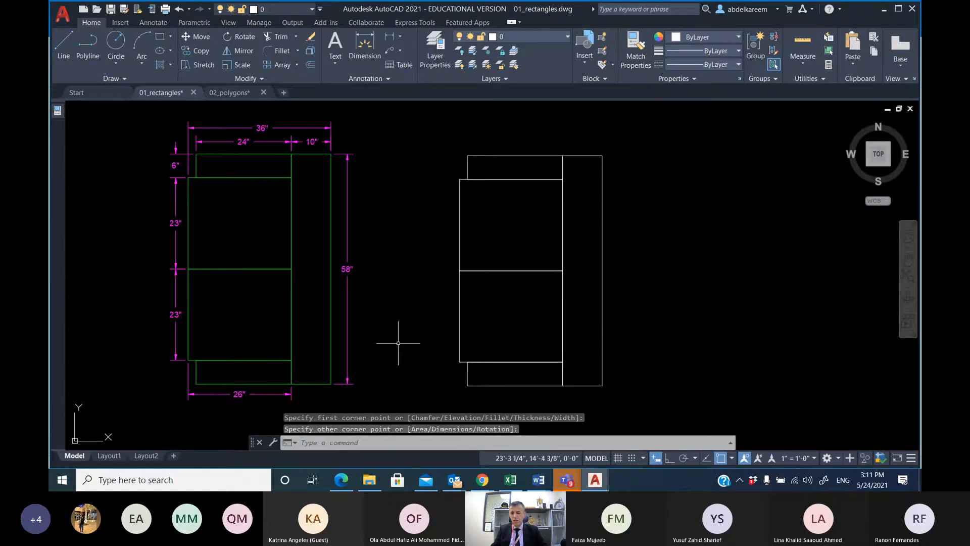
{"action": "scroll", "coordinate": [492, 215], "scroll_direction": "down", "scroll_amount": 2}
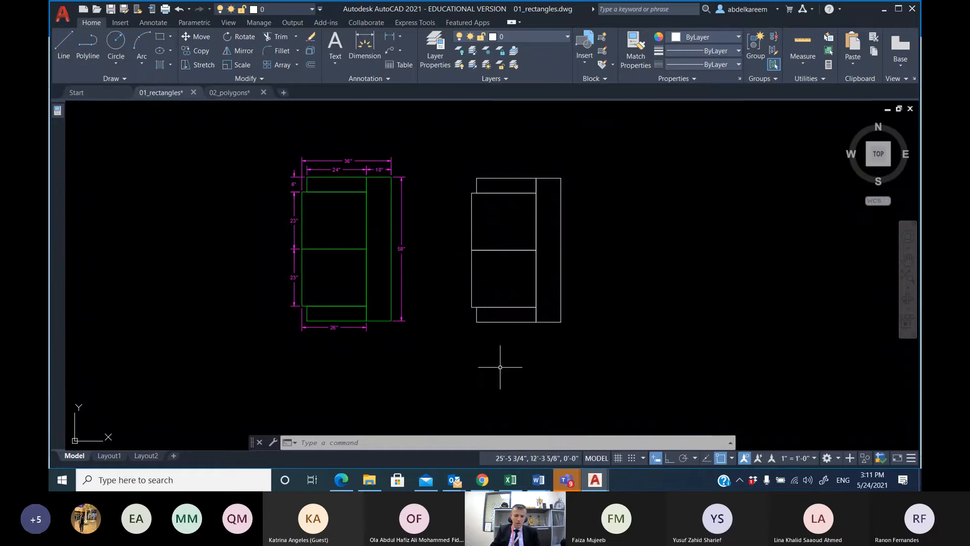
Switch to File Explorer, open the 02_polygons drawing from the chapter_06 folder, and examine its yellow polygons.
{"action": "mouse_move", "coordinate": [554, 475]}
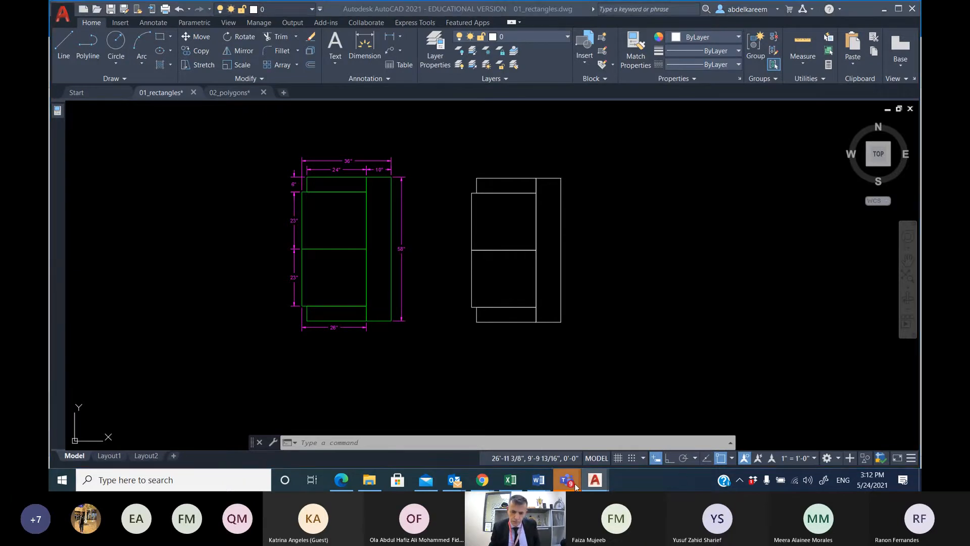
{"action": "mouse_move", "coordinate": [575, 487]}
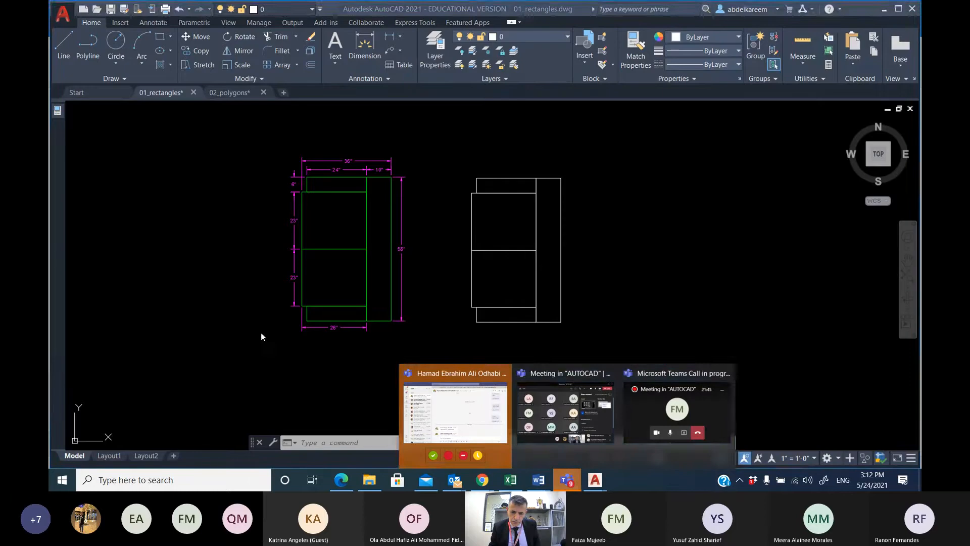
{"action": "left_click", "coordinate": [369, 480]}
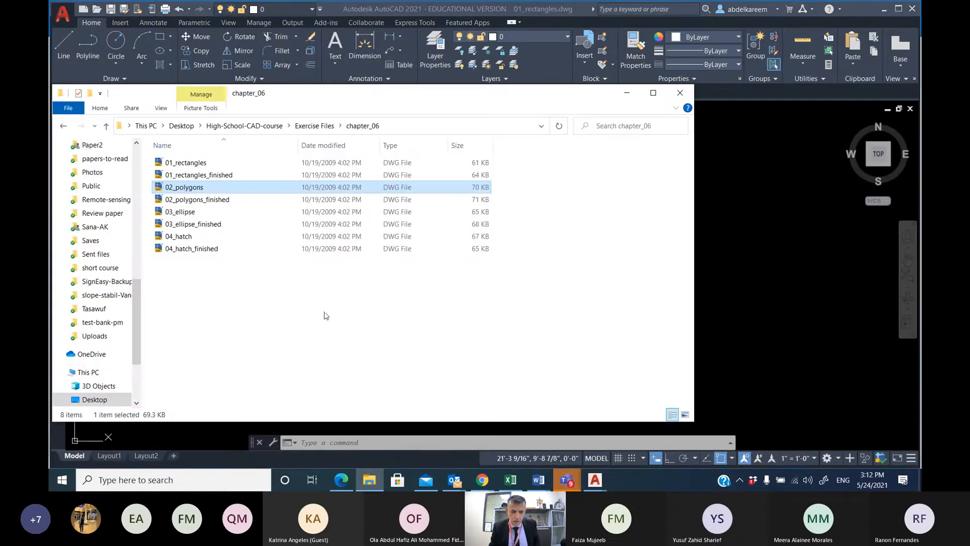
{"action": "double_click", "coordinate": [220, 188]}
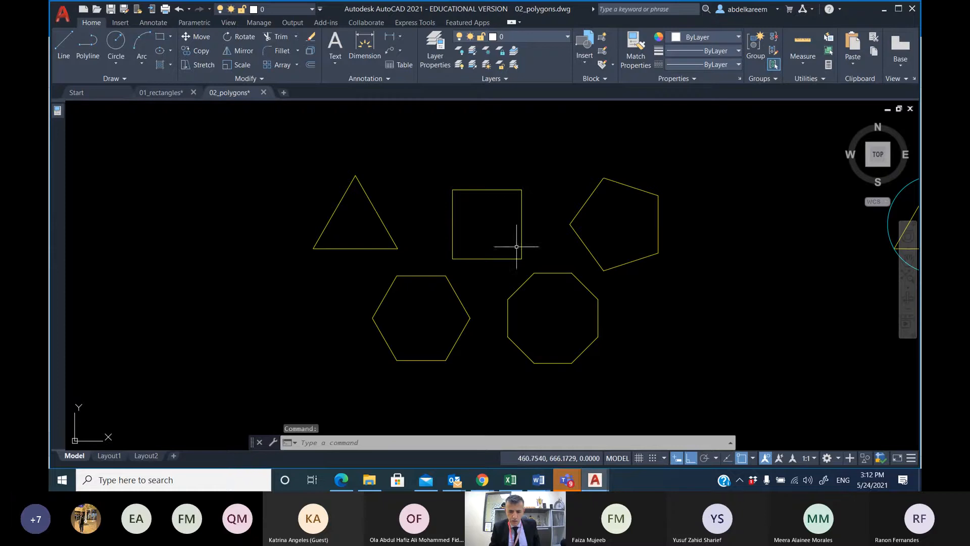
{"action": "scroll", "coordinate": [517, 246], "scroll_direction": "down", "scroll_amount": 2}
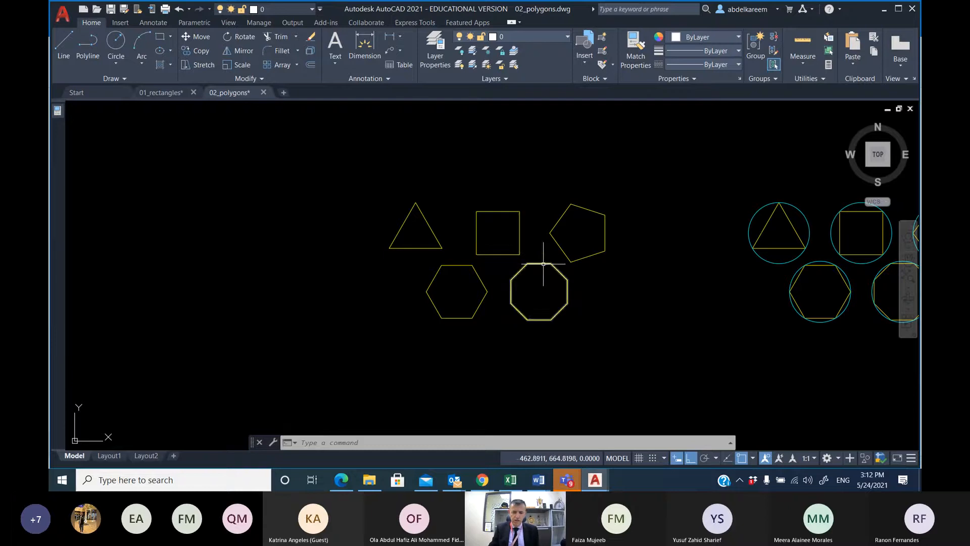
{"action": "scroll", "coordinate": [502, 260], "scroll_direction": "up", "scroll_amount": 4}
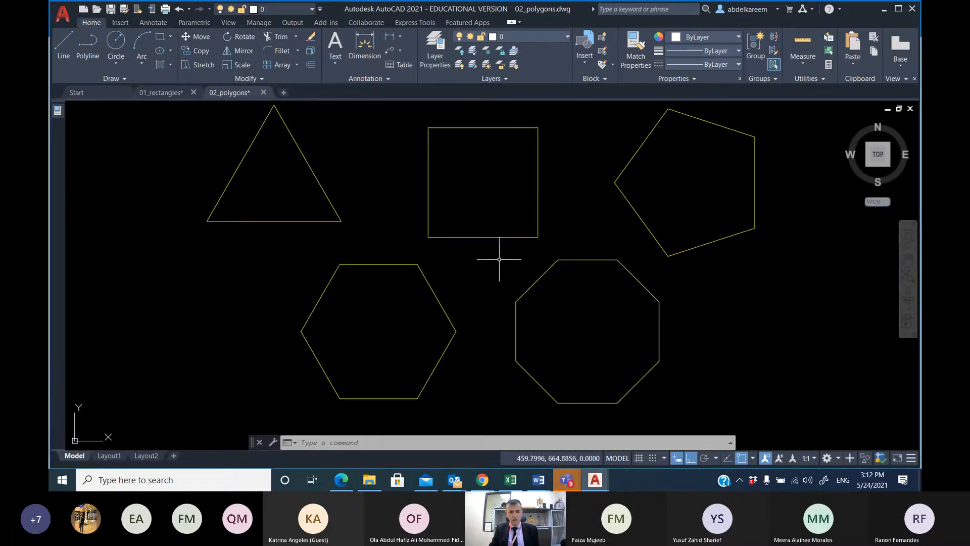
{"action": "mouse_move", "coordinate": [499, 259]}
{"action": "middle_mouse_down"}
{"action": "mouse_move", "coordinate": [504, 294]}
{"action": "mouse_move", "coordinate": [477, 247]}
{"action": "middle_mouse_up"}
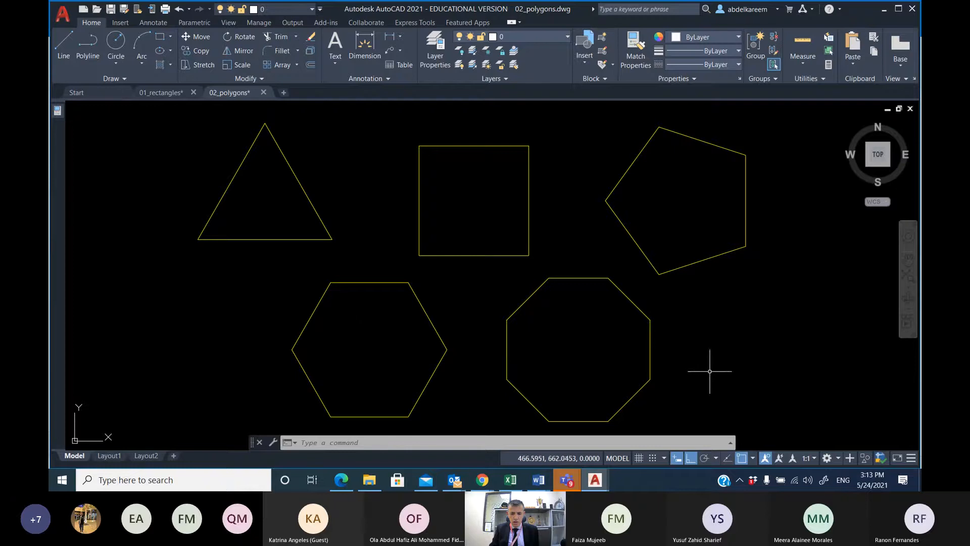
Turn off ortho mode, object snap and the display of annotation objects at all scales in the polygons drawing.
{"action": "left_click", "coordinate": [690, 459]}
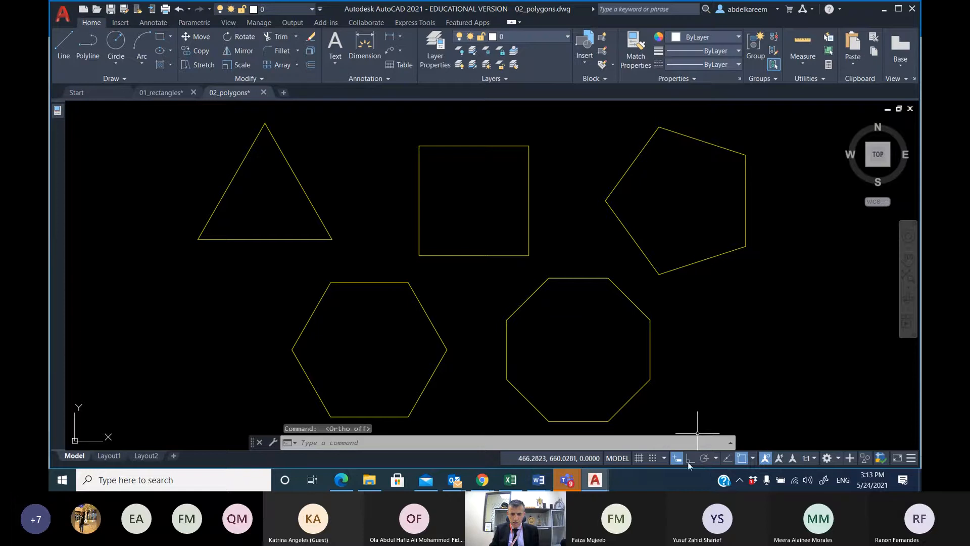
{"action": "left_click", "coordinate": [741, 458]}
{"action": "left_click", "coordinate": [767, 460]}
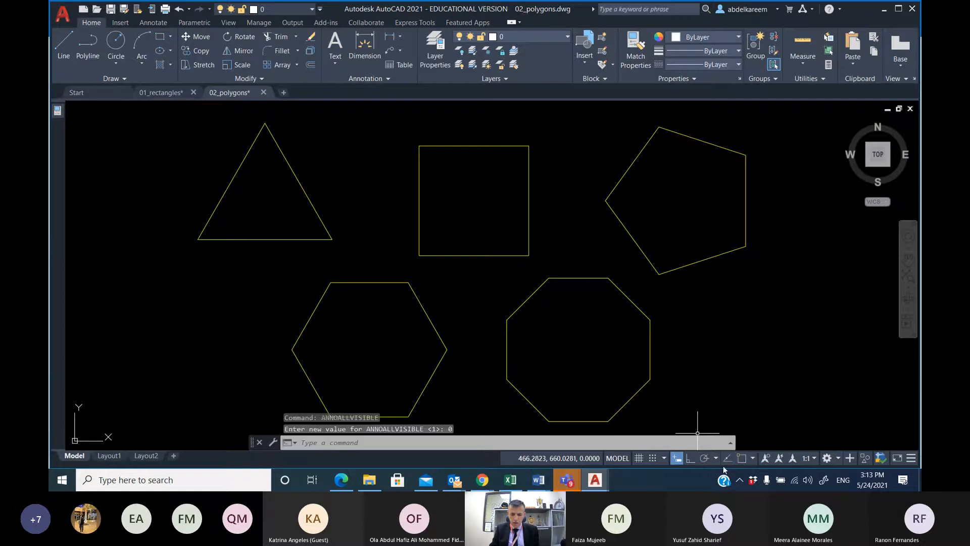
Check the length, angle and insertion scale settings in the Drawing Units dialog and cancel it.
{"action": "scroll", "coordinate": [714, 361], "scroll_direction": "down", "scroll_amount": 2}
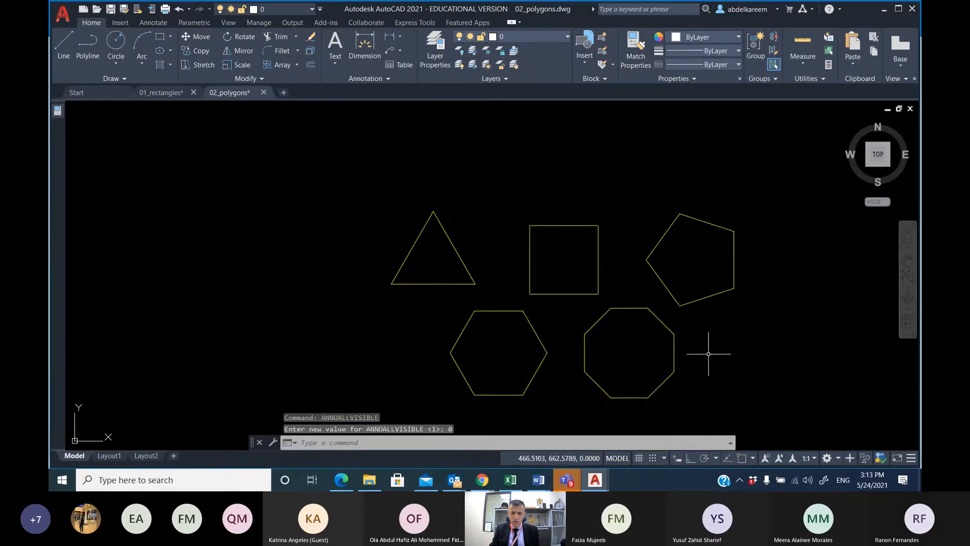
{"action": "middle_click_drag", "start_coordinate": [708, 350], "coordinate": [468, 324]}
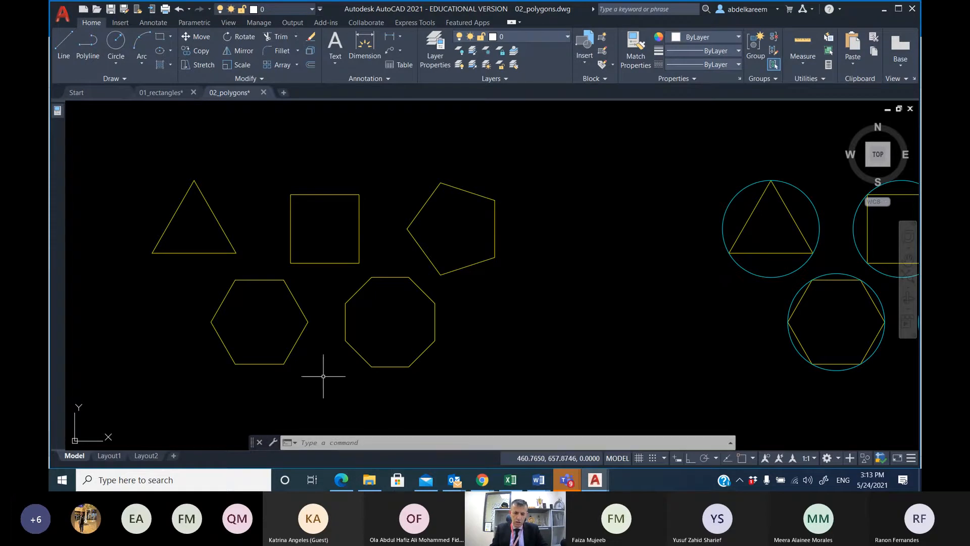
{"action": "left_click", "coordinate": [61, 20]}
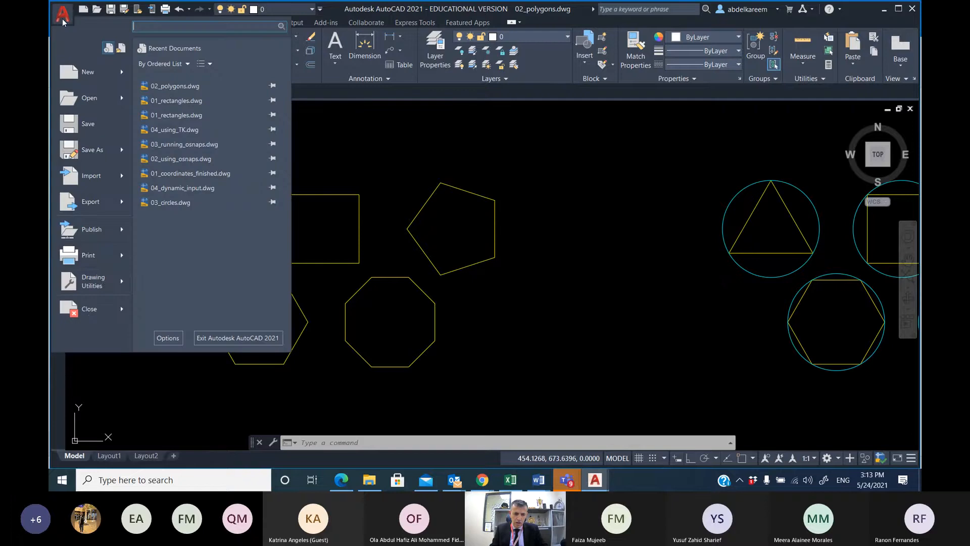
{"action": "mouse_move", "coordinate": [101, 286]}
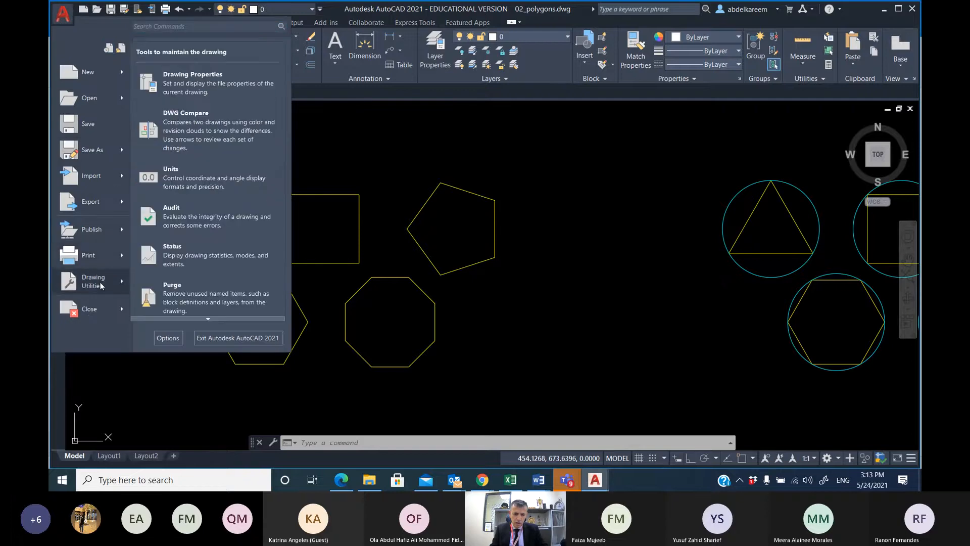
{"action": "left_click", "coordinate": [207, 189]}
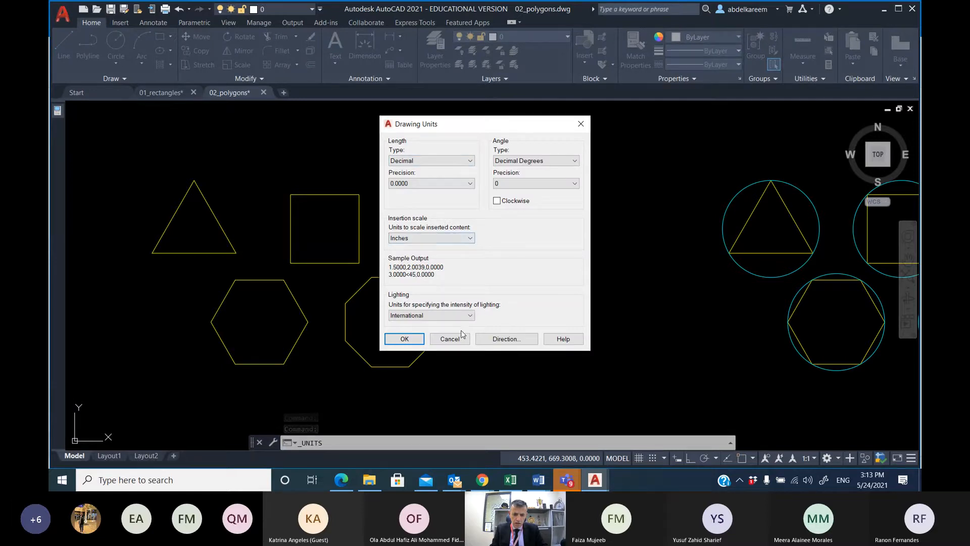
{"action": "left_click", "coordinate": [446, 339]}
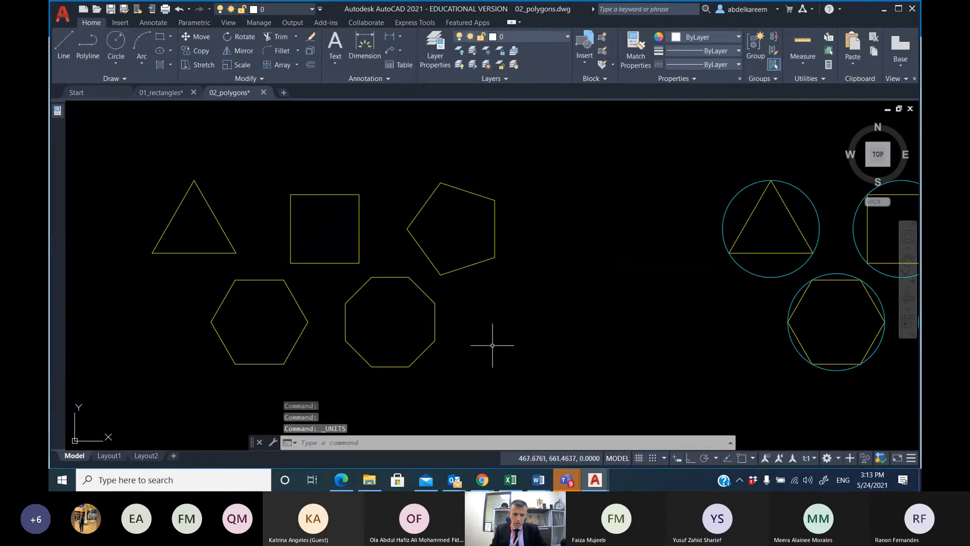
Look at the templates available for a new drawing, select the acad template in the list, and cancel the dialog.
{"action": "left_click", "coordinate": [84, 9]}
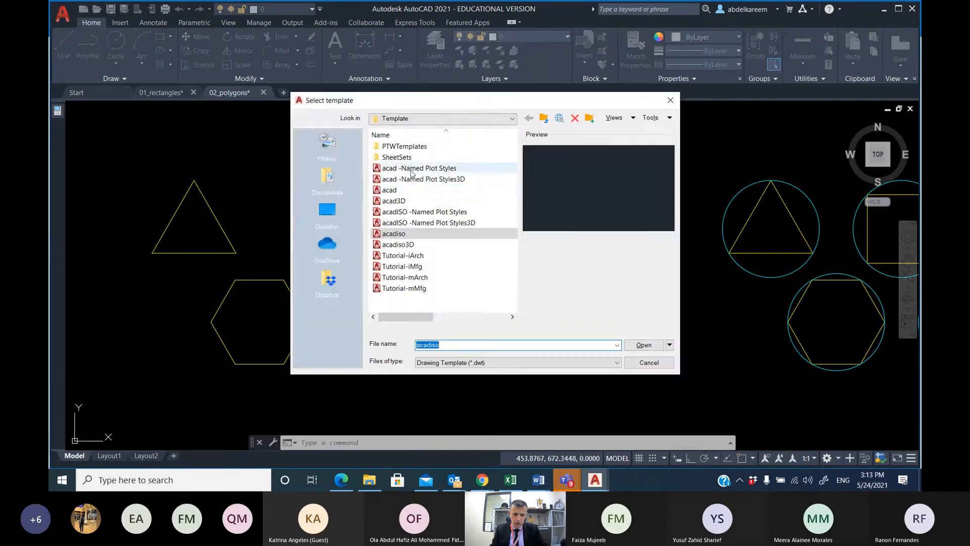
{"action": "left_click", "coordinate": [396, 191]}
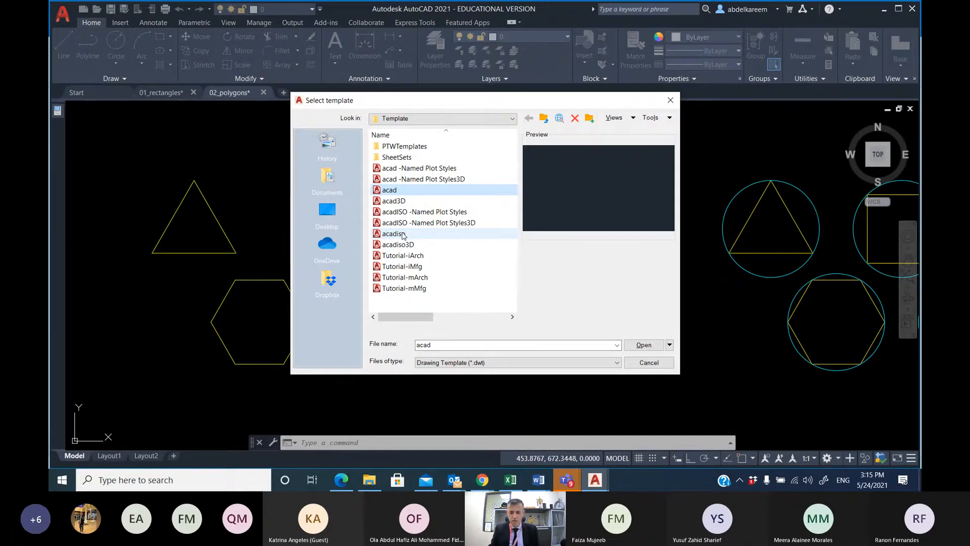
{"action": "left_click", "coordinate": [660, 364]}
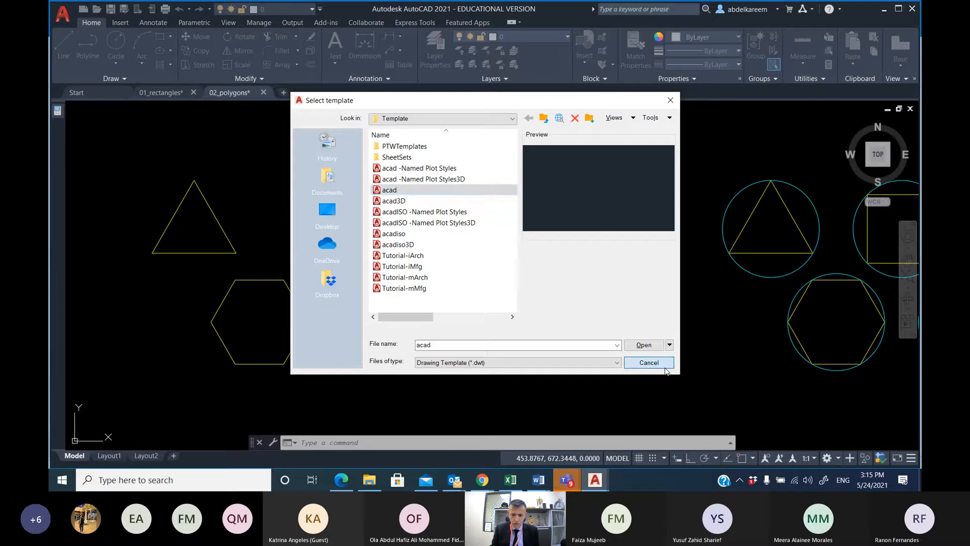
Compare the five plain yellow polygons with the matching polygons drawn inside cyan circles, including how the square's corners meet its circle.
{"action": "scroll", "coordinate": [374, 219], "scroll_direction": "down", "scroll_amount": 3}
{"action": "middle_click_drag", "start_coordinate": [373, 223], "coordinate": [261, 209]}
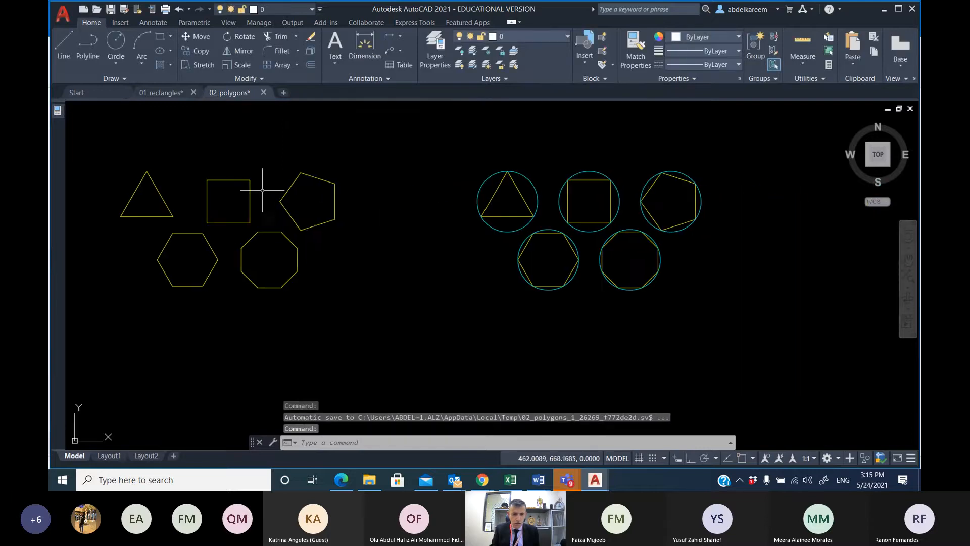
{"action": "scroll", "coordinate": [192, 209], "scroll_direction": "up", "scroll_amount": 4}
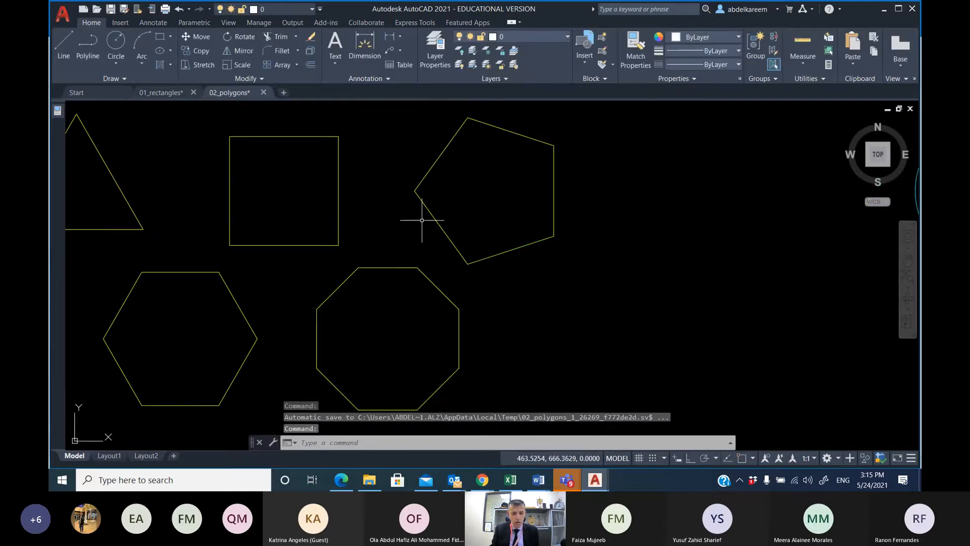
{"action": "middle_click_drag", "start_coordinate": [423, 227], "coordinate": [499, 231]}
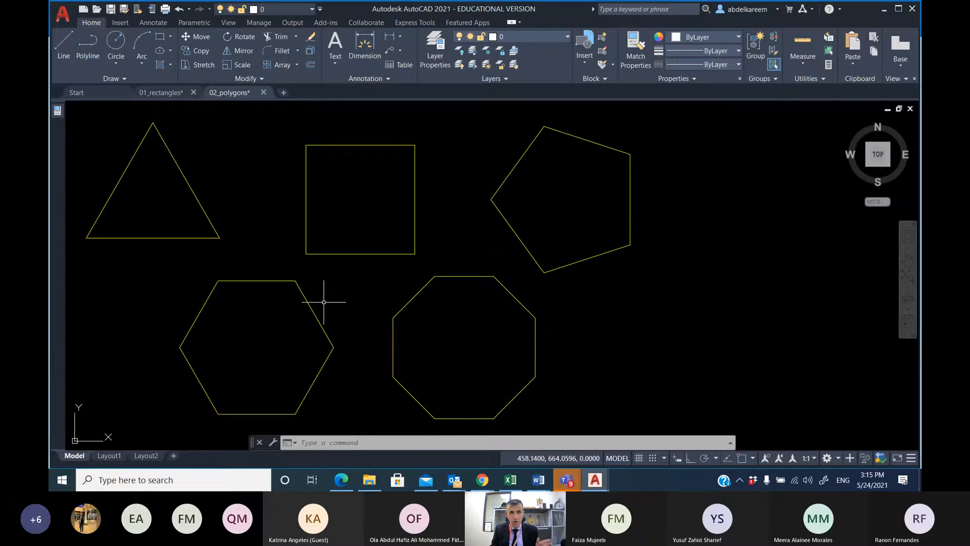
{"action": "scroll", "coordinate": [388, 285], "scroll_direction": "down", "scroll_amount": 2}
{"action": "middle_click_drag", "start_coordinate": [389, 281], "coordinate": [250, 267]}
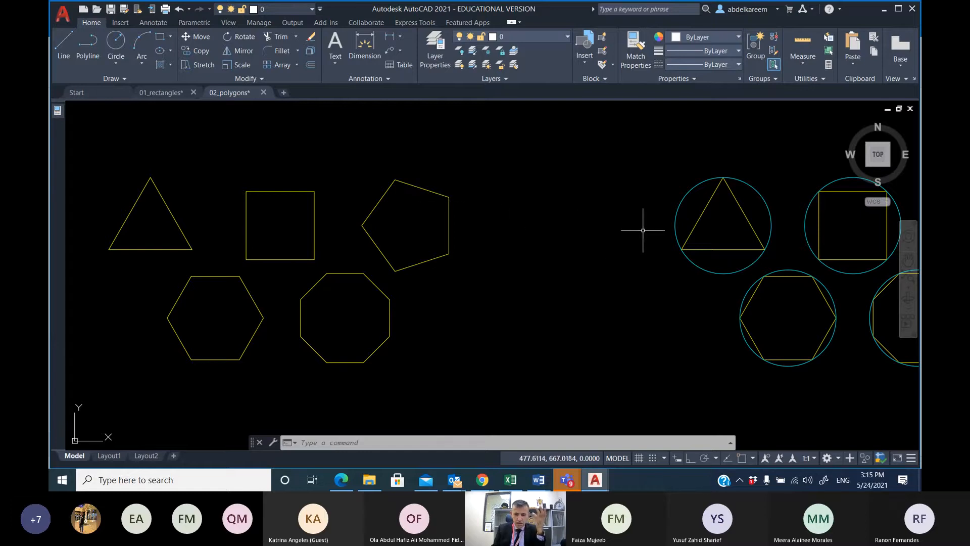
{"action": "middle_click_drag", "start_coordinate": [643, 230], "coordinate": [396, 234]}
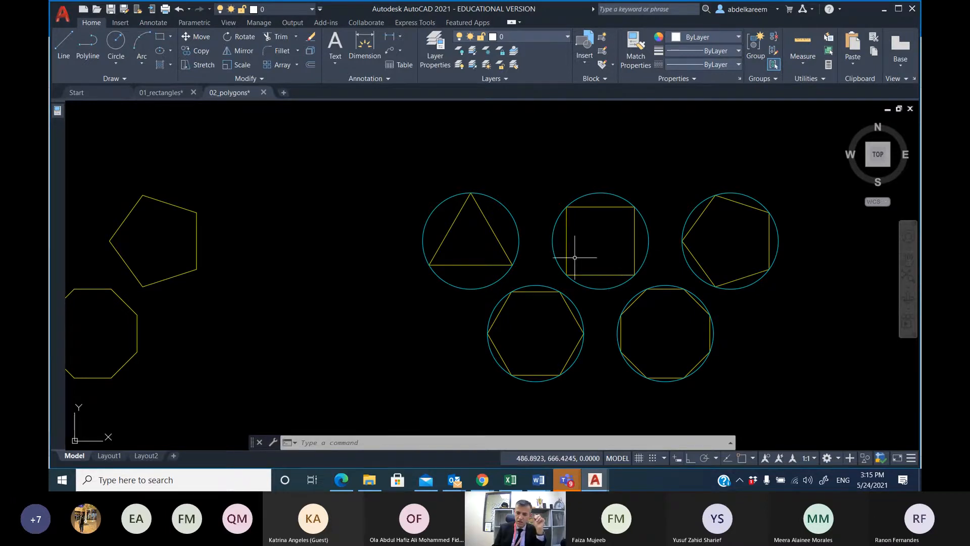
{"action": "scroll", "coordinate": [576, 256], "scroll_direction": "down", "scroll_amount": 3}
{"action": "scroll", "coordinate": [414, 242], "scroll_direction": "up", "scroll_amount": 4}
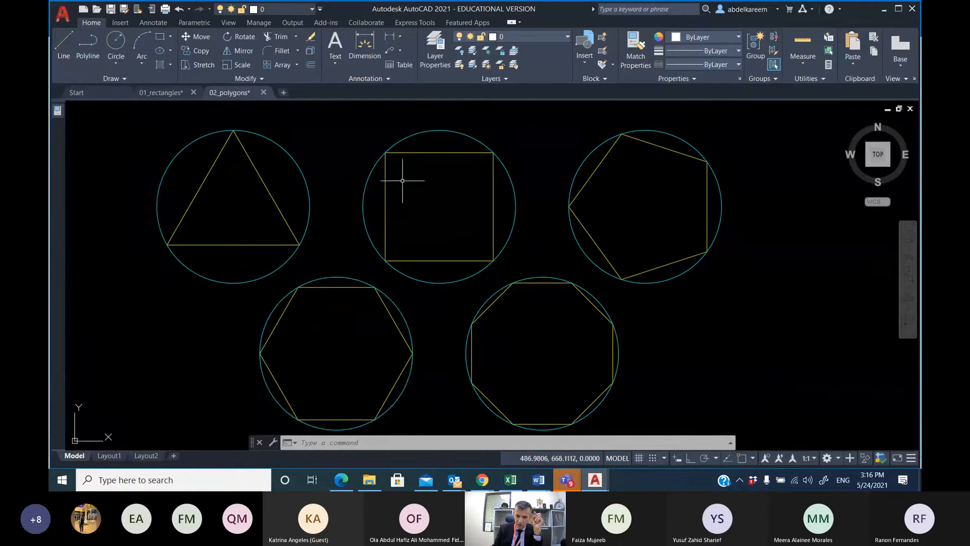
{"action": "scroll", "coordinate": [399, 177], "scroll_direction": "up", "scroll_amount": 6}
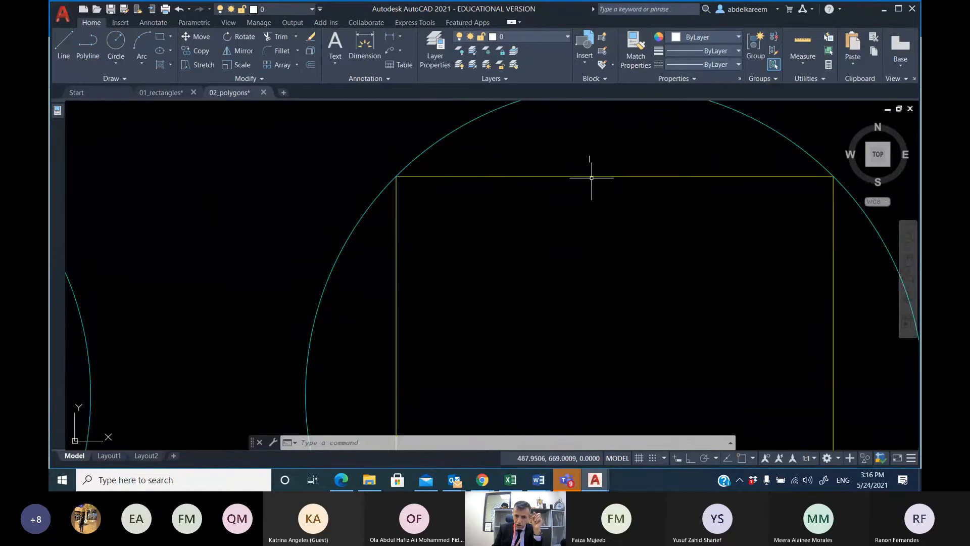
{"action": "scroll", "coordinate": [598, 233], "scroll_direction": "down", "scroll_amount": 5}
{"action": "middle_click_drag", "start_coordinate": [611, 257], "coordinate": [473, 238]}
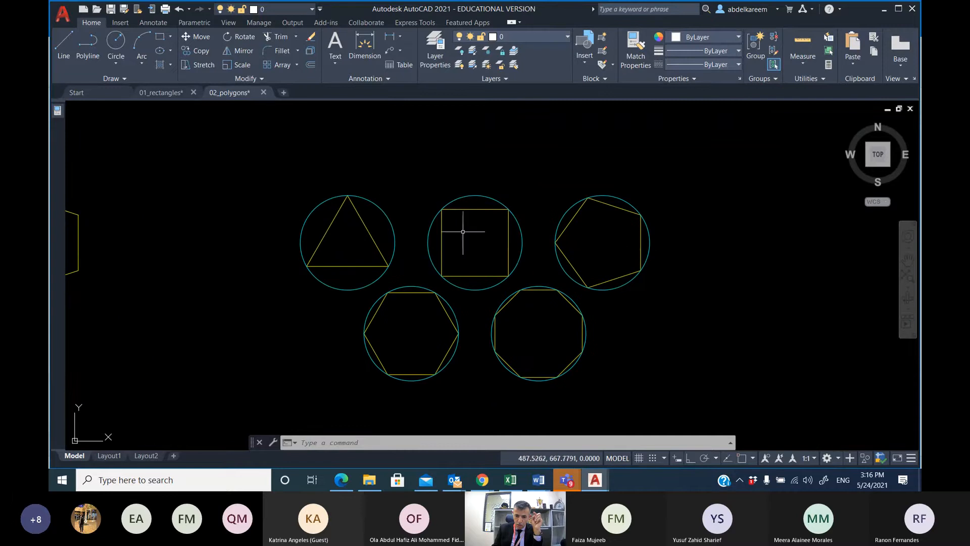
{"action": "mouse_move", "coordinate": [357, 303]}
{"action": "middle_mouse_down"}
{"action": "mouse_move", "coordinate": [374, 291]}
{"action": "mouse_move", "coordinate": [798, 277]}
{"action": "middle_mouse_up"}
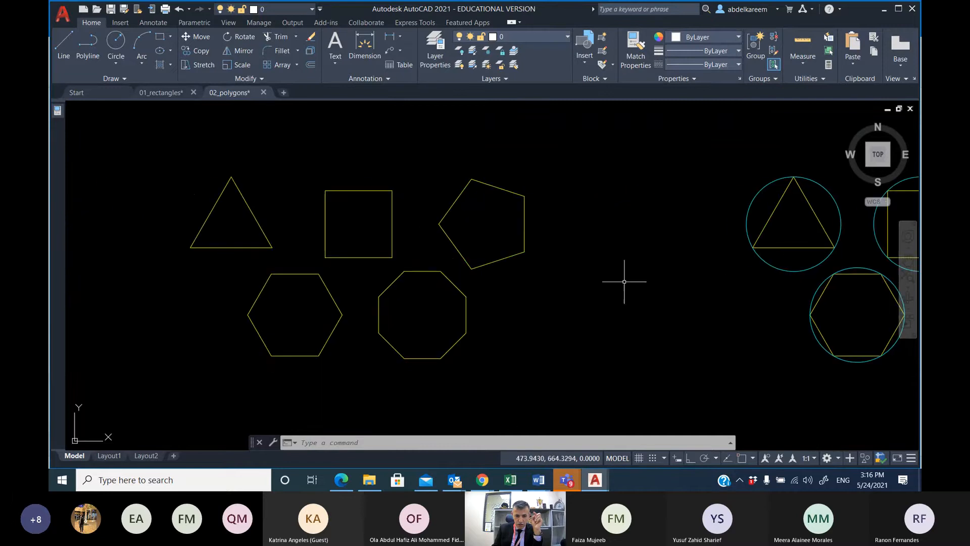
{"action": "mouse_move", "coordinate": [546, 290]}
{"action": "middle_mouse_down"}
{"action": "mouse_move", "coordinate": [0, 267]}
{"action": "mouse_move", "coordinate": [96, 288]}
{"action": "middle_mouse_up"}
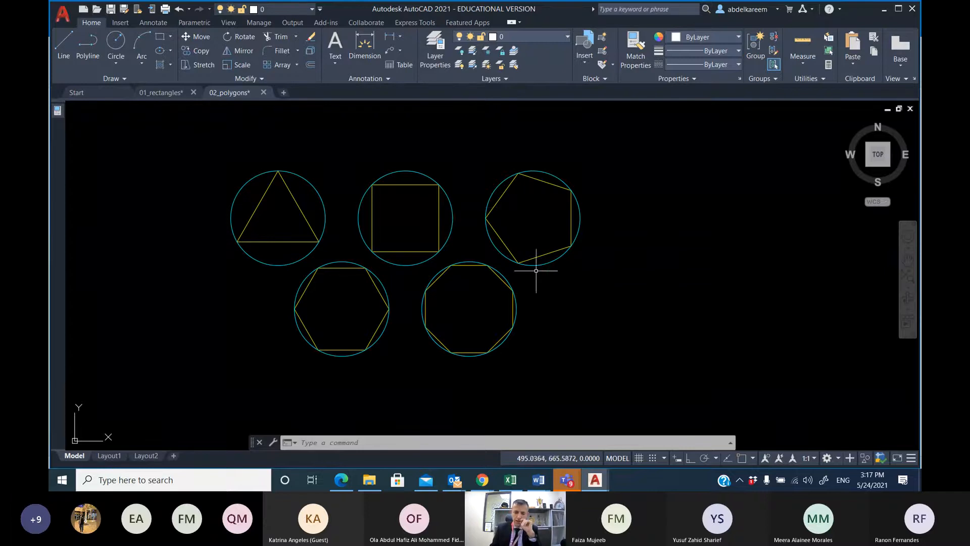
Switch to the Teams meeting, check its chat, and return to the polygons drawing in AutoCAD.
{"action": "left_click", "coordinate": [567, 481]}
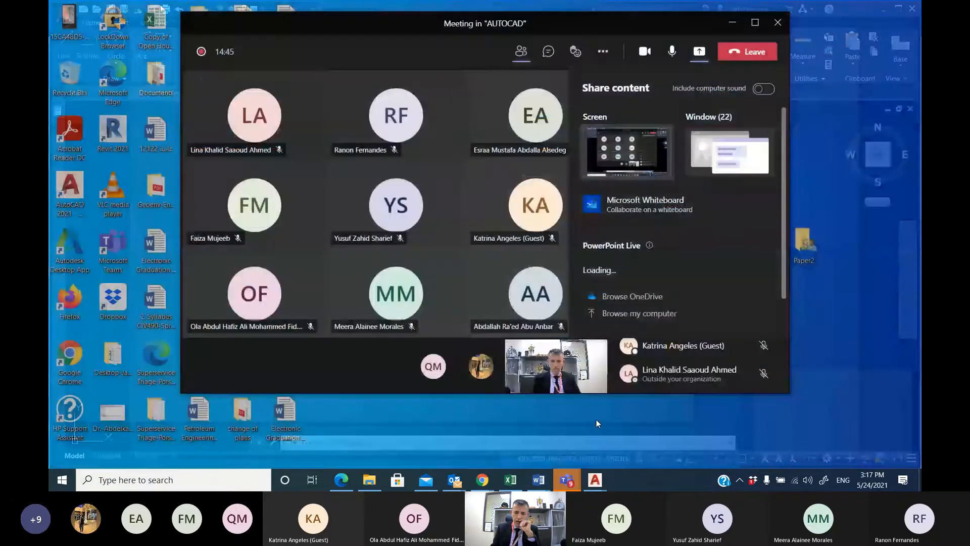
{"action": "left_click", "coordinate": [597, 420]}
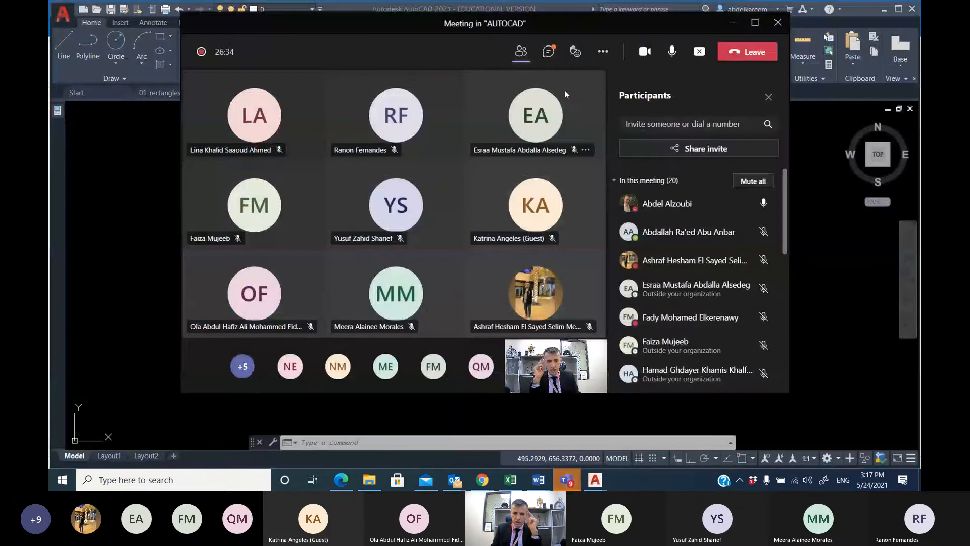
{"action": "left_click", "coordinate": [548, 51]}
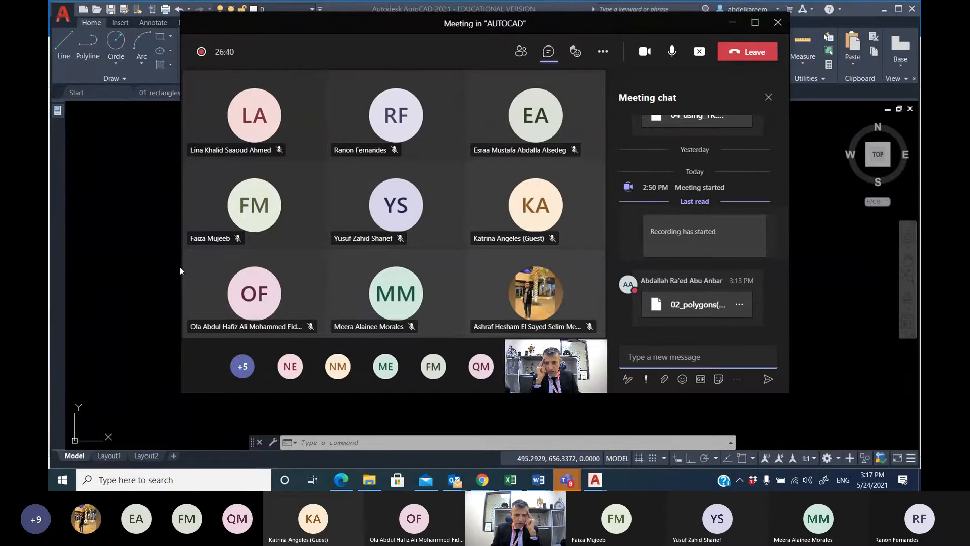
{"action": "left_click", "coordinate": [142, 259]}
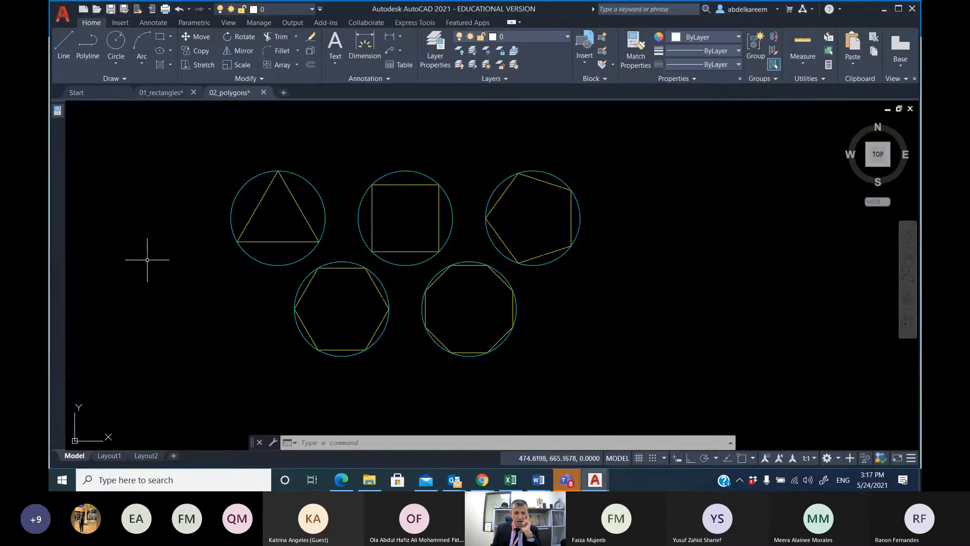
Switch back to the Teams meeting, admit the participant waiting in the lobby, and return to AutoCAD.
{"action": "mouse_move", "coordinate": [566, 480]}
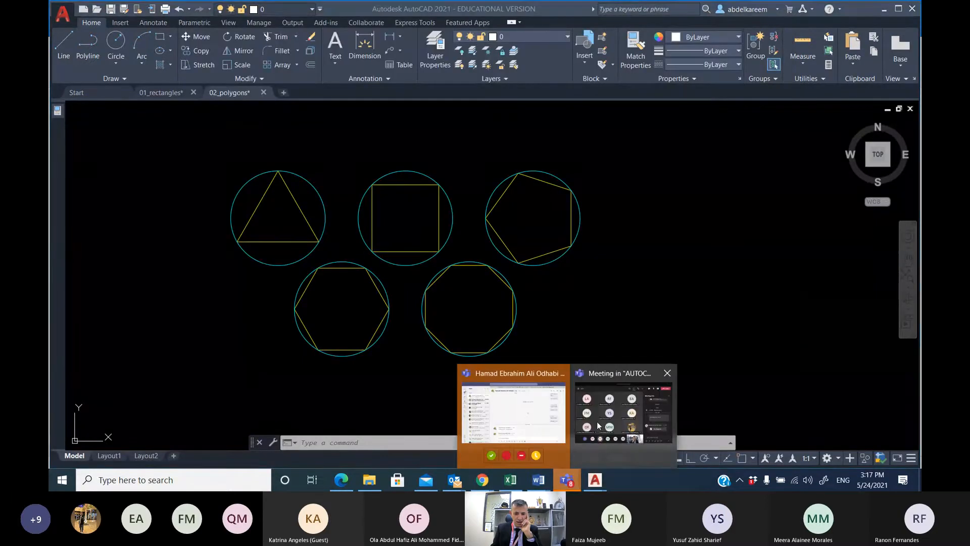
{"action": "left_click", "coordinate": [492, 380]}
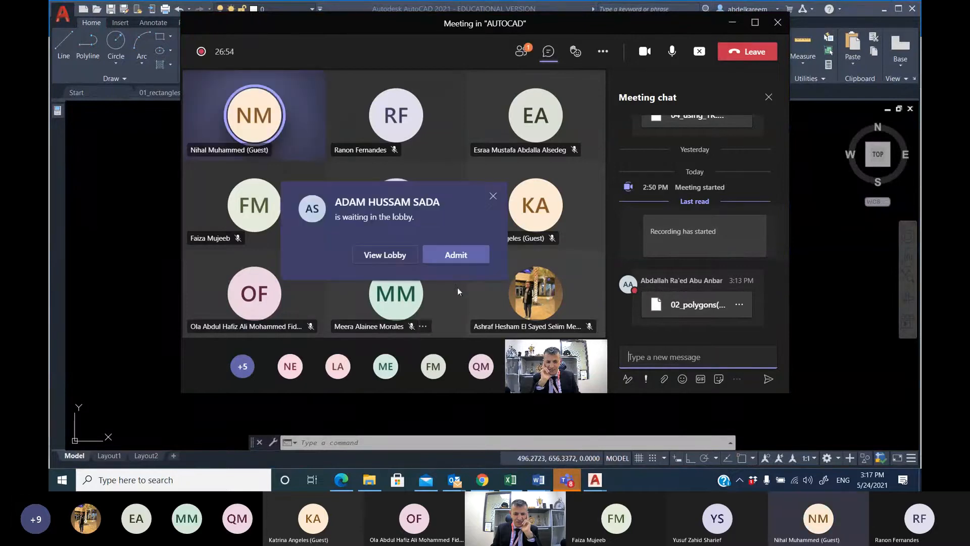
{"action": "left_click", "coordinate": [458, 255]}
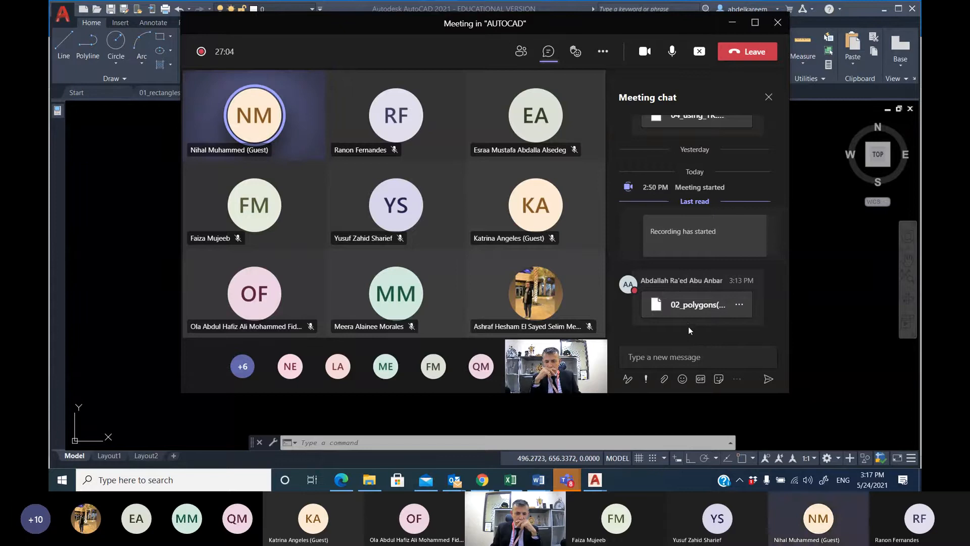
{"action": "mouse_move", "coordinate": [686, 323]}
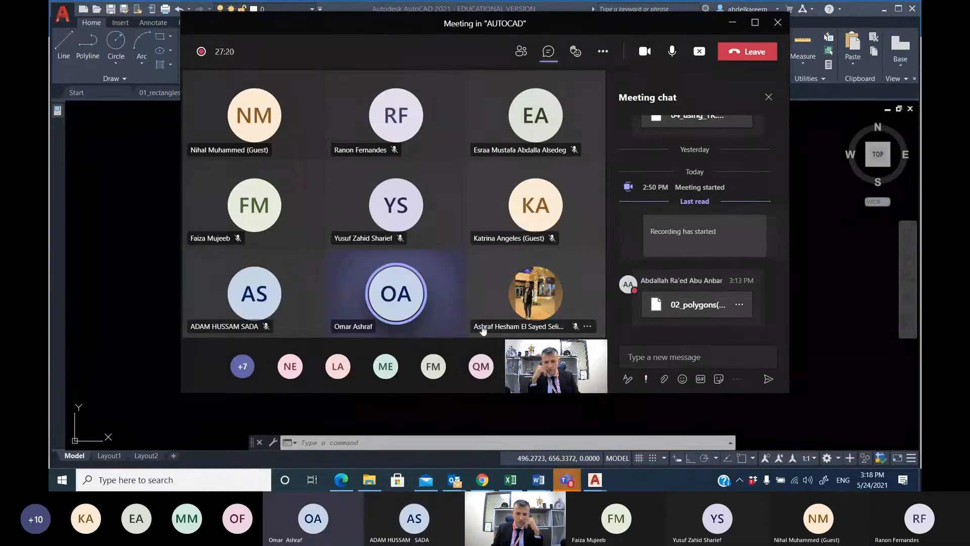
{"action": "left_click", "coordinate": [126, 262]}
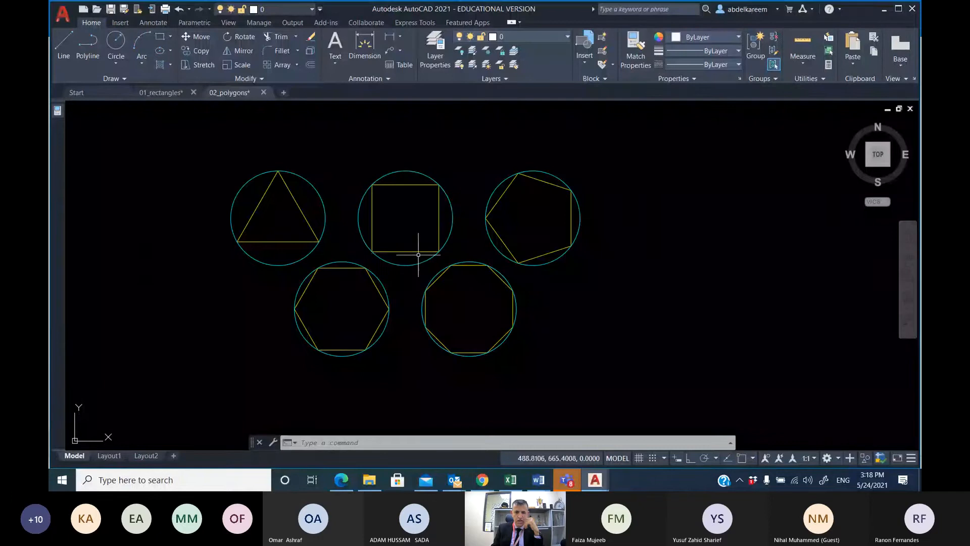
Examine the Inscribed and Circumscribed octagon examples and their radius notes, and select the circle around the inscribed octagon.
{"action": "scroll", "coordinate": [556, 249], "scroll_direction": "down", "scroll_amount": 2}
{"action": "mouse_move", "coordinate": [559, 249]}
{"action": "middle_mouse_down"}
{"action": "mouse_move", "coordinate": [462, 248]}
{"action": "mouse_move", "coordinate": [355, 269]}
{"action": "middle_mouse_up"}
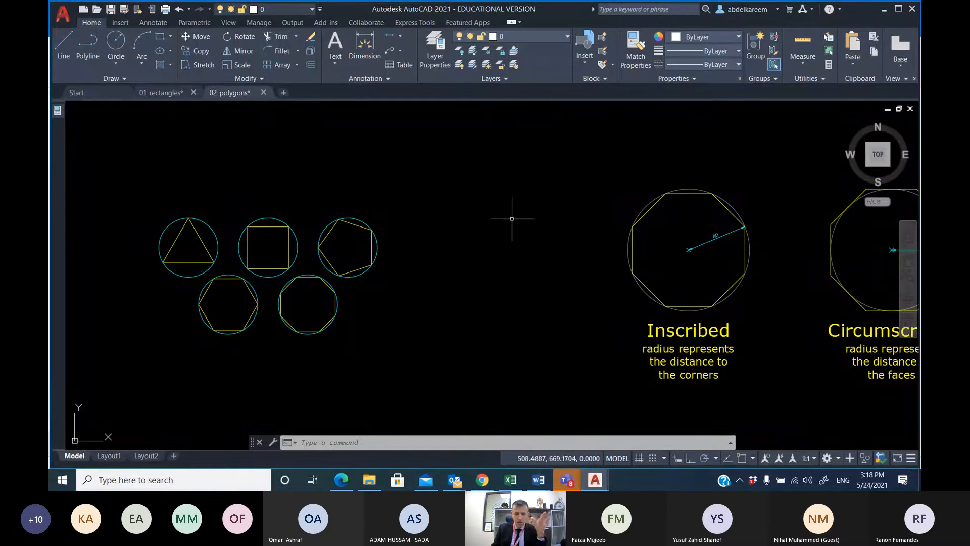
{"action": "middle_click_drag", "start_coordinate": [455, 171], "coordinate": [592, 376]}
{"action": "middle_click_drag", "start_coordinate": [637, 310], "coordinate": [264, 227]}
{"action": "middle_click_drag", "start_coordinate": [499, 292], "coordinate": [372, 234]}
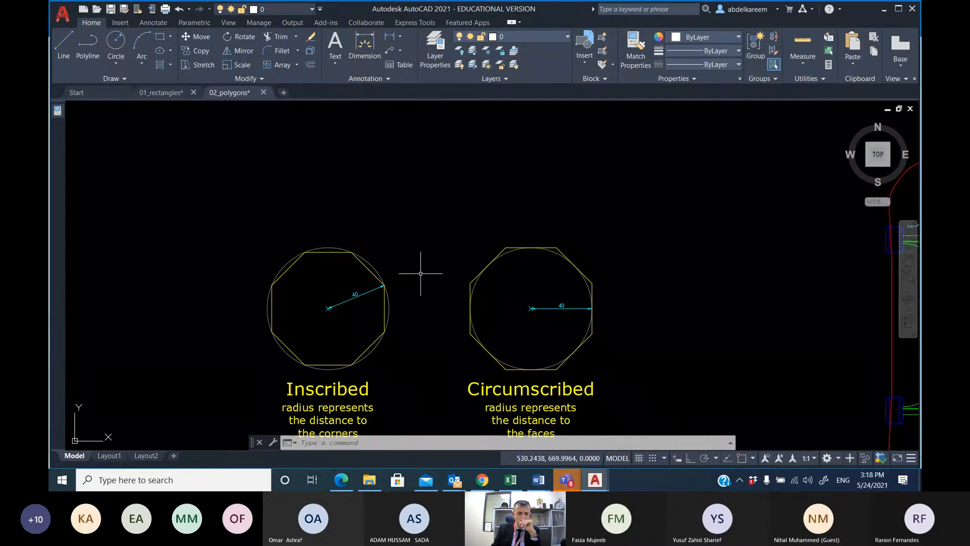
{"action": "scroll", "coordinate": [422, 277], "scroll_direction": "up", "scroll_amount": 2}
{"action": "middle_click_drag", "start_coordinate": [421, 279], "coordinate": [481, 214]}
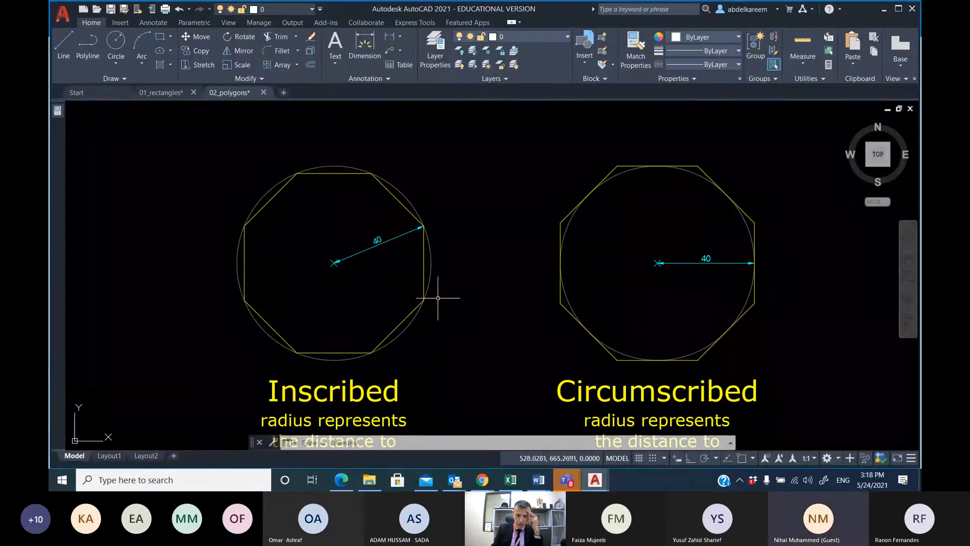
{"action": "middle_click_drag", "start_coordinate": [453, 249], "coordinate": [453, 214]}
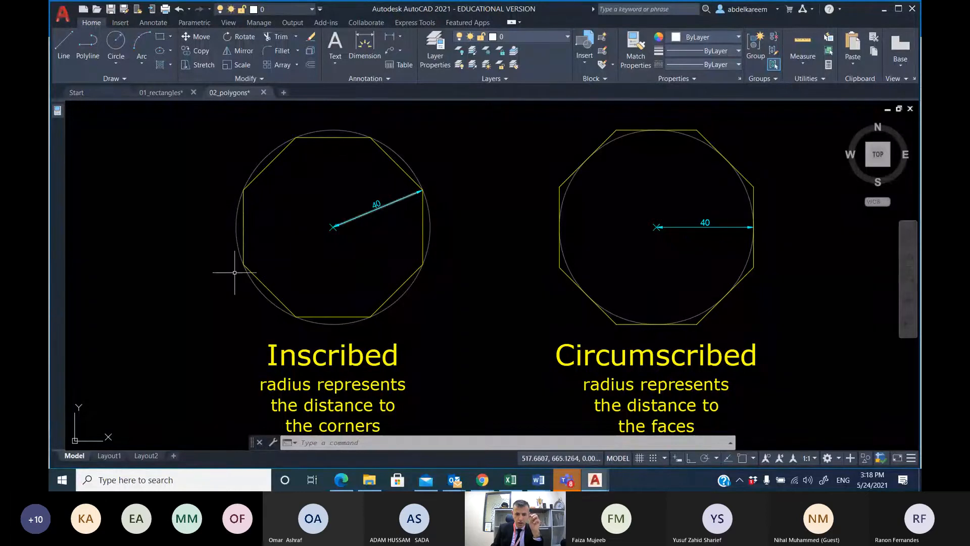
{"action": "left_click", "coordinate": [393, 150]}
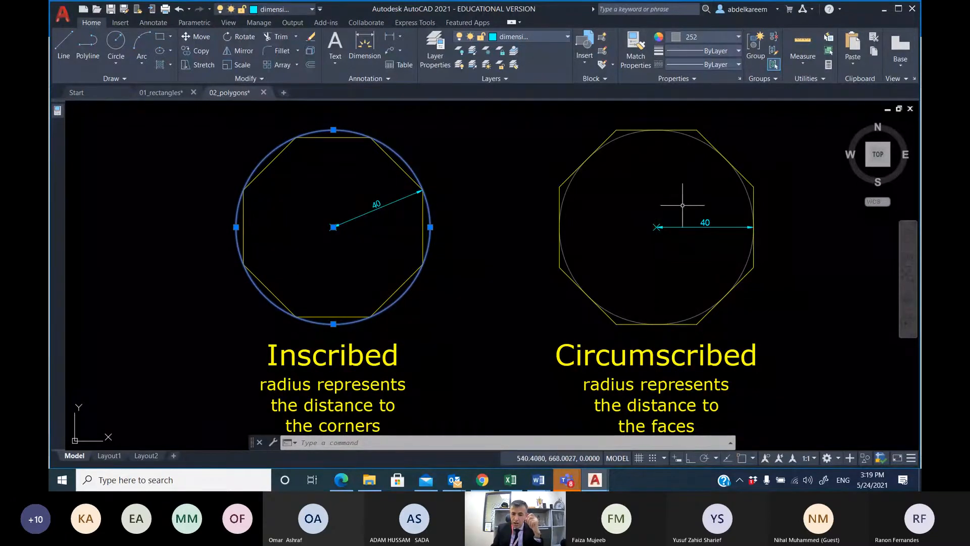
Select the circumscribed octagon and compare where the 40 radius reaches on the inscribed and circumscribed examples.
{"action": "left_click", "coordinate": [711, 145]}
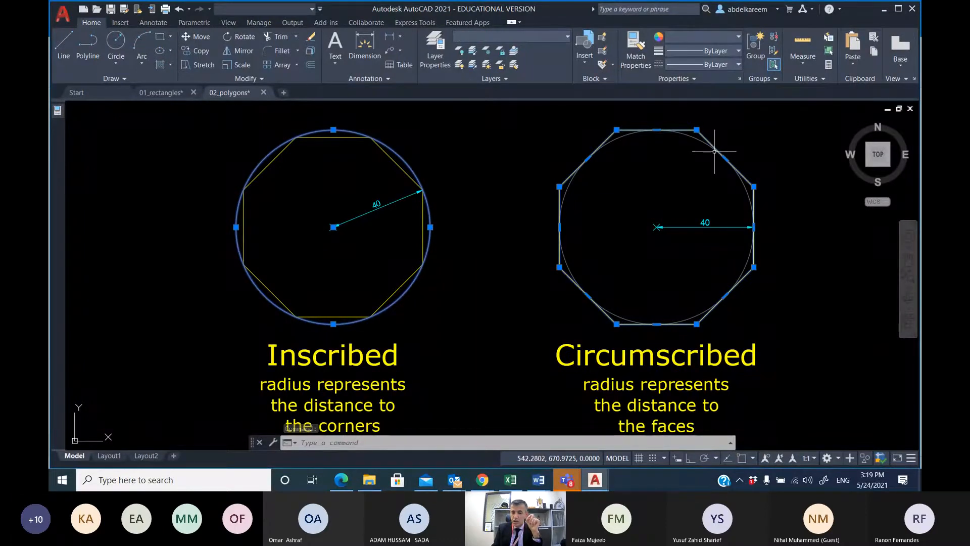
{"action": "scroll", "coordinate": [407, 195], "scroll_direction": "up", "scroll_amount": 6}
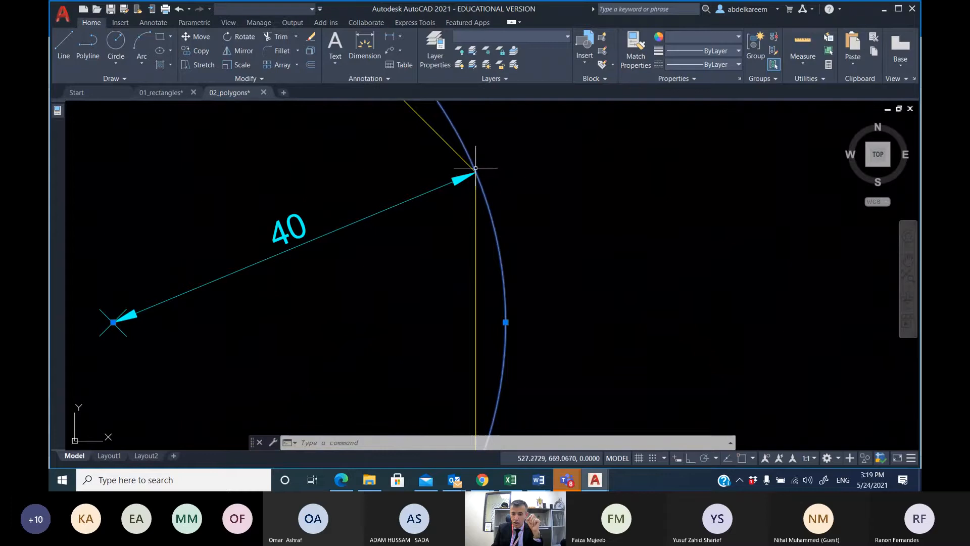
{"action": "scroll", "coordinate": [479, 175], "scroll_direction": "down", "scroll_amount": 6}
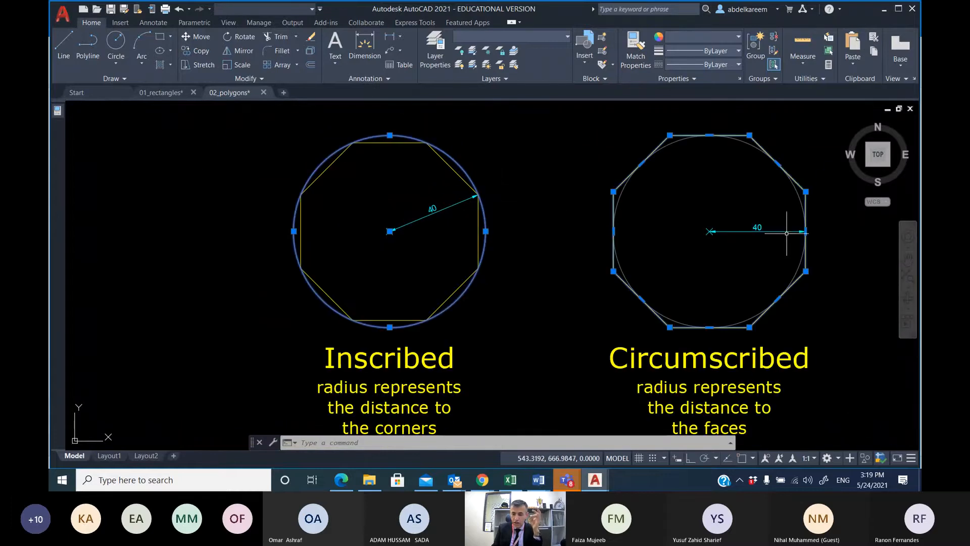
{"action": "mouse_move", "coordinate": [704, 290]}
{"action": "middle_mouse_down"}
{"action": "mouse_move", "coordinate": [587, 275]}
{"action": "mouse_move", "coordinate": [602, 266]}
{"action": "middle_mouse_up"}
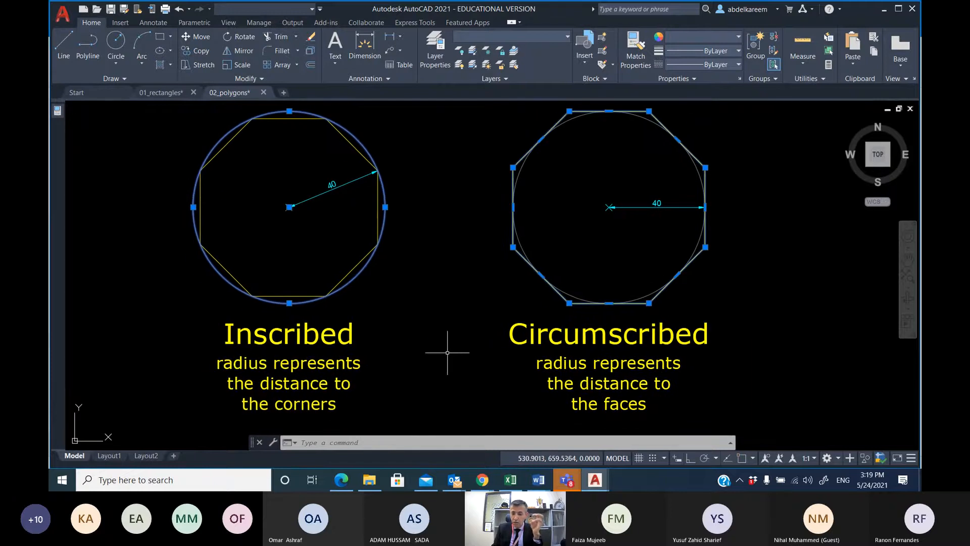
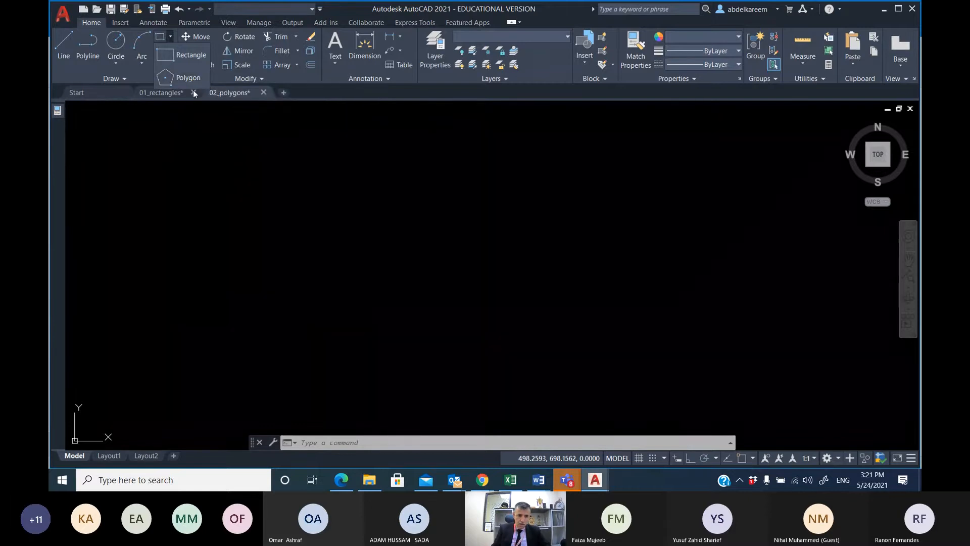
{"action": "left_click", "coordinate": [187, 82]}
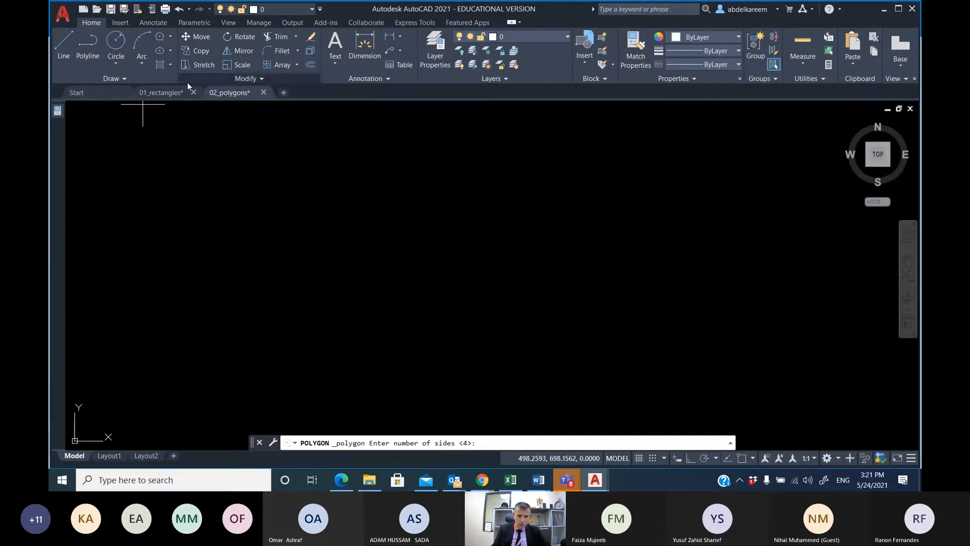
{"action": "left_click", "coordinate": [171, 36]}
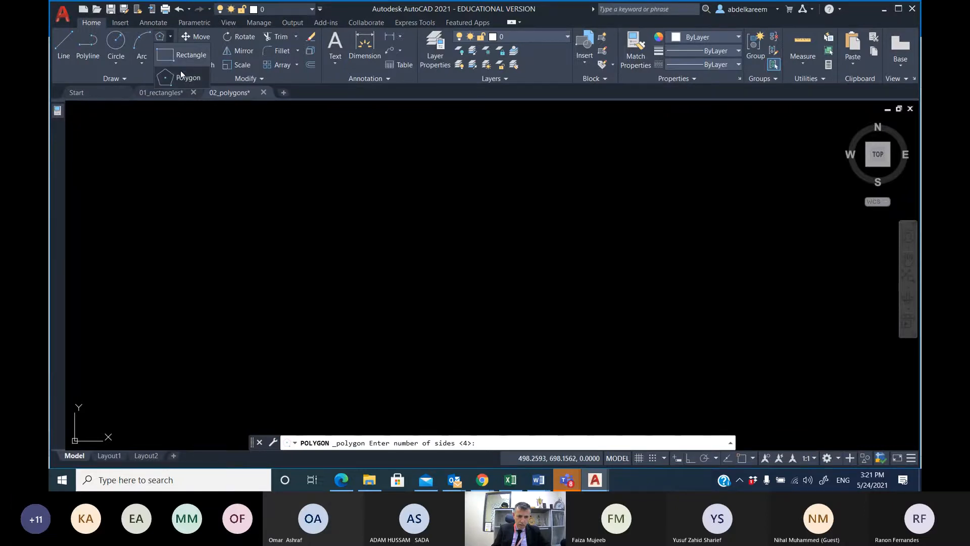
{"action": "left_click", "coordinate": [181, 70]}
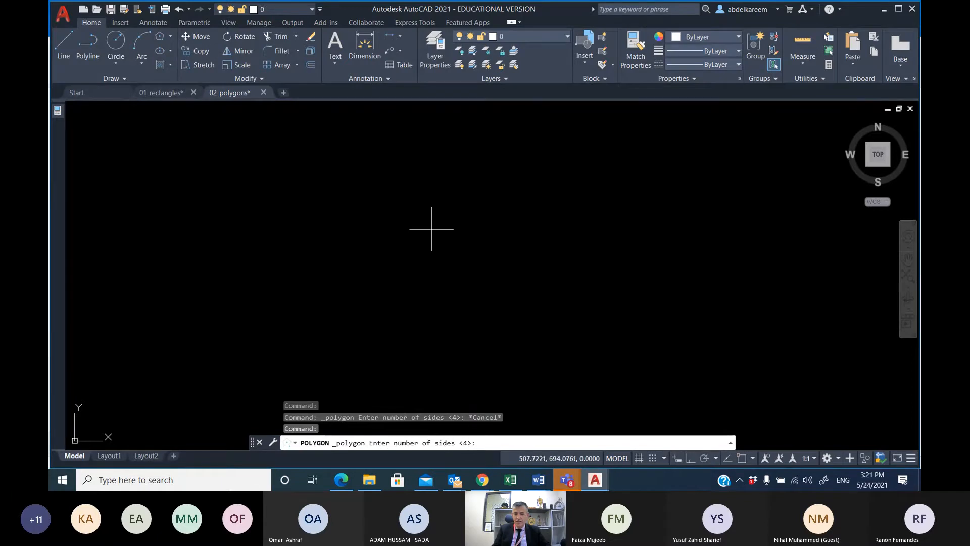
{"action": "type", "text": "4"}
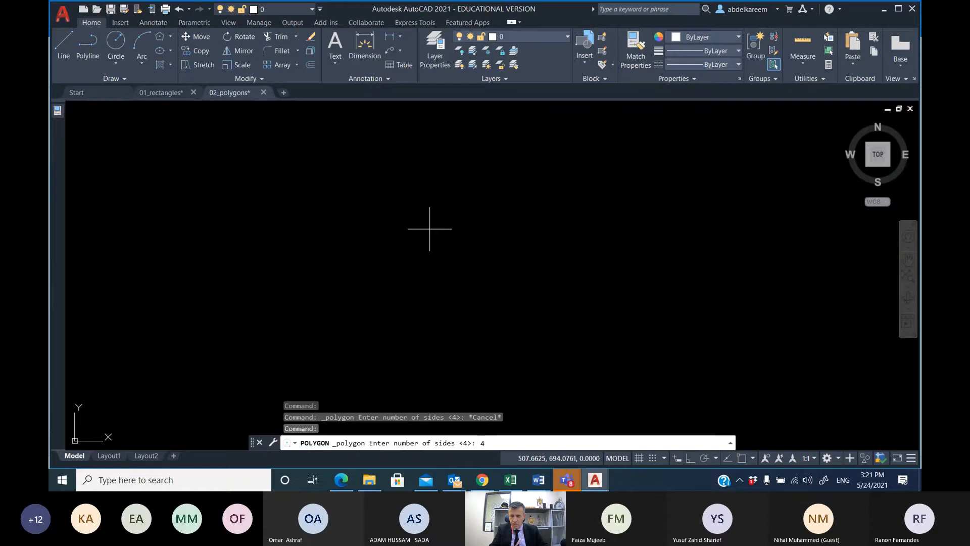
{"action": "key", "text": "Return"}
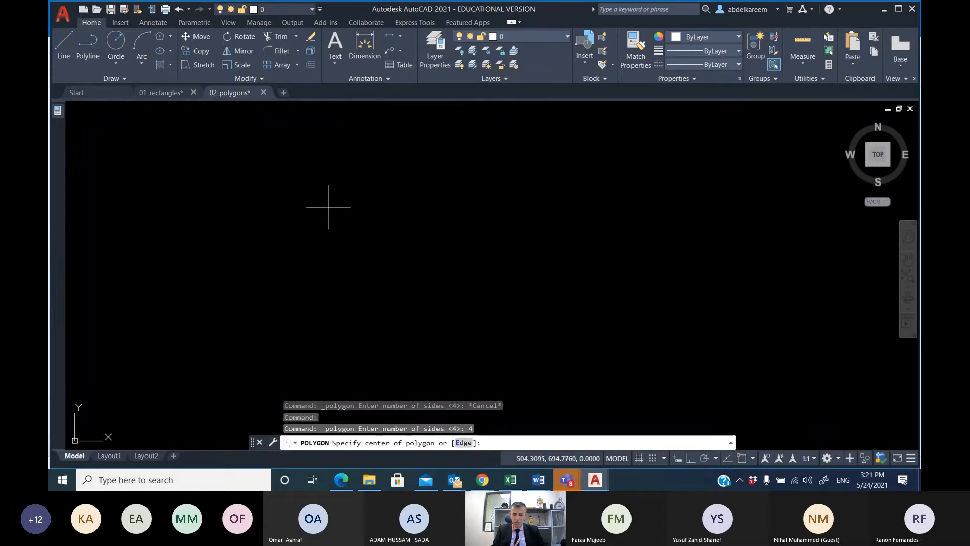
{"action": "left_click", "coordinate": [378, 215]}
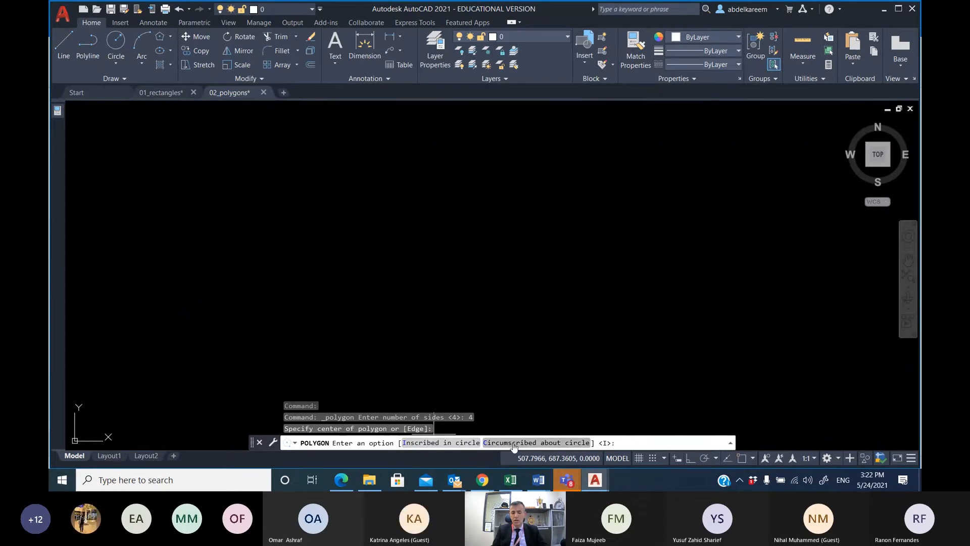
{"action": "right_click", "coordinate": [533, 254]}
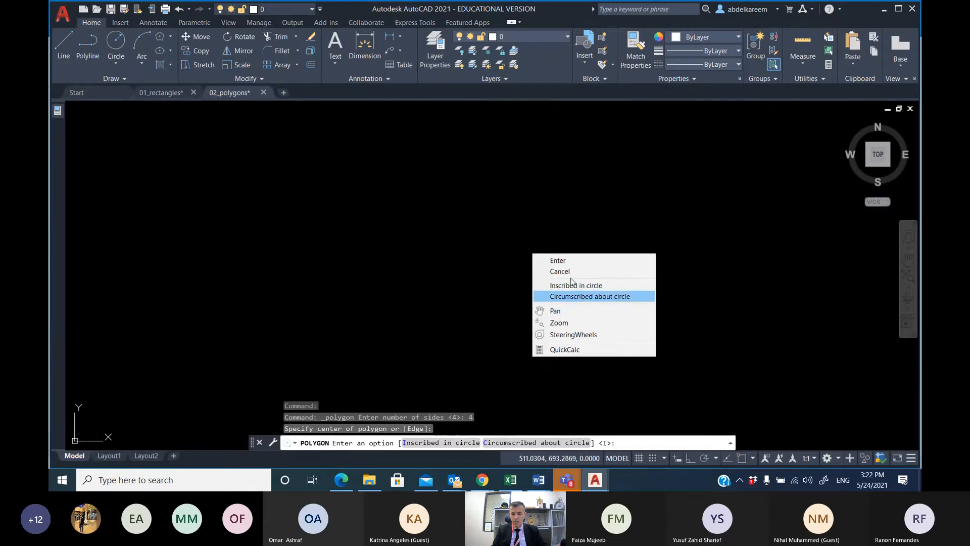
{"action": "left_click", "coordinate": [557, 13]}
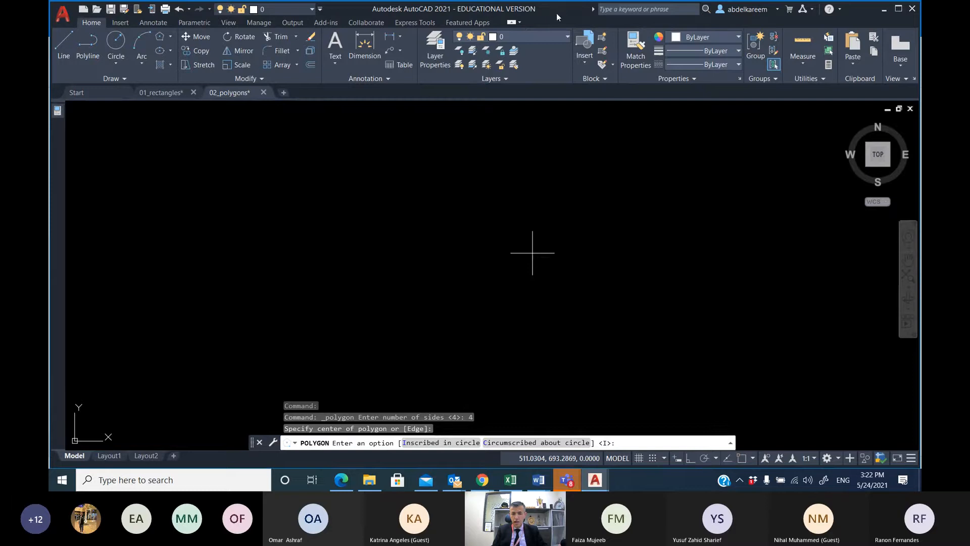
Restart the Polygon command and turn on dynamic input so its prompts show at the cursor.
{"action": "left_click", "coordinate": [162, 36]}
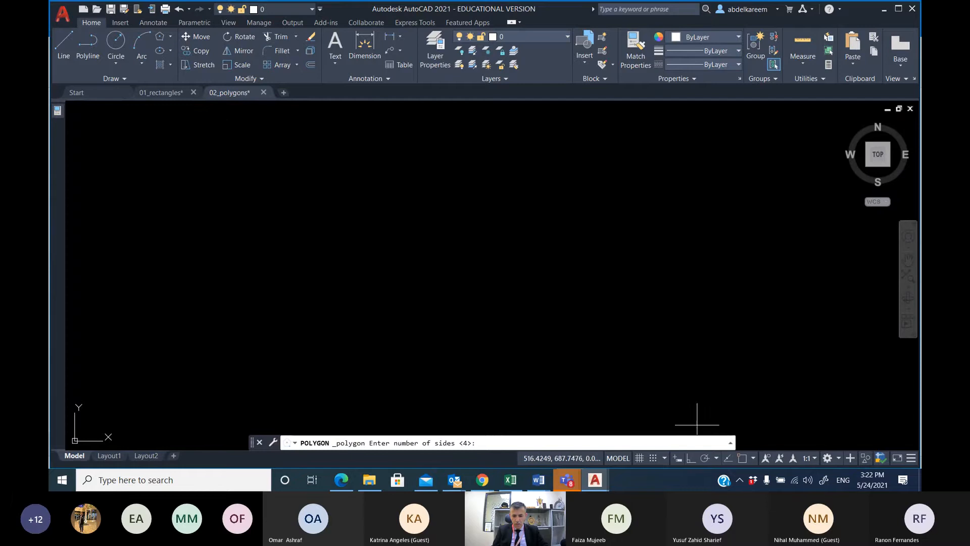
{"action": "left_click", "coordinate": [675, 459]}
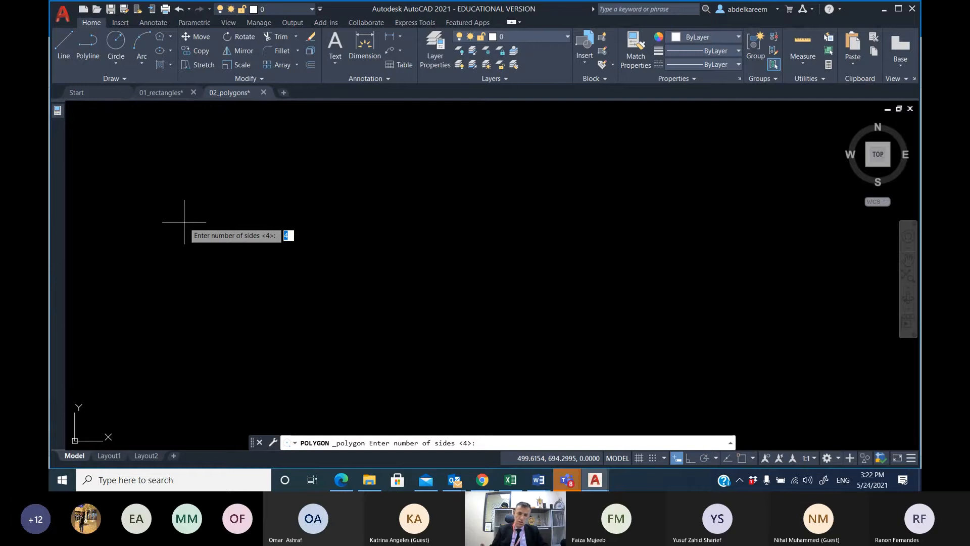
{"action": "key", "text": "Return"}
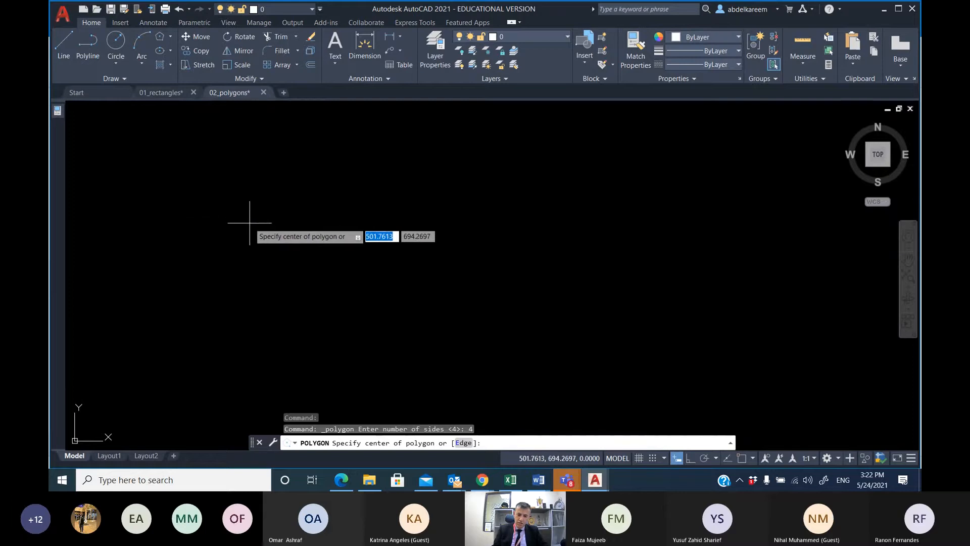
{"action": "left_click", "coordinate": [224, 235]}
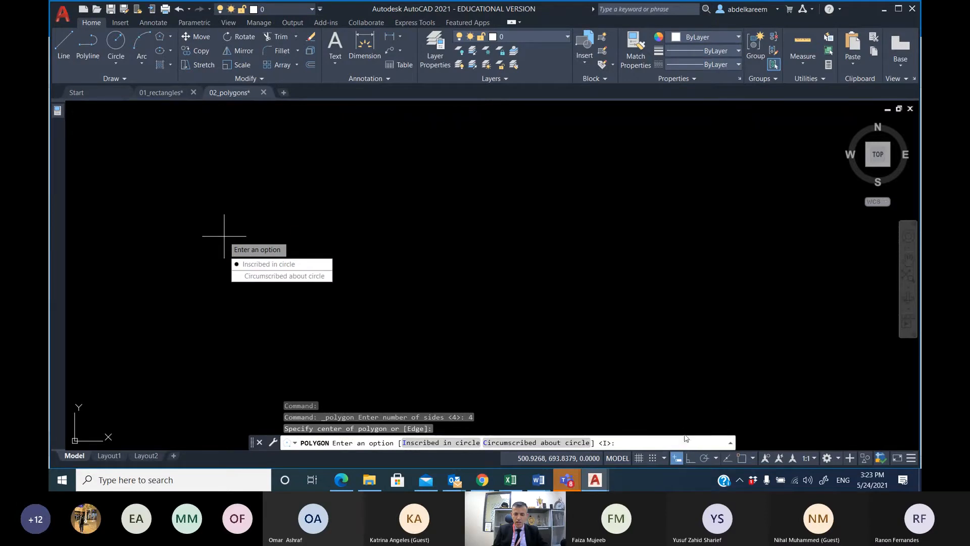
{"action": "left_click", "coordinate": [261, 266]}
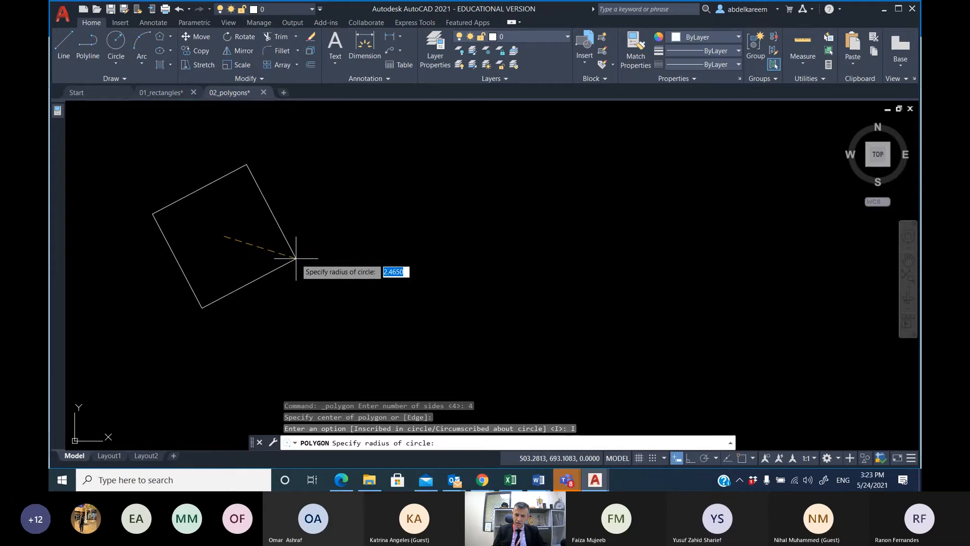
{"action": "key", "text": "Escape"}
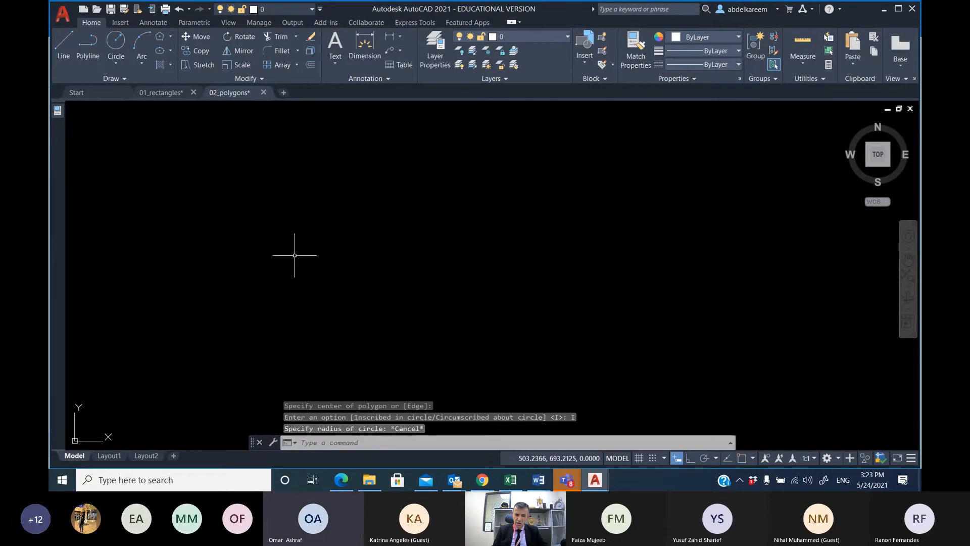
Draw a circle with a radius of 4 in the empty drawing area.
{"action": "left_click", "coordinate": [120, 41]}
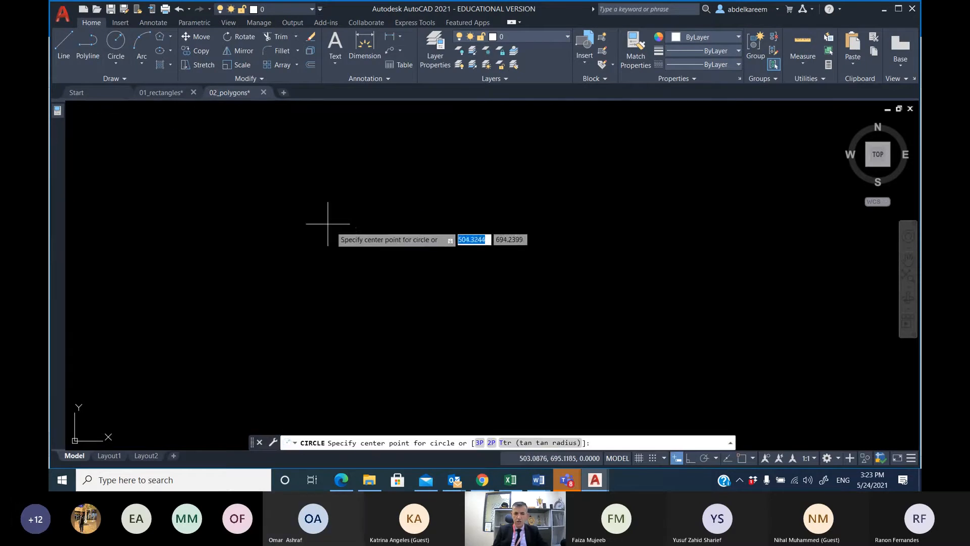
{"action": "left_click", "coordinate": [337, 276]}
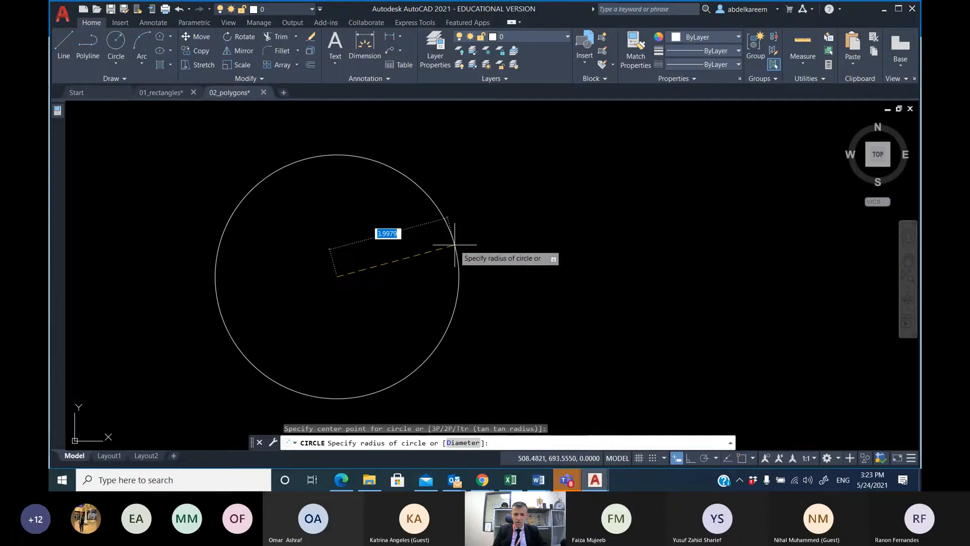
{"action": "type", "text": "4"}
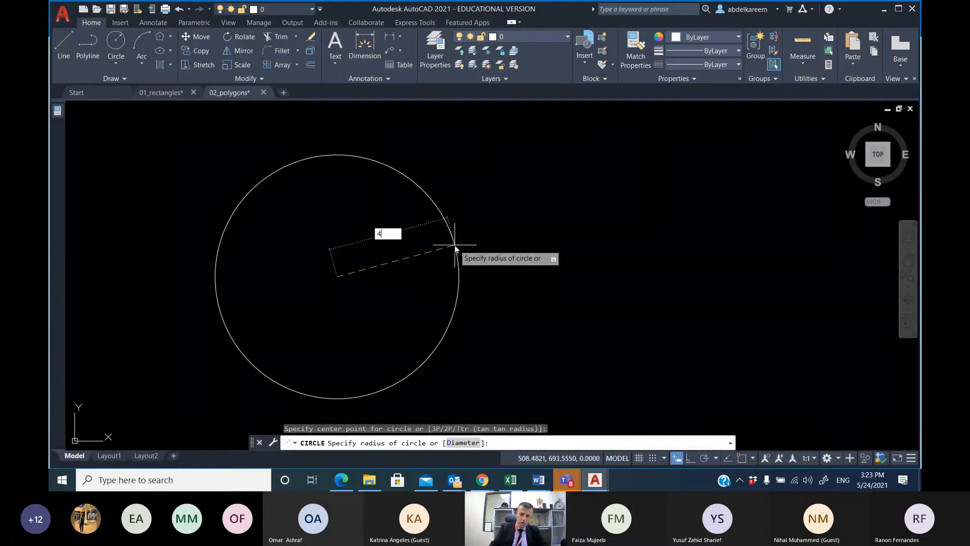
{"action": "key", "text": "Return"}
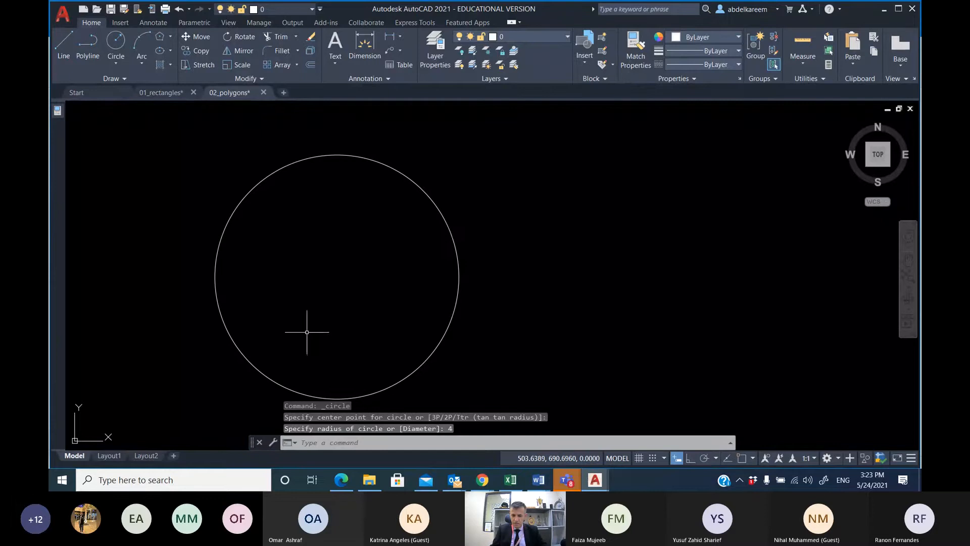
Turn on object snap and draw a four-sided polygon from the circle's center, inscribed in circle, with a radius of 4.
{"action": "middle_click_drag", "start_coordinate": [354, 285], "coordinate": [359, 272]}
{"action": "middle_click_drag", "start_coordinate": [412, 251], "coordinate": [447, 232]}
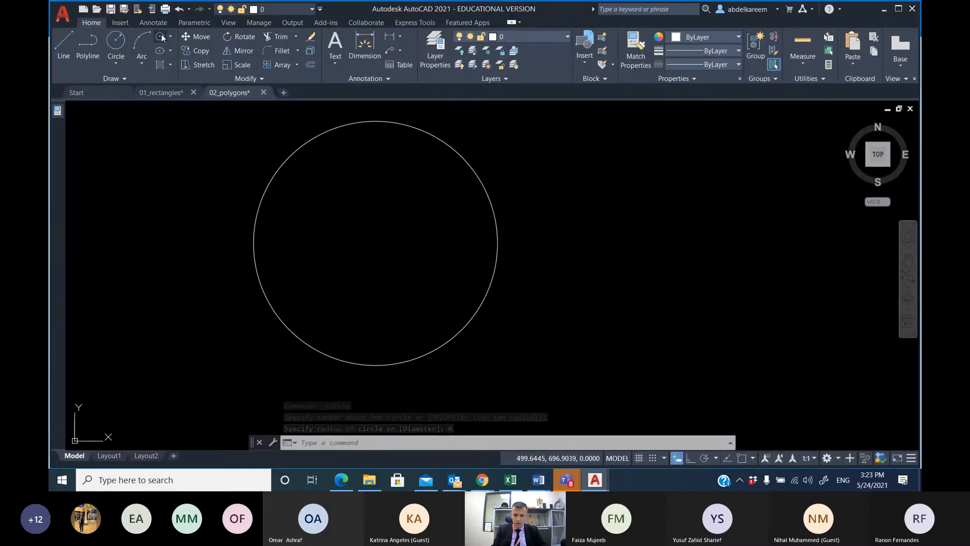
{"action": "left_click", "coordinate": [161, 36]}
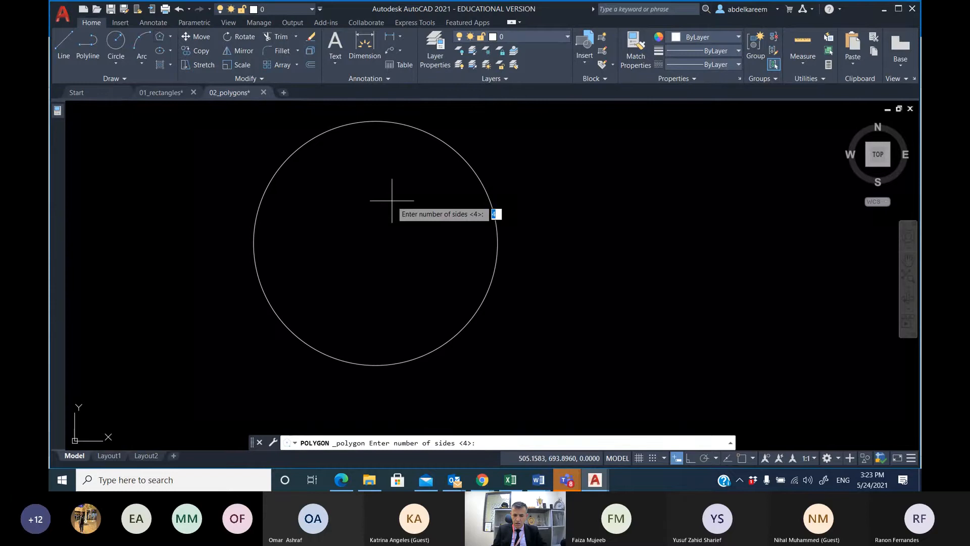
{"action": "type", "text": "4"}
{"action": "key", "text": "Return"}
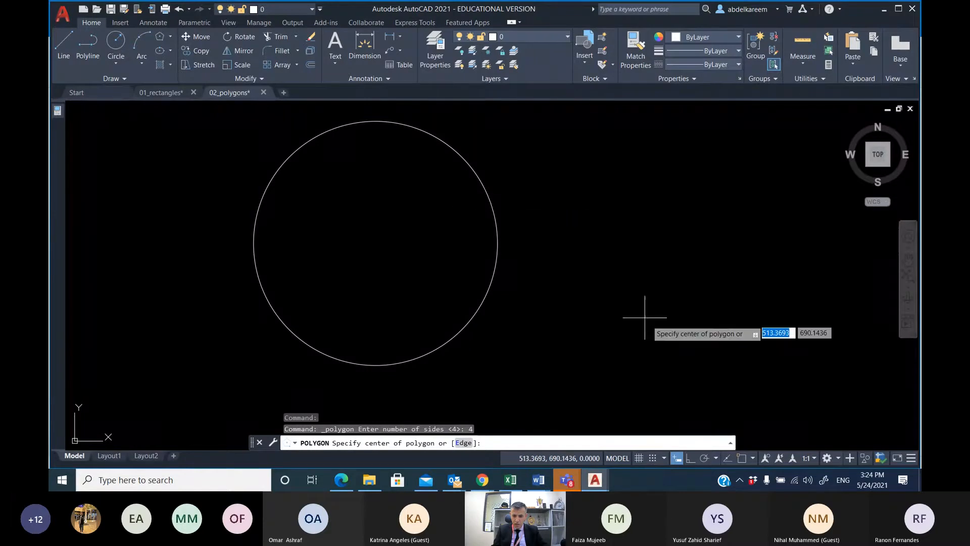
{"action": "left_click", "coordinate": [741, 460]}
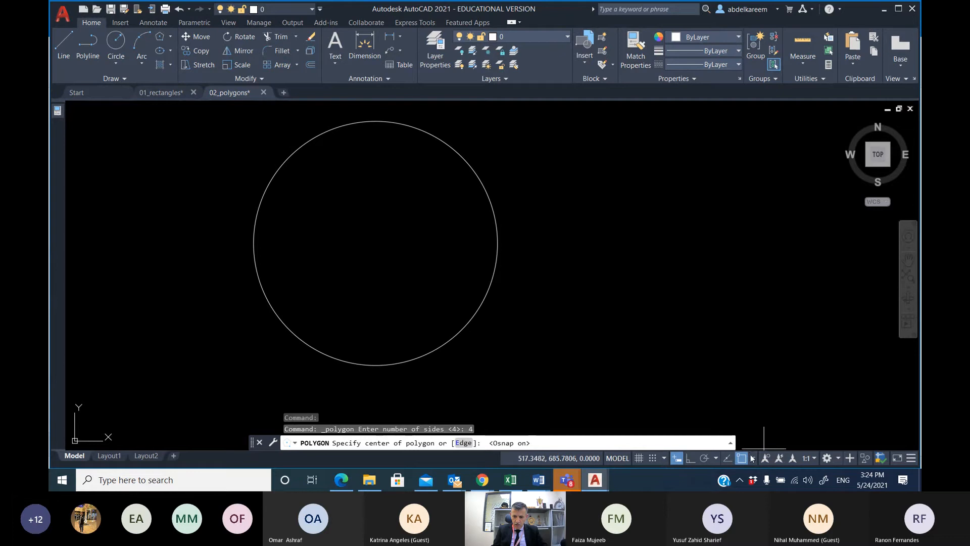
{"action": "left_click", "coordinate": [753, 458]}
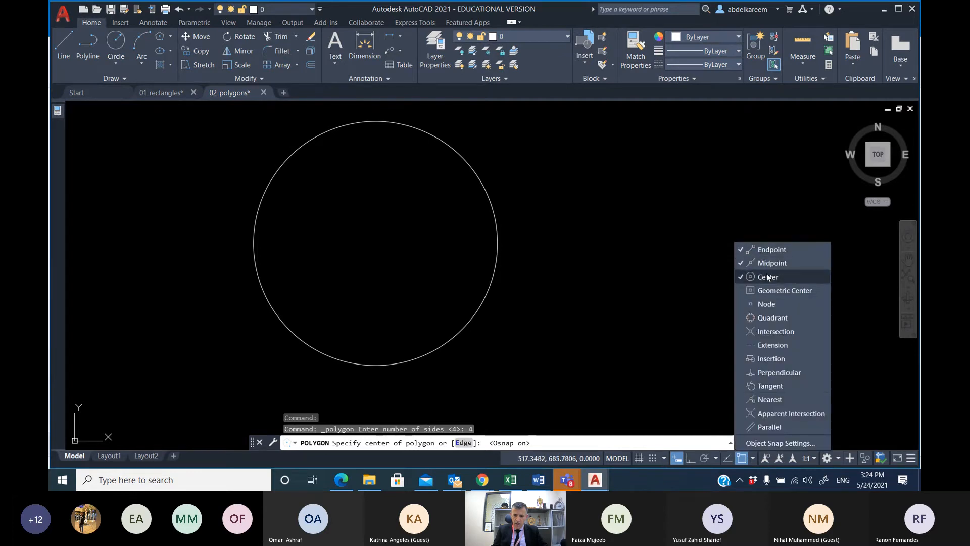
{"action": "left_click", "coordinate": [546, 241]}
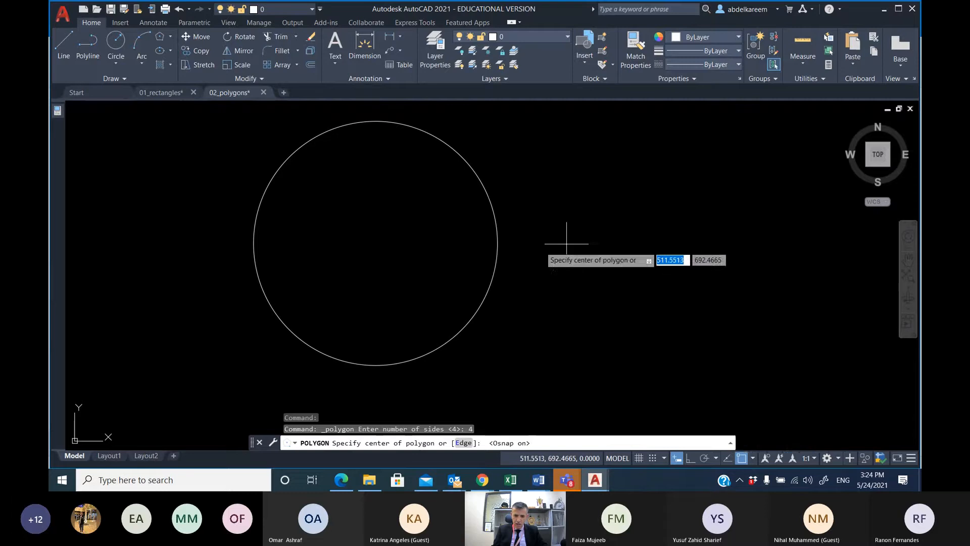
{"action": "left_click", "coordinate": [475, 177]}
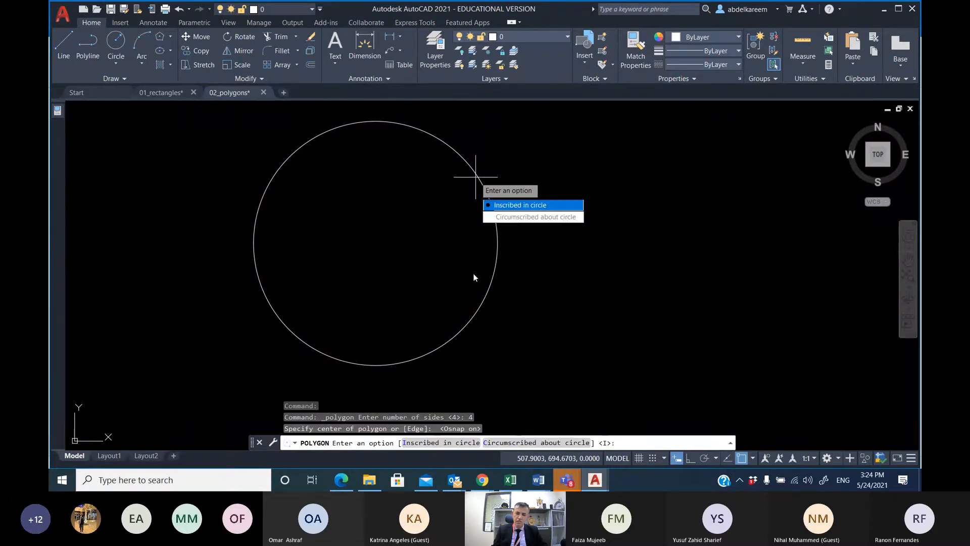
{"action": "left_click", "coordinate": [499, 206]}
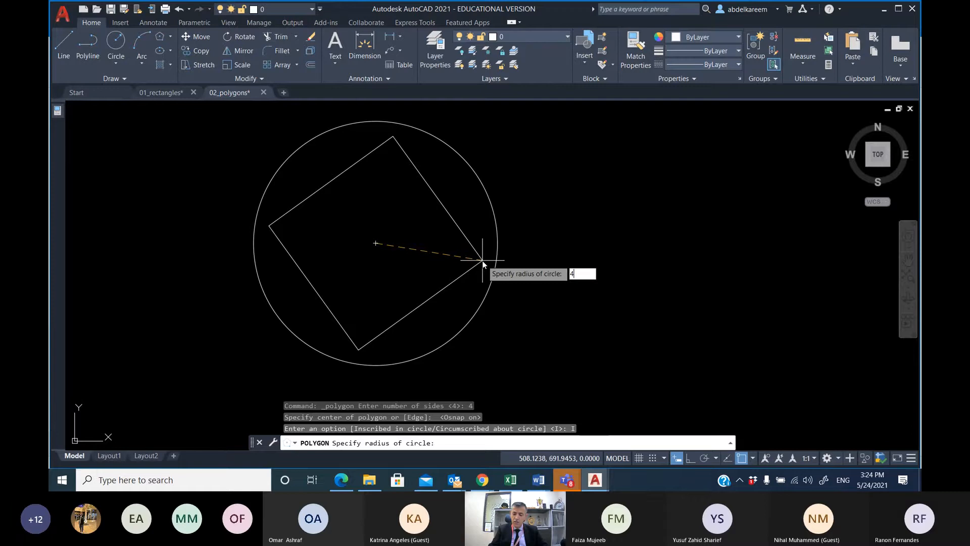
{"action": "key", "text": "Return"}
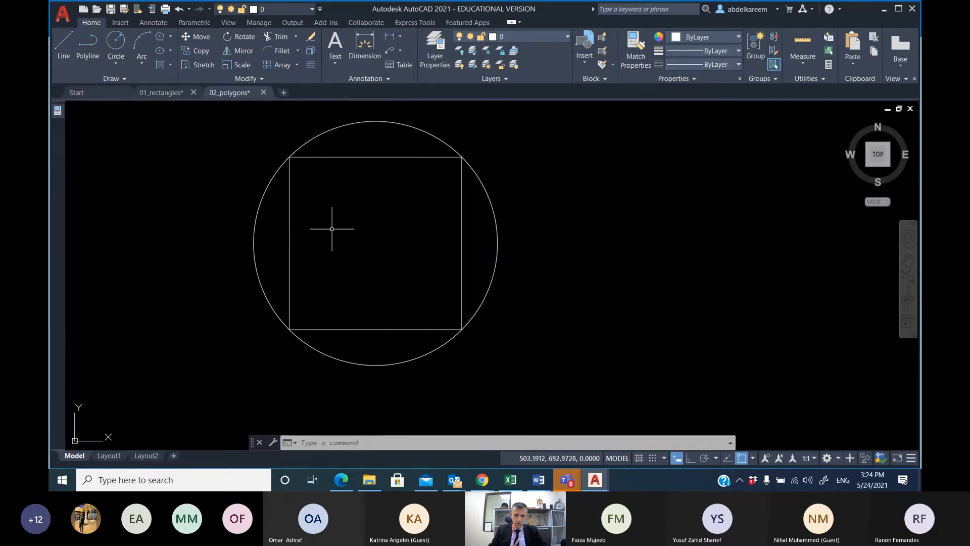
Draw a four-sided polygon from the circle's center, circumscribed about circle, with a radius of 4.
{"action": "left_click", "coordinate": [162, 38]}
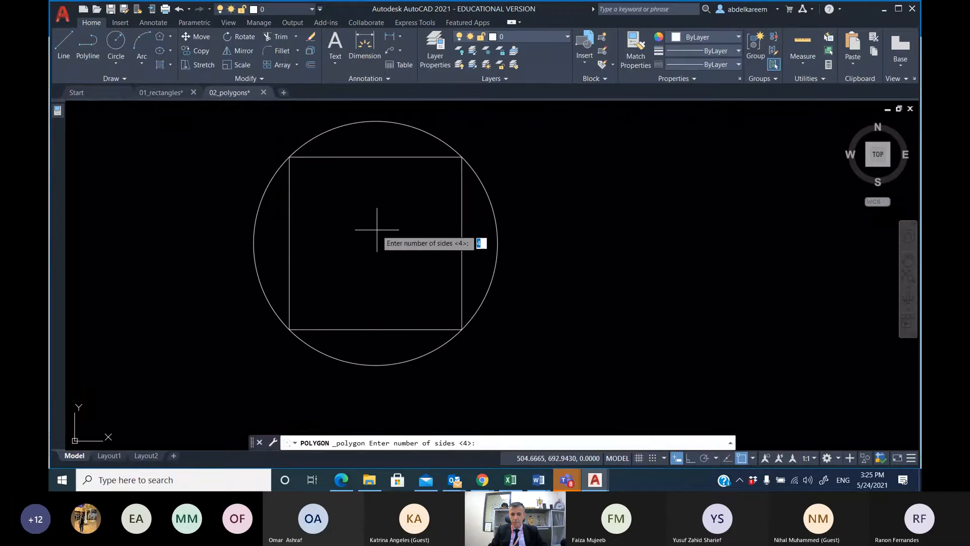
{"action": "key", "text": "Return"}
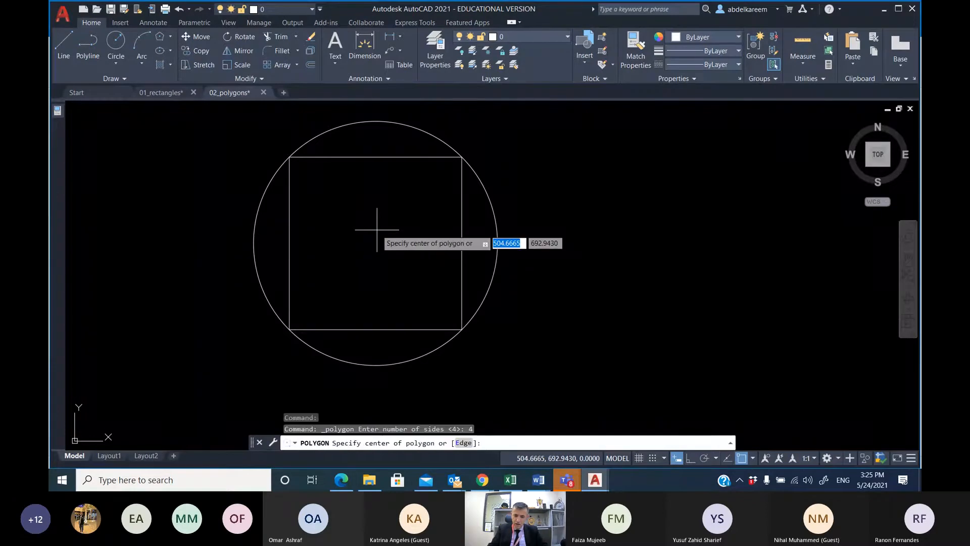
{"action": "left_click", "coordinate": [488, 191]}
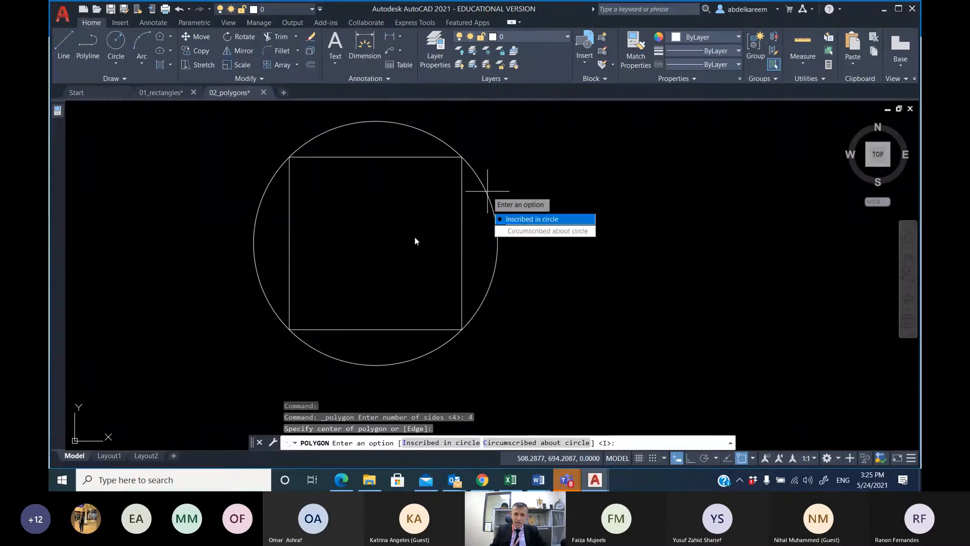
{"action": "left_click", "coordinate": [523, 231]}
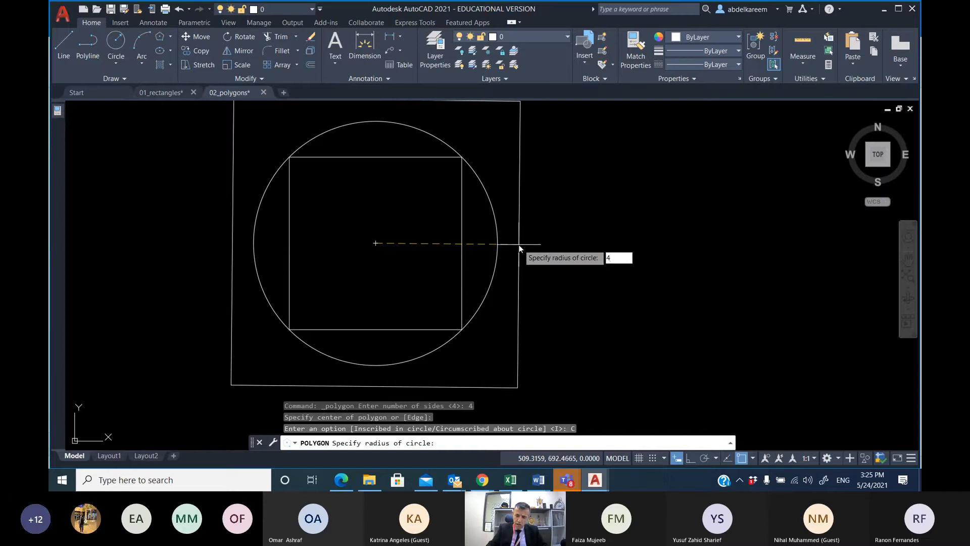
{"action": "key", "text": "Return"}
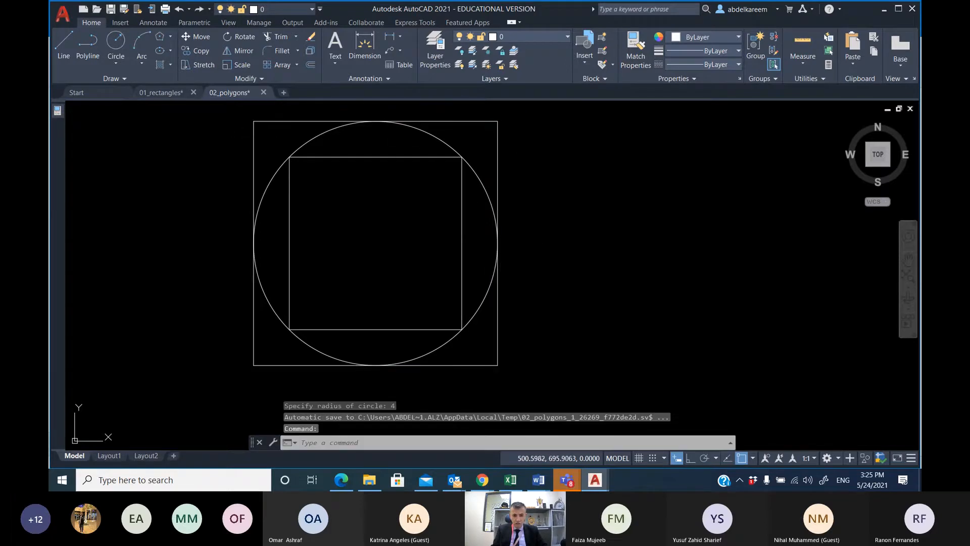
Select the inner and outer squares together and individually to compare how each one meets the circle.
{"action": "left_click", "coordinate": [253, 138]}
{"action": "left_click", "coordinate": [349, 158]}
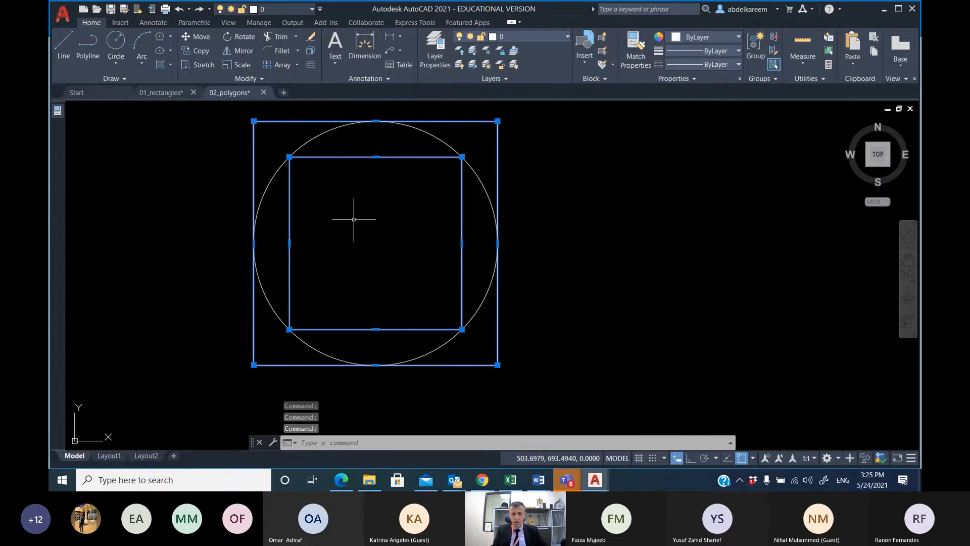
{"action": "key", "text": "Escape"}
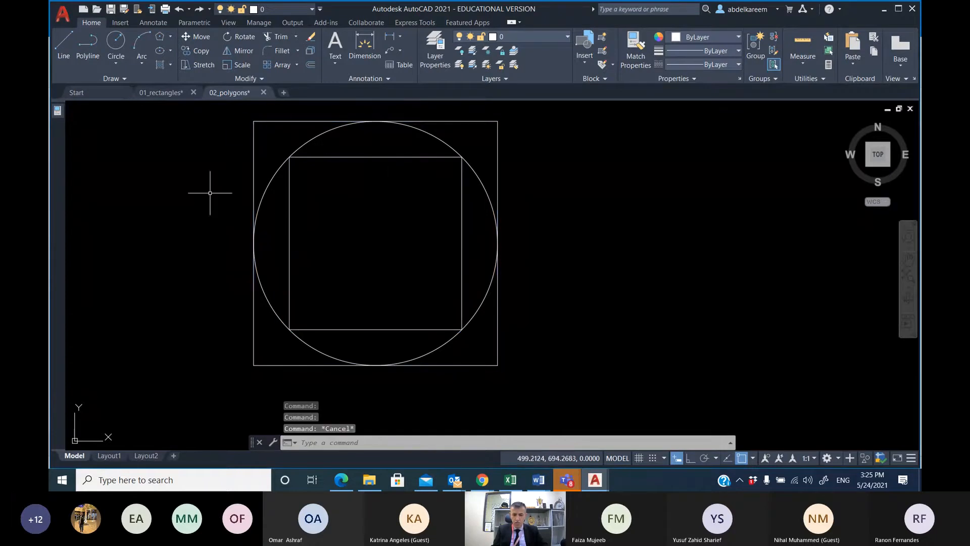
{"action": "left_click", "coordinate": [374, 330]}
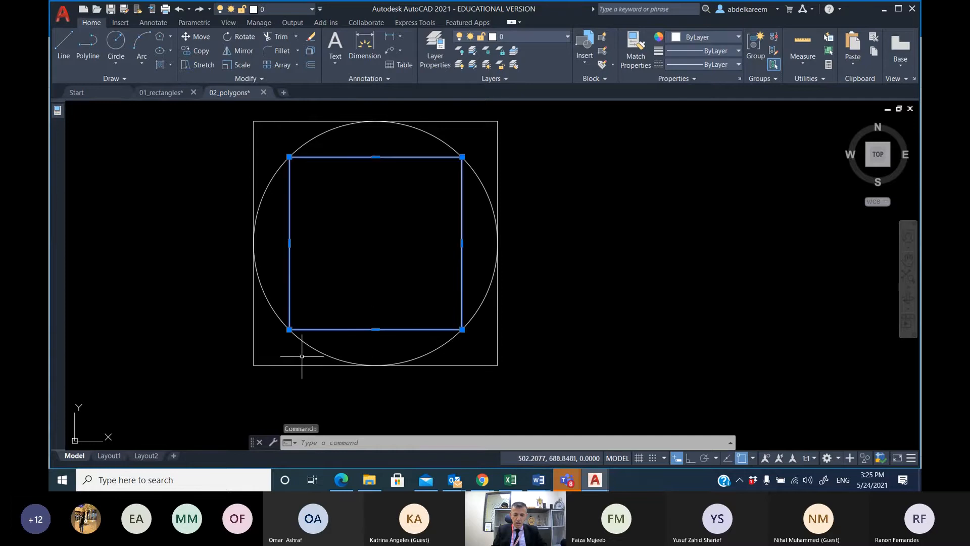
{"action": "key", "text": "Escape"}
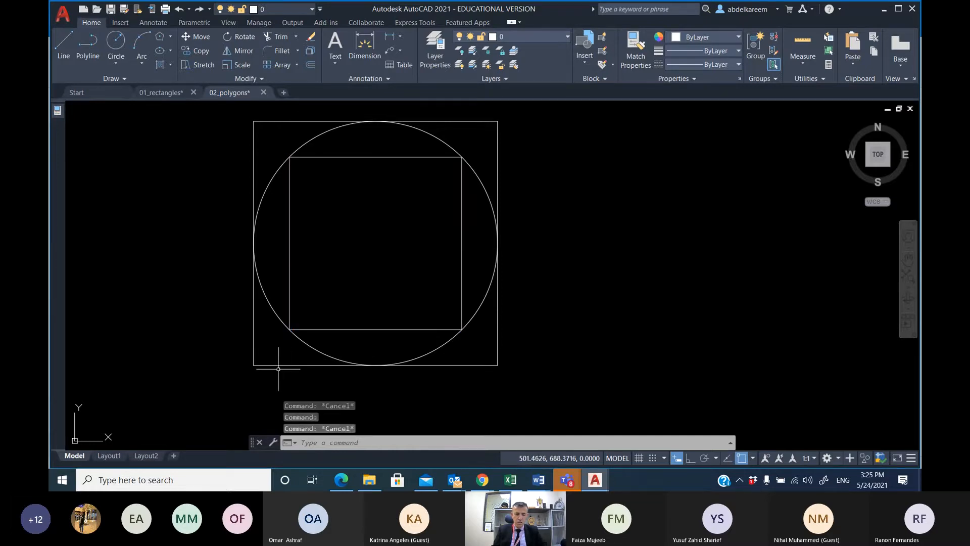
{"action": "left_click", "coordinate": [277, 365]}
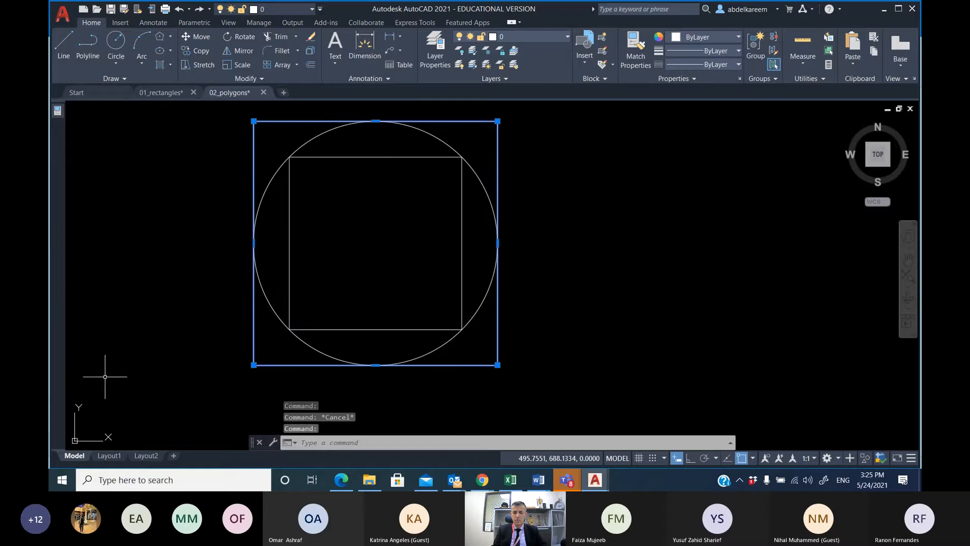
{"action": "key", "text": "Escape"}
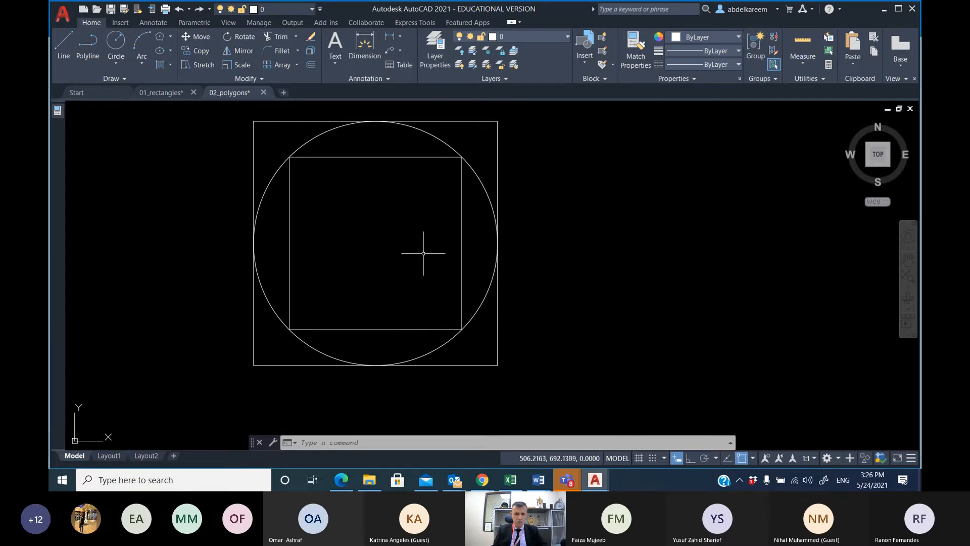
Locate the skateboard drawing and examine the dimensioned hexagonal nut and the bare bolt holes on its upper truck.
{"action": "scroll", "coordinate": [418, 244], "scroll_direction": "down", "scroll_amount": 1}
{"action": "scroll", "coordinate": [419, 244], "scroll_direction": "down", "scroll_amount": 1}
{"action": "scroll", "coordinate": [437, 237], "scroll_direction": "down", "scroll_amount": 2}
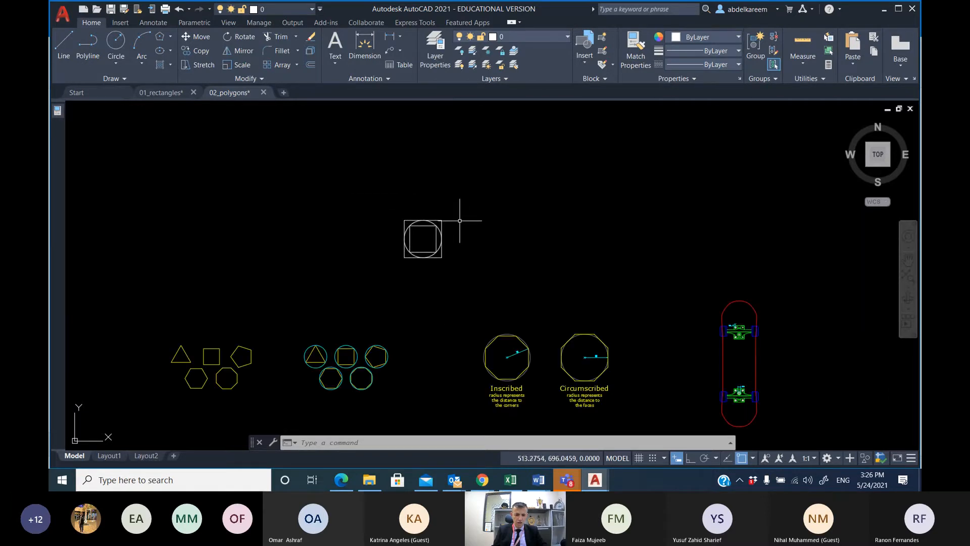
{"action": "scroll", "coordinate": [263, 180], "scroll_direction": "up", "scroll_amount": 1}
{"action": "scroll", "coordinate": [579, 291], "scroll_direction": "down", "scroll_amount": 3}
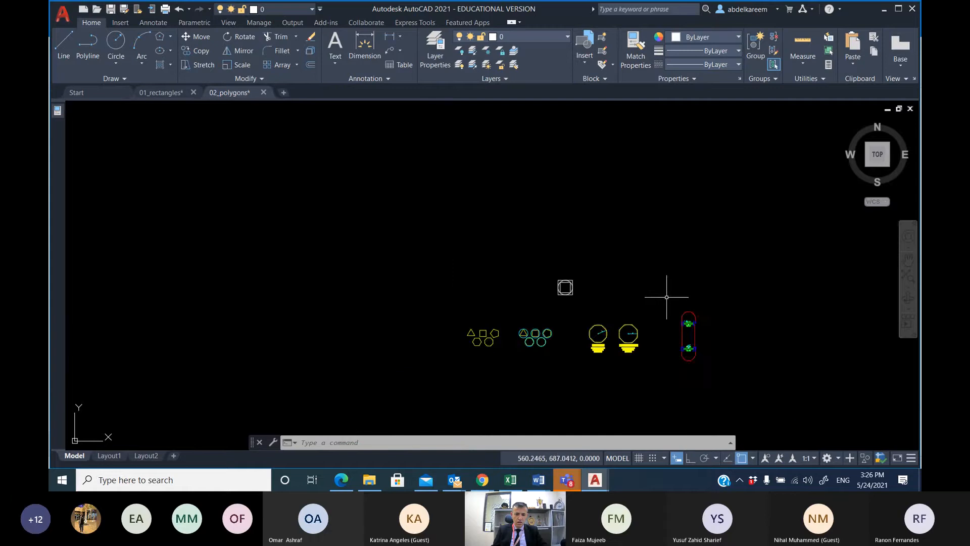
{"action": "middle_click_drag", "start_coordinate": [652, 292], "coordinate": [334, 261]}
{"action": "scroll", "coordinate": [377, 301], "scroll_direction": "up", "scroll_amount": 4}
{"action": "scroll", "coordinate": [378, 271], "scroll_direction": "up", "scroll_amount": 2}
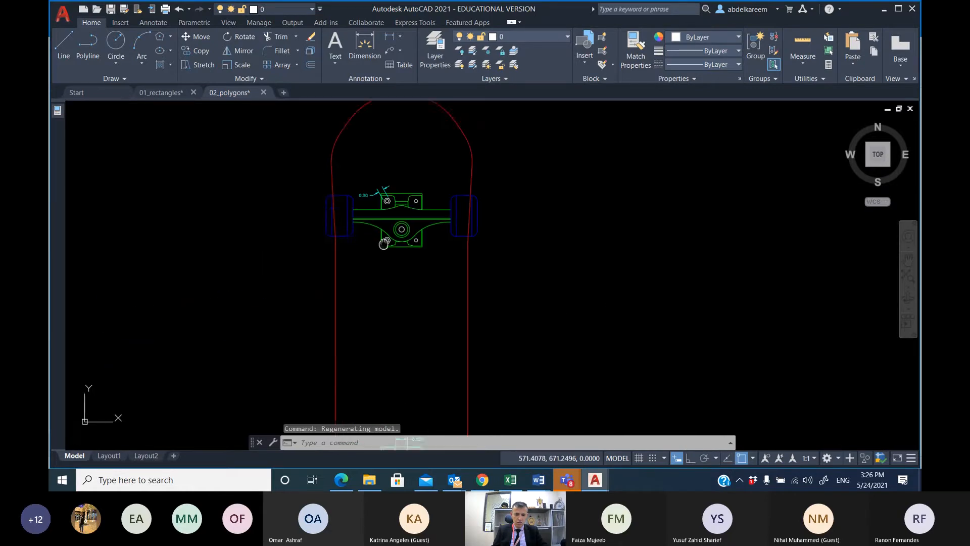
{"action": "scroll", "coordinate": [386, 209], "scroll_direction": "up", "scroll_amount": 5}
{"action": "mouse_move", "coordinate": [381, 219]}
{"action": "middle_mouse_down"}
{"action": "mouse_move", "coordinate": [349, 217]}
{"action": "mouse_move", "coordinate": [353, 191]}
{"action": "middle_mouse_up"}
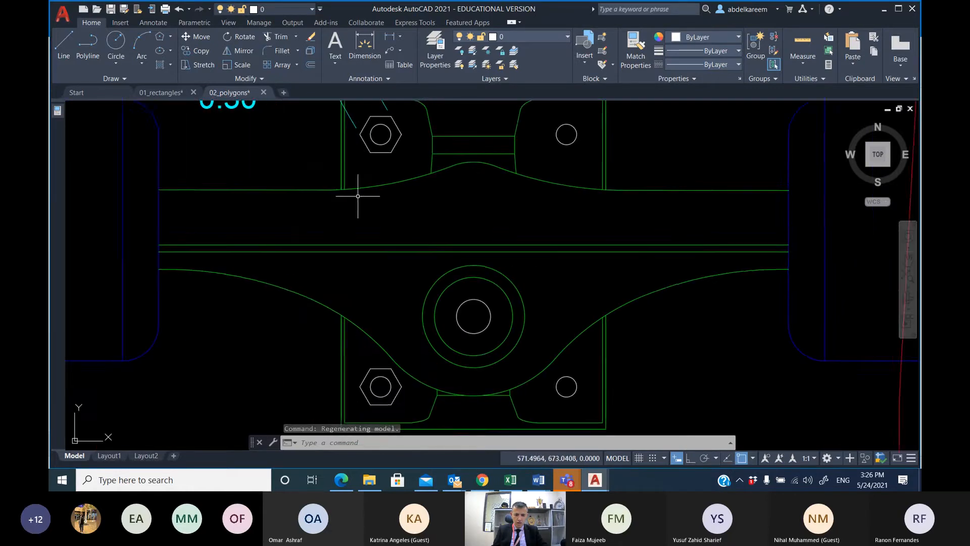
{"action": "scroll", "coordinate": [363, 145], "scroll_direction": "down", "scroll_amount": 4}
{"action": "scroll", "coordinate": [321, 197], "scroll_direction": "up", "scroll_amount": 4}
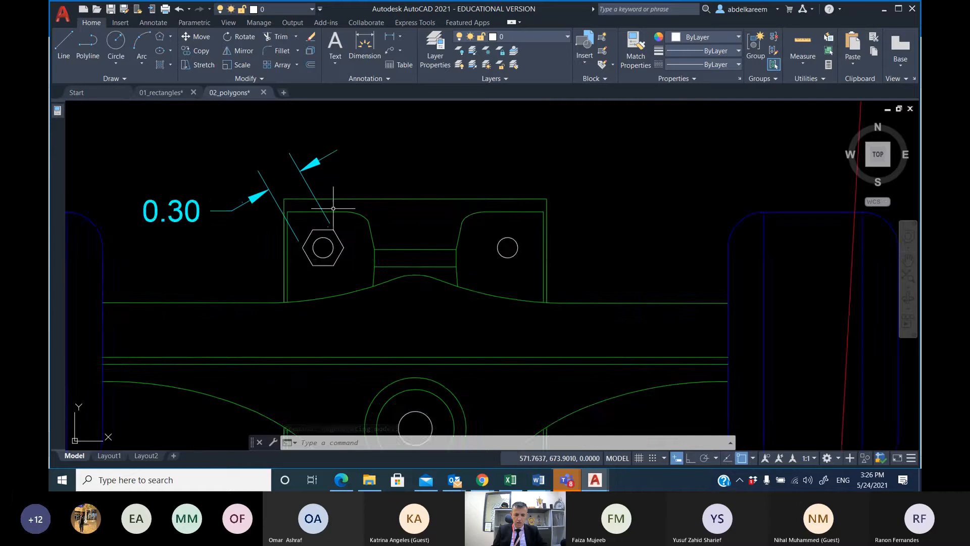
{"action": "scroll", "coordinate": [324, 217], "scroll_direction": "down", "scroll_amount": 2}
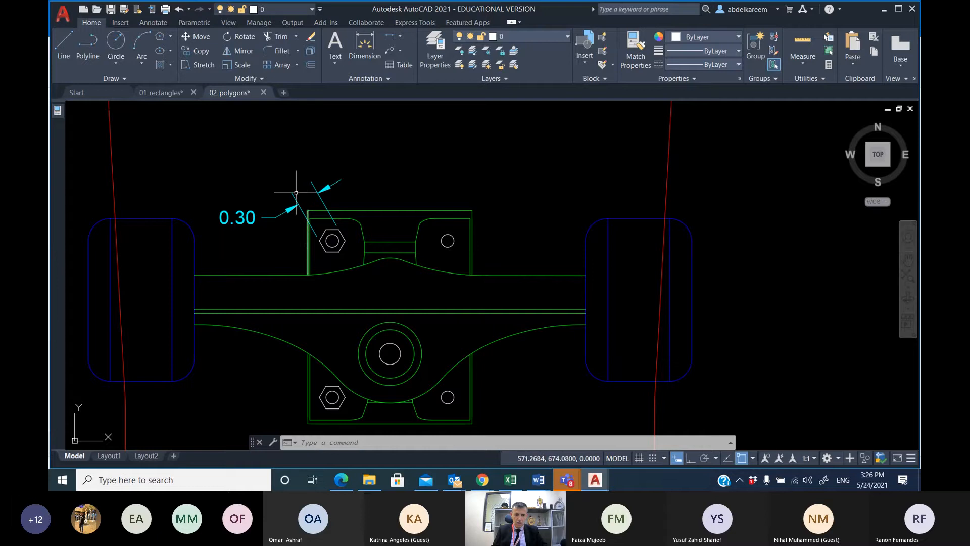
Draw a six-sided polygon centered on the upper truck's upper-right bolt hole, circumscribed about circle, with a radius of 0.15.
{"action": "left_click", "coordinate": [161, 37]}
{"action": "scroll", "coordinate": [328, 240], "scroll_direction": "up", "scroll_amount": 6}
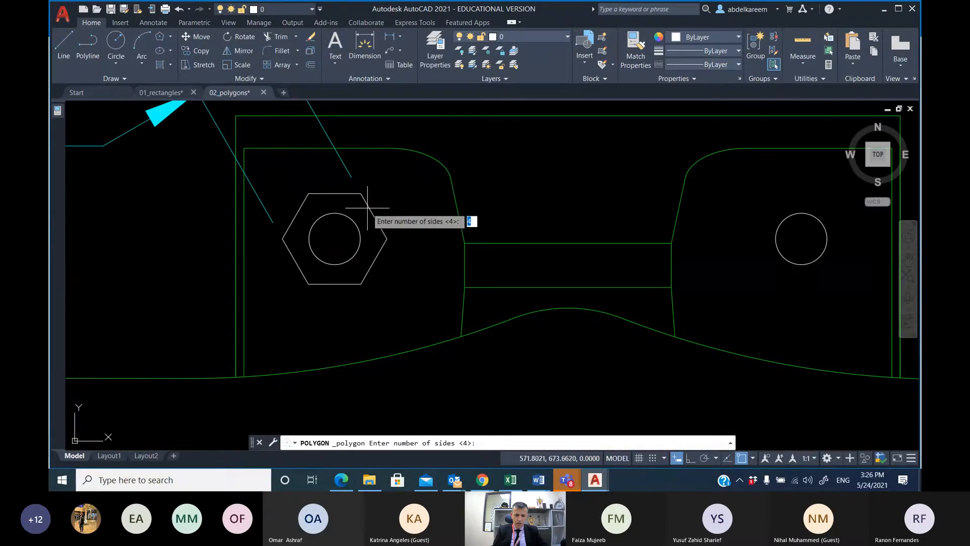
{"action": "scroll", "coordinate": [381, 226], "scroll_direction": "down", "scroll_amount": 2}
{"action": "scroll", "coordinate": [347, 247], "scroll_direction": "down", "scroll_amount": 2}
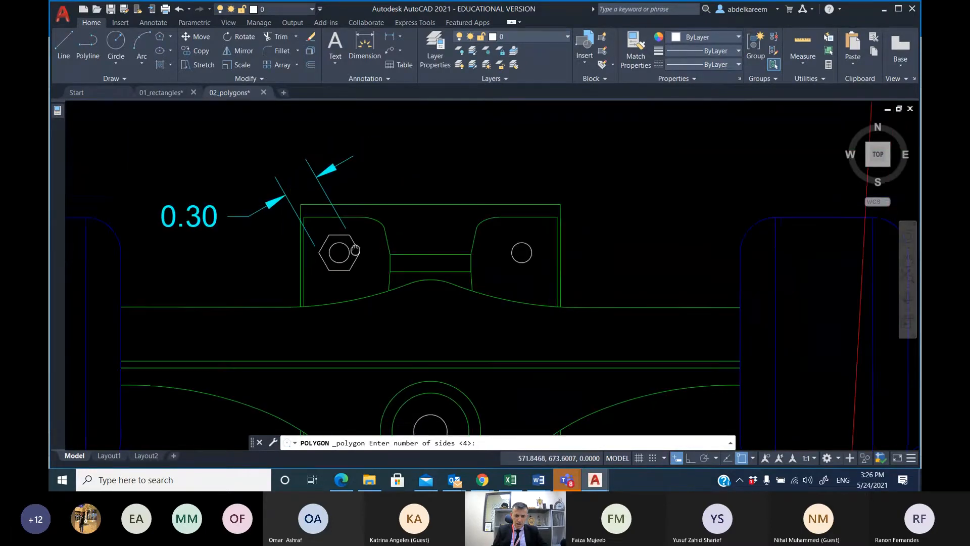
{"action": "scroll", "coordinate": [321, 250], "scroll_direction": "up", "scroll_amount": 2}
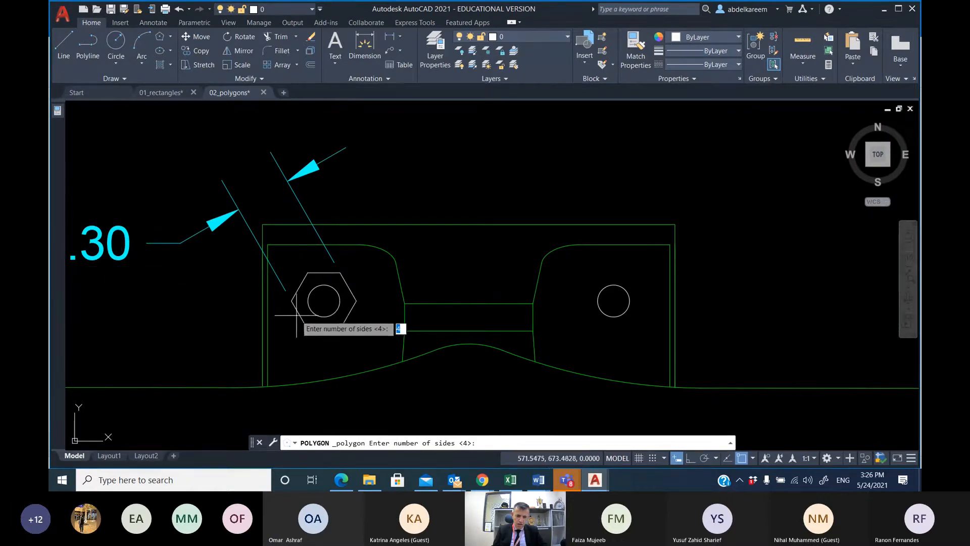
{"action": "scroll", "coordinate": [308, 309], "scroll_direction": "up", "scroll_amount": 2}
{"action": "scroll", "coordinate": [307, 311], "scroll_direction": "down", "scroll_amount": 3}
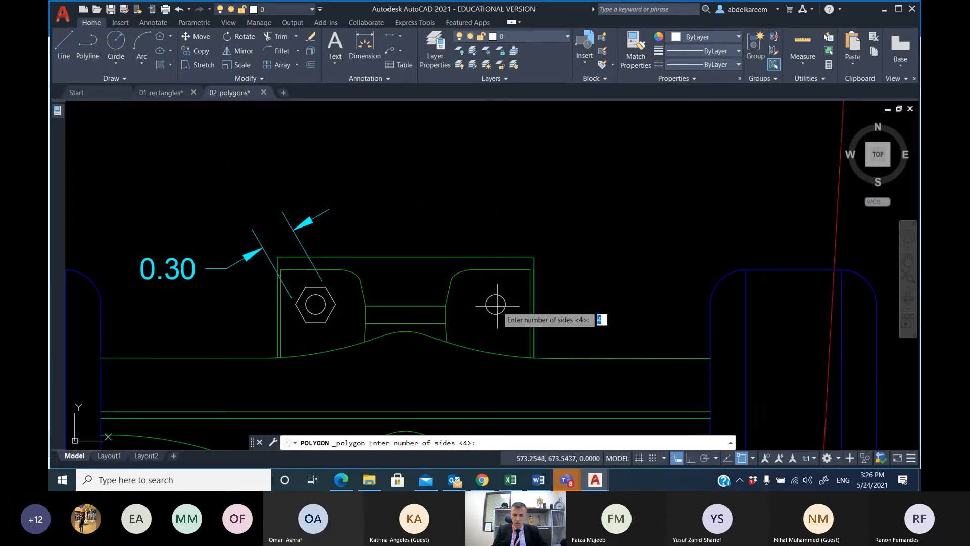
{"action": "type", "text": "6"}
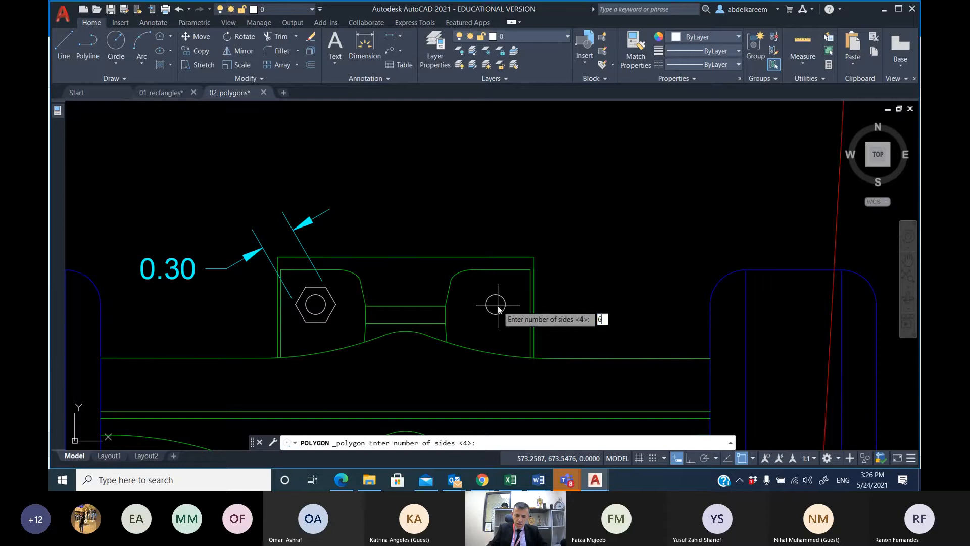
{"action": "key", "text": "Return"}
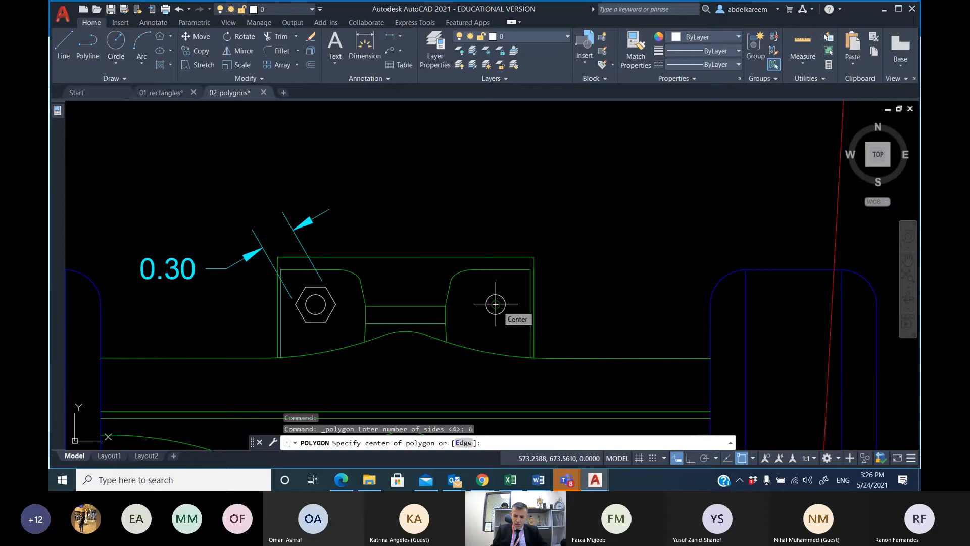
{"action": "left_click", "coordinate": [496, 304]}
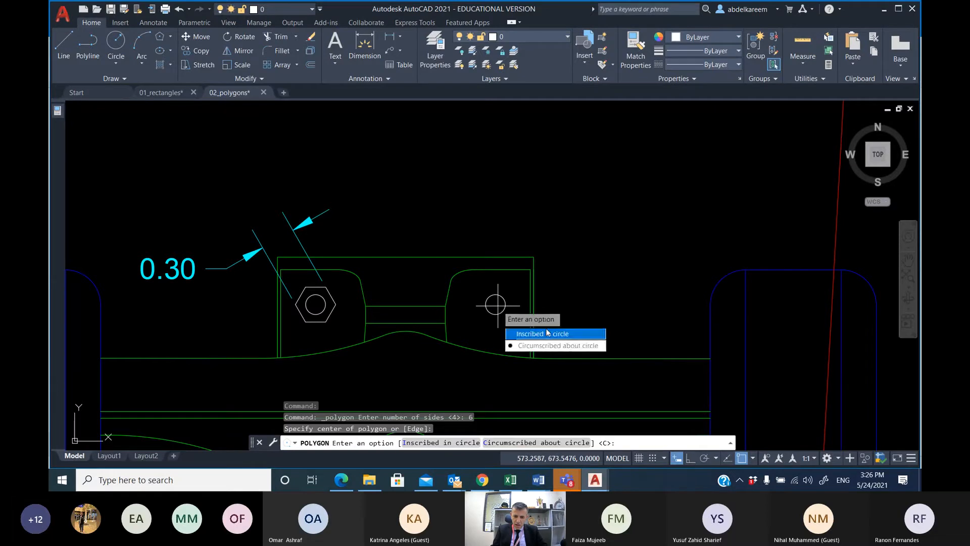
{"action": "left_click", "coordinate": [546, 349]}
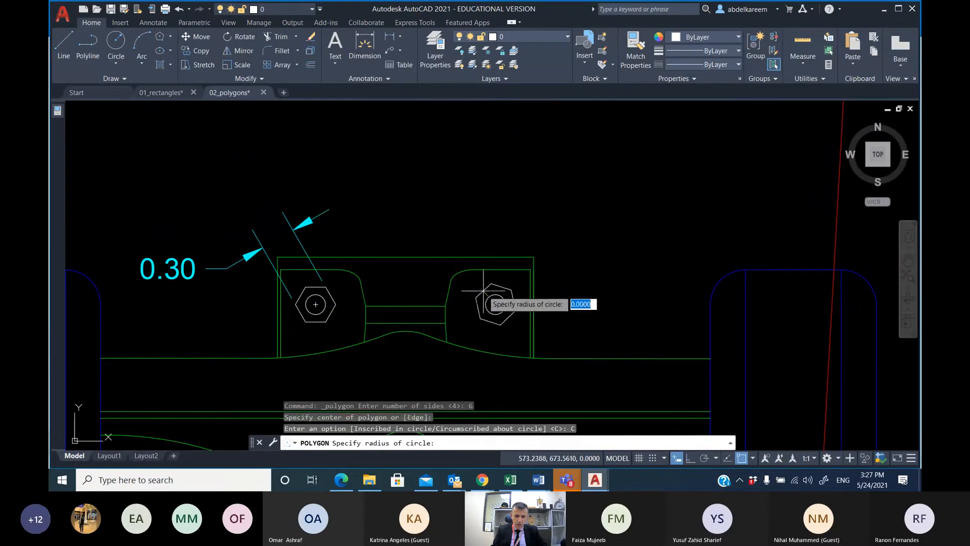
{"action": "type", "text": "0.15"}
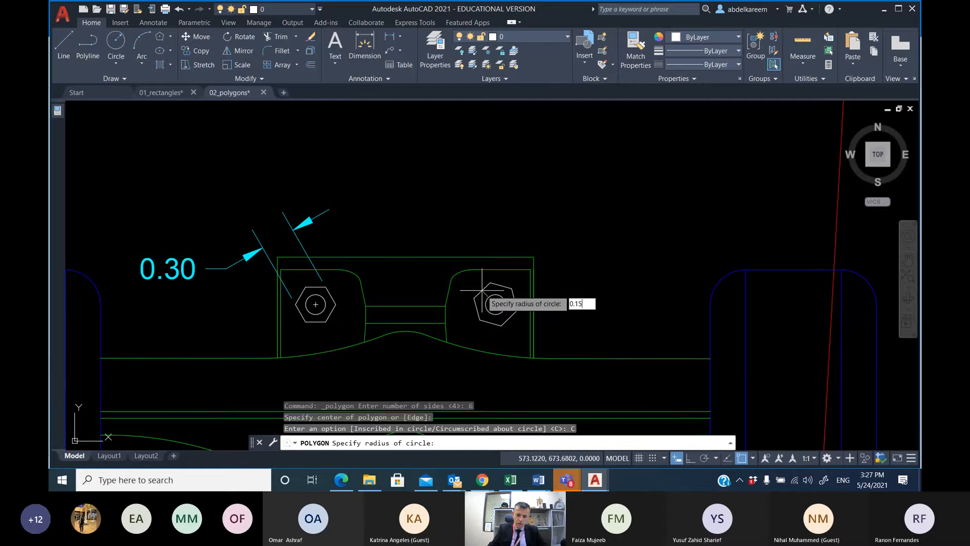
{"action": "key", "text": "Return"}
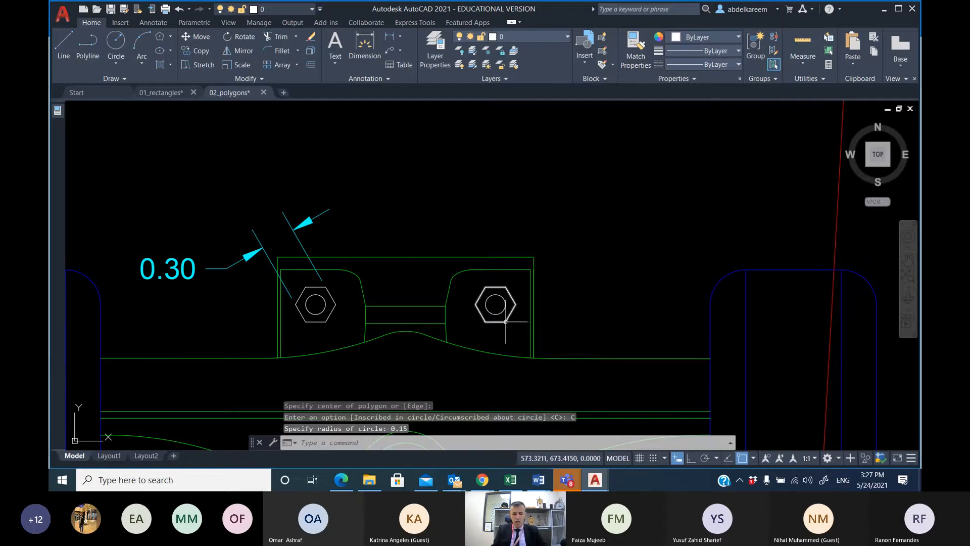
Draw a six-sided polygon centered on the upper truck's lower-right bolt hole, circumscribed about circle, with a radius of 0.15.
{"action": "mouse_move", "coordinate": [494, 312]}
{"action": "middle_mouse_down"}
{"action": "mouse_move", "coordinate": [494, 281]}
{"action": "mouse_move", "coordinate": [473, 236]}
{"action": "middle_mouse_up"}
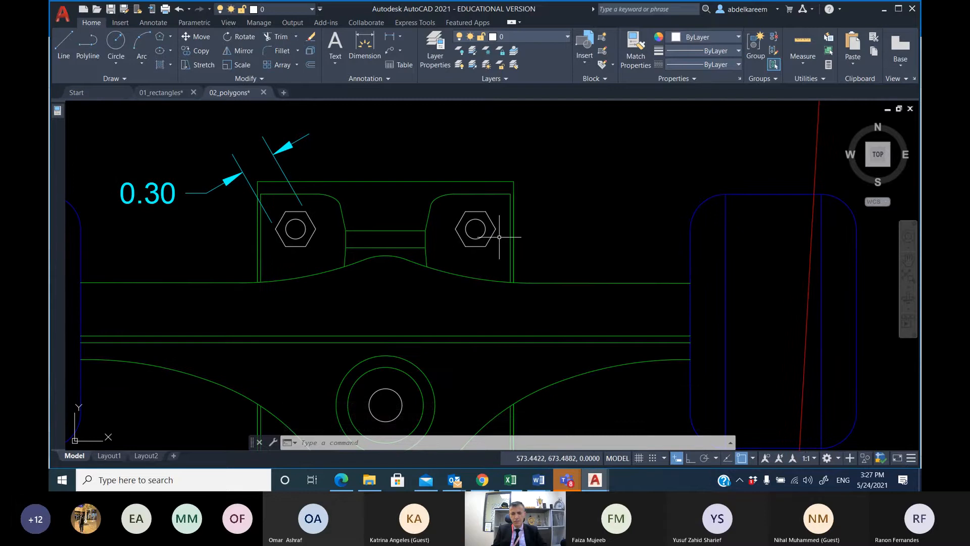
{"action": "scroll", "coordinate": [476, 295], "scroll_direction": "down", "scroll_amount": 2}
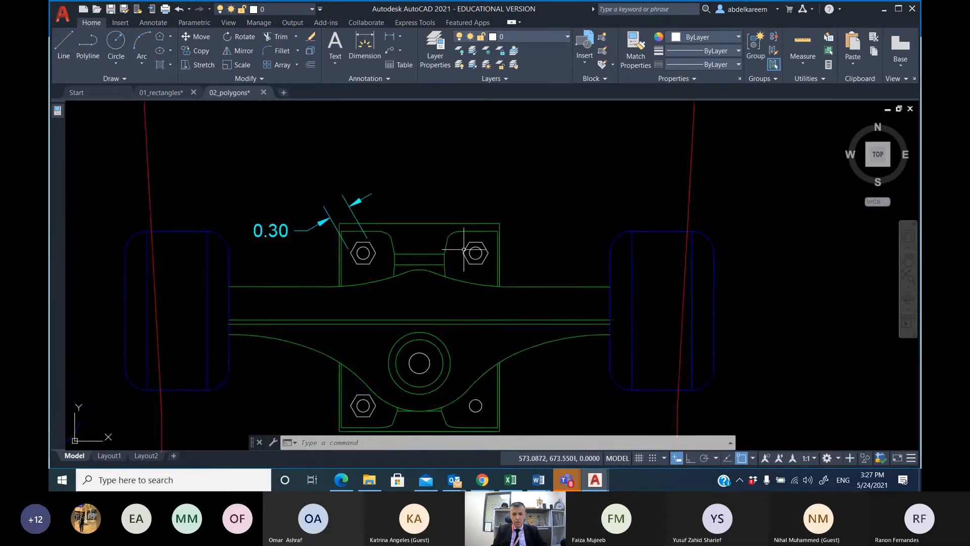
{"action": "scroll", "coordinate": [464, 248], "scroll_direction": "down", "scroll_amount": 1}
{"action": "scroll", "coordinate": [463, 236], "scroll_direction": "up", "scroll_amount": 3}
{"action": "middle_click_drag", "start_coordinate": [465, 350], "coordinate": [394, 174]}
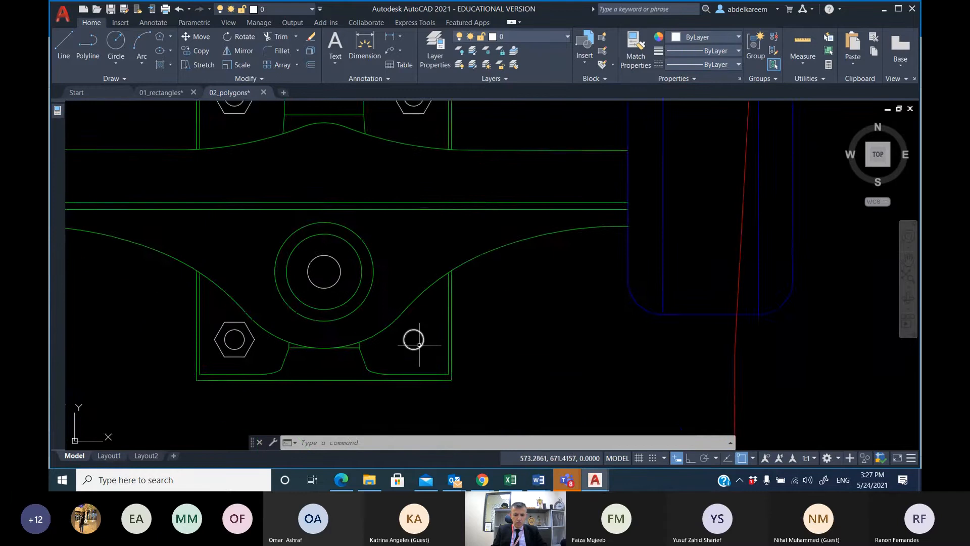
{"action": "scroll", "coordinate": [411, 340], "scroll_direction": "up", "scroll_amount": 4}
{"action": "mouse_move", "coordinate": [401, 347]}
{"action": "middle_mouse_down"}
{"action": "mouse_move", "coordinate": [501, 340]}
{"action": "mouse_move", "coordinate": [656, 351]}
{"action": "middle_mouse_up"}
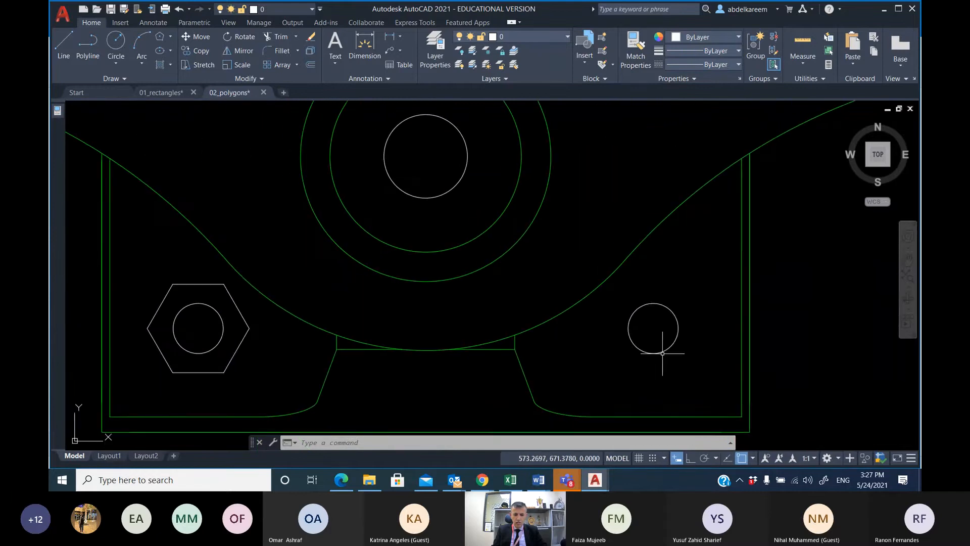
{"action": "left_click", "coordinate": [160, 36]}
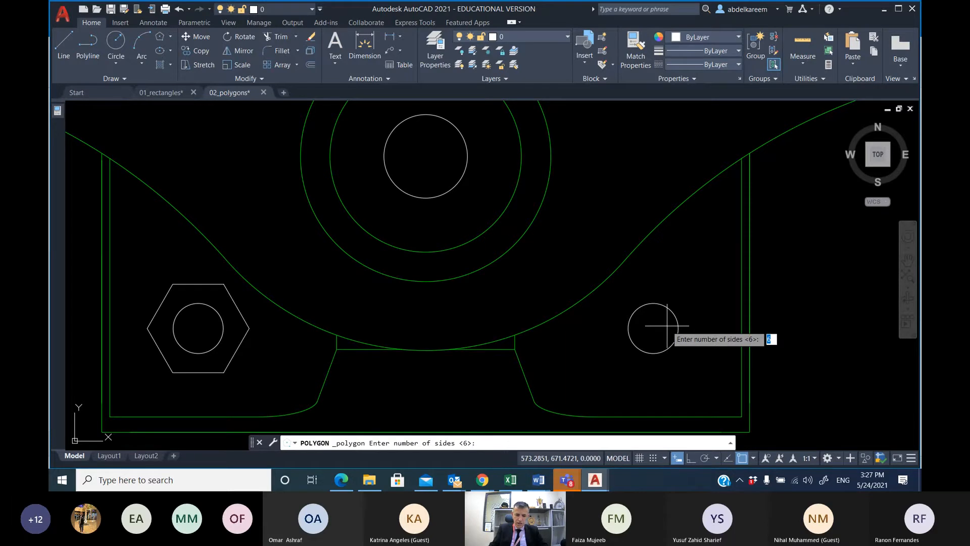
{"action": "key", "text": "Return"}
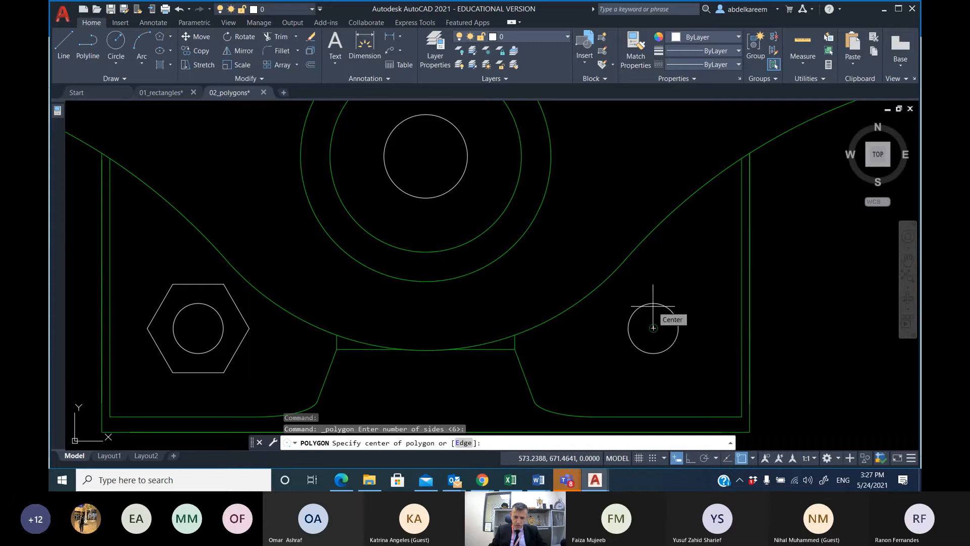
{"action": "left_click", "coordinate": [654, 328]}
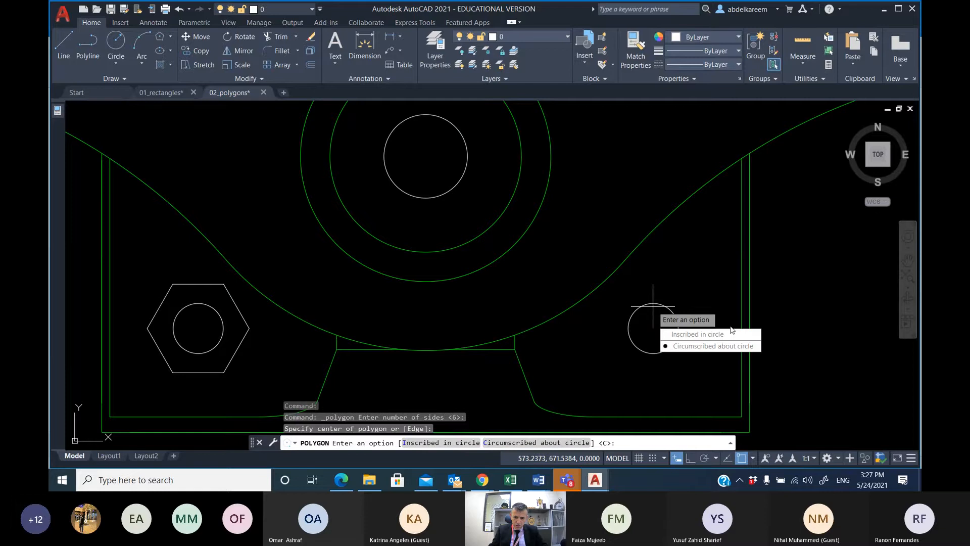
{"action": "left_click", "coordinate": [707, 347]}
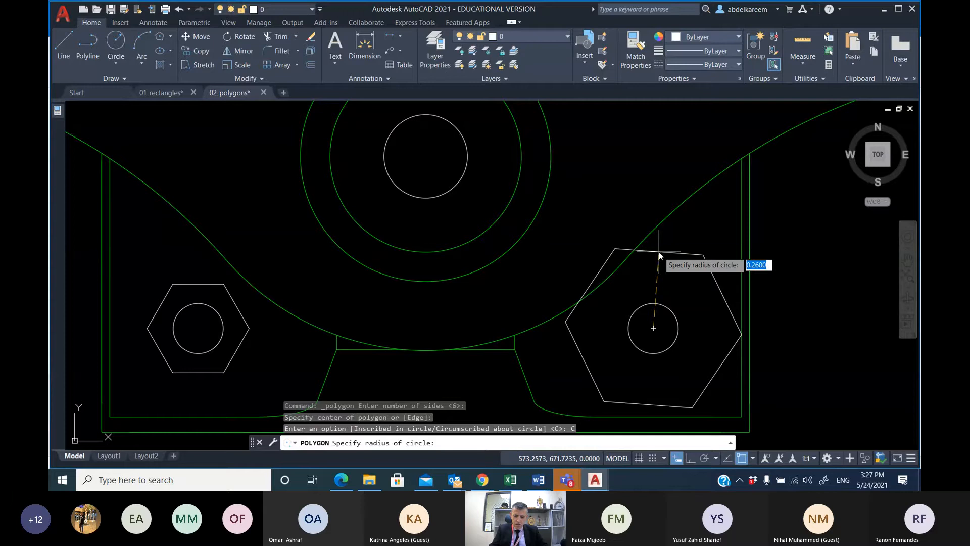
{"action": "type", "text": "0.15"}
{"action": "key", "text": "Return"}
{"action": "scroll", "coordinate": [657, 252], "scroll_direction": "down", "scroll_amount": 7}
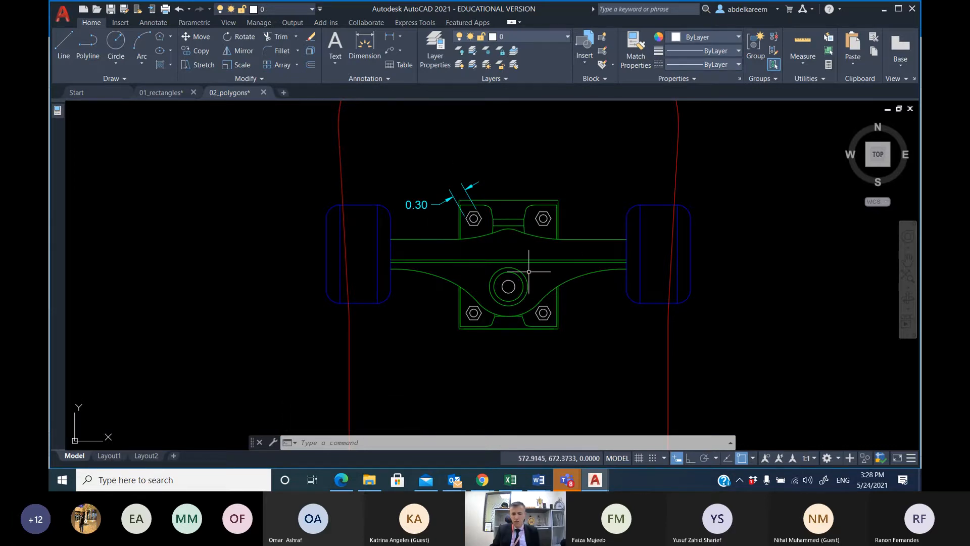
Compare the upper truck's bare center hole with the lower truck's large hexagonal nut and examine the nut's corner-to-corner dimension.
{"action": "scroll", "coordinate": [518, 273], "scroll_direction": "up", "scroll_amount": 6}
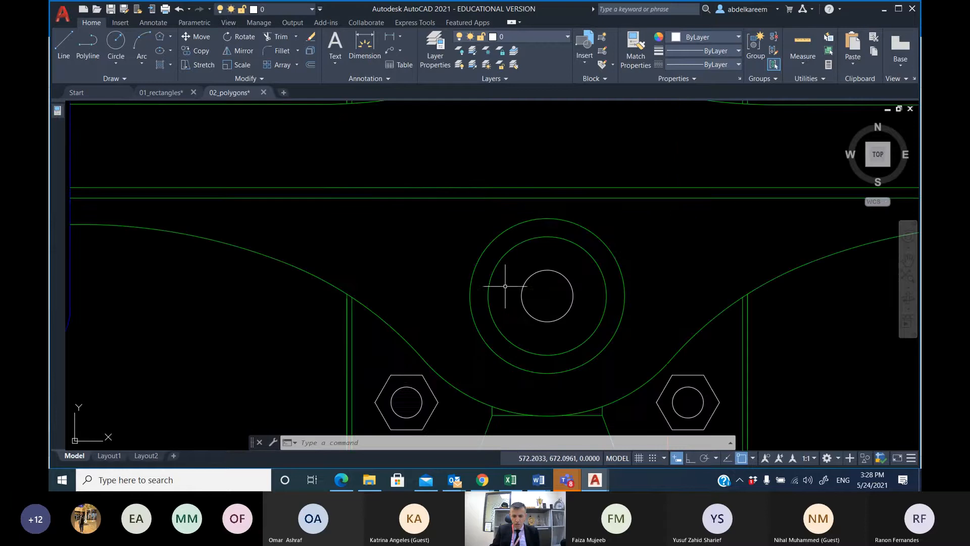
{"action": "scroll", "coordinate": [576, 298], "scroll_direction": "down", "scroll_amount": 8}
{"action": "middle_click_drag", "start_coordinate": [580, 300], "coordinate": [395, 233]}
{"action": "scroll", "coordinate": [399, 304], "scroll_direction": "down", "scroll_amount": 2}
{"action": "middle_click_drag", "start_coordinate": [399, 304], "coordinate": [400, 157]}
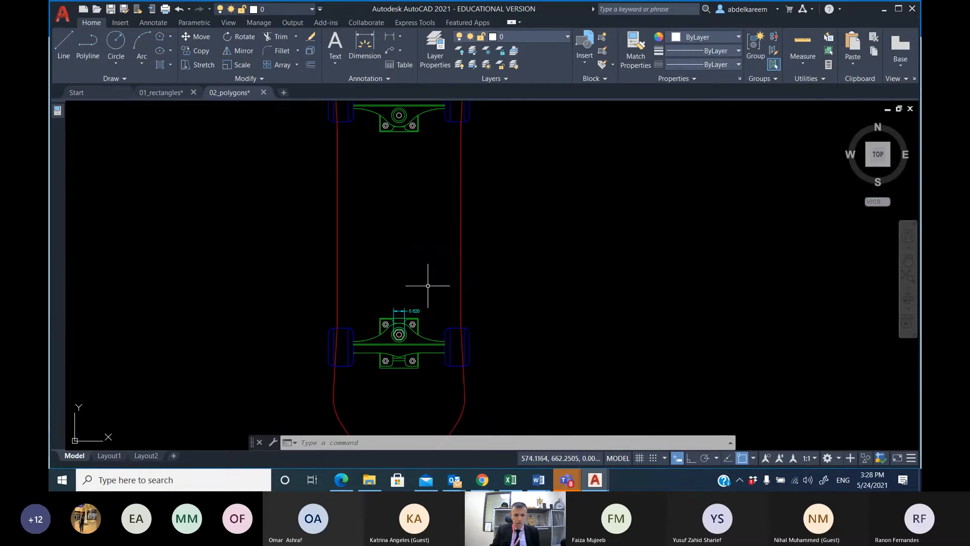
{"action": "scroll", "coordinate": [412, 336], "scroll_direction": "up", "scroll_amount": 3}
{"action": "scroll", "coordinate": [401, 340], "scroll_direction": "up", "scroll_amount": 2}
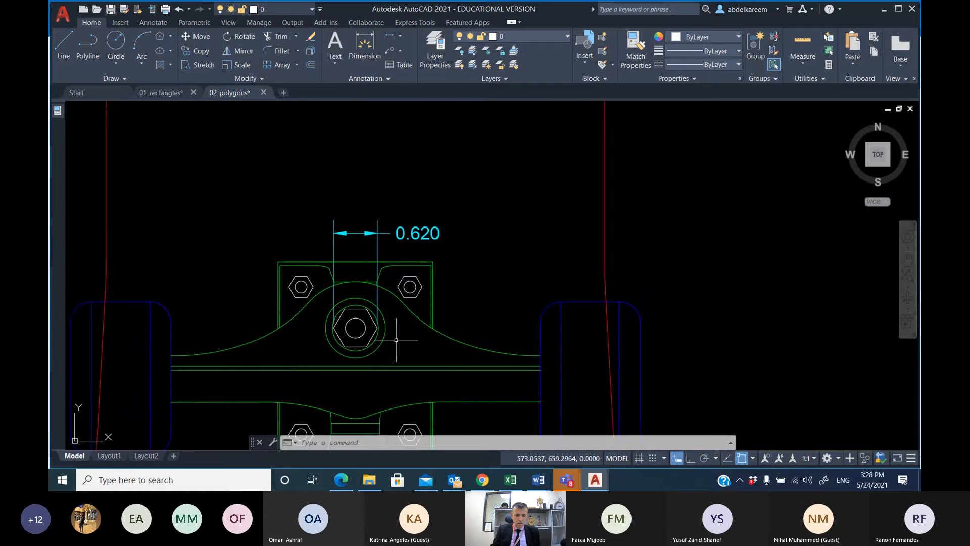
{"action": "middle_click_drag", "start_coordinate": [401, 340], "coordinate": [444, 330]}
{"action": "scroll", "coordinate": [398, 299], "scroll_direction": "up", "scroll_amount": 3}
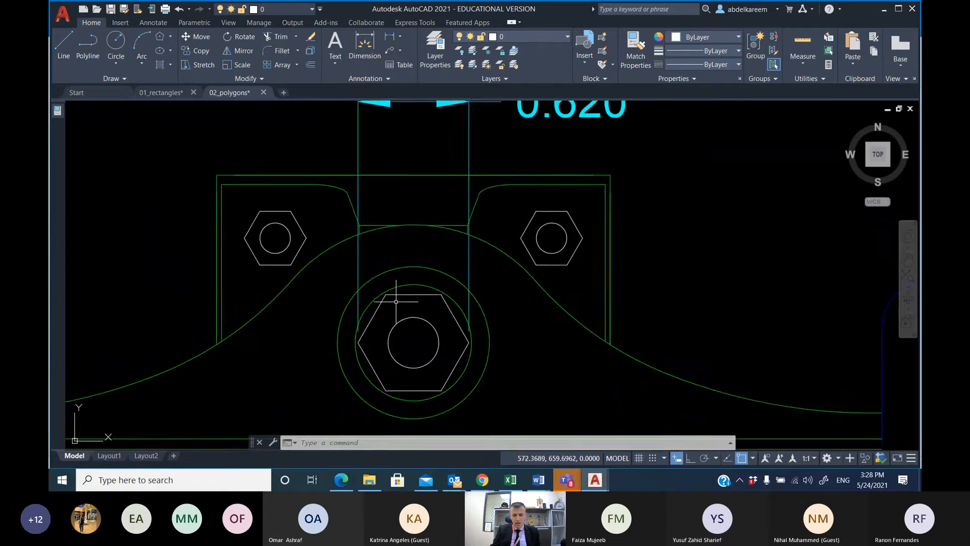
{"action": "mouse_move", "coordinate": [397, 299]}
{"action": "middle_mouse_down"}
{"action": "mouse_move", "coordinate": [362, 383]}
{"action": "mouse_move", "coordinate": [347, 307]}
{"action": "middle_mouse_up"}
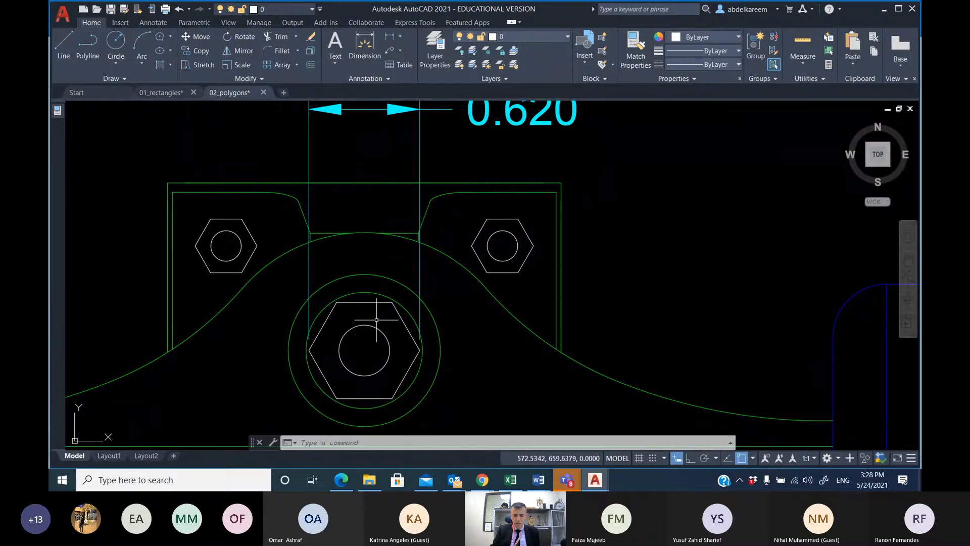
{"action": "scroll", "coordinate": [363, 347], "scroll_direction": "down", "scroll_amount": 2}
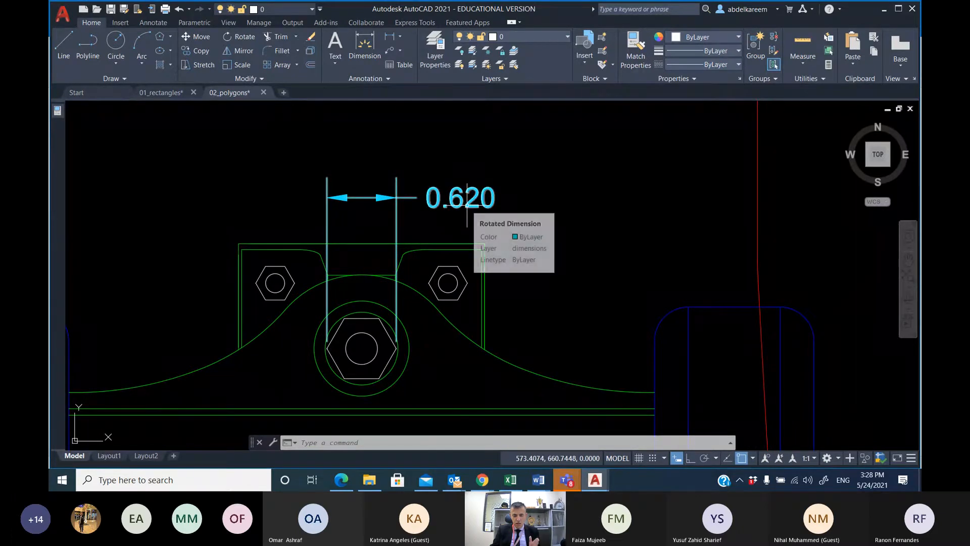
{"action": "scroll", "coordinate": [465, 204], "scroll_direction": "down", "scroll_amount": 4}
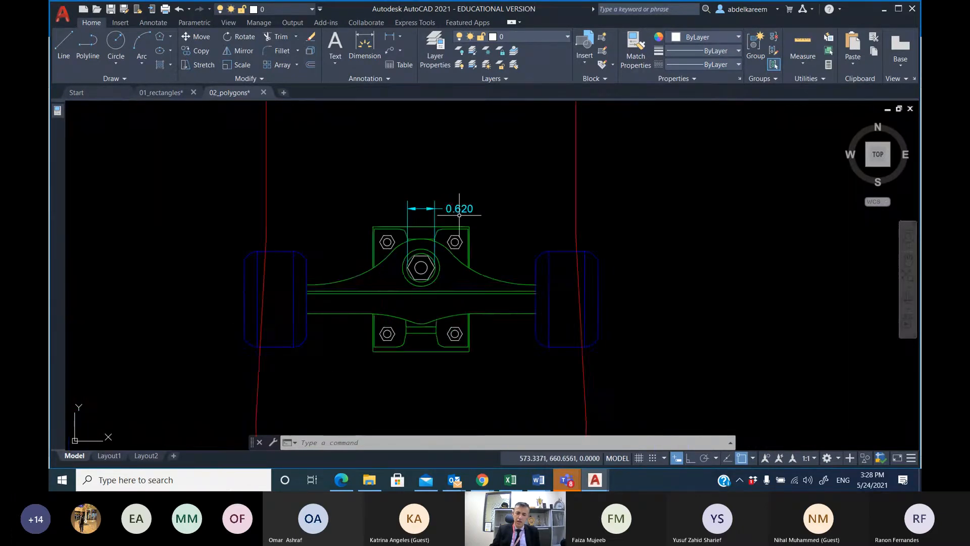
{"action": "scroll", "coordinate": [465, 205], "scroll_direction": "up", "scroll_amount": 2}
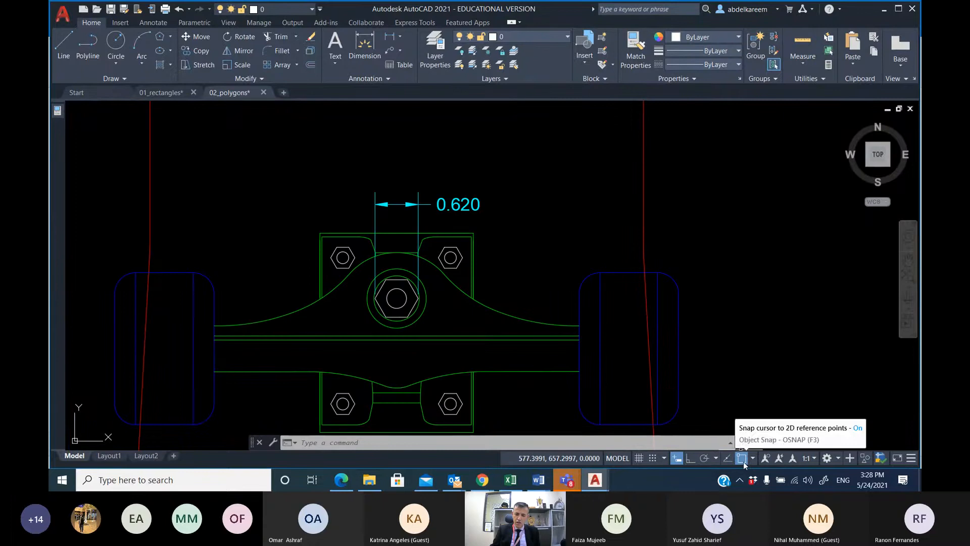
Draw a six-sided polygon centered on the upper truck's large center hole, inscribed in circle, with a radius of 0.31.
{"action": "scroll", "coordinate": [410, 335], "scroll_direction": "down", "scroll_amount": 4}
{"action": "middle_click_drag", "start_coordinate": [433, 296], "coordinate": [433, 387]}
{"action": "scroll", "coordinate": [435, 387], "scroll_direction": "up", "scroll_amount": 2}
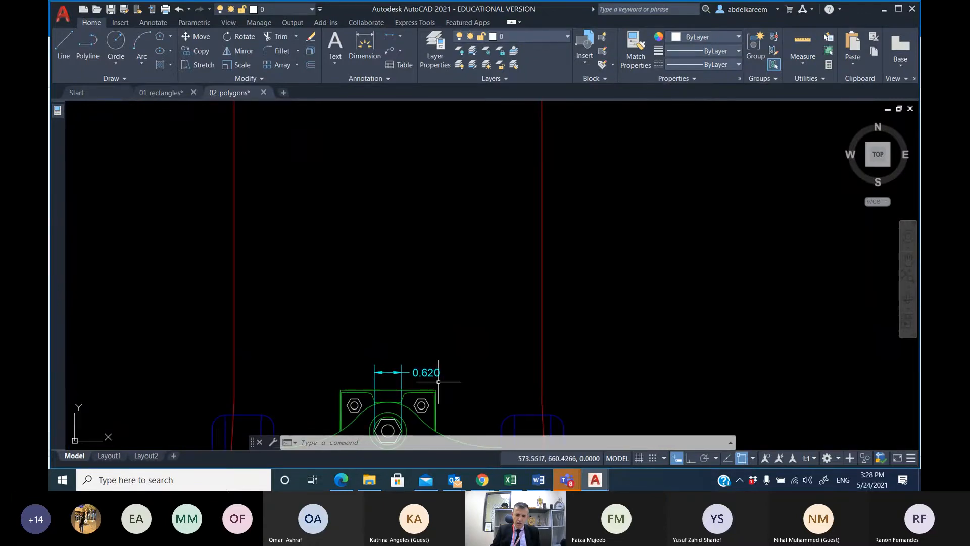
{"action": "mouse_move", "coordinate": [420, 250]}
{"action": "middle_mouse_down"}
{"action": "mouse_move", "coordinate": [401, 277]}
{"action": "mouse_move", "coordinate": [401, 477]}
{"action": "middle_mouse_up"}
{"action": "middle_click_drag", "start_coordinate": [363, 203], "coordinate": [357, 400]}
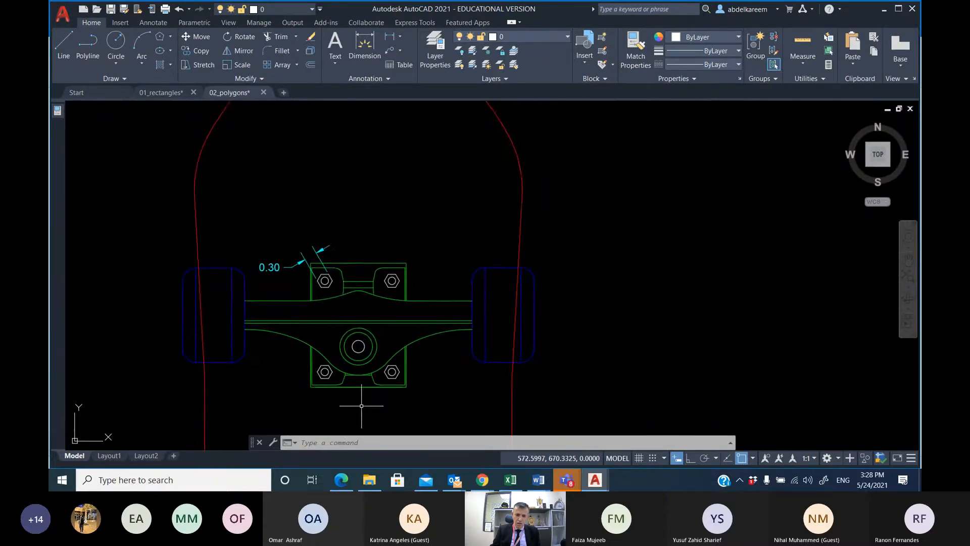
{"action": "scroll", "coordinate": [364, 348], "scroll_direction": "up", "scroll_amount": 4}
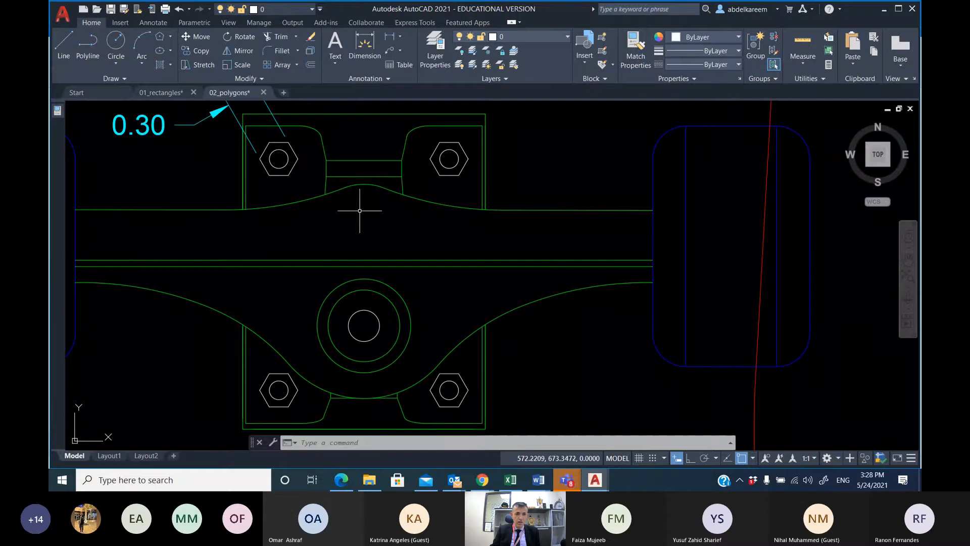
{"action": "left_click", "coordinate": [160, 37]}
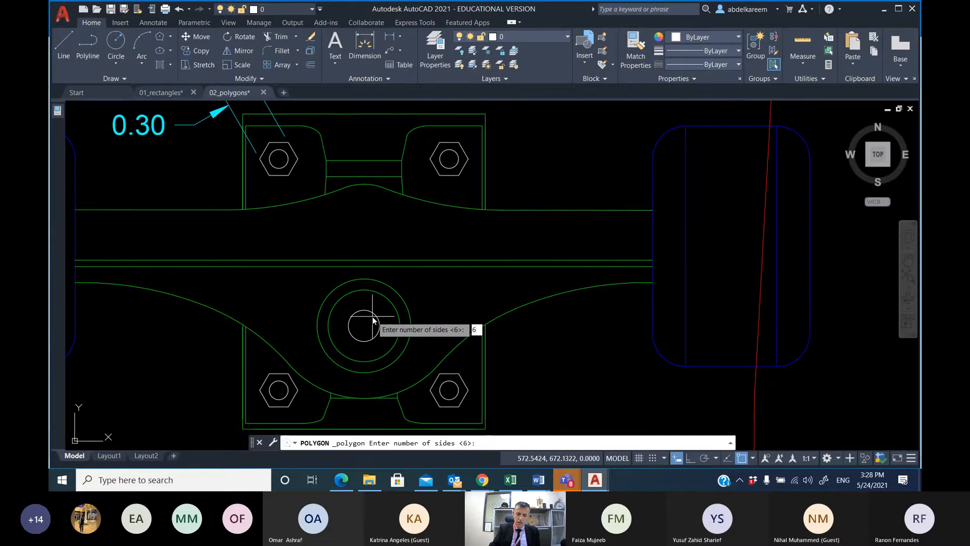
{"action": "key", "text": "Return"}
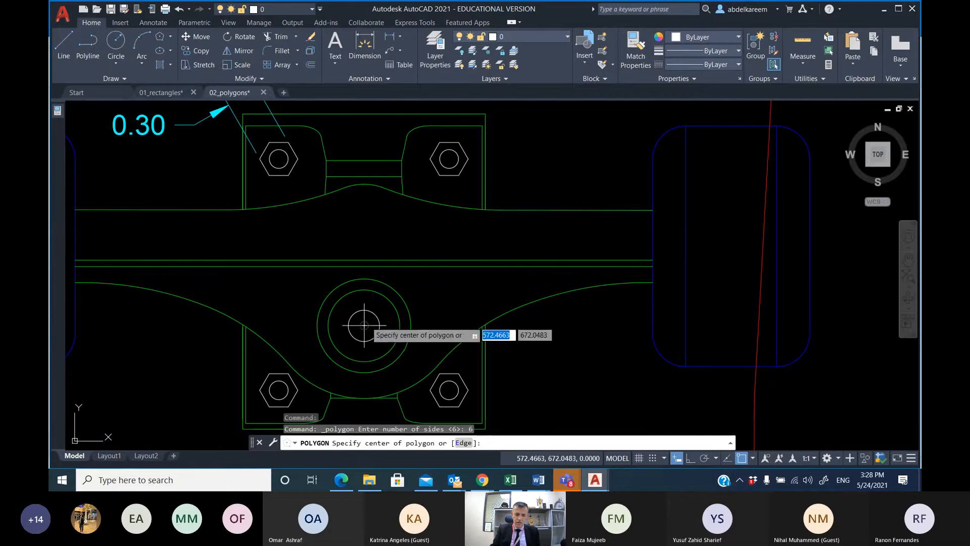
{"action": "left_click", "coordinate": [365, 324]}
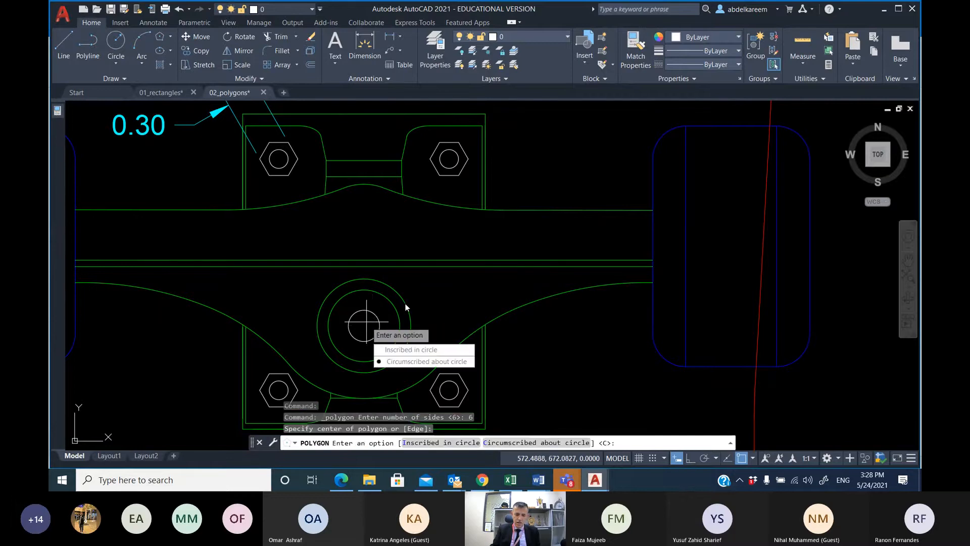
{"action": "left_click", "coordinate": [418, 353]}
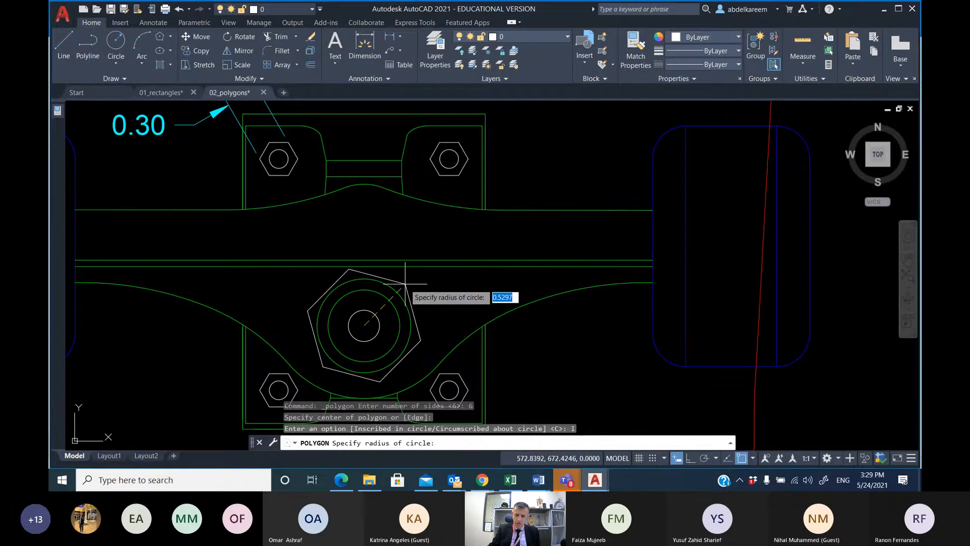
{"action": "type", "text": "0"}
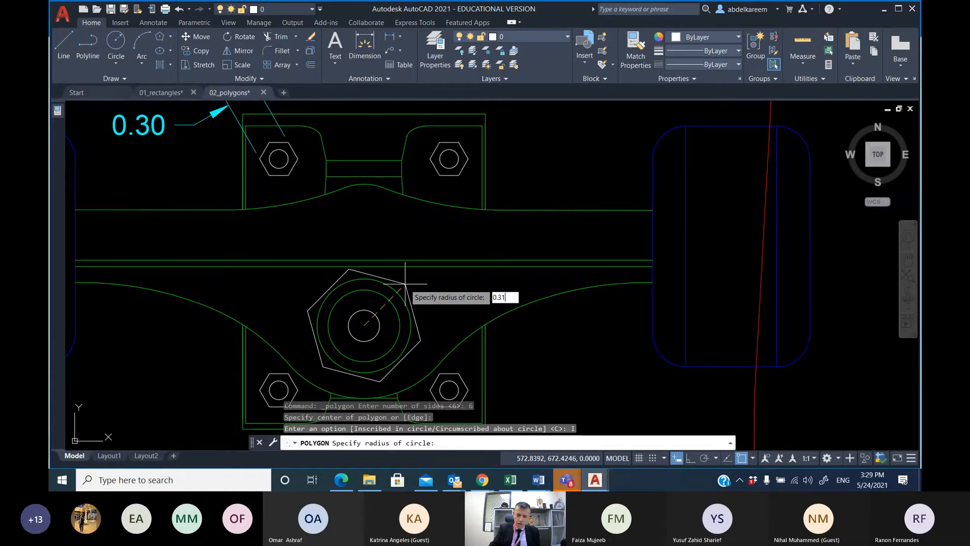
{"action": "type", "text": ".31"}
{"action": "key", "text": "Return"}
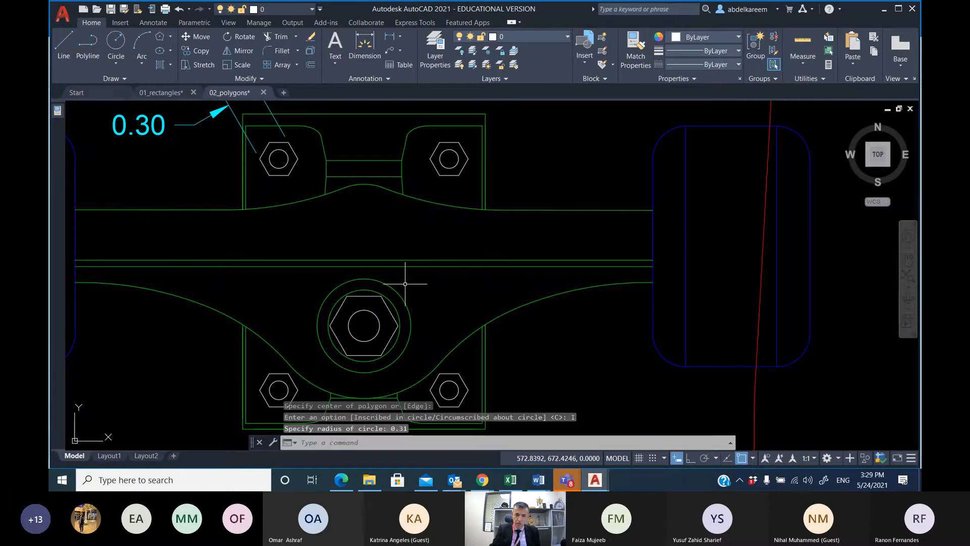
{"action": "scroll", "coordinate": [405, 284], "scroll_direction": "up", "scroll_amount": 4}
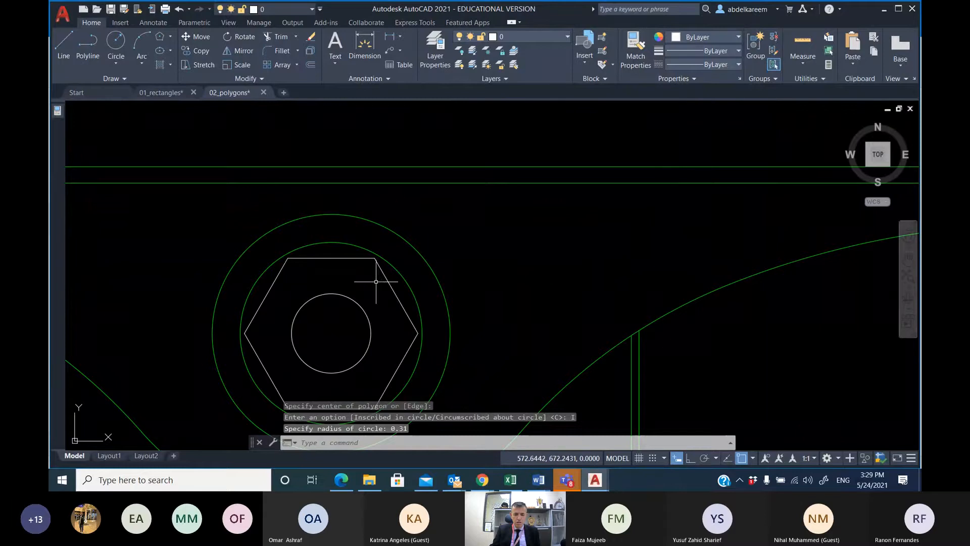
{"action": "scroll", "coordinate": [408, 295], "scroll_direction": "down", "scroll_amount": 3}
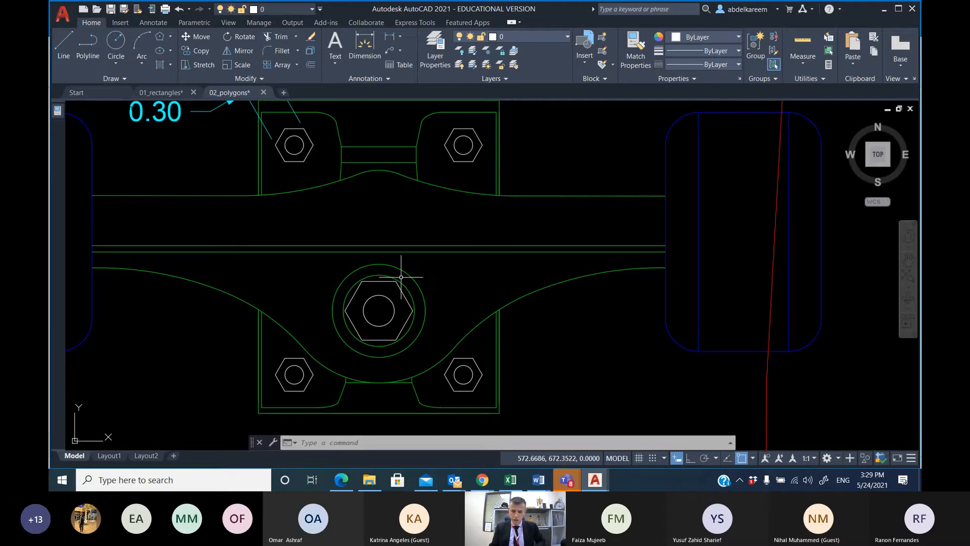
{"action": "scroll", "coordinate": [413, 251], "scroll_direction": "down", "scroll_amount": 2}
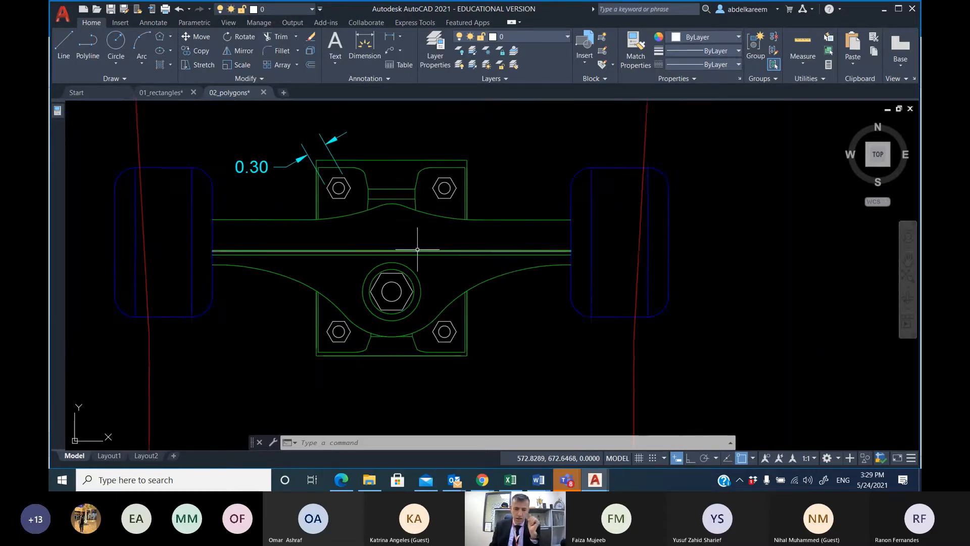
{"action": "middle_click_drag", "start_coordinate": [461, 232], "coordinate": [481, 307]}
{"action": "mouse_move", "coordinate": [439, 201]}
{"action": "middle_mouse_down"}
{"action": "mouse_move", "coordinate": [483, 275]}
{"action": "mouse_move", "coordinate": [645, 310]}
{"action": "mouse_move", "coordinate": [640, 296]}
{"action": "middle_mouse_up"}
{"action": "middle_click_drag", "start_coordinate": [450, 241], "coordinate": [513, 336]}
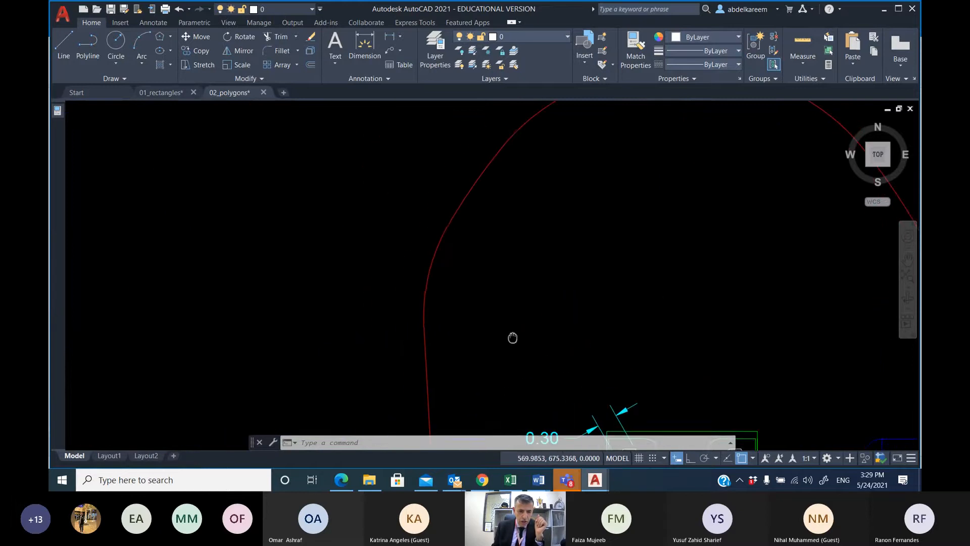
{"action": "middle_click_drag", "start_coordinate": [398, 213], "coordinate": [801, 335]}
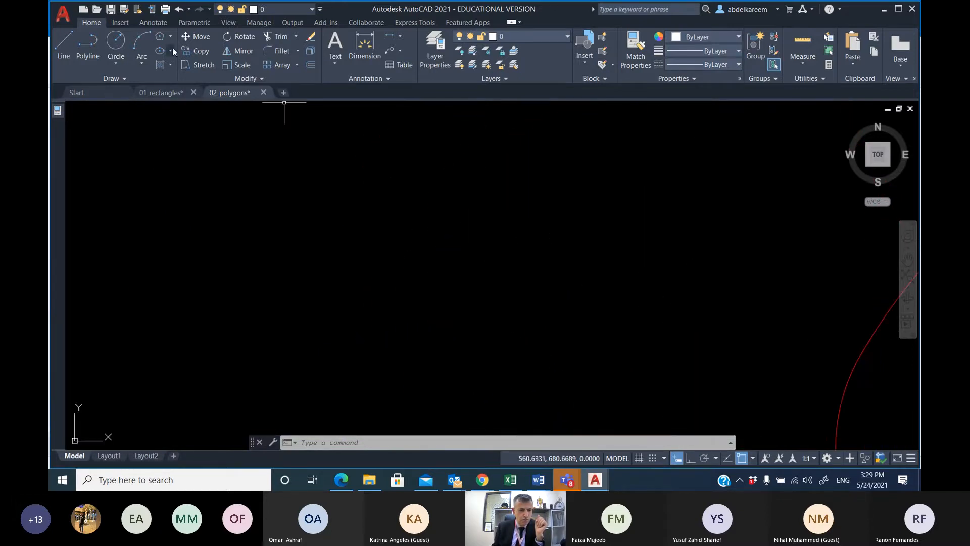
{"action": "left_click", "coordinate": [162, 38]}
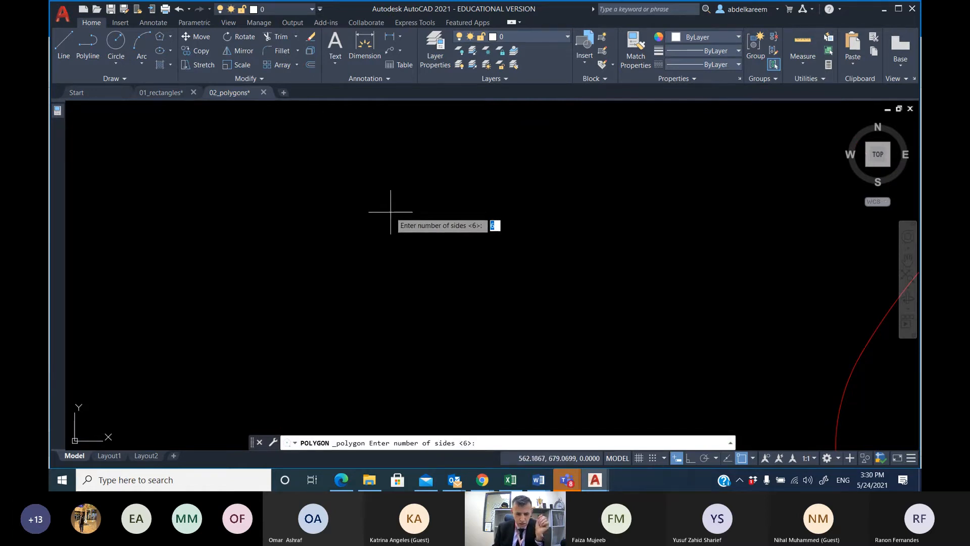
{"action": "type", "text": "6"}
{"action": "key", "text": "Return"}
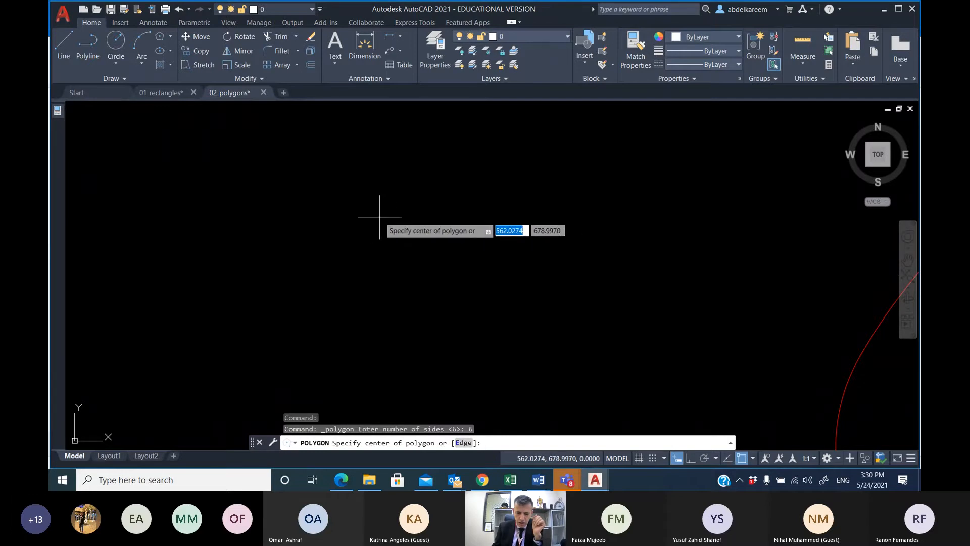
{"action": "left_click", "coordinate": [379, 217]}
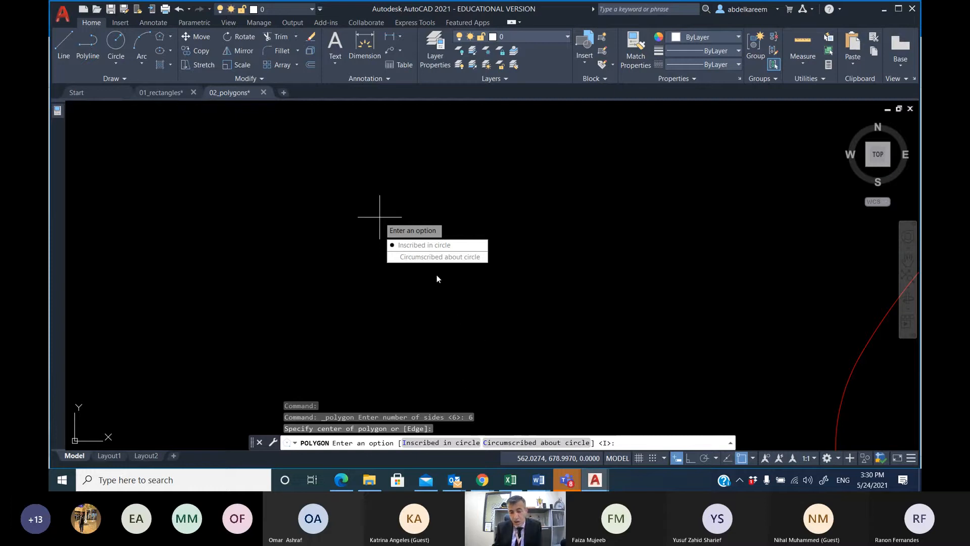
{"action": "key", "text": "Escape"}
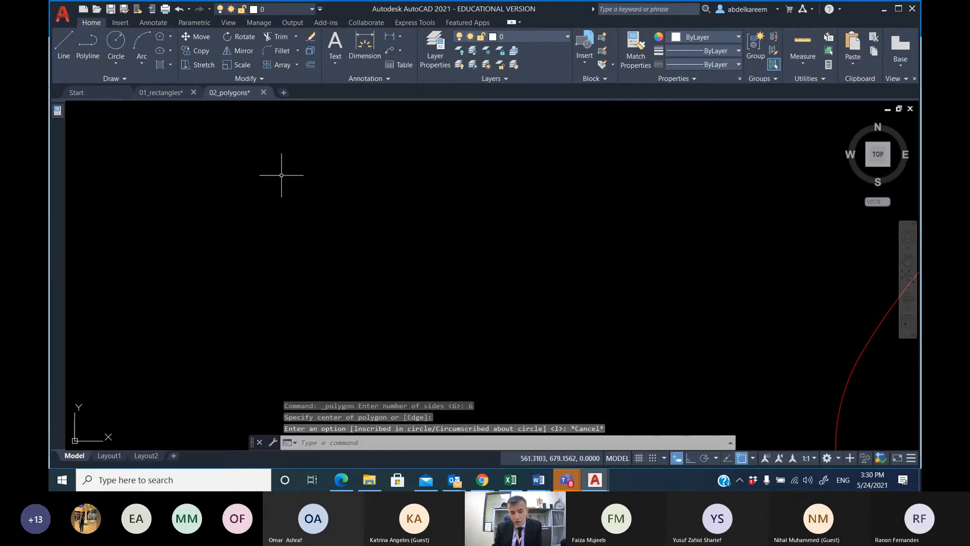
Draw a six-sided polygon by its edge in the empty area, with Ortho on and a horizontal edge length of 1.
{"action": "left_click", "coordinate": [161, 37]}
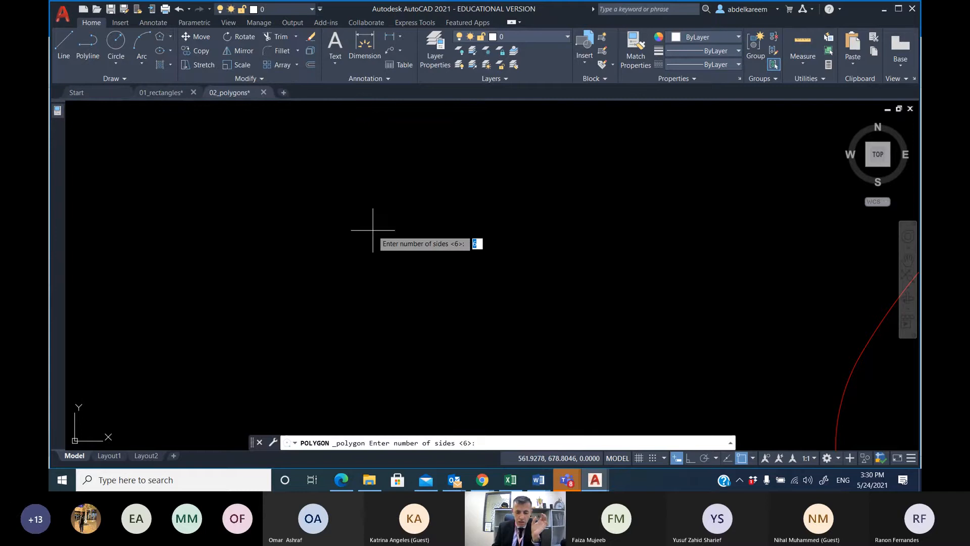
{"action": "key", "text": "Return"}
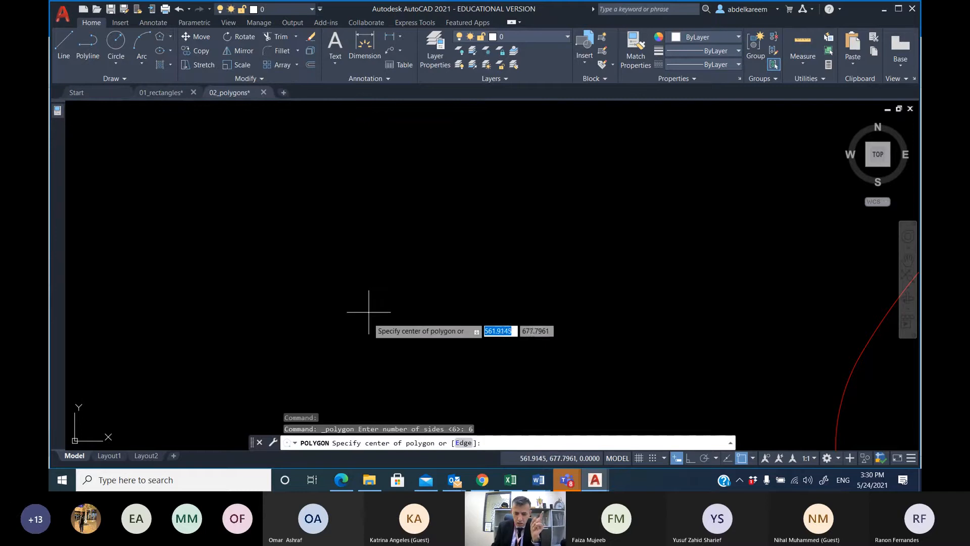
{"action": "left_click", "coordinate": [464, 443]}
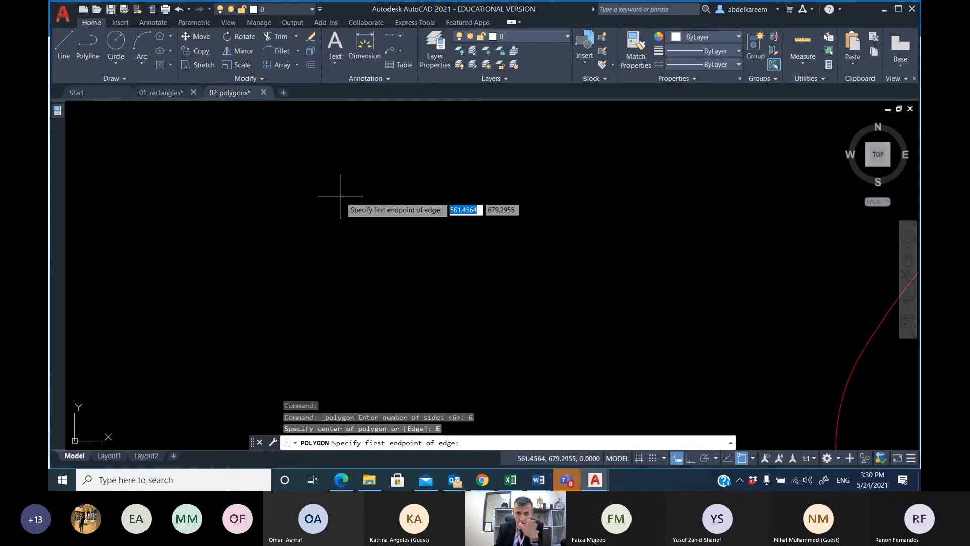
{"action": "left_click", "coordinate": [340, 196]}
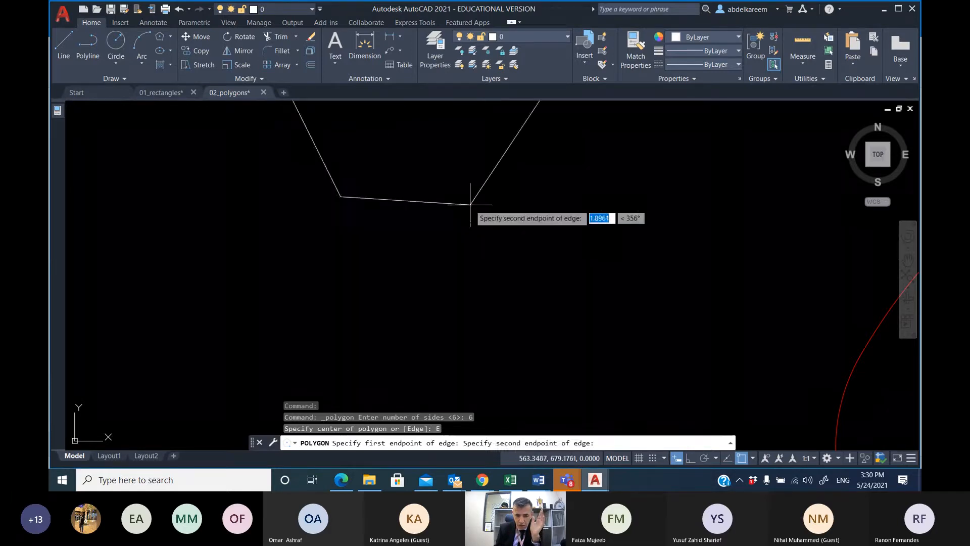
{"action": "scroll", "coordinate": [425, 207], "scroll_direction": "down", "scroll_amount": 2}
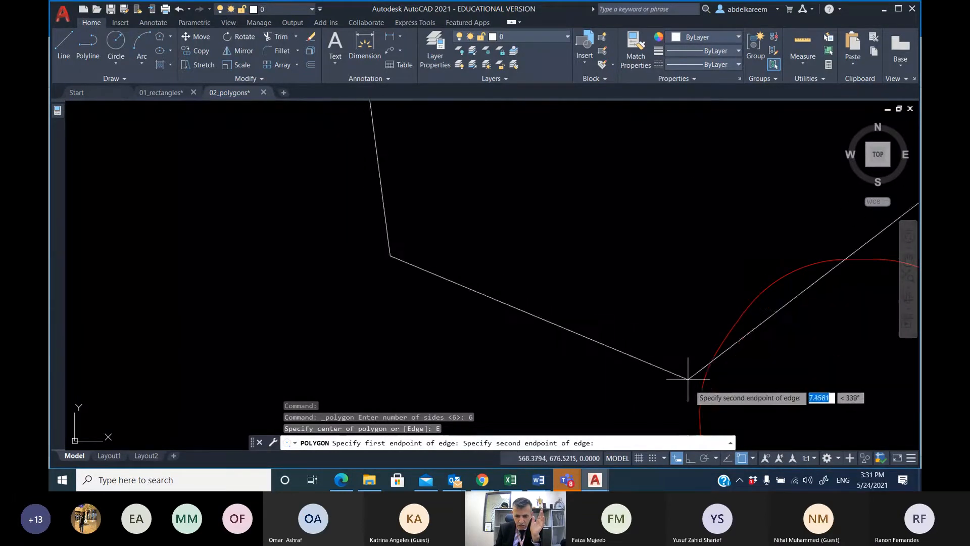
{"action": "left_click", "coordinate": [690, 458]}
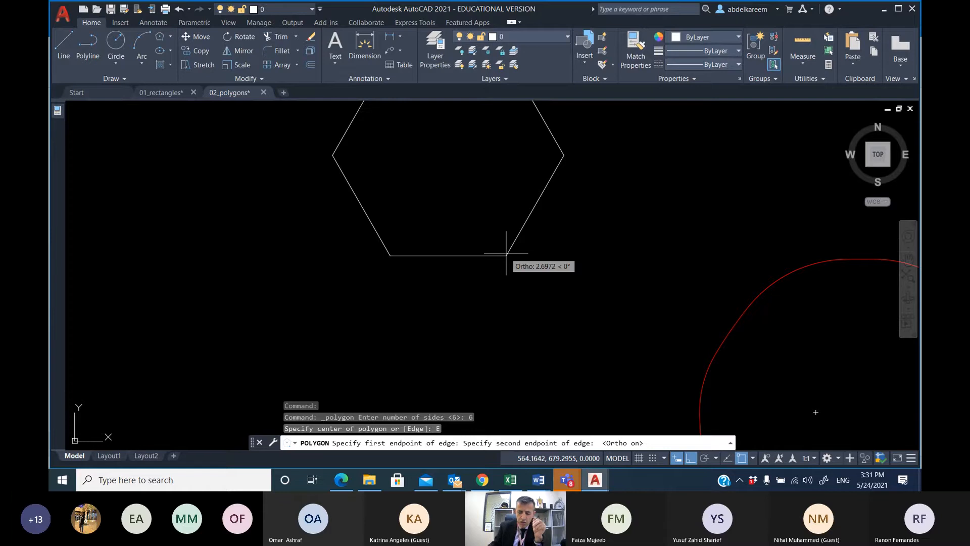
{"action": "type", "text": "1"}
{"action": "key", "text": "Return"}
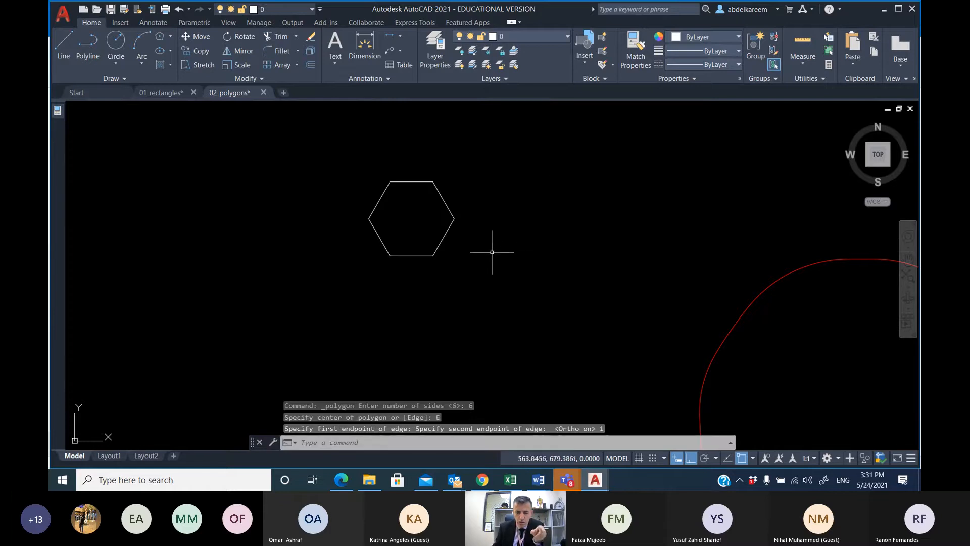
Measure the length of the hexagon's bottom edge between its two corners.
{"action": "scroll", "coordinate": [391, 253], "scroll_direction": "up", "scroll_amount": 5}
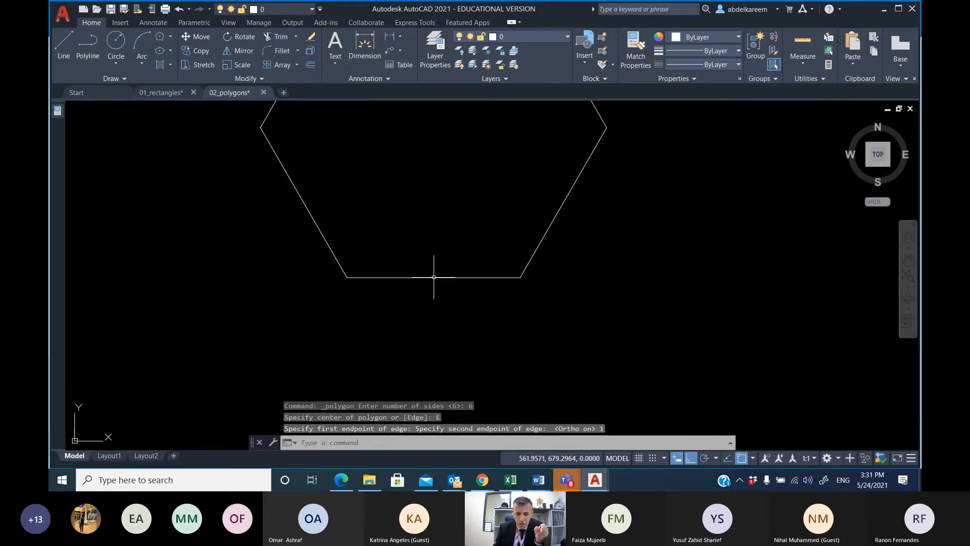
{"action": "left_click", "coordinate": [807, 43]}
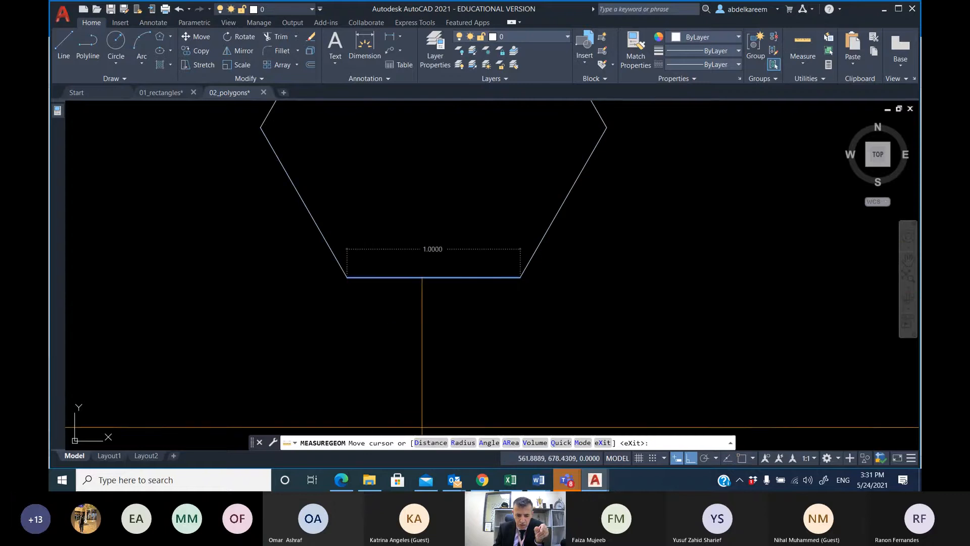
{"action": "type", "text": "D"}
{"action": "key", "text": "Return"}
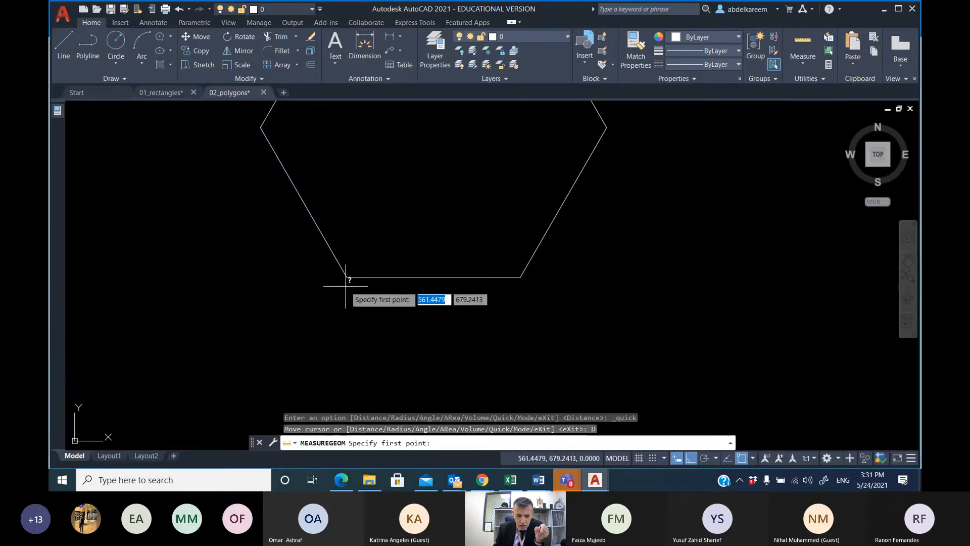
{"action": "left_click", "coordinate": [348, 276]}
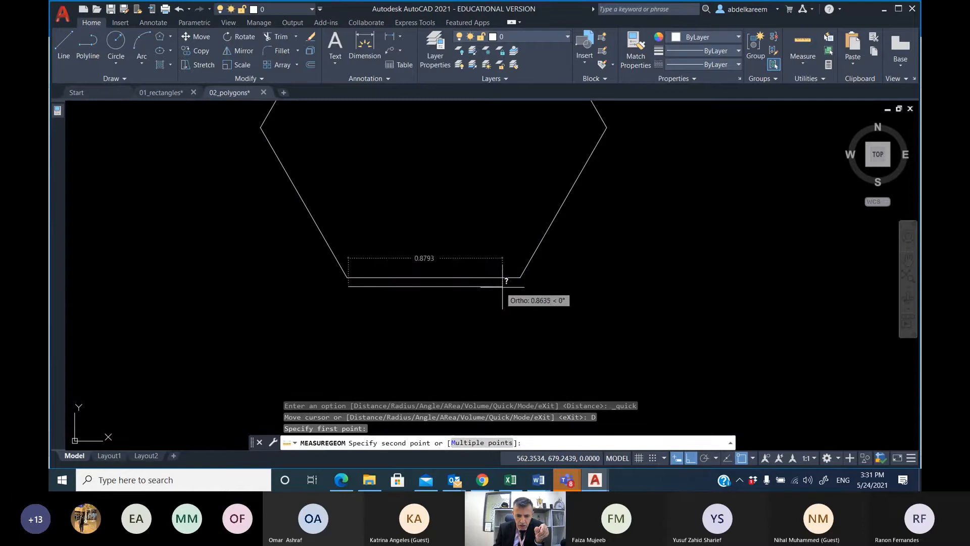
{"action": "left_click", "coordinate": [520, 284]}
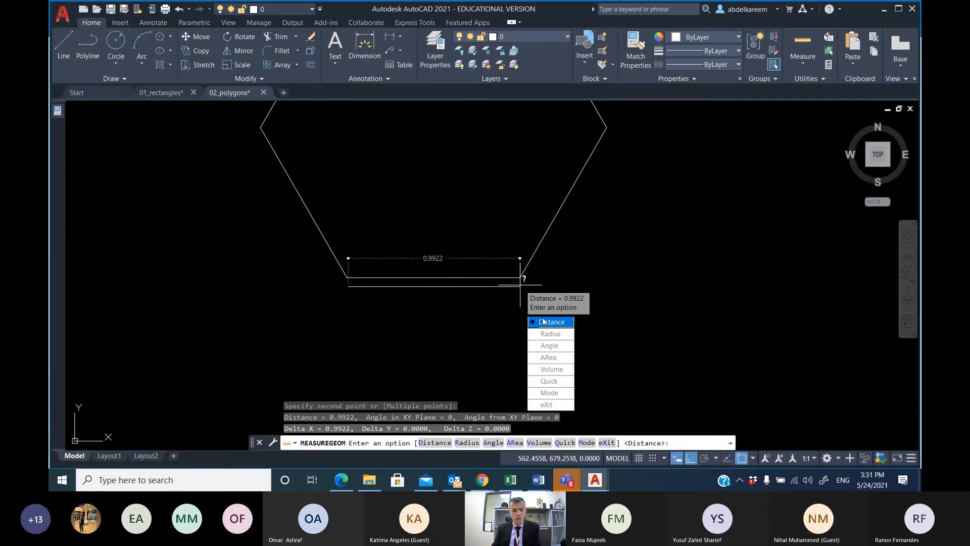
{"action": "key", "text": "Escape"}
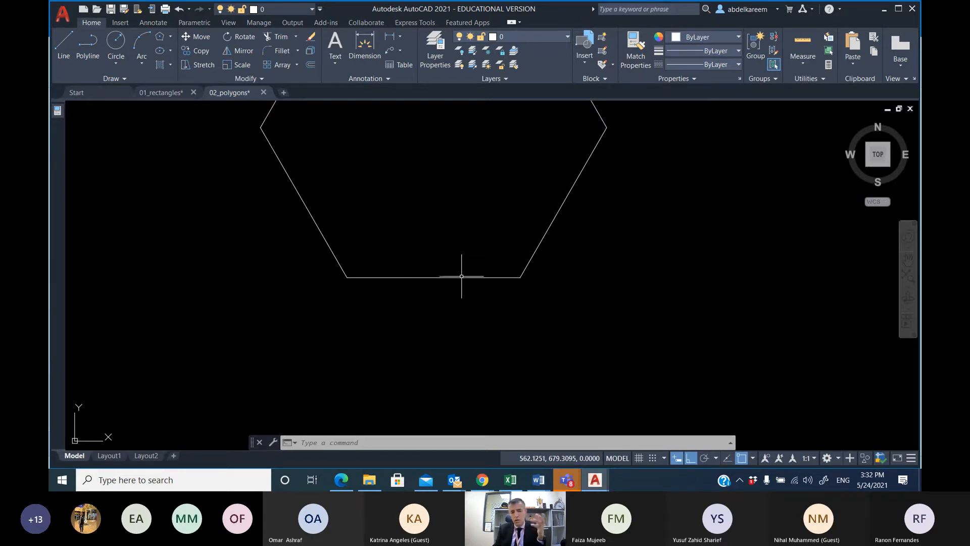
Erase the practice hexagon drawn by its edge.
{"action": "scroll", "coordinate": [453, 223], "scroll_direction": "down", "scroll_amount": 3}
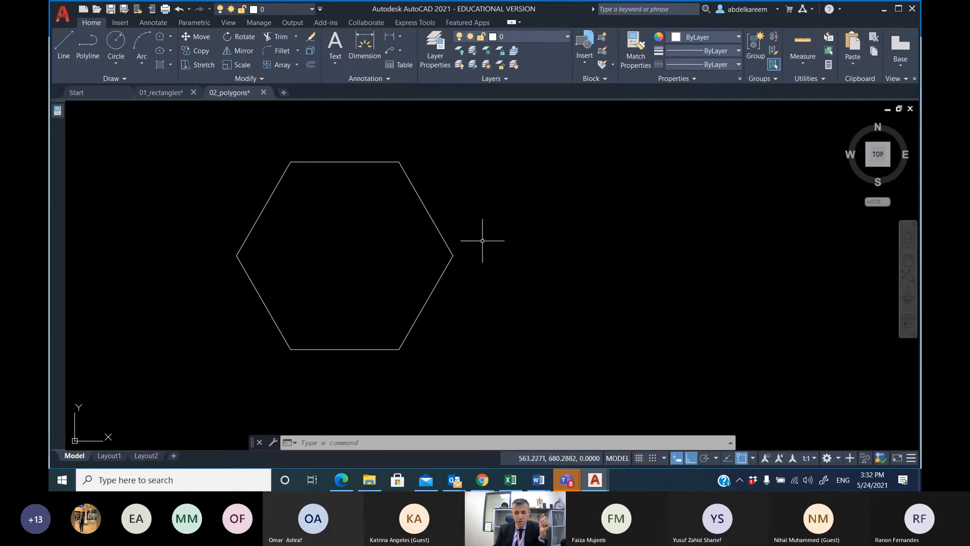
{"action": "left_click", "coordinate": [581, 351]}
{"action": "left_click", "coordinate": [216, 176]}
{"action": "key", "text": "Delete"}
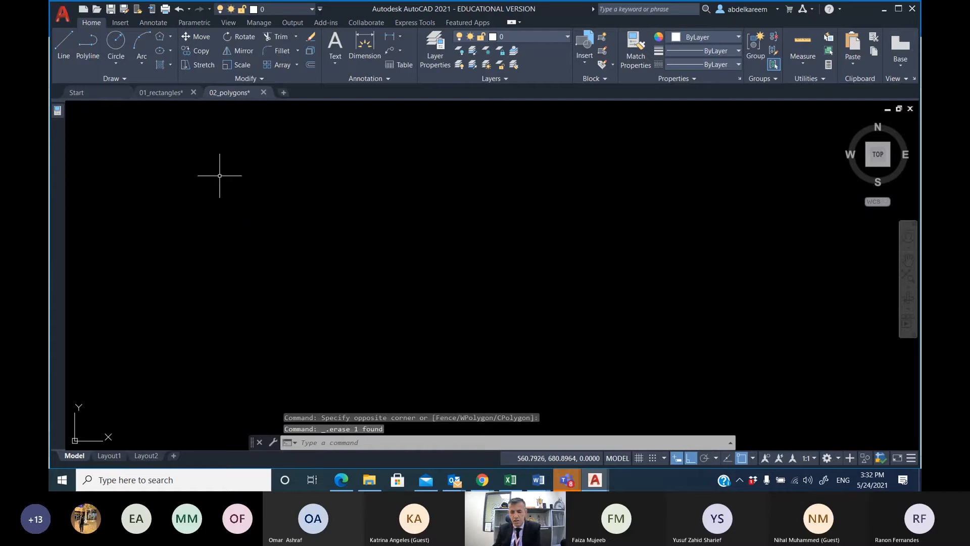
Draw a five-sided polygon by its edge in the empty area, with Ortho off, edge length 1 and an angle of 45°.
{"action": "left_click", "coordinate": [162, 37]}
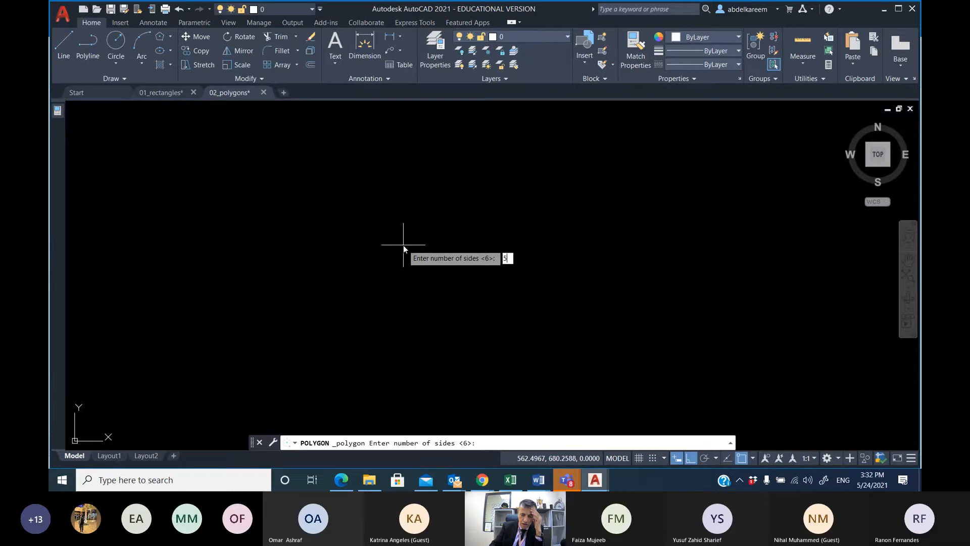
{"action": "key", "text": "Return"}
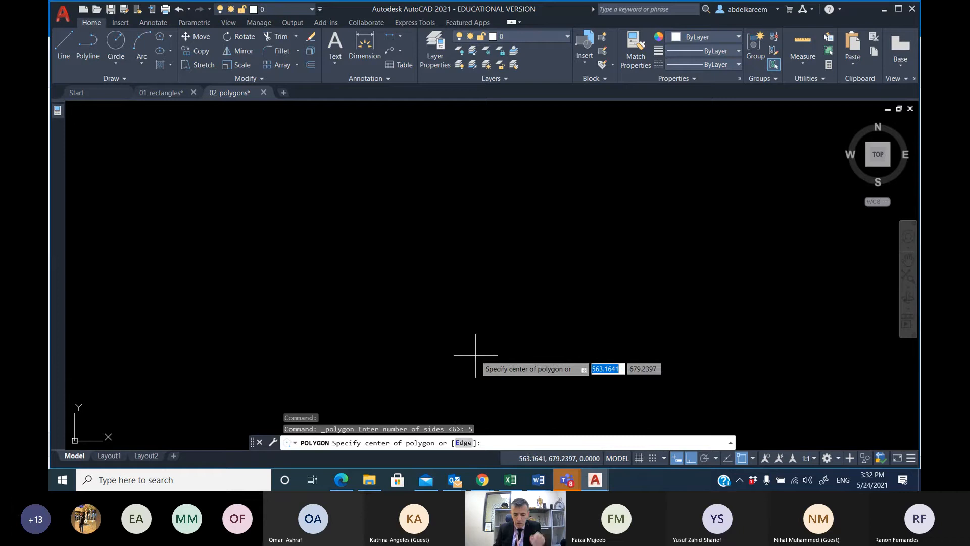
{"action": "type", "text": "e"}
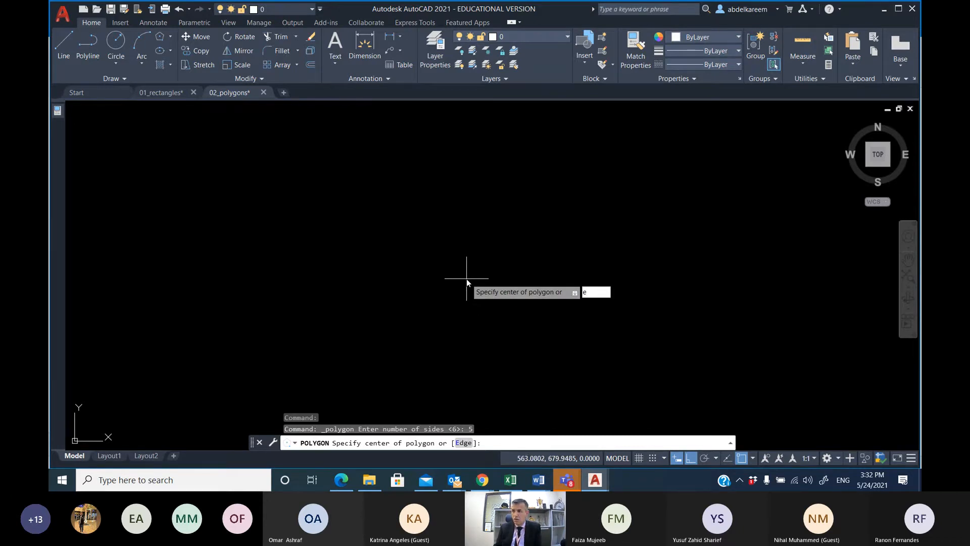
{"action": "key", "text": "Return"}
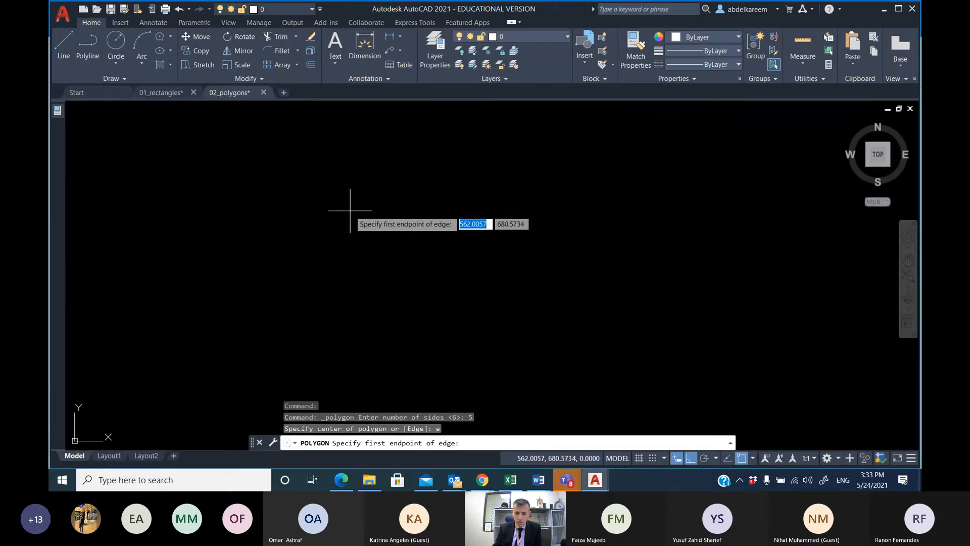
{"action": "left_click", "coordinate": [357, 228]}
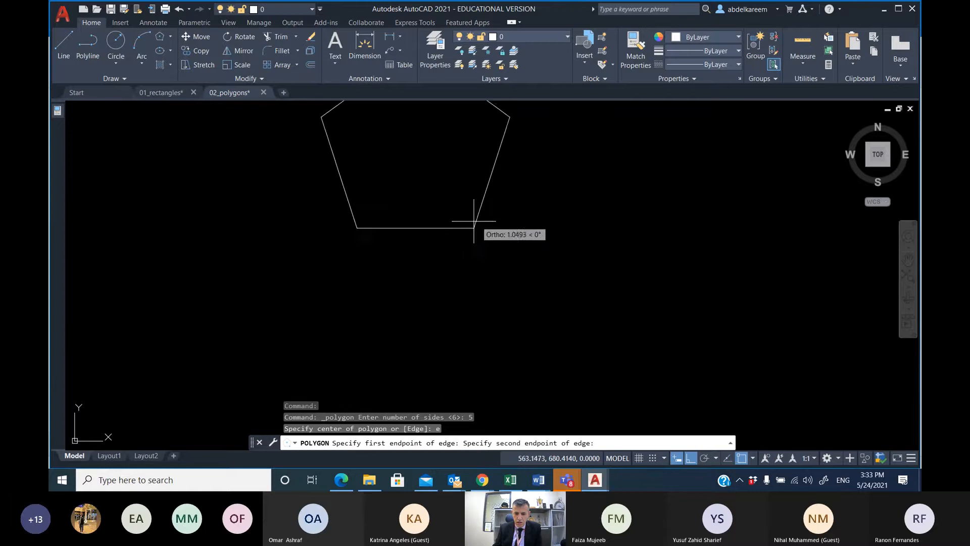
{"action": "left_click", "coordinate": [689, 458]}
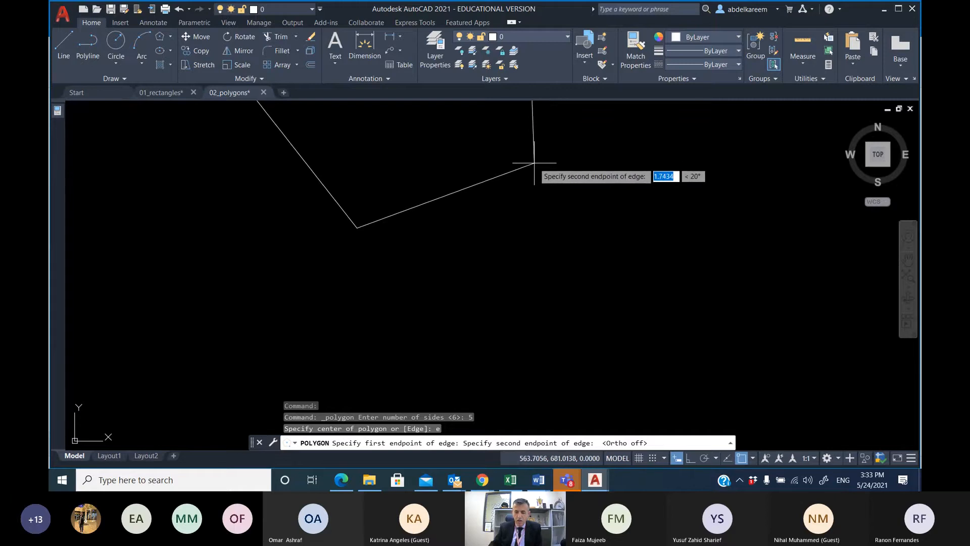
{"action": "type", "text": "1"}
{"action": "key", "text": "Tab"}
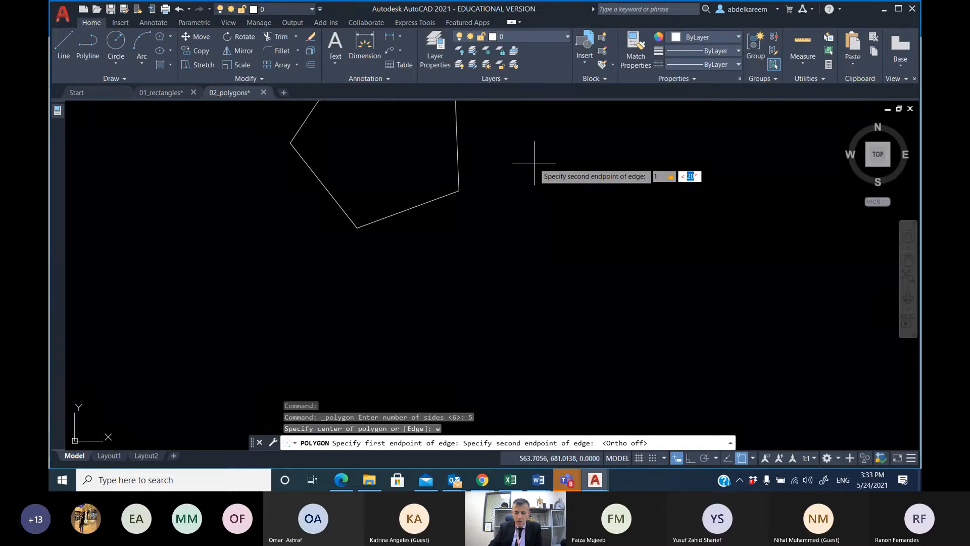
{"action": "type", "text": "45"}
{"action": "key", "text": "Return"}
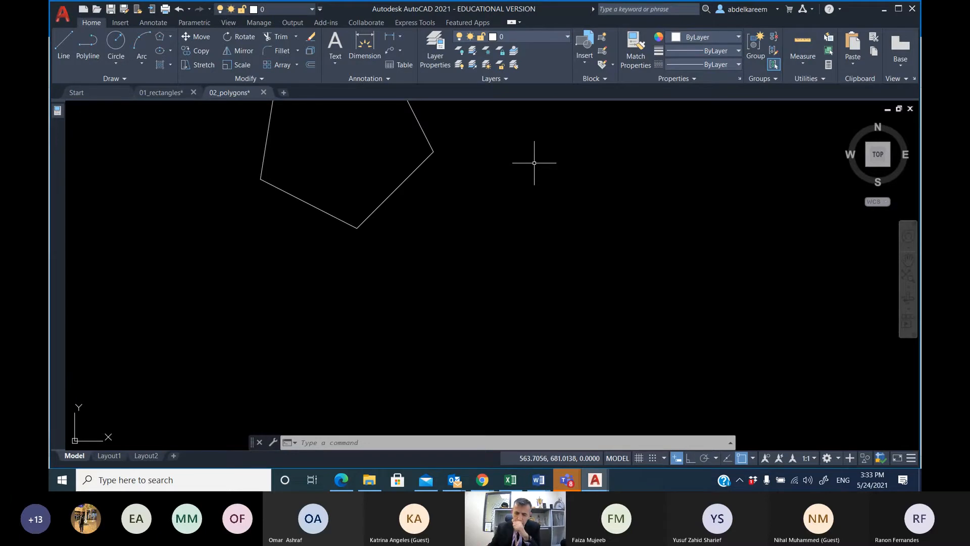
Erase the practice pentagon.
{"action": "middle_click_drag", "start_coordinate": [429, 199], "coordinate": [433, 299]}
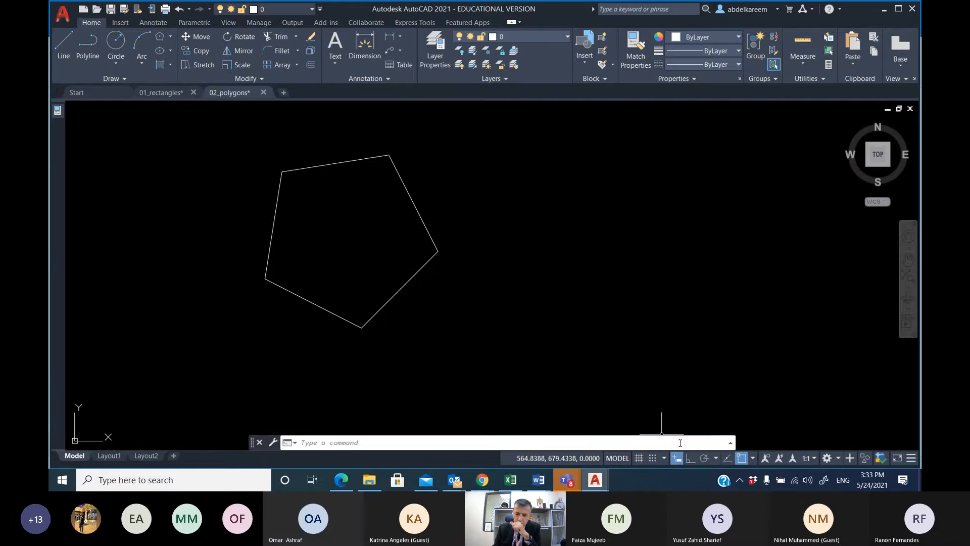
{"action": "left_click", "coordinate": [436, 310]}
{"action": "left_click", "coordinate": [244, 161]}
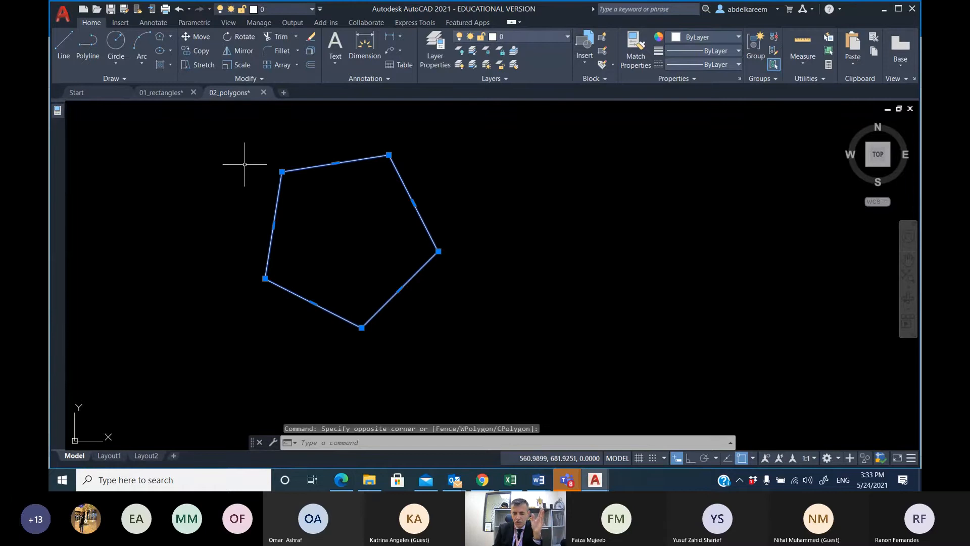
{"action": "key", "text": "Delete"}
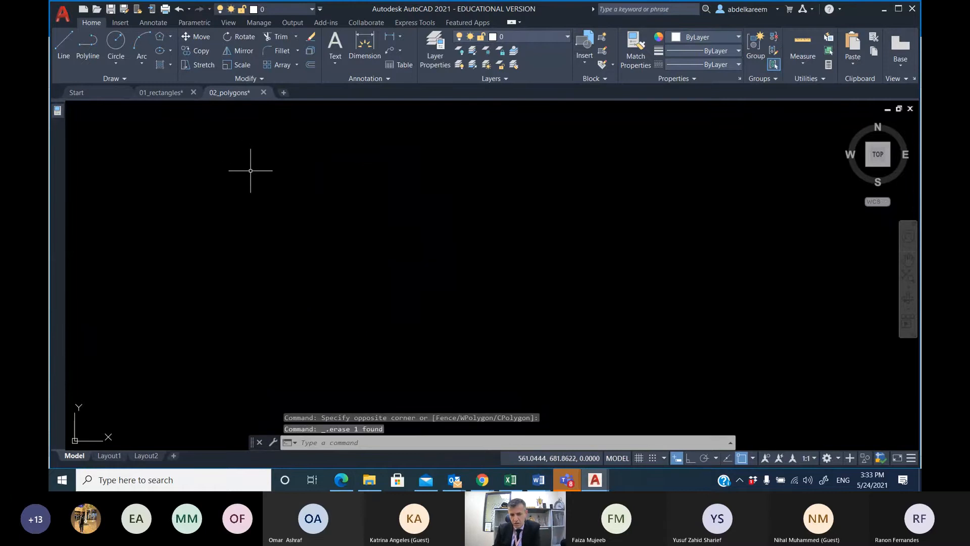
Open the 03_ellipse drawing from the chapter_06 exercise folder and examine its axis diagram and two dimensioned ellipses.
{"action": "left_click", "coordinate": [370, 479]}
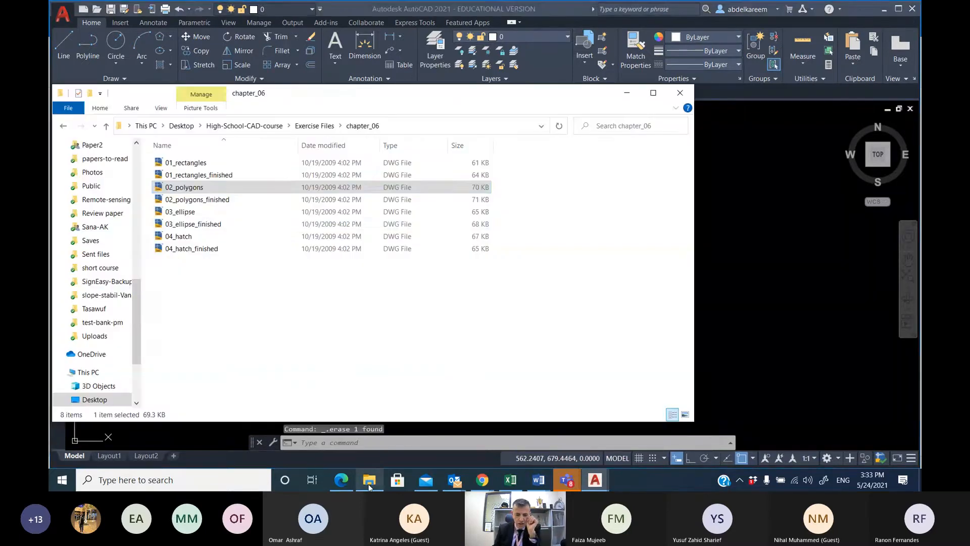
{"action": "double_click", "coordinate": [198, 213]}
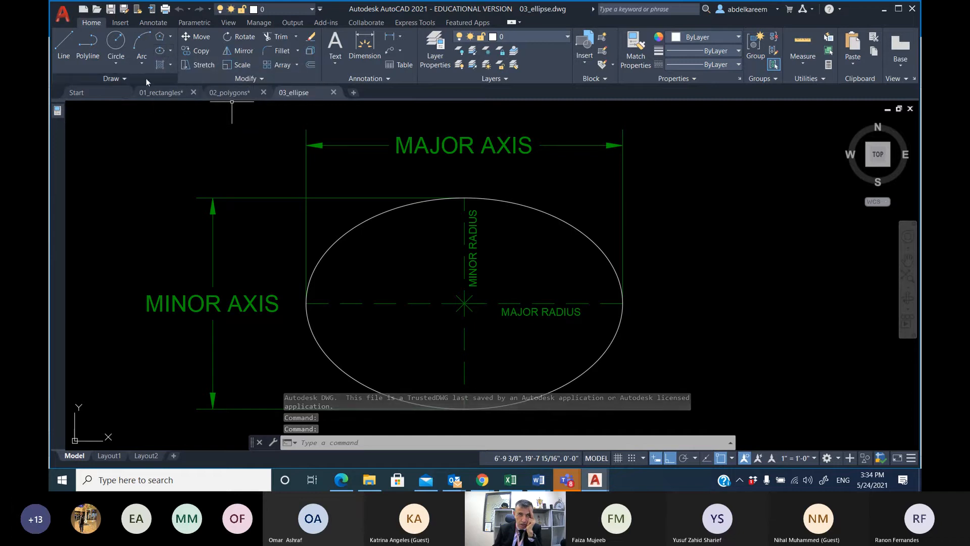
{"action": "left_click", "coordinate": [171, 52]}
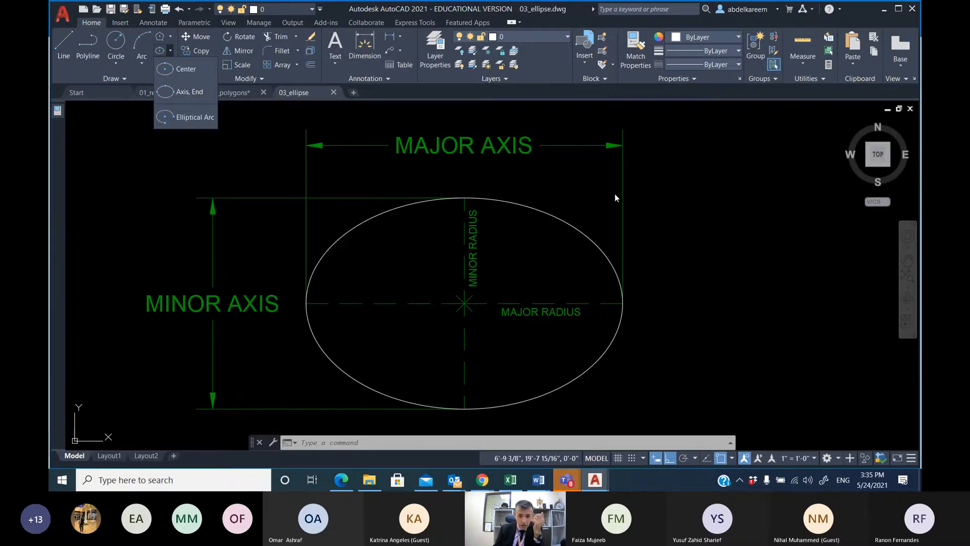
{"action": "scroll", "coordinate": [614, 193], "scroll_direction": "down", "scroll_amount": 3}
{"action": "mouse_move", "coordinate": [641, 208]}
{"action": "middle_mouse_down"}
{"action": "mouse_move", "coordinate": [260, 189]}
{"action": "mouse_move", "coordinate": [250, 202]}
{"action": "middle_mouse_up"}
{"action": "scroll", "coordinate": [370, 244], "scroll_direction": "up", "scroll_amount": 3}
{"action": "mouse_move", "coordinate": [386, 245]}
{"action": "middle_mouse_down"}
{"action": "mouse_move", "coordinate": [265, 253]}
{"action": "mouse_move", "coordinate": [394, 252]}
{"action": "middle_mouse_up"}
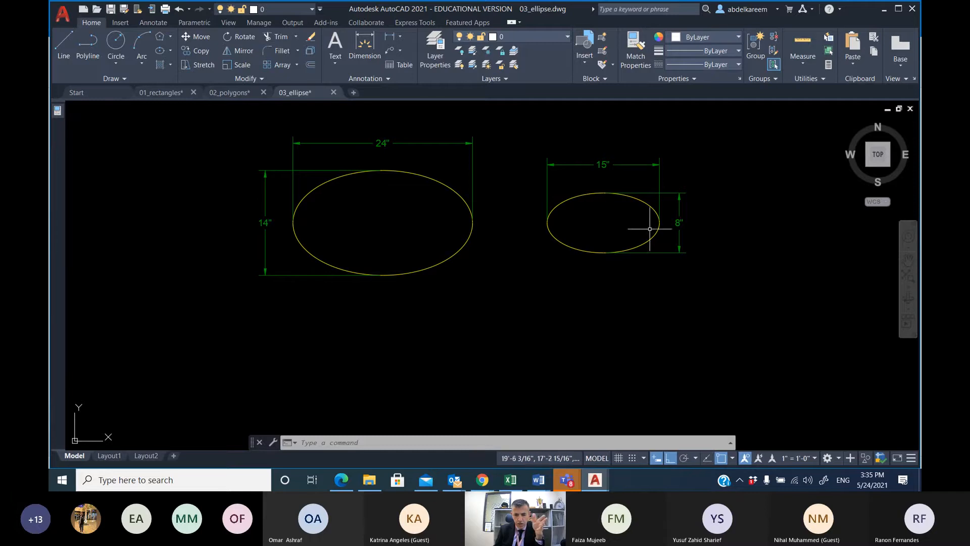
{"action": "middle_click_drag", "start_coordinate": [395, 229], "coordinate": [324, 198]}
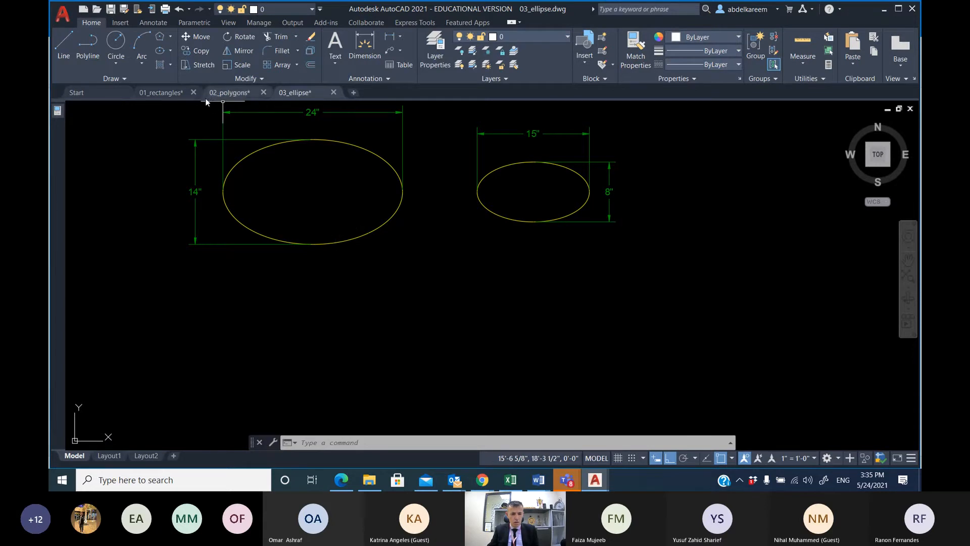
{"action": "left_click", "coordinate": [169, 50]}
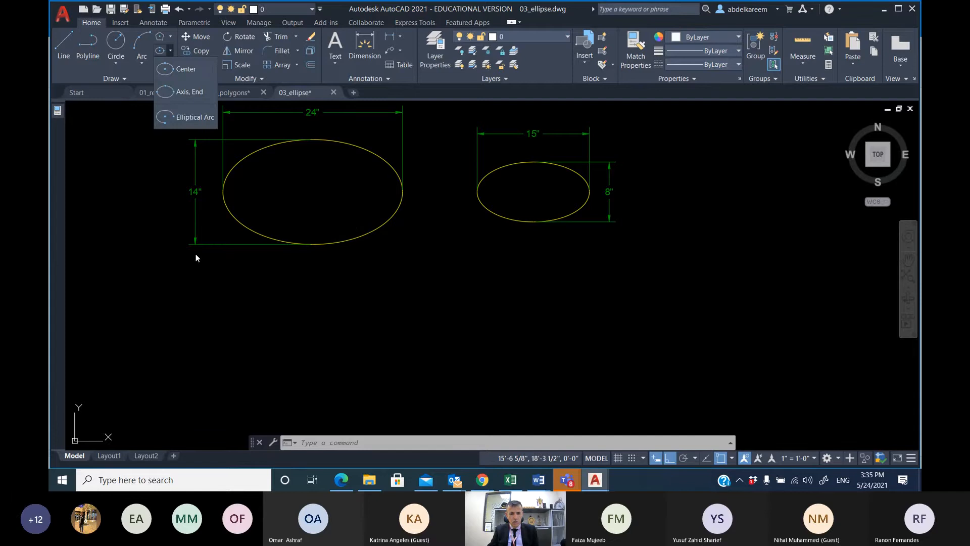
{"action": "left_click", "coordinate": [178, 74]}
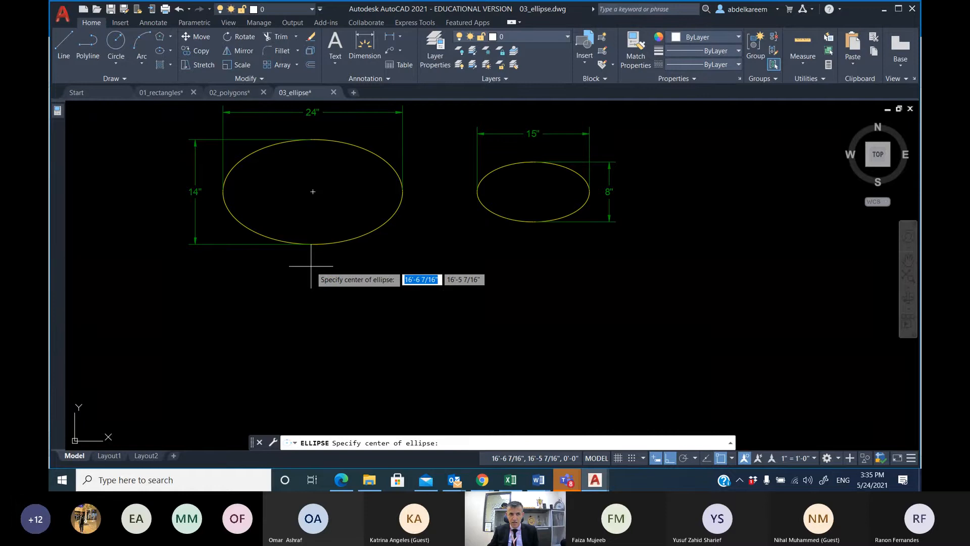
{"action": "left_click", "coordinate": [314, 334]}
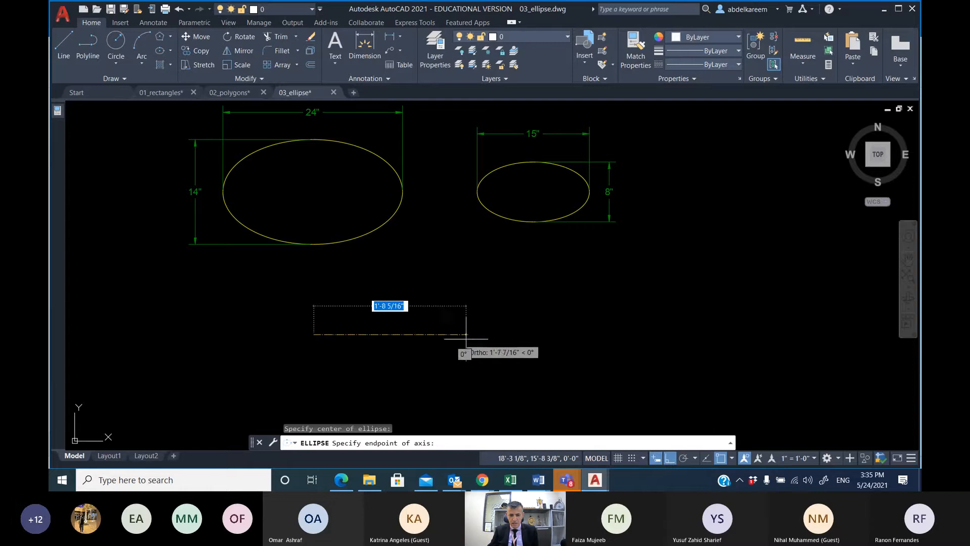
{"action": "left_click", "coordinate": [430, 334]}
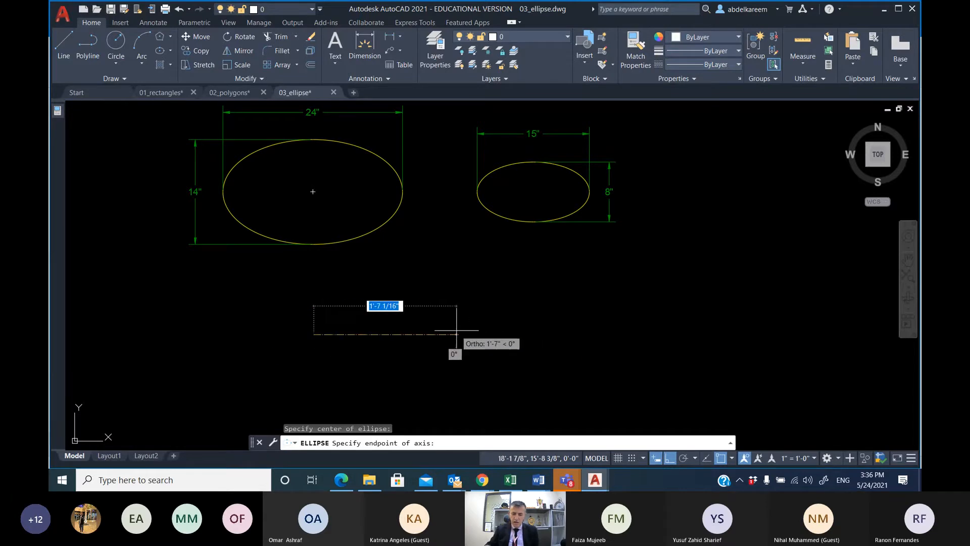
{"action": "type", "text": "12"}
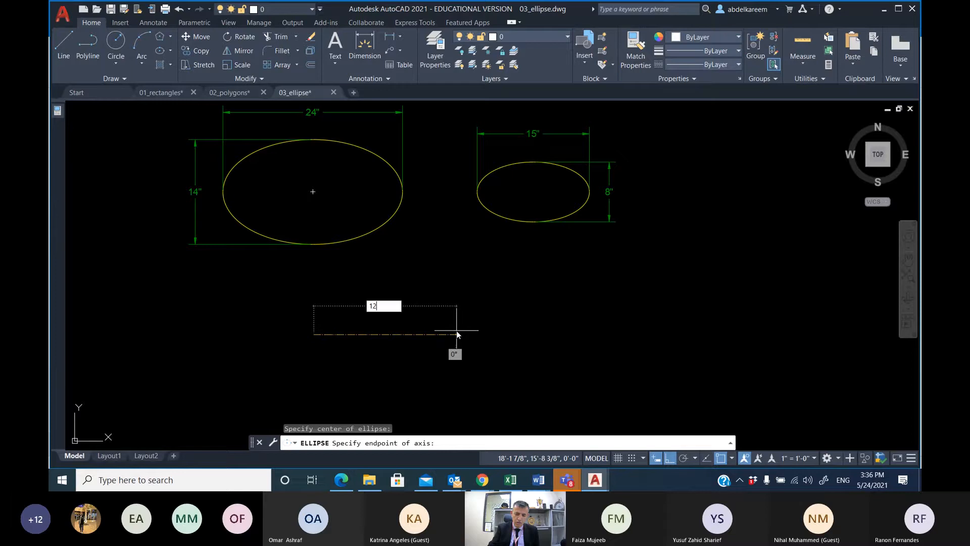
{"action": "key", "text": "Return"}
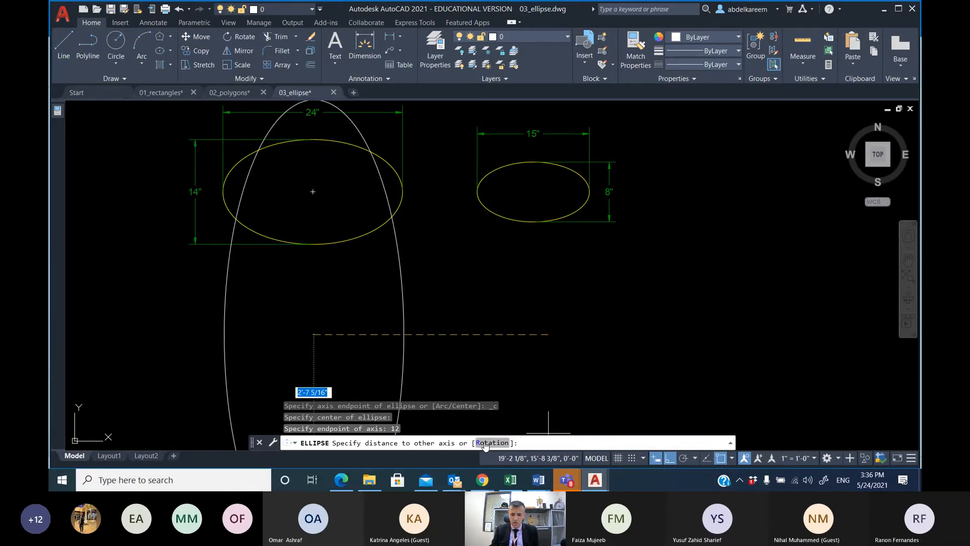
{"action": "right_click", "coordinate": [574, 277]}
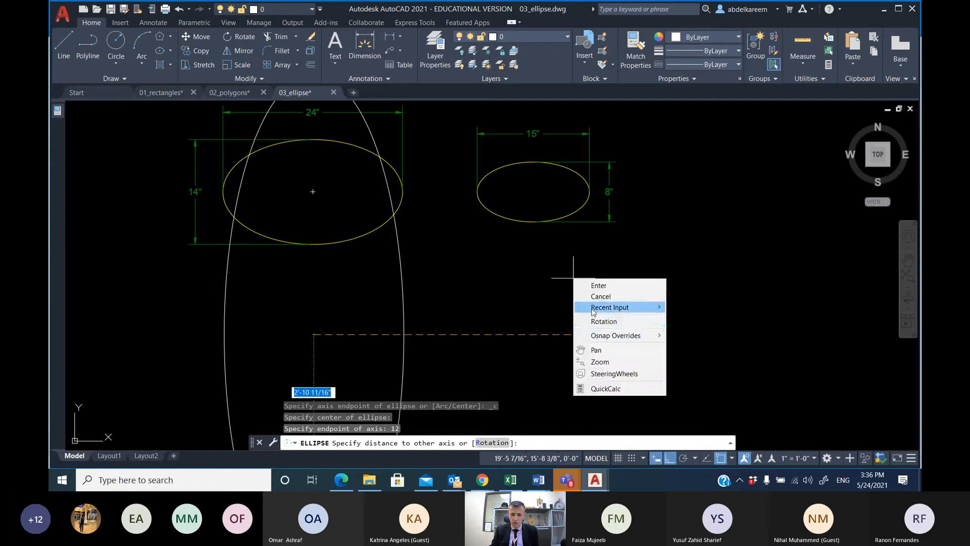
{"action": "key", "text": "Escape"}
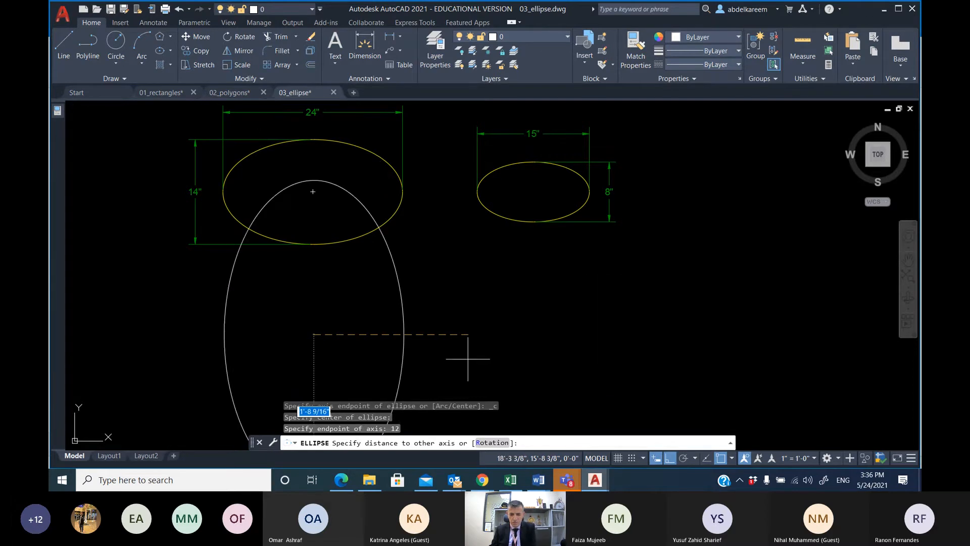
{"action": "key", "text": "Escape"}
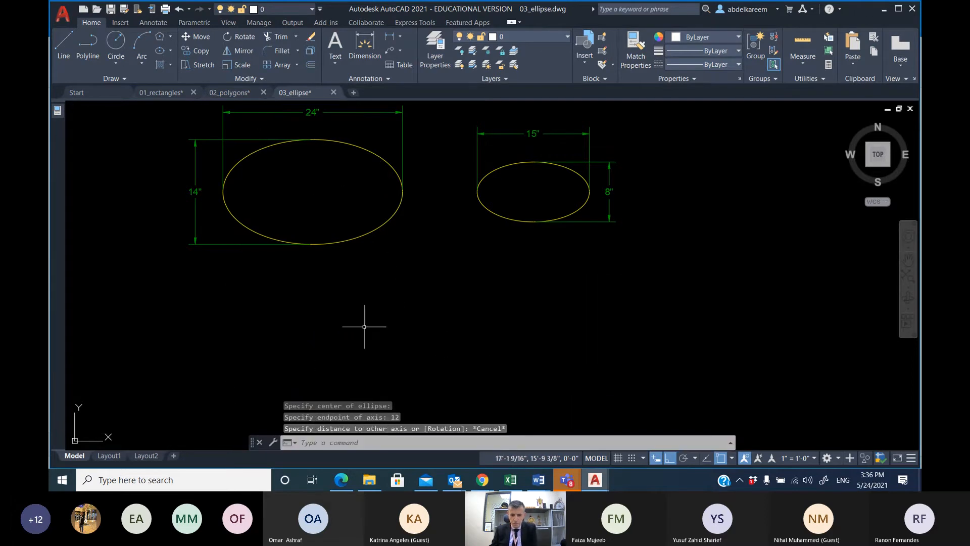
Try a center ellipse below the 24" by 14" example with a 7" vertical half-axis and the Rotation option at 15°, and undo it.
{"action": "left_click", "coordinate": [159, 50]}
{"action": "left_click", "coordinate": [312, 334]}
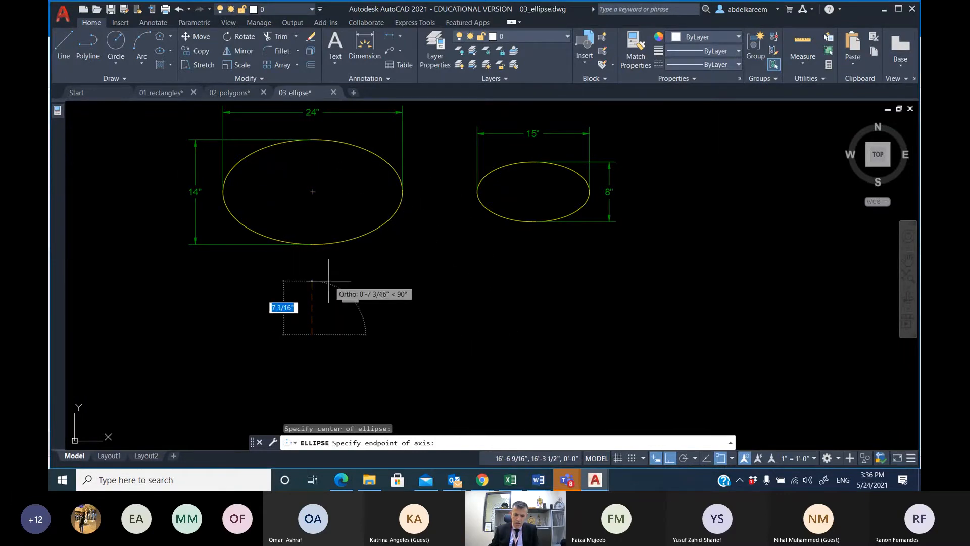
{"action": "type", "text": "7"}
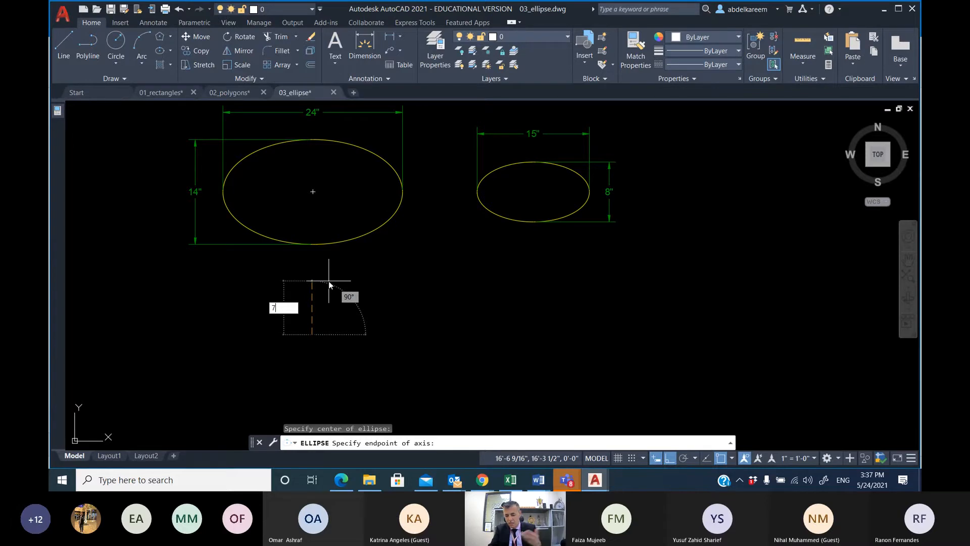
{"action": "key", "text": "Return"}
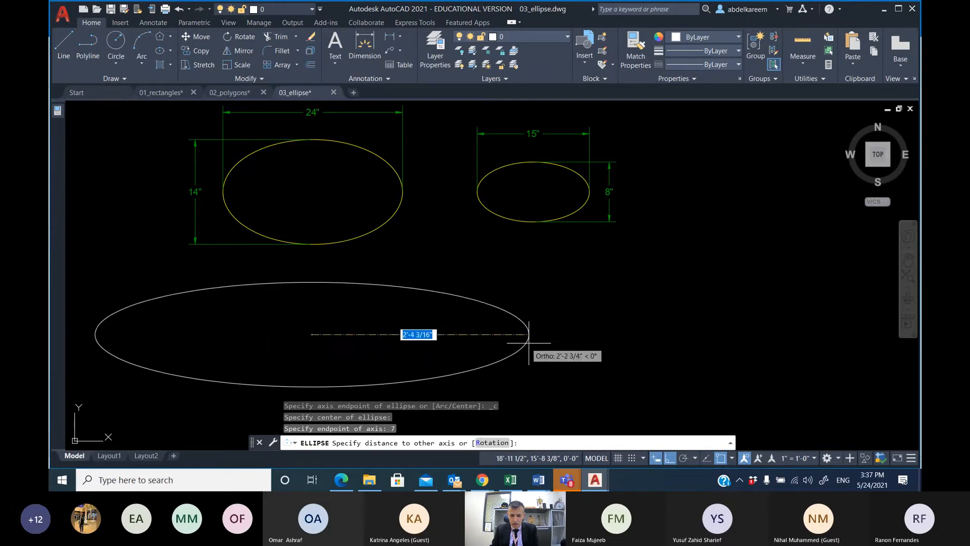
{"action": "left_click", "coordinate": [493, 442]}
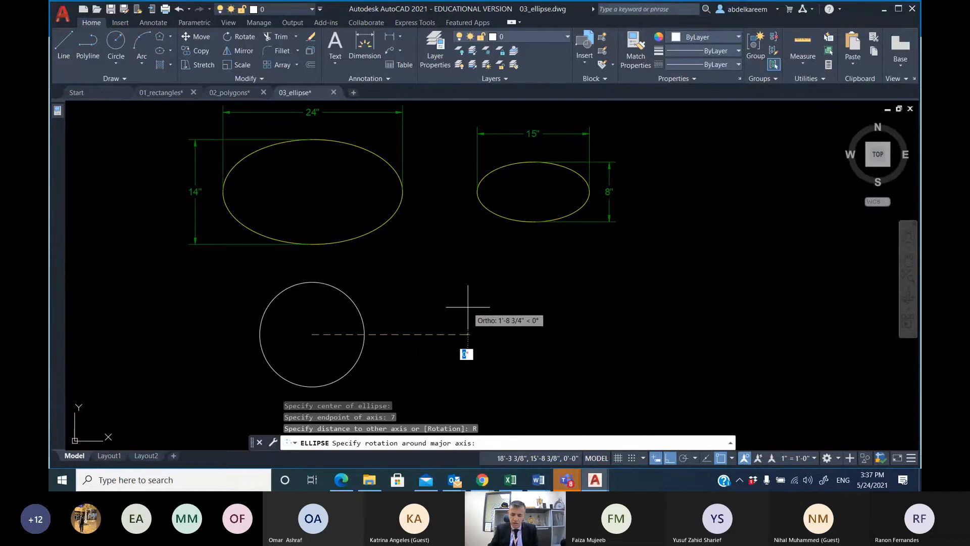
{"action": "type", "text": "15"}
{"action": "key", "text": "Return"}
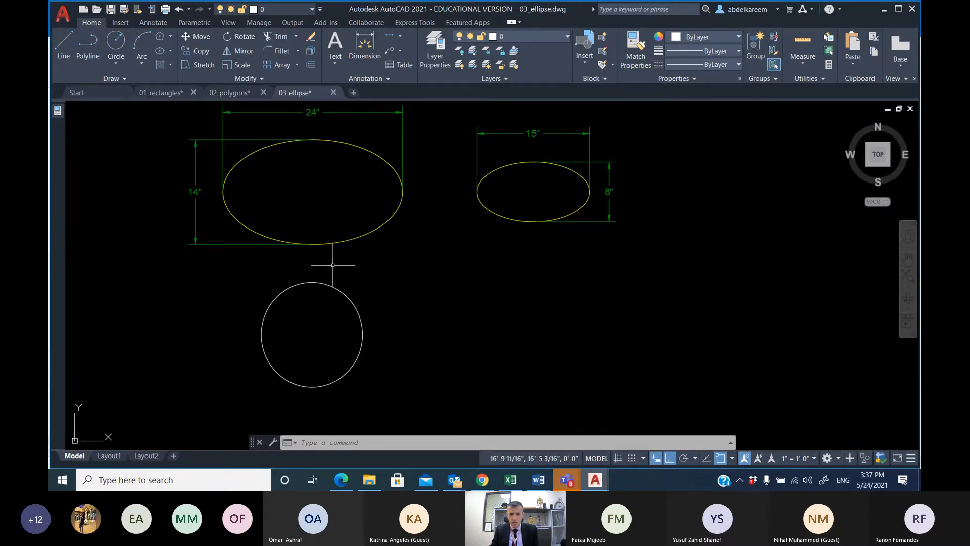
{"action": "left_click", "coordinate": [179, 10]}
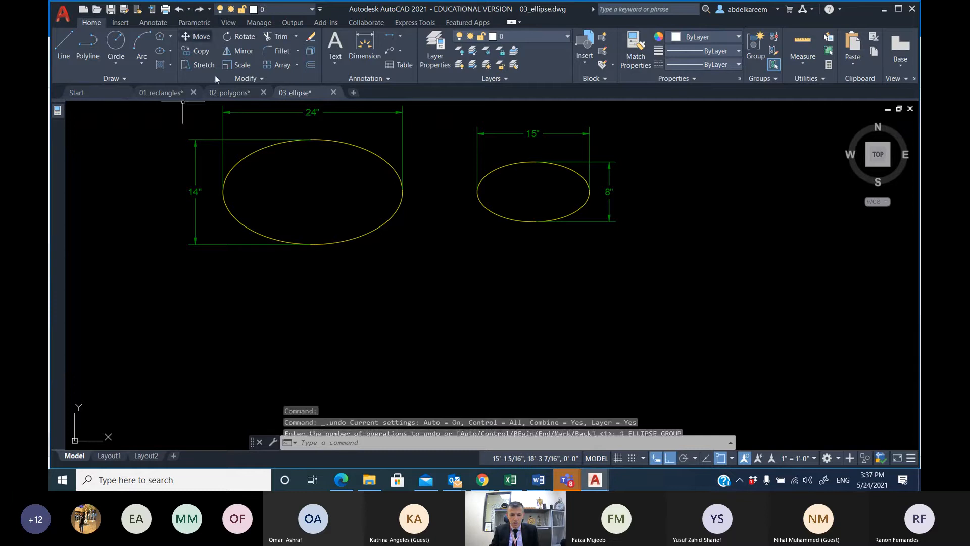
Draw an ellipse by its center below the 24" by 14" example, with a 12" horizontal half-axis and a 7" vertical half-axis.
{"action": "left_click", "coordinate": [159, 51]}
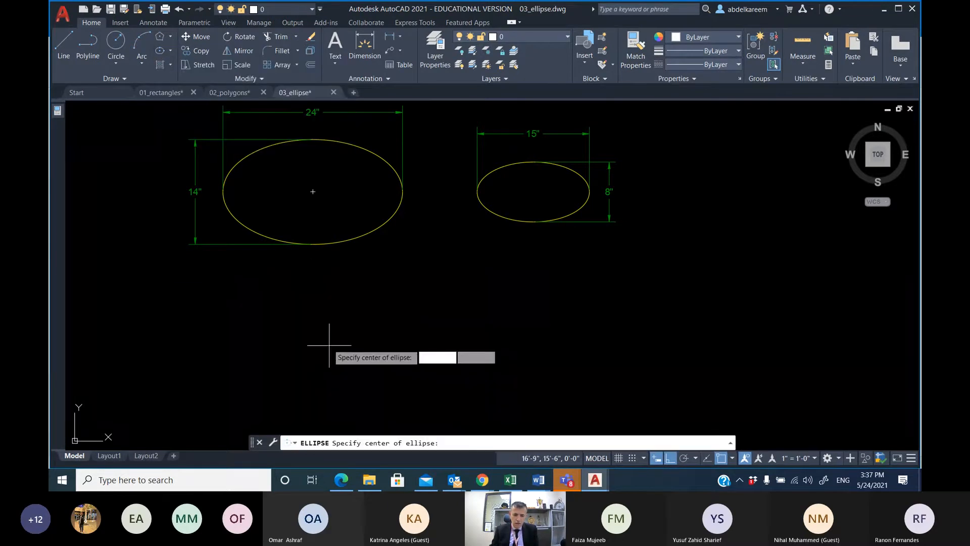
{"action": "left_click", "coordinate": [308, 320]}
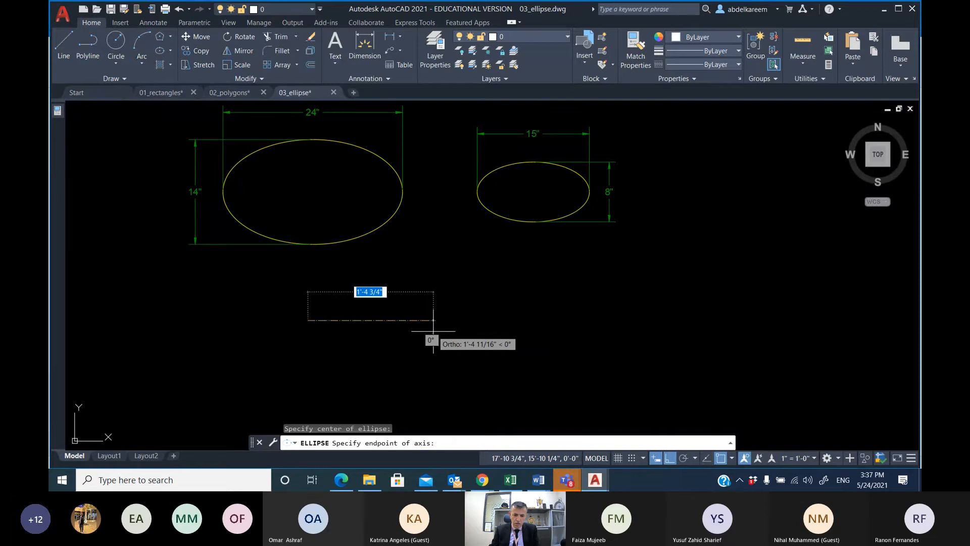
{"action": "type", "text": "12"}
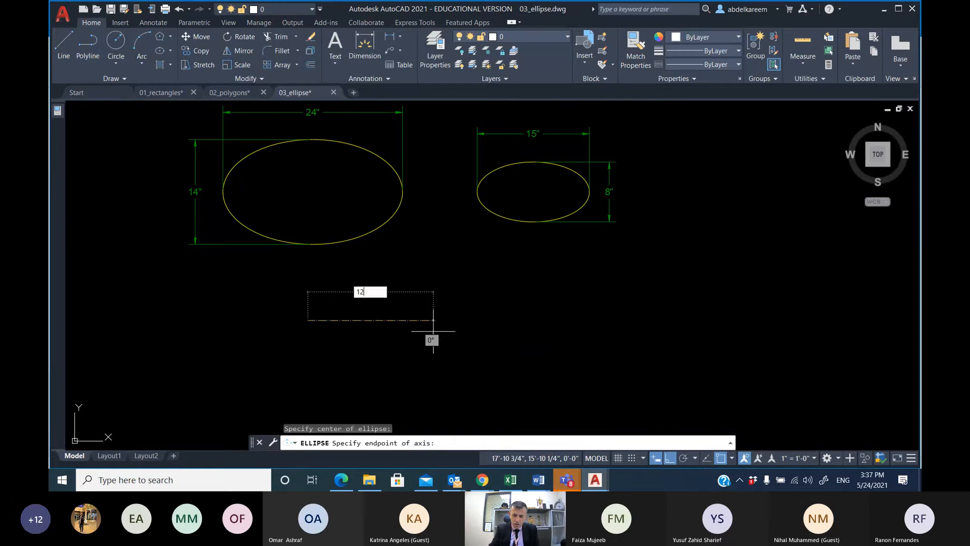
{"action": "key", "text": "Return"}
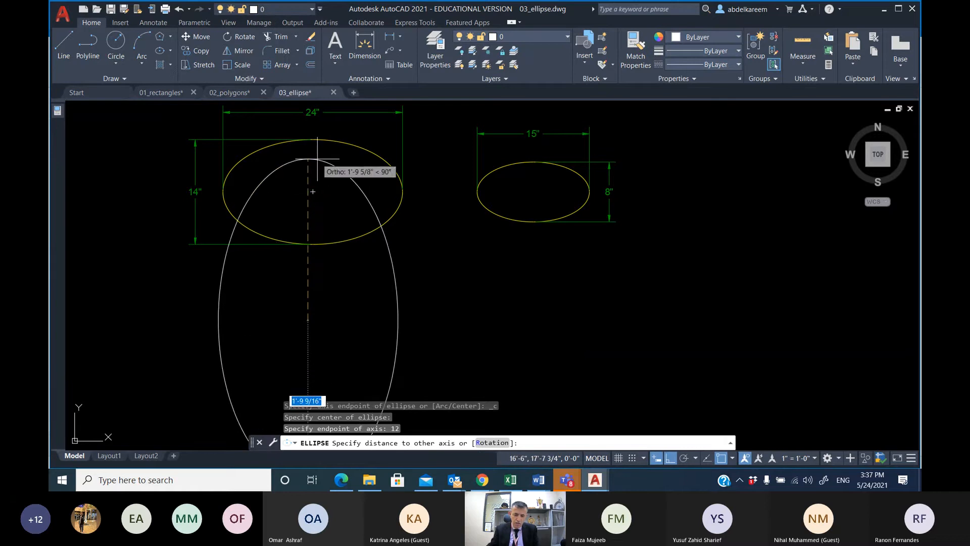
{"action": "type", "text": "7"}
{"action": "key", "text": "Return"}
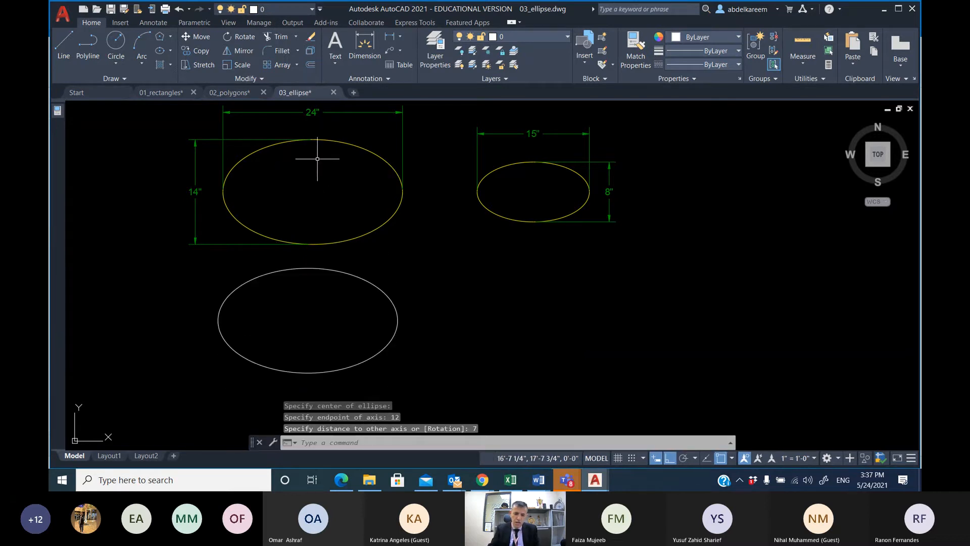
Examine the new ellipse's geometry properties, including its major and minor radius, radius ratio and area, and clear the selection.
{"action": "left_click", "coordinate": [323, 271]}
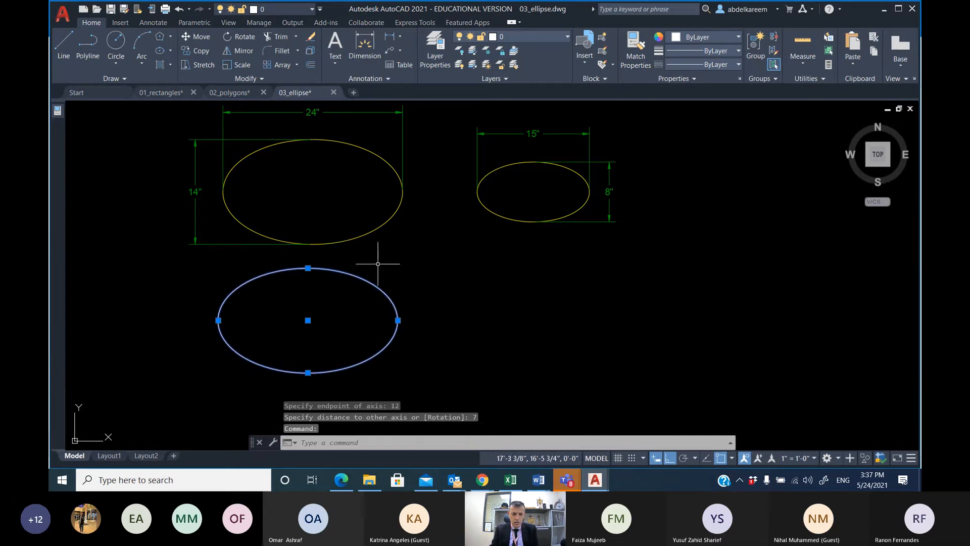
{"action": "key", "text": "Escape"}
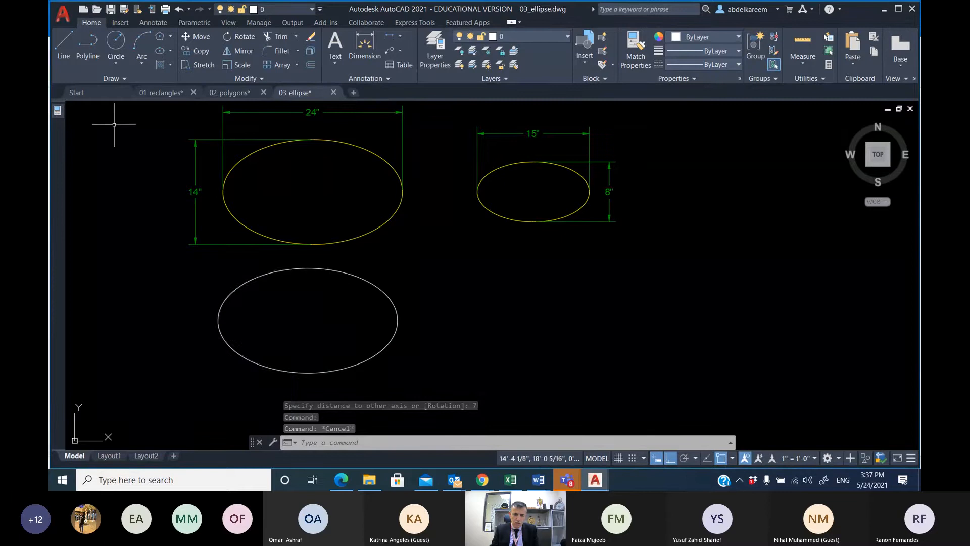
{"action": "mouse_move", "coordinate": [59, 112]}
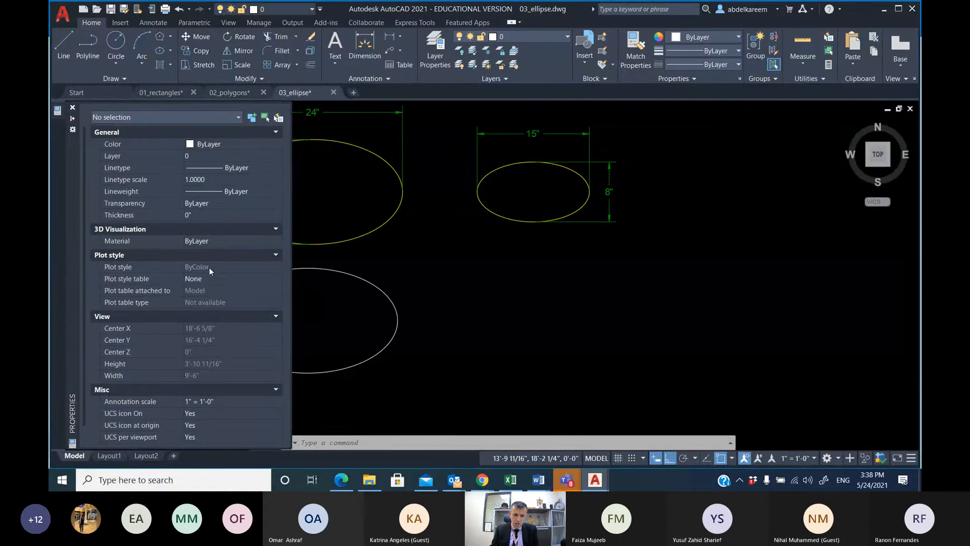
{"action": "left_click", "coordinate": [317, 269]}
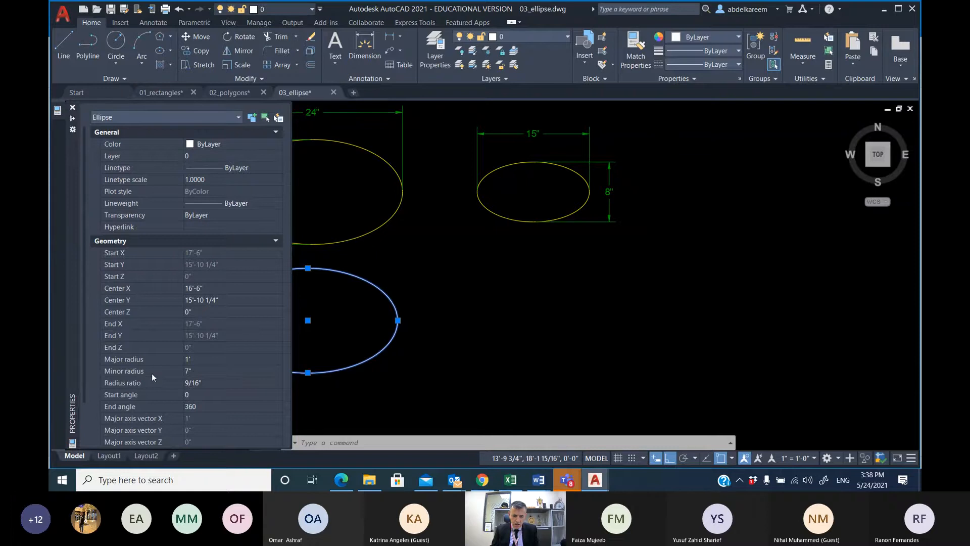
{"action": "scroll", "coordinate": [187, 392], "scroll_direction": "down", "scroll_amount": 3}
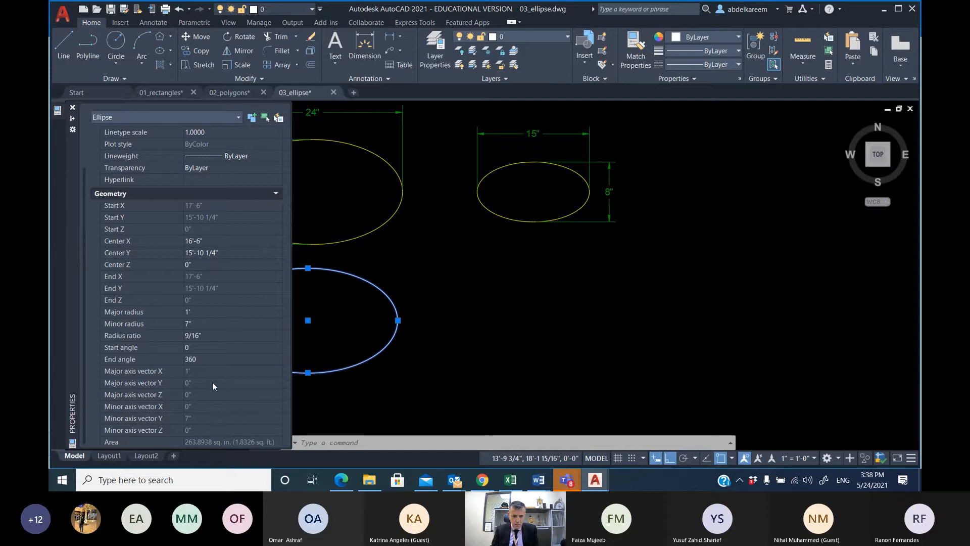
{"action": "key", "text": "ctrl+1"}
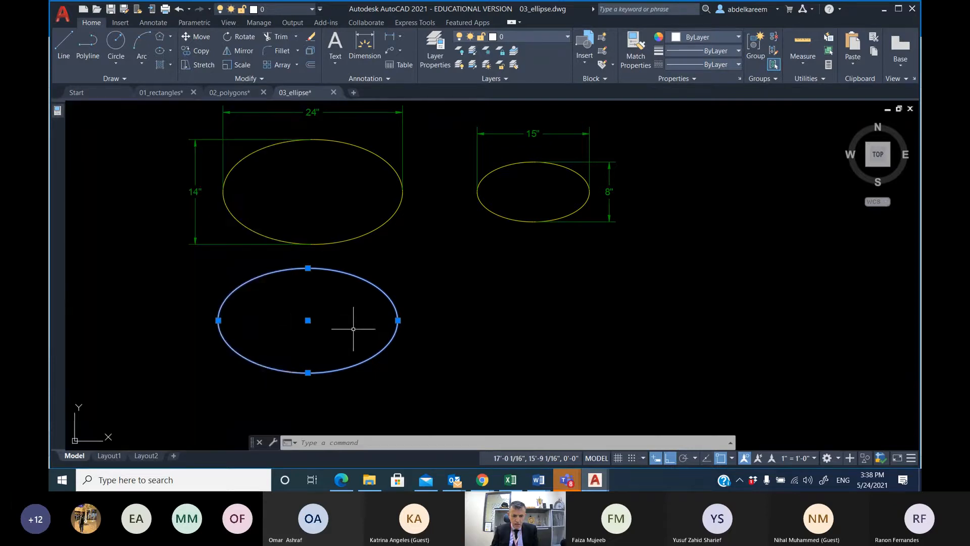
{"action": "left_click", "coordinate": [353, 329]}
{"action": "left_click", "coordinate": [278, 341]}
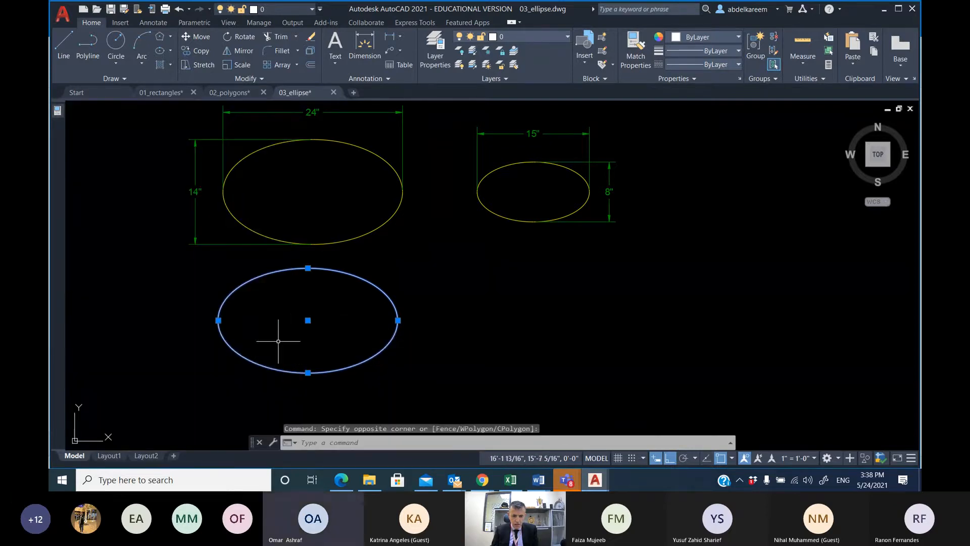
{"action": "key", "text": "Escape"}
Draw an ellipse with the Axis, End method below the 15" by 8" example, with a 15" horizontal axis and a 4" distance to the other axis.
{"action": "mouse_move", "coordinate": [497, 250]}
{"action": "middle_mouse_down"}
{"action": "mouse_move", "coordinate": [364, 261]}
{"action": "mouse_move", "coordinate": [396, 272]}
{"action": "middle_mouse_up"}
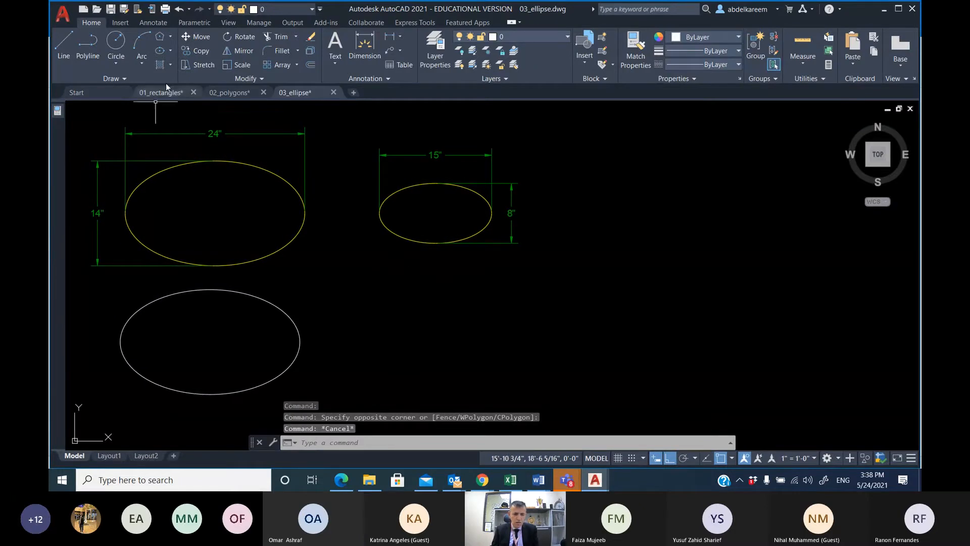
{"action": "left_click", "coordinate": [170, 50]}
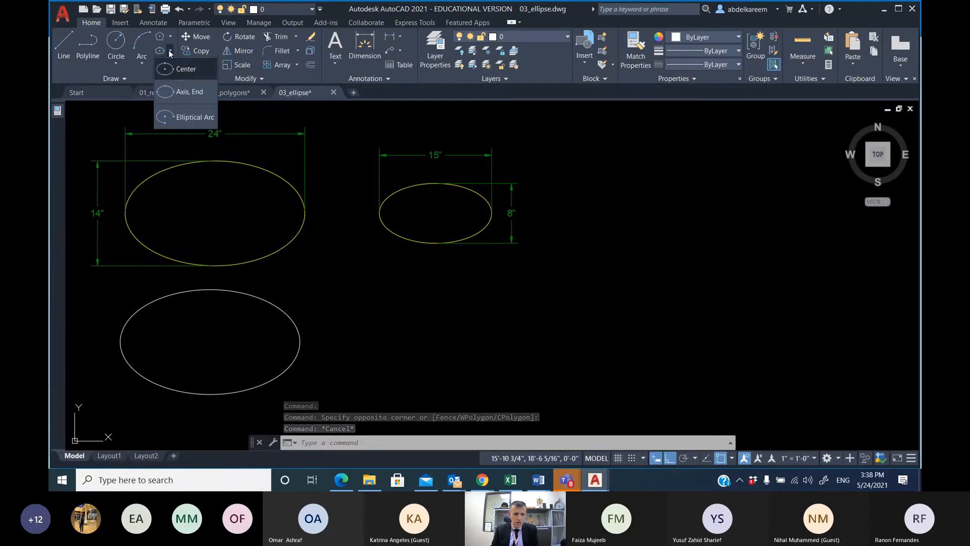
{"action": "left_click", "coordinate": [183, 92]}
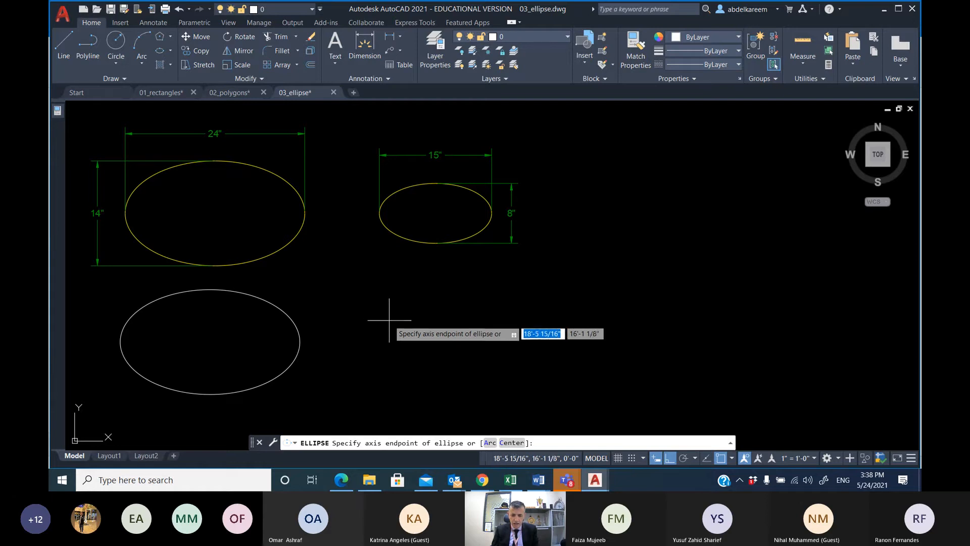
{"action": "left_click", "coordinate": [380, 337]}
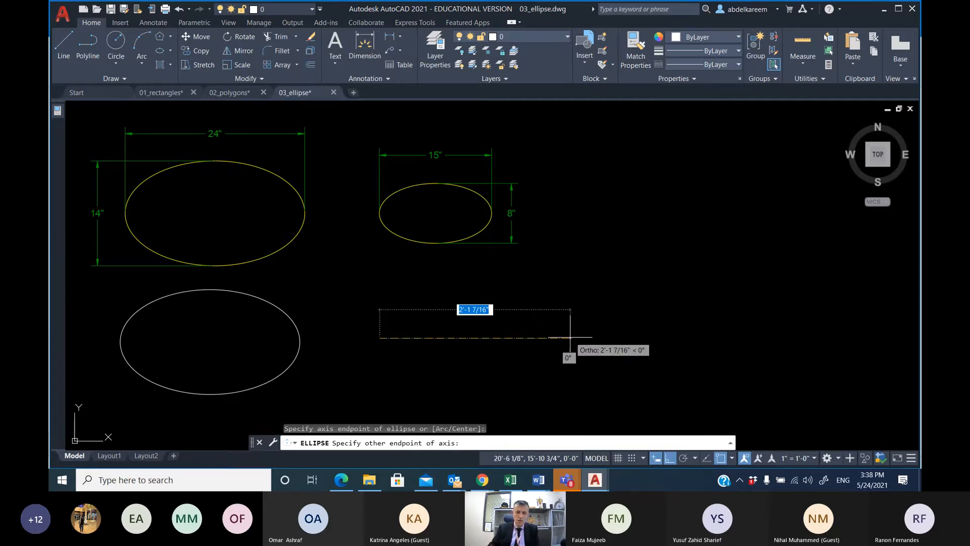
{"action": "type", "text": "15"}
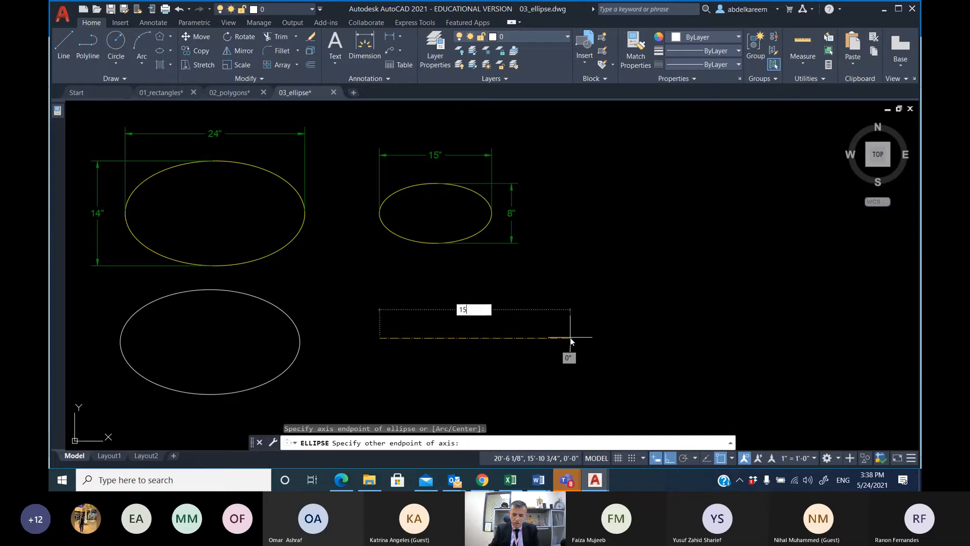
{"action": "key", "text": "Return"}
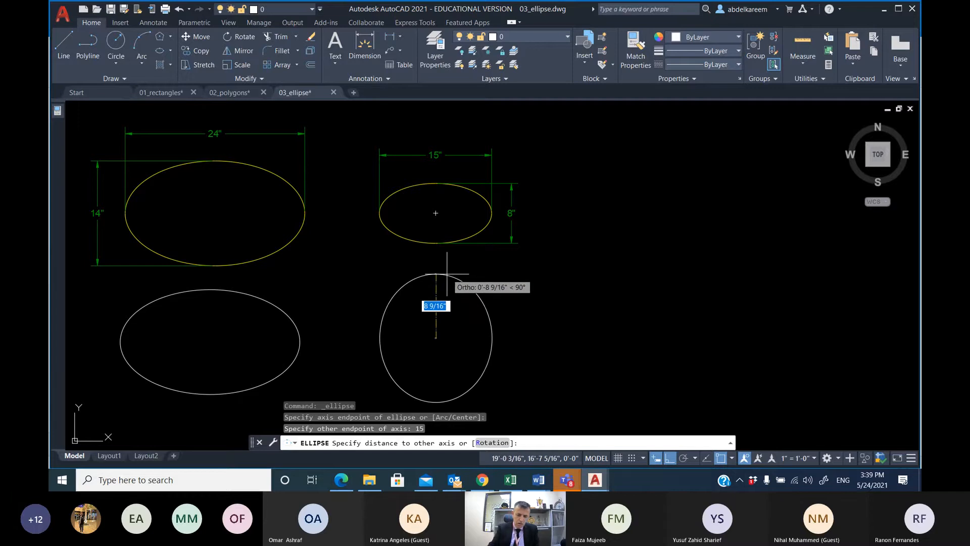
{"action": "type", "text": "4"}
{"action": "key", "text": "Return"}
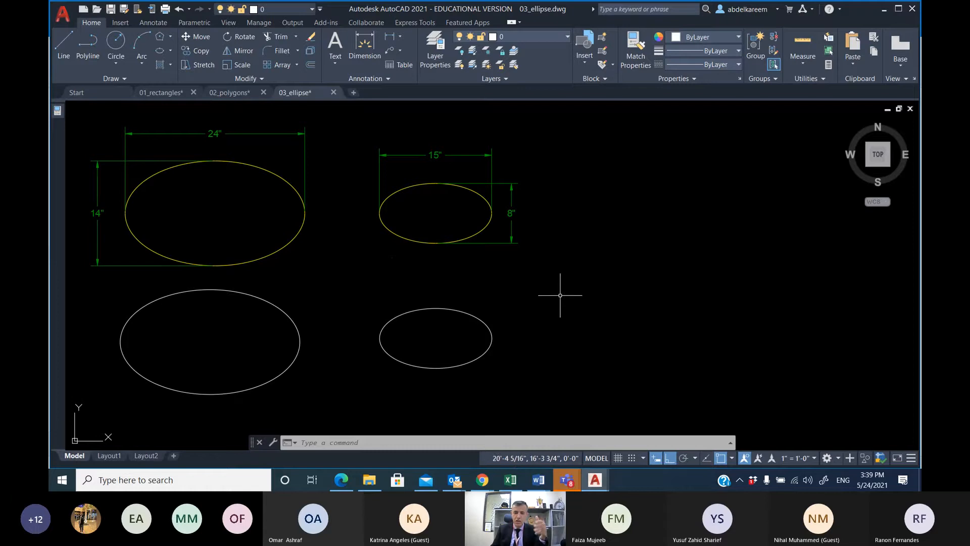
Examine the dimensioned sink example, highlighting its outer ellipse, inner ellipse and small circle, and clear the selection.
{"action": "scroll", "coordinate": [611, 275], "scroll_direction": "down", "scroll_amount": 2}
{"action": "middle_click_drag", "start_coordinate": [606, 274], "coordinate": [162, 274]}
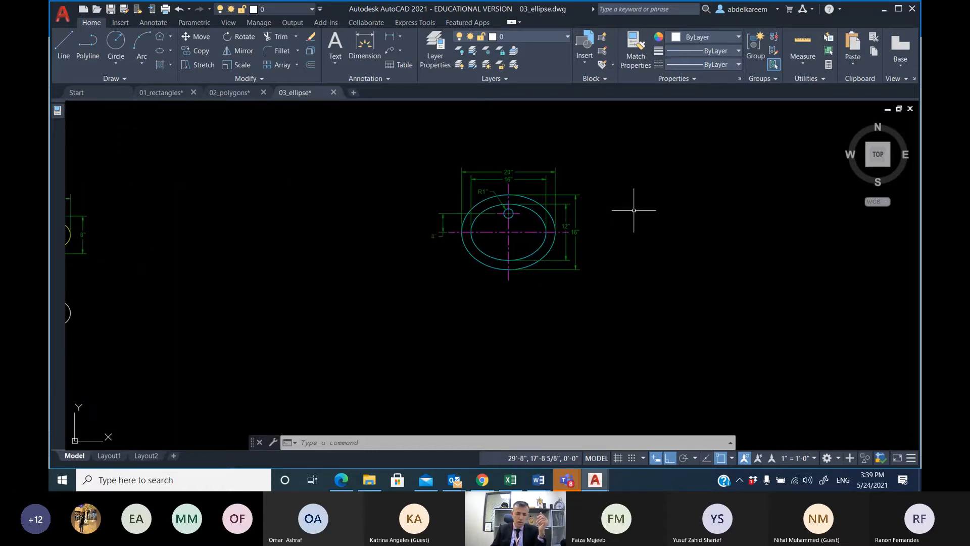
{"action": "scroll", "coordinate": [567, 216], "scroll_direction": "up", "scroll_amount": 3}
{"action": "middle_click_drag", "start_coordinate": [496, 239], "coordinate": [409, 277]}
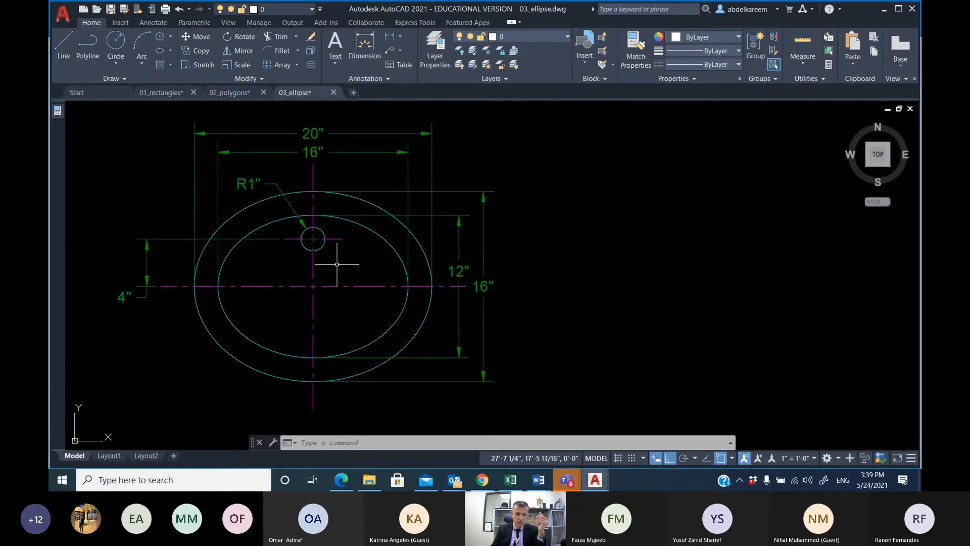
{"action": "mouse_move", "coordinate": [337, 264]}
{"action": "middle_mouse_down"}
{"action": "mouse_move", "coordinate": [385, 262]}
{"action": "mouse_move", "coordinate": [325, 275]}
{"action": "mouse_move", "coordinate": [341, 276]}
{"action": "middle_mouse_up"}
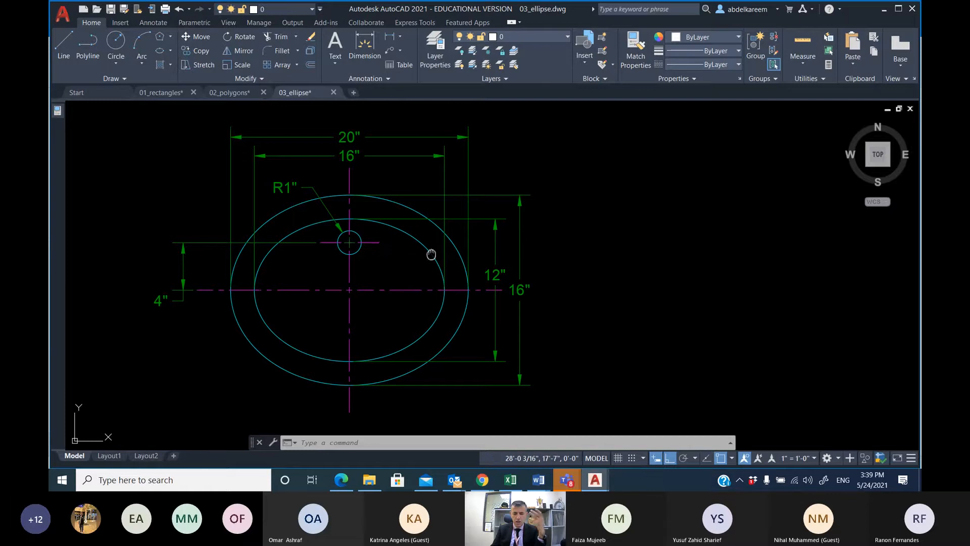
{"action": "middle_click_drag", "start_coordinate": [431, 253], "coordinate": [353, 248]}
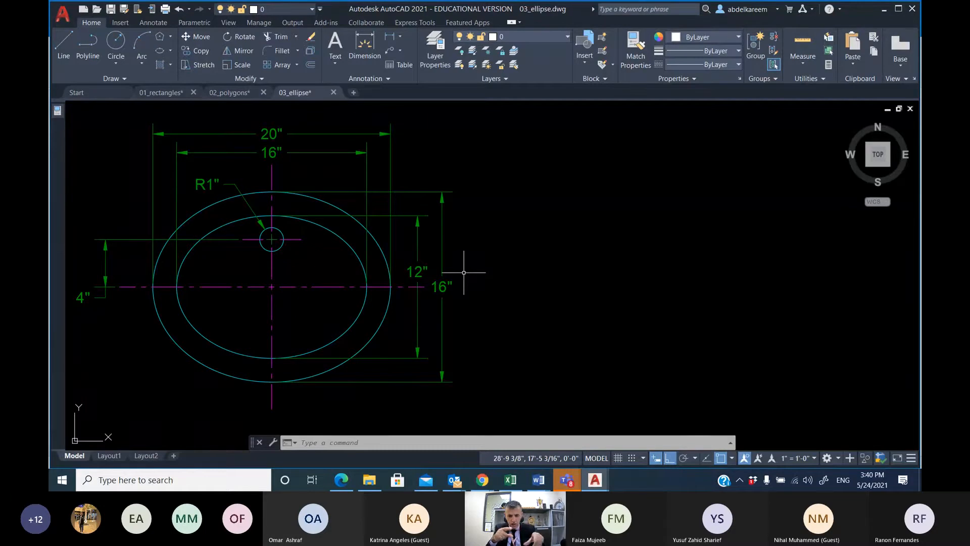
{"action": "left_click", "coordinate": [210, 212]}
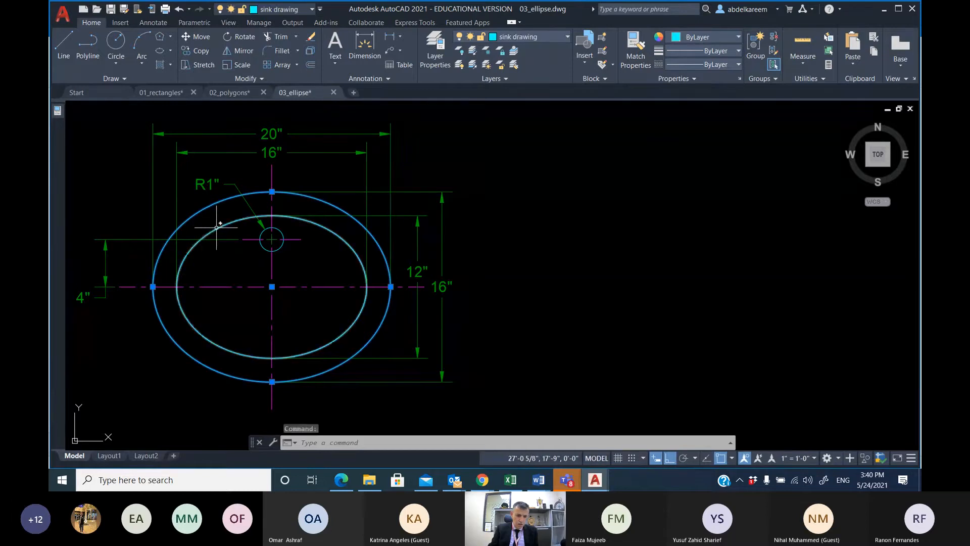
{"action": "left_click", "coordinate": [215, 230]}
{"action": "left_click", "coordinate": [261, 237]}
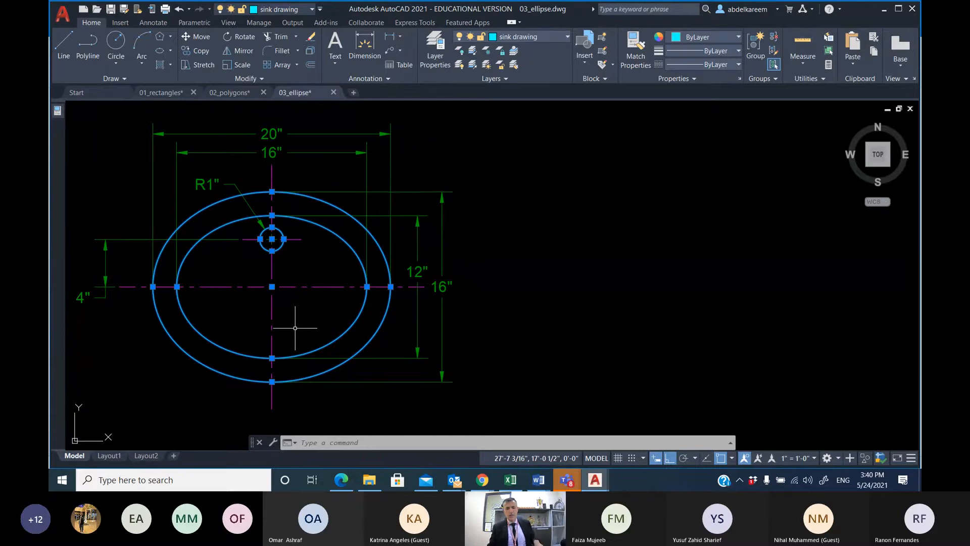
{"action": "middle_click_drag", "start_coordinate": [448, 260], "coordinate": [402, 246]}
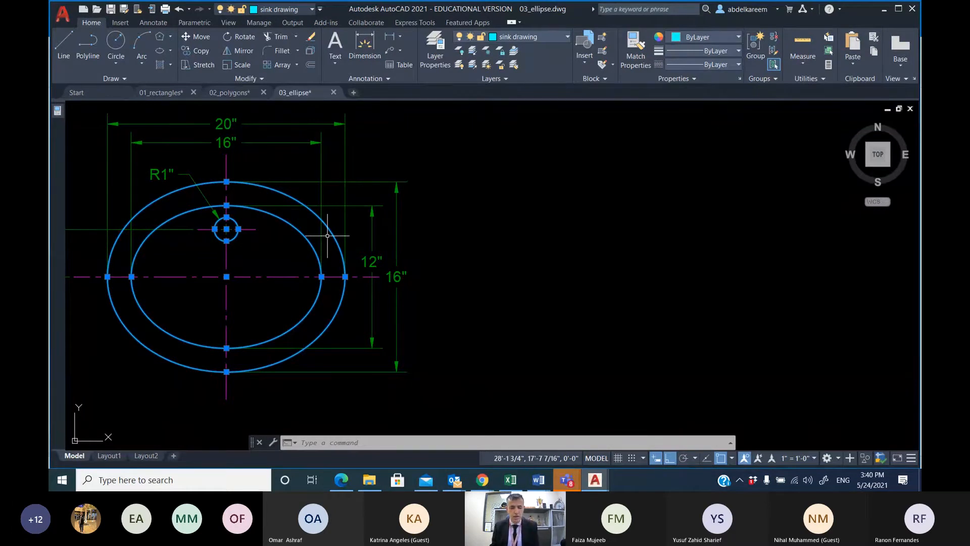
{"action": "key", "text": "Escape"}
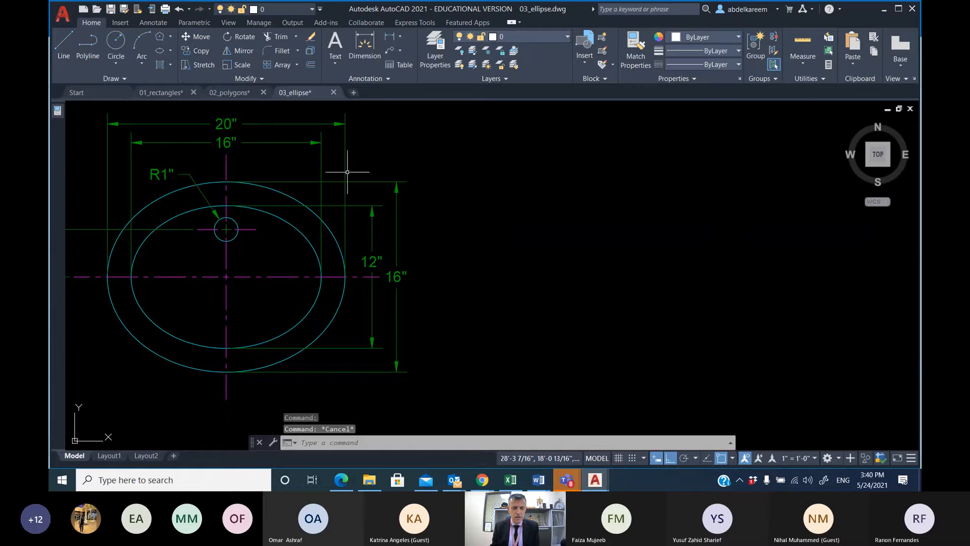
Draw the outer sink ellipse beside the dimensioned example with a 20" horizontal axis and an 8" distance to the other axis.
{"action": "left_click", "coordinate": [159, 51]}
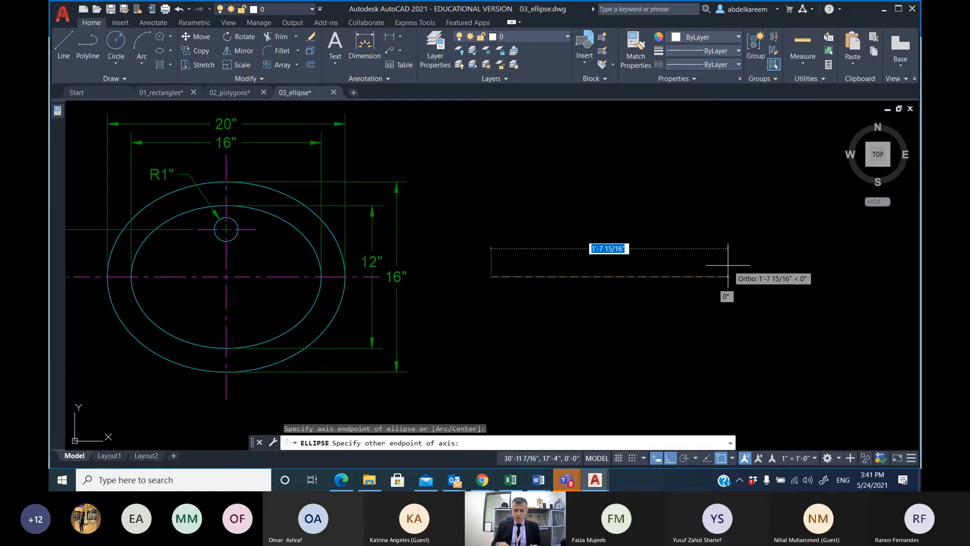
{"action": "type", "text": "20"}
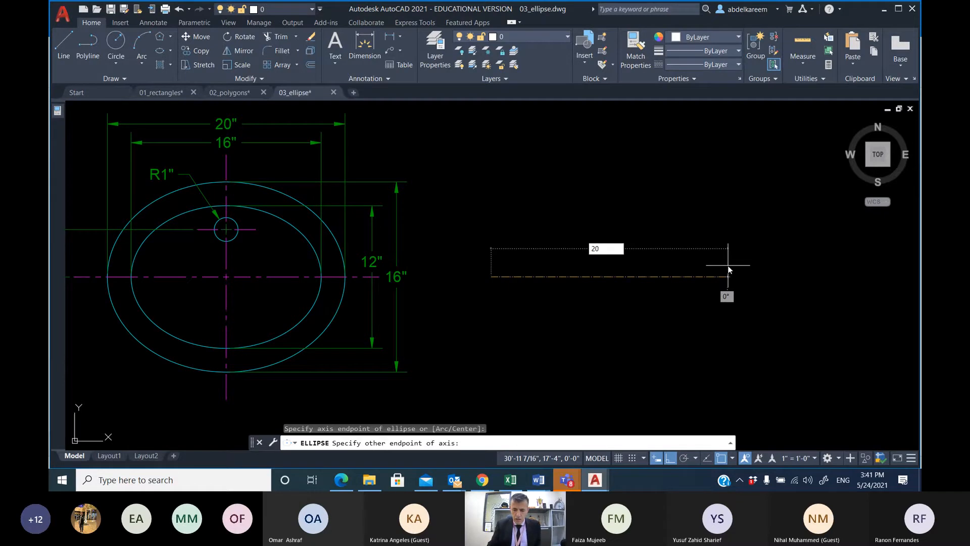
{"action": "key", "text": "Return"}
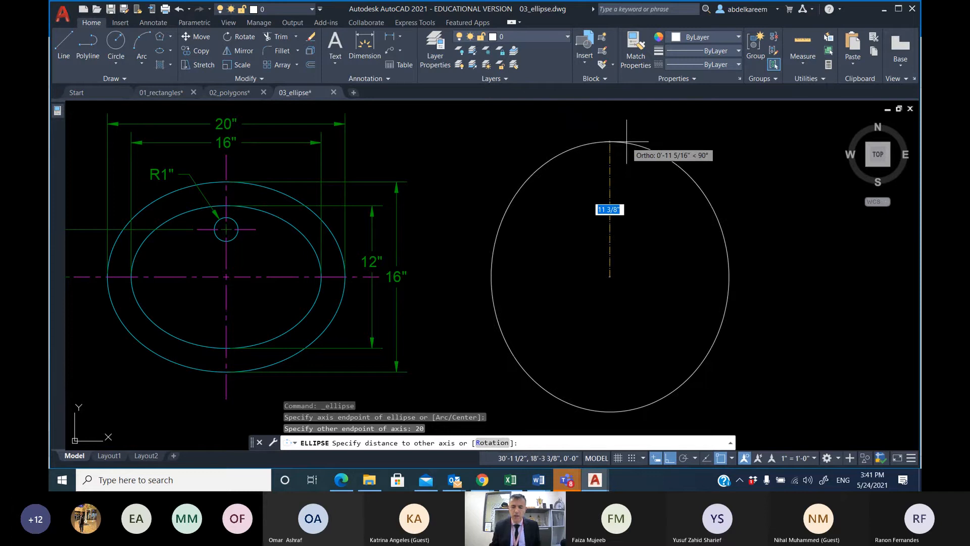
{"action": "type", "text": "8"}
{"action": "key", "text": "Return"}
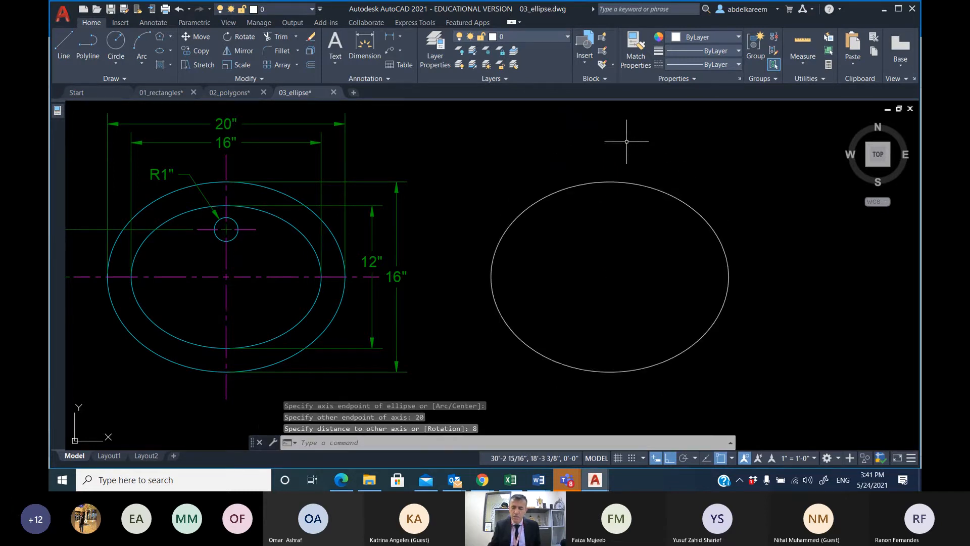
Draw the inner ellipse from the outer ellipse's center, with a 6" vertical half-axis and an 8" horizontal half-axis.
{"action": "scroll", "coordinate": [627, 142], "scroll_direction": "up", "scroll_amount": 2}
{"action": "scroll", "coordinate": [627, 238], "scroll_direction": "down", "scroll_amount": 2}
{"action": "middle_click_drag", "start_coordinate": [628, 238], "coordinate": [701, 199]}
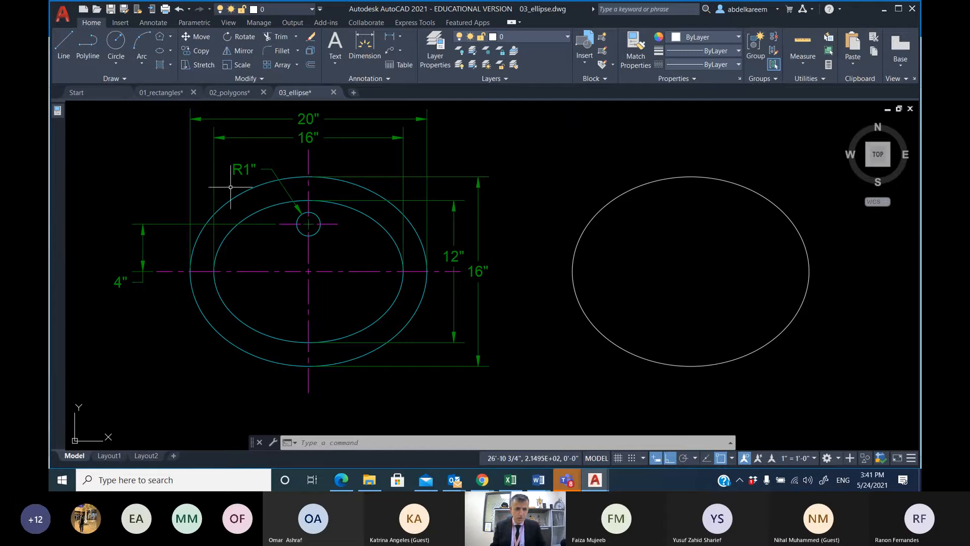
{"action": "left_click", "coordinate": [171, 51]}
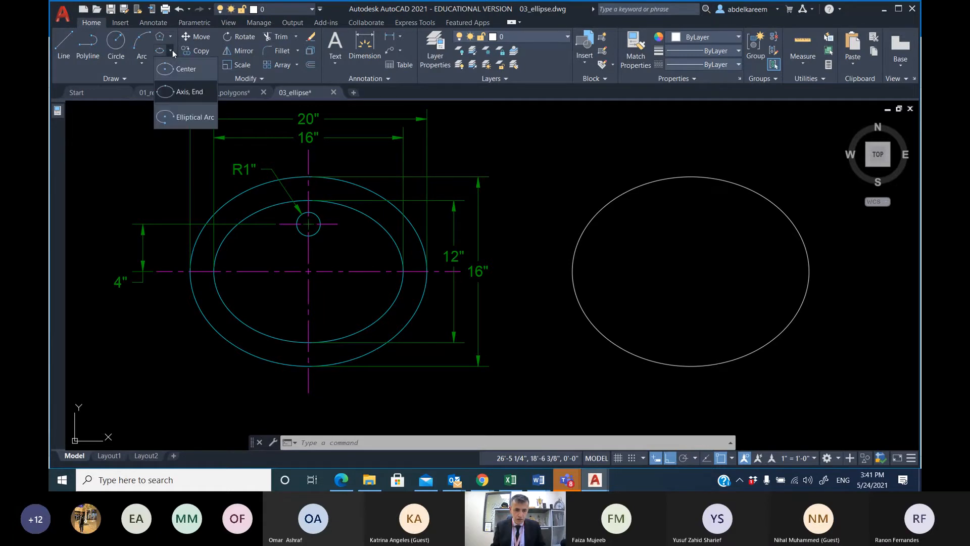
{"action": "left_click", "coordinate": [169, 71]}
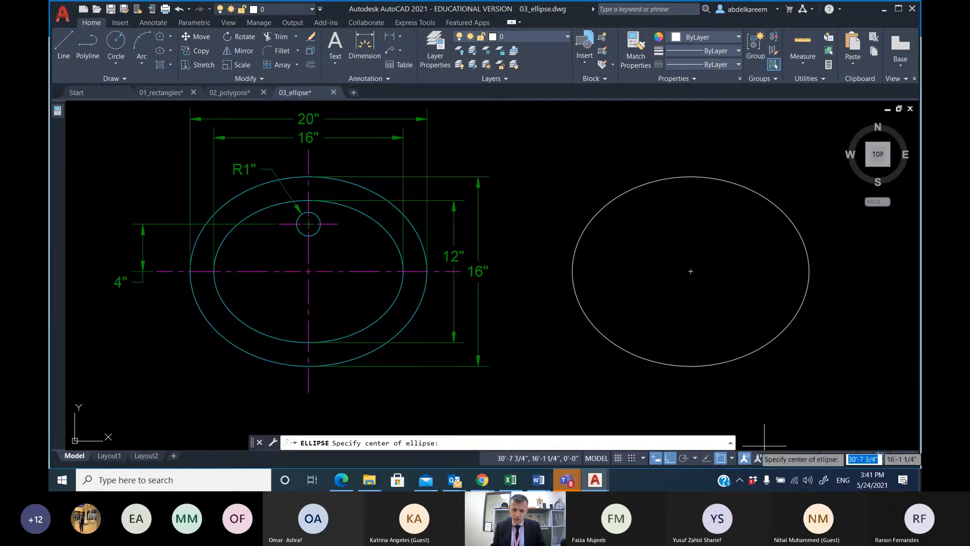
{"action": "left_click", "coordinate": [733, 458]}
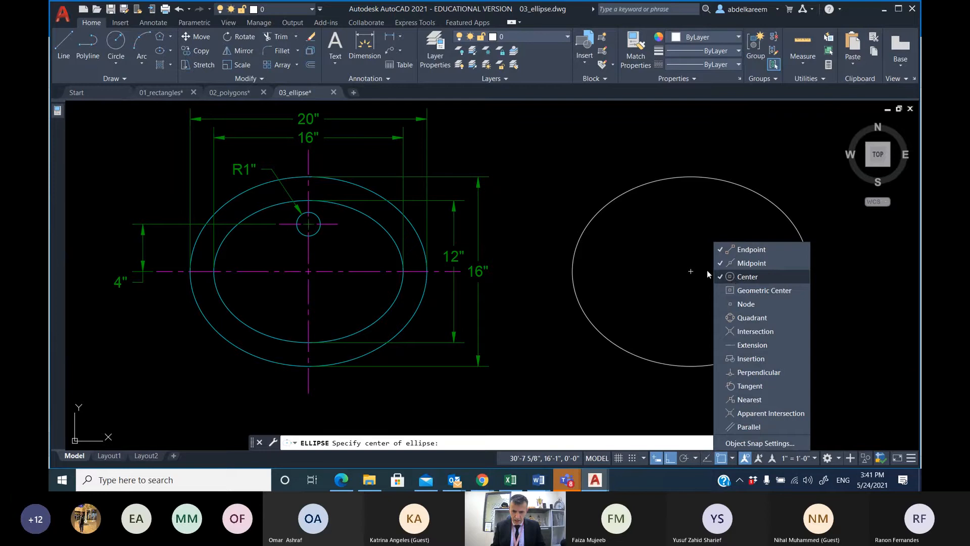
{"action": "left_click", "coordinate": [708, 179]}
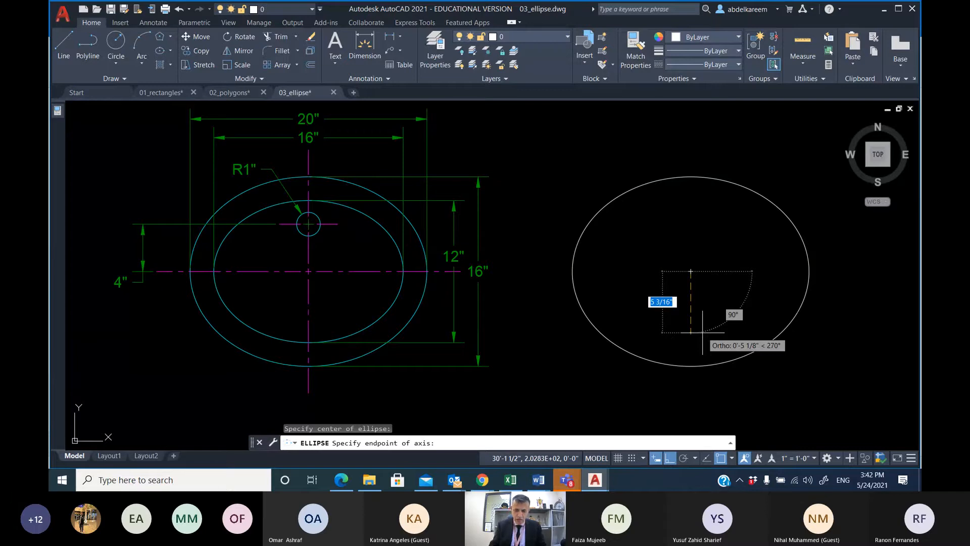
{"action": "type", "text": "6"}
{"action": "key", "text": "Return"}
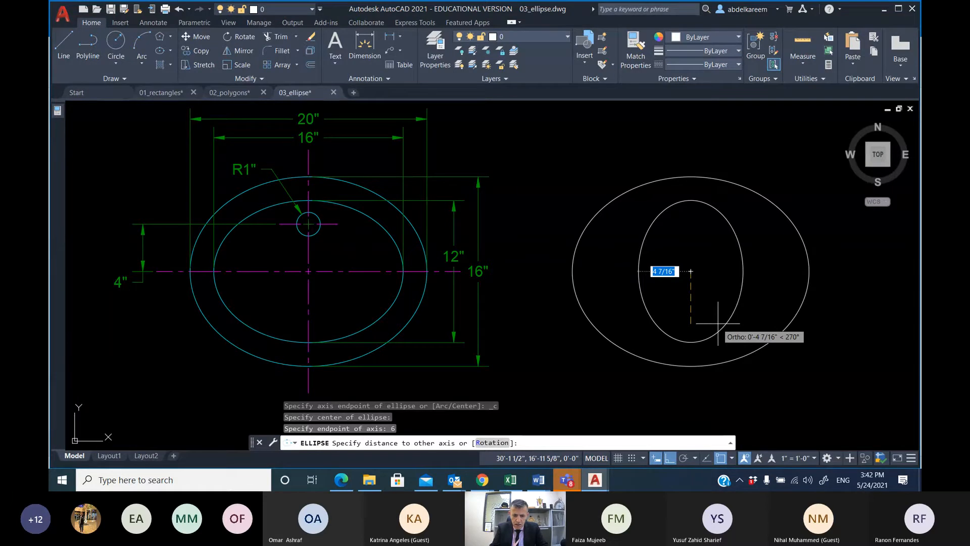
{"action": "type", "text": "8"}
{"action": "key", "text": "Return"}
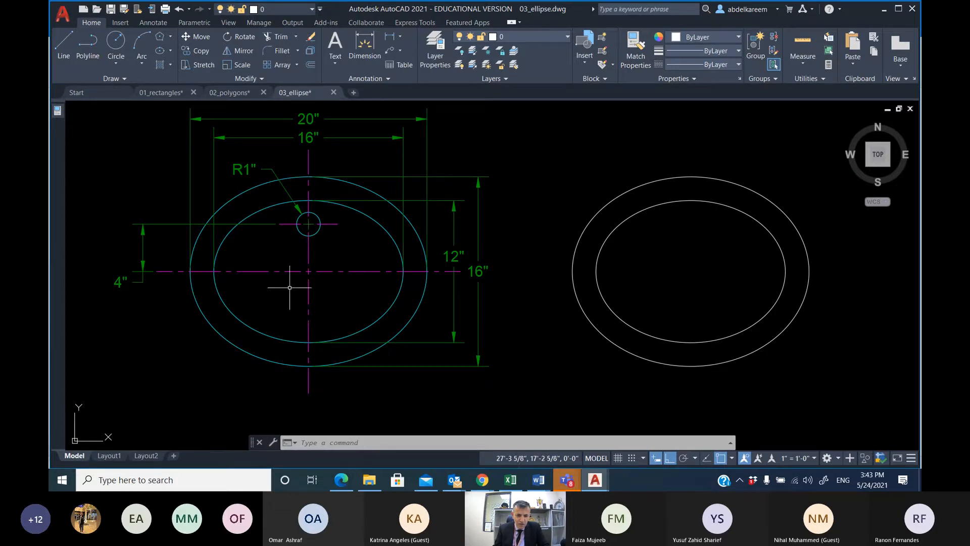
{"action": "left_click", "coordinate": [115, 50]}
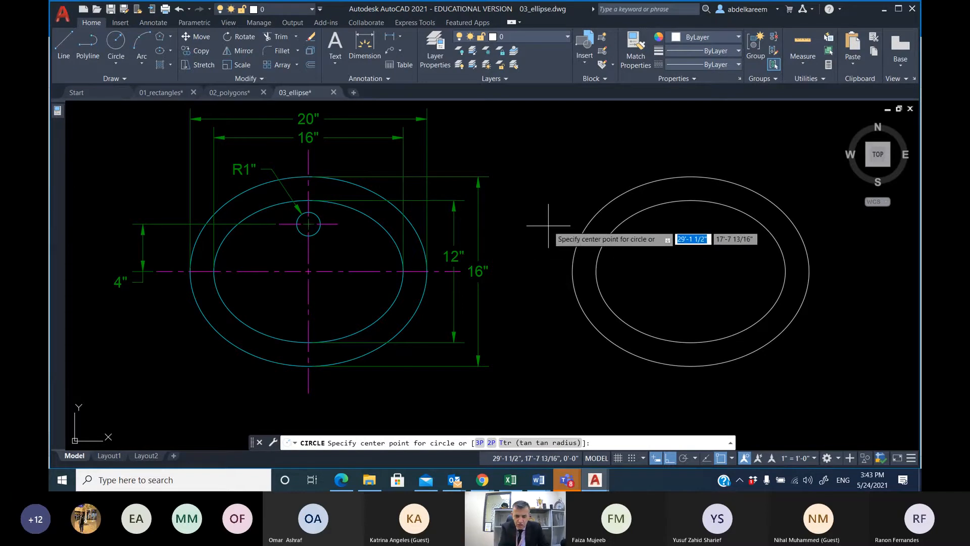
{"action": "type", "text": "tk"}
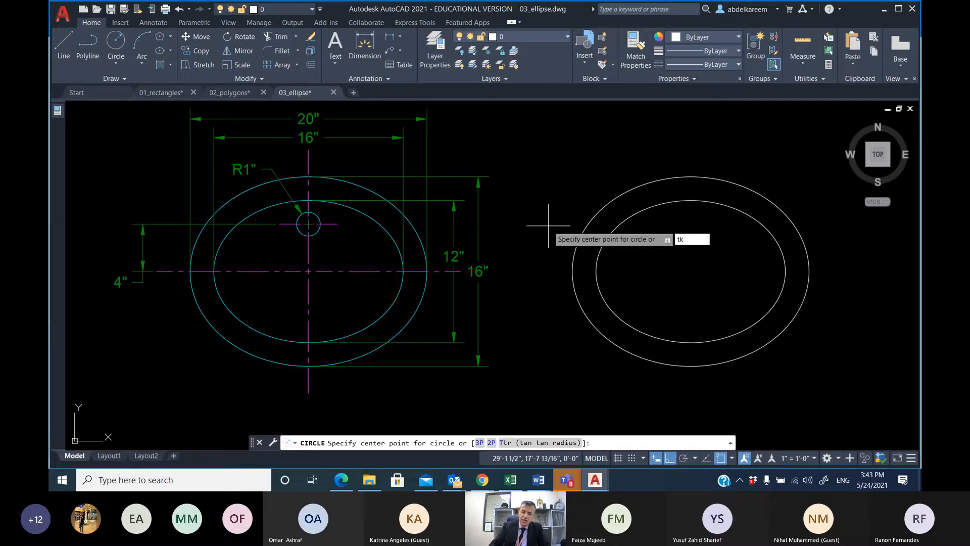
{"action": "key", "text": "Return"}
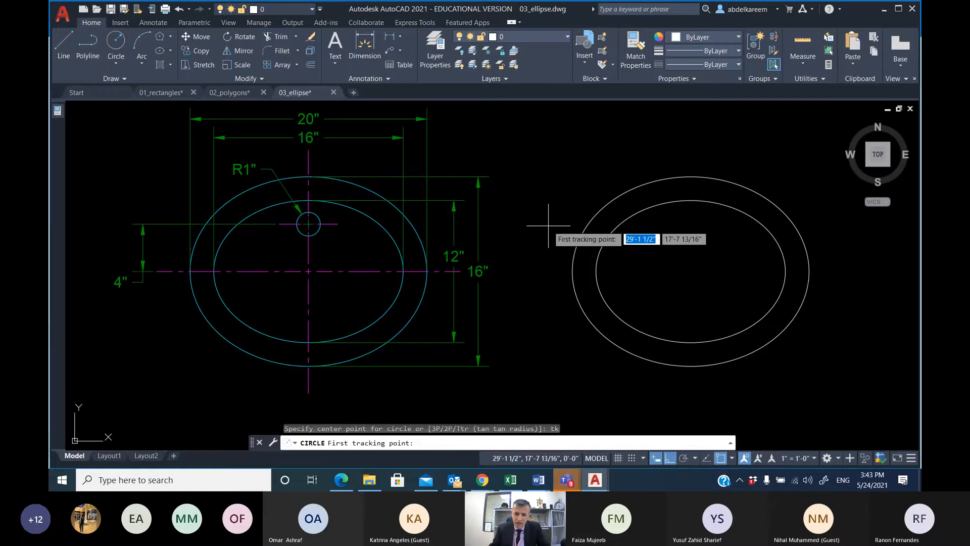
{"action": "left_click", "coordinate": [704, 337]}
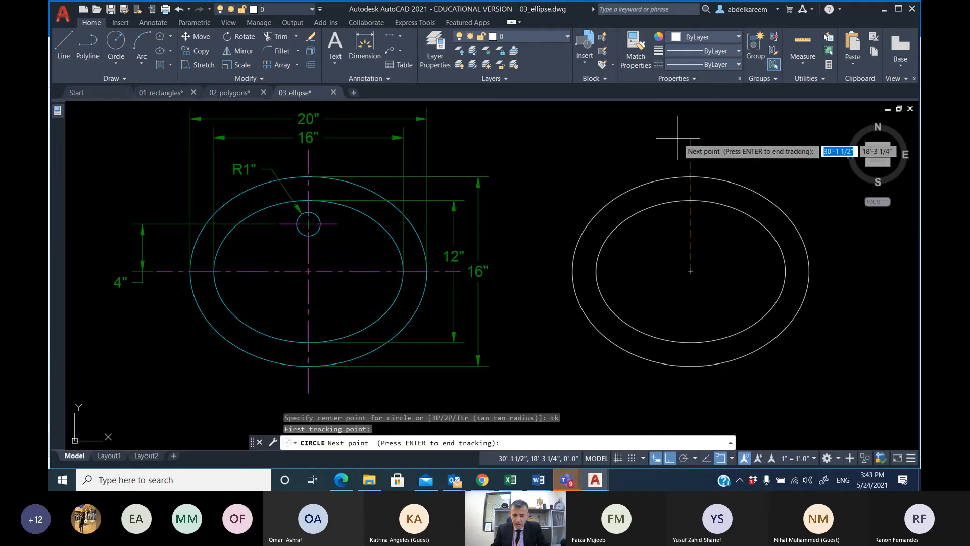
{"action": "key", "text": "Escape"}
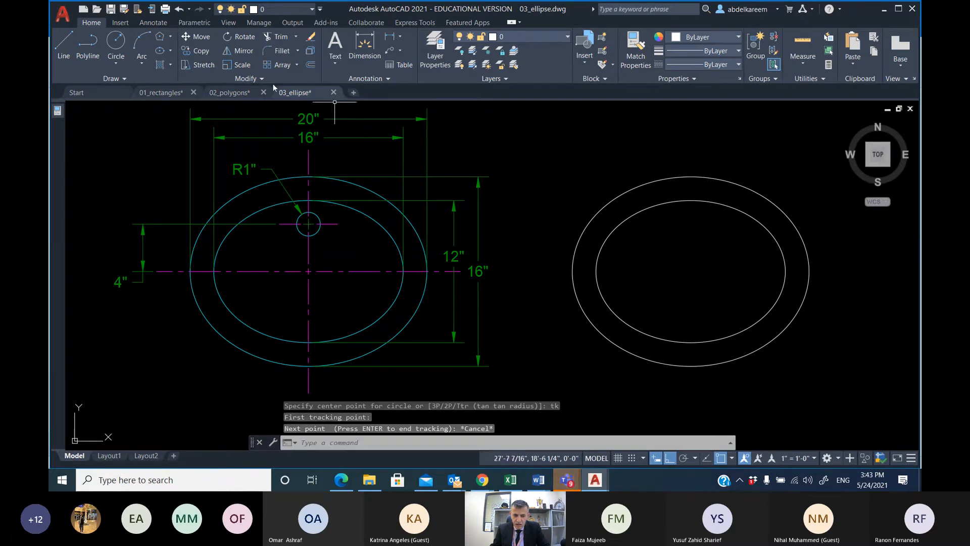
Draw a circle of radius 1" centered 4" above the ellipses' common center, locating its center with TK tracking.
{"action": "left_click", "coordinate": [116, 41]}
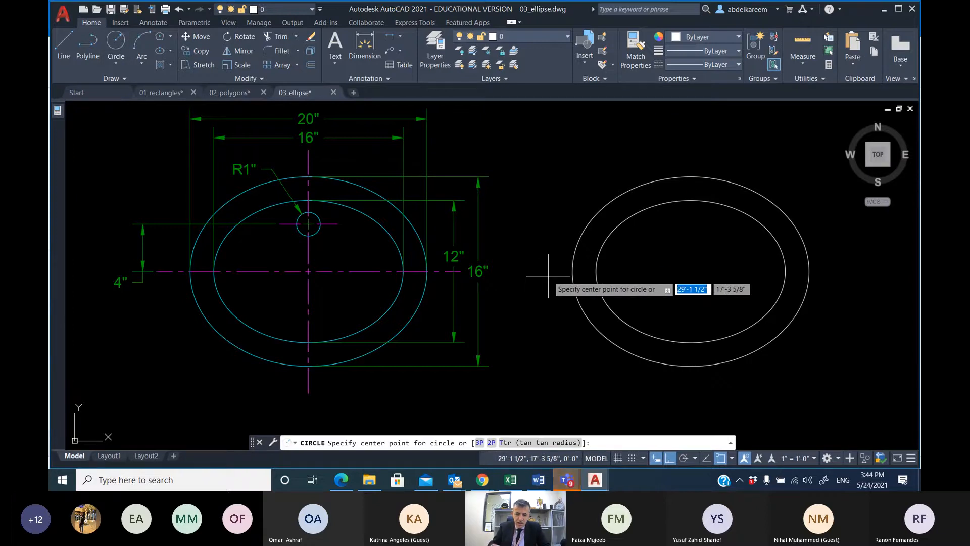
{"action": "type", "text": "tk"}
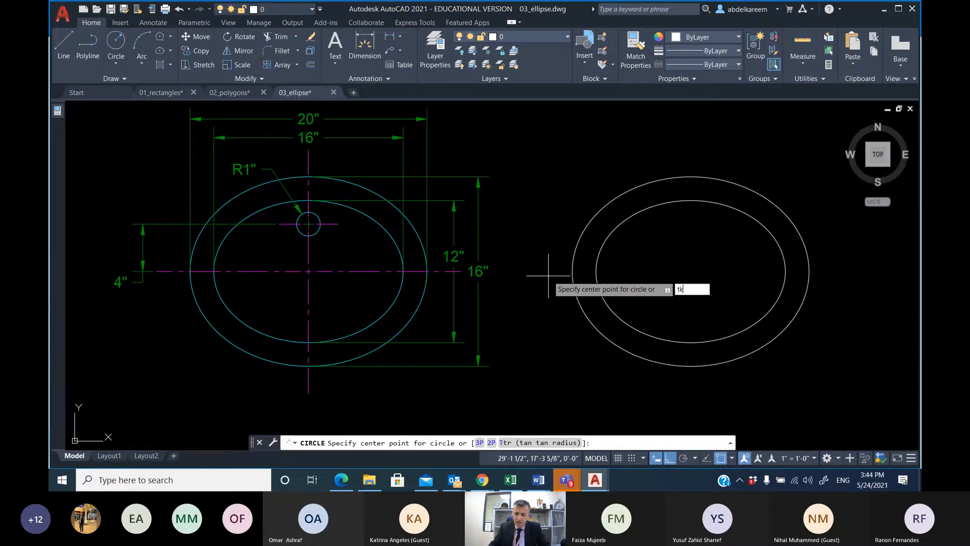
{"action": "key", "text": "Return"}
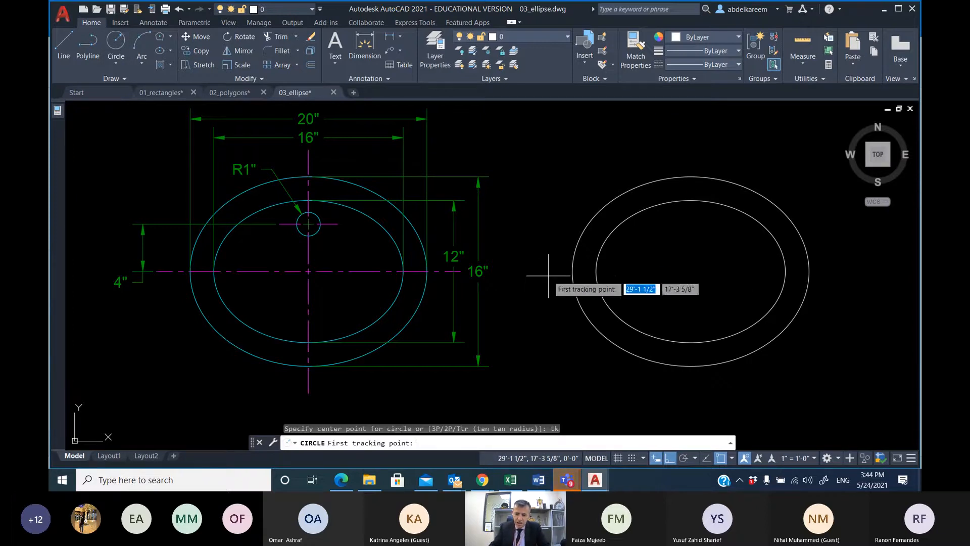
{"action": "left_click", "coordinate": [710, 338]}
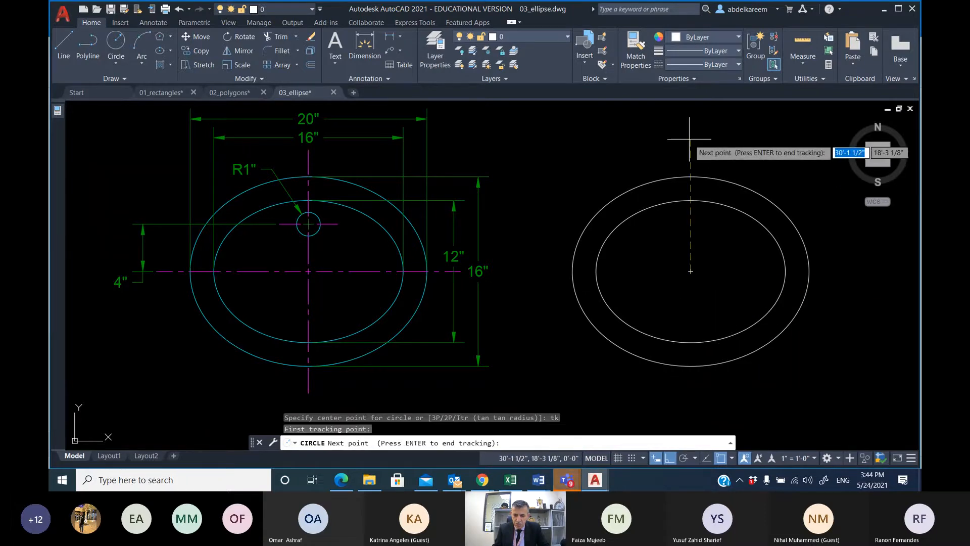
{"action": "type", "text": "4"}
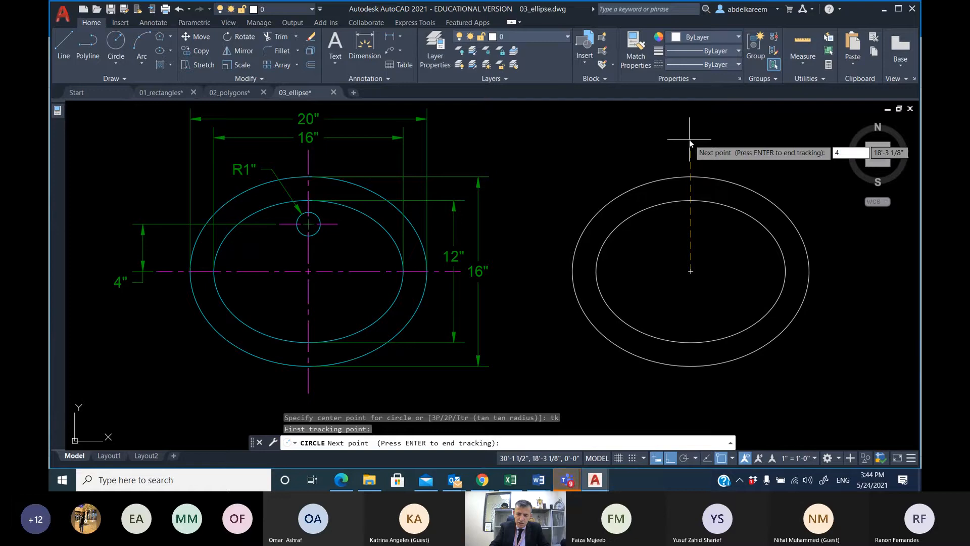
{"action": "key", "text": "Return"}
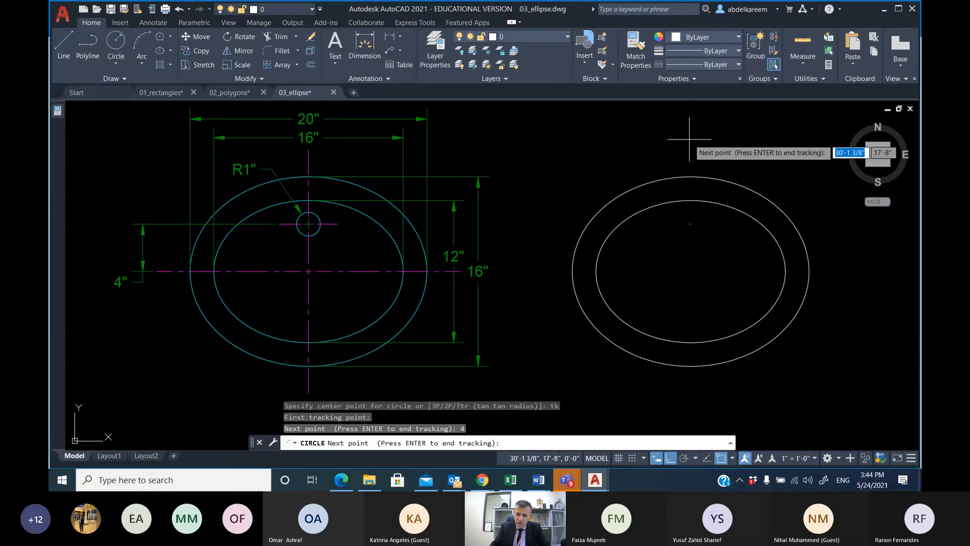
{"action": "key", "text": "Return"}
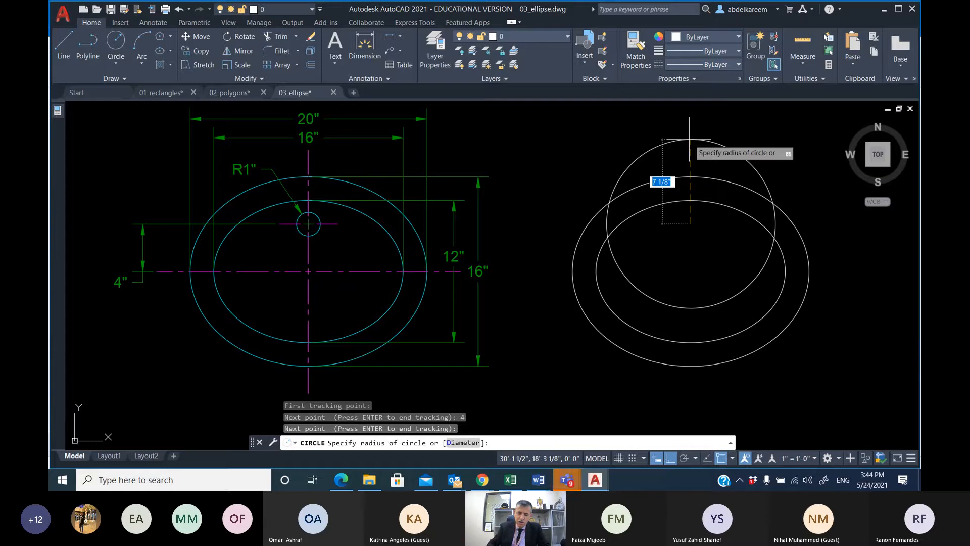
{"action": "type", "text": "1"}
{"action": "key", "text": "Return"}
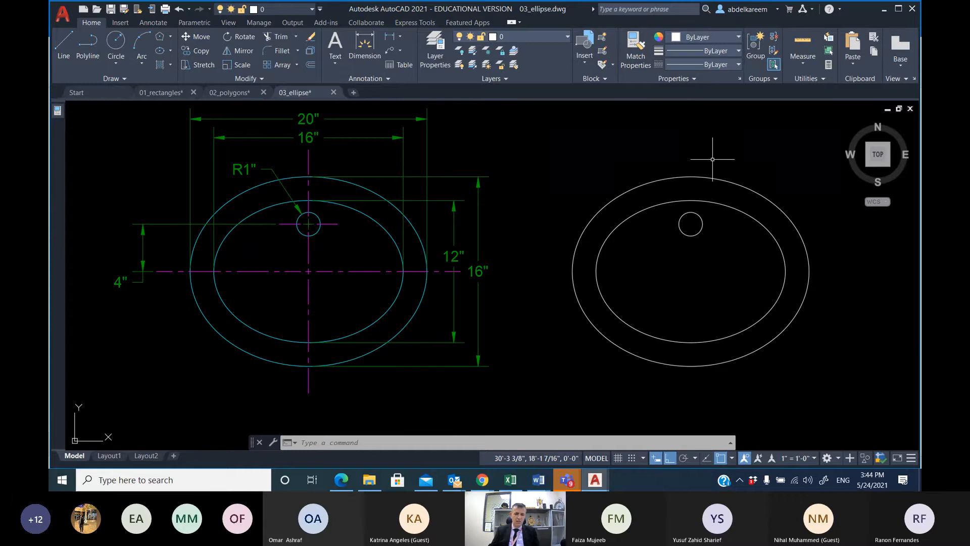
Delete the undimensioned sink copy: both concentric ellipses and the small circle beside the dimensioned example.
{"action": "scroll", "coordinate": [678, 229], "scroll_direction": "down", "scroll_amount": 1}
{"action": "mouse_move", "coordinate": [677, 231]}
{"action": "middle_mouse_down"}
{"action": "mouse_move", "coordinate": [538, 233]}
{"action": "mouse_move", "coordinate": [624, 260]}
{"action": "middle_mouse_up"}
{"action": "scroll", "coordinate": [574, 256], "scroll_direction": "down", "scroll_amount": 2}
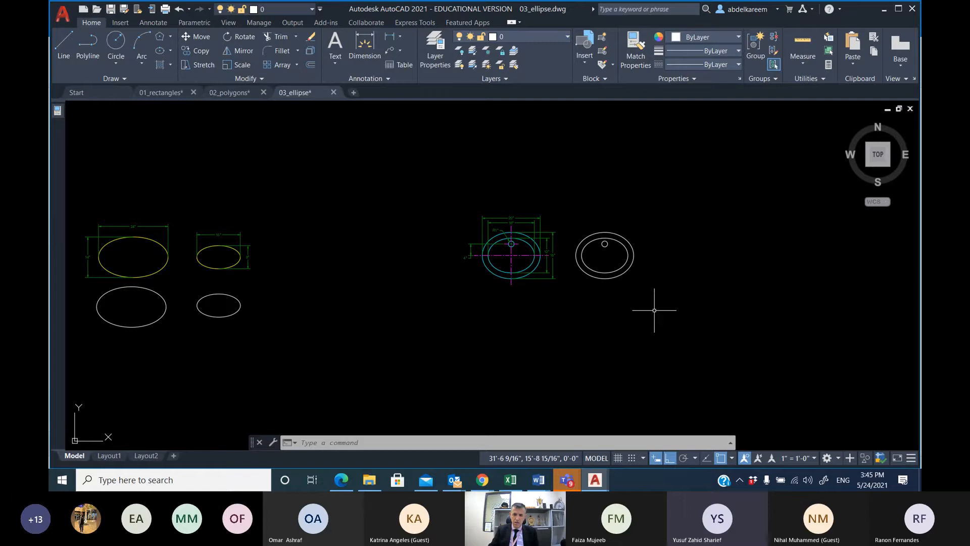
{"action": "scroll", "coordinate": [600, 246], "scroll_direction": "up", "scroll_amount": 4}
{"action": "scroll", "coordinate": [719, 274], "scroll_direction": "up", "scroll_amount": 2}
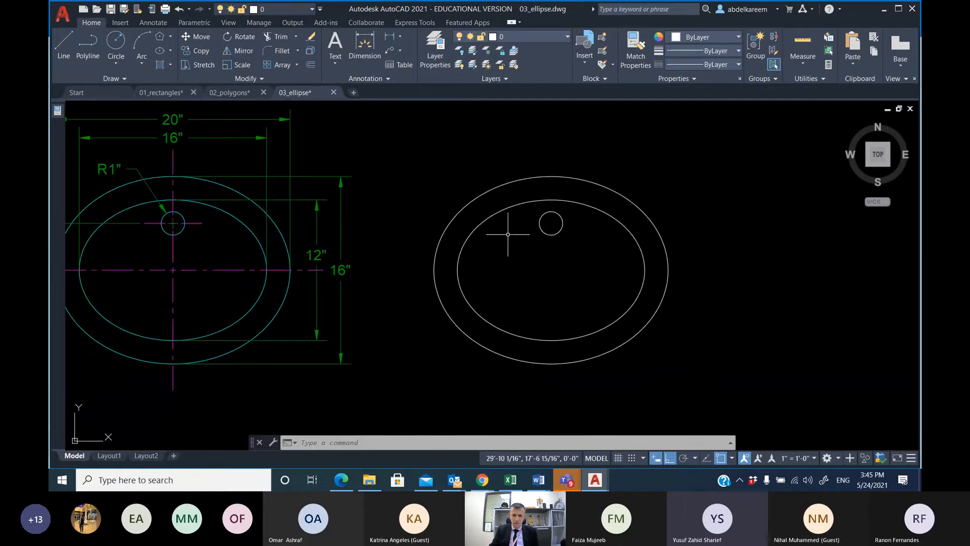
{"action": "left_click", "coordinate": [709, 348]}
{"action": "left_click", "coordinate": [486, 211]}
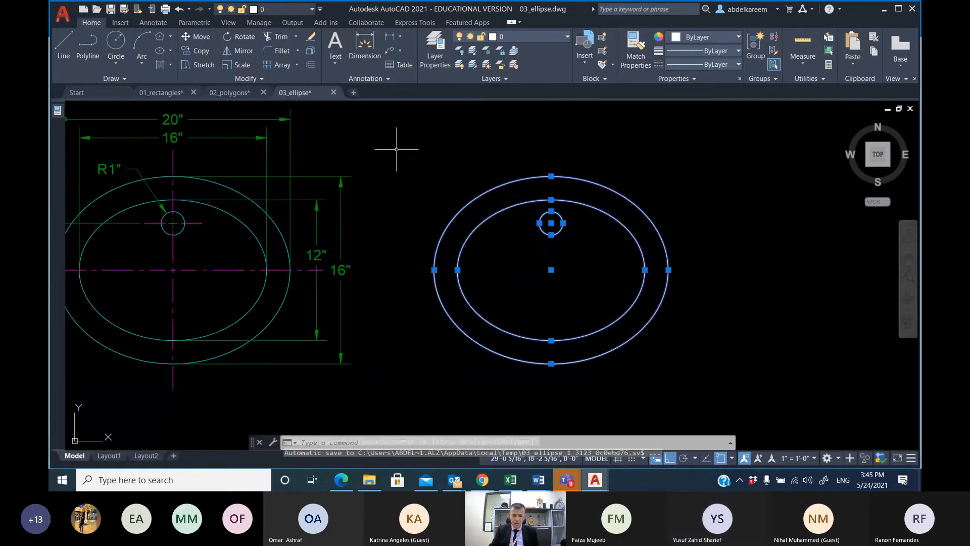
{"action": "key", "text": "Delete"}
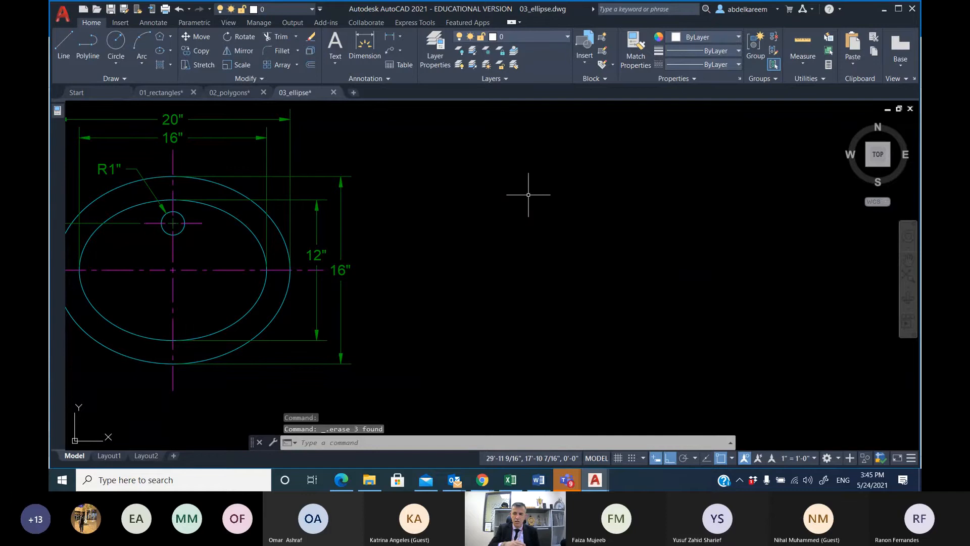
Draw the outer sink ellipse by its center beside the dimensioned example, with a 10" horizontal half-axis and an 8" vertical half-axis.
{"action": "middle_click_drag", "start_coordinate": [215, 176], "coordinate": [244, 177]}
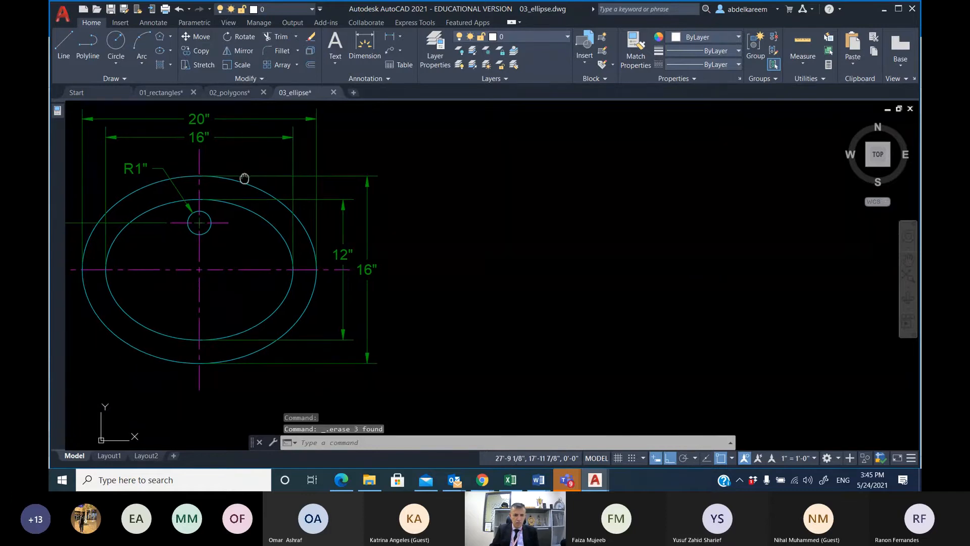
{"action": "left_click", "coordinate": [171, 51]}
{"action": "left_click", "coordinate": [182, 69]}
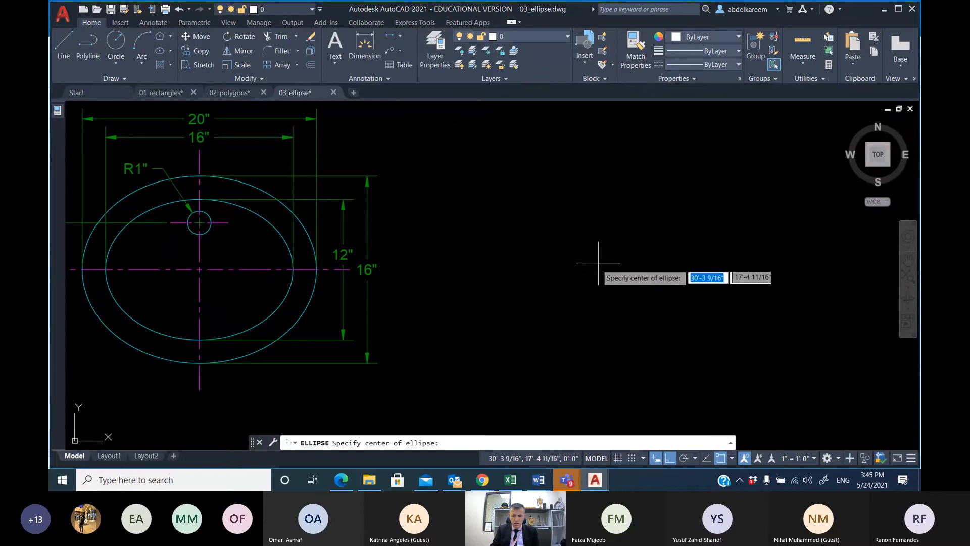
{"action": "left_click", "coordinate": [629, 263]}
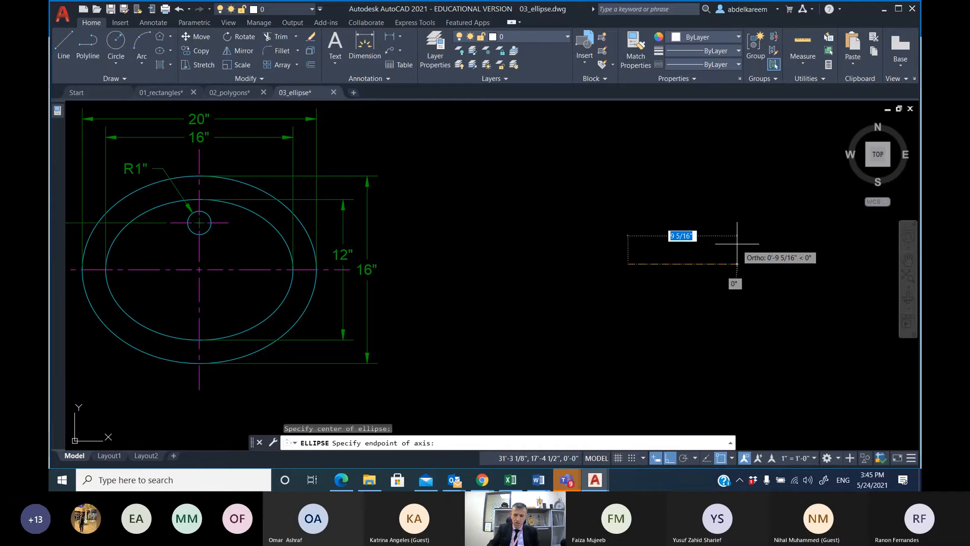
{"action": "type", "text": "10"}
{"action": "key", "text": "Return"}
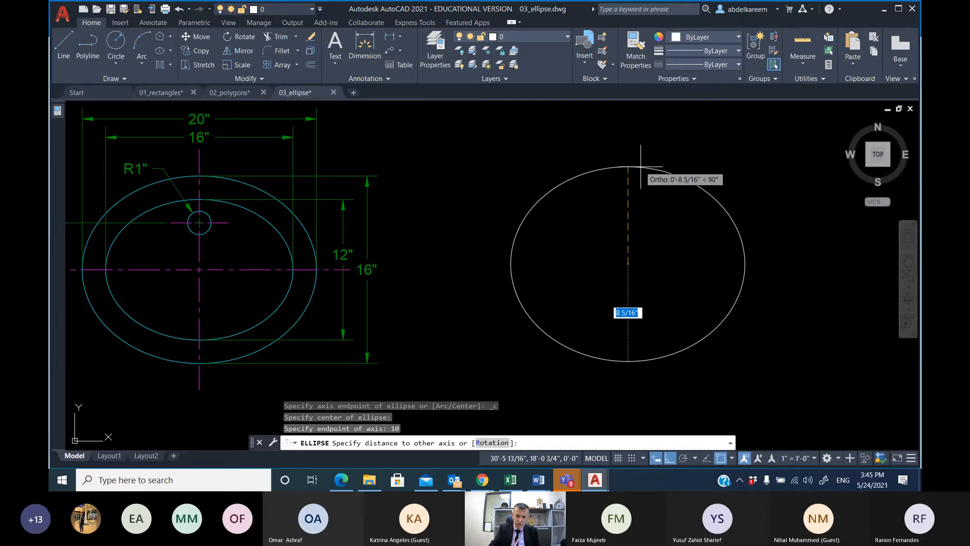
{"action": "type", "text": "8"}
{"action": "key", "text": "Return"}
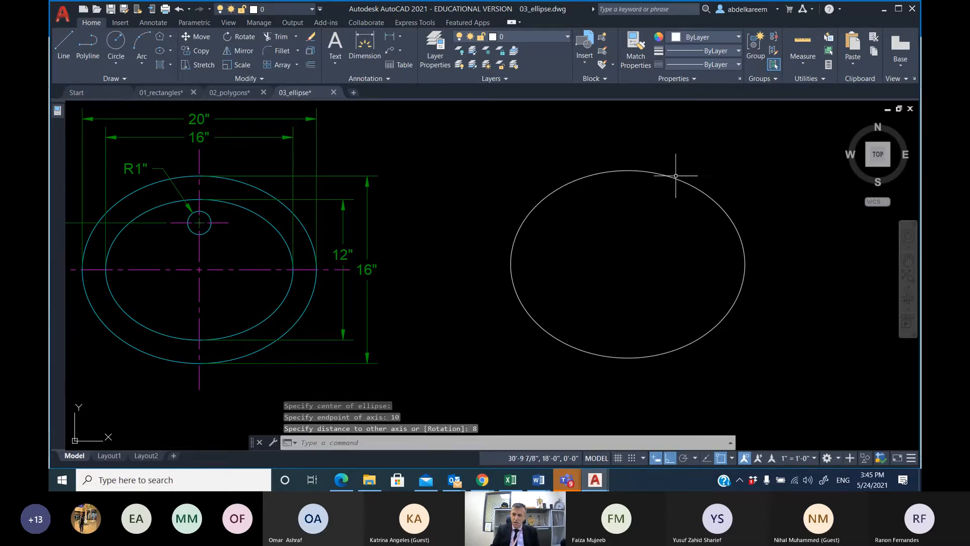
{"action": "right_click", "coordinate": [449, 182]}
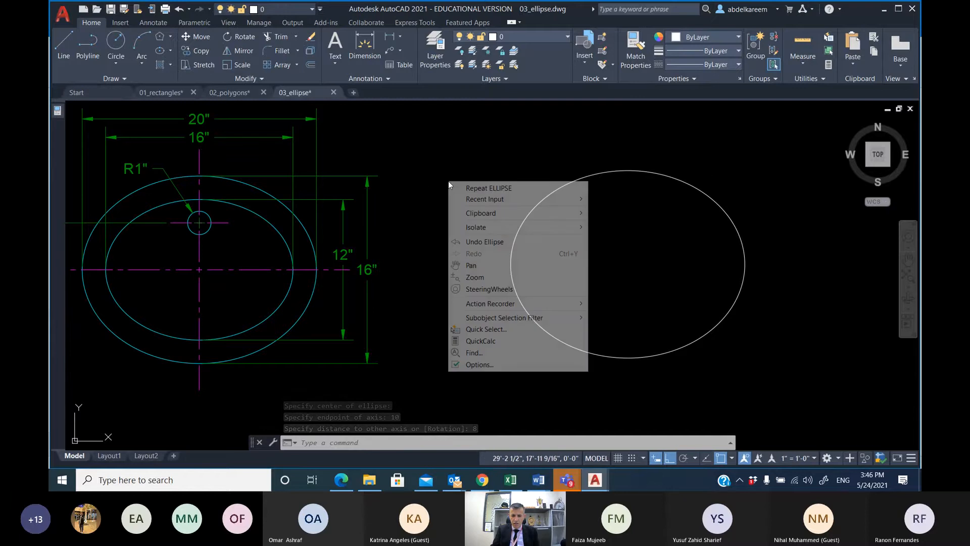
{"action": "left_click", "coordinate": [478, 189]}
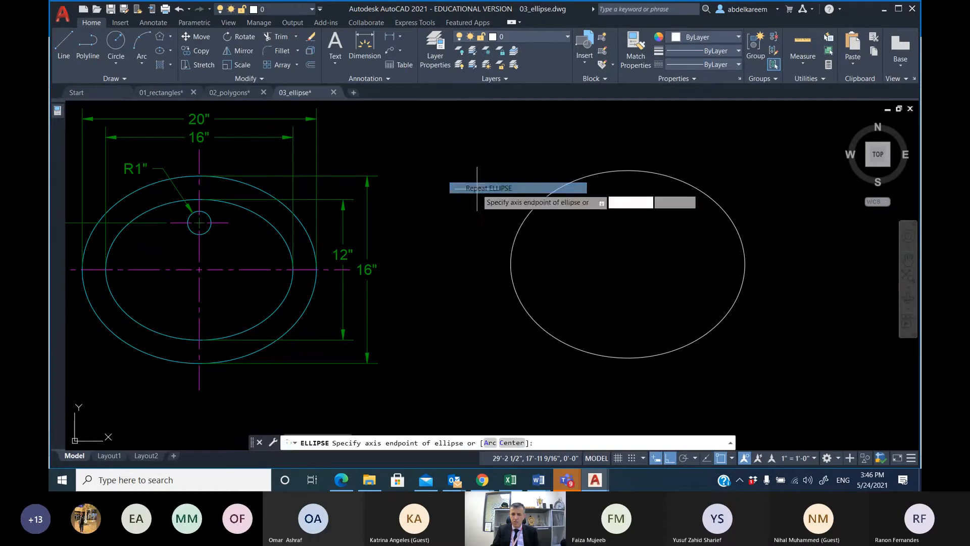
{"action": "left_click", "coordinate": [687, 180]}
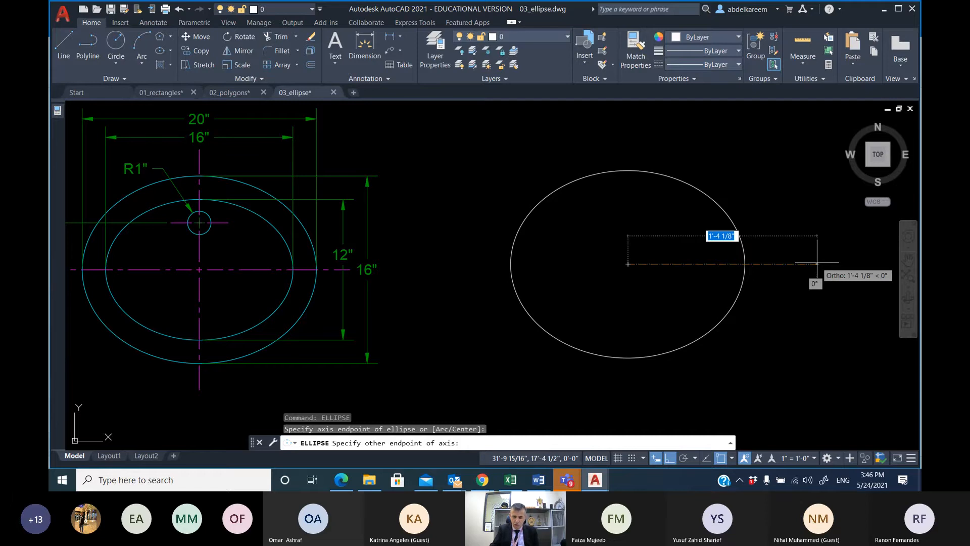
{"action": "type", "text": "8"}
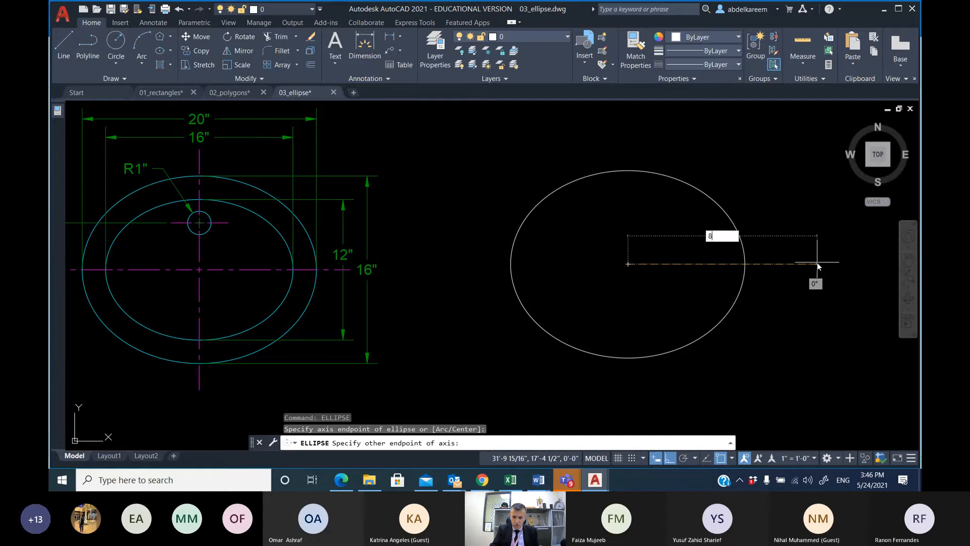
{"action": "key", "text": "Return"}
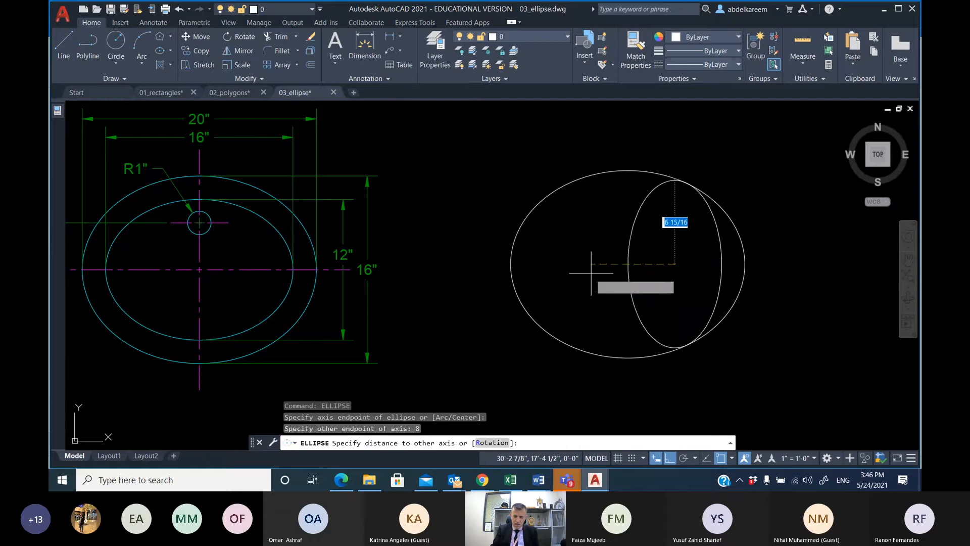
{"action": "key", "text": "Escape"}
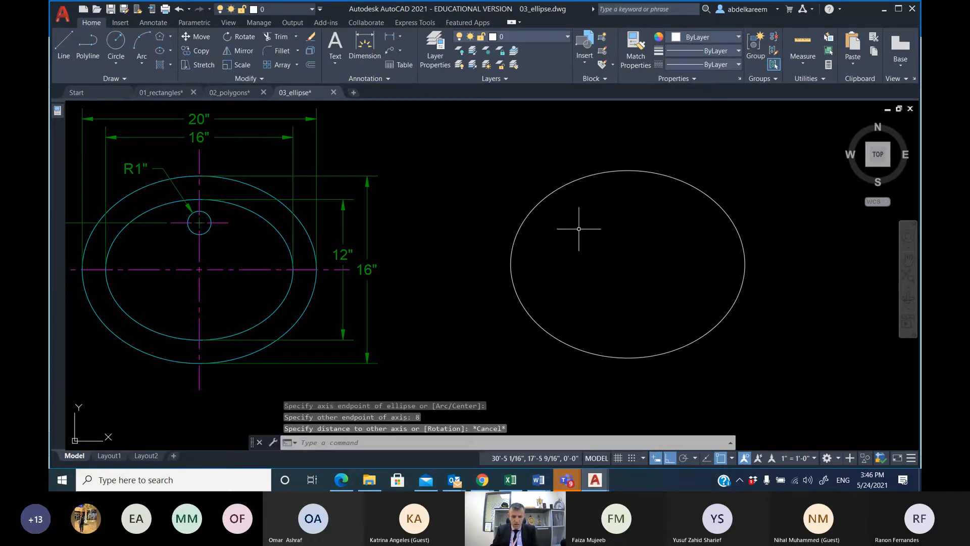
Draw the inner ellipse by its center from the outer ellipse's center, with an 8" horizontal and a 6" vertical half-axis.
{"action": "left_click", "coordinate": [160, 51]}
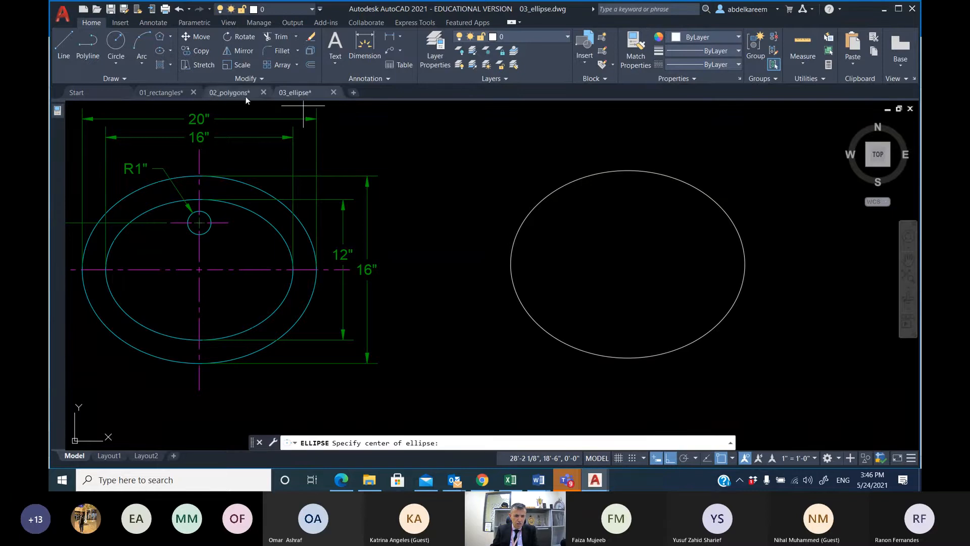
{"action": "left_click", "coordinate": [628, 264]}
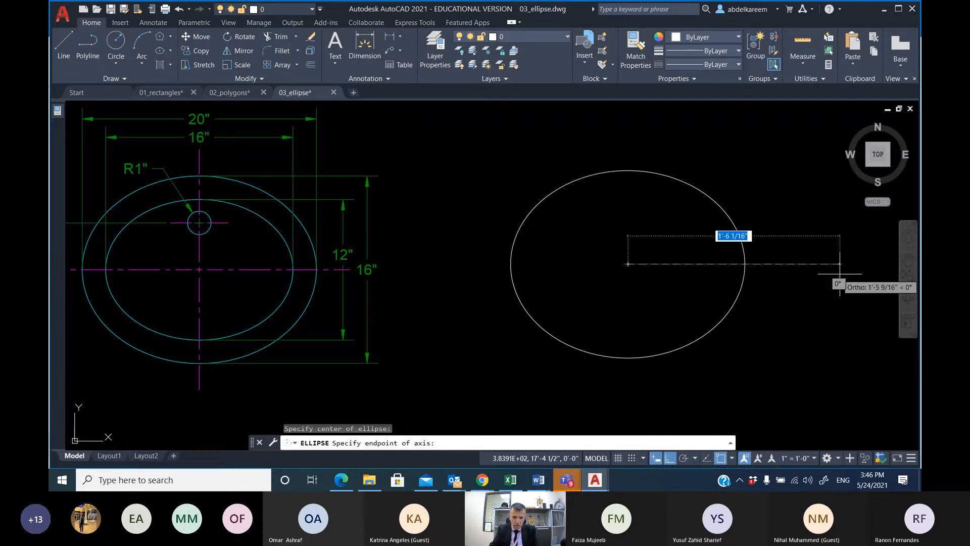
{"action": "type", "text": "8"}
{"action": "key", "text": "Return"}
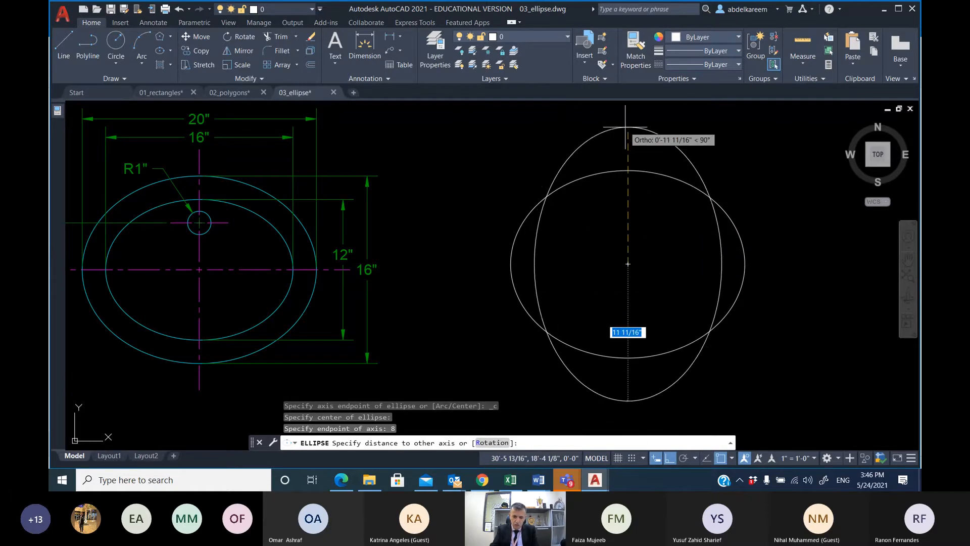
{"action": "type", "text": "6"}
{"action": "key", "text": "Return"}
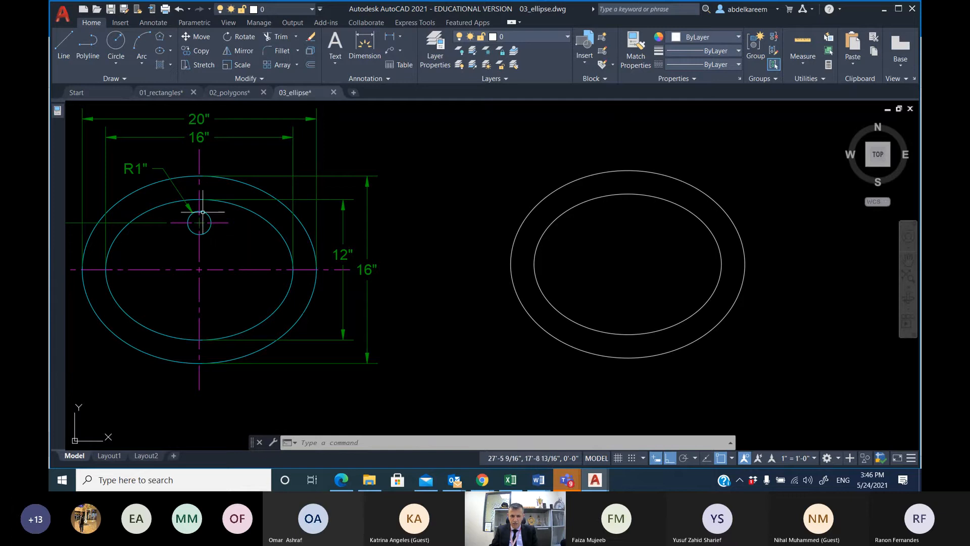
Draw a 4" vertical construction line upward from the common center of the new ellipses.
{"action": "mouse_move", "coordinate": [206, 219]}
{"action": "middle_mouse_down"}
{"action": "mouse_move", "coordinate": [249, 221]}
{"action": "mouse_move", "coordinate": [254, 238]}
{"action": "mouse_move", "coordinate": [297, 242]}
{"action": "mouse_move", "coordinate": [307, 260]}
{"action": "mouse_move", "coordinate": [277, 203]}
{"action": "mouse_move", "coordinate": [288, 227]}
{"action": "mouse_move", "coordinate": [361, 226]}
{"action": "middle_mouse_up"}
{"action": "scroll", "coordinate": [283, 230], "scroll_direction": "up", "scroll_amount": 5}
{"action": "scroll", "coordinate": [281, 230], "scroll_direction": "down", "scroll_amount": 5}
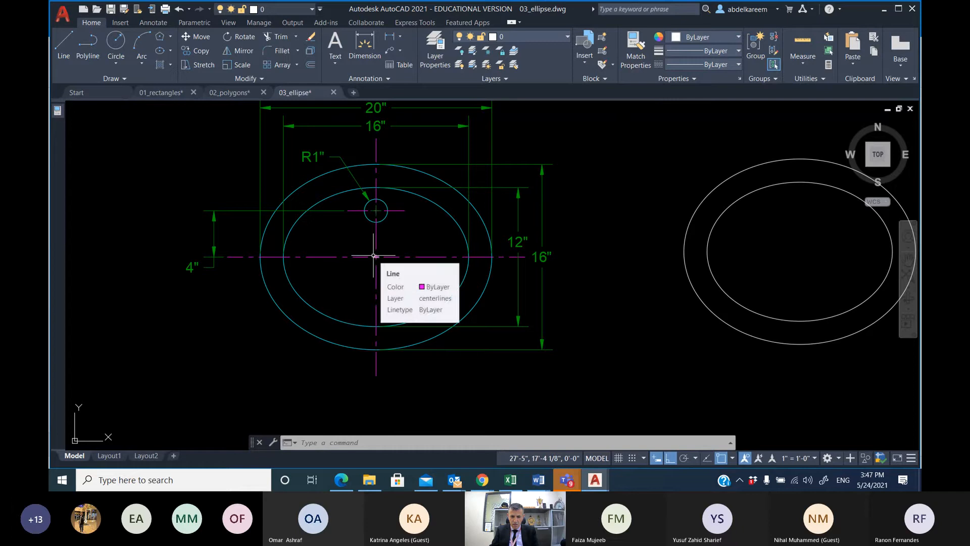
{"action": "middle_click_drag", "start_coordinate": [689, 235], "coordinate": [454, 253]}
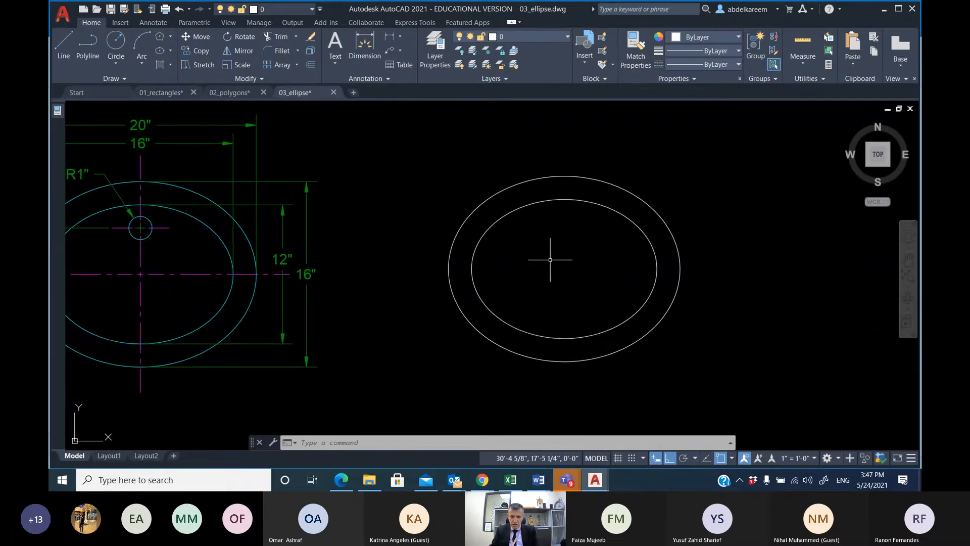
{"action": "middle_click_drag", "start_coordinate": [86, 271], "coordinate": [253, 281]}
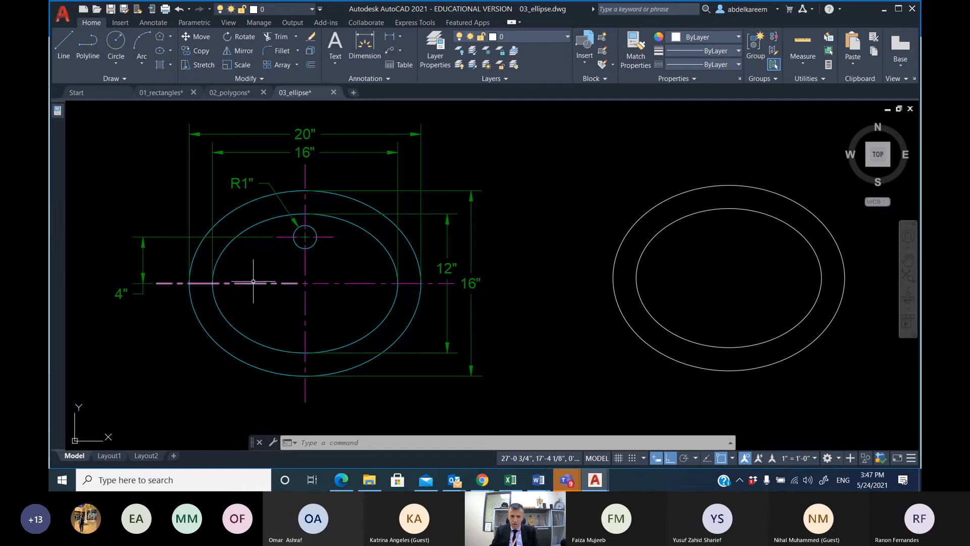
{"action": "left_click", "coordinate": [66, 40]}
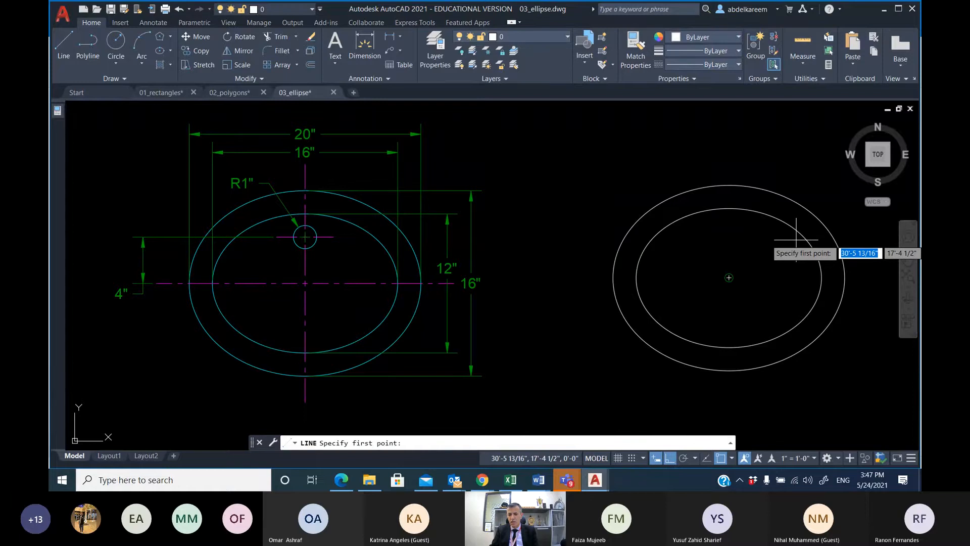
{"action": "left_click", "coordinate": [729, 278]}
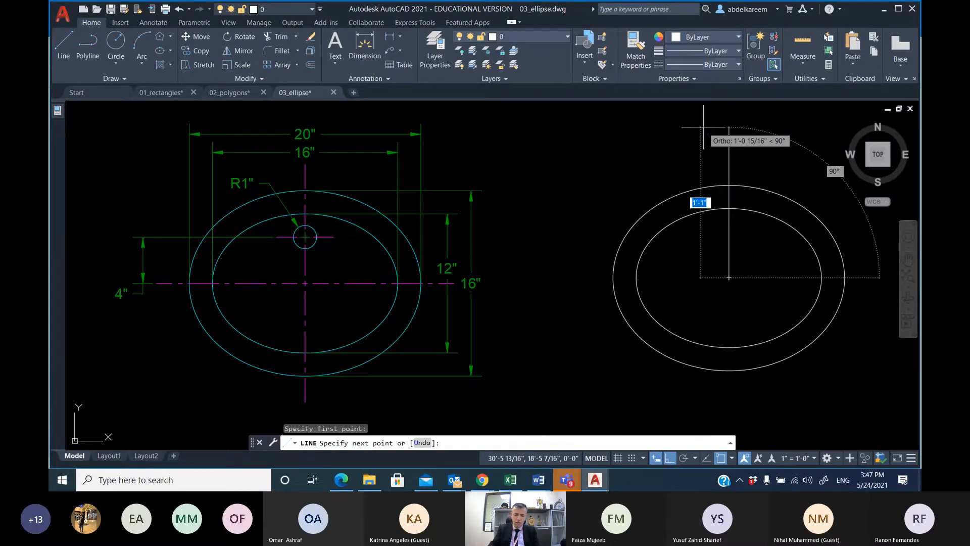
{"action": "type", "text": "4"}
{"action": "key", "text": "Return"}
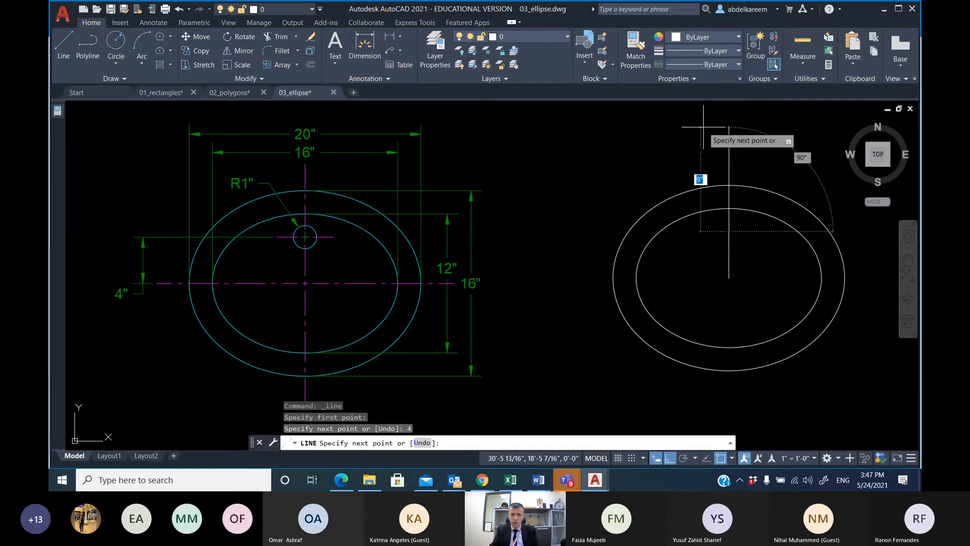
{"action": "key", "text": "Return"}
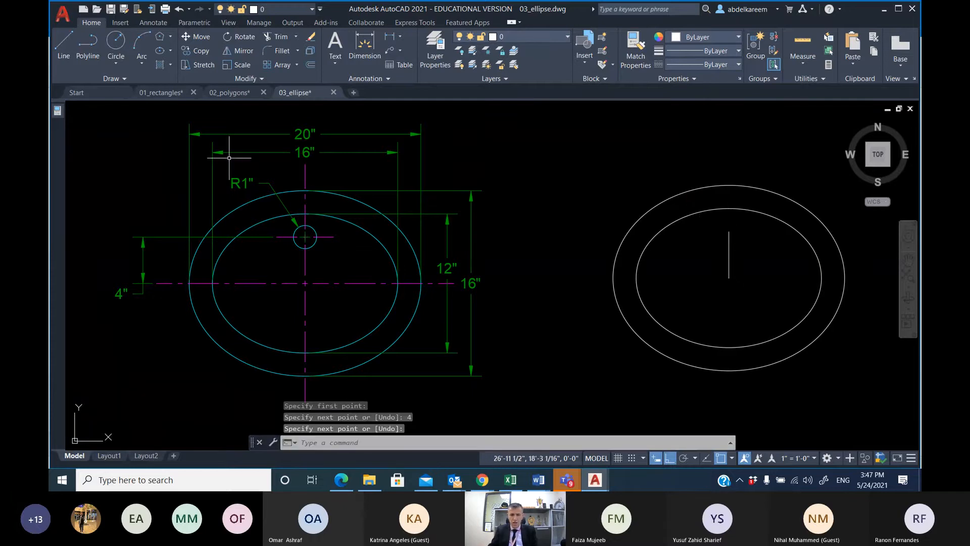
Draw a circle of radius 1" centered on the construction line's upper endpoint, and delete the construction line.
{"action": "left_click", "coordinate": [116, 41]}
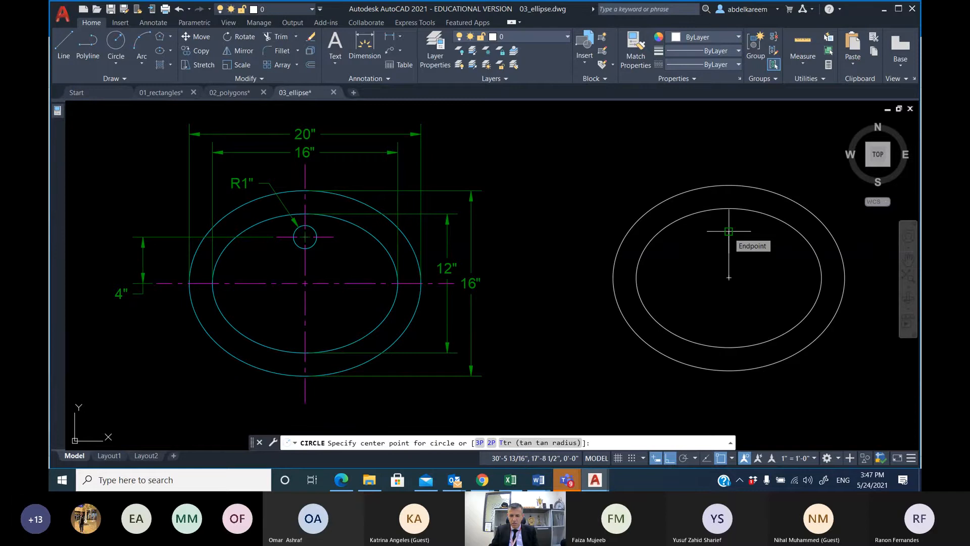
{"action": "left_click", "coordinate": [728, 231]}
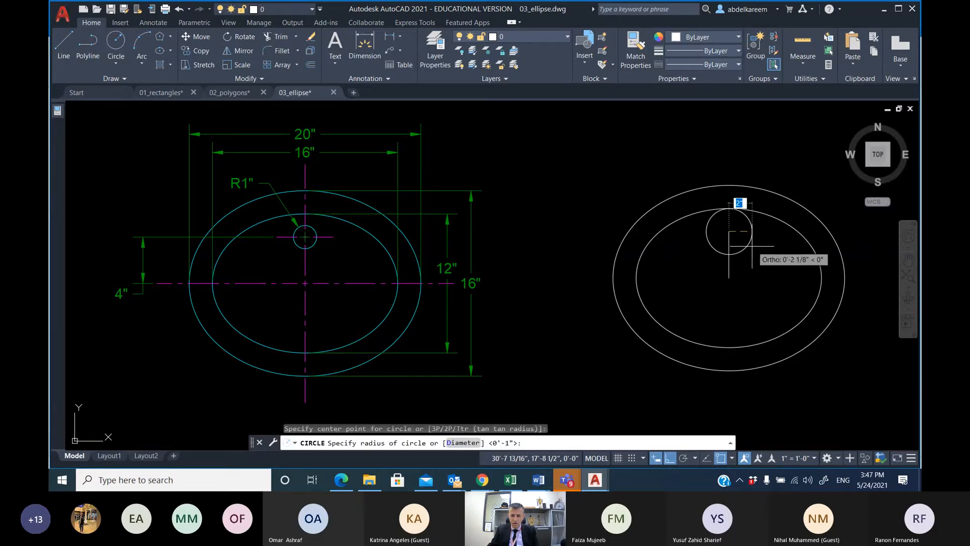
{"action": "type", "text": "1"}
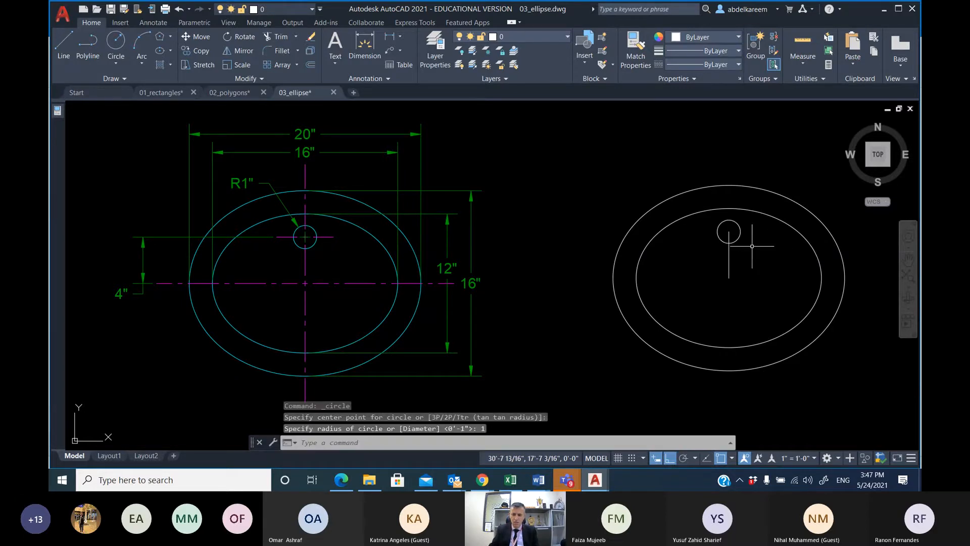
{"action": "left_click", "coordinate": [729, 267]}
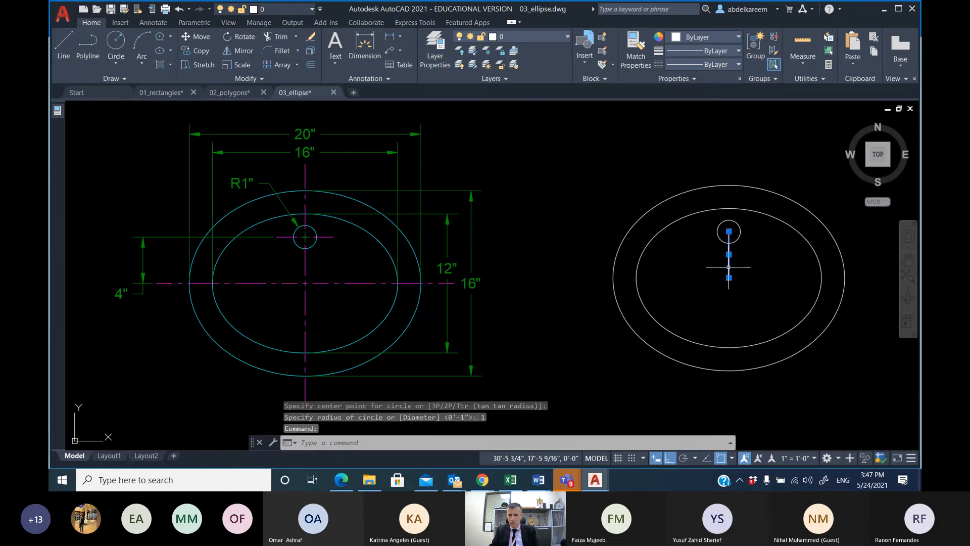
{"action": "key", "text": "Delete"}
Delete the 1" radius circle from the new sink, keeping both ellipses.
{"action": "mouse_move", "coordinate": [718, 250]}
{"action": "middle_mouse_down"}
{"action": "mouse_move", "coordinate": [680, 250]}
{"action": "mouse_move", "coordinate": [584, 278]}
{"action": "middle_mouse_up"}
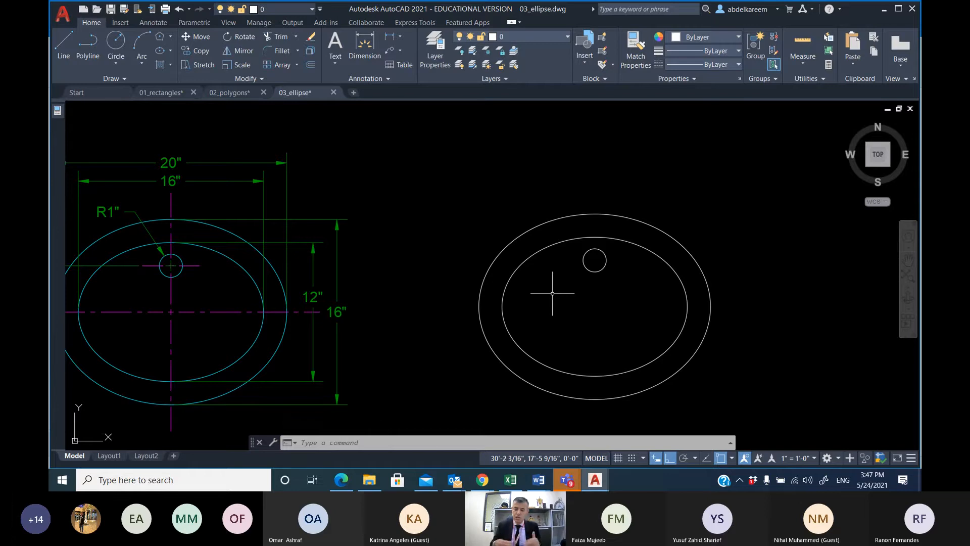
{"action": "left_click", "coordinate": [608, 291]}
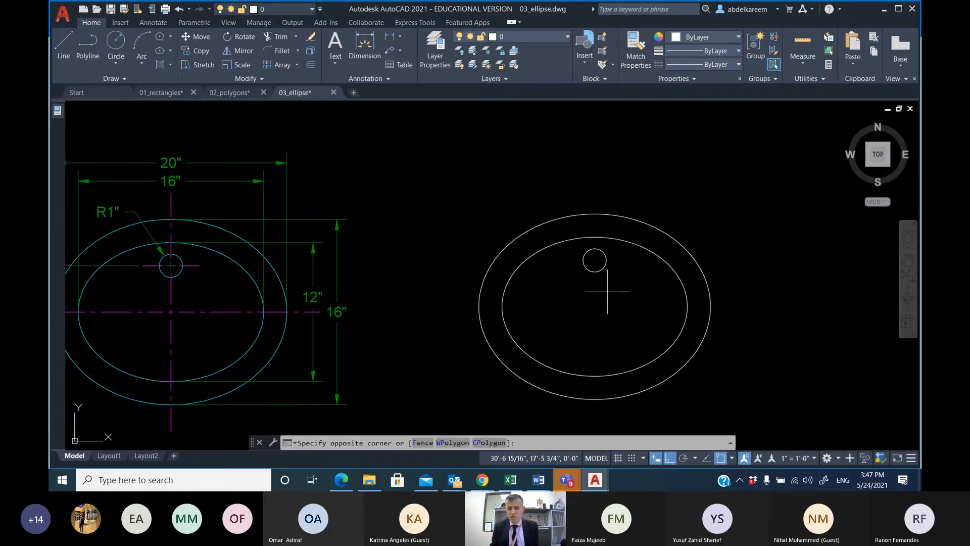
{"action": "left_click", "coordinate": [591, 260]}
{"action": "key", "text": "Delete"}
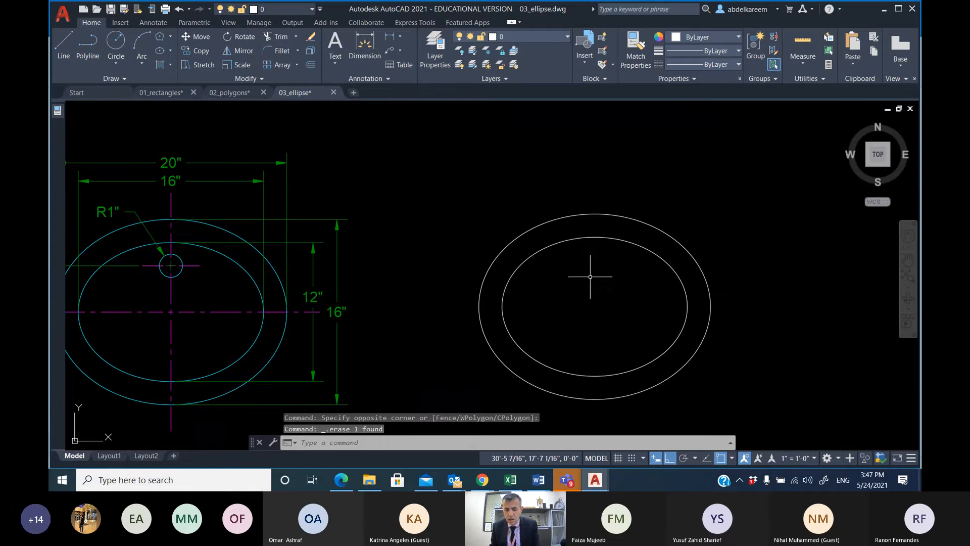
{"action": "scroll", "coordinate": [591, 276], "scroll_direction": "down", "scroll_amount": 2}
{"action": "scroll", "coordinate": [526, 250], "scroll_direction": "up", "scroll_amount": 4}
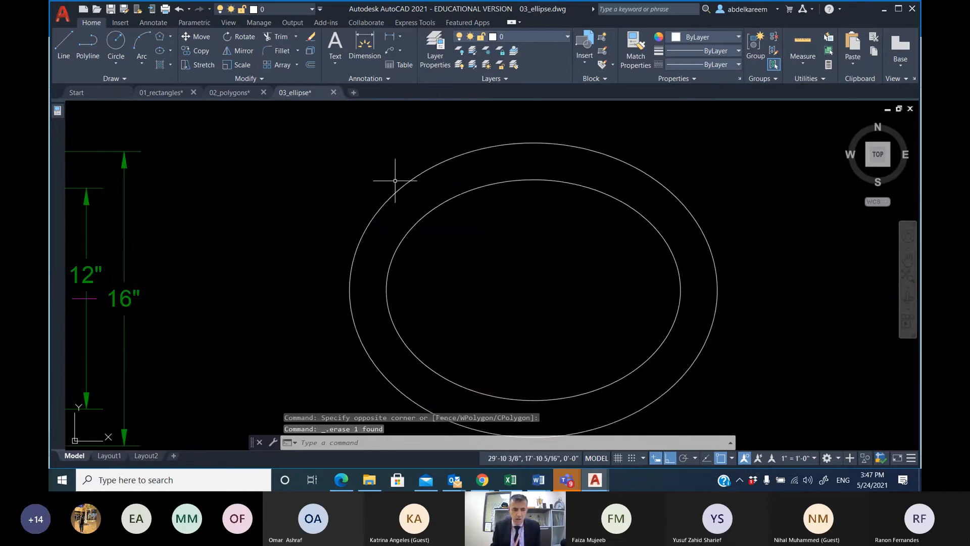
Draw a 1" radius circle inside the inner ellipse, using tracking to place its centre 4" directly above the ellipses' centre.
{"action": "left_click", "coordinate": [116, 41]}
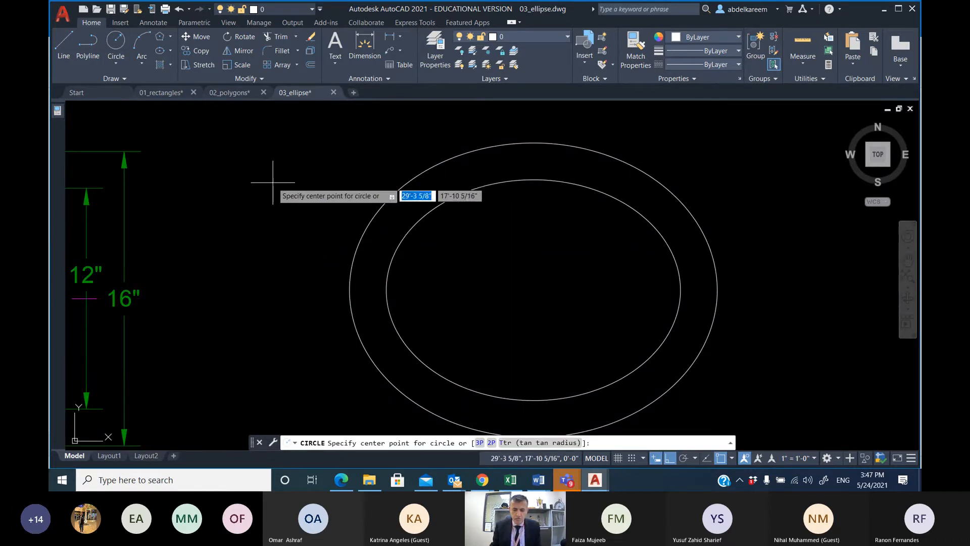
{"action": "type", "text": "tk"}
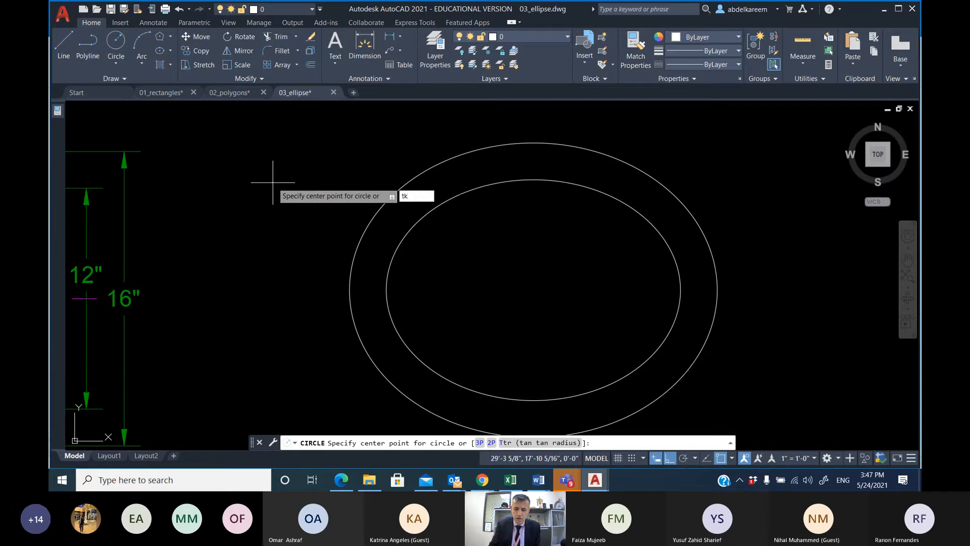
{"action": "key", "text": "Return"}
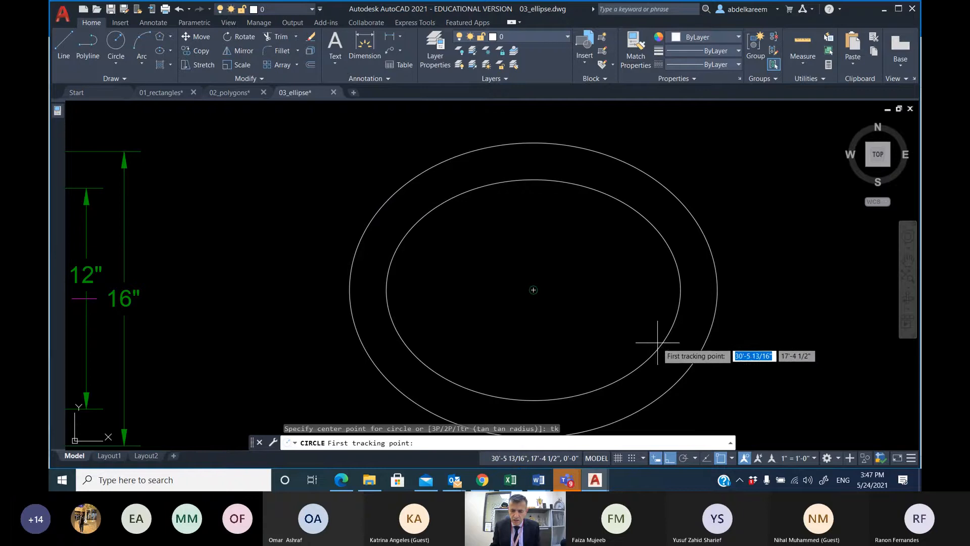
{"action": "left_click", "coordinate": [635, 318]}
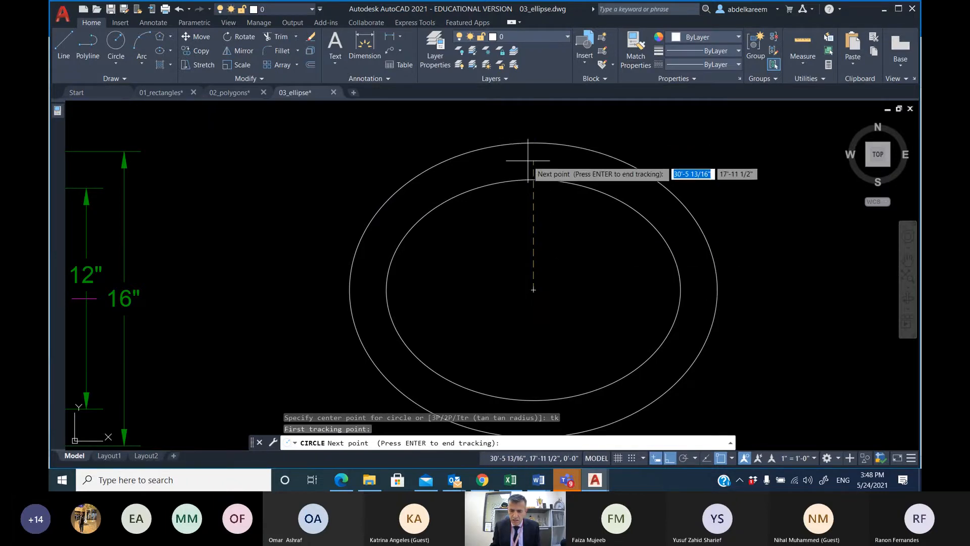
{"action": "type", "text": "4"}
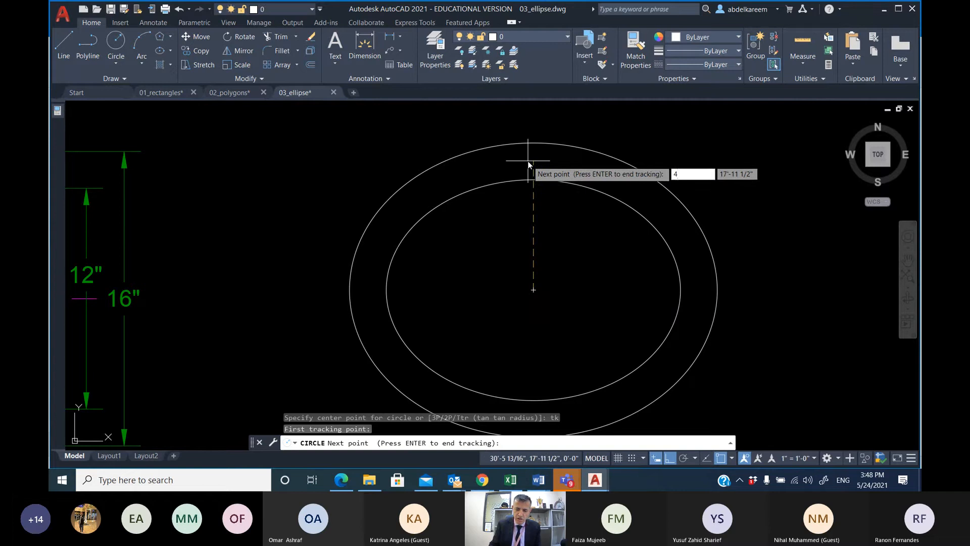
{"action": "key", "text": "Return"}
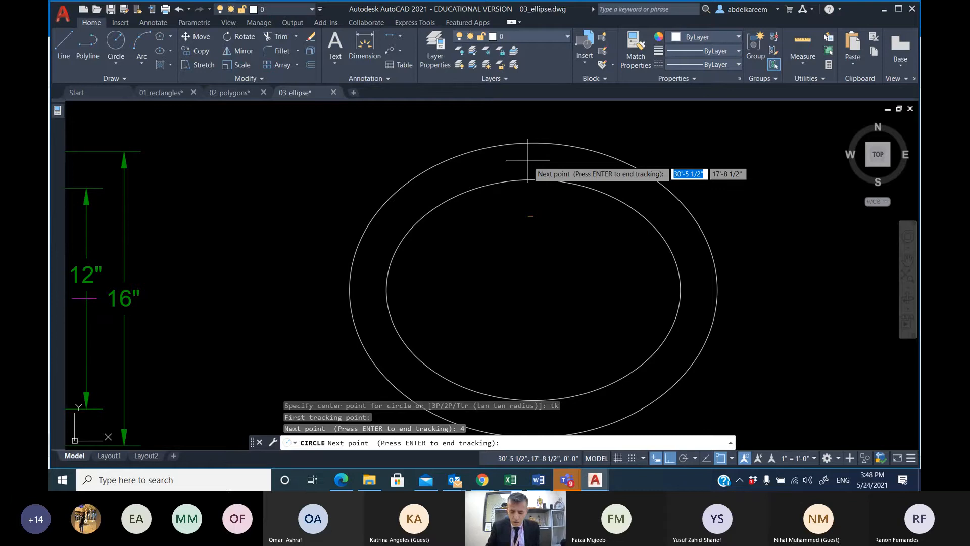
{"action": "key", "text": "Return"}
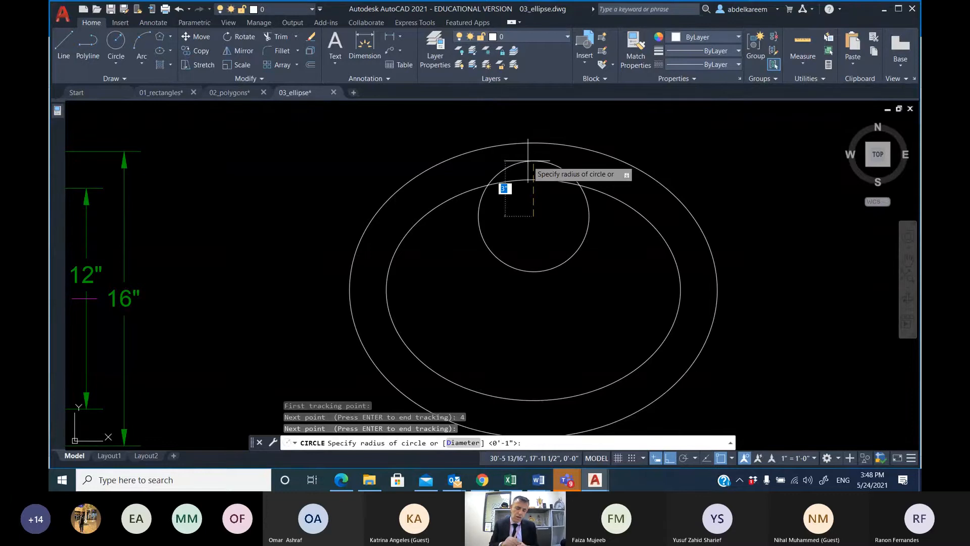
{"action": "type", "text": "1"}
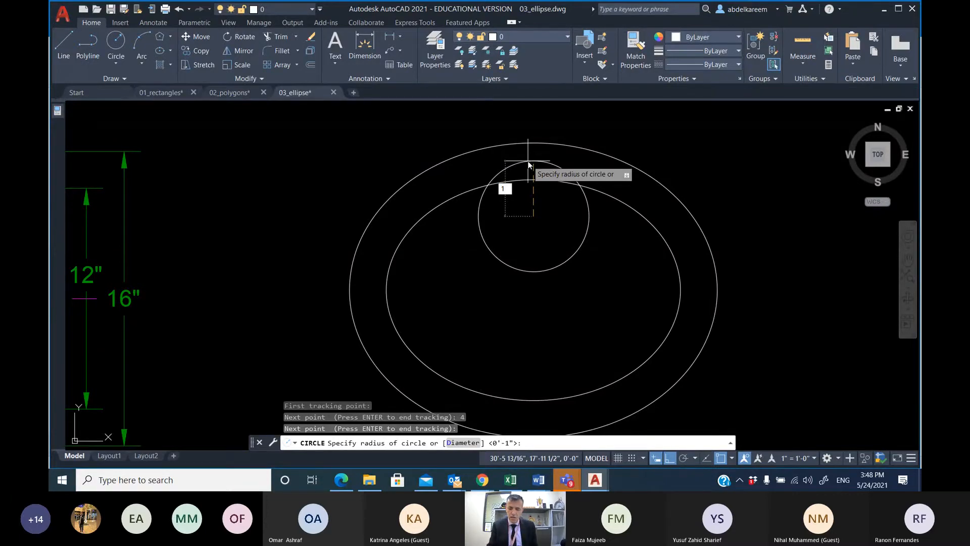
{"action": "key", "text": "Return"}
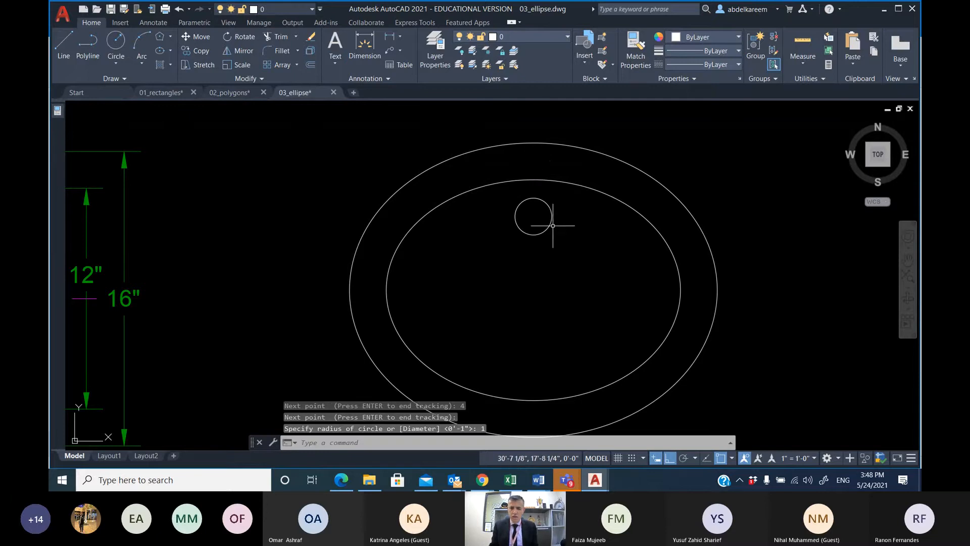
Regenerate the drawing display twice with the REGEN command to refresh the ellipses and circle.
{"action": "scroll", "coordinate": [551, 271], "scroll_direction": "down", "scroll_amount": 2}
{"action": "mouse_move", "coordinate": [547, 266]}
{"action": "middle_mouse_down"}
{"action": "mouse_move", "coordinate": [466, 196]}
{"action": "mouse_move", "coordinate": [502, 256]}
{"action": "mouse_move", "coordinate": [594, 296]}
{"action": "middle_mouse_up"}
{"action": "scroll", "coordinate": [536, 234], "scroll_direction": "up", "scroll_amount": 4}
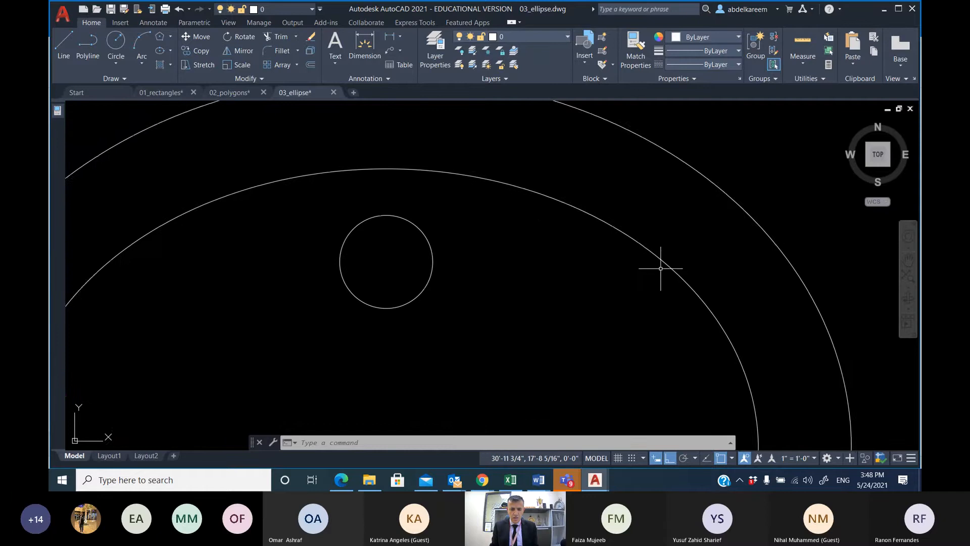
{"action": "scroll", "coordinate": [658, 269], "scroll_direction": "down", "scroll_amount": 4}
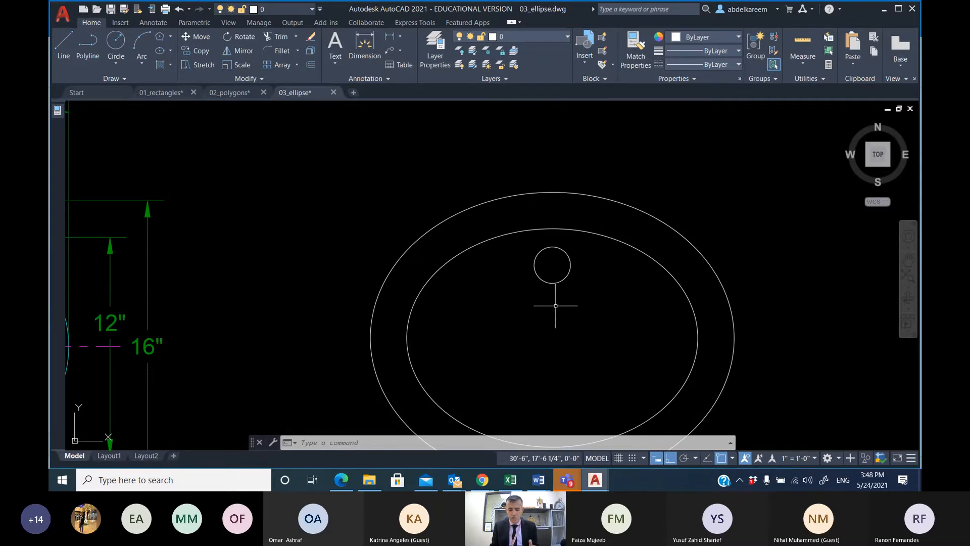
{"action": "left_click", "coordinate": [348, 438]}
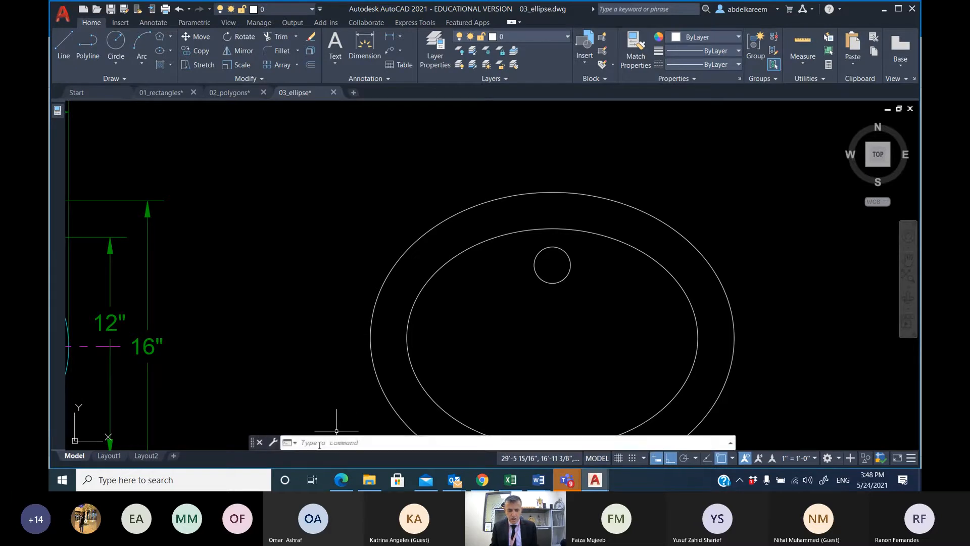
{"action": "type", "text": "RE"}
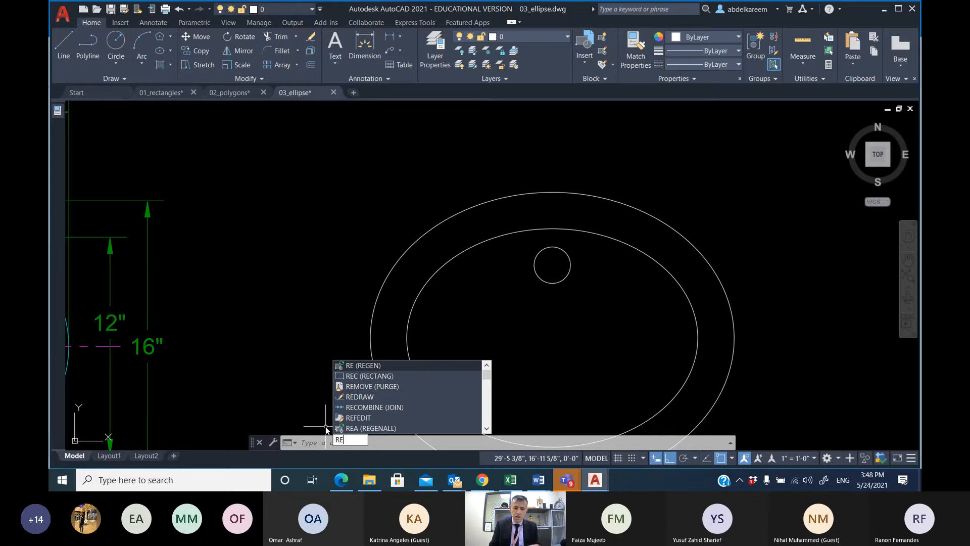
{"action": "key", "text": "Return"}
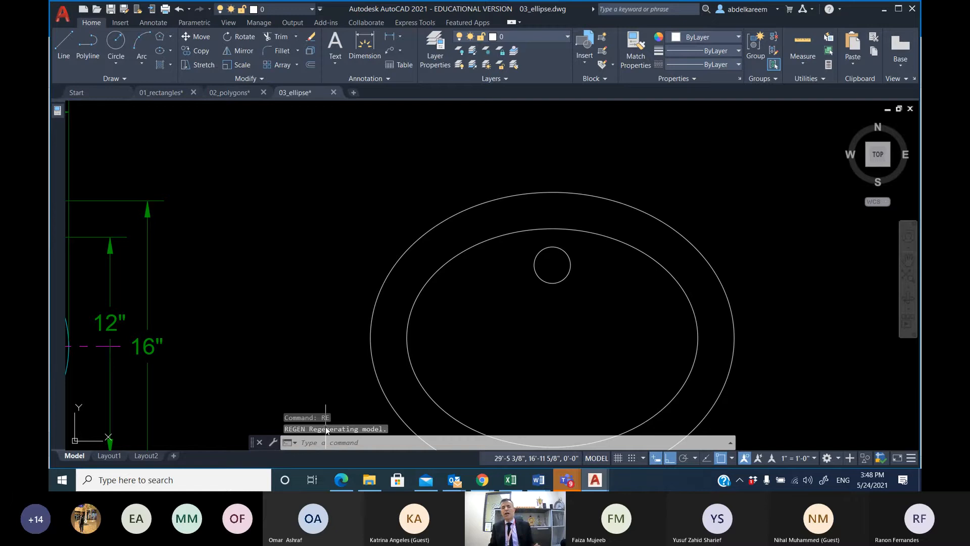
{"action": "scroll", "coordinate": [559, 238], "scroll_direction": "up", "scroll_amount": 3}
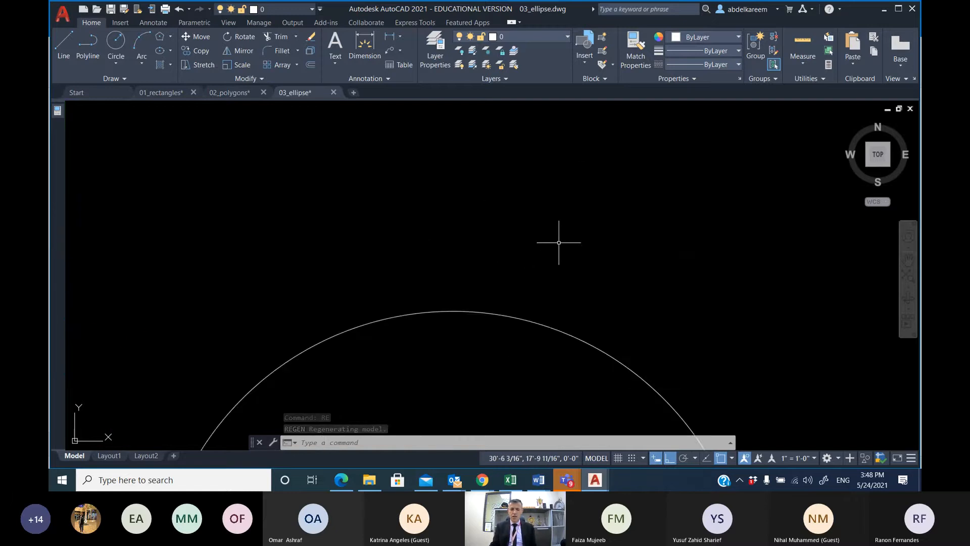
{"action": "scroll", "coordinate": [535, 256], "scroll_direction": "down", "scroll_amount": 10}
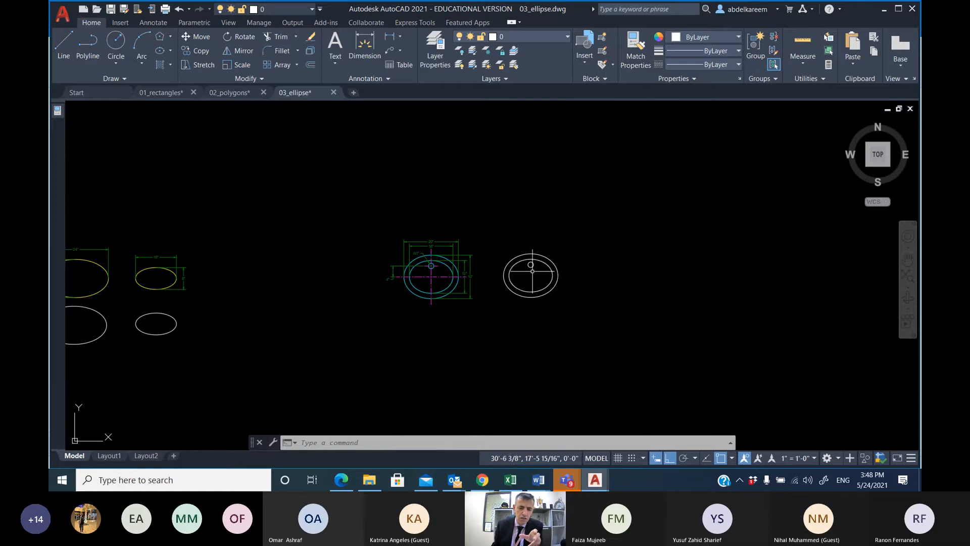
{"action": "scroll", "coordinate": [533, 272], "scroll_direction": "up", "scroll_amount": 8}
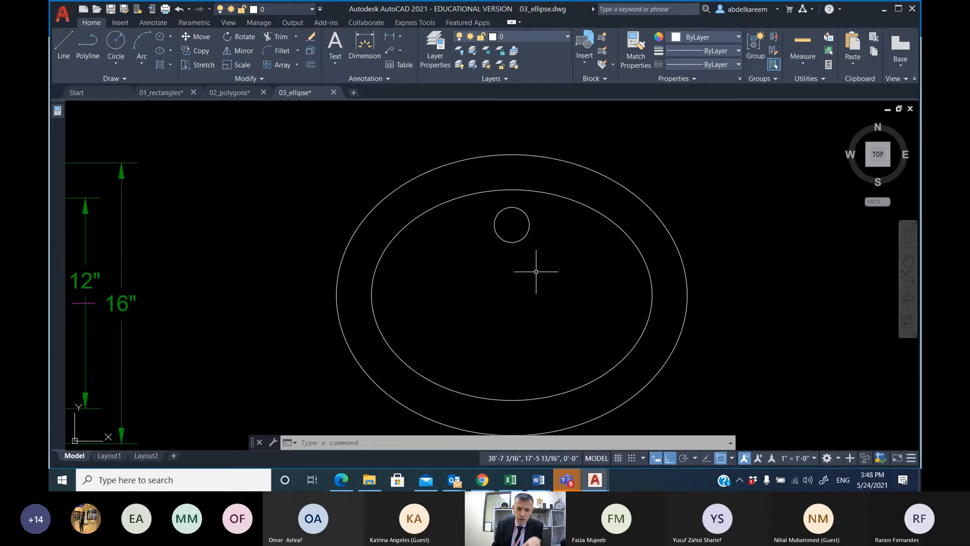
{"action": "left_click", "coordinate": [367, 444]}
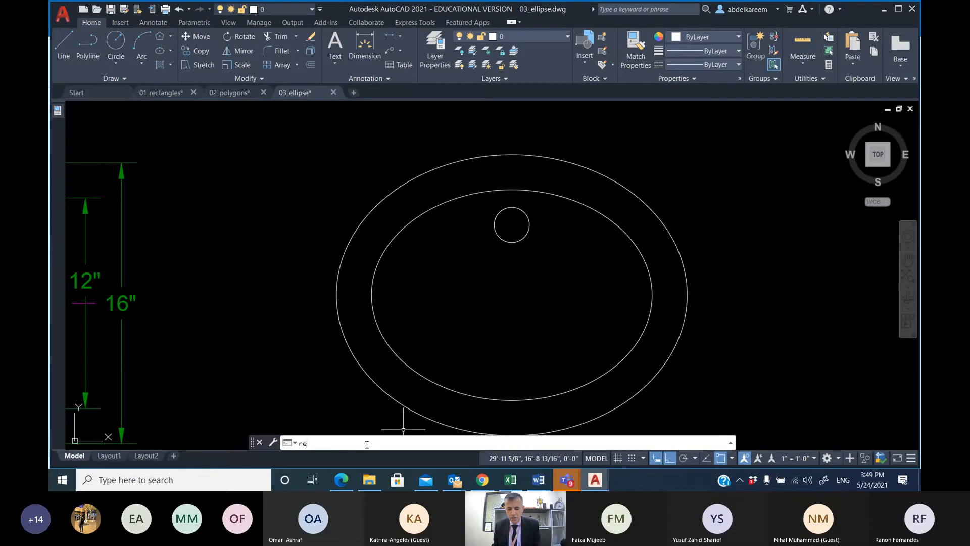
{"action": "type", "text": "re"}
{"action": "key", "text": "Return"}
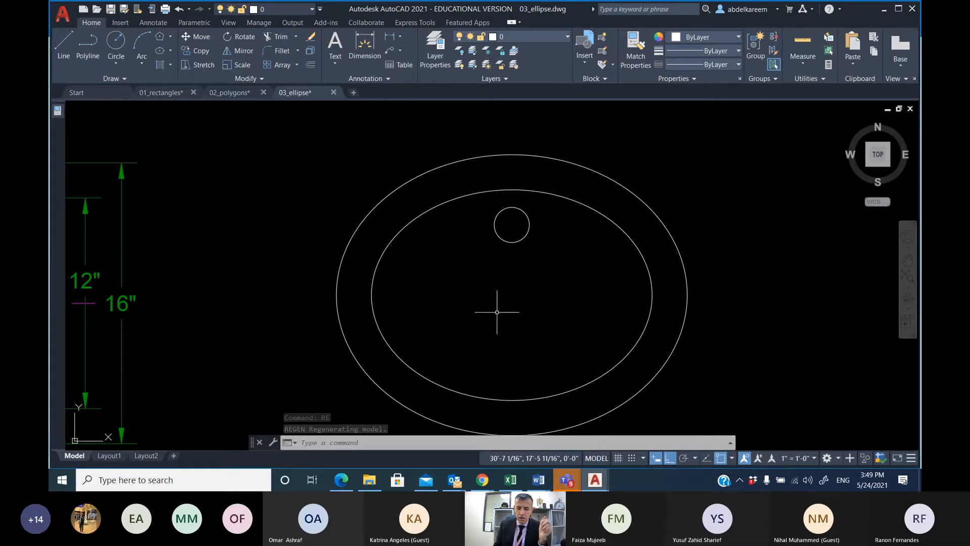
{"action": "left_click", "coordinate": [345, 443]}
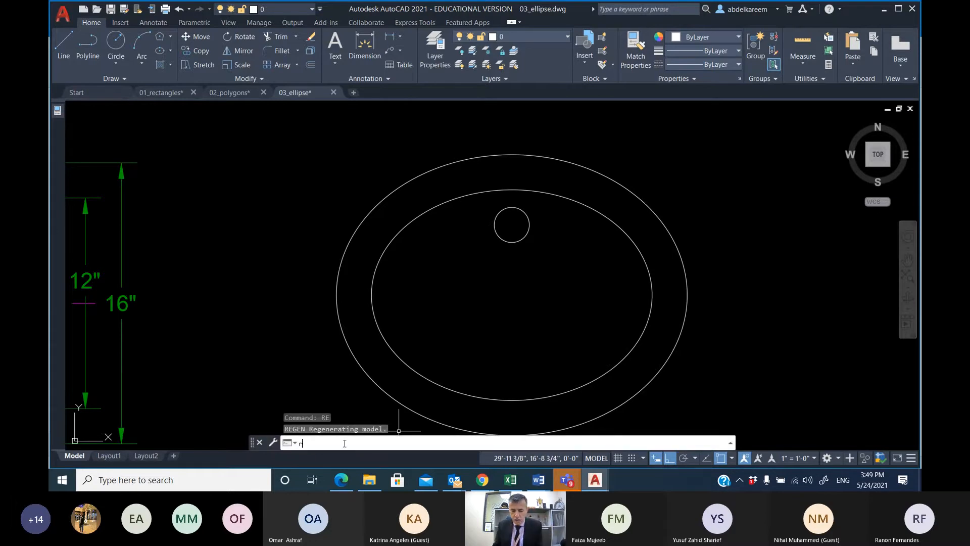
{"action": "type", "text": "re"}
{"action": "key", "text": "BackSpace"}
{"action": "key", "text": "BackSpace"}
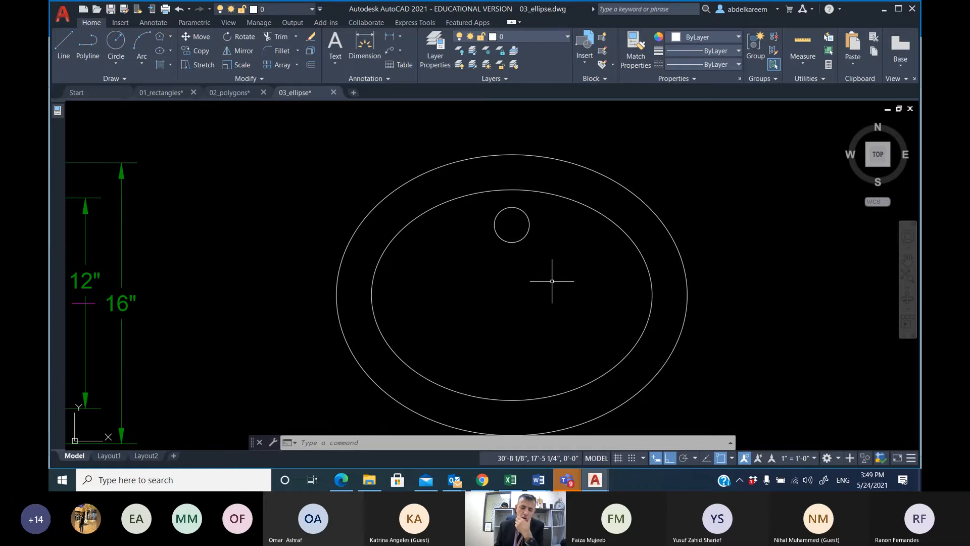
Switch to File Explorer and open the 04_hatch drawing from the chapter_06 exercise folder.
{"action": "left_click", "coordinate": [369, 480]}
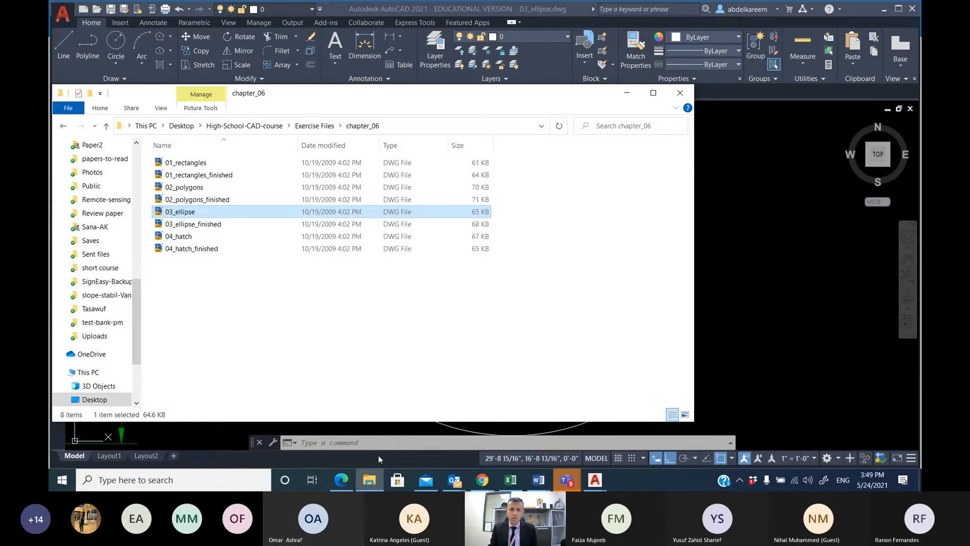
{"action": "double_click", "coordinate": [188, 236]}
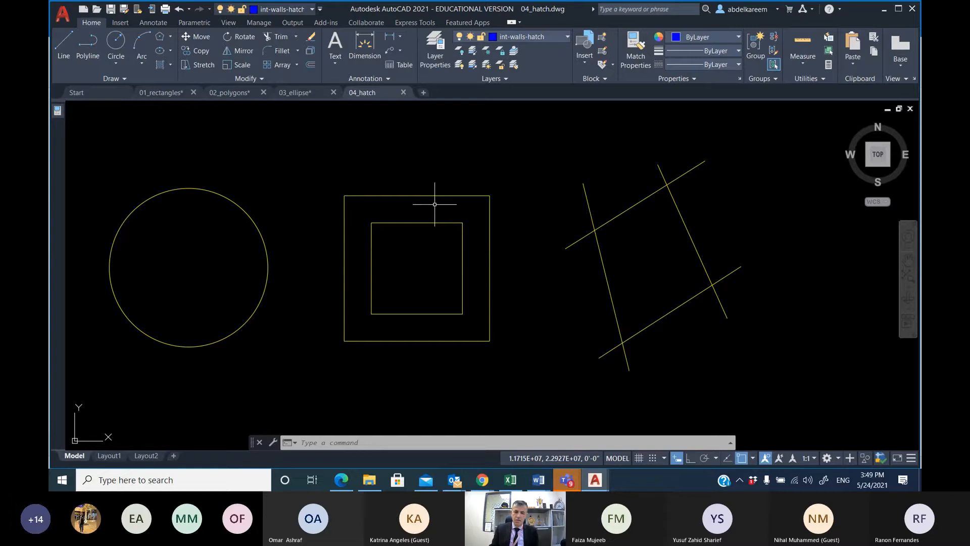
{"action": "left_click", "coordinate": [163, 65]}
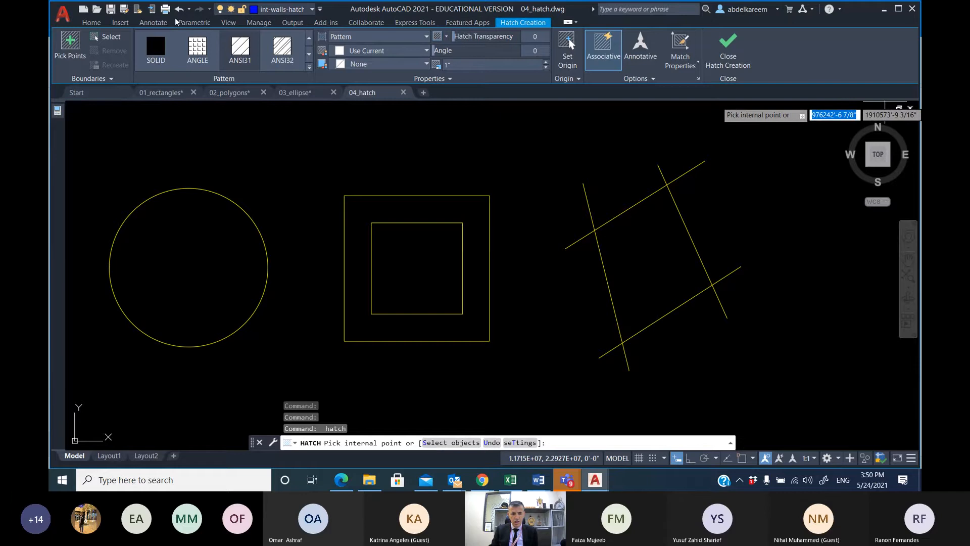
{"action": "key", "text": "Escape"}
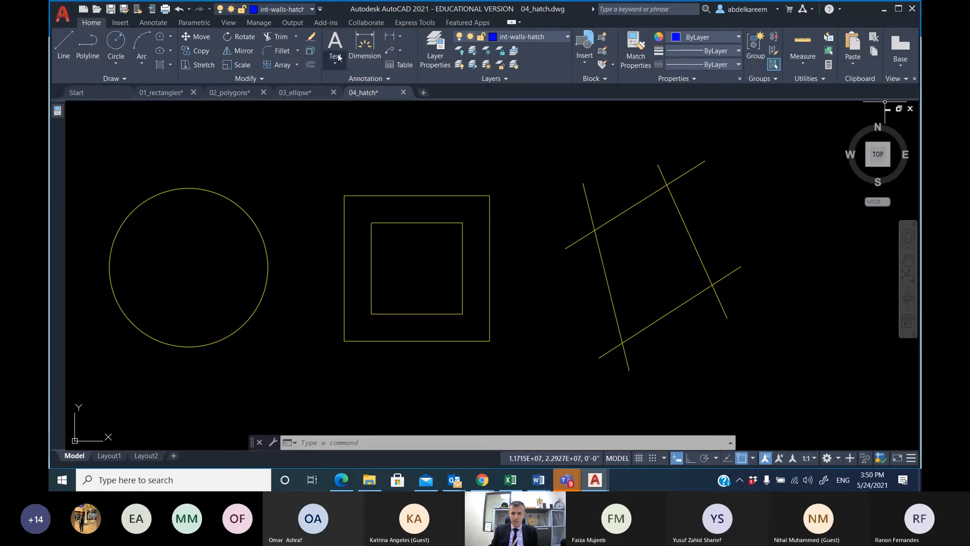
{"action": "left_click", "coordinate": [171, 66]}
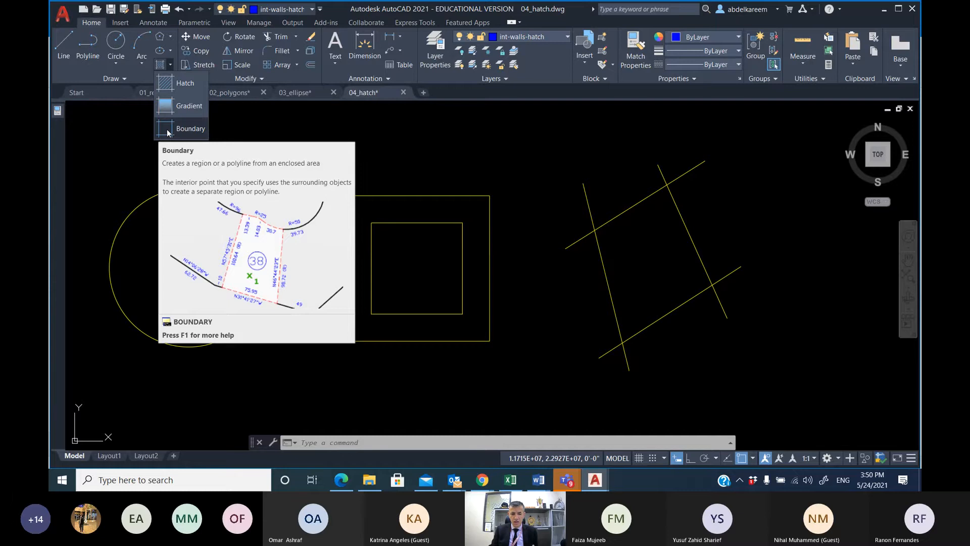
{"action": "left_click", "coordinate": [174, 83]}
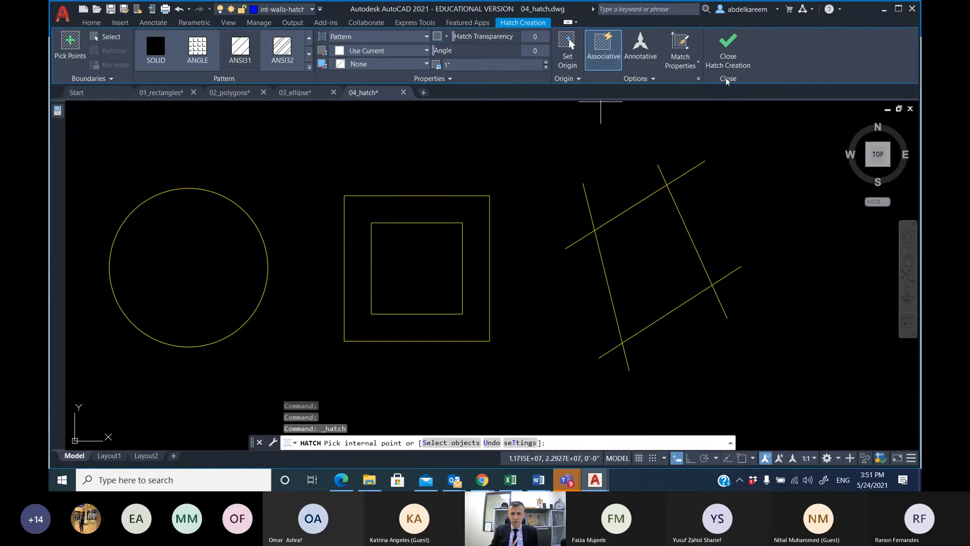
{"action": "left_click", "coordinate": [729, 62]}
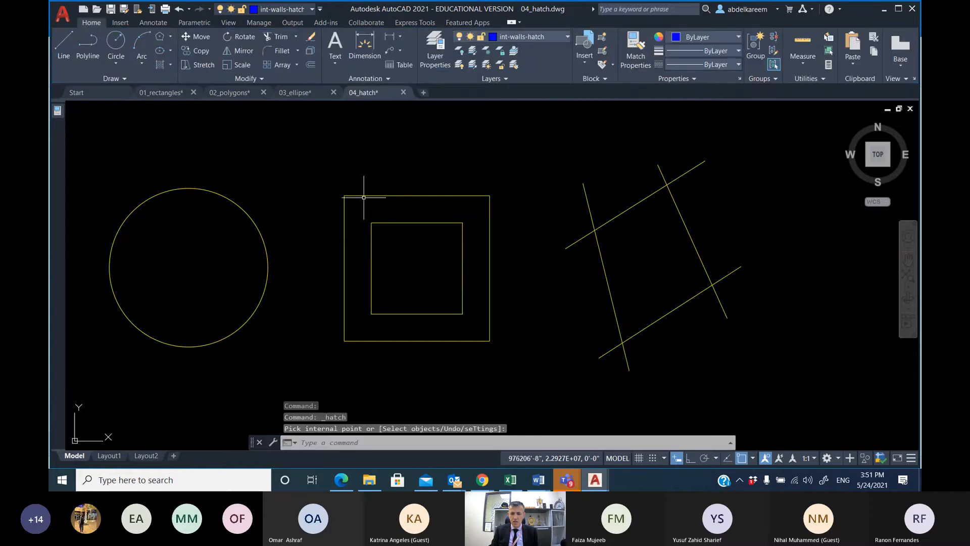
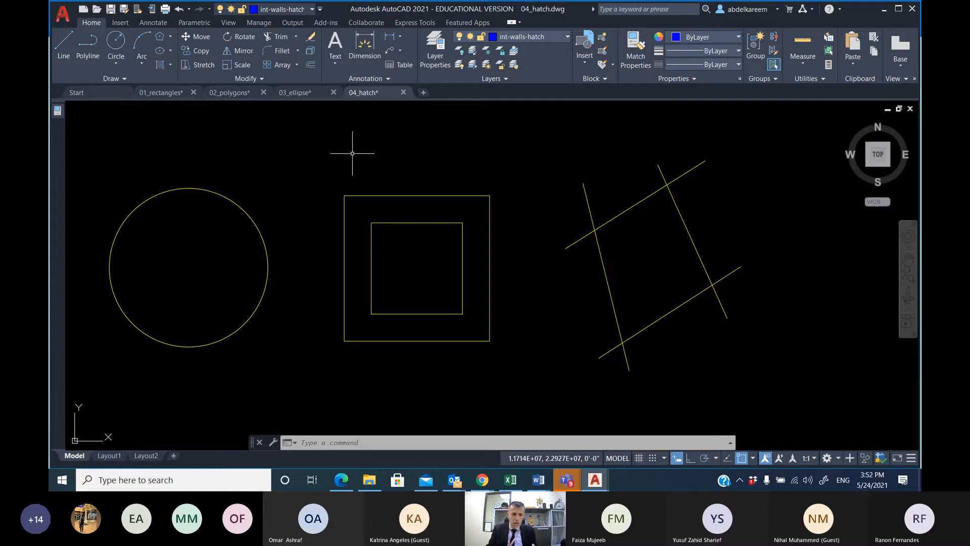
Start a hatch with the type set to Pattern and choose the GRAVEL pattern from the expanded pattern list.
{"action": "left_click", "coordinate": [160, 64]}
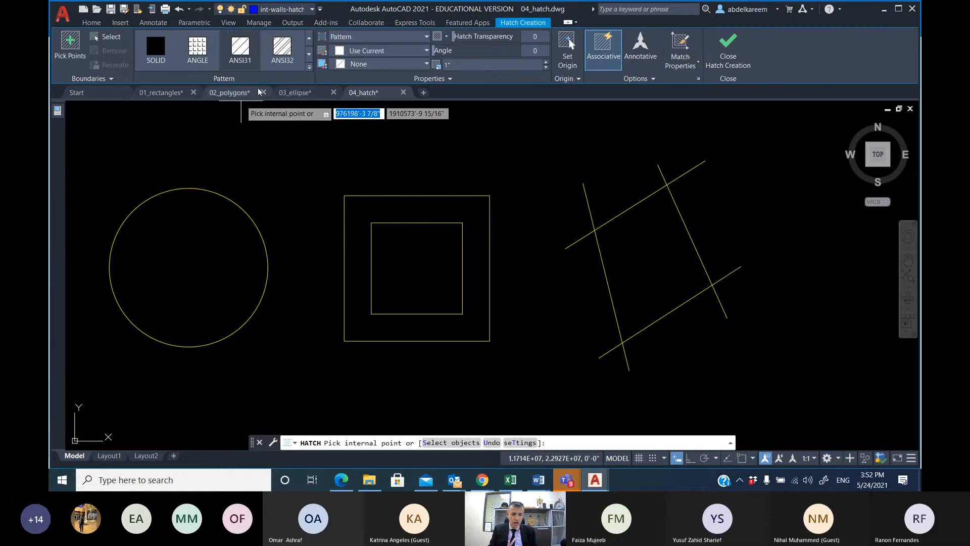
{"action": "left_click", "coordinate": [427, 36]}
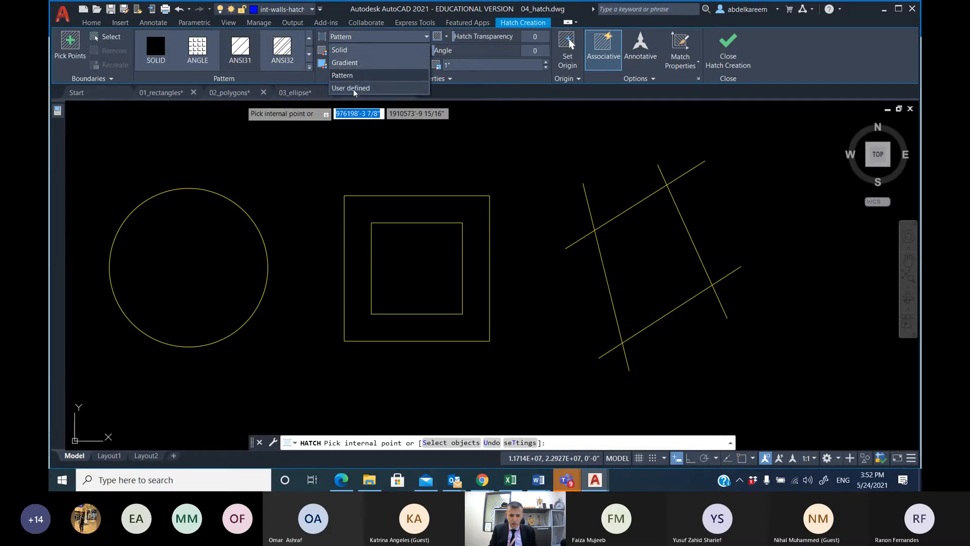
{"action": "left_click", "coordinate": [344, 75]}
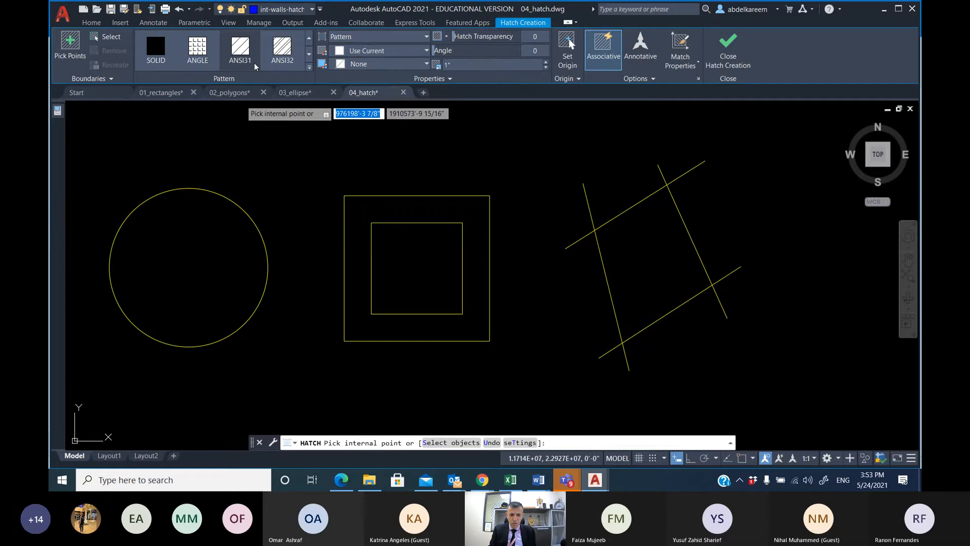
{"action": "left_click", "coordinate": [309, 55]}
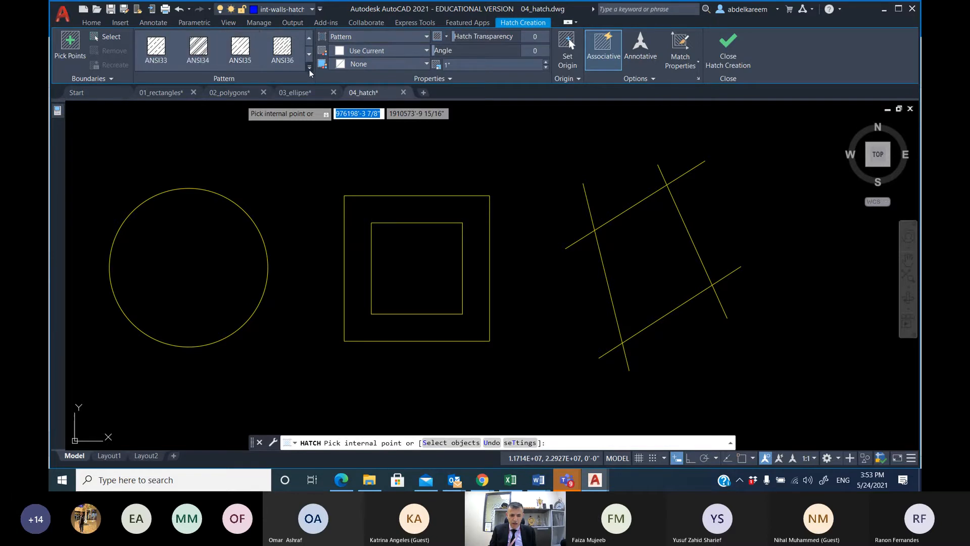
{"action": "left_click", "coordinate": [309, 67]}
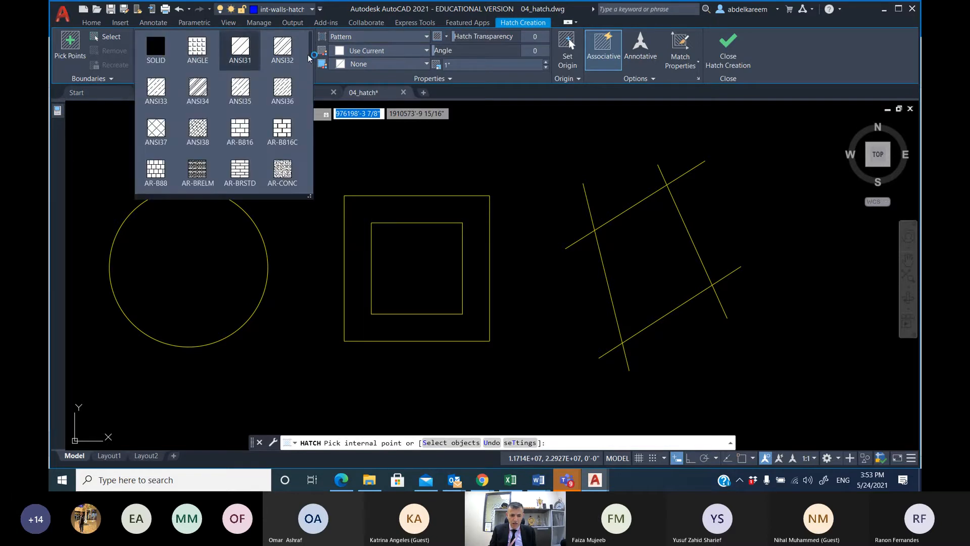
{"action": "left_click", "coordinate": [128, 153]}
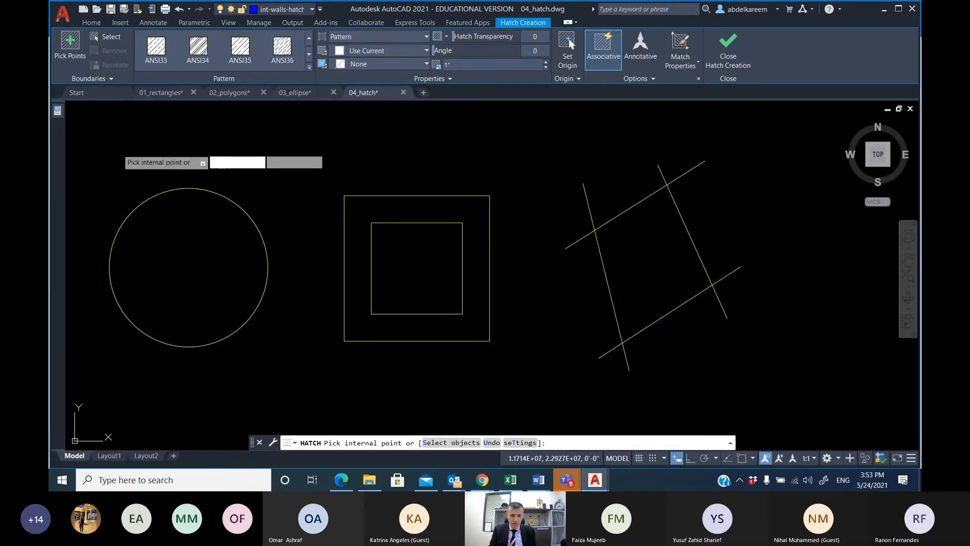
{"action": "left_click", "coordinate": [309, 66]}
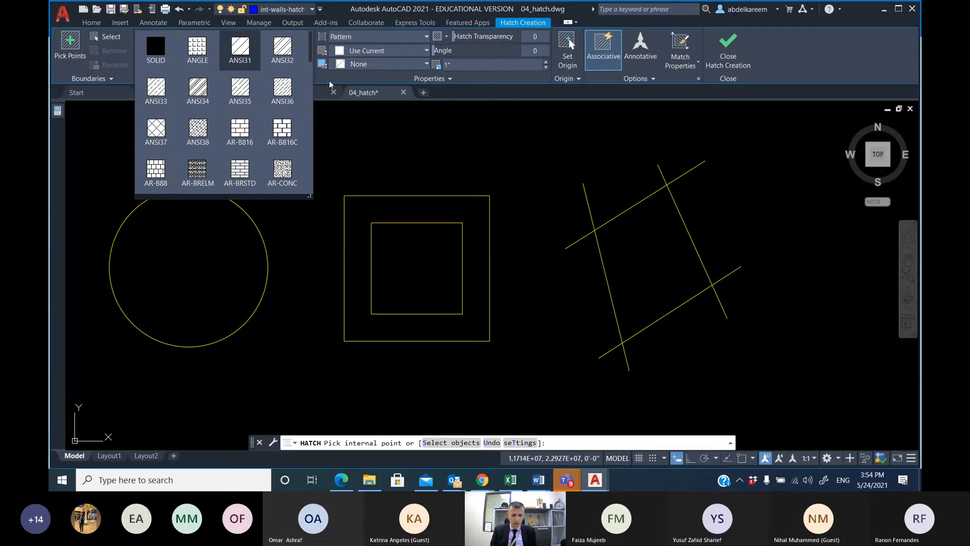
{"action": "scroll", "coordinate": [311, 54], "scroll_direction": "down", "scroll_amount": 2}
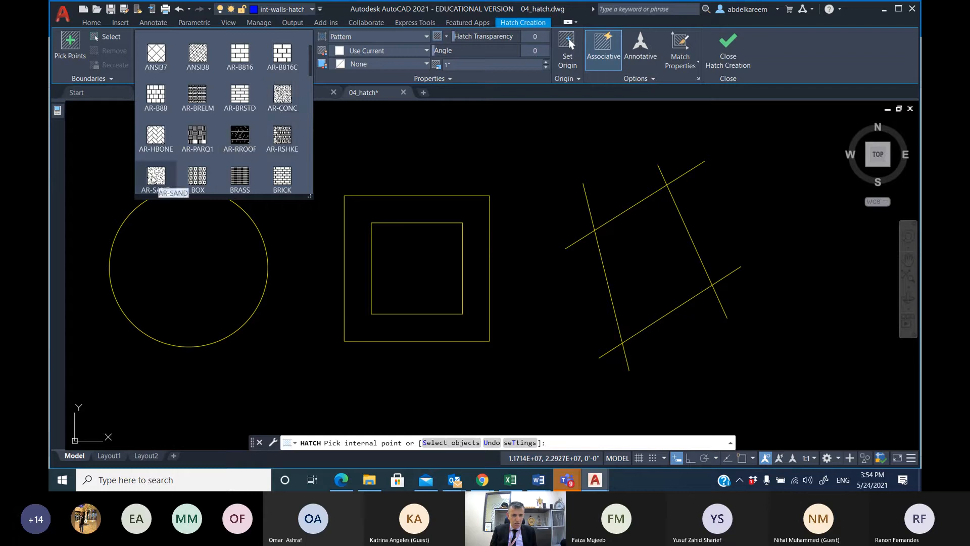
{"action": "left_click_drag", "start_coordinate": [311, 66], "coordinate": [318, 87]}
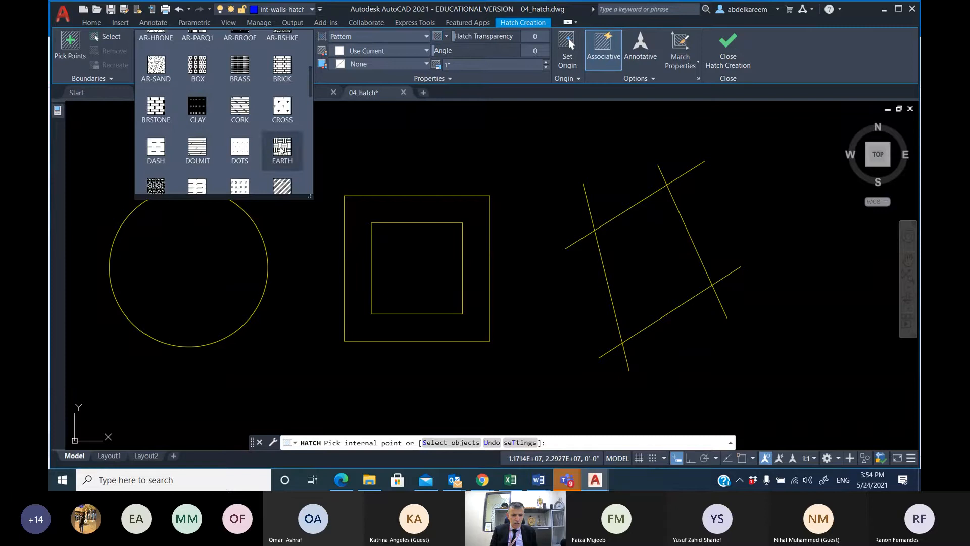
{"action": "left_click_drag", "start_coordinate": [314, 89], "coordinate": [311, 108]}
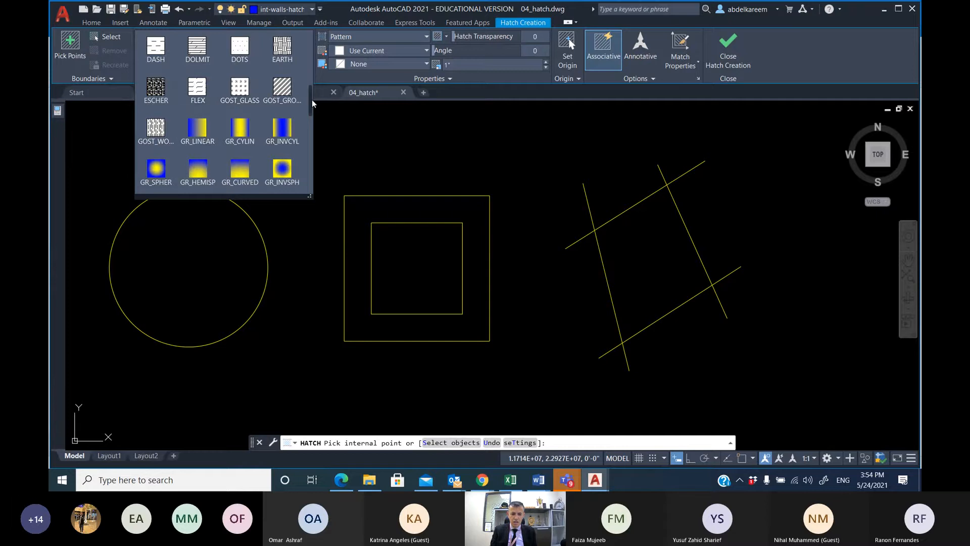
{"action": "left_click_drag", "start_coordinate": [310, 106], "coordinate": [310, 128]}
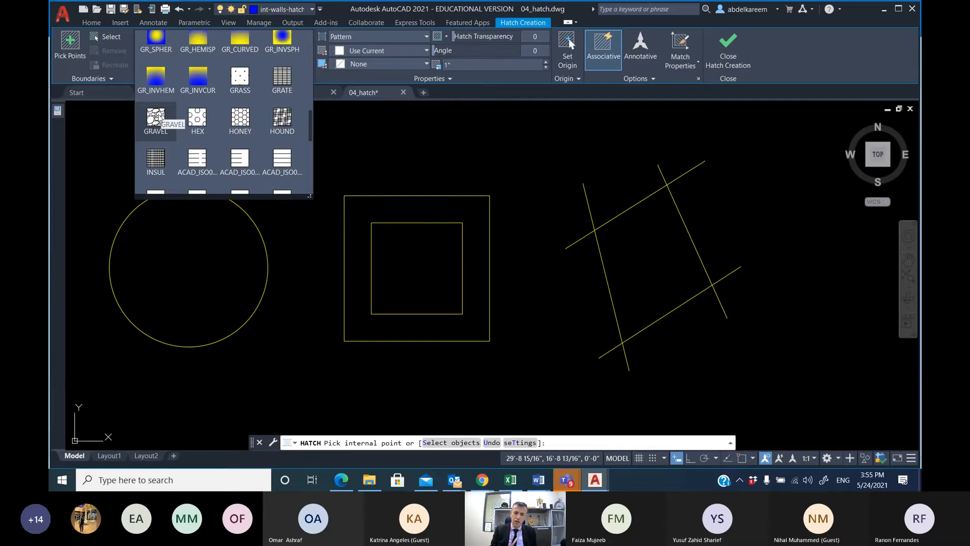
{"action": "left_click", "coordinate": [155, 118]}
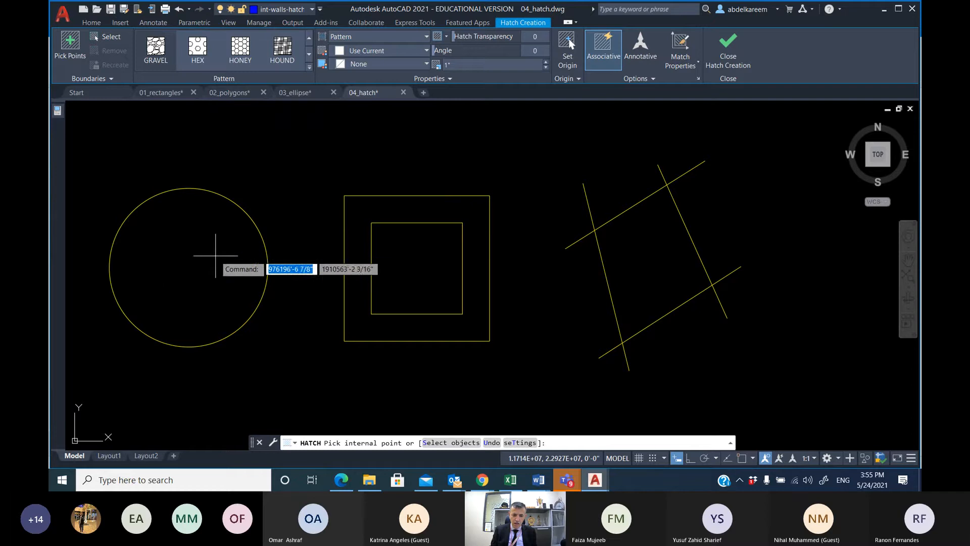
Set the hatch scale to 15, fill the inside of the circle with the gravel hatch and end the command.
{"action": "left_click", "coordinate": [167, 223]}
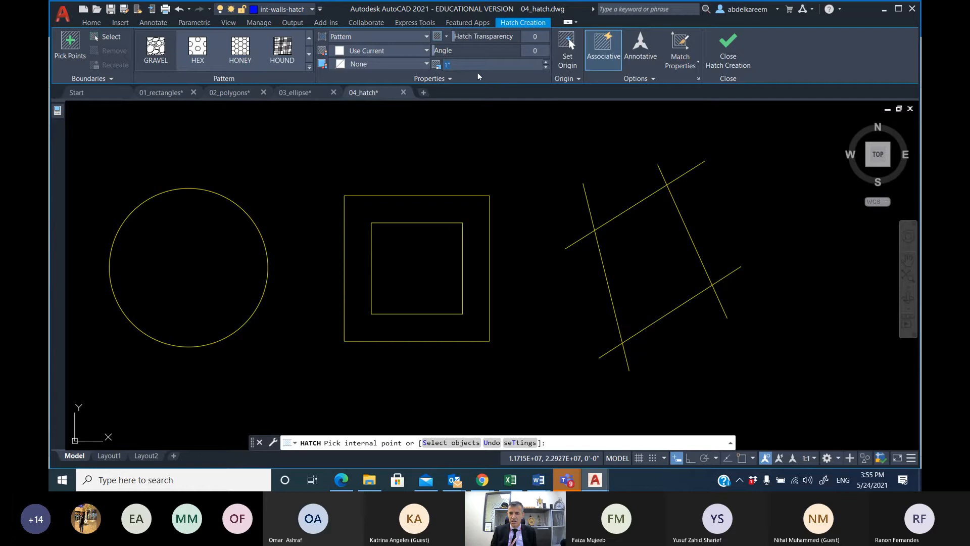
{"action": "type", "text": "15"}
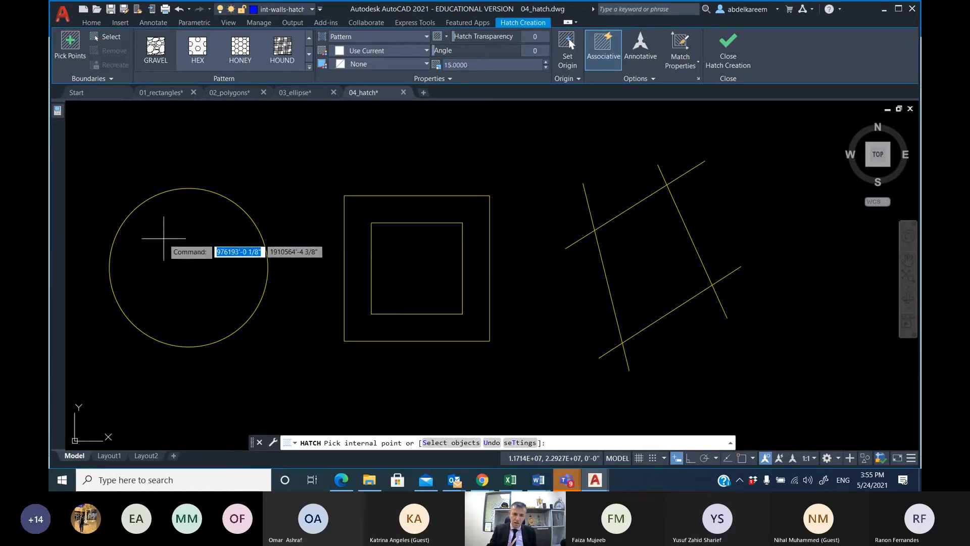
{"action": "left_click", "coordinate": [197, 308]}
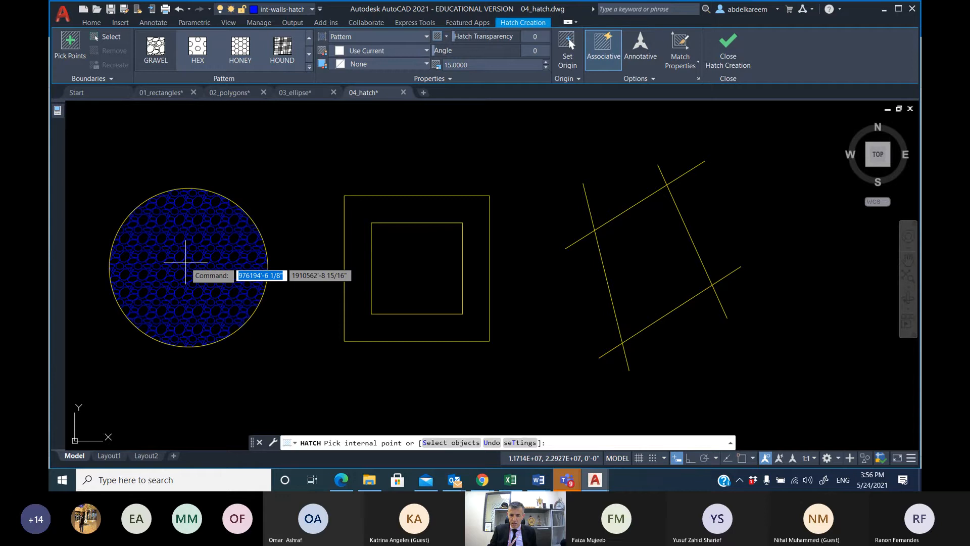
{"action": "left_click", "coordinate": [186, 261]}
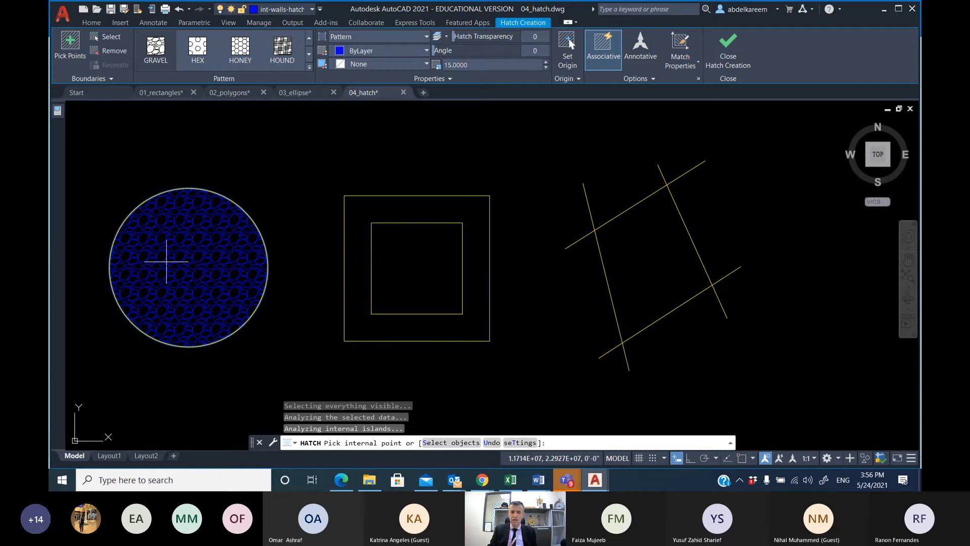
{"action": "key", "text": "Escape"}
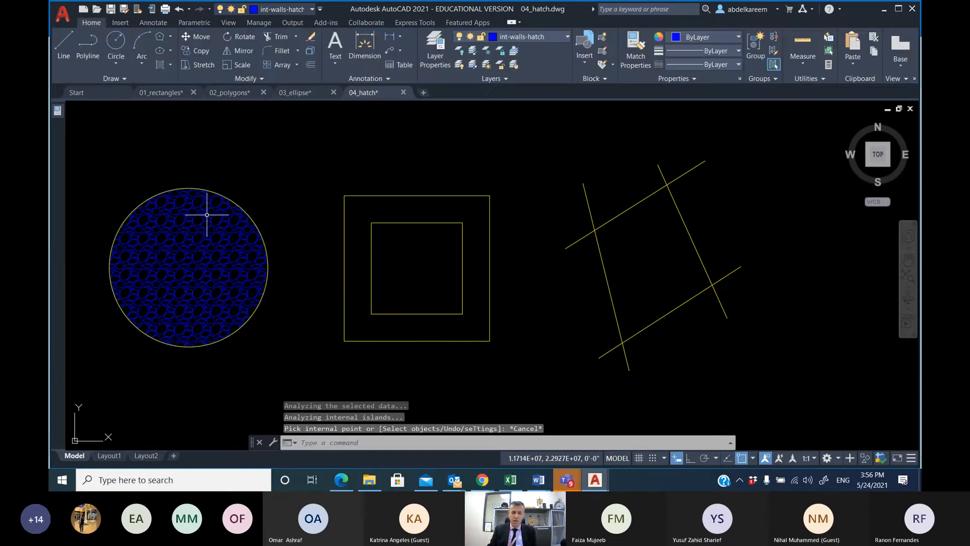
Erase the circle together with its gravel hatch.
{"action": "left_click", "coordinate": [194, 264]}
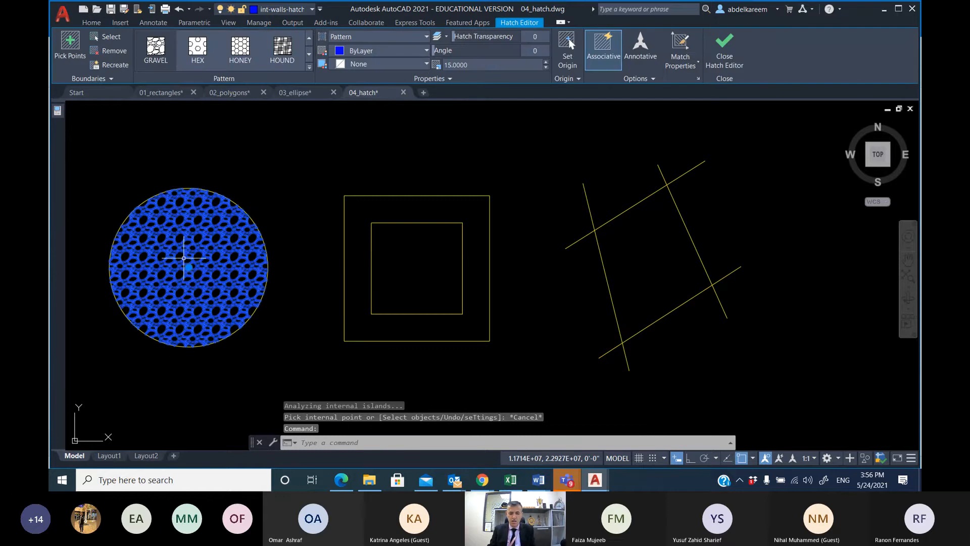
{"action": "key", "text": "Escape"}
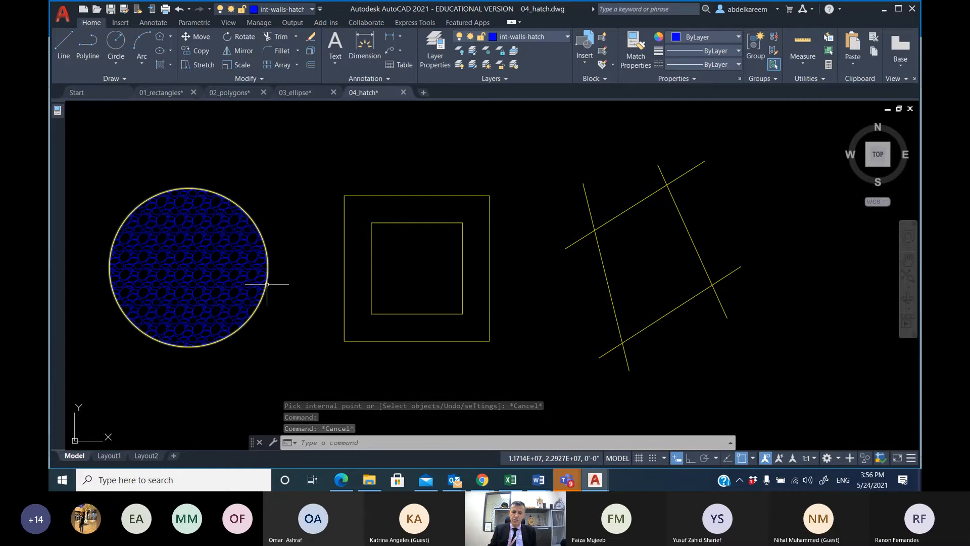
{"action": "left_click", "coordinate": [265, 288]}
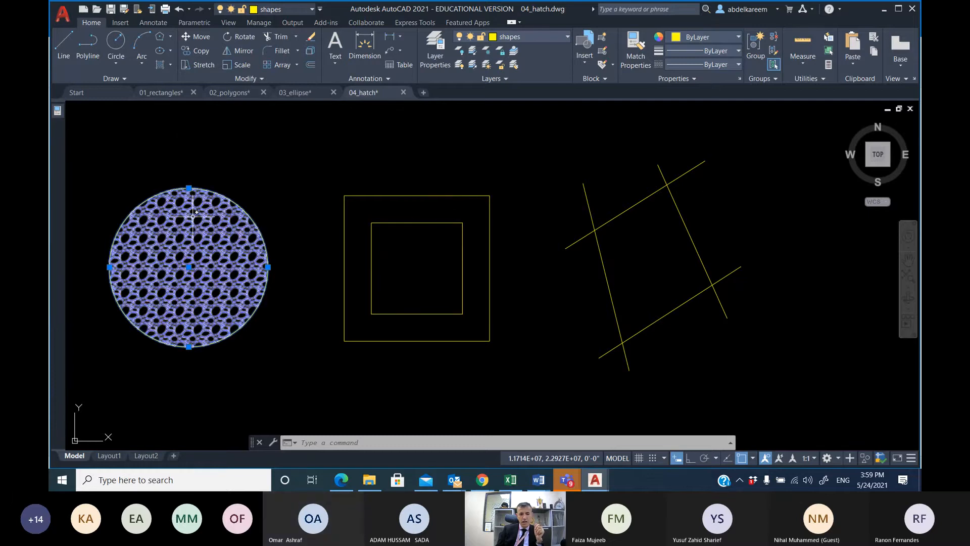
{"action": "left_click", "coordinate": [182, 250]}
{"action": "key", "text": "Delete"}
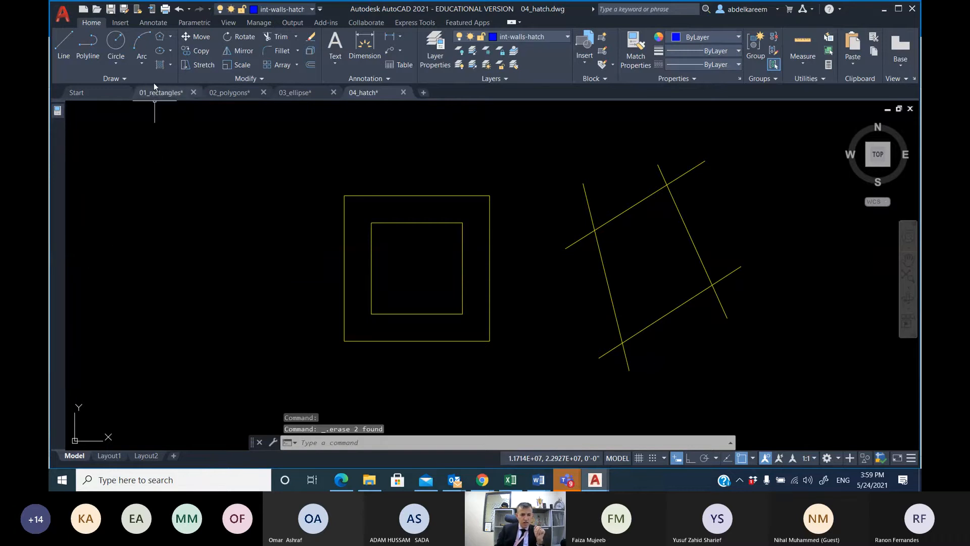
Undo both the deletion of the circle and the hatching of its interior.
{"action": "left_click", "coordinate": [178, 9]}
{"action": "left_click", "coordinate": [179, 9]}
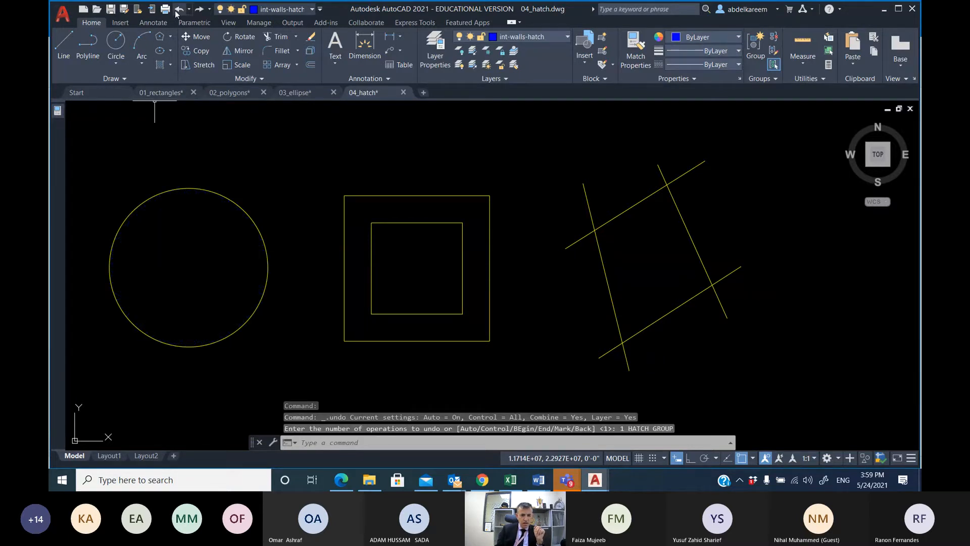
{"action": "middle_click_drag", "start_coordinate": [174, 268], "coordinate": [280, 258]}
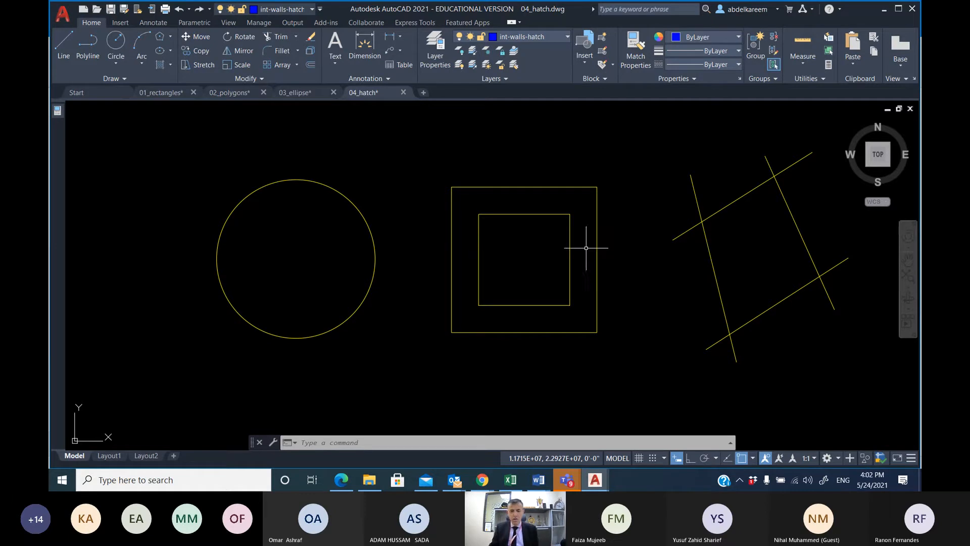
{"action": "middle_click_drag", "start_coordinate": [541, 240], "coordinate": [469, 245]}
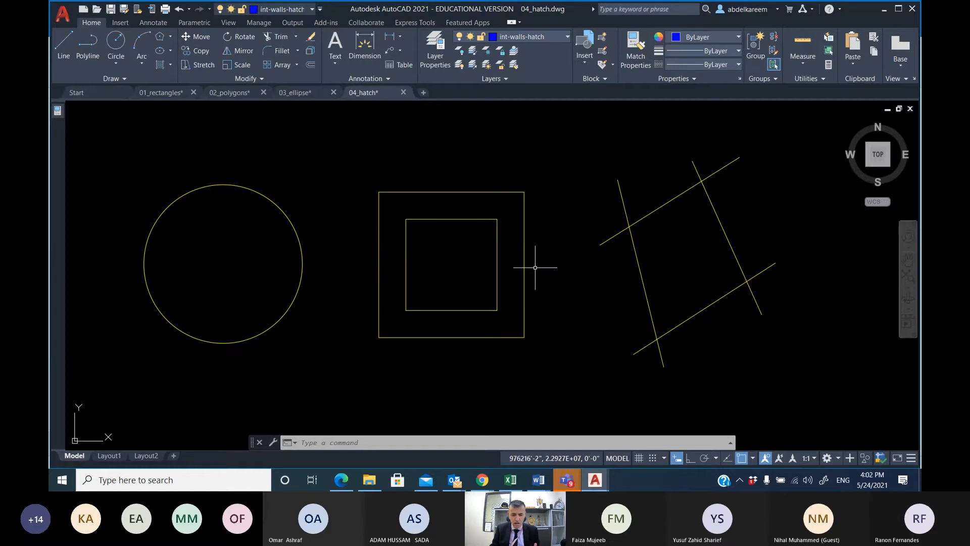
{"action": "middle_click_drag", "start_coordinate": [434, 248], "coordinate": [506, 254]}
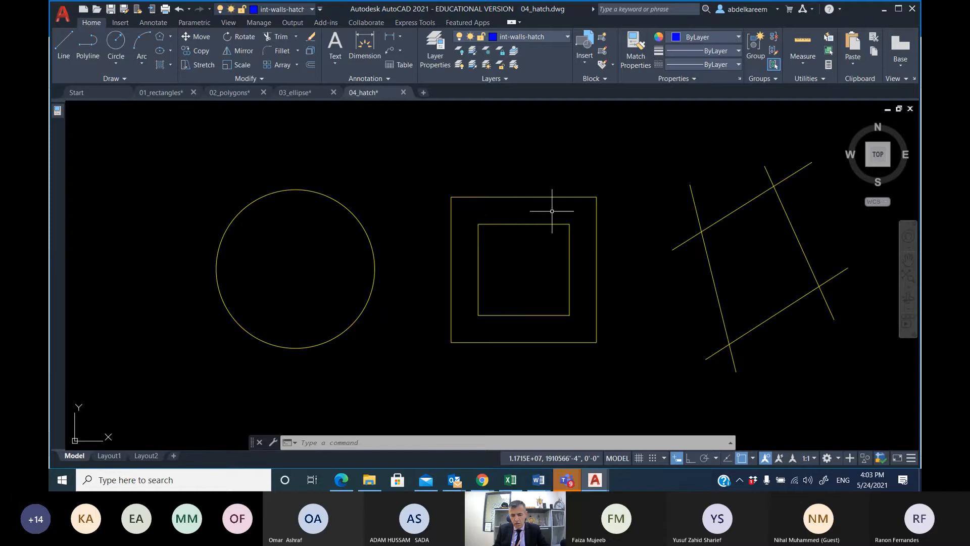
Start a new hatch and choose the GRAVEL pattern from the expanded pattern list.
{"action": "middle_click_drag", "start_coordinate": [552, 210], "coordinate": [468, 202]}
{"action": "scroll", "coordinate": [428, 217], "scroll_direction": "up", "scroll_amount": 2}
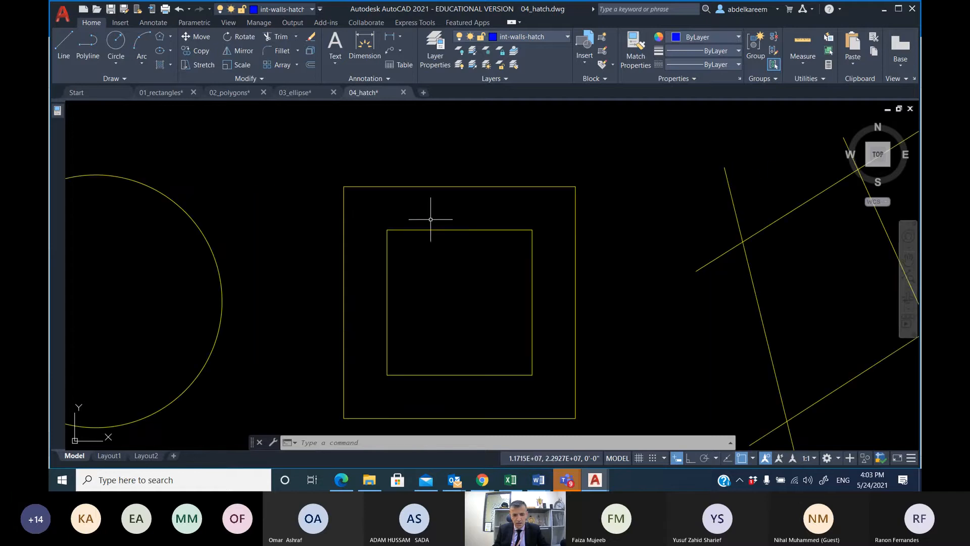
{"action": "scroll", "coordinate": [445, 245], "scroll_direction": "up", "scroll_amount": 2}
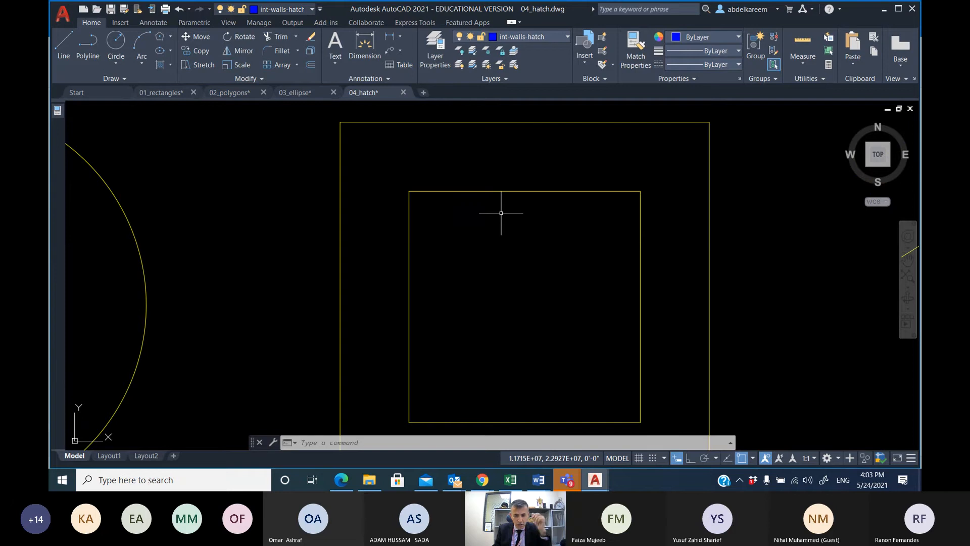
{"action": "scroll", "coordinate": [500, 218], "scroll_direction": "down", "scroll_amount": 2}
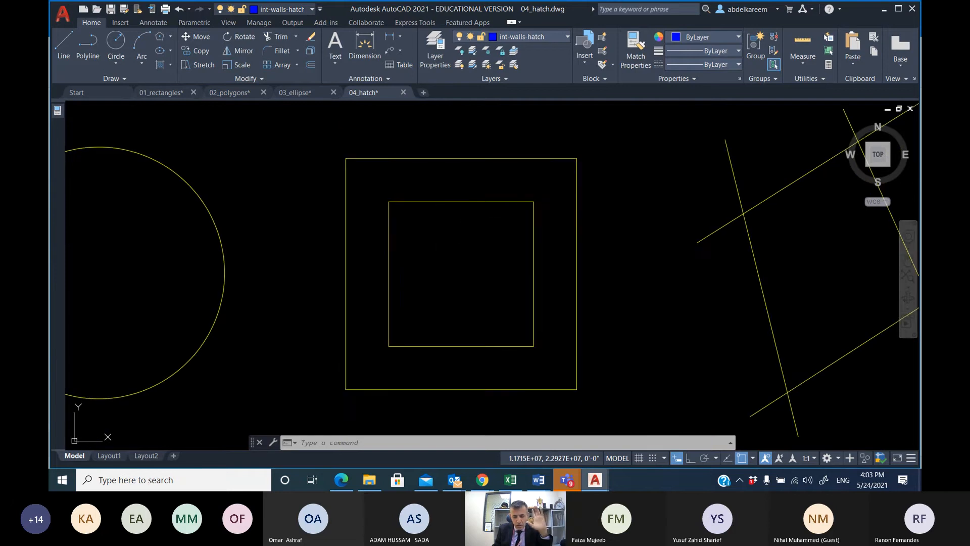
{"action": "middle_click_drag", "start_coordinate": [429, 228], "coordinate": [481, 231]}
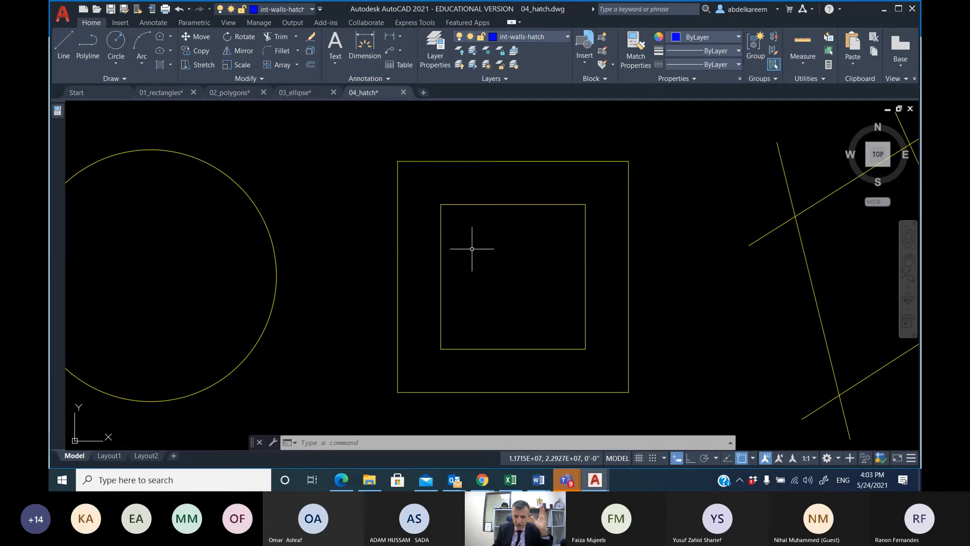
{"action": "left_click", "coordinate": [161, 65]}
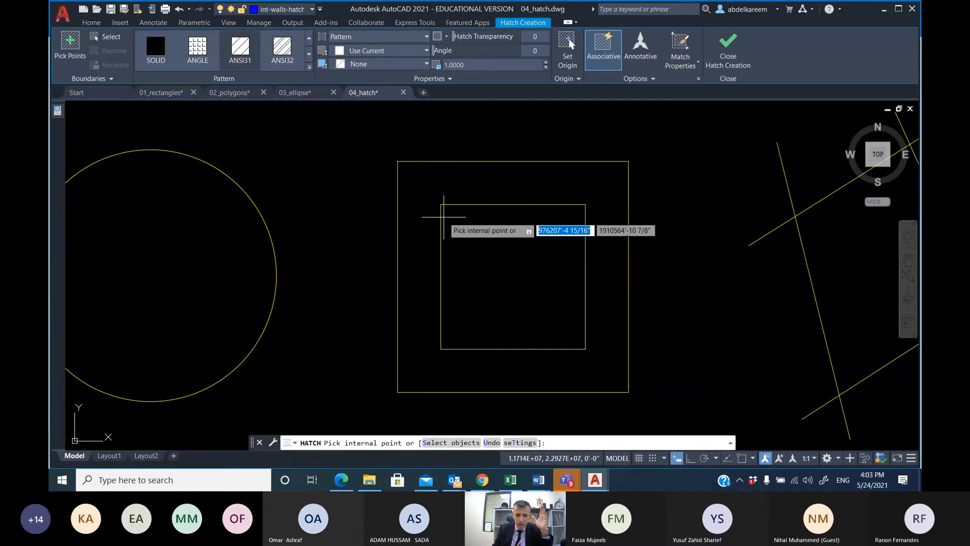
{"action": "left_click", "coordinate": [309, 67]}
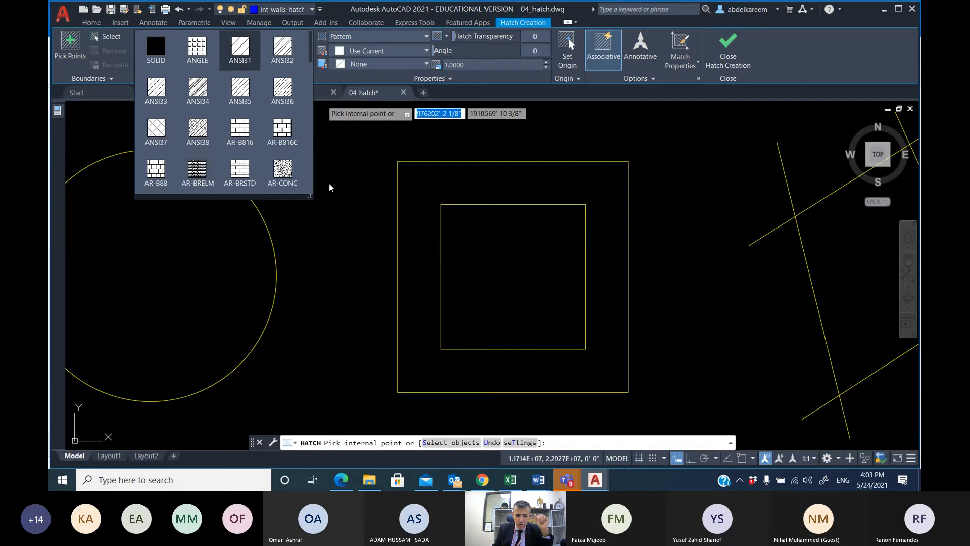
{"action": "scroll", "coordinate": [310, 130], "scroll_direction": "down", "scroll_amount": 2}
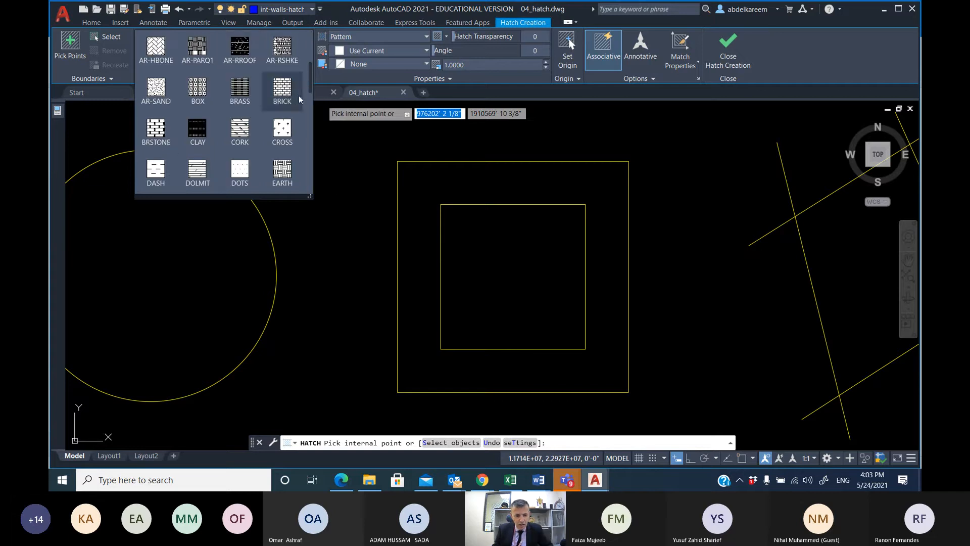
{"action": "left_click_drag", "start_coordinate": [311, 80], "coordinate": [305, 132]}
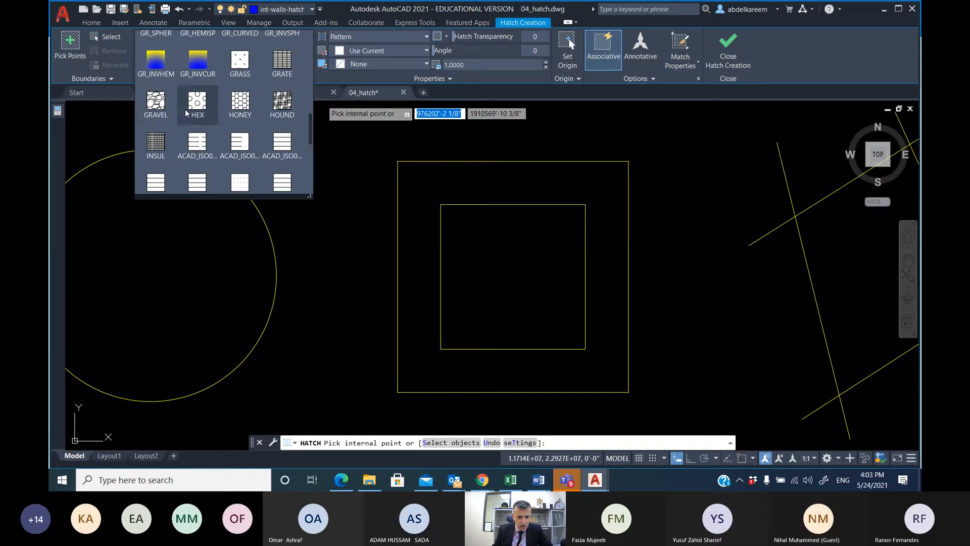
{"action": "left_click", "coordinate": [162, 104]}
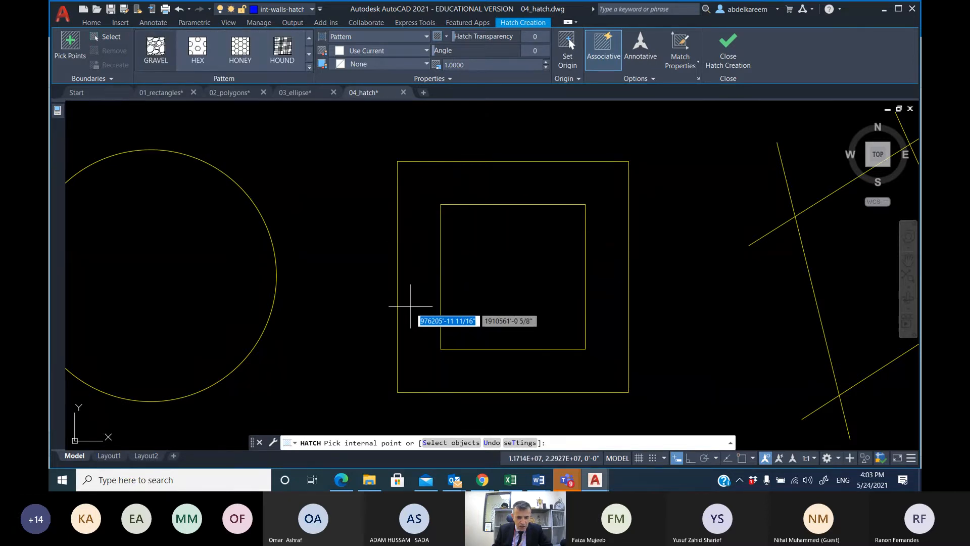
Set the hatch scale to 20, fill the band between the two nested squares by an internal point and end the command.
{"action": "left_click", "coordinate": [507, 290]}
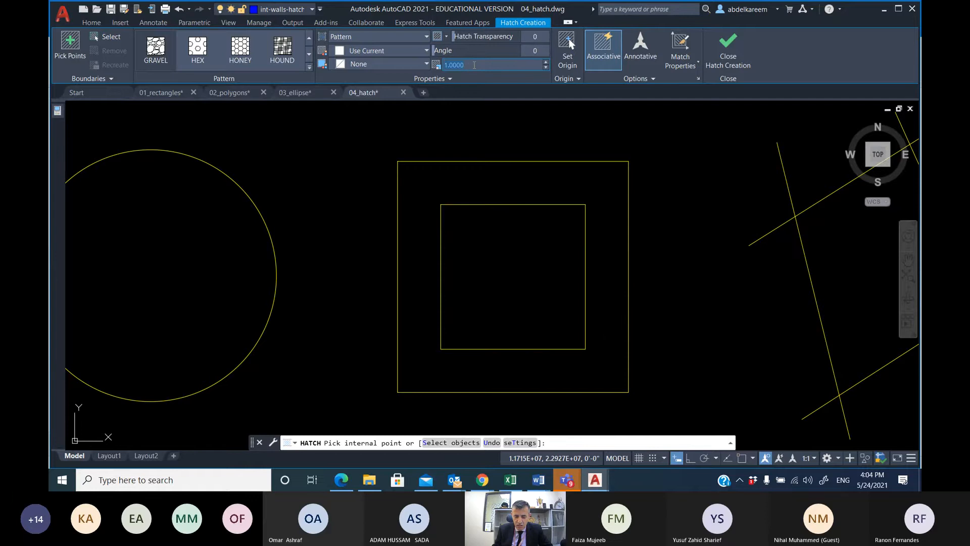
{"action": "type", "text": "15"}
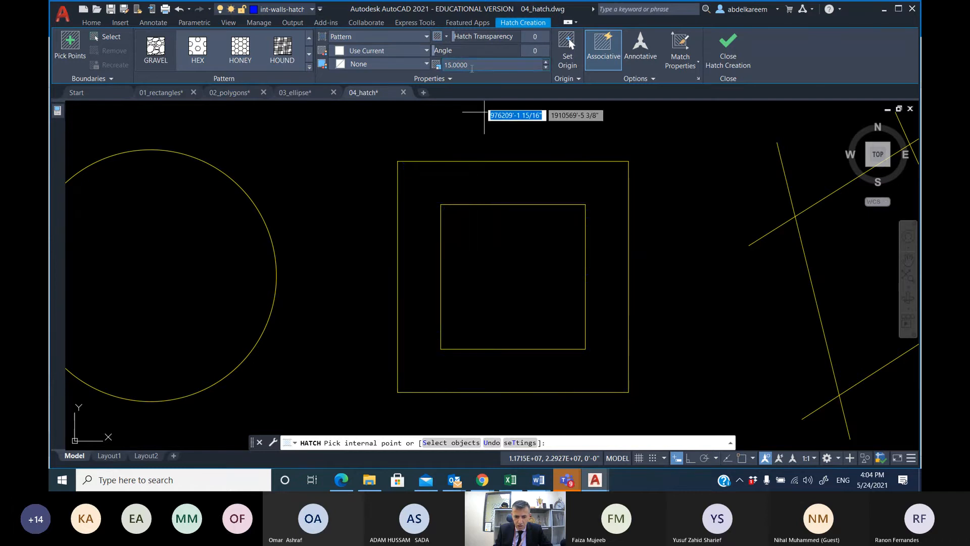
{"action": "type", "text": "20"}
{"action": "key", "text": "Return"}
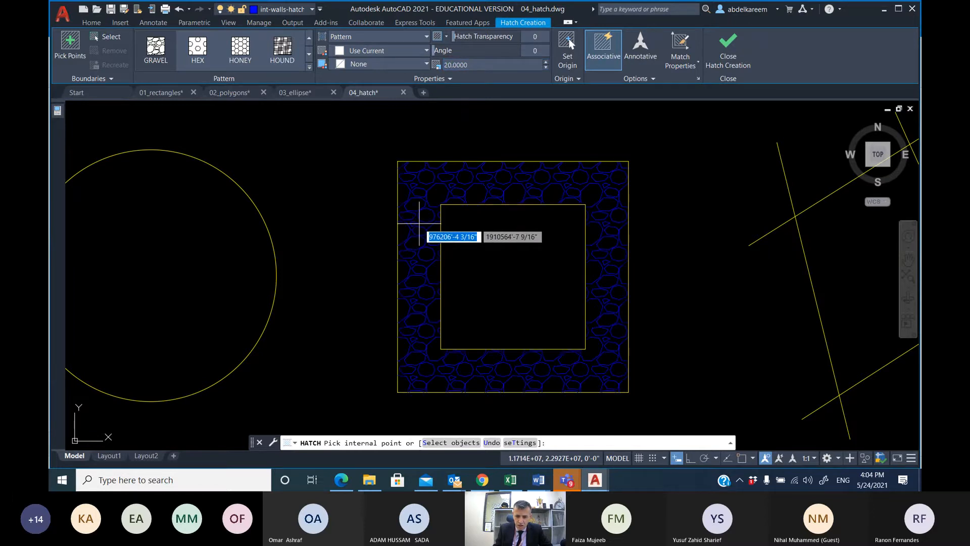
{"action": "left_click", "coordinate": [420, 223]}
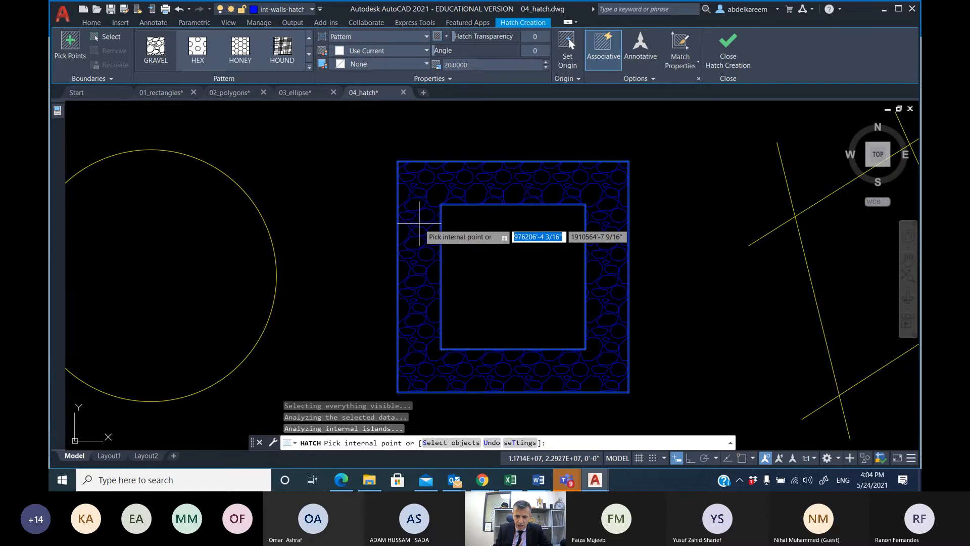
{"action": "key", "text": "Escape"}
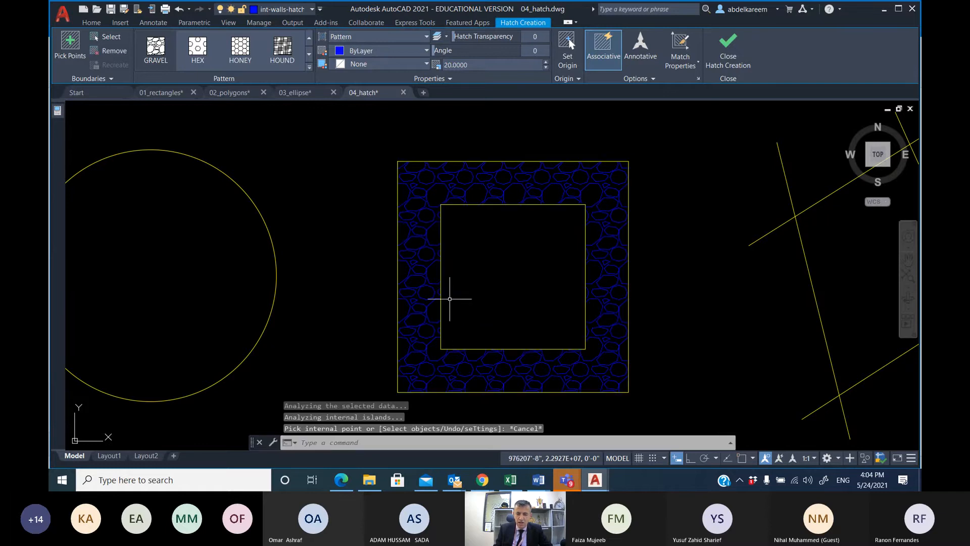
Delete the gravel hatch between the nested squares, keeping both square outlines.
{"action": "scroll", "coordinate": [306, 208], "scroll_direction": "down", "scroll_amount": 2}
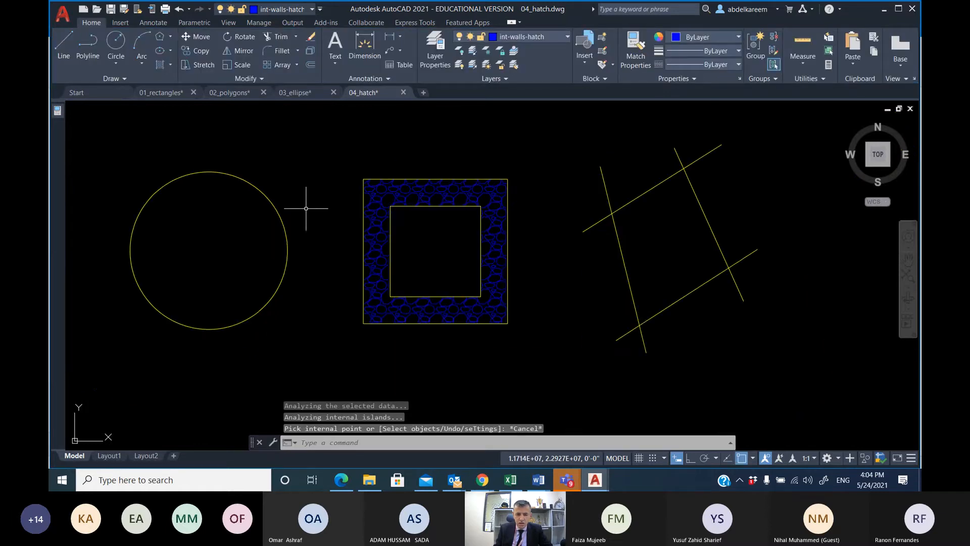
{"action": "mouse_move", "coordinate": [234, 223]}
{"action": "middle_mouse_down"}
{"action": "mouse_move", "coordinate": [472, 245]}
{"action": "mouse_move", "coordinate": [476, 258]}
{"action": "middle_mouse_up"}
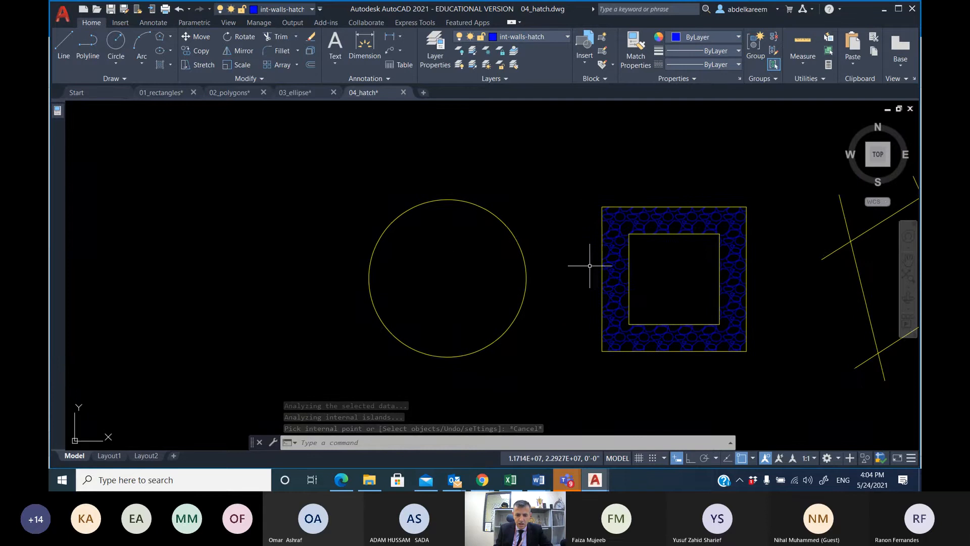
{"action": "middle_click_drag", "start_coordinate": [611, 265], "coordinate": [514, 264]}
{"action": "left_click", "coordinate": [520, 255]}
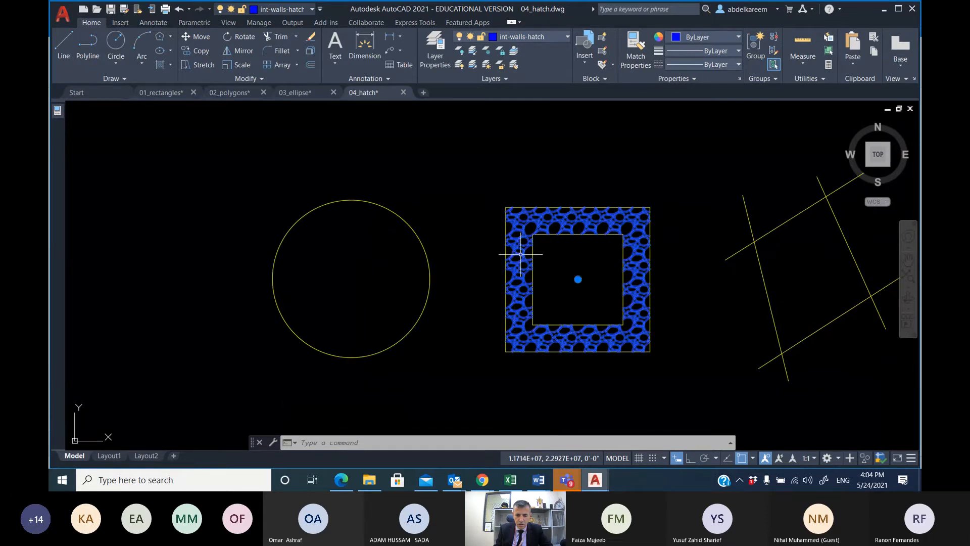
{"action": "key", "text": "Delete"}
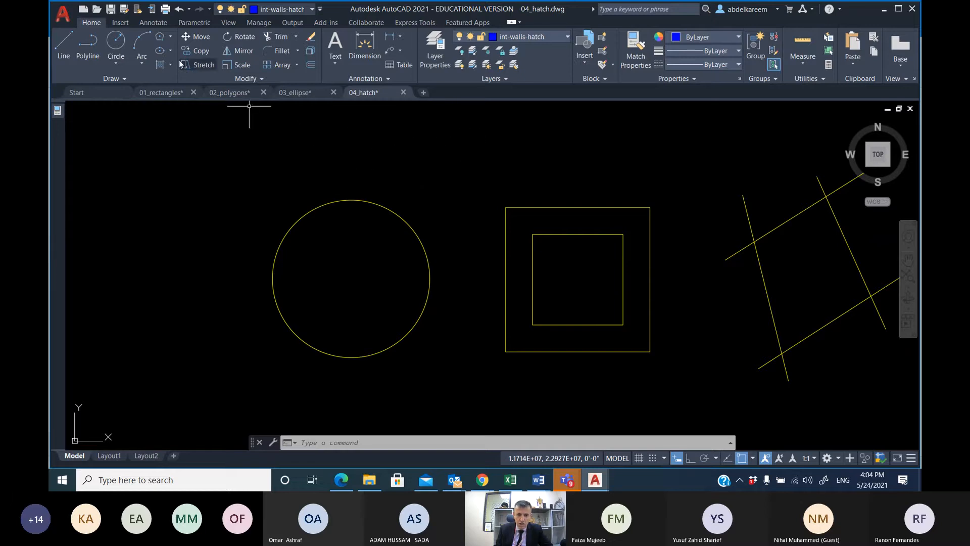
Hatch the circle with GRAVEL at scale 20, selecting the circle itself as the boundary object, and end the command.
{"action": "left_click", "coordinate": [160, 64]}
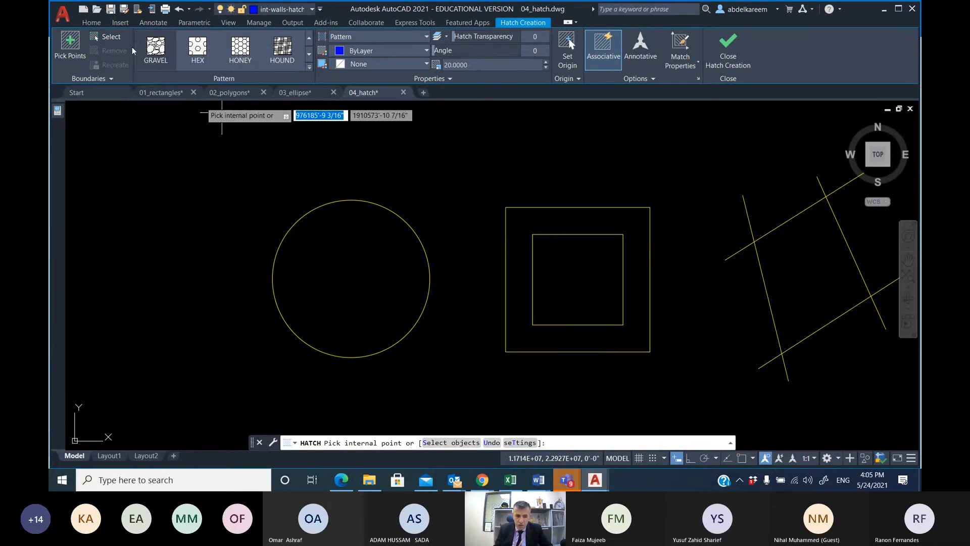
{"action": "left_click", "coordinate": [118, 38]}
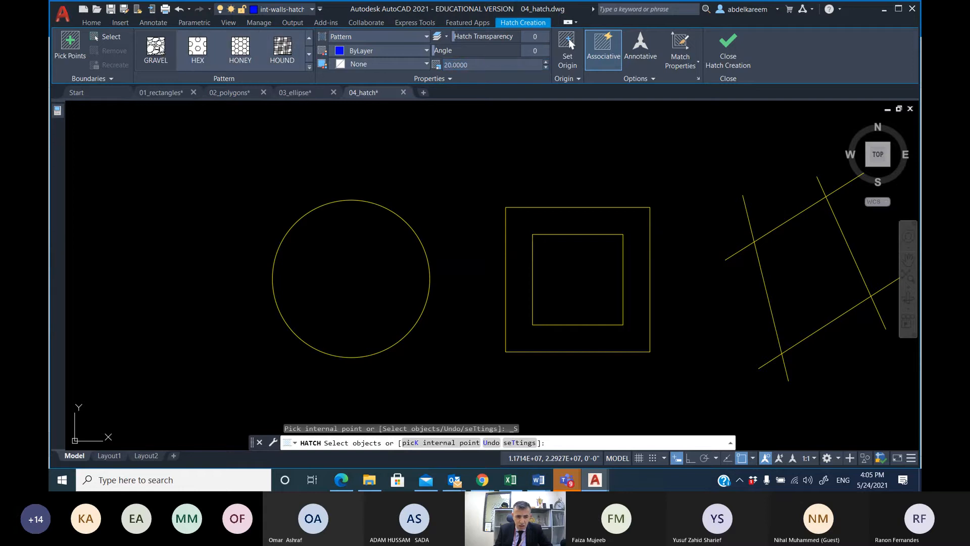
{"action": "left_click", "coordinate": [331, 203]}
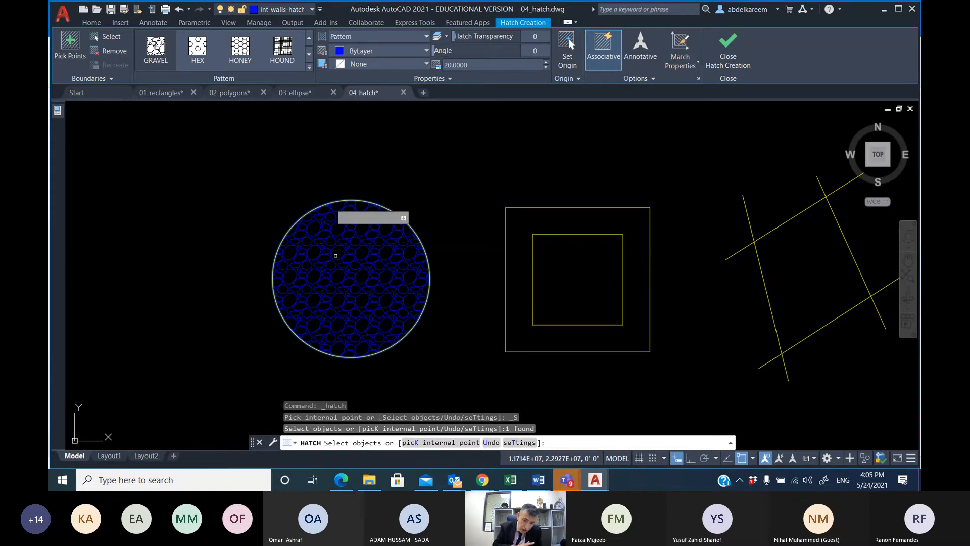
{"action": "key", "text": "Escape"}
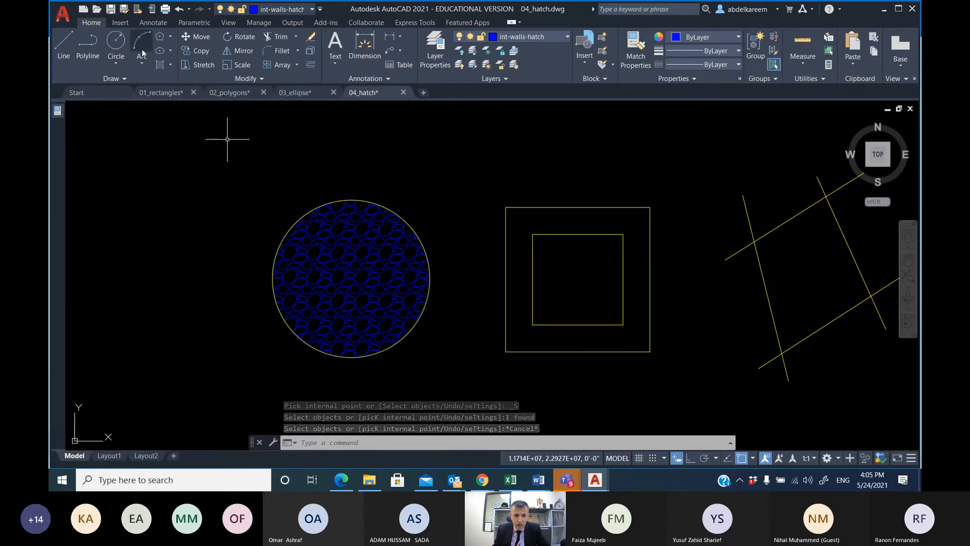
Try a gravel hatch bounded by the selected outer and inner squares, end the command and undo that hatch.
{"action": "left_click", "coordinate": [159, 65]}
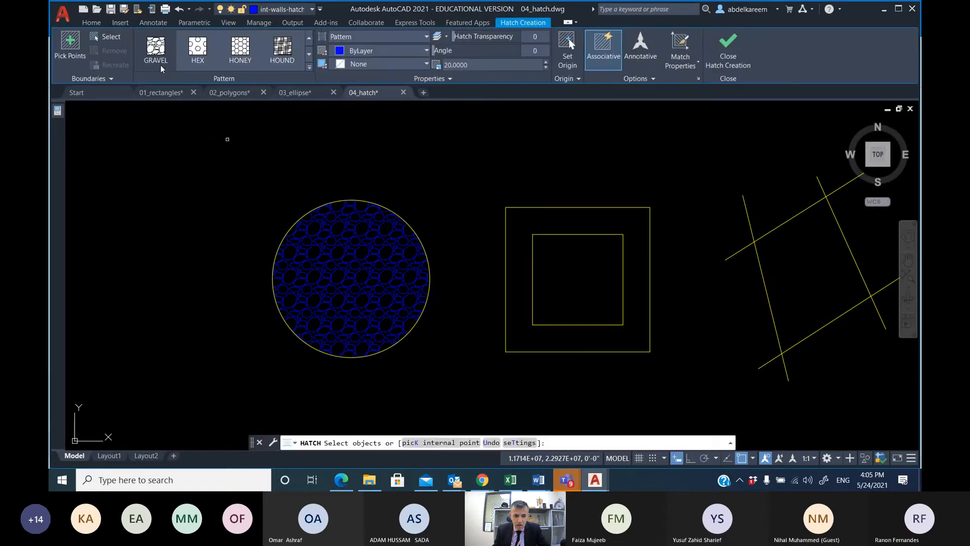
{"action": "left_click", "coordinate": [104, 37]}
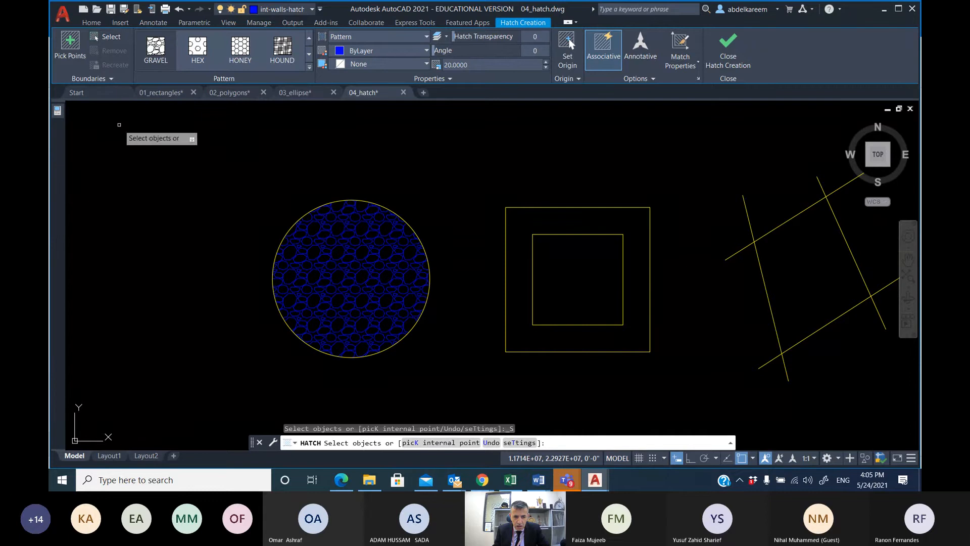
{"action": "left_click", "coordinate": [541, 207]}
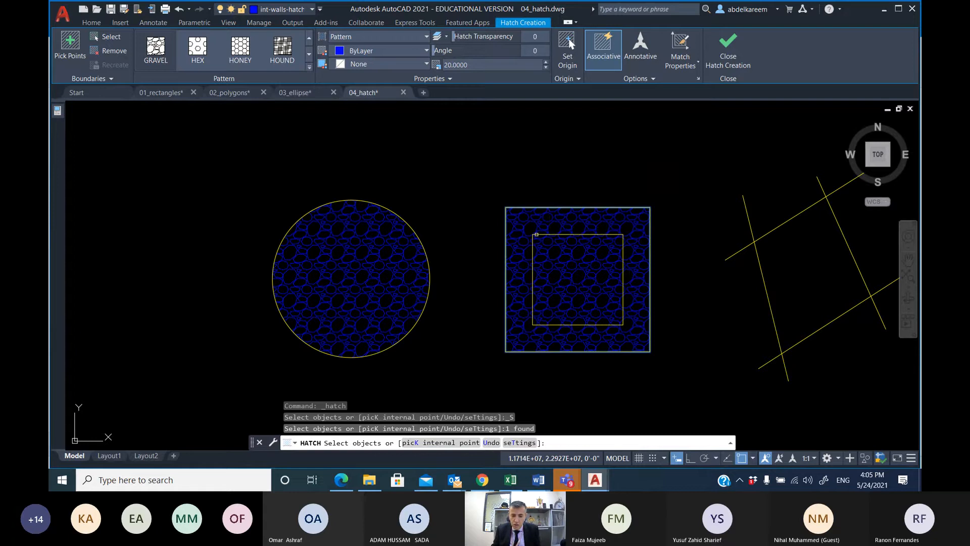
{"action": "left_click", "coordinate": [536, 235]}
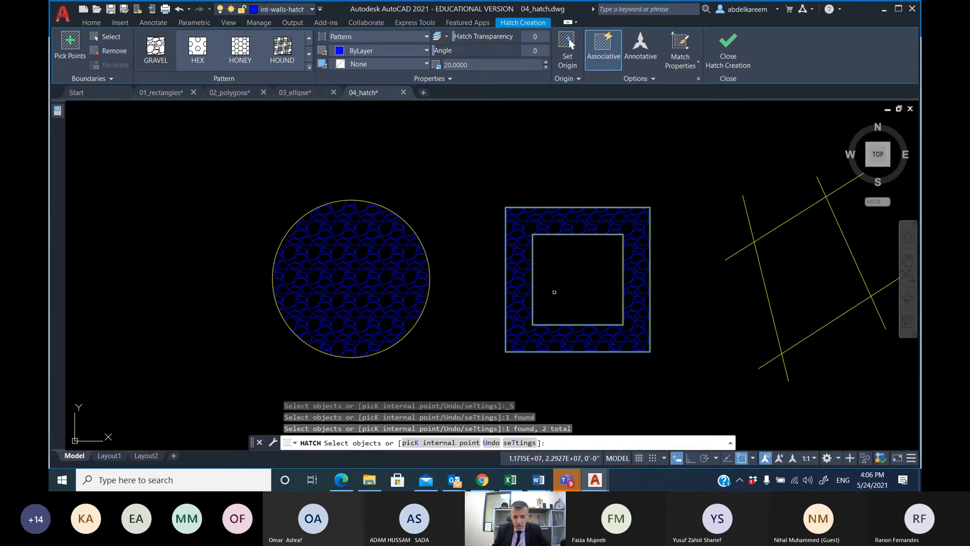
{"action": "key", "text": "Escape"}
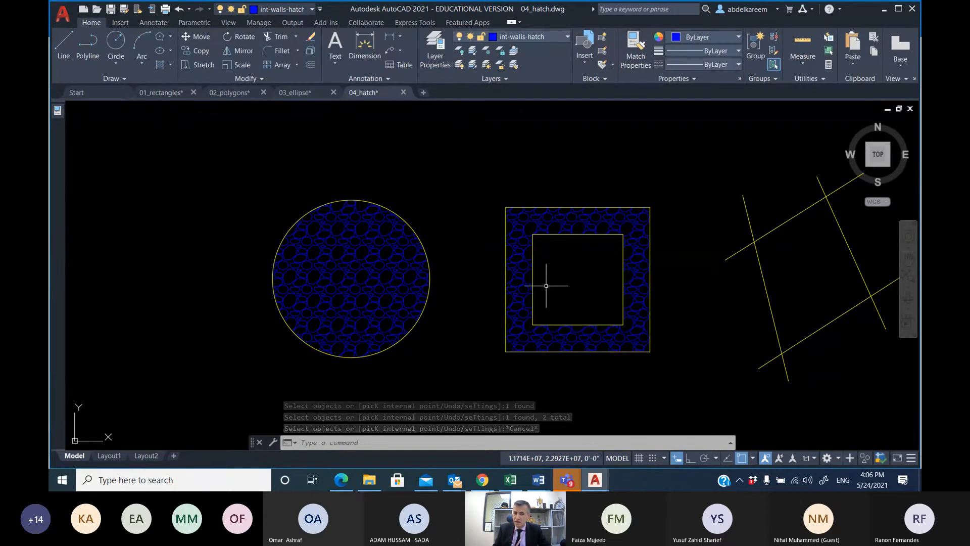
{"action": "left_click", "coordinate": [179, 9]}
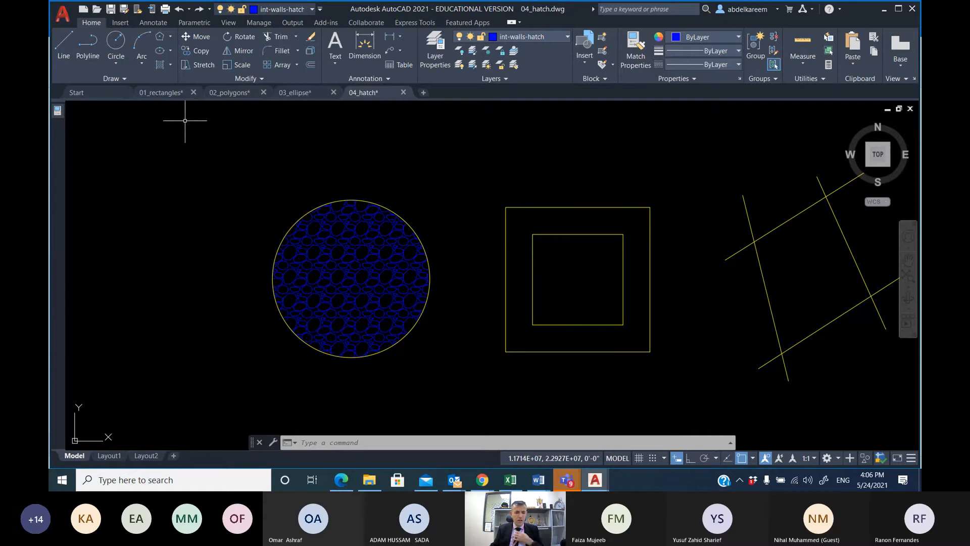
Hatch the band between the nested squares with GRAVEL at scale 20, selecting the outer and inner squares as boundaries, and finish hatch creation.
{"action": "left_click", "coordinate": [160, 66]}
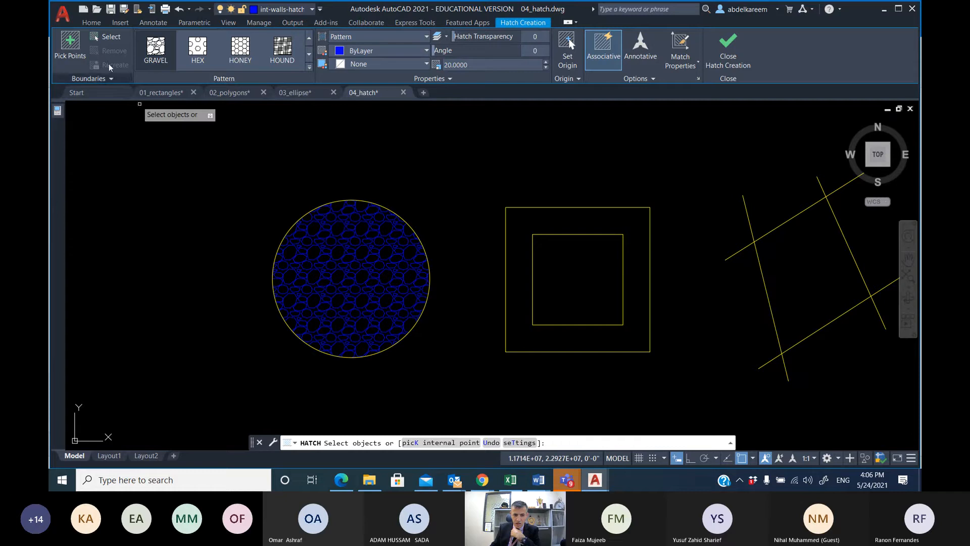
{"action": "left_click", "coordinate": [109, 38]}
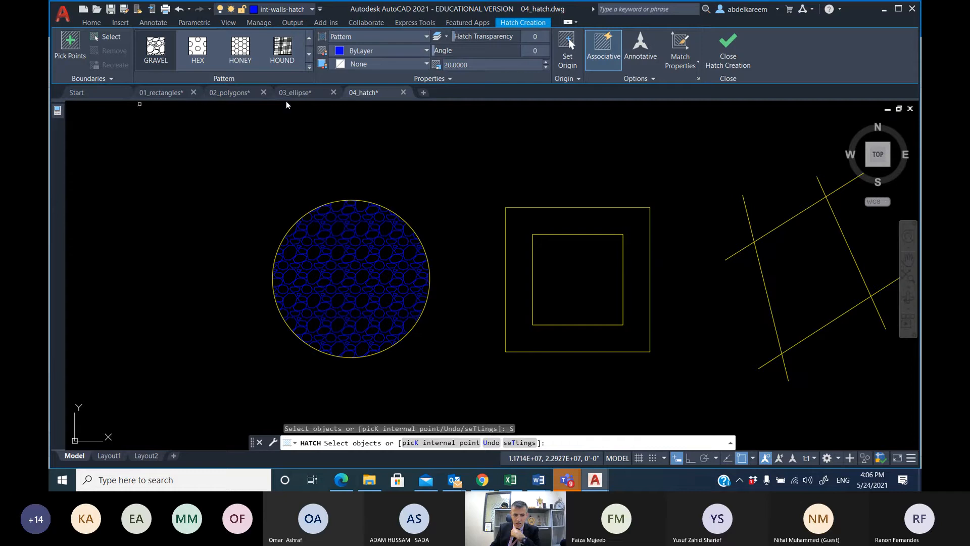
{"action": "left_click", "coordinate": [565, 207]}
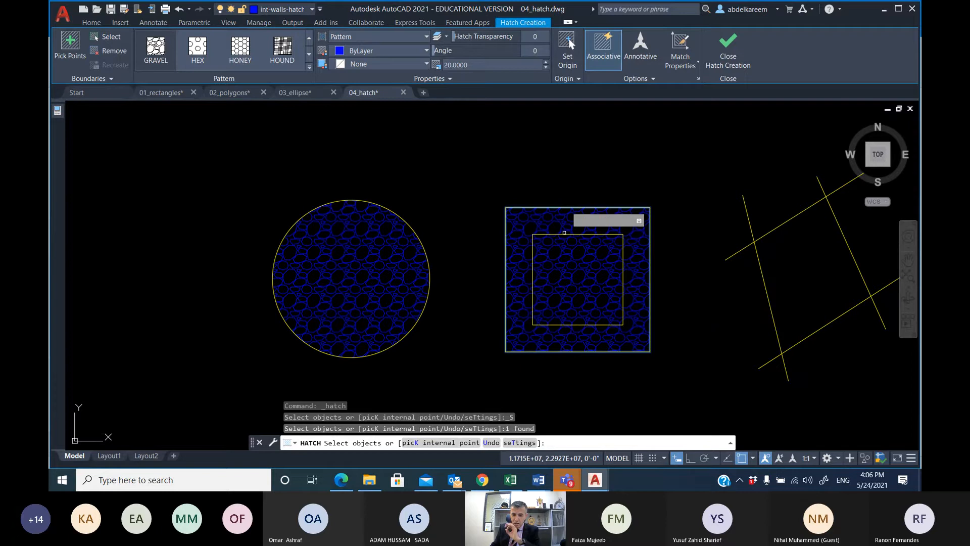
{"action": "left_click", "coordinate": [564, 234]}
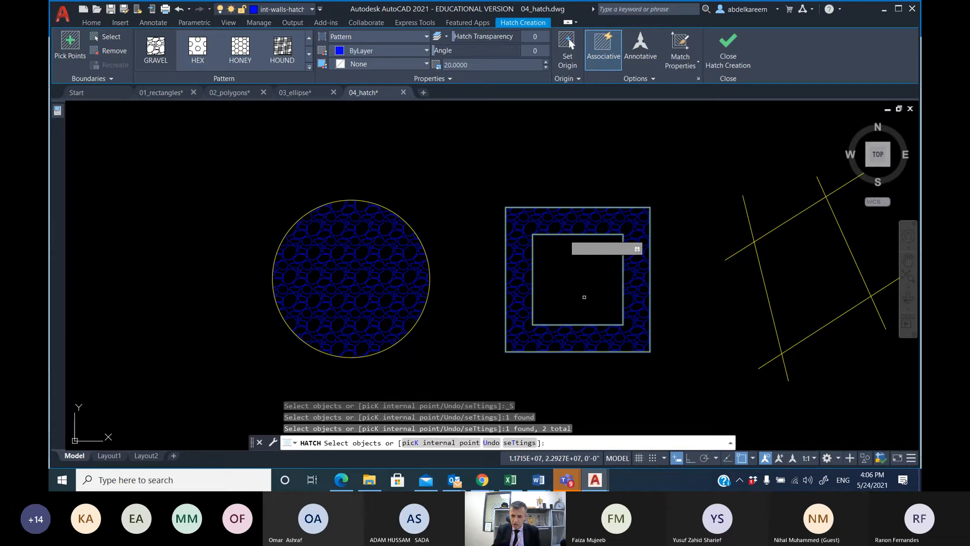
{"action": "left_click", "coordinate": [733, 54]}
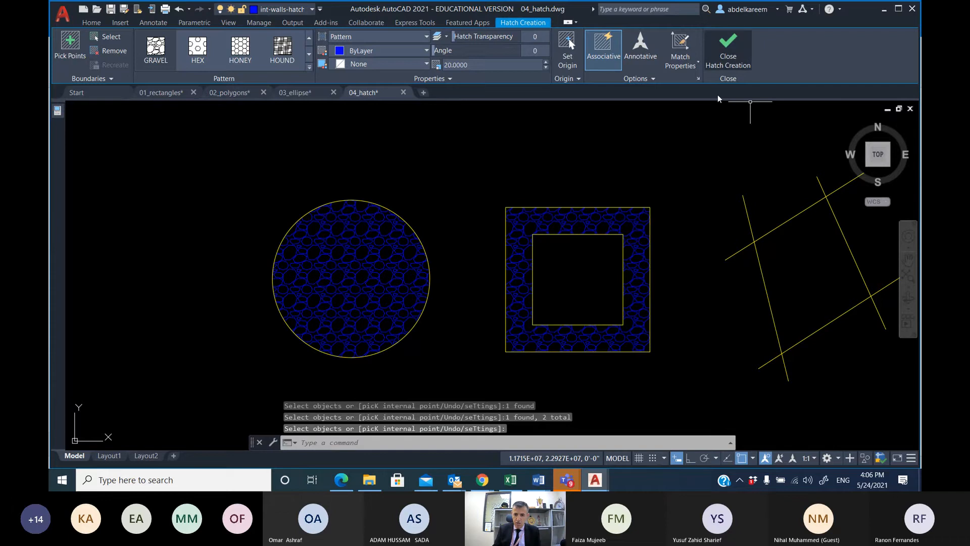
{"action": "scroll", "coordinate": [472, 241], "scroll_direction": "down", "scroll_amount": 5}
{"action": "middle_click_drag", "start_coordinate": [459, 223], "coordinate": [321, 222]}
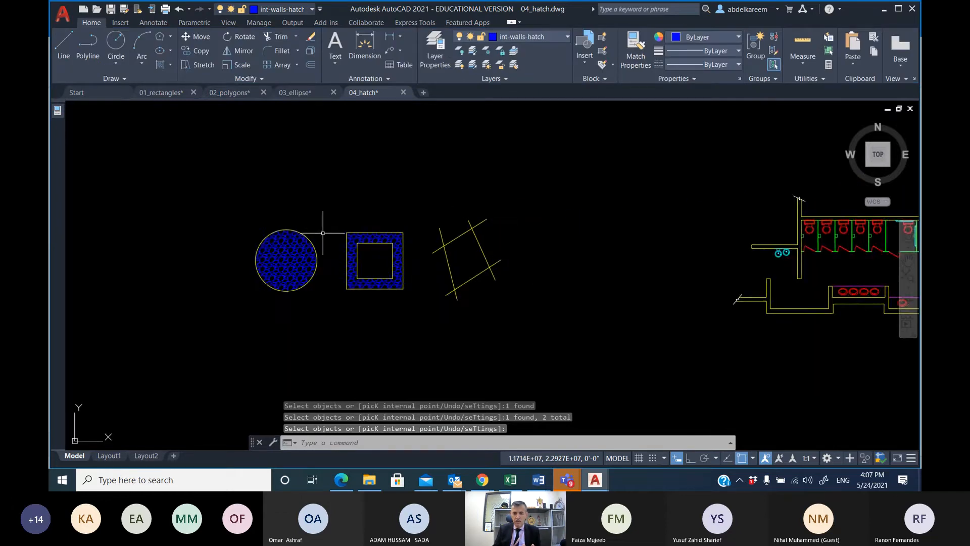
{"action": "scroll", "coordinate": [321, 247], "scroll_direction": "up", "scroll_amount": 3}
{"action": "middle_click_drag", "start_coordinate": [340, 253], "coordinate": [485, 256]}
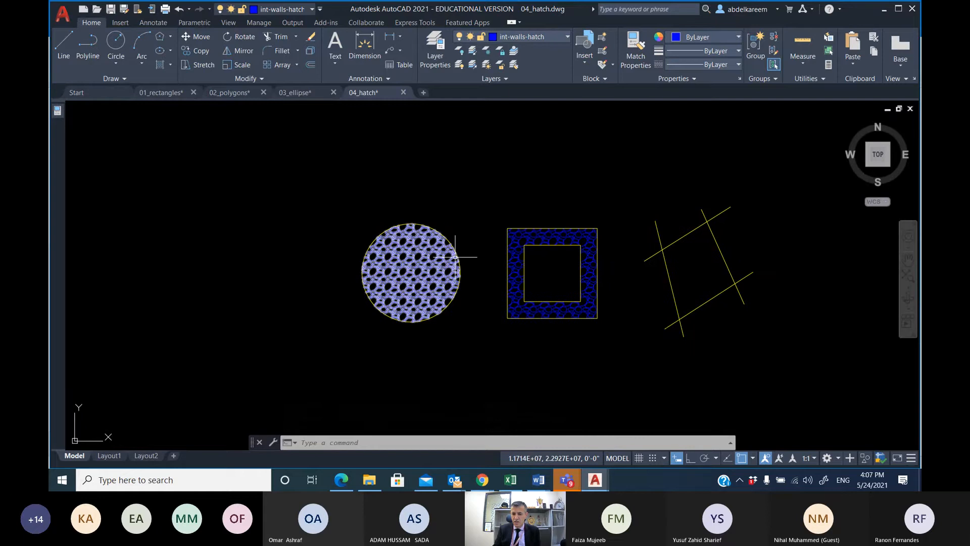
Delete the gravel hatch from the band between the nested squares, keeping both outlines.
{"action": "scroll", "coordinate": [476, 254], "scroll_direction": "up", "scroll_amount": 4}
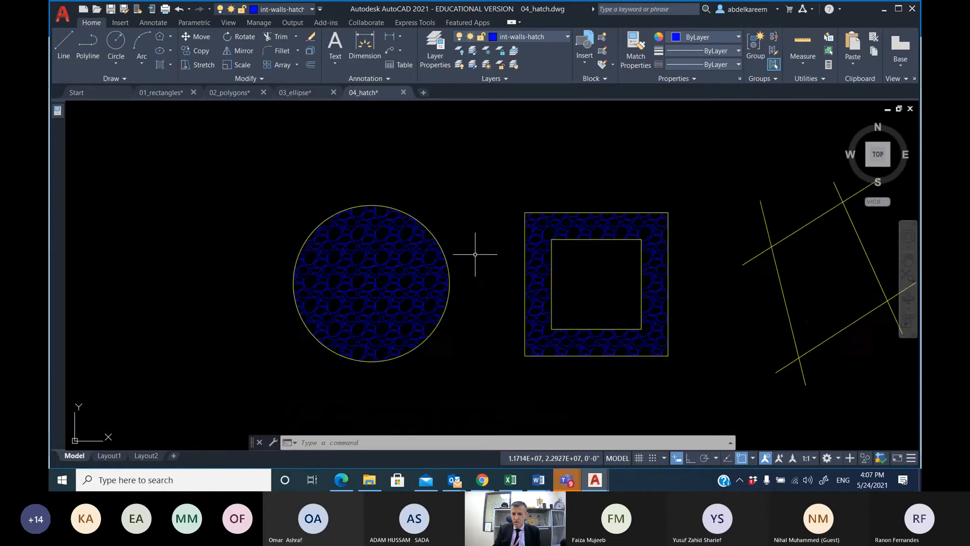
{"action": "left_click", "coordinate": [568, 218]}
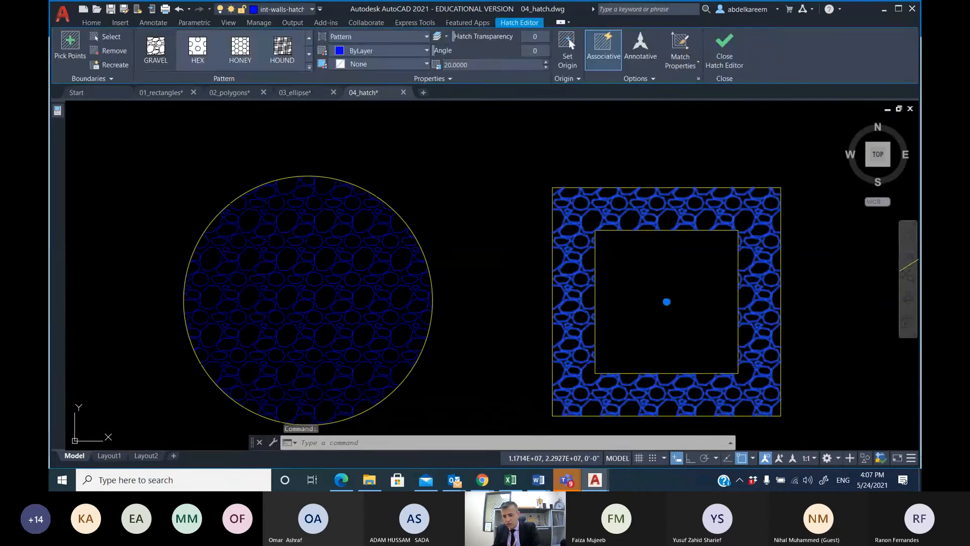
{"action": "key", "text": "Delete"}
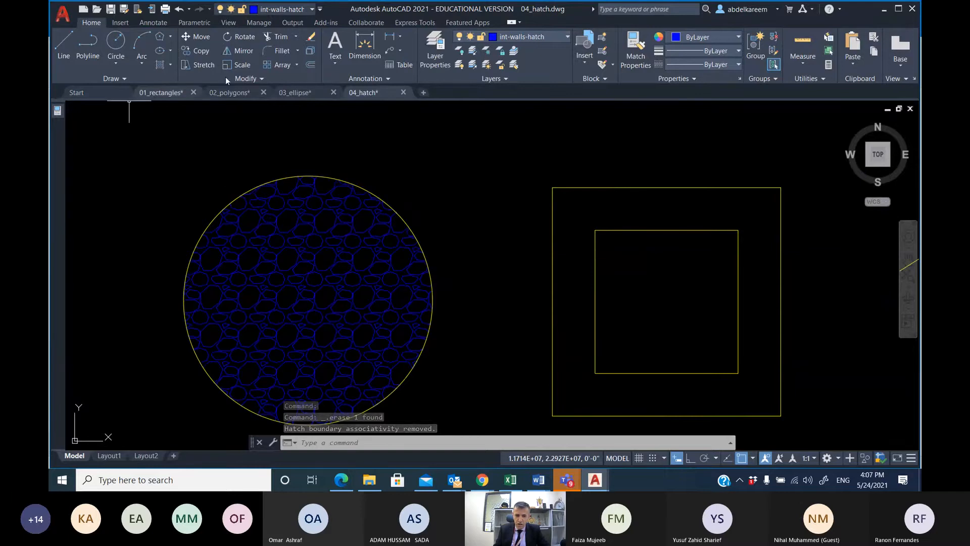
Hatch the band between the nested squares with GRAVEL at scale 20 by picking an internal point, and end the command.
{"action": "left_click", "coordinate": [158, 66]}
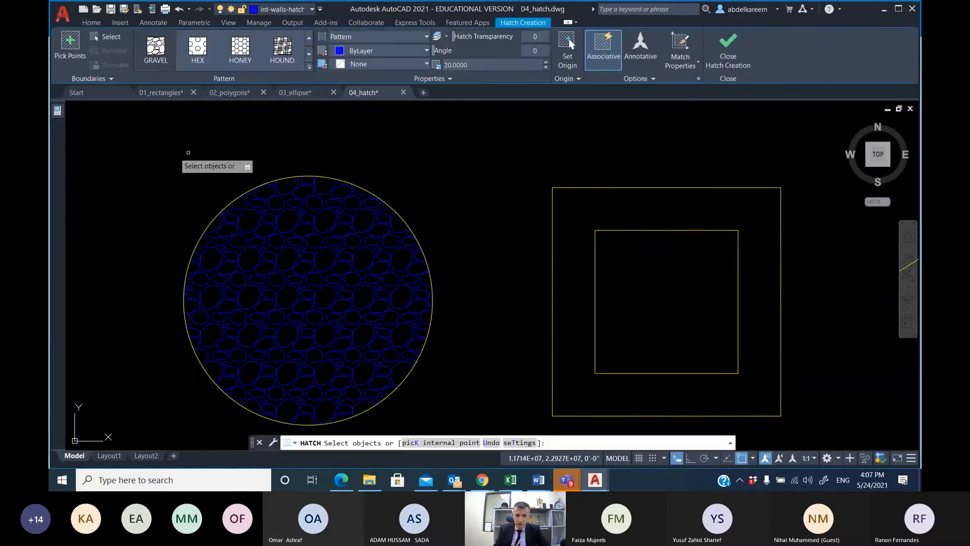
{"action": "left_click", "coordinate": [71, 42]}
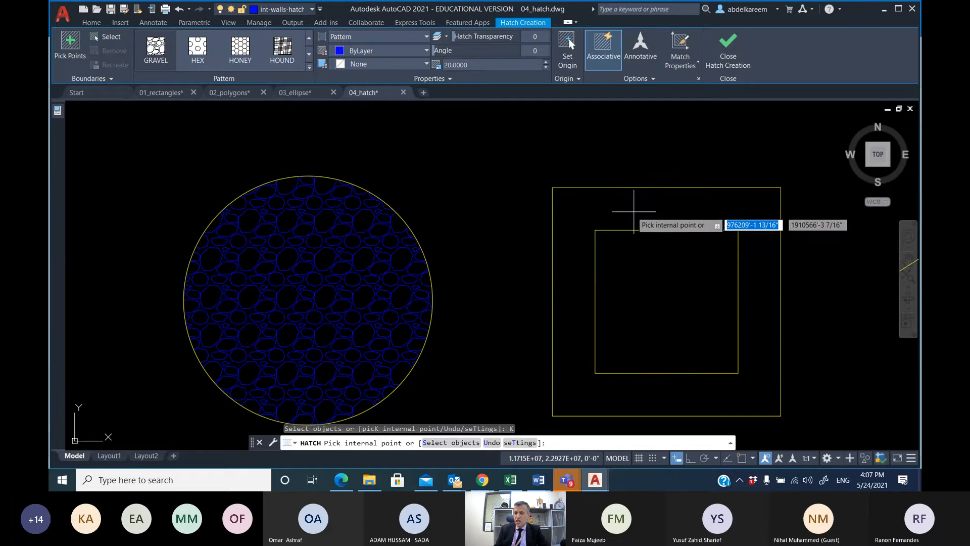
{"action": "left_click", "coordinate": [602, 212]}
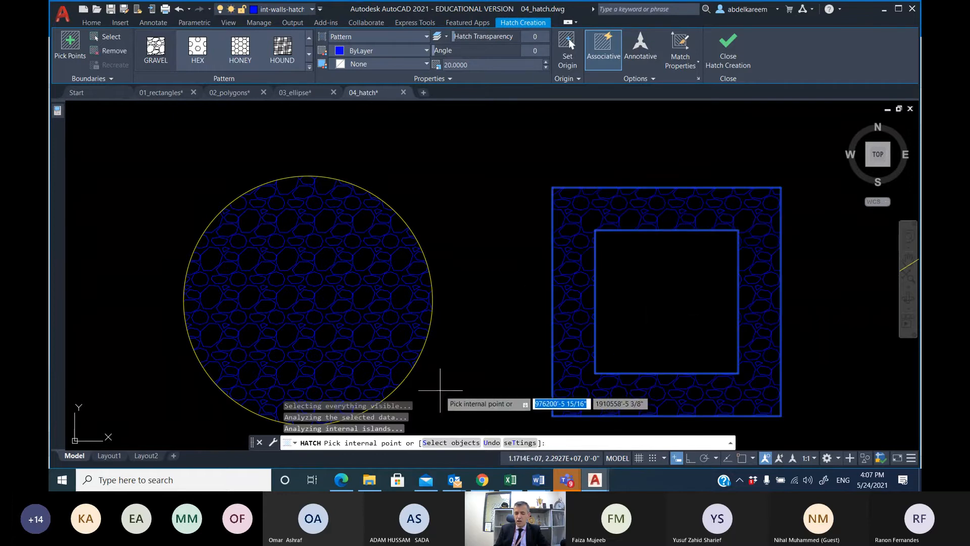
{"action": "key", "text": "Escape"}
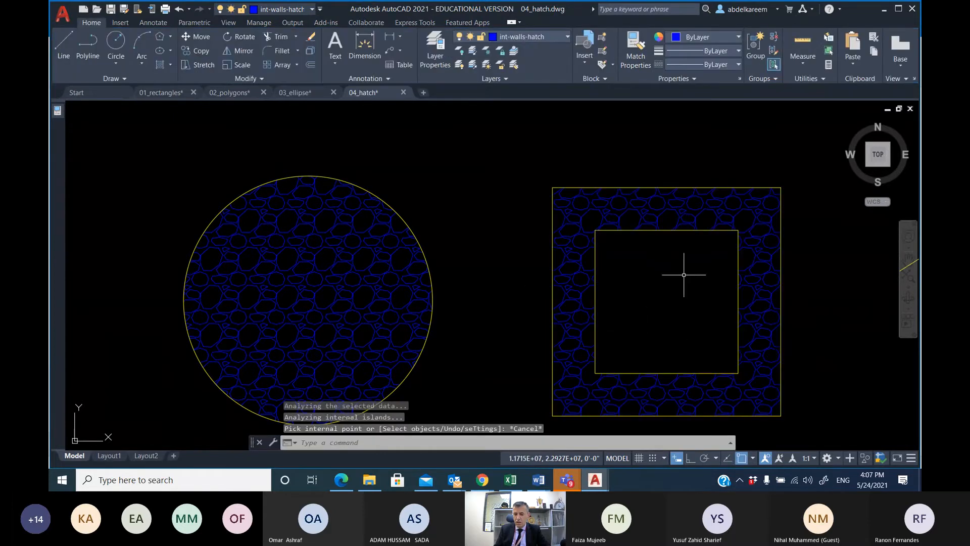
Fill the inner square with the HONEY pattern at scale 20 by picking an internal point, and end the command.
{"action": "left_click", "coordinate": [160, 65]}
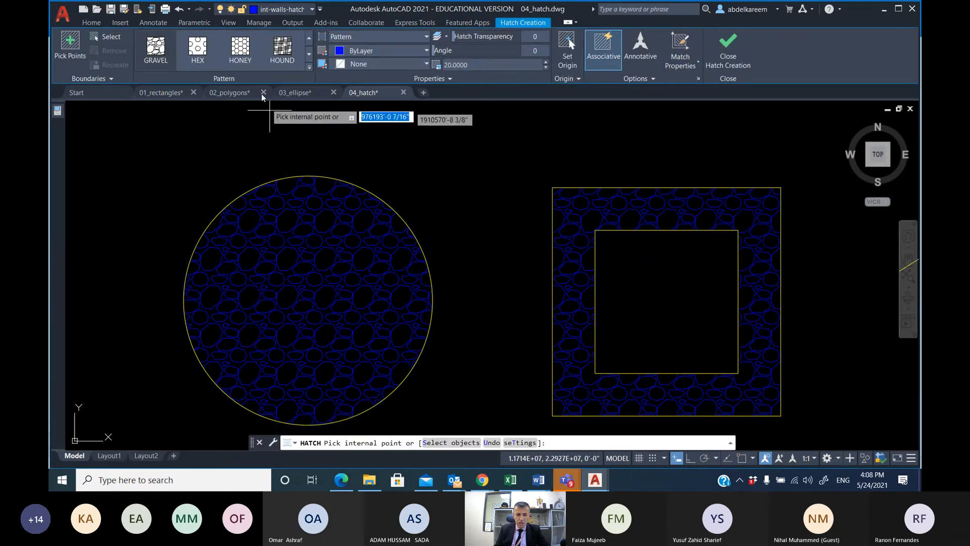
{"action": "left_click", "coordinate": [244, 52]}
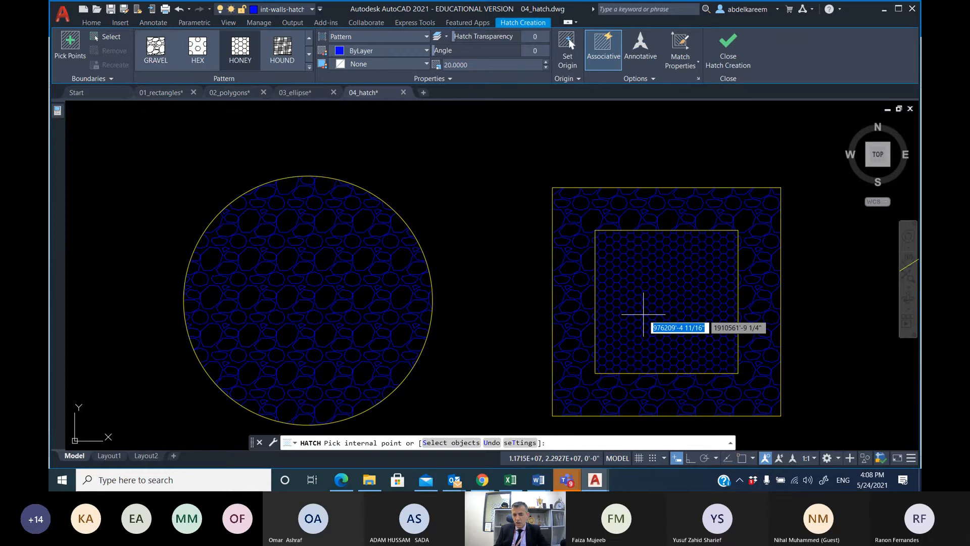
{"action": "left_click", "coordinate": [644, 314]}
{"action": "key", "text": "Escape"}
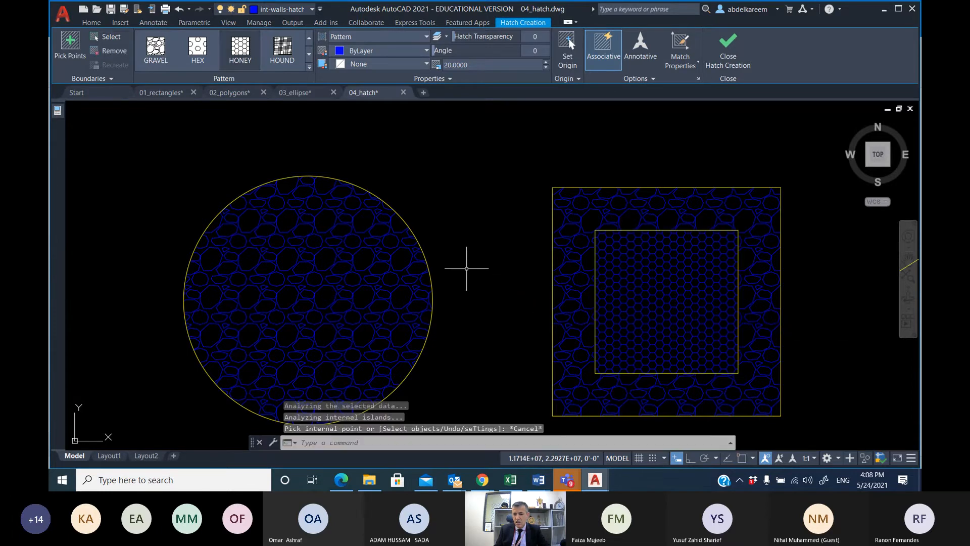
Examine the four crossing lines as separate objects by selecting each one, and clear the selection.
{"action": "scroll", "coordinate": [581, 247], "scroll_direction": "down", "scroll_amount": 2}
{"action": "middle_click_drag", "start_coordinate": [581, 247], "coordinate": [425, 245]}
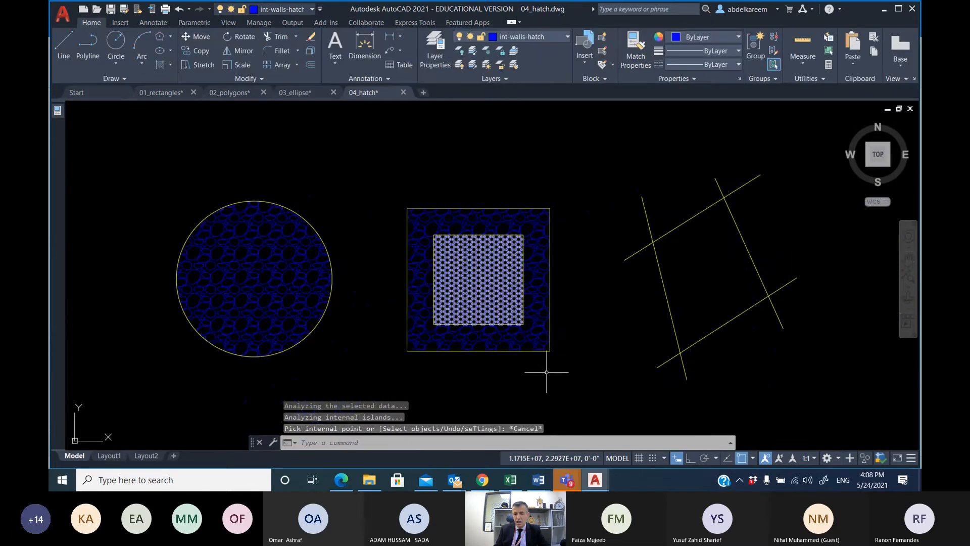
{"action": "mouse_move", "coordinate": [522, 340]}
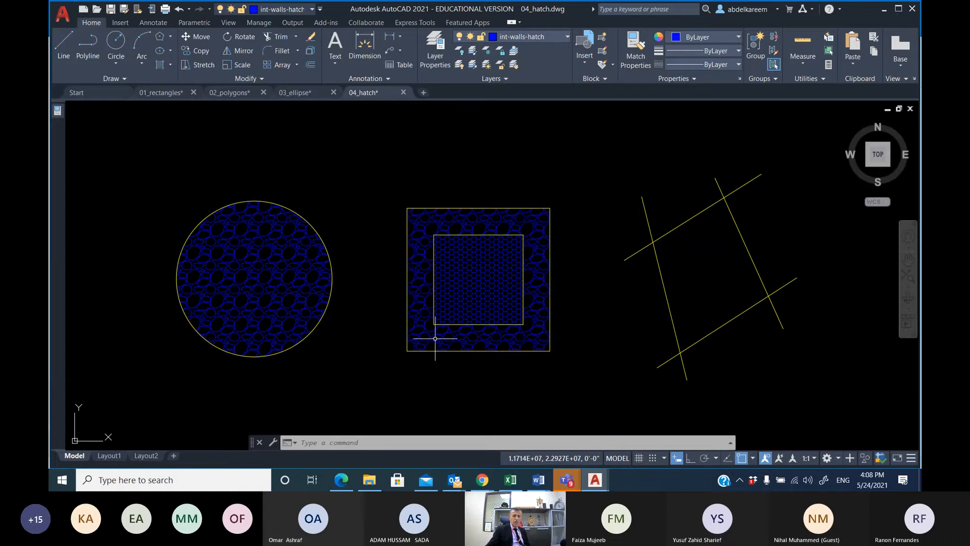
{"action": "left_click", "coordinate": [455, 273]}
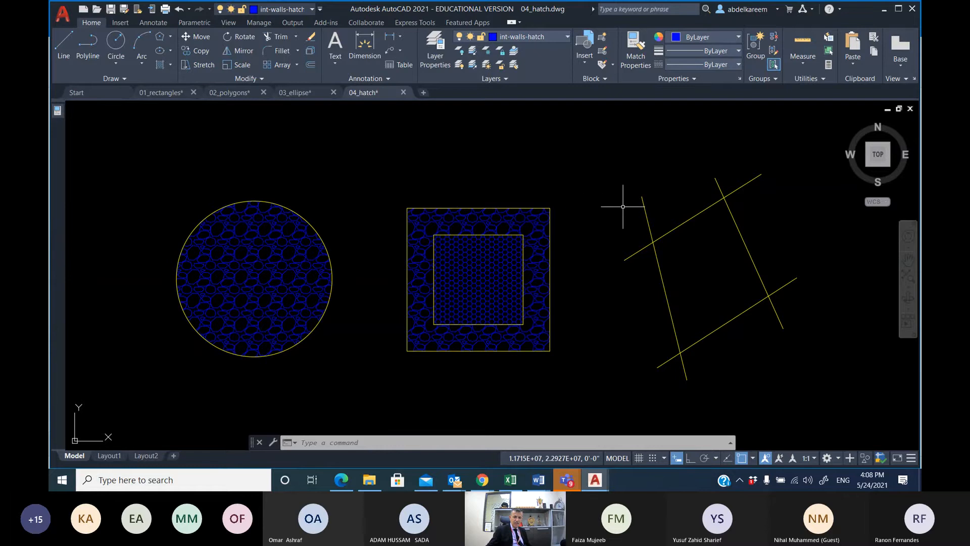
{"action": "middle_click_drag", "start_coordinate": [625, 204], "coordinate": [442, 222]}
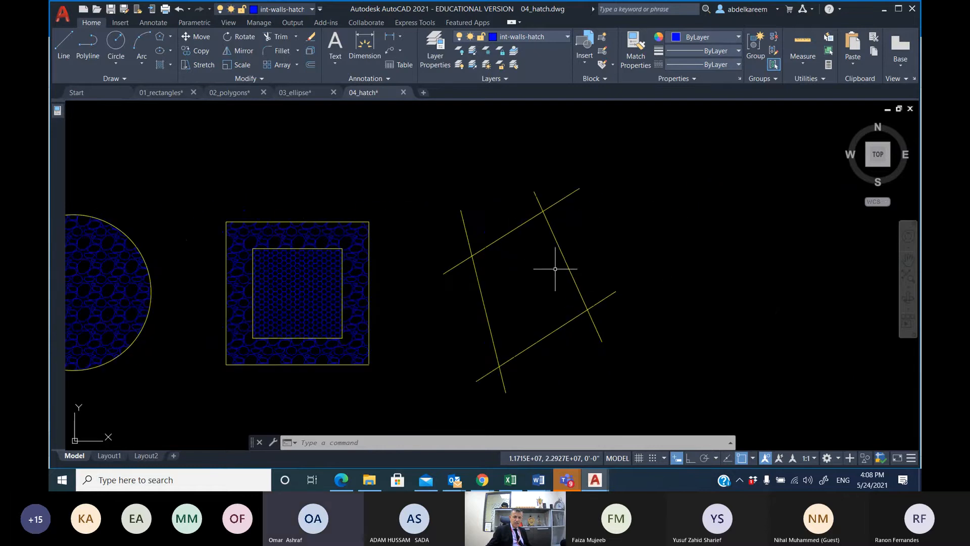
{"action": "left_click", "coordinate": [498, 240]}
{"action": "left_click", "coordinate": [477, 270]}
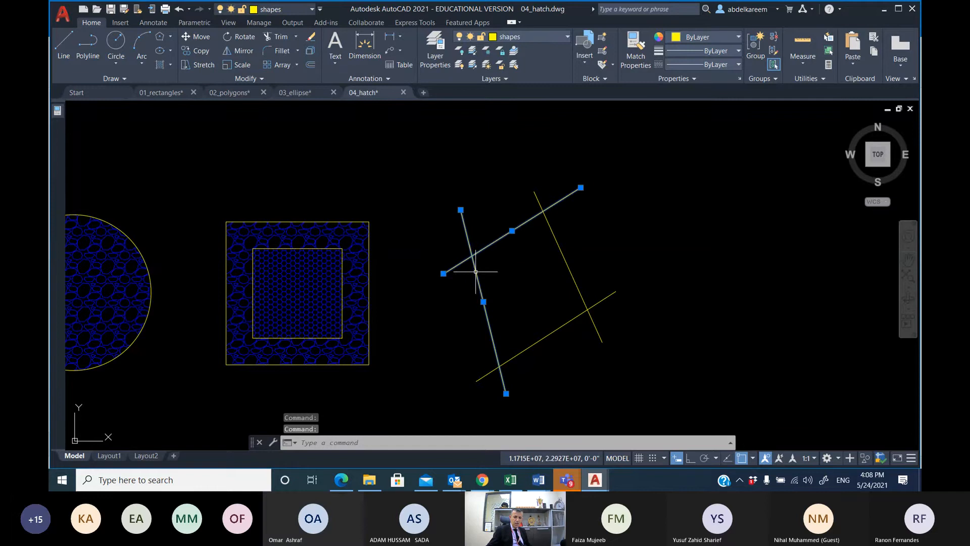
{"action": "left_click", "coordinate": [553, 331]}
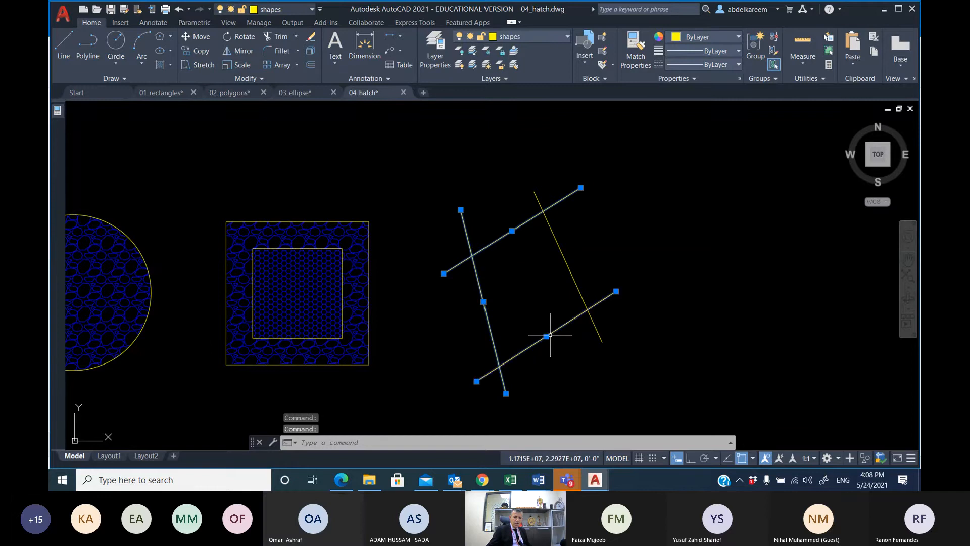
{"action": "left_click", "coordinate": [570, 278]}
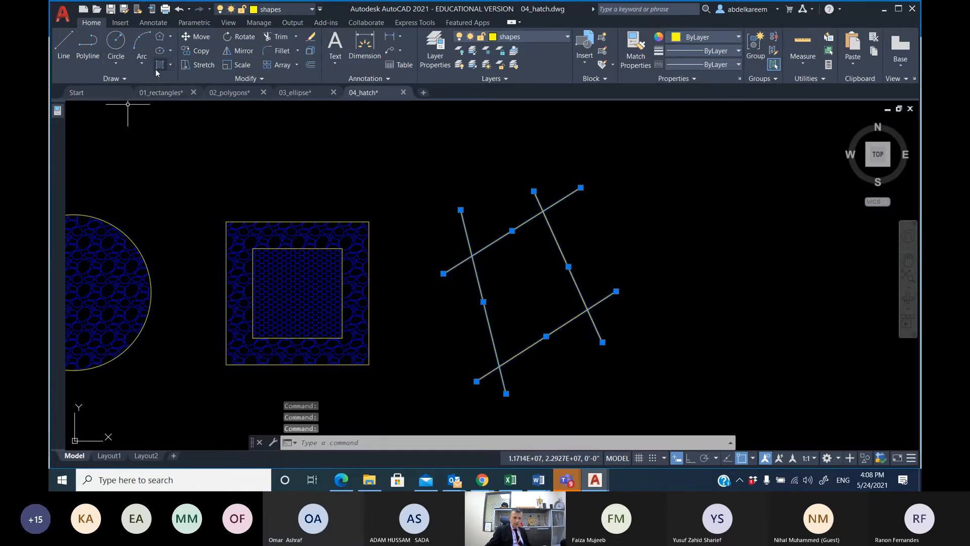
{"action": "key", "text": "Escape"}
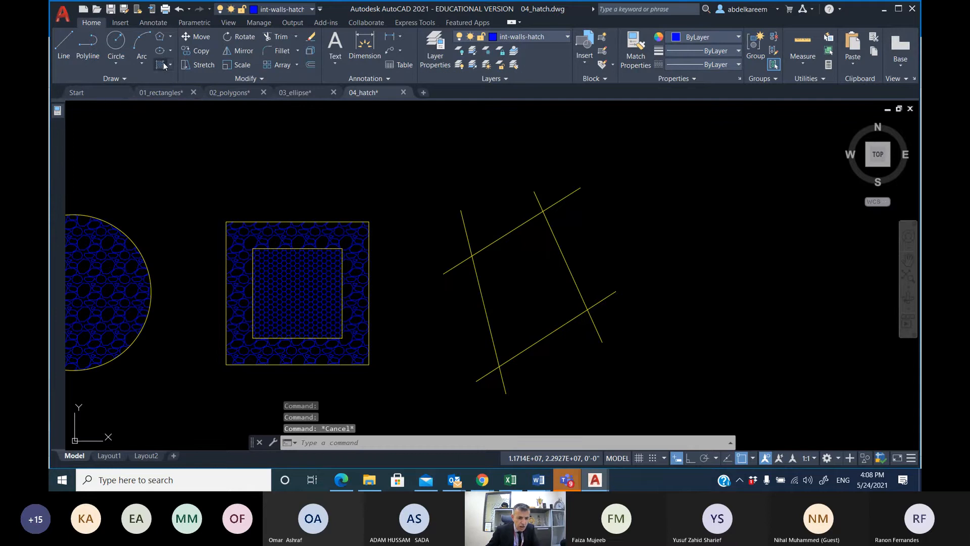
Try to create a gravel hatch using only the upper crossing line as the selected boundary object.
{"action": "left_click", "coordinate": [163, 62]}
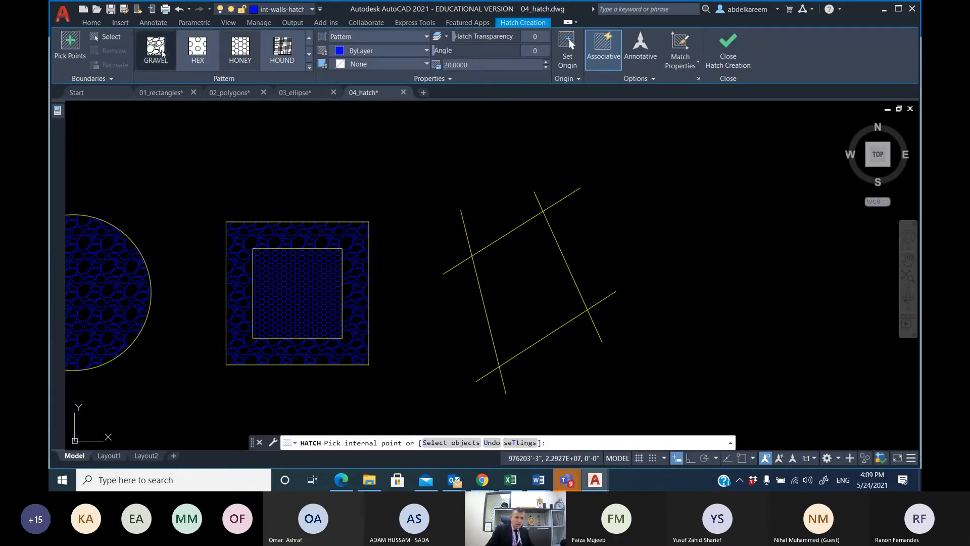
{"action": "left_click", "coordinate": [103, 35]}
{"action": "left_click", "coordinate": [522, 224]}
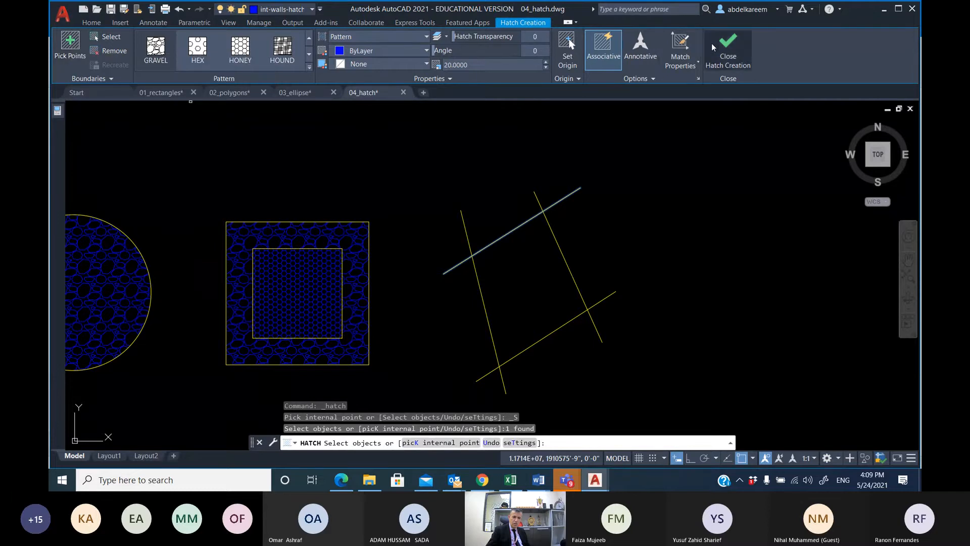
{"action": "left_click", "coordinate": [728, 50]}
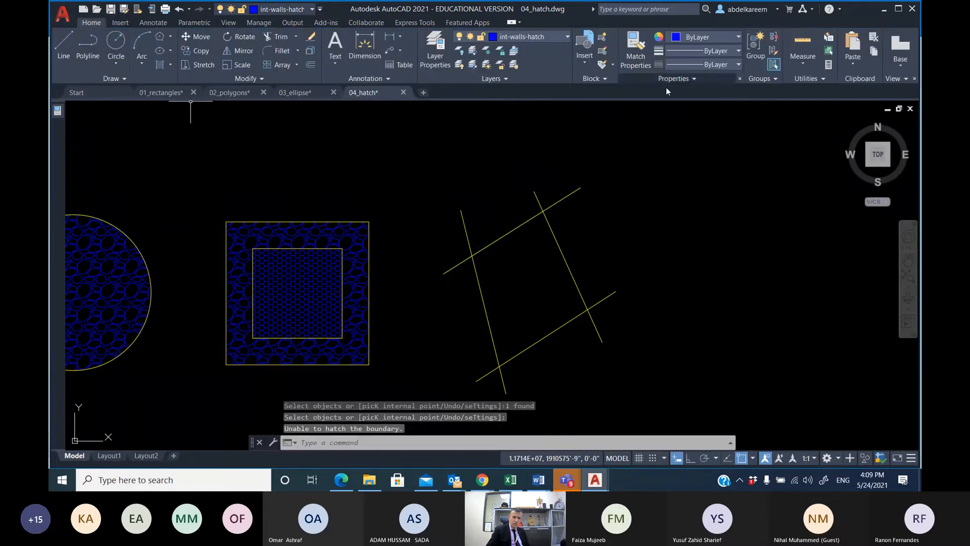
Hatch the area enclosed by the four crossing lines with GRAVEL at scale 20 from an internal point, and finish hatch creation.
{"action": "left_click", "coordinate": [161, 64]}
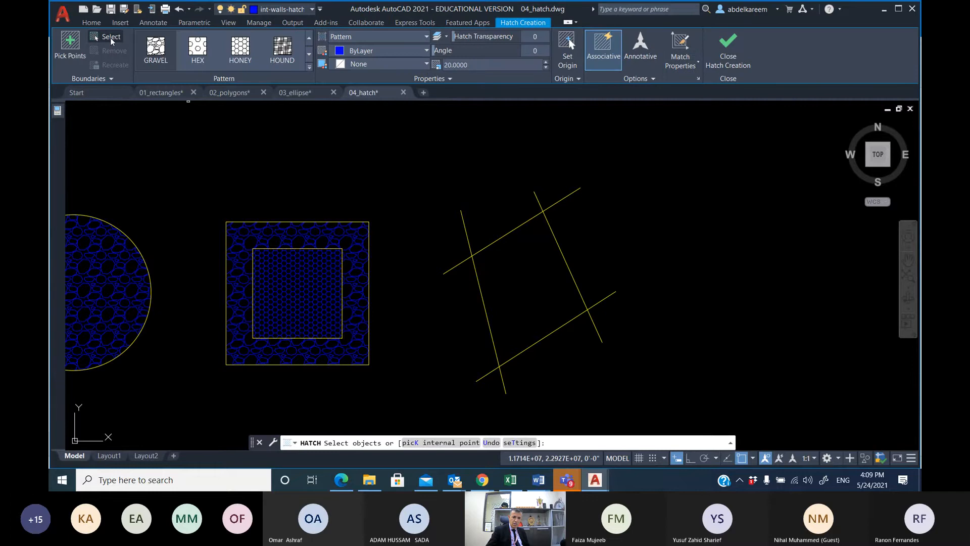
{"action": "left_click", "coordinate": [71, 51]}
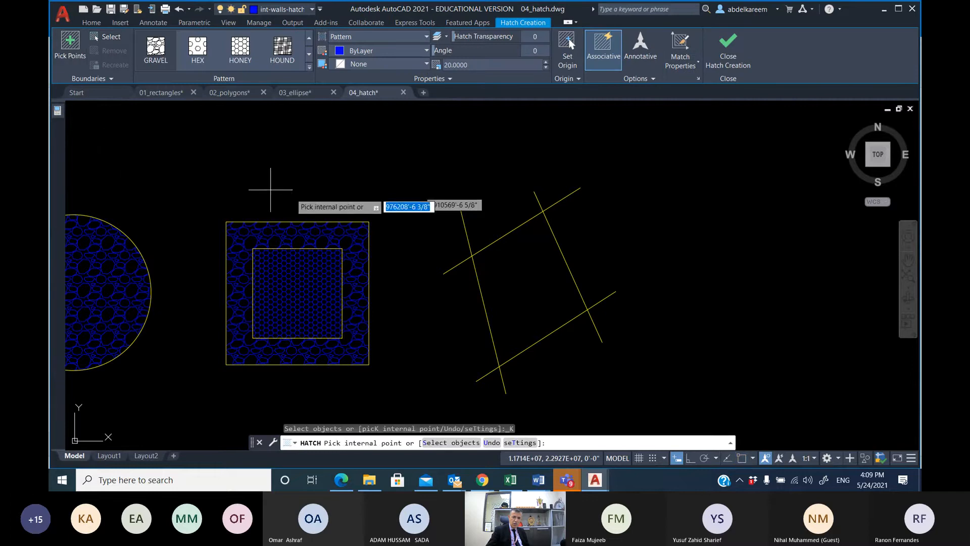
{"action": "left_click", "coordinate": [517, 292]}
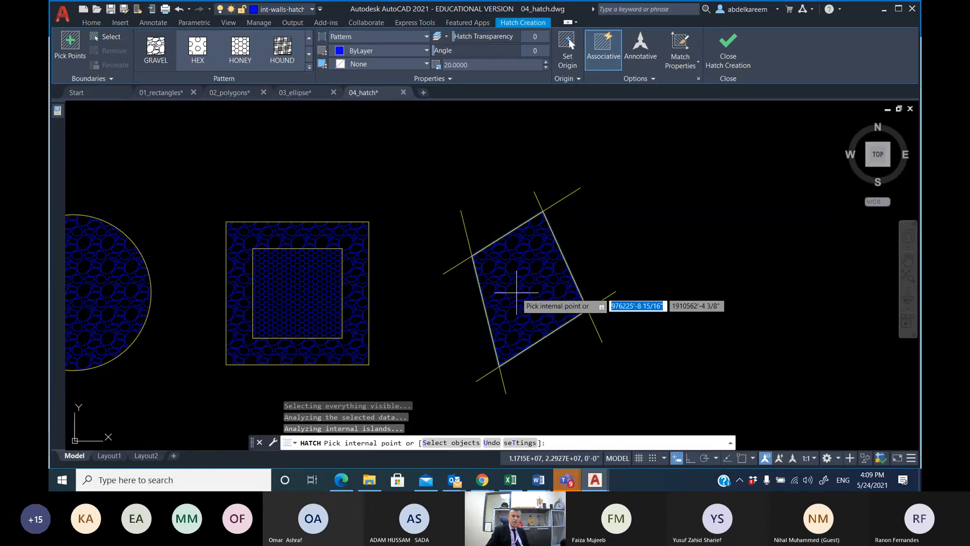
{"action": "scroll", "coordinate": [455, 257], "scroll_direction": "down", "scroll_amount": 4}
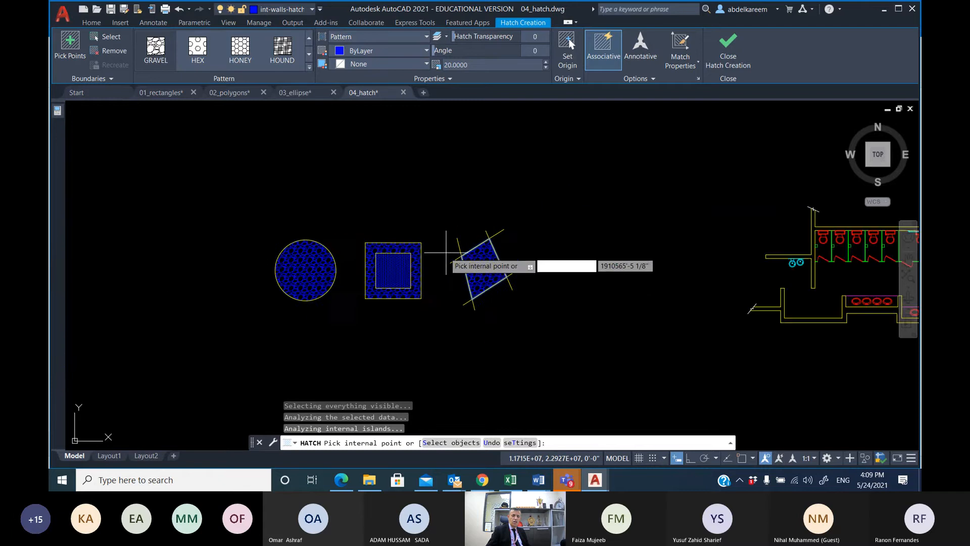
{"action": "middle_click_drag", "start_coordinate": [445, 253], "coordinate": [597, 255]}
{"action": "scroll", "coordinate": [591, 257], "scroll_direction": "up", "scroll_amount": 4}
{"action": "scroll", "coordinate": [590, 258], "scroll_direction": "up", "scroll_amount": 2}
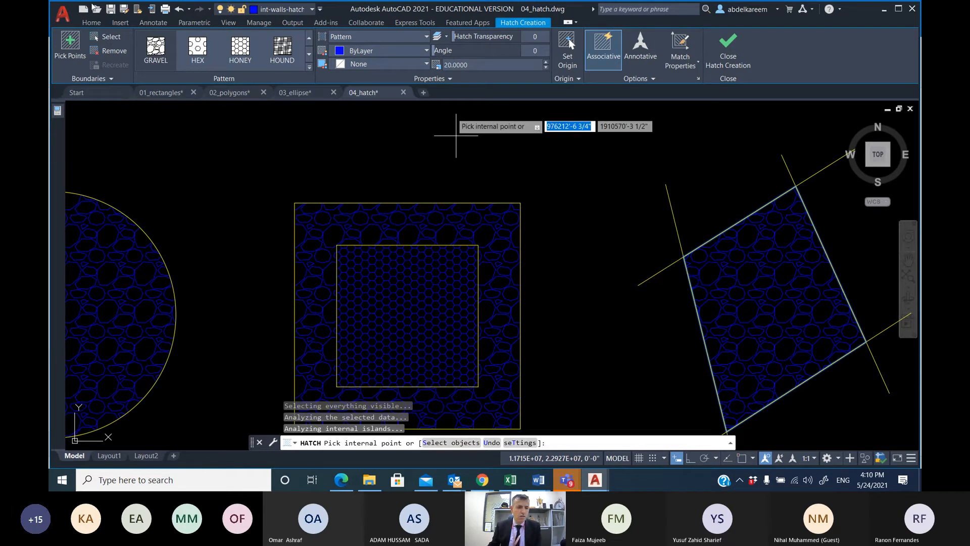
{"action": "left_click", "coordinate": [728, 50]}
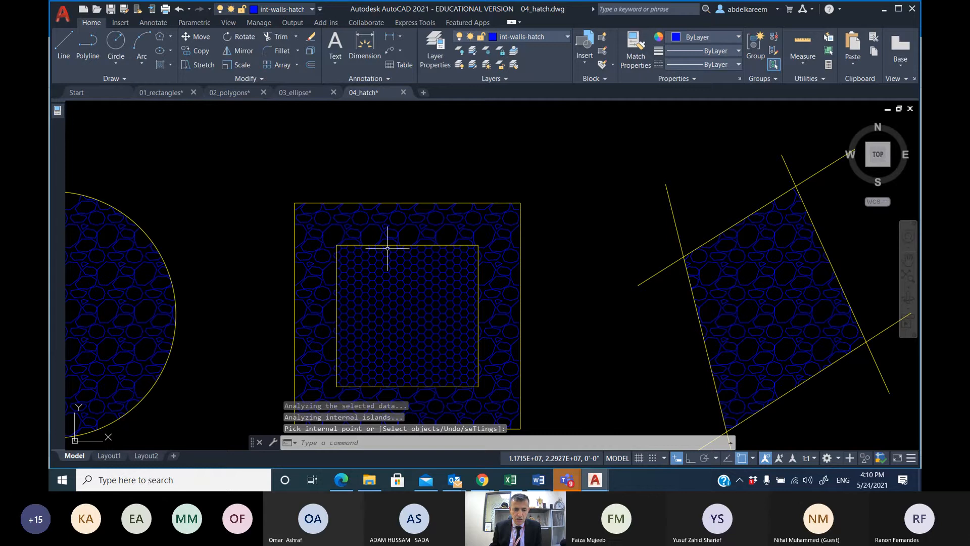
Set the scale of the gravel hatch between the nested squares to 10 and deselect it.
{"action": "left_click", "coordinate": [382, 222]}
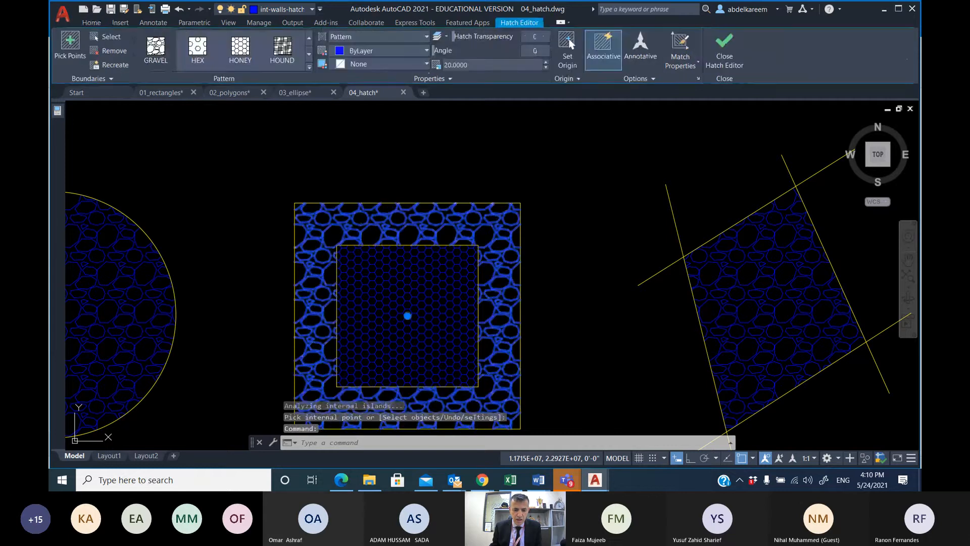
{"action": "left_click", "coordinate": [480, 65]}
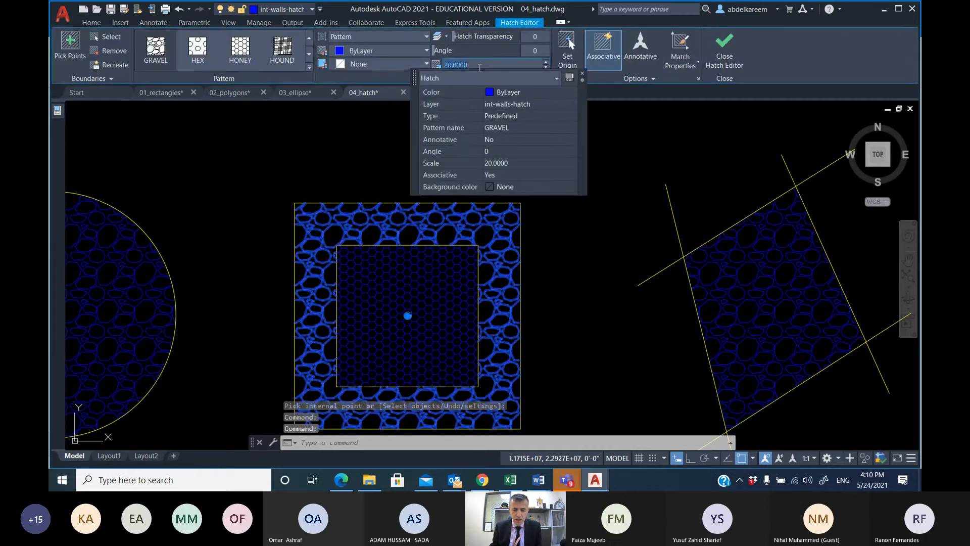
{"action": "type", "text": "10"}
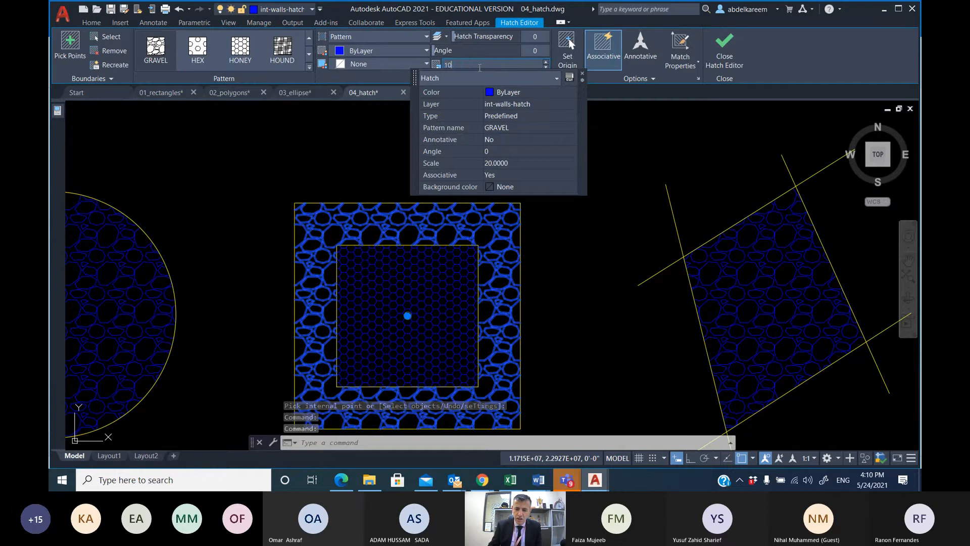
{"action": "key", "text": "Return"}
{"action": "key", "text": "Escape"}
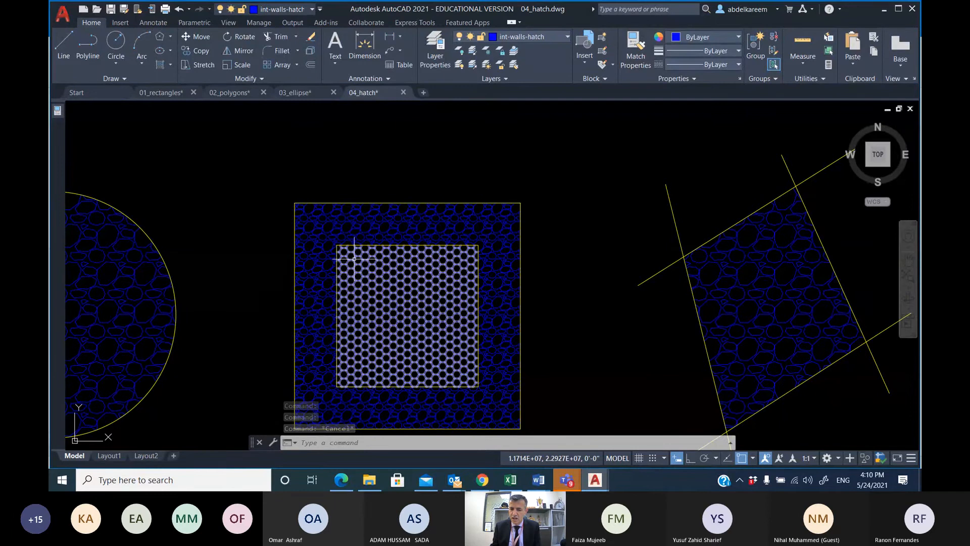
Change the inner square's hatch pattern to HOUND and replace that with AR-CONC from the full pattern list.
{"action": "left_click", "coordinate": [378, 285]}
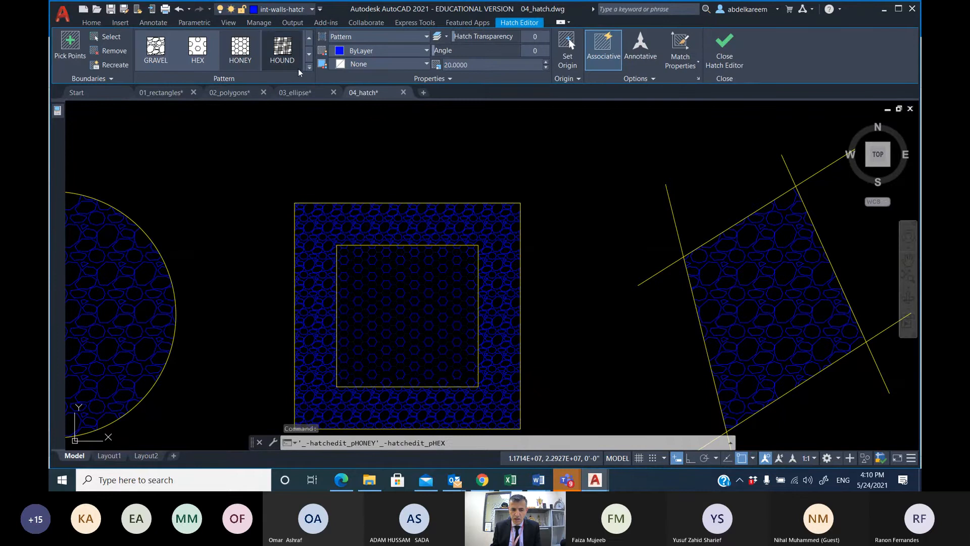
{"action": "left_click", "coordinate": [281, 53]}
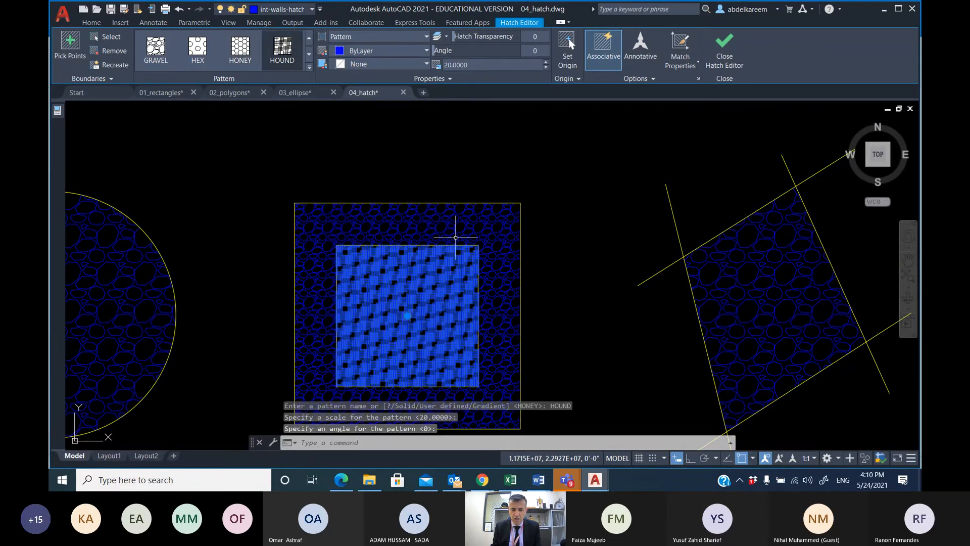
{"action": "left_click", "coordinate": [308, 66]}
{"action": "left_click_drag", "start_coordinate": [311, 135], "coordinate": [314, 69]}
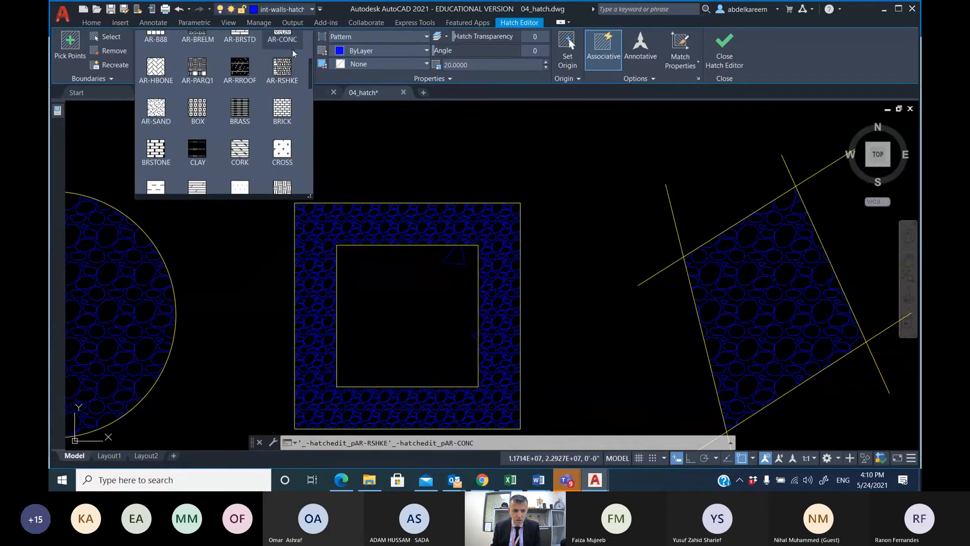
{"action": "left_click", "coordinate": [282, 36]}
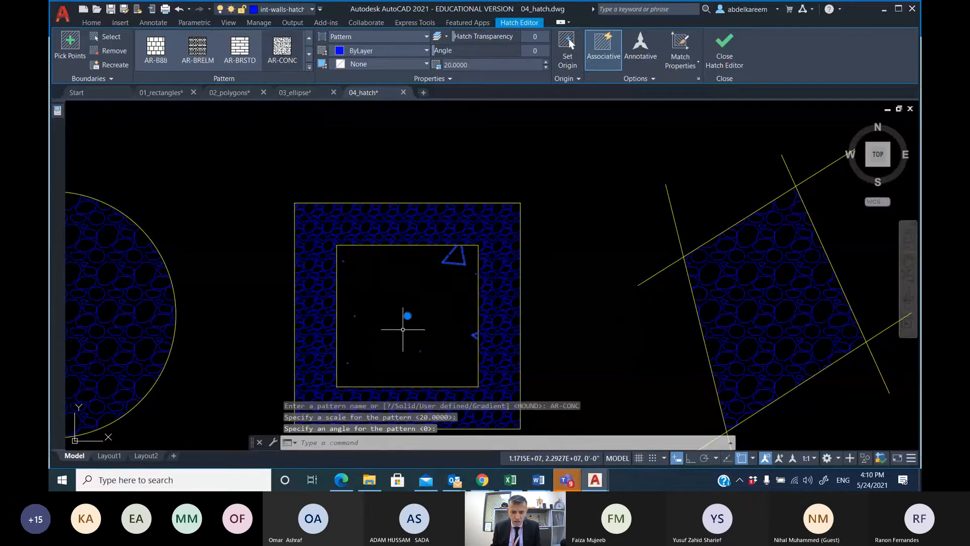
Set the scale of the AR-CONC hatch in the inner square to 5 and leave the hatch deselected.
{"action": "left_click", "coordinate": [466, 66]}
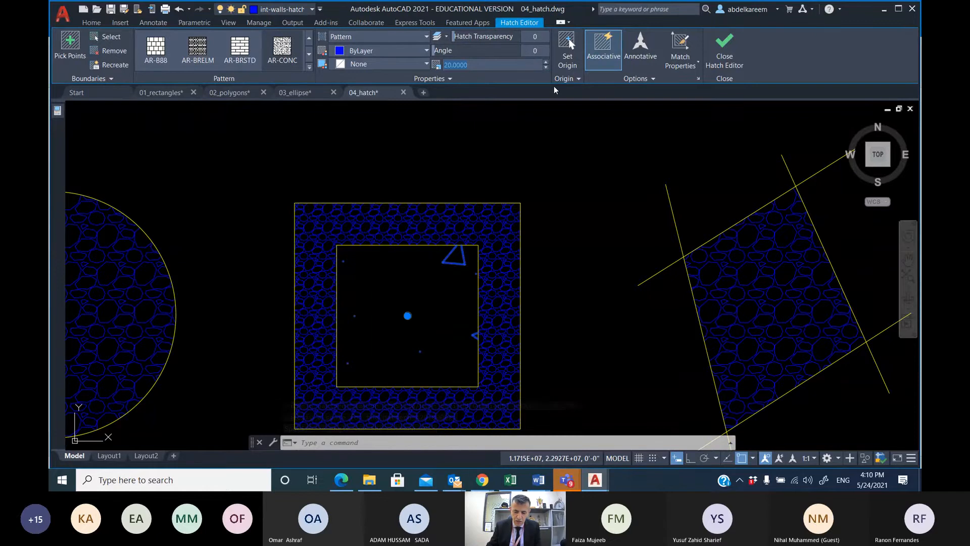
{"action": "type", "text": "5"}
{"action": "key", "text": "Return"}
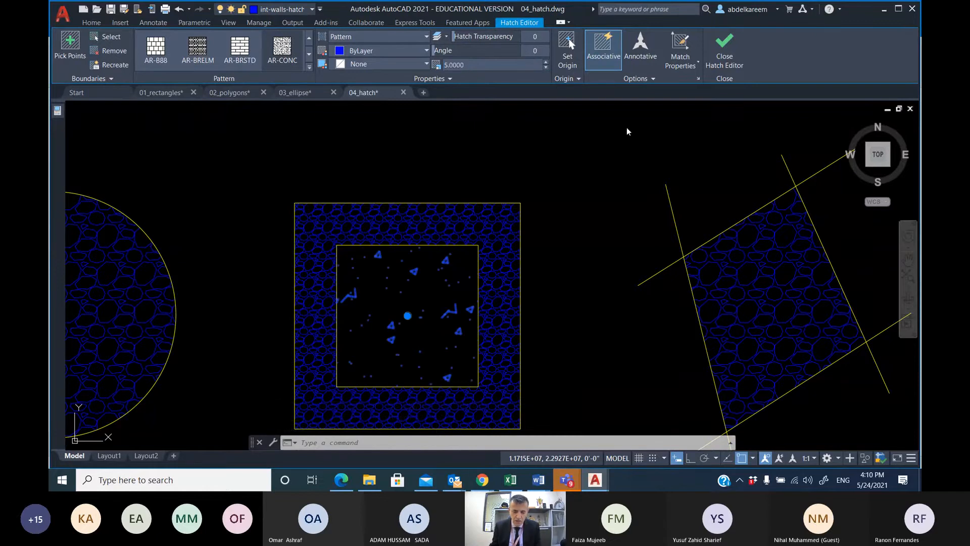
{"action": "key", "text": "Escape"}
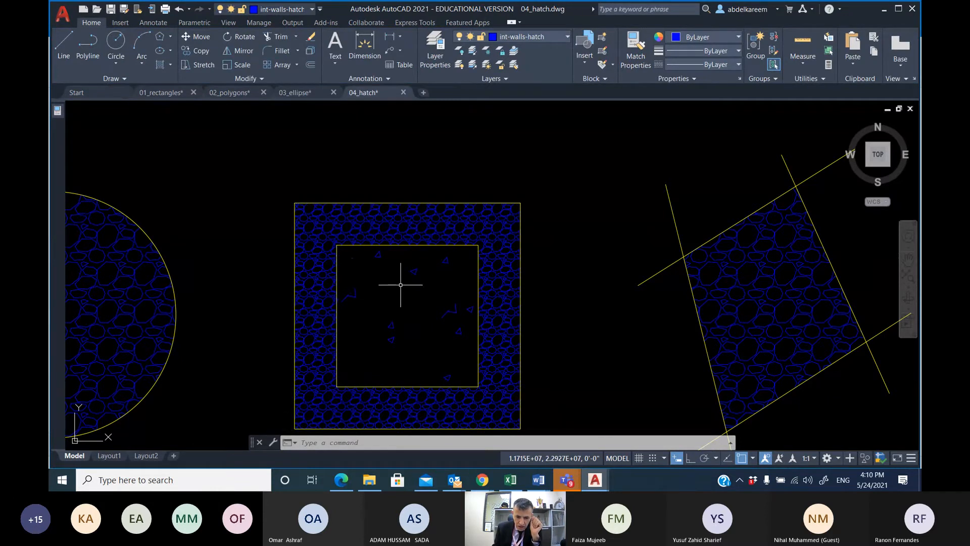
{"action": "left_click", "coordinate": [412, 272]}
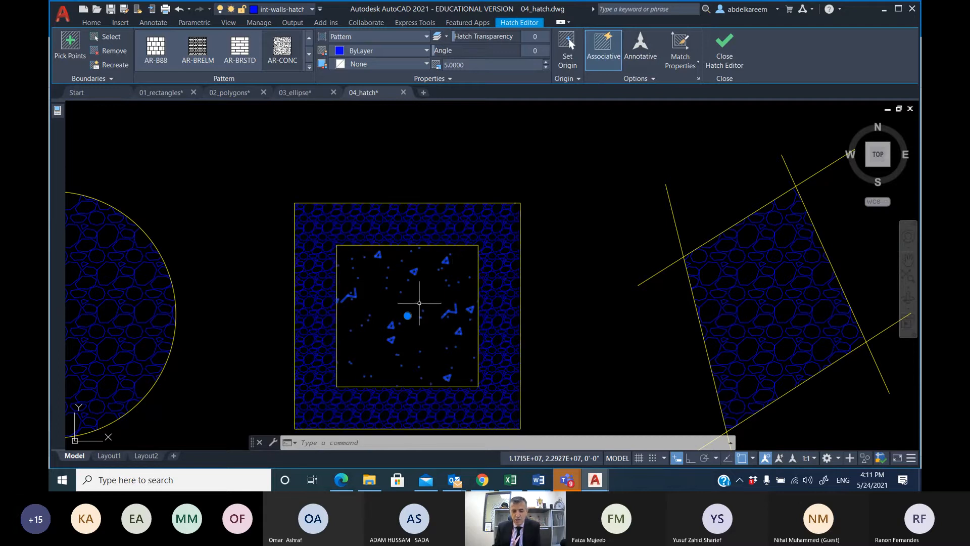
{"action": "key", "text": "Escape"}
Delete the yellow circle outline while keeping the gravel hatch inside it.
{"action": "scroll", "coordinate": [484, 247], "scroll_direction": "down", "scroll_amount": 2}
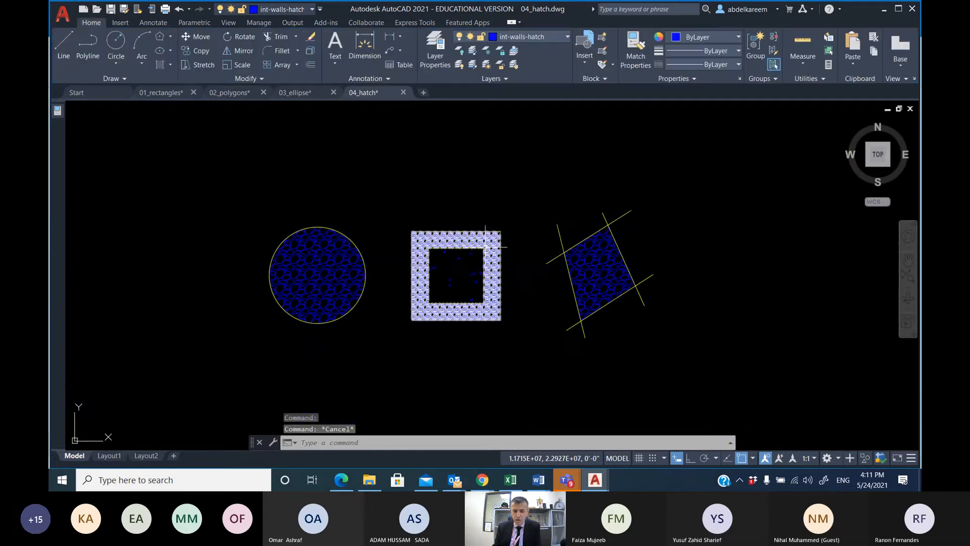
{"action": "scroll", "coordinate": [423, 248], "scroll_direction": "up", "scroll_amount": 2}
{"action": "scroll", "coordinate": [305, 264], "scroll_direction": "down", "scroll_amount": 1}
{"action": "middle_click_drag", "start_coordinate": [306, 262], "coordinate": [415, 248]}
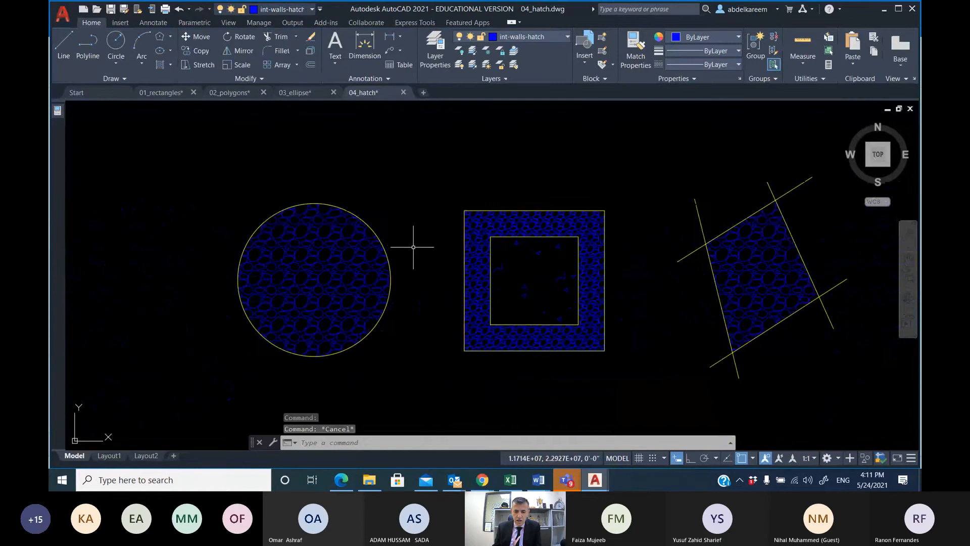
{"action": "left_click", "coordinate": [360, 216]}
{"action": "left_click", "coordinate": [391, 244]}
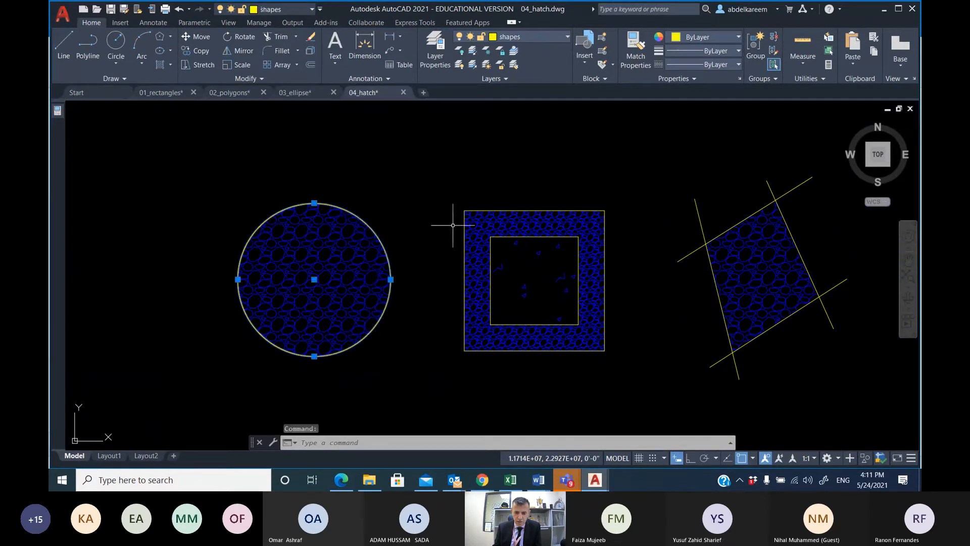
{"action": "key", "text": "Delete"}
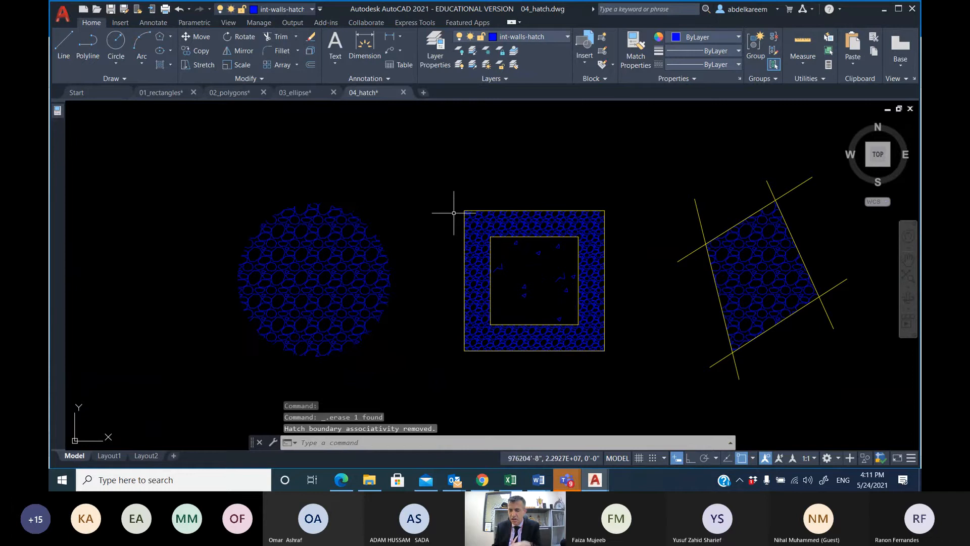
Examine the hatch left without its circle boundary, dismiss the boundary-grips hint and close hatch editing.
{"action": "left_click", "coordinate": [283, 260]}
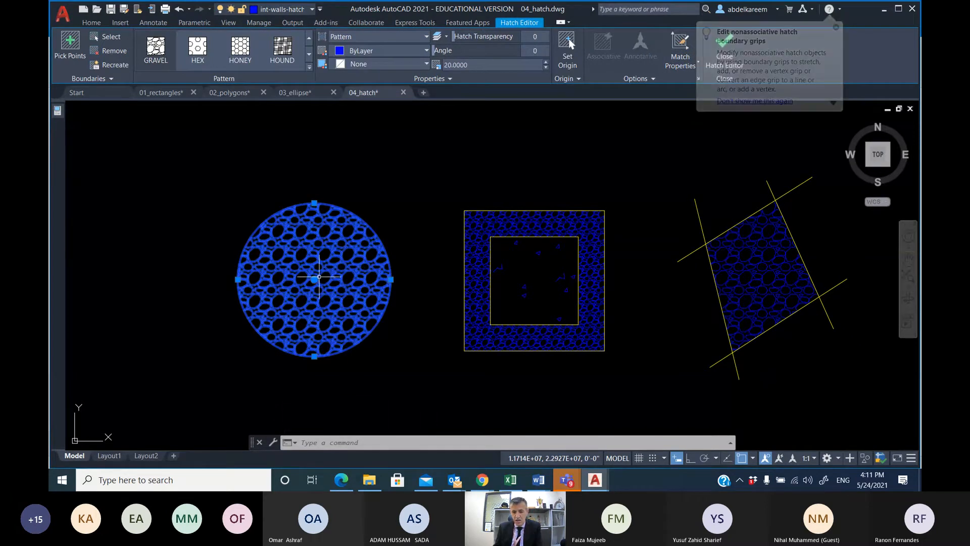
{"action": "key", "text": "Escape"}
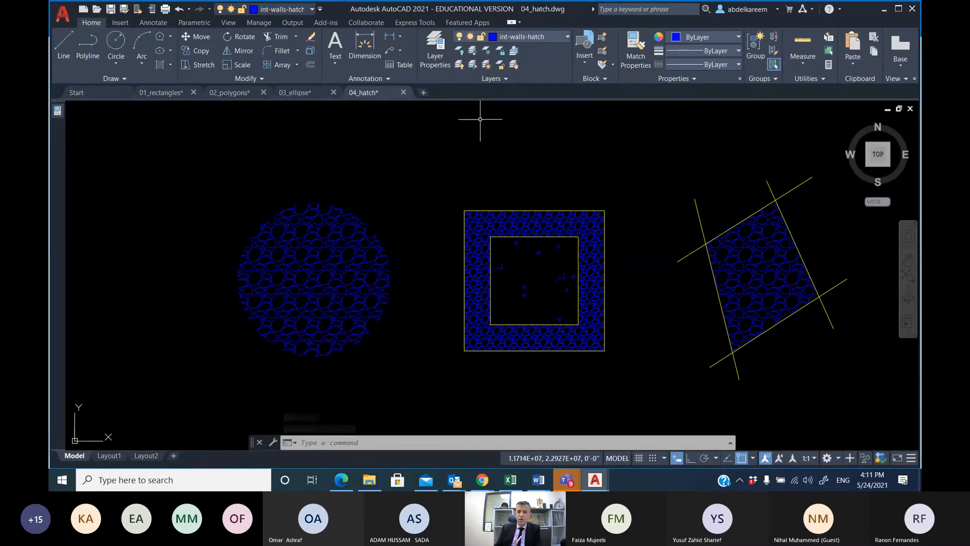
{"action": "left_click", "coordinate": [338, 264]}
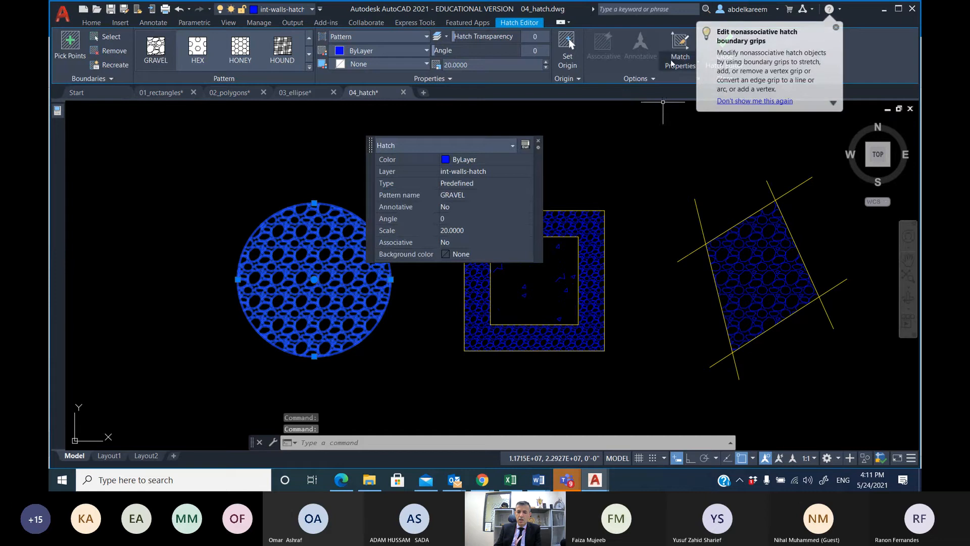
{"action": "left_click", "coordinate": [697, 180]}
{"action": "left_click", "coordinate": [836, 27]}
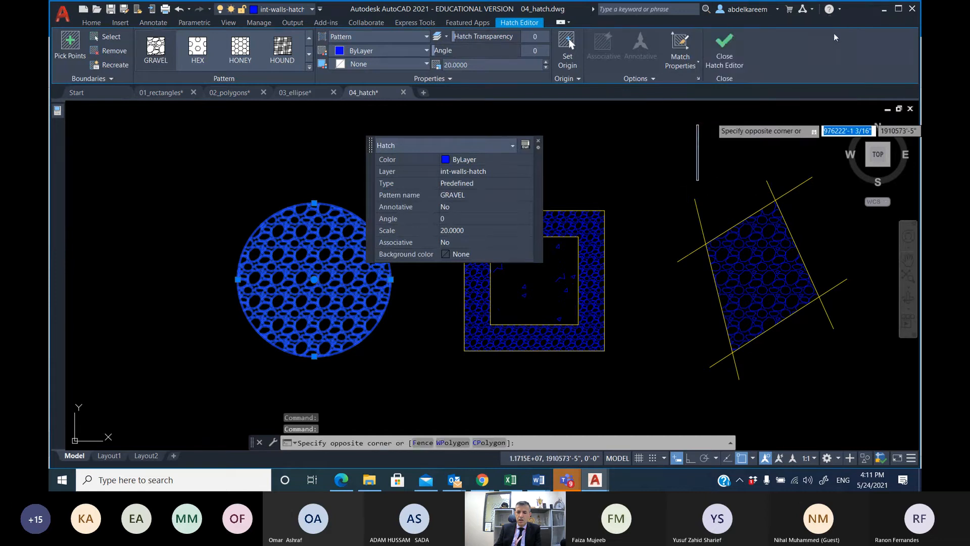
{"action": "left_click", "coordinate": [729, 63]}
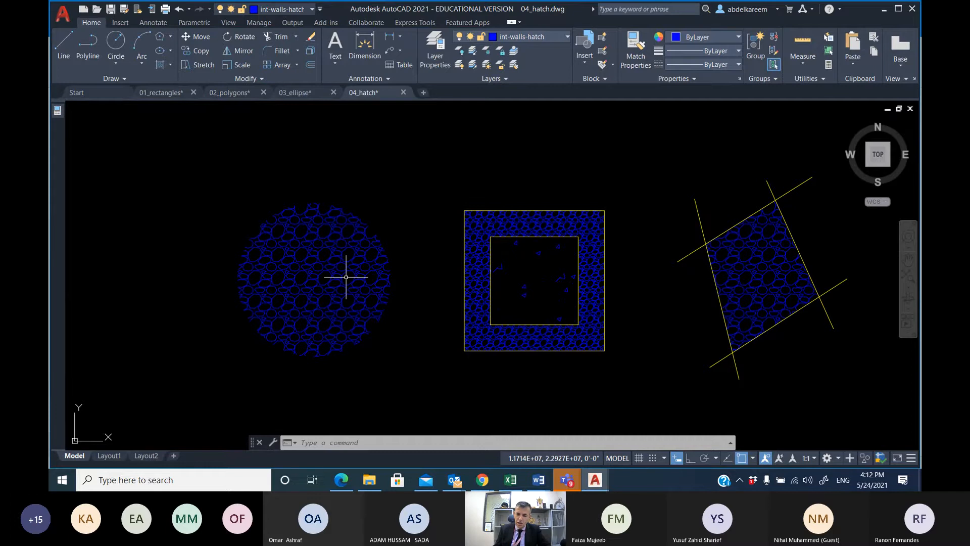
{"action": "scroll", "coordinate": [312, 262], "scroll_direction": "down", "scroll_amount": 2}
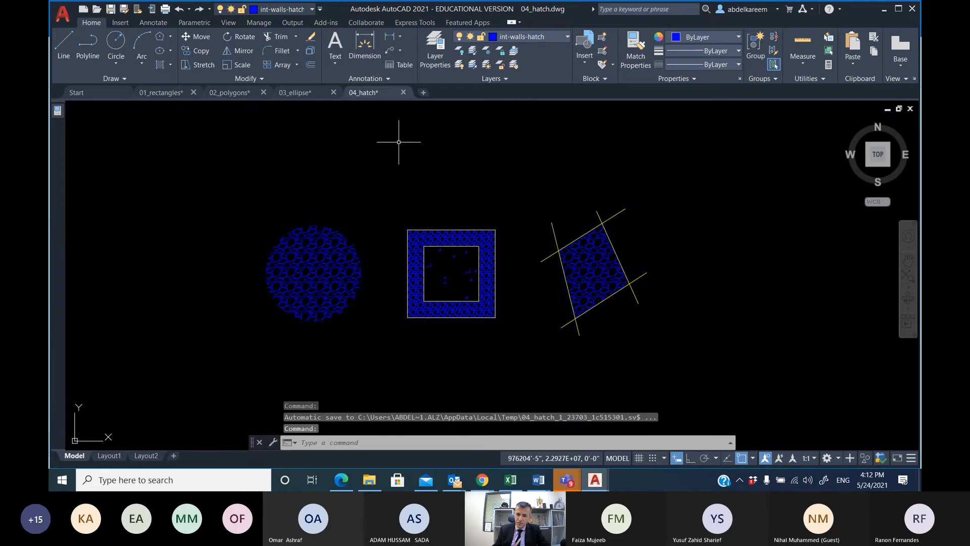
Close 04_hatch, 03_ellipse, 02_polygons and 01_rectangles without saving changes, and start a new blank drawing.
{"action": "left_click", "coordinate": [404, 93]}
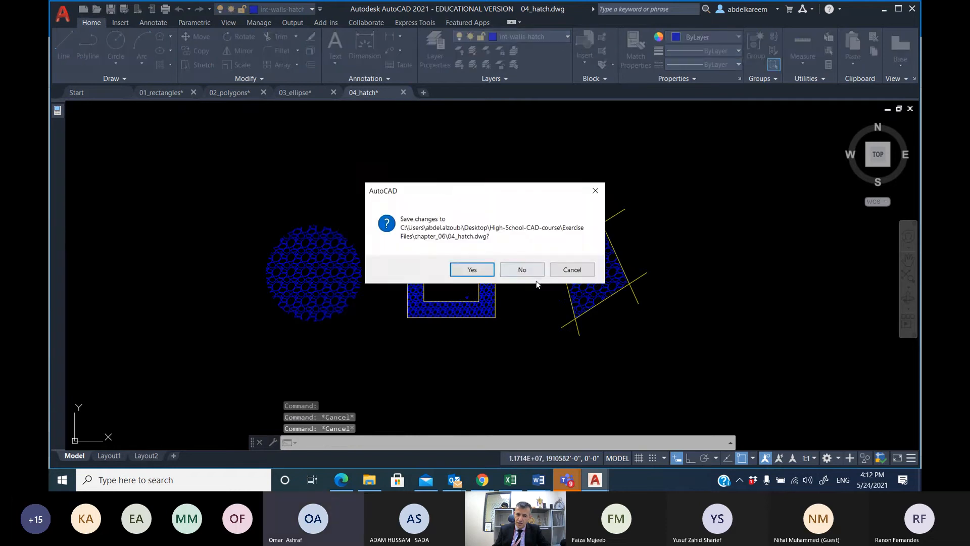
{"action": "left_click", "coordinate": [523, 269]}
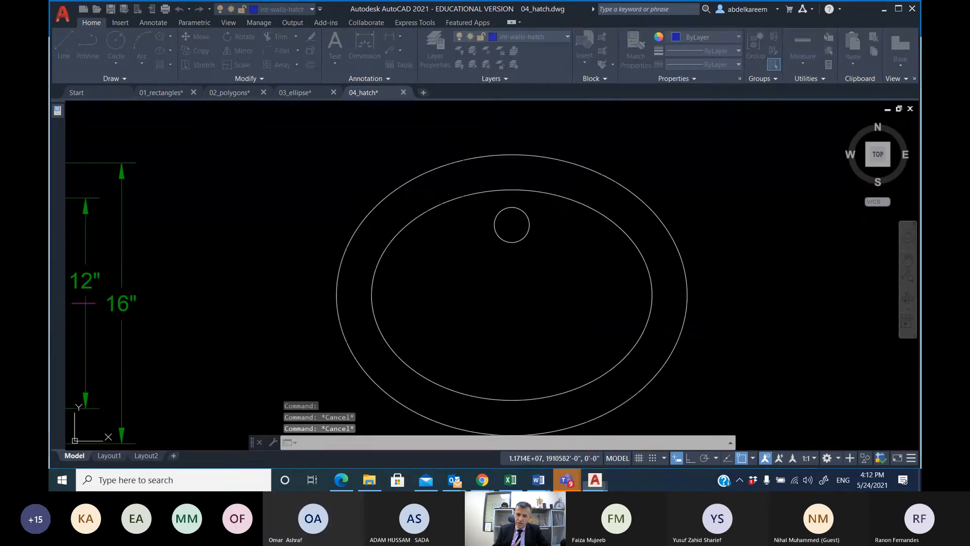
{"action": "left_click", "coordinate": [333, 92]}
{"action": "left_click", "coordinate": [522, 269]}
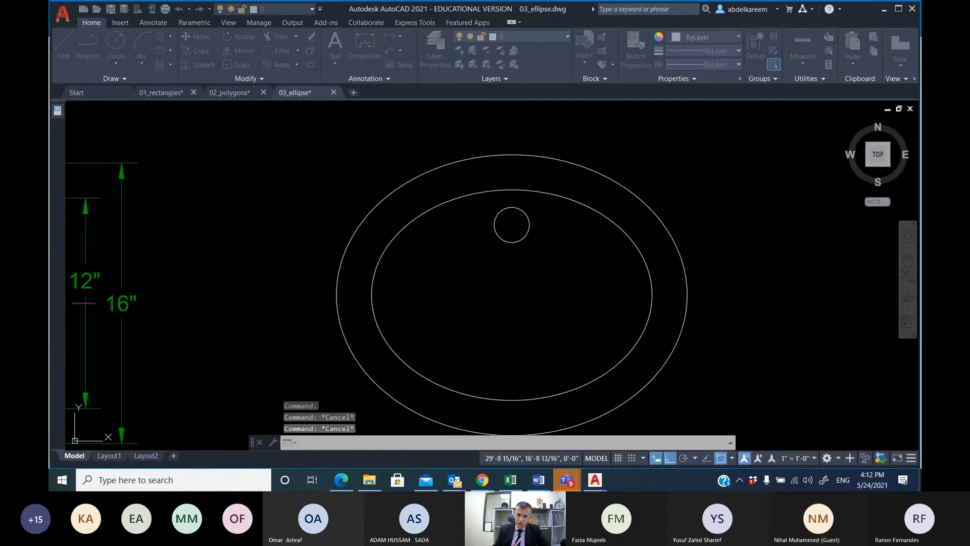
{"action": "left_click", "coordinate": [263, 93]}
{"action": "left_click", "coordinate": [572, 269]}
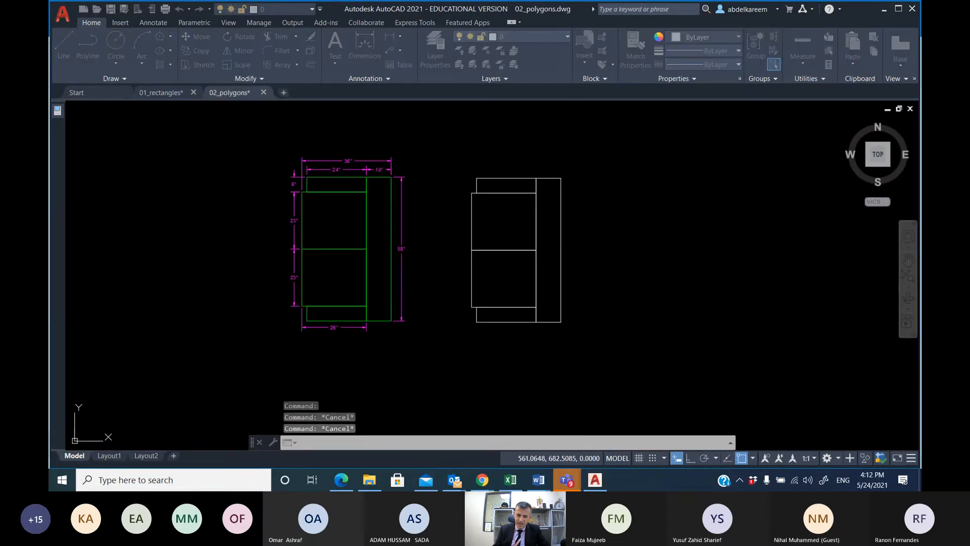
{"action": "left_click", "coordinate": [195, 93]}
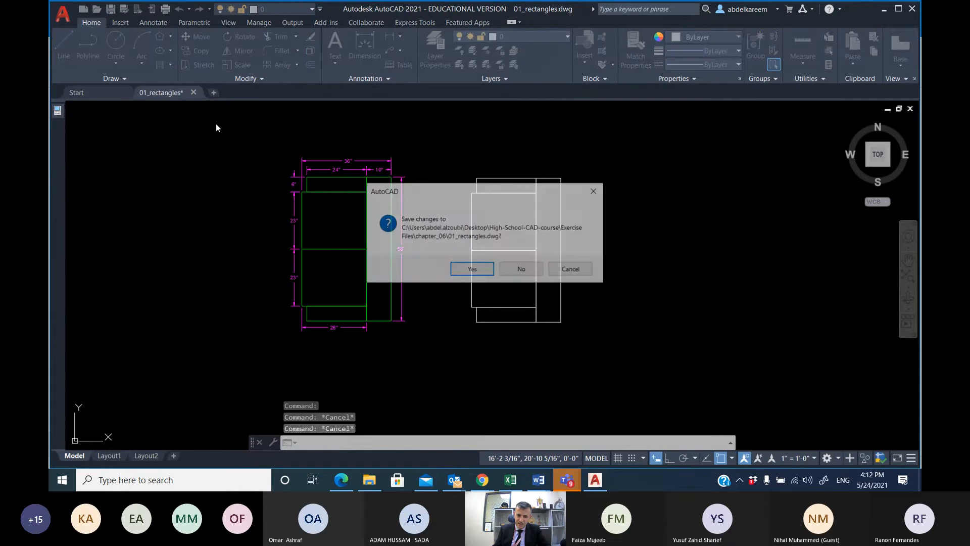
{"action": "left_click", "coordinate": [522, 269]}
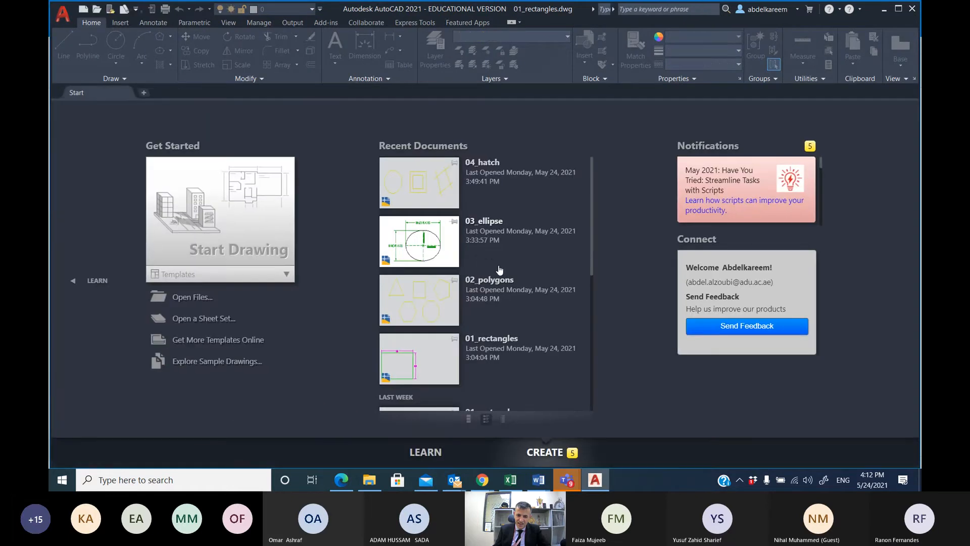
{"action": "left_click", "coordinate": [255, 216]}
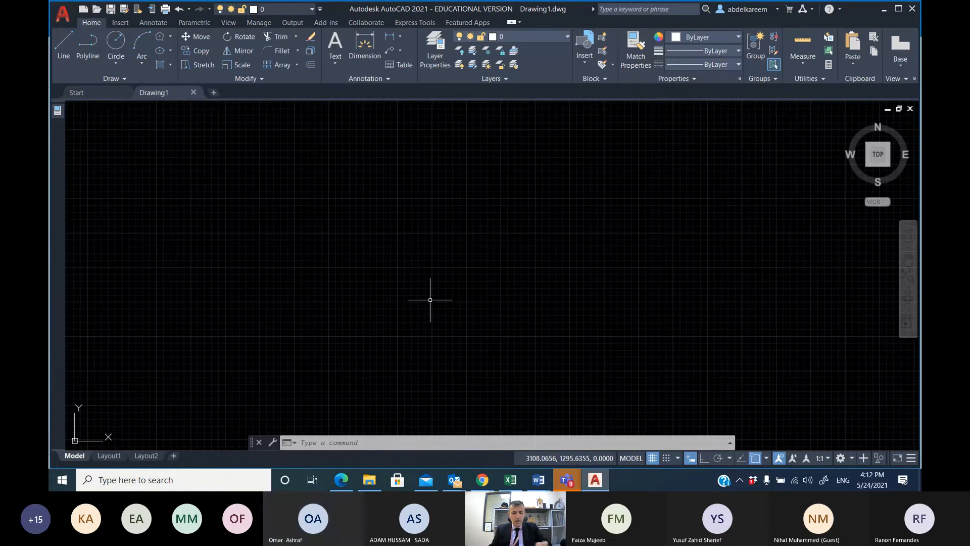
Switch to File Explorer, open the chapter_07 folder in Exercise Files, move its window aside, and return to the blank drawing in AutoCAD.
{"action": "left_click", "coordinate": [373, 483]}
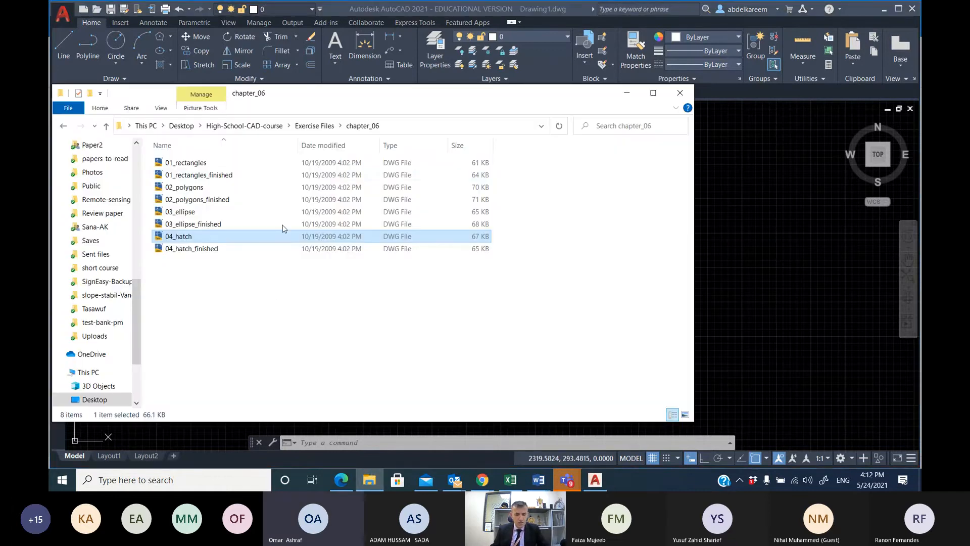
{"action": "left_click", "coordinate": [315, 126]}
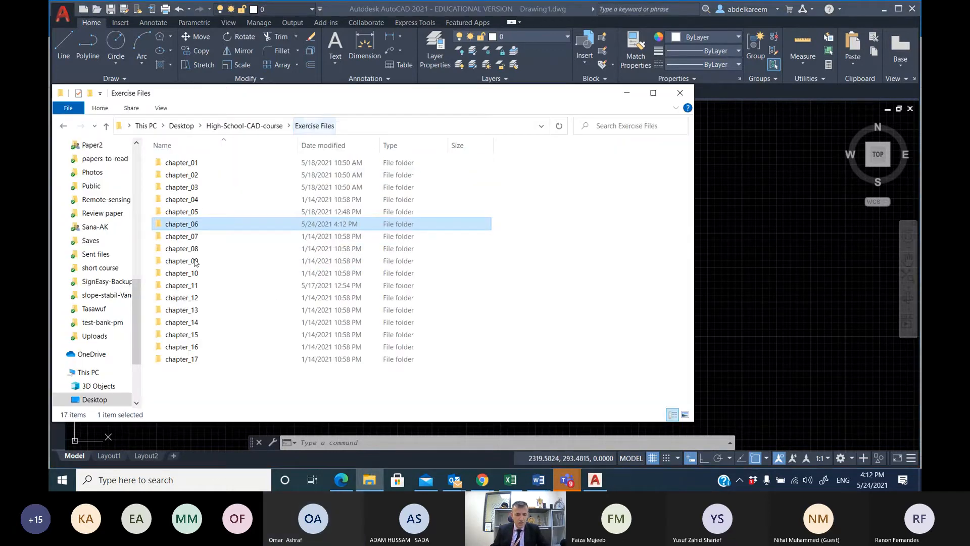
{"action": "double_click", "coordinate": [205, 238]}
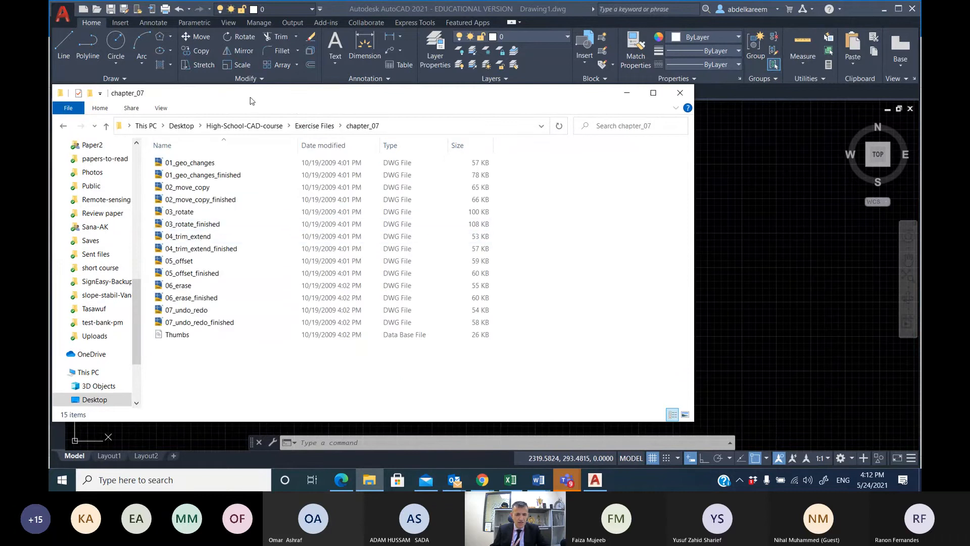
{"action": "left_click_drag", "start_coordinate": [251, 100], "coordinate": [575, 140]}
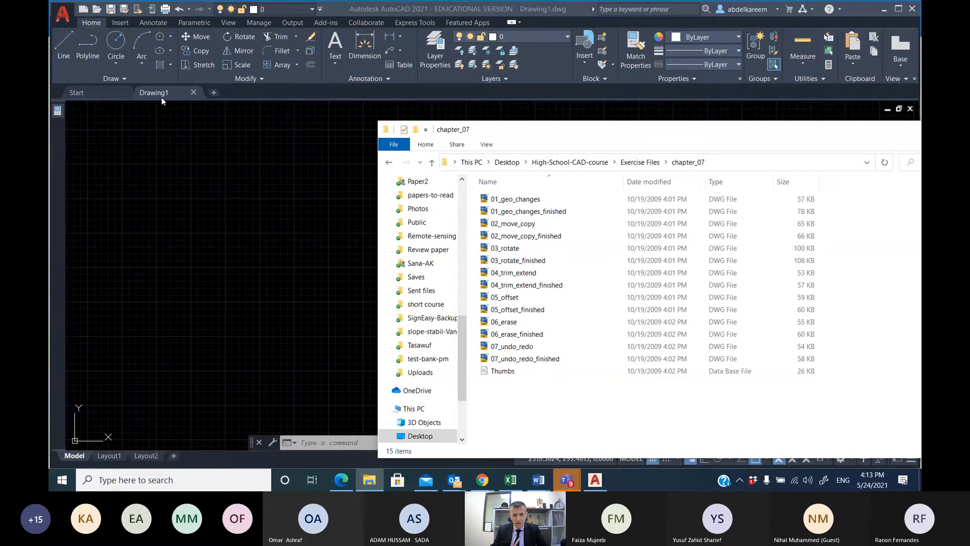
{"action": "left_click", "coordinate": [226, 229]}
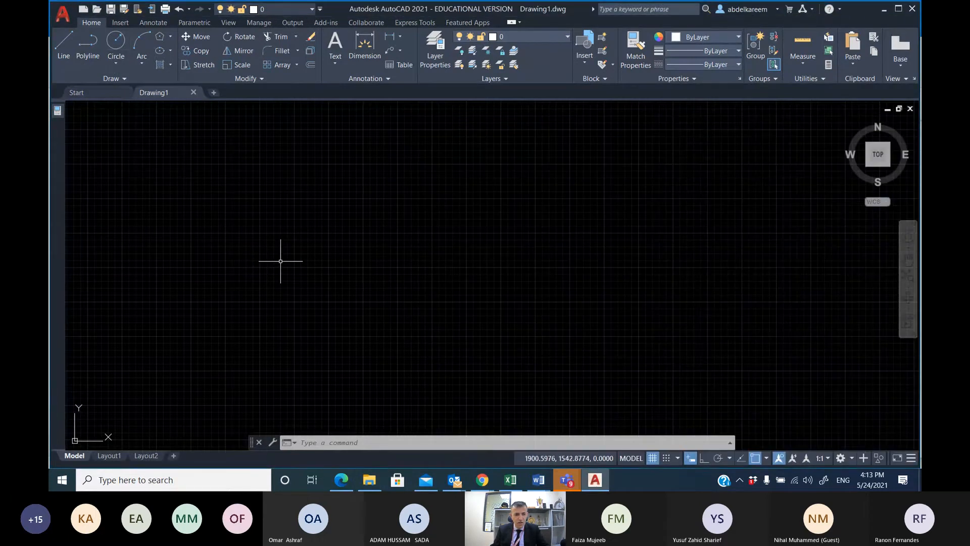
Draw a wide, upward-bulging arc using the 3-Point method in the blank drawing, and erase it.
{"action": "left_click", "coordinate": [144, 47]}
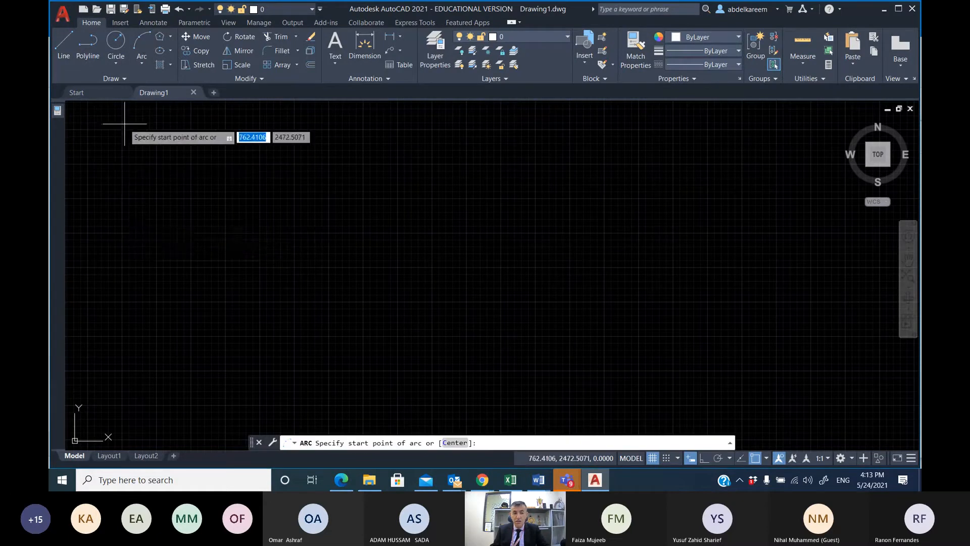
{"action": "left_click", "coordinate": [142, 61]}
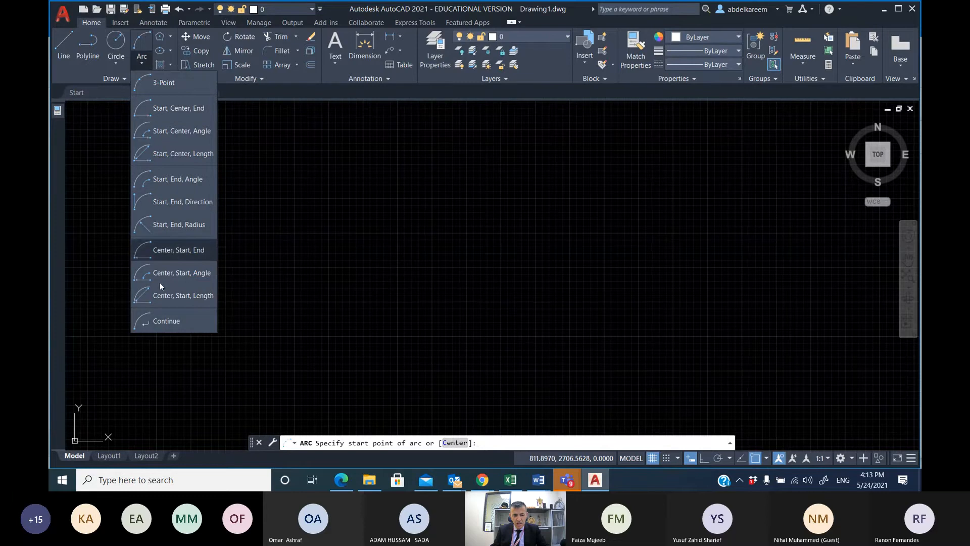
{"action": "left_click", "coordinate": [171, 86]}
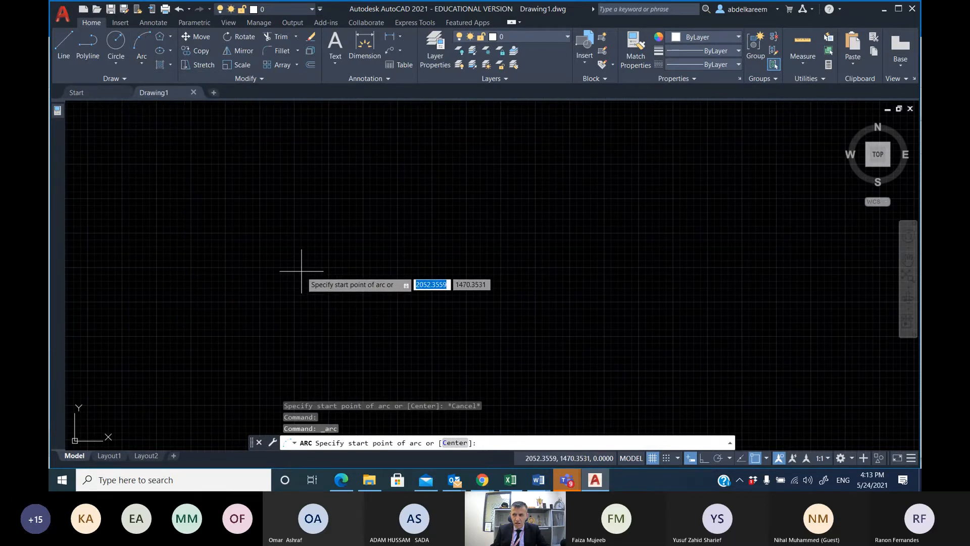
{"action": "left_click", "coordinate": [242, 257]}
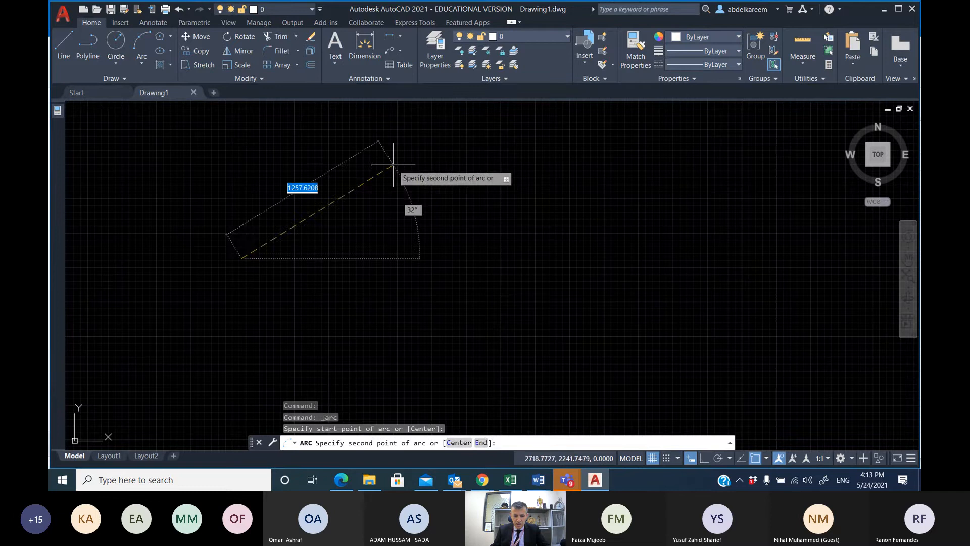
{"action": "left_click", "coordinate": [424, 157]}
{"action": "left_click", "coordinate": [633, 254]}
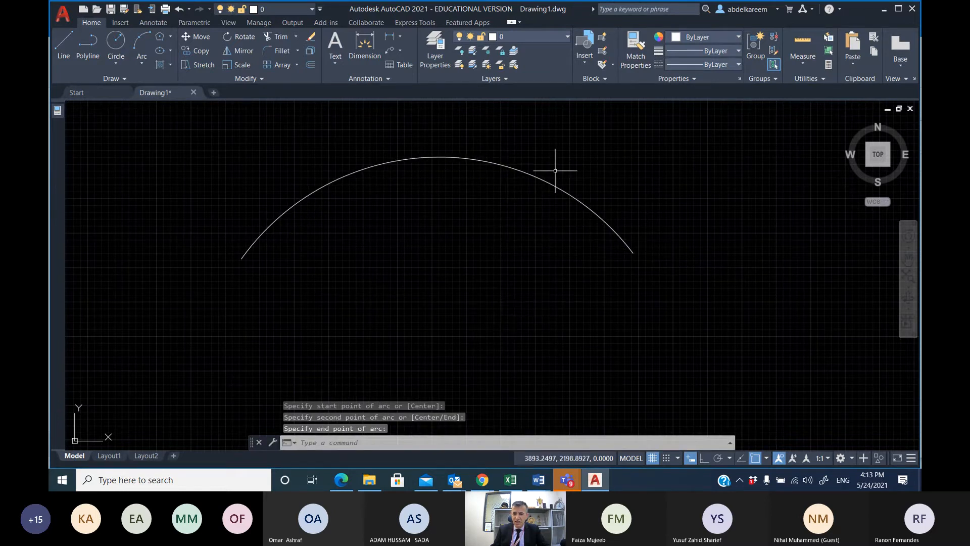
{"action": "left_click", "coordinate": [536, 173]}
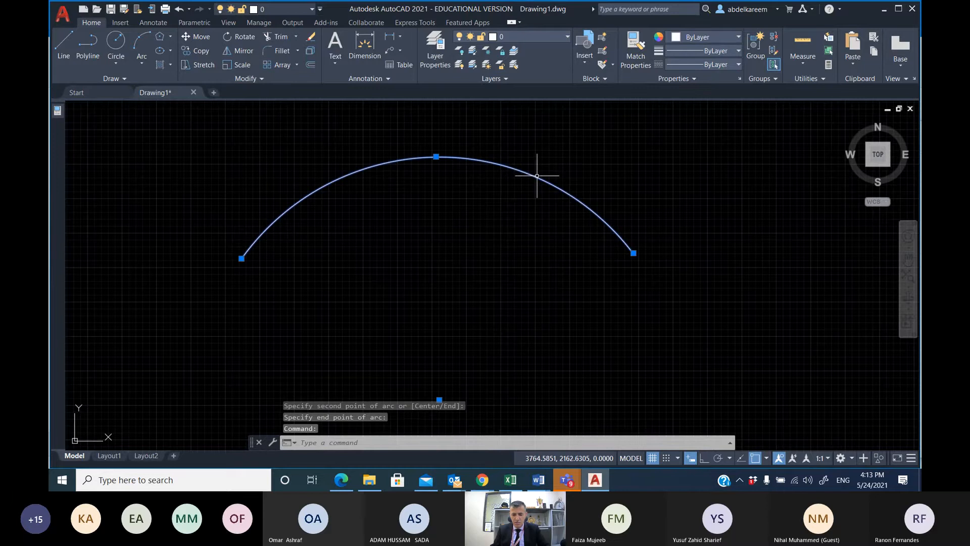
{"action": "key", "text": "Delete"}
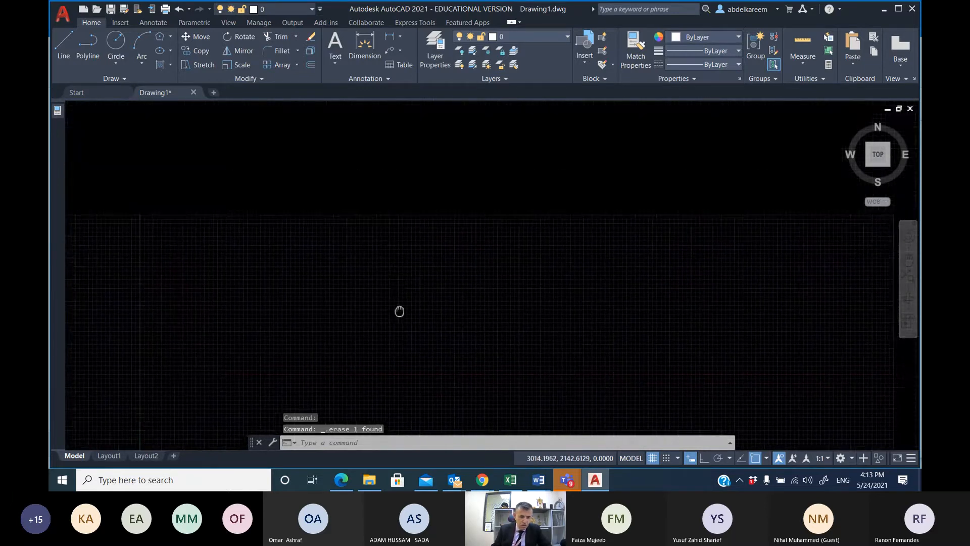
Draw a short vertical line in the upper-left part of the blank drawing area.
{"action": "left_click", "coordinate": [68, 46]}
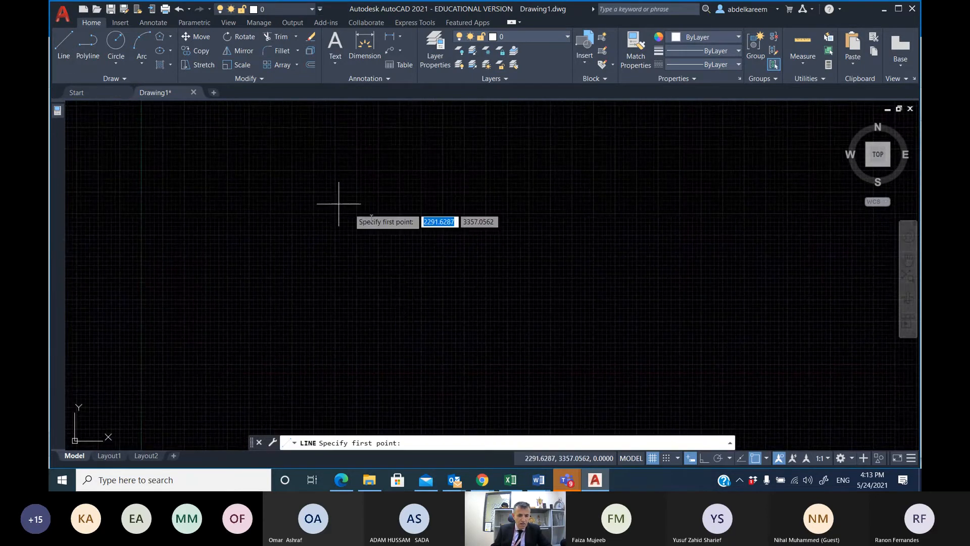
{"action": "left_click", "coordinate": [273, 131]}
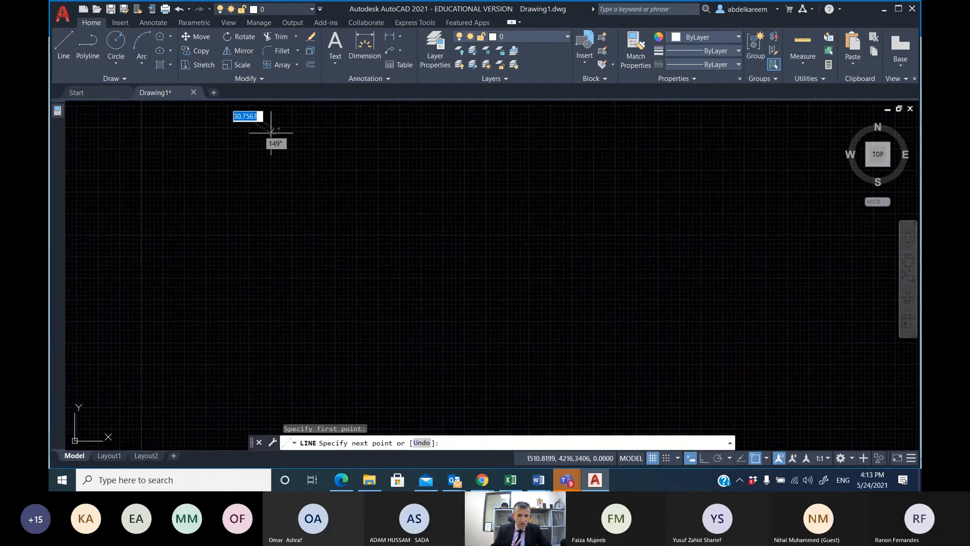
{"action": "left_click", "coordinate": [273, 163]}
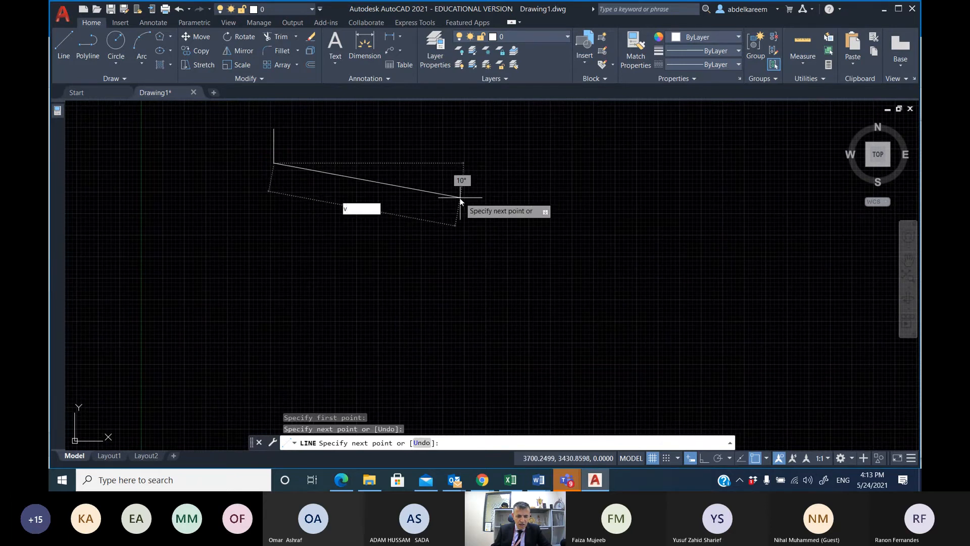
{"action": "key", "text": "Escape"}
{"action": "key", "text": "Escape"}
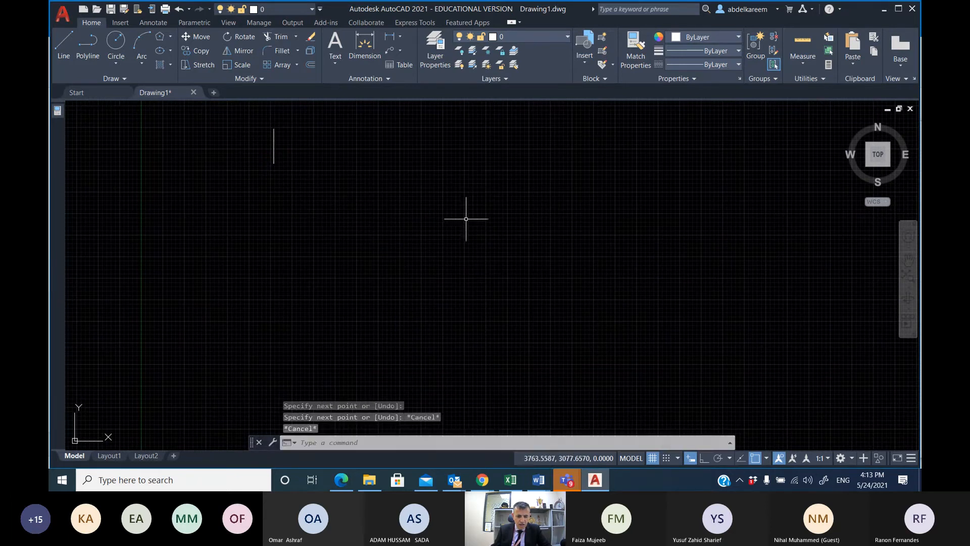
Draw a second short, nearly vertical line near the middle of the drawing area, lower than the first line.
{"action": "key", "text": "Return"}
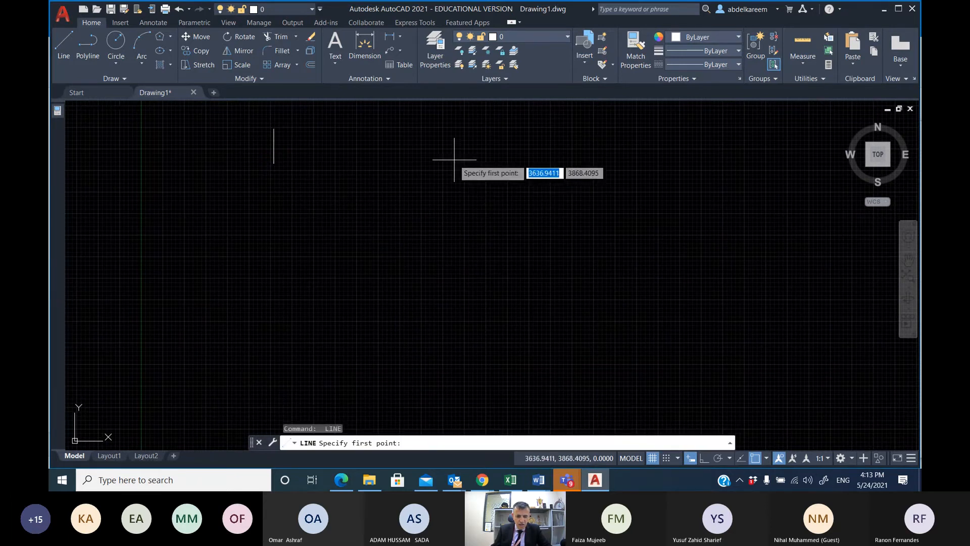
{"action": "left_click", "coordinate": [451, 222]}
{"action": "left_click", "coordinate": [452, 272]}
{"action": "key", "text": "Return"}
Draw a third short, nearly vertical line at the upper right, about level with the first line.
{"action": "key", "text": "Return"}
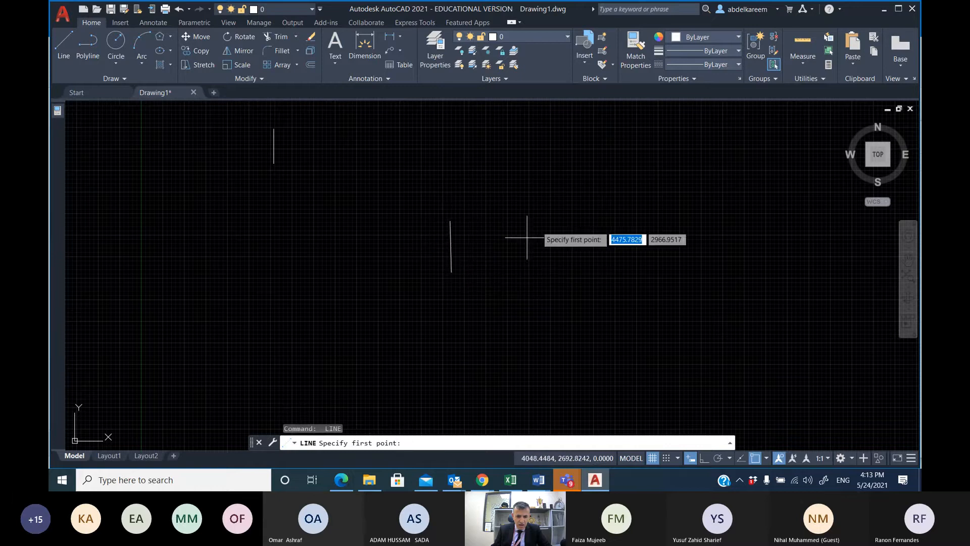
{"action": "left_click", "coordinate": [650, 133]}
{"action": "key", "text": "Return"}
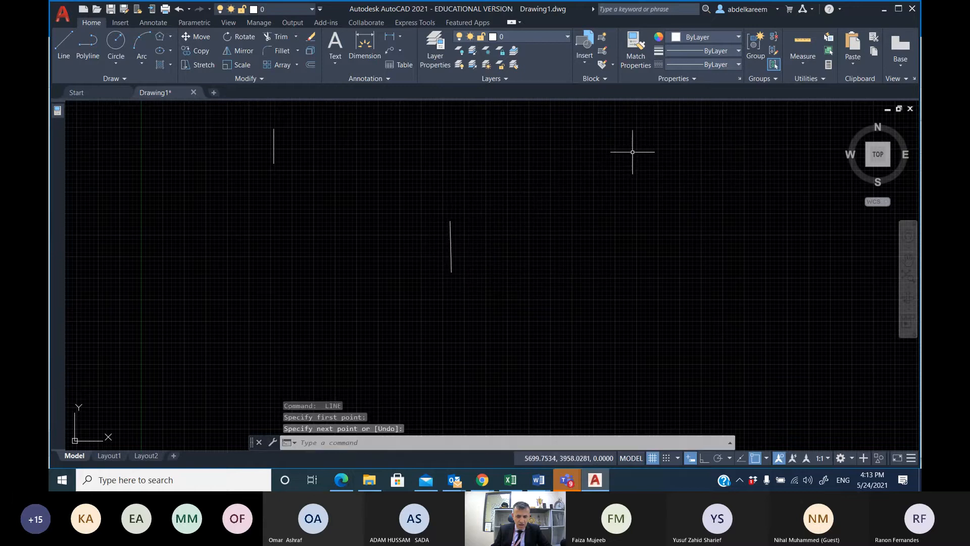
{"action": "key", "text": "Return"}
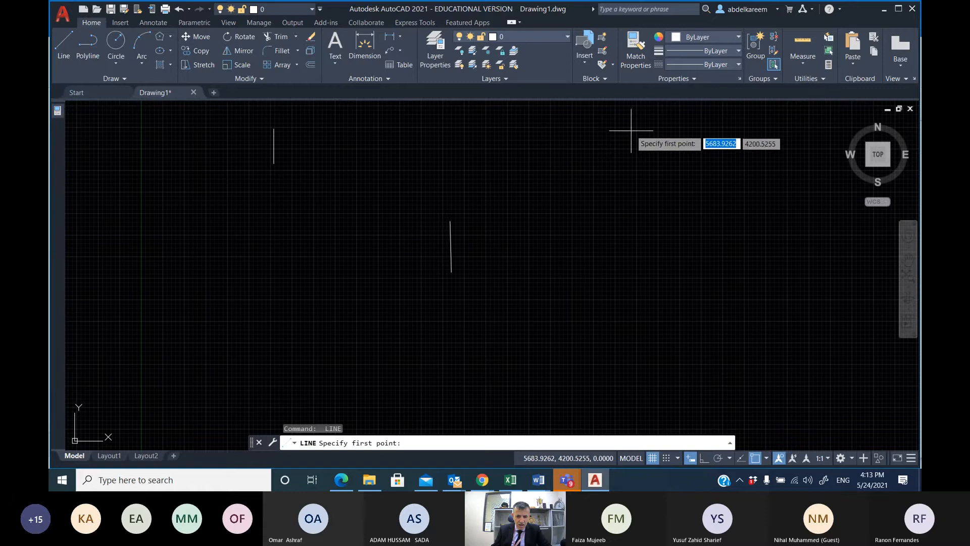
{"action": "left_click", "coordinate": [631, 130]}
{"action": "left_click", "coordinate": [630, 177]}
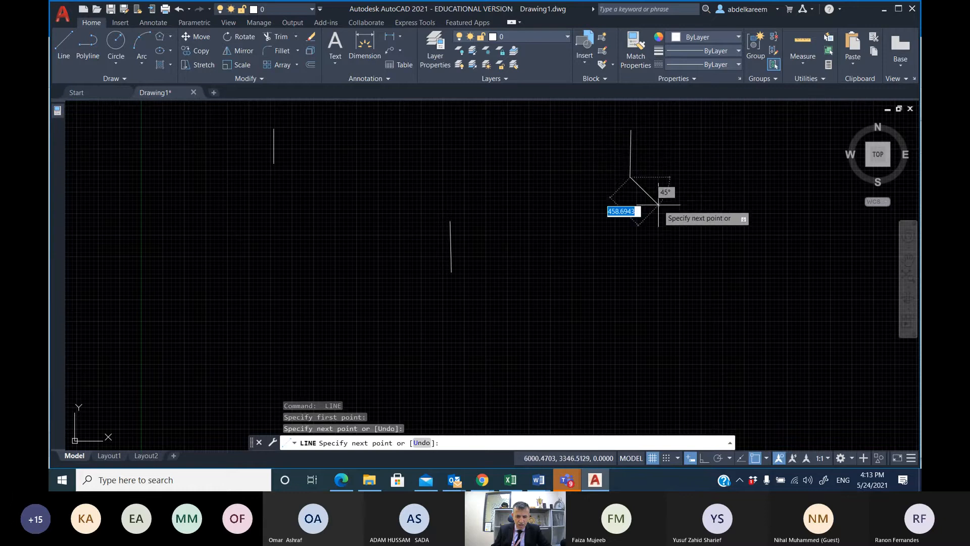
{"action": "key", "text": "Escape"}
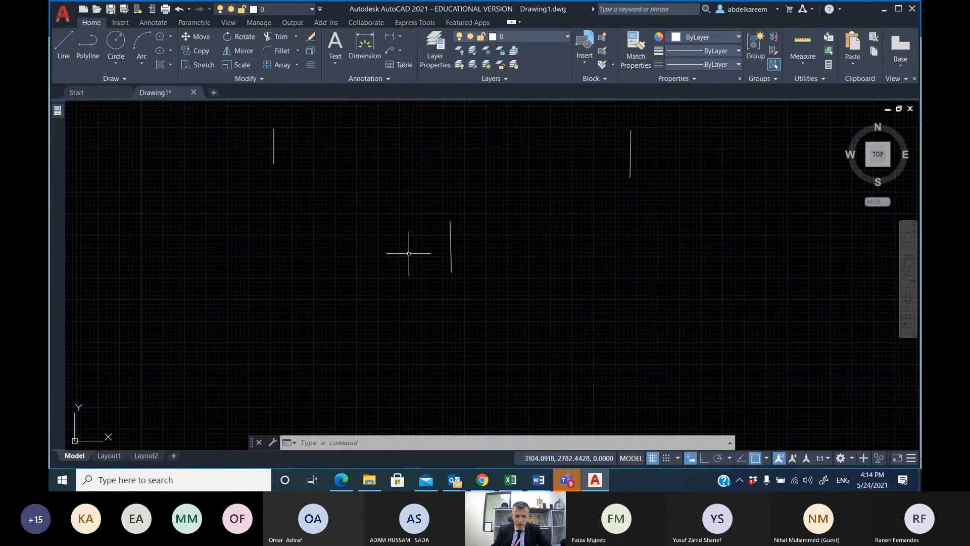
Repeat the Line command to draw two more short vertical lines, side by side below the existing three.
{"action": "right_click", "coordinate": [367, 256]}
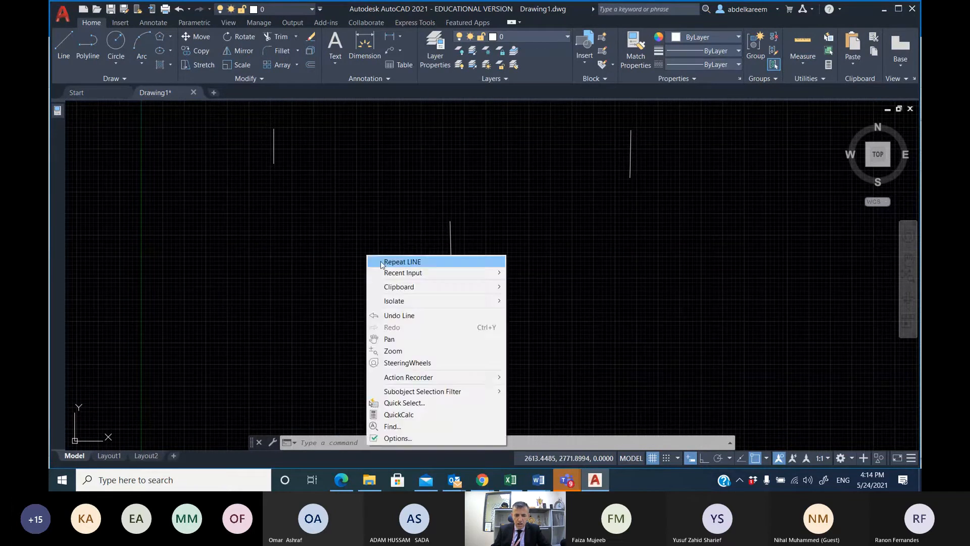
{"action": "left_click", "coordinate": [402, 262]}
{"action": "left_click", "coordinate": [239, 347]}
{"action": "left_click", "coordinate": [238, 293]}
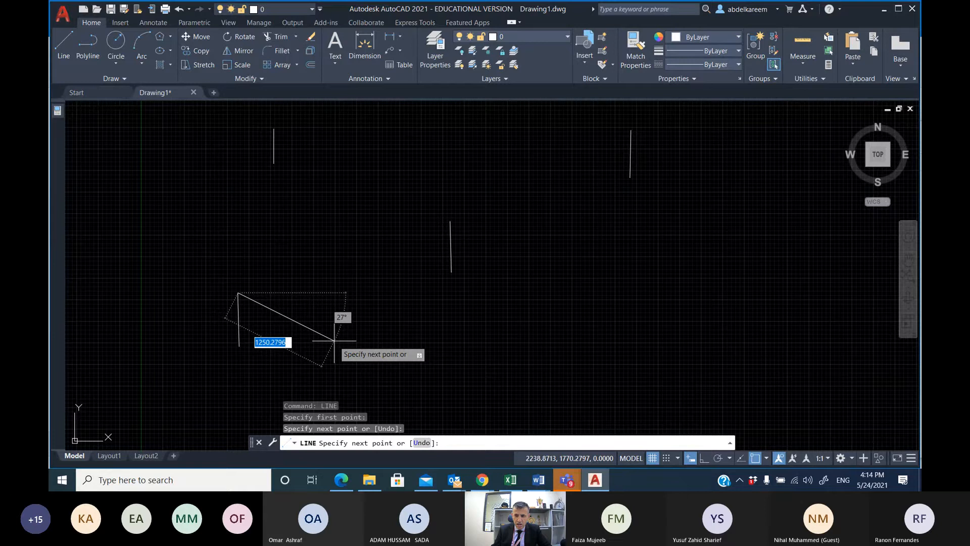
{"action": "key", "text": "Return"}
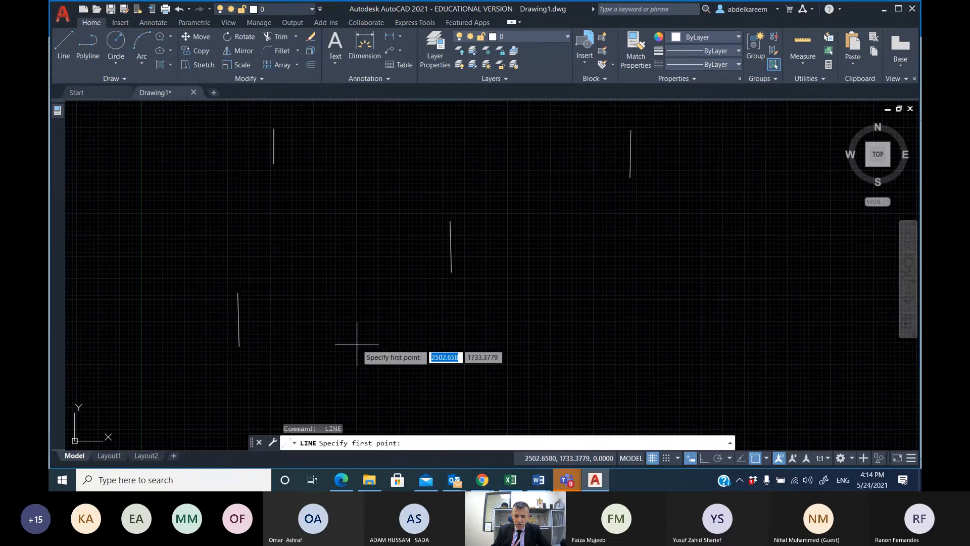
{"action": "left_click", "coordinate": [362, 296]}
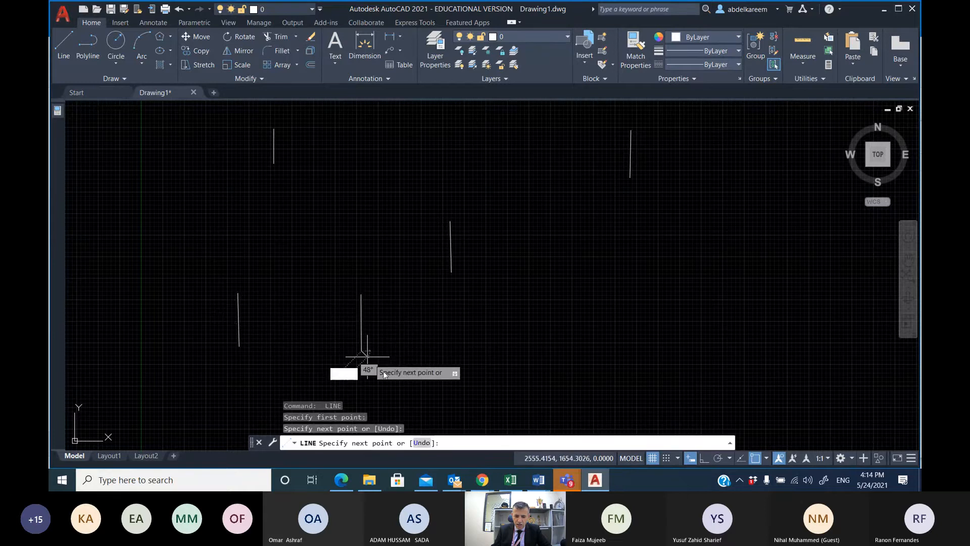
{"action": "key", "text": "Escape"}
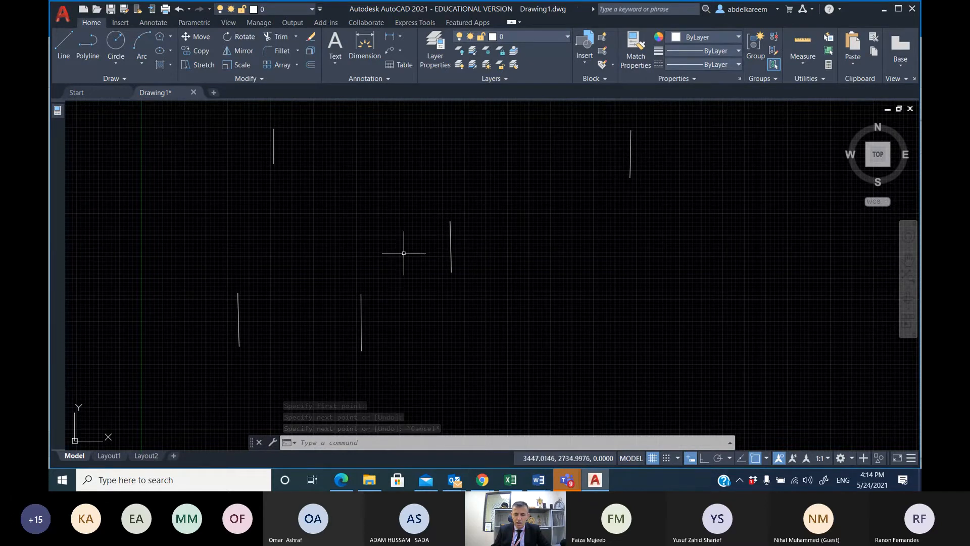
Draw a 3-Point arc from the upper-left line's lower end through the middle line's upper end to the upper-right line's lower end.
{"action": "left_click", "coordinate": [142, 64]}
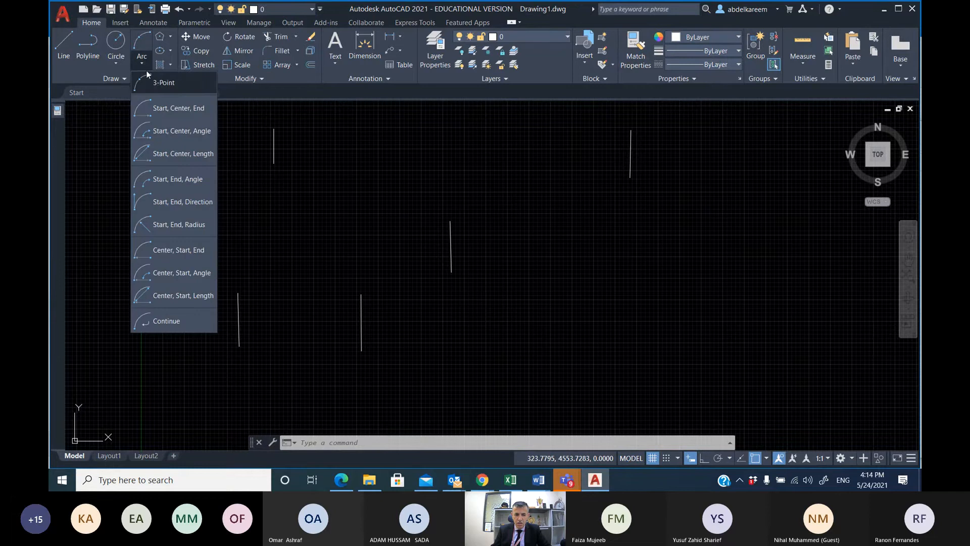
{"action": "left_click", "coordinate": [159, 87]}
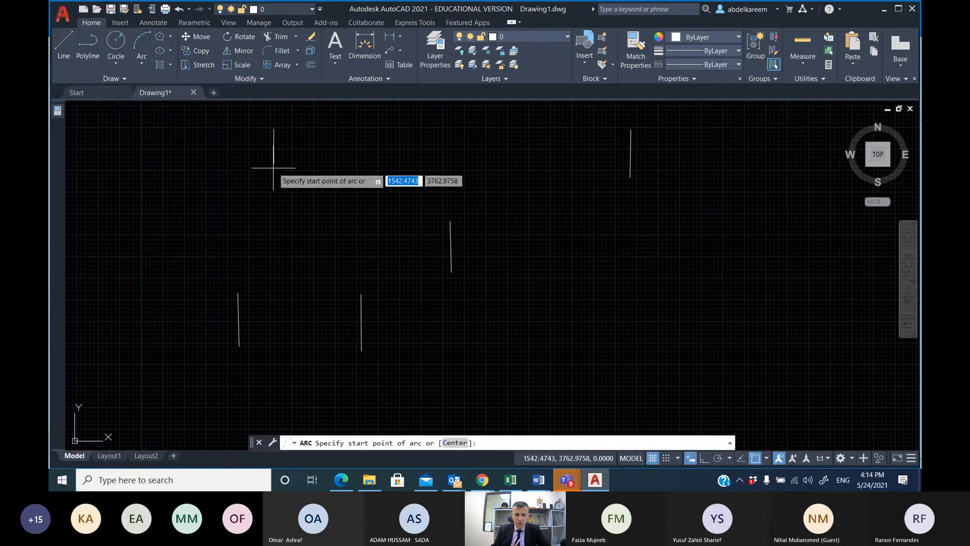
{"action": "left_click", "coordinate": [274, 164]}
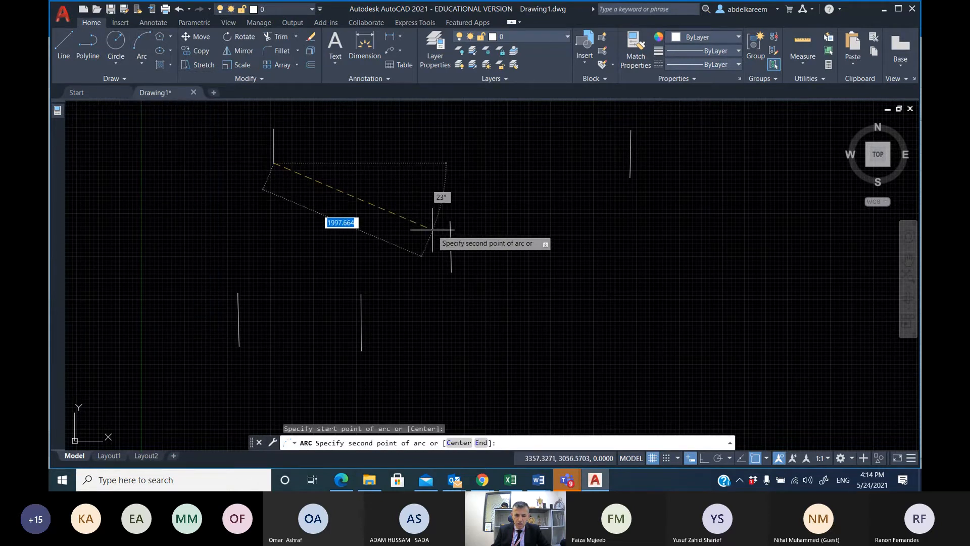
{"action": "left_click", "coordinate": [451, 221]}
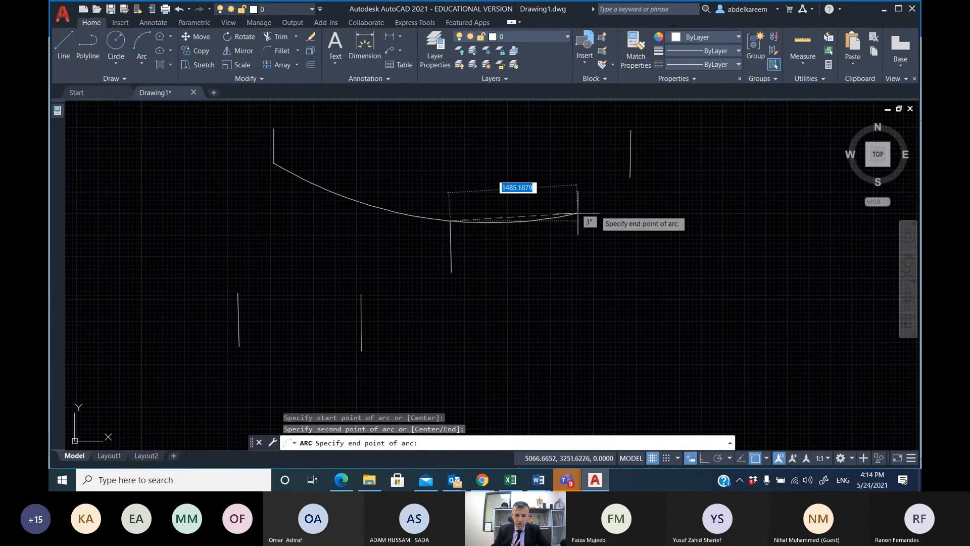
{"action": "left_click", "coordinate": [629, 178]}
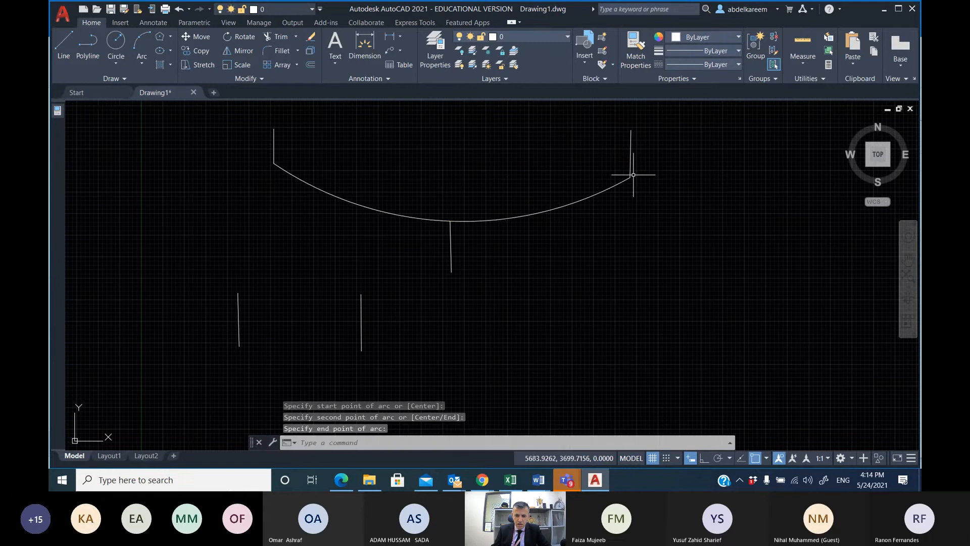
Erase the three vertical lines touching the arc: the middle, the upper-right and the upper-left one.
{"action": "left_click", "coordinate": [510, 296]}
{"action": "left_click", "coordinate": [391, 270]}
{"action": "left_click", "coordinate": [514, 357]}
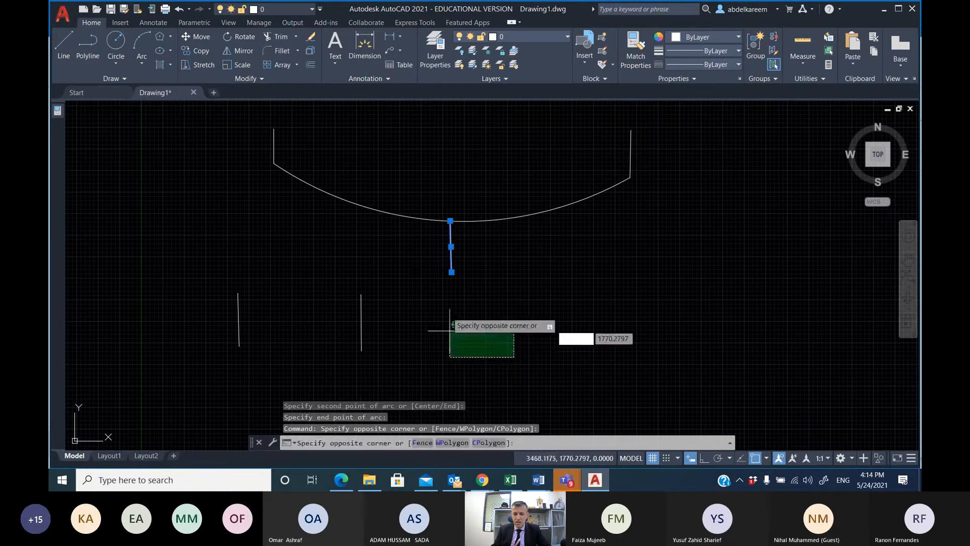
{"action": "left_click", "coordinate": [402, 252]}
{"action": "key", "text": "Delete"}
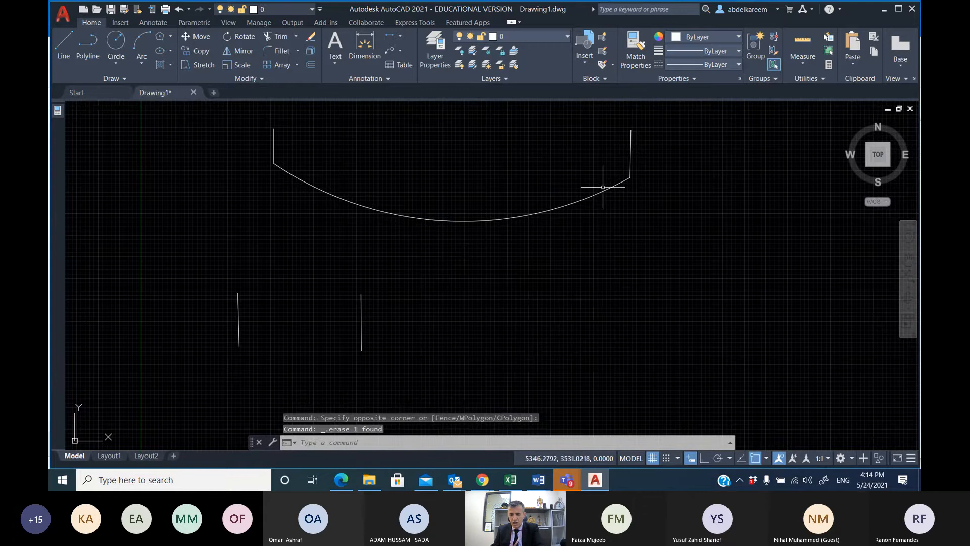
{"action": "left_click", "coordinate": [631, 157]}
{"action": "key", "text": "Delete"}
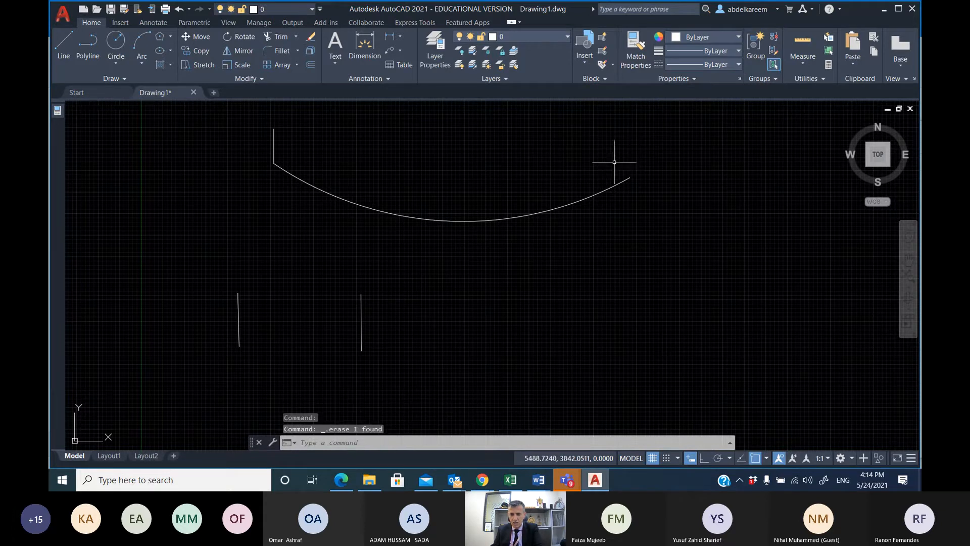
{"action": "left_click", "coordinate": [272, 148]}
{"action": "key", "text": "Delete"}
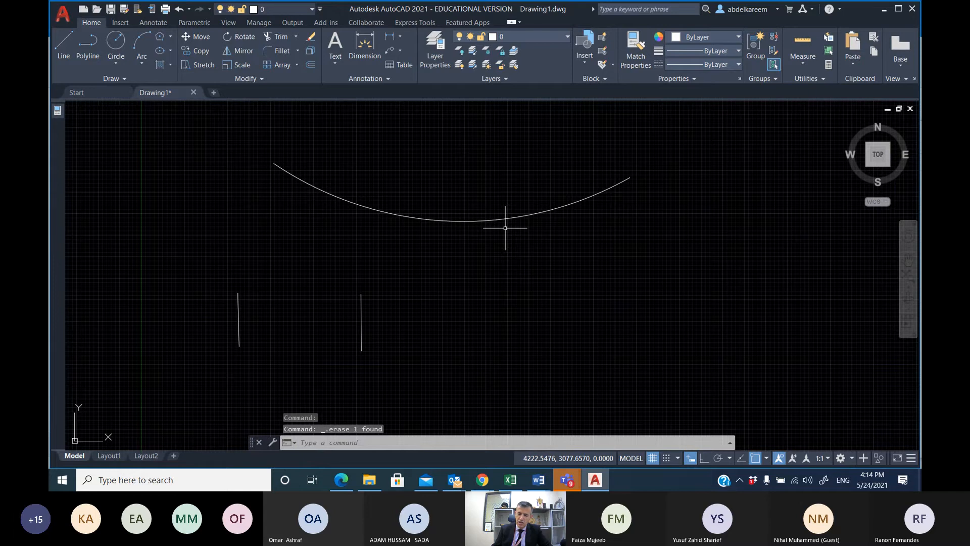
Select the arc to show its grips and try to move it by its center grip.
{"action": "scroll", "coordinate": [449, 364], "scroll_direction": "down", "scroll_amount": 4}
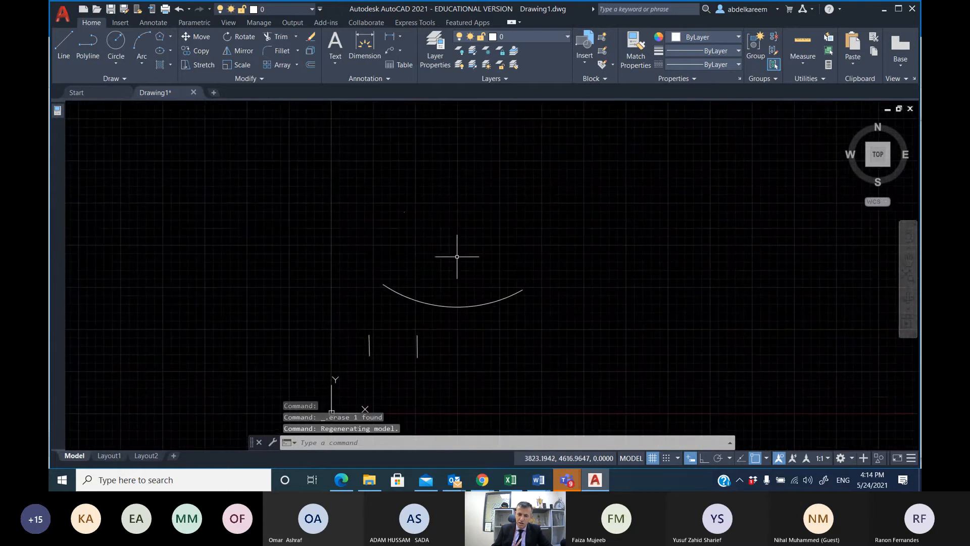
{"action": "left_click", "coordinate": [450, 307]}
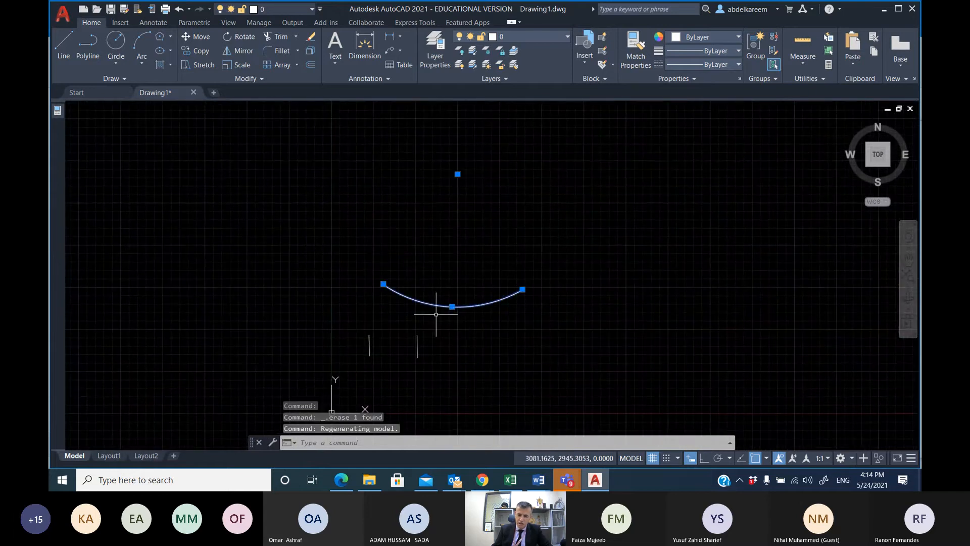
{"action": "left_click", "coordinate": [458, 174]}
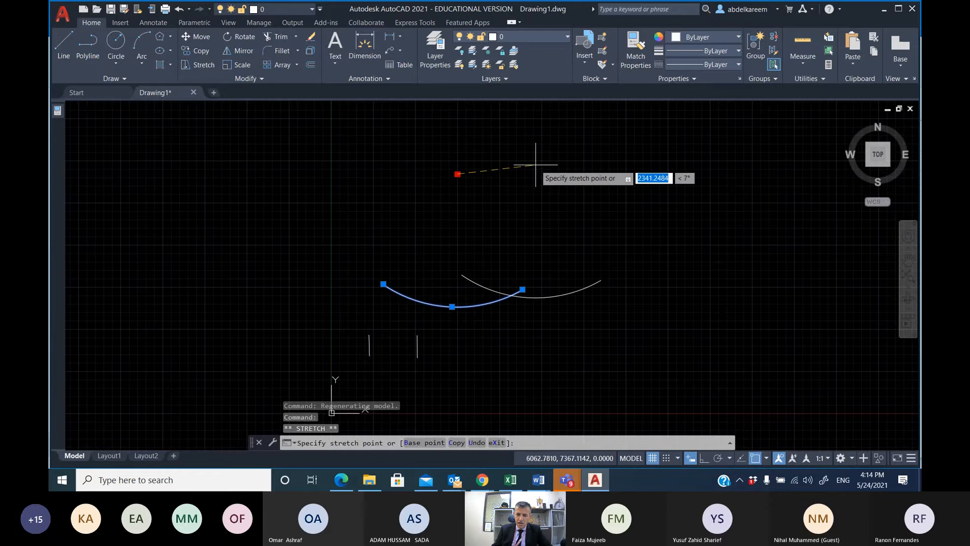
{"action": "key", "text": "Escape"}
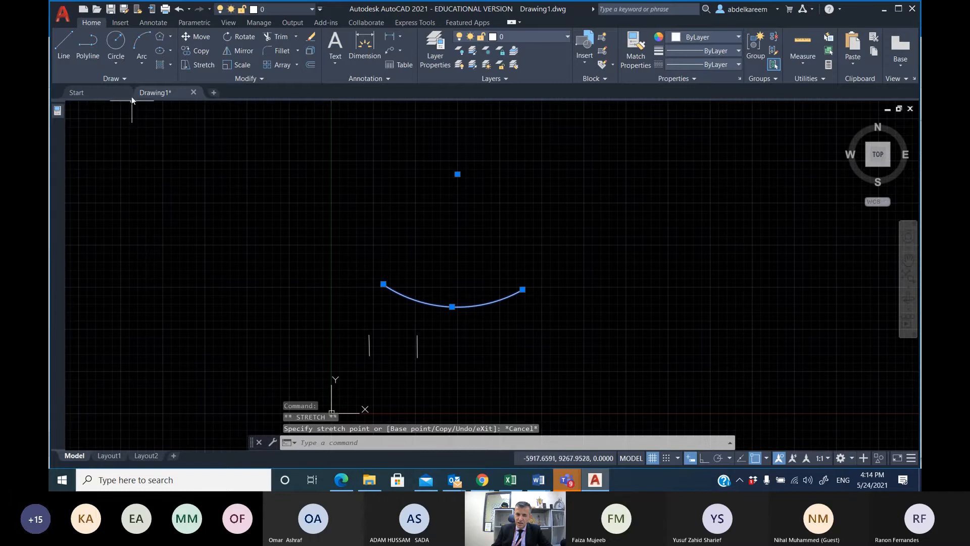
Draw a large downward-bulging arc with the Start, Center, End method, starting above left of the small arc and ending far to its right.
{"action": "left_click", "coordinate": [138, 64]}
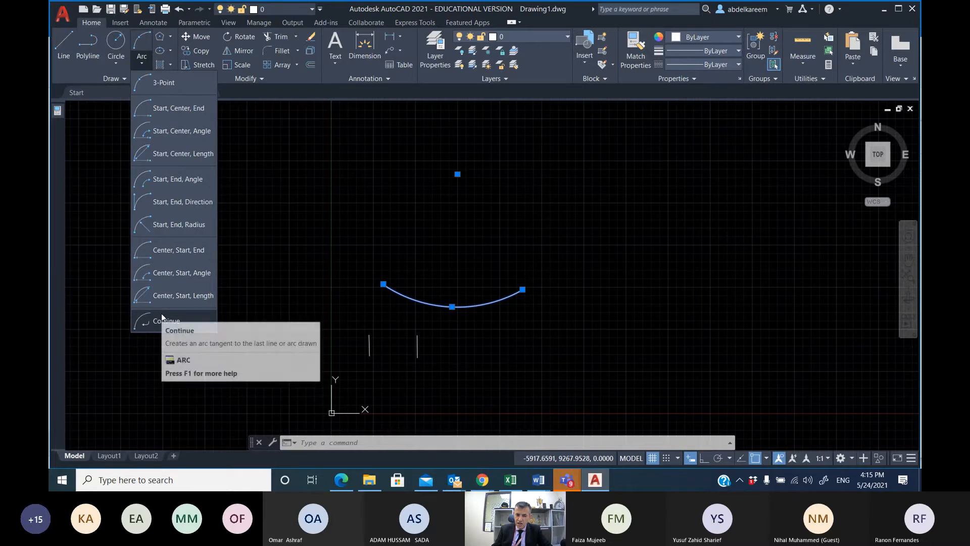
{"action": "left_click", "coordinate": [183, 108]}
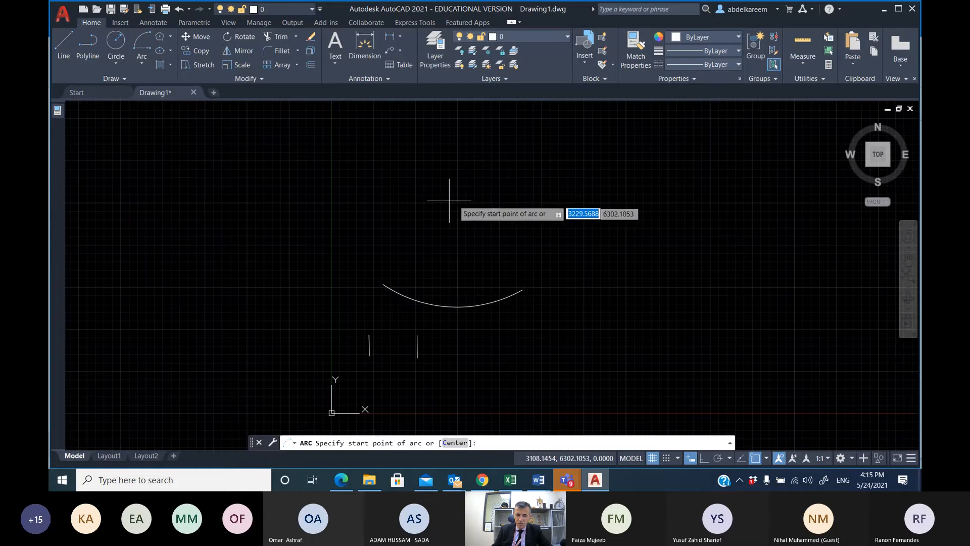
{"action": "left_click", "coordinate": [362, 211]}
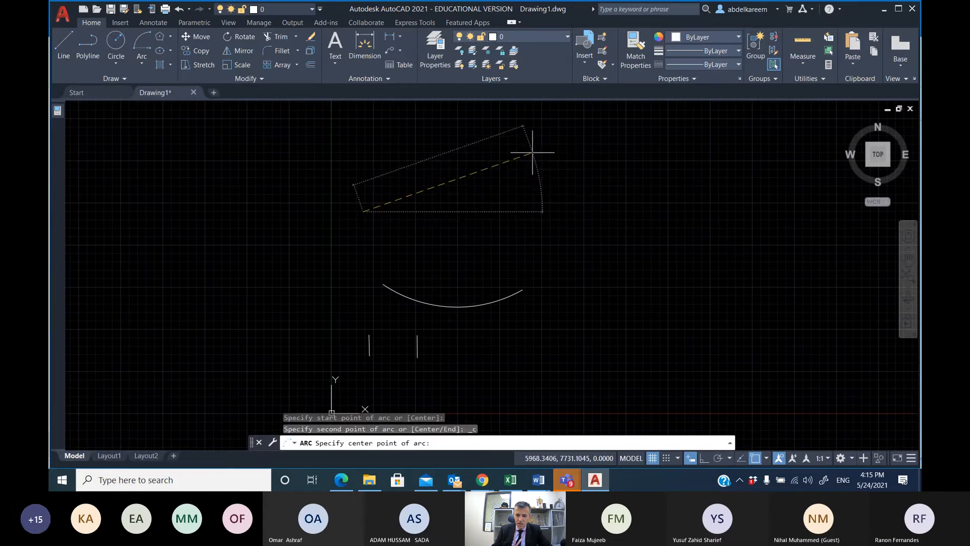
{"action": "left_click", "coordinate": [533, 152]}
{"action": "left_click", "coordinate": [708, 188]}
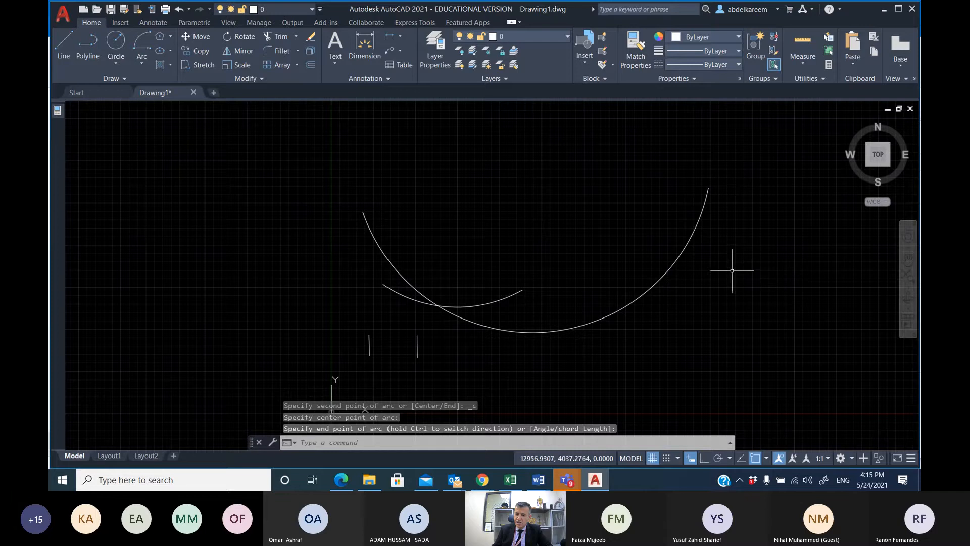
Draw a downward-bulging arc with the Center, Start, End method inside the large arc, with its center near the large arc's middle.
{"action": "left_click", "coordinate": [141, 58]}
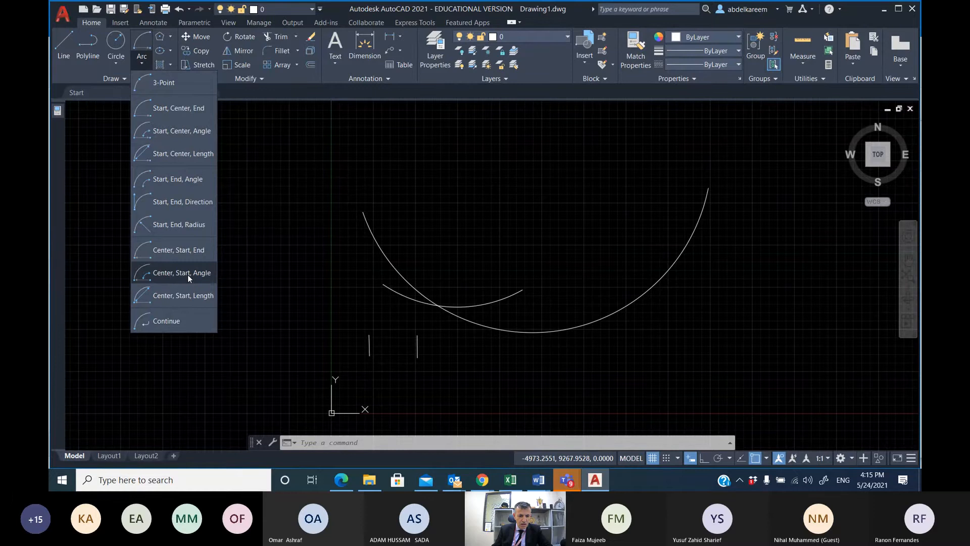
{"action": "left_click", "coordinate": [176, 250]}
{"action": "left_click", "coordinate": [559, 189]}
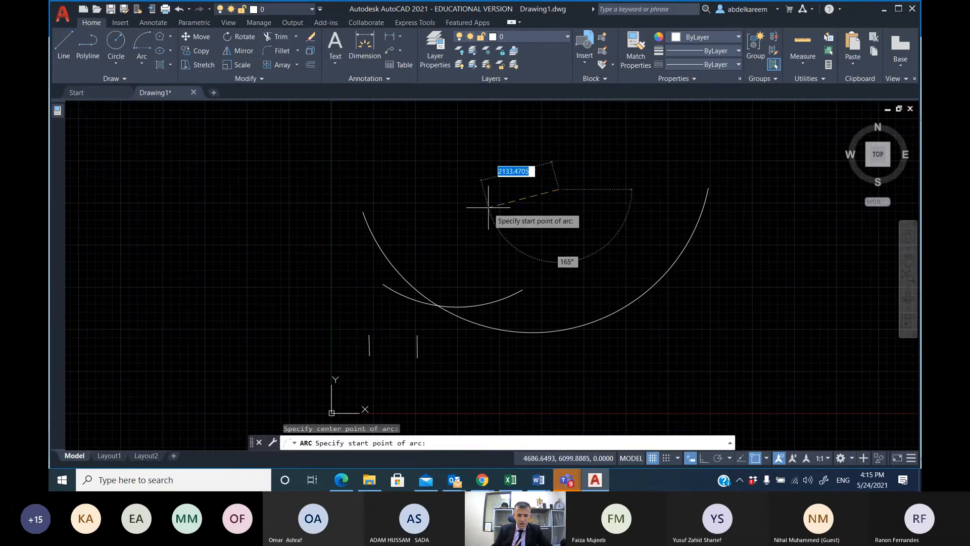
{"action": "left_click", "coordinate": [435, 190]}
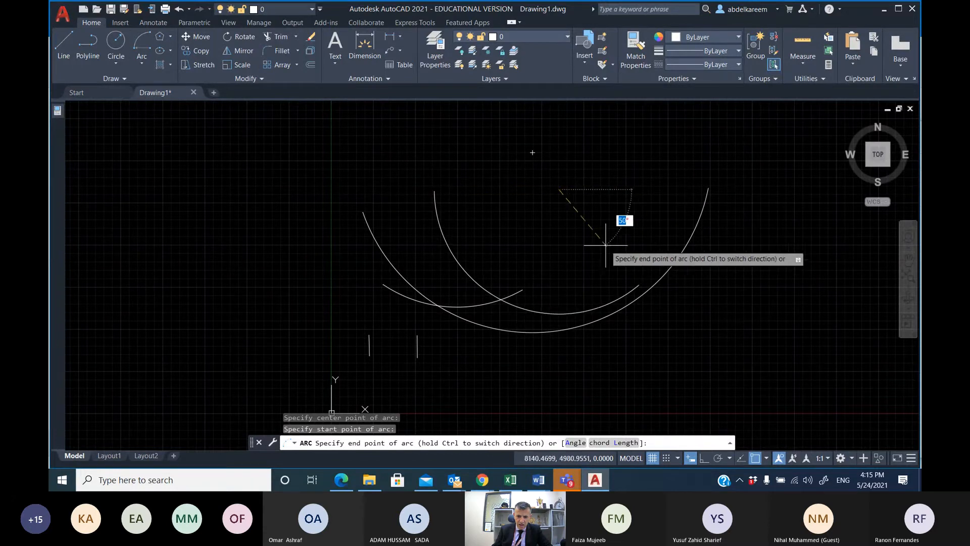
{"action": "key", "text": "Escape"}
Erase all three arcs and the two remaining short vertical lines.
{"action": "left_click", "coordinate": [610, 361]}
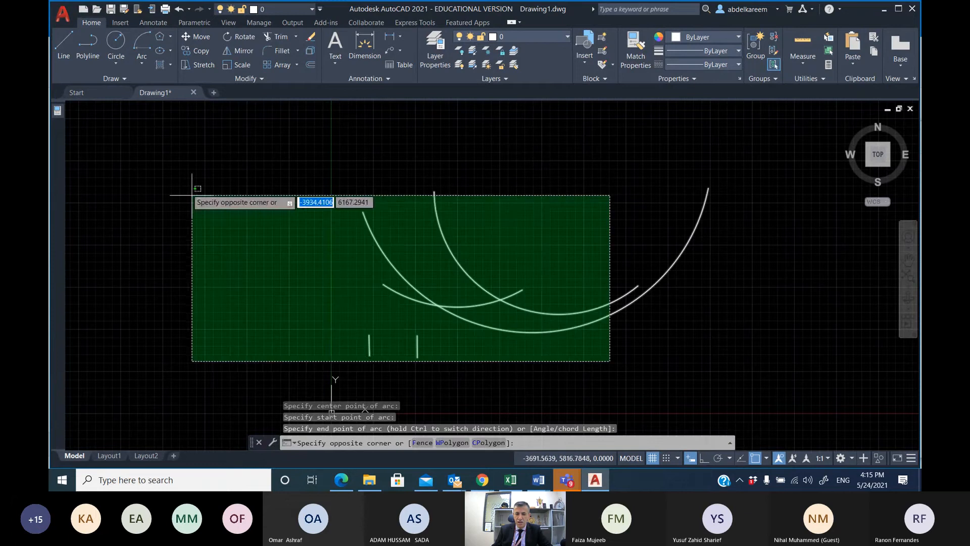
{"action": "left_click", "coordinate": [192, 195]}
{"action": "key", "text": "Delete"}
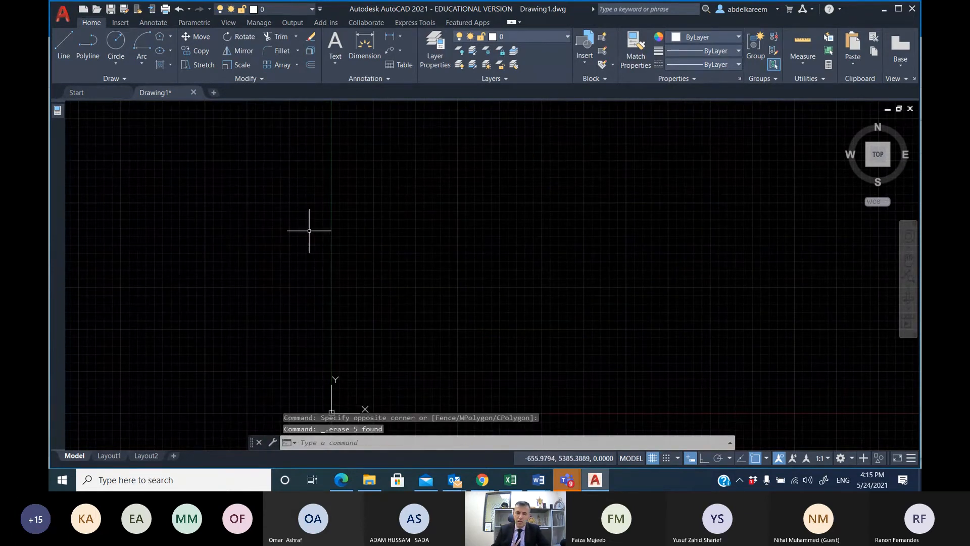
{"action": "left_click", "coordinate": [142, 64]}
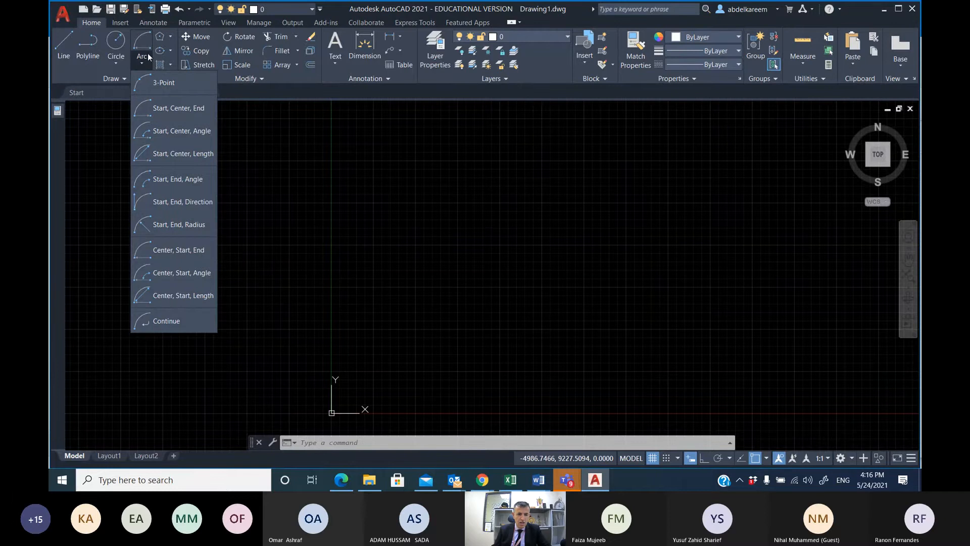
{"action": "left_click", "coordinate": [147, 53]}
{"action": "left_click", "coordinate": [142, 63]}
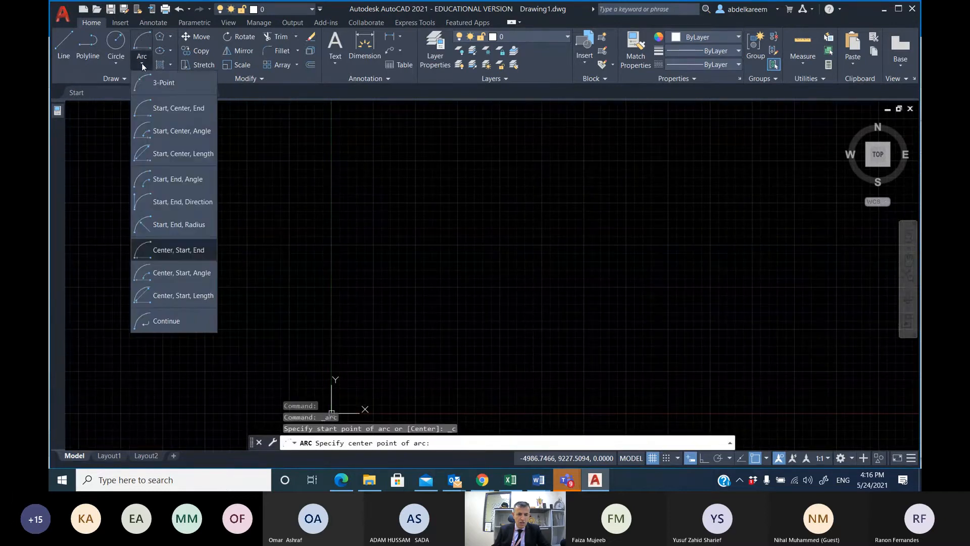
{"action": "left_click", "coordinate": [146, 82]}
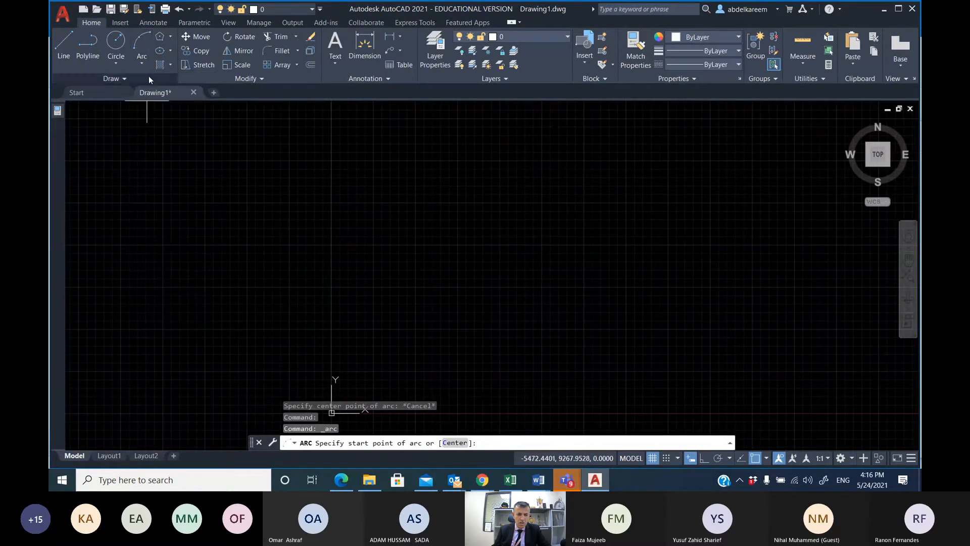
{"action": "left_click", "coordinate": [123, 79]}
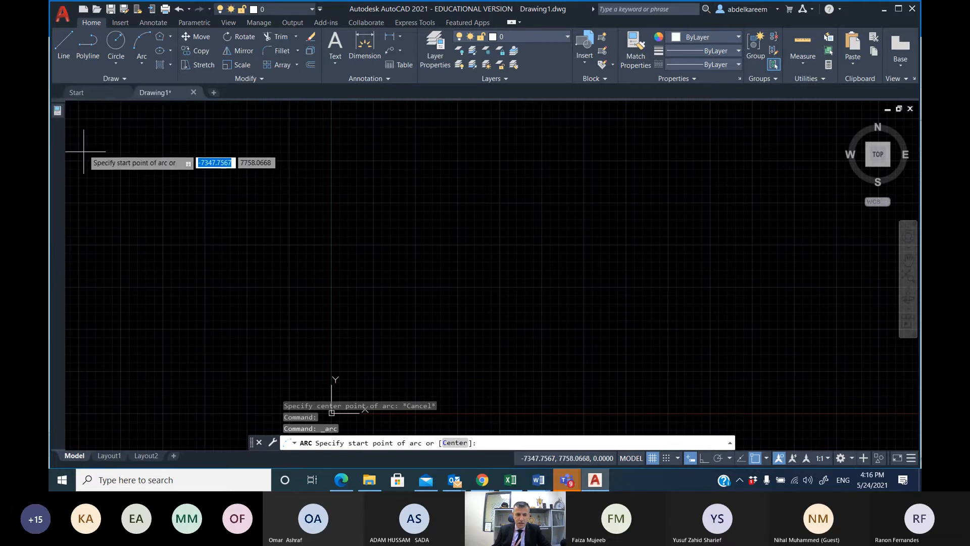
Draw an open wavy Spline Fit curve with eight fit points across the upper drawing area and select it briefly to show its grips.
{"action": "left_click", "coordinate": [121, 77]}
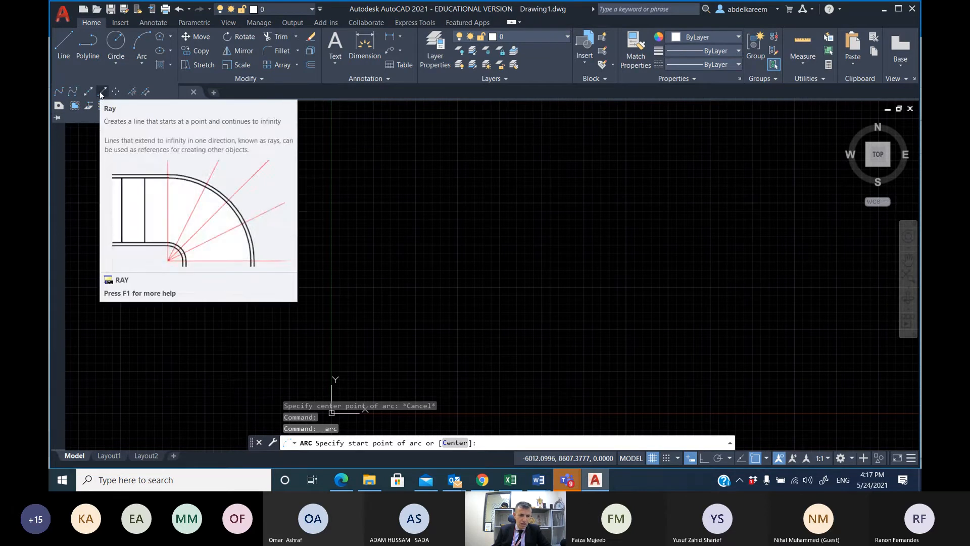
{"action": "left_click", "coordinate": [60, 91]}
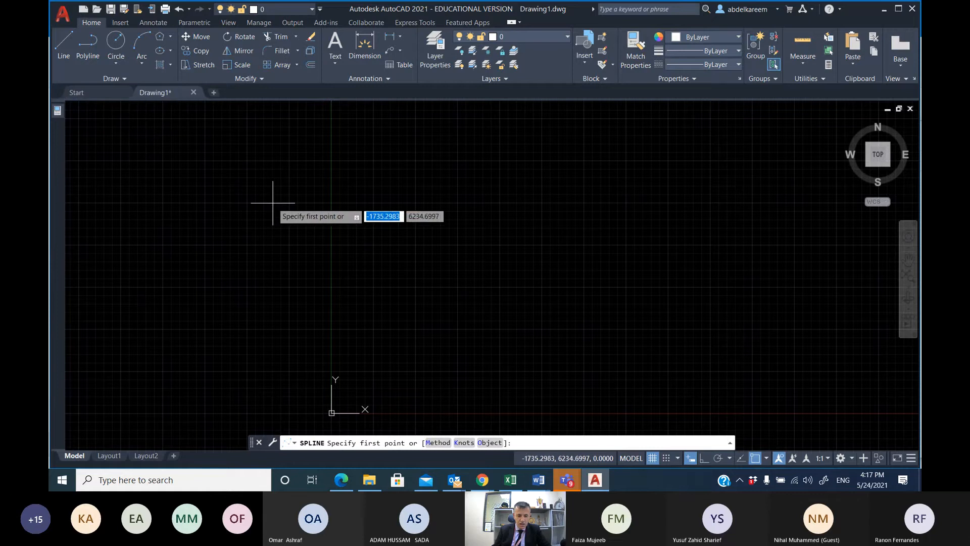
{"action": "left_click", "coordinate": [204, 279]}
{"action": "left_click", "coordinate": [270, 189]}
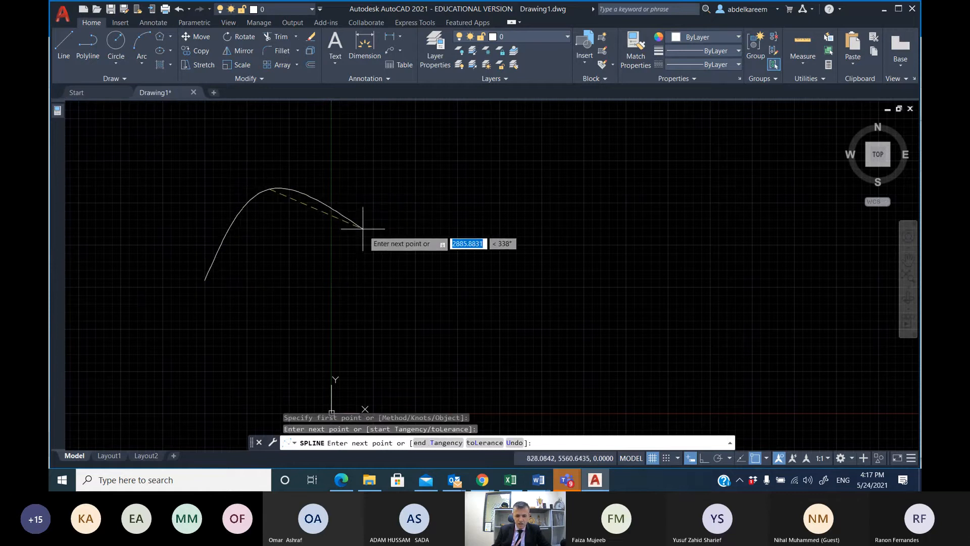
{"action": "left_click", "coordinate": [380, 244]}
{"action": "left_click", "coordinate": [523, 183]}
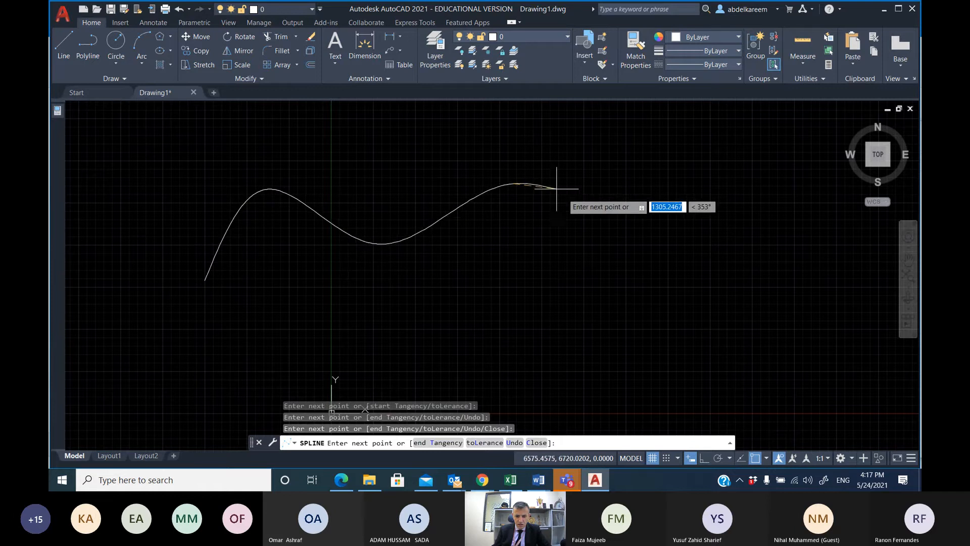
{"action": "left_click", "coordinate": [606, 237]}
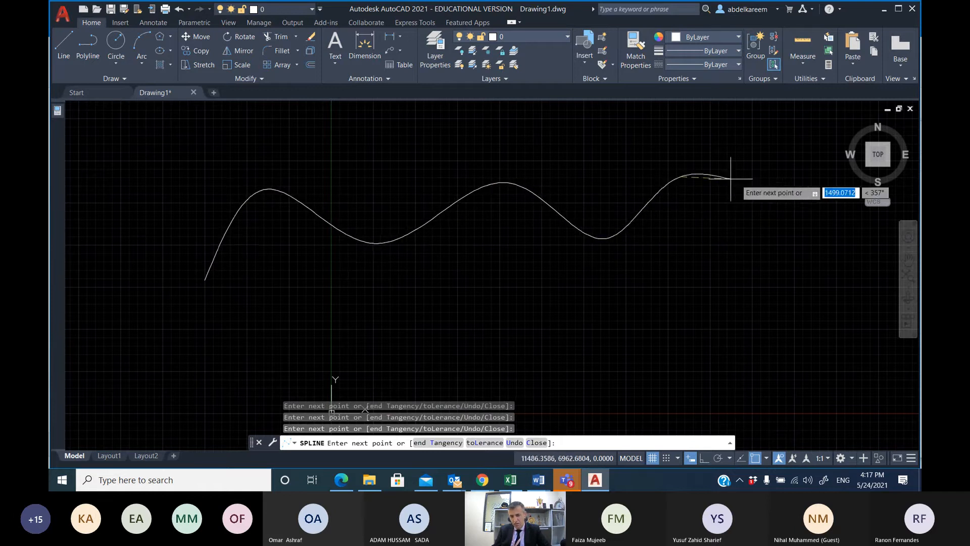
{"action": "left_click", "coordinate": [731, 178]}
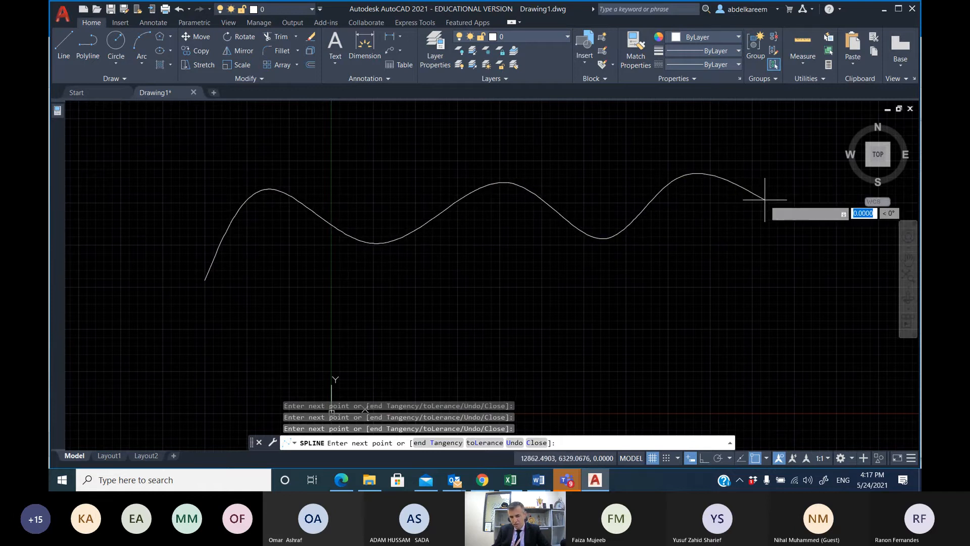
{"action": "left_click", "coordinate": [818, 302]}
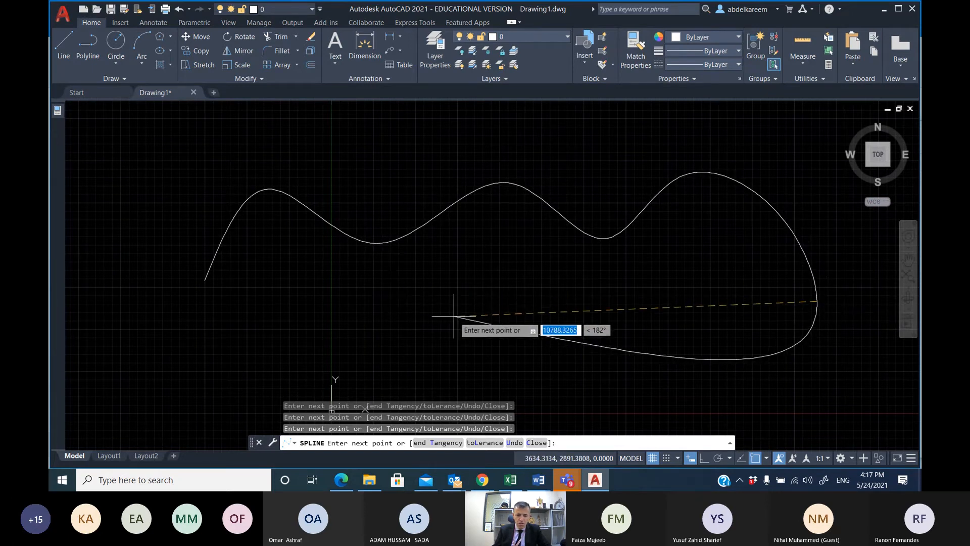
{"action": "right_click", "coordinate": [532, 316]}
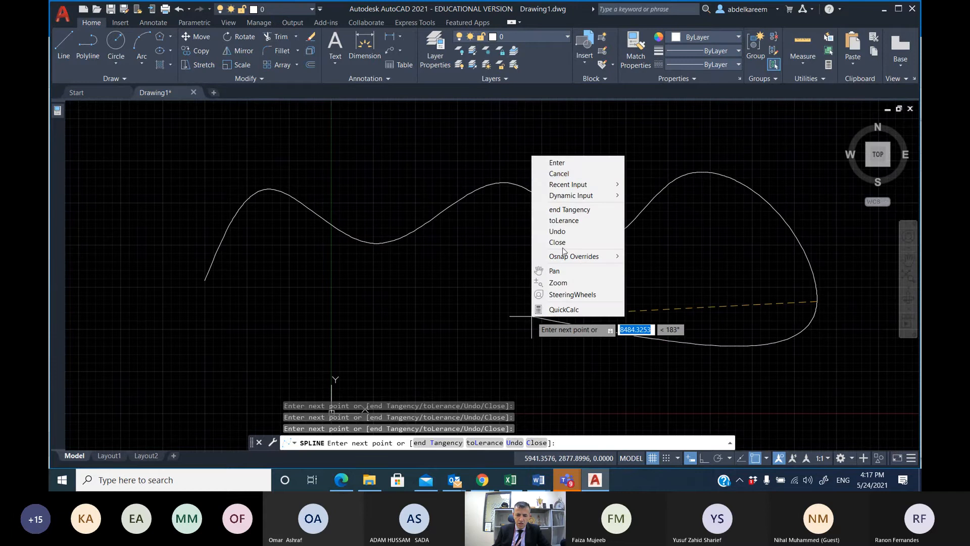
{"action": "left_click", "coordinate": [552, 163]}
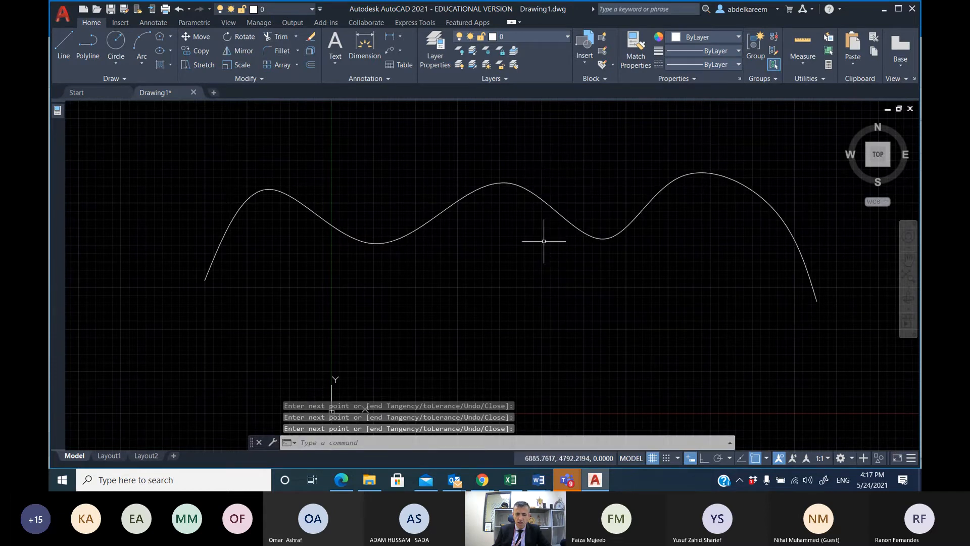
{"action": "key", "text": "Return"}
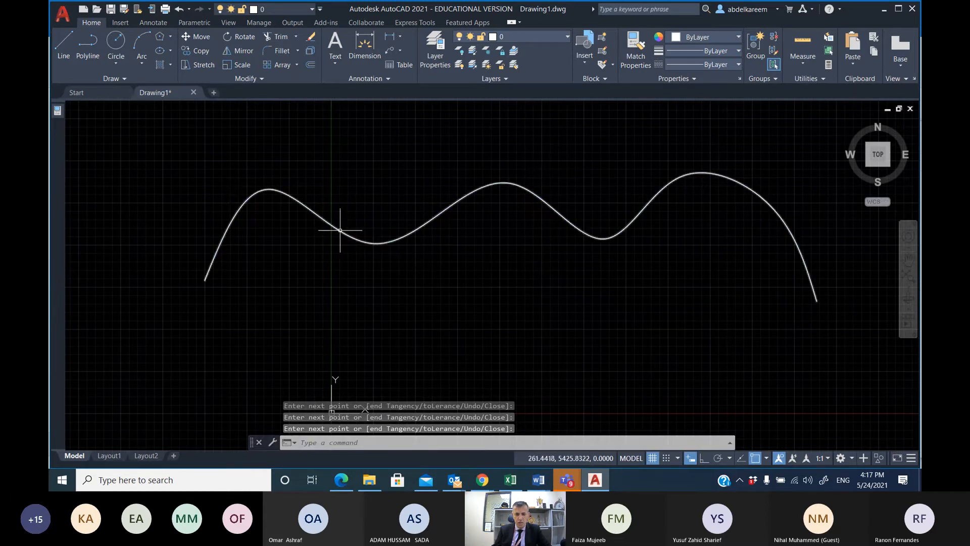
{"action": "left_click", "coordinate": [337, 224]}
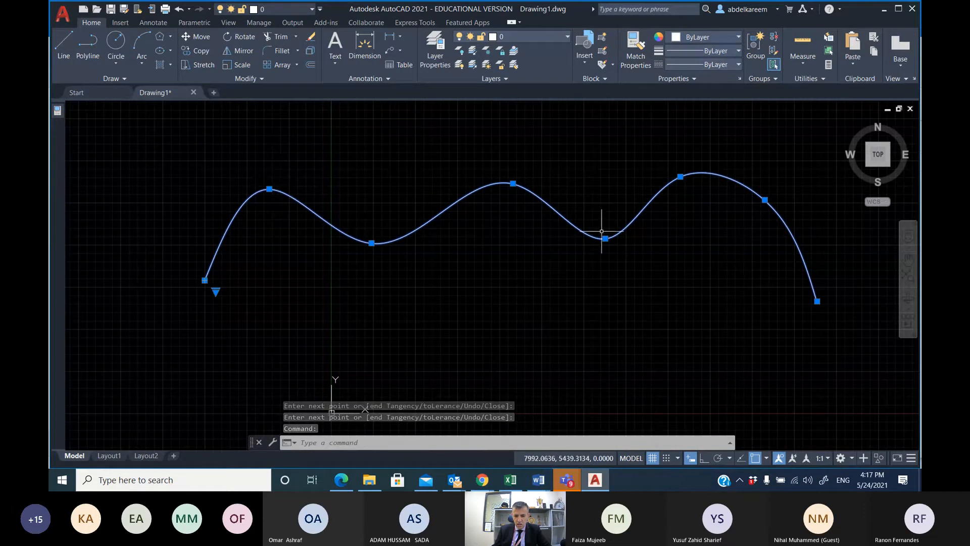
{"action": "key", "text": "Escape"}
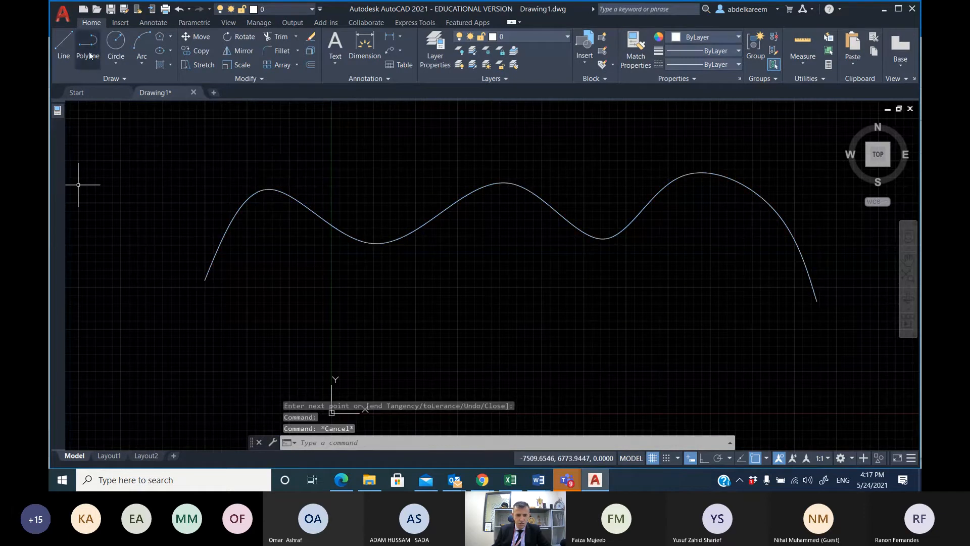
Draw an open Spline CV curve below the first spline, placing six control vertices in a zigzag.
{"action": "left_click", "coordinate": [124, 78]}
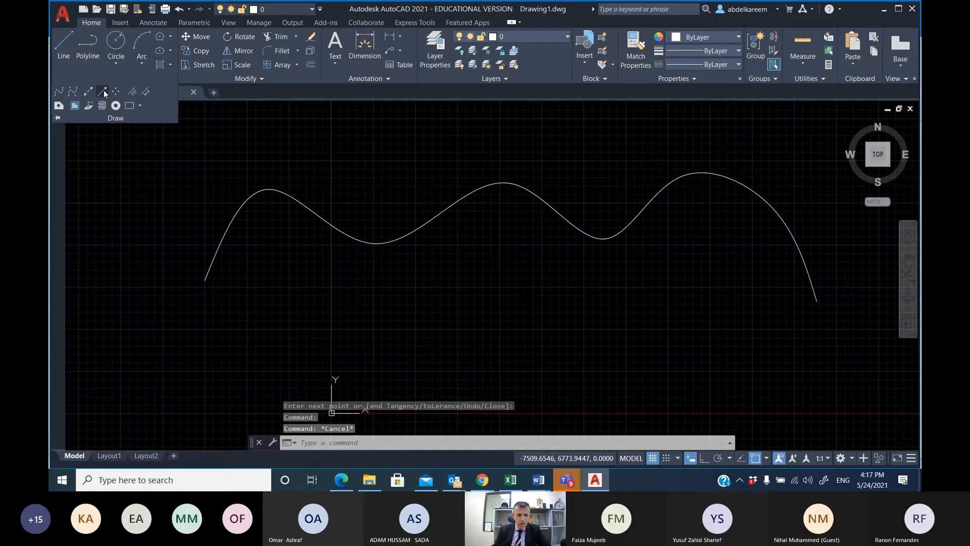
{"action": "left_click", "coordinate": [73, 92]}
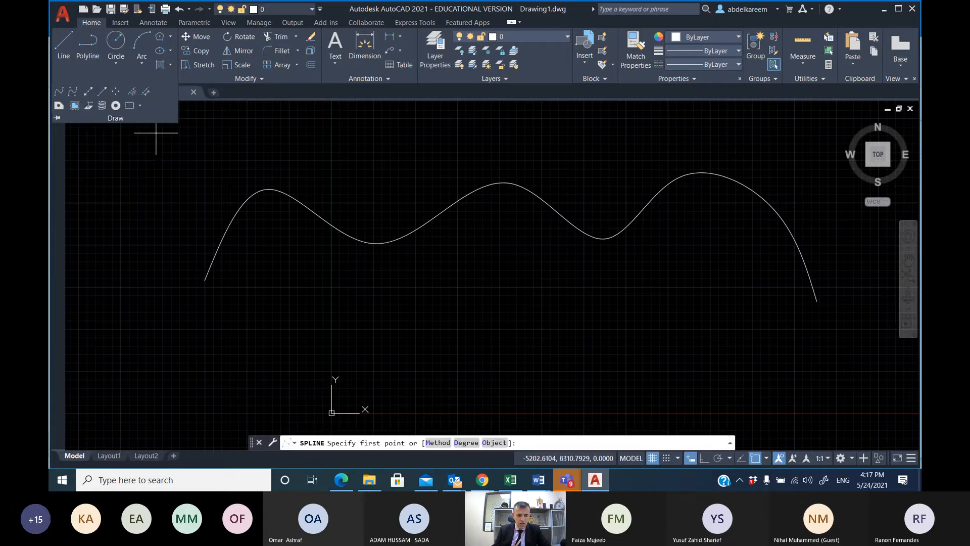
{"action": "left_click", "coordinate": [299, 341]}
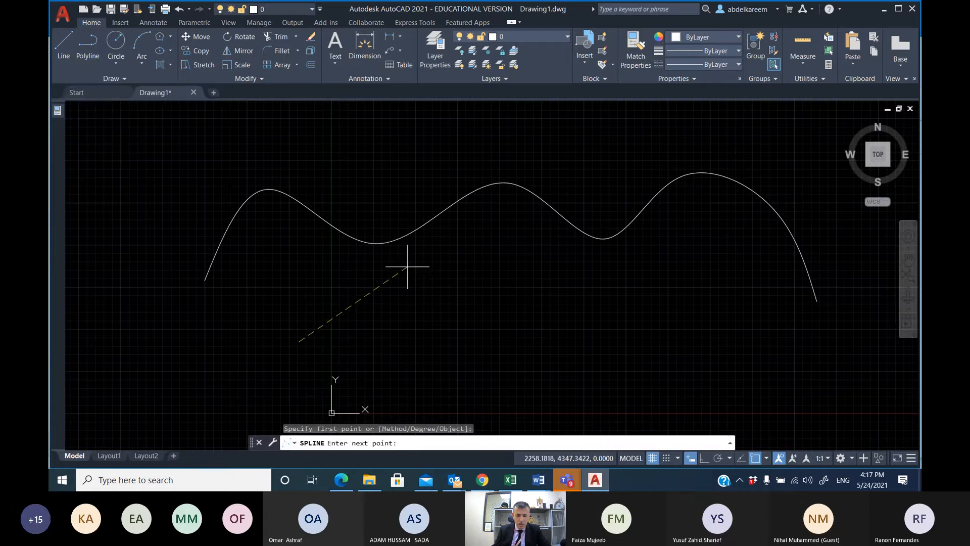
{"action": "left_click", "coordinate": [407, 267]}
{"action": "left_click", "coordinate": [549, 333]}
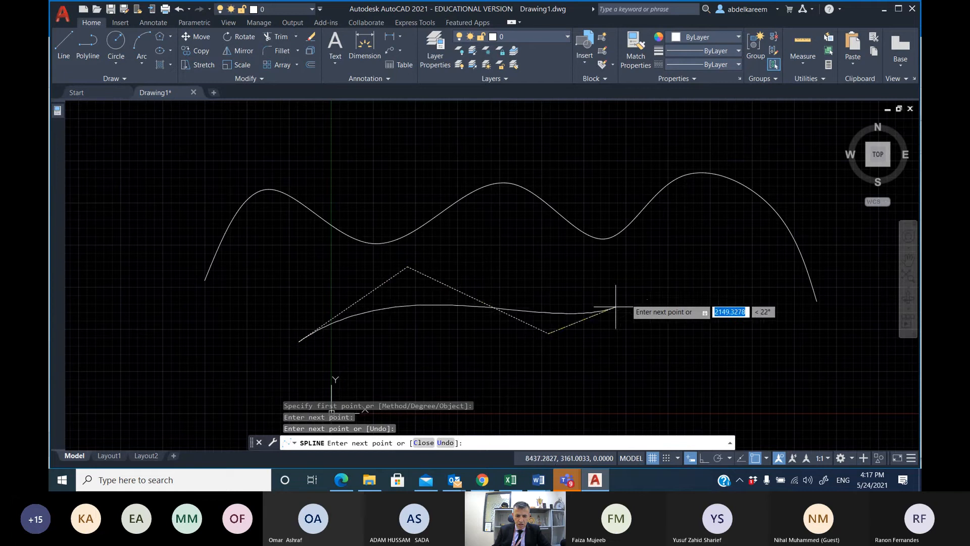
{"action": "left_click", "coordinate": [662, 268]}
{"action": "left_click", "coordinate": [772, 358]}
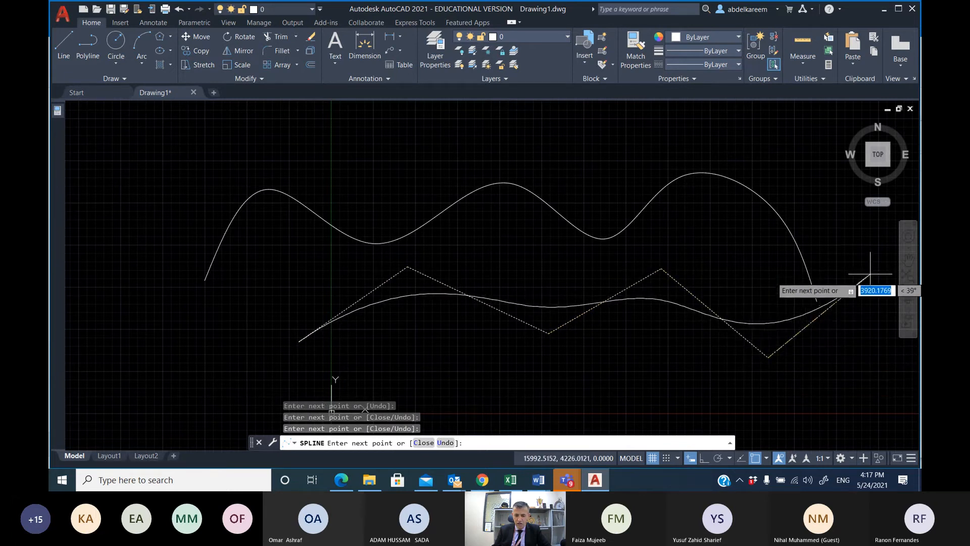
{"action": "left_click", "coordinate": [769, 357]}
{"action": "right_click", "coordinate": [869, 304]}
{"action": "left_click", "coordinate": [882, 309]}
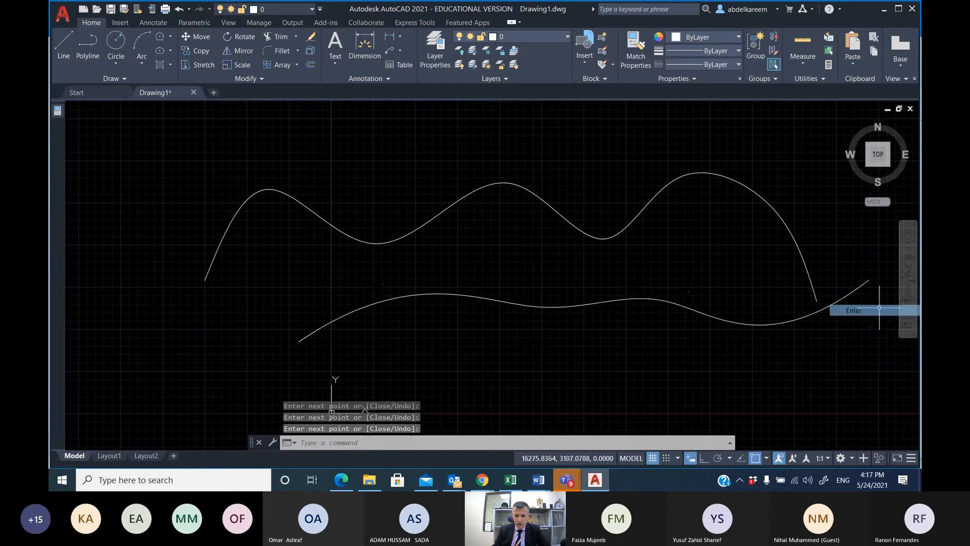
Select the lower and the upper spline in turn to compare control vertices with fit points, and look up the Spline Fit tool.
{"action": "left_click", "coordinate": [484, 301]}
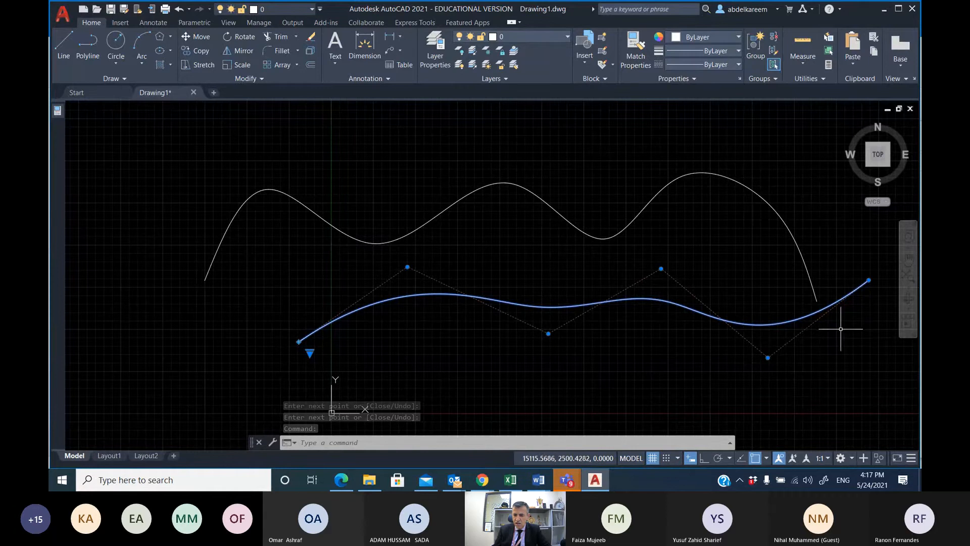
{"action": "key", "text": "Escape"}
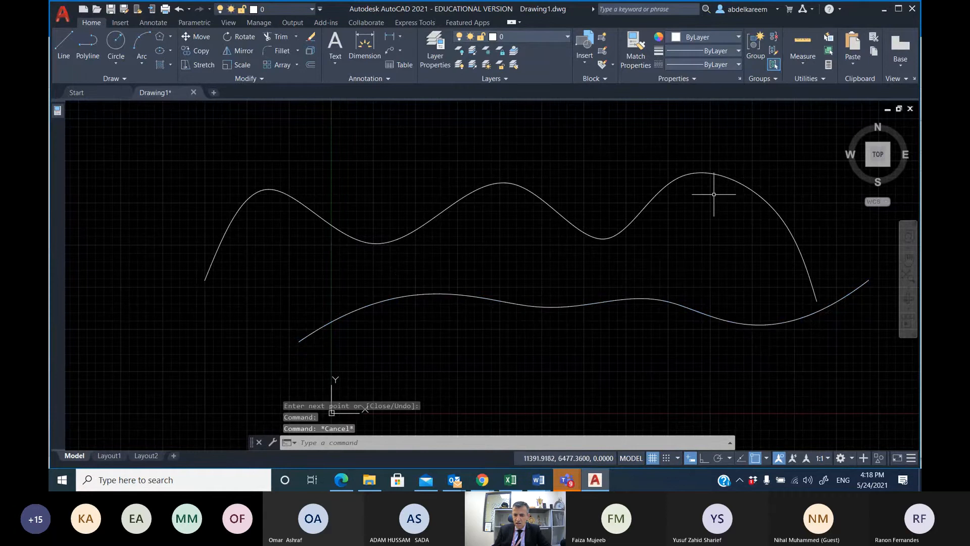
{"action": "left_click", "coordinate": [686, 175]}
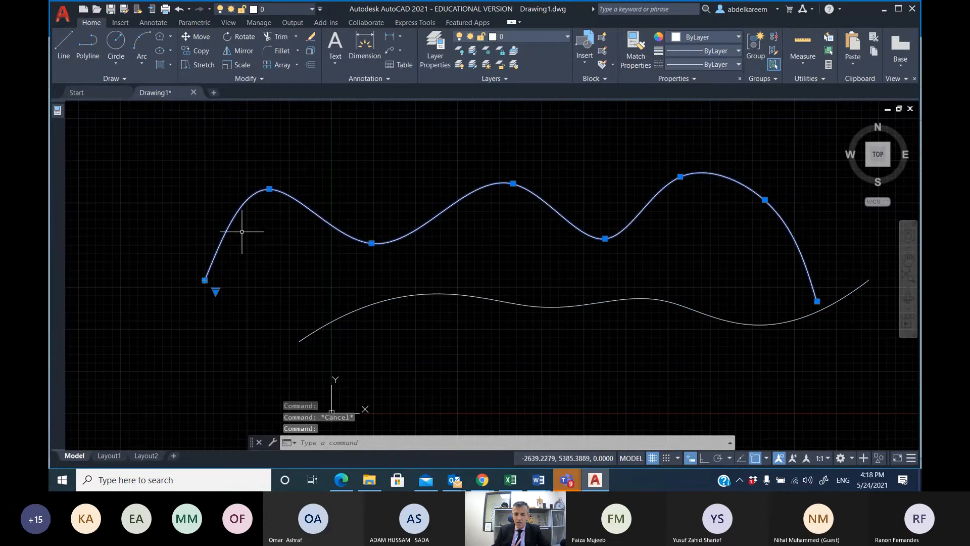
{"action": "left_click", "coordinate": [123, 77]}
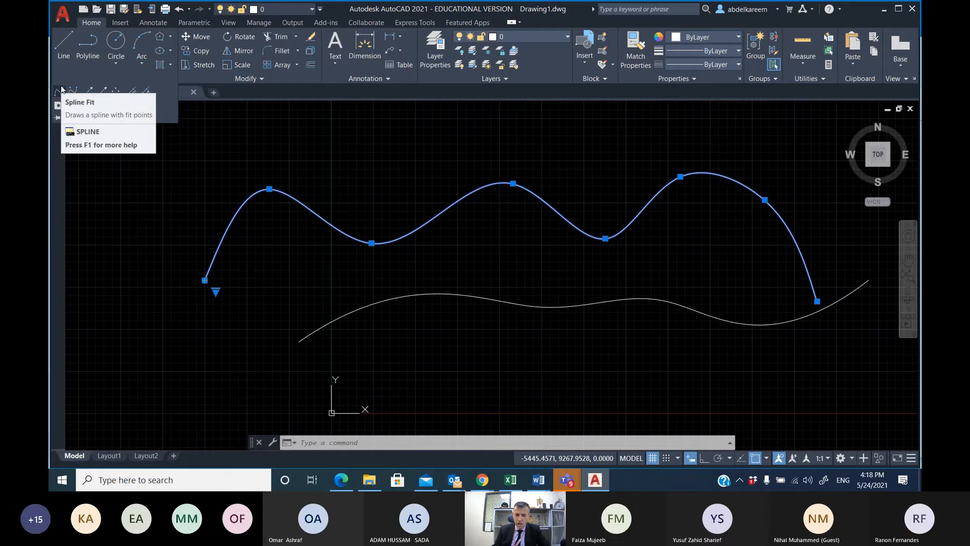
Erase both splines with a crossing selection.
{"action": "left_click", "coordinate": [507, 343]}
{"action": "left_click", "coordinate": [420, 240]}
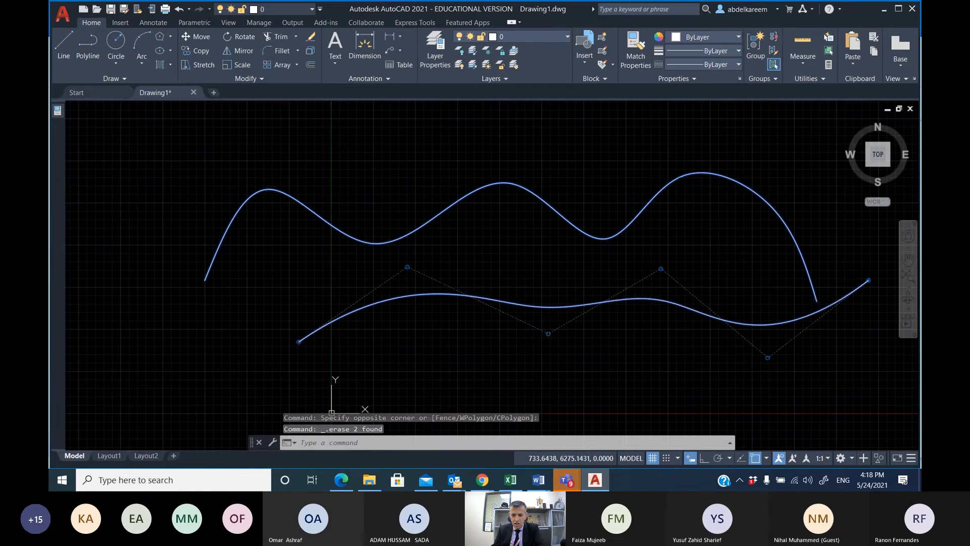
Draw a single ray from the upper-left drawing area, sloping slightly downward to the right.
{"action": "left_click", "coordinate": [124, 78]}
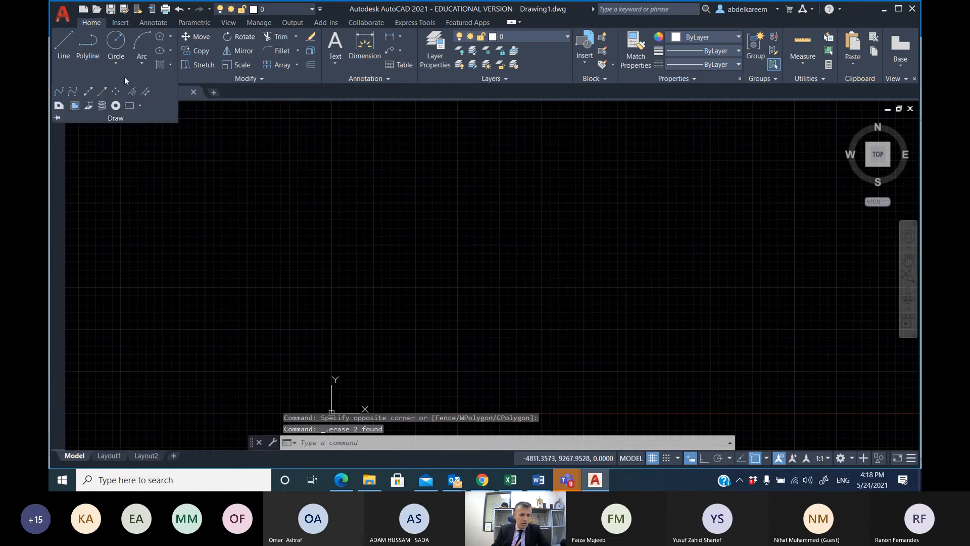
{"action": "left_click", "coordinate": [102, 92]}
{"action": "left_click", "coordinate": [271, 220]}
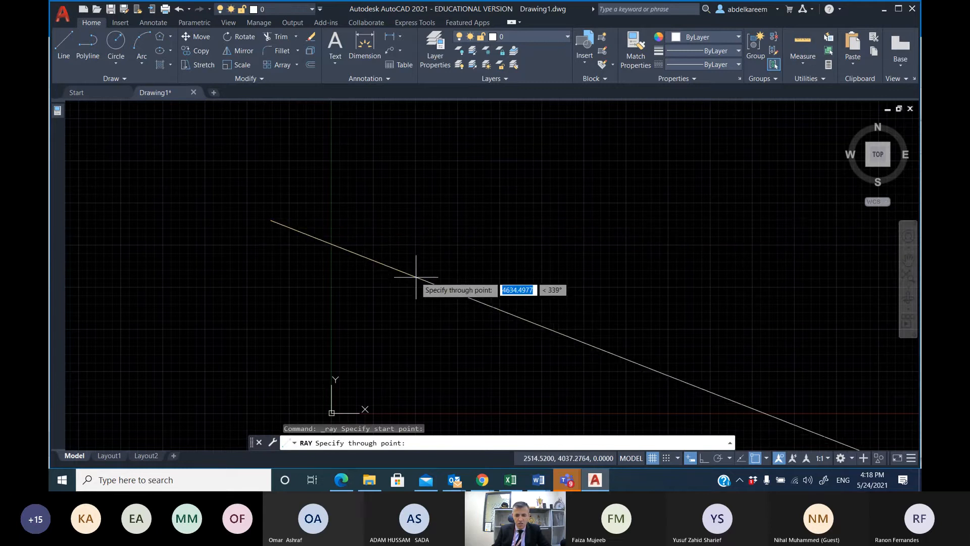
{"action": "left_click", "coordinate": [470, 225]}
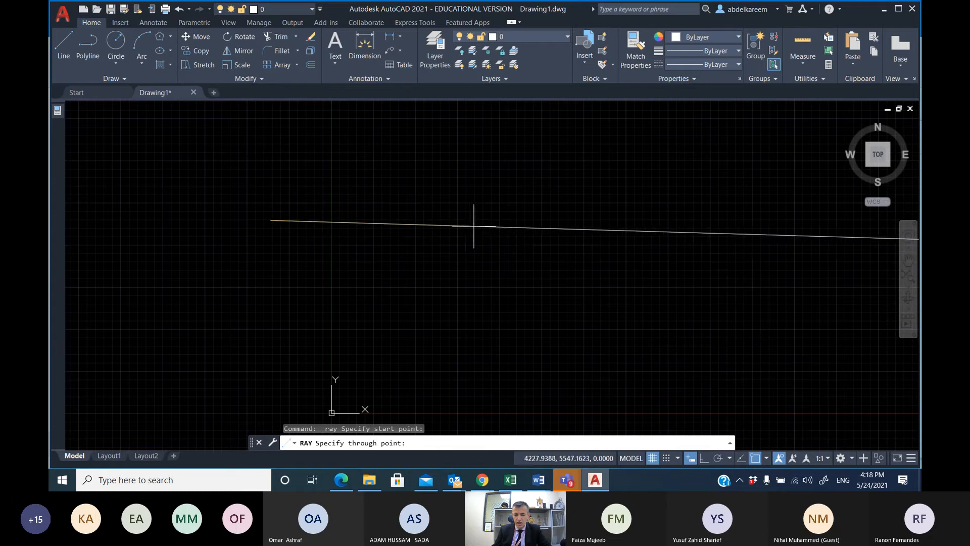
{"action": "key", "text": "Escape"}
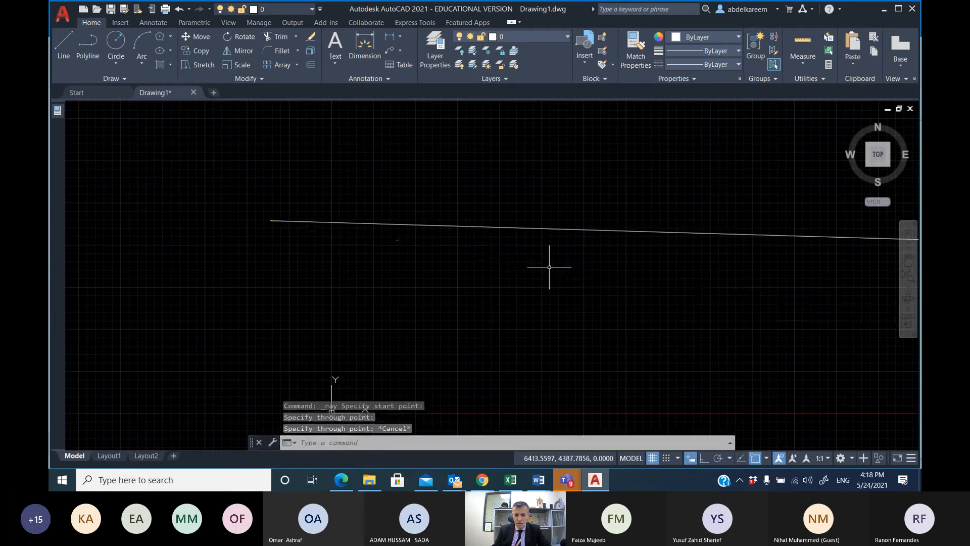
Examine how far the ray extends beyond its start point at ever smaller view scales.
{"action": "scroll", "coordinate": [553, 264], "scroll_direction": "down", "scroll_amount": 10}
{"action": "middle_click_drag", "start_coordinate": [556, 263], "coordinate": [378, 251]}
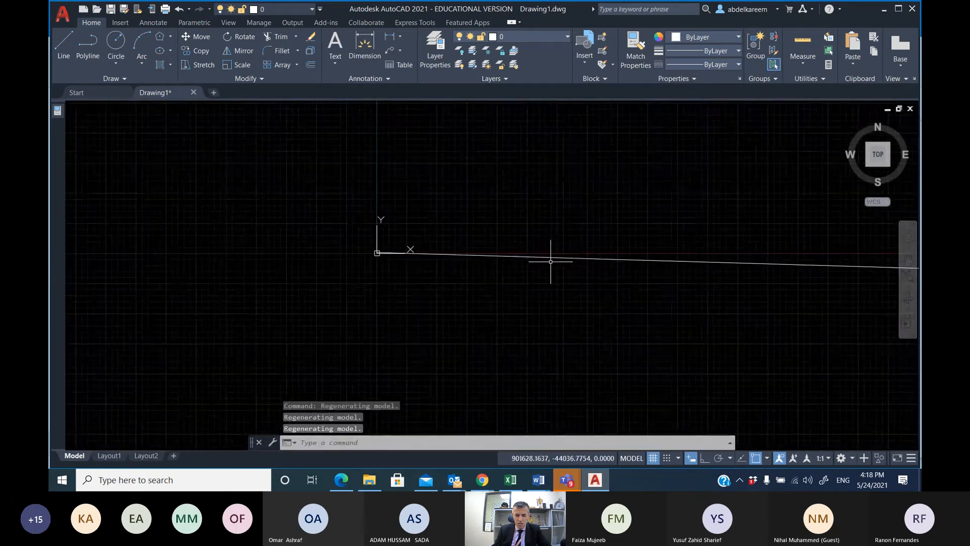
{"action": "scroll", "coordinate": [552, 261], "scroll_direction": "down", "scroll_amount": 12}
{"action": "scroll", "coordinate": [574, 260], "scroll_direction": "down", "scroll_amount": 15}
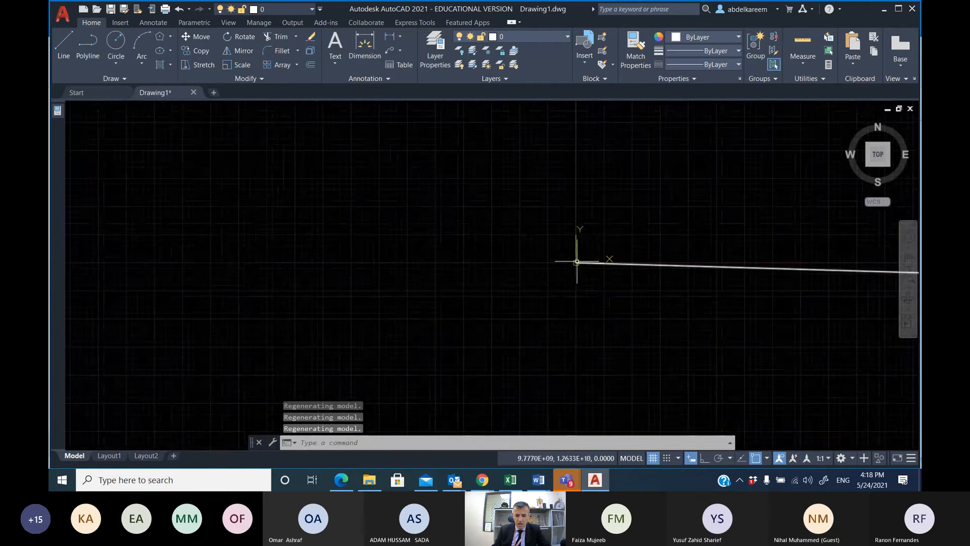
{"action": "scroll", "coordinate": [576, 265], "scroll_direction": "down", "scroll_amount": 15}
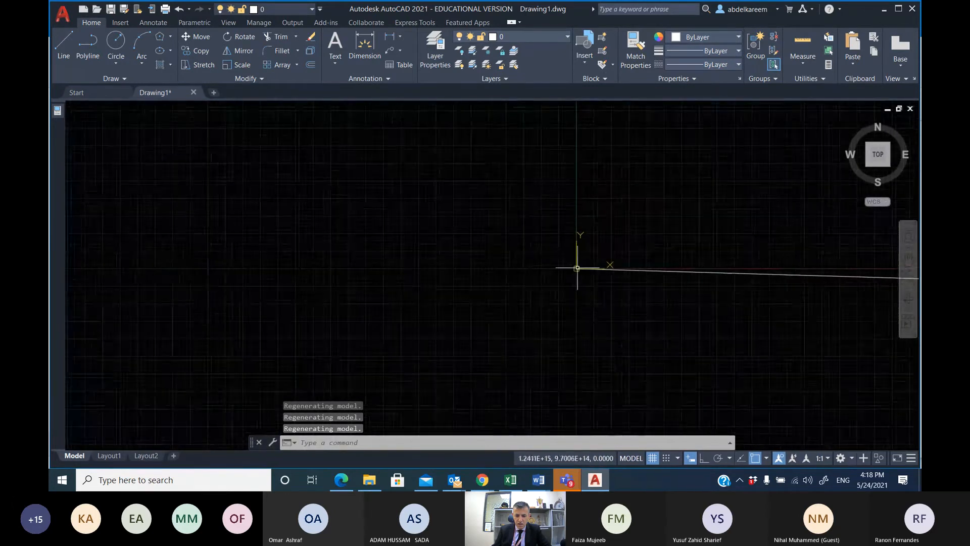
{"action": "scroll", "coordinate": [576, 266], "scroll_direction": "down", "scroll_amount": 6}
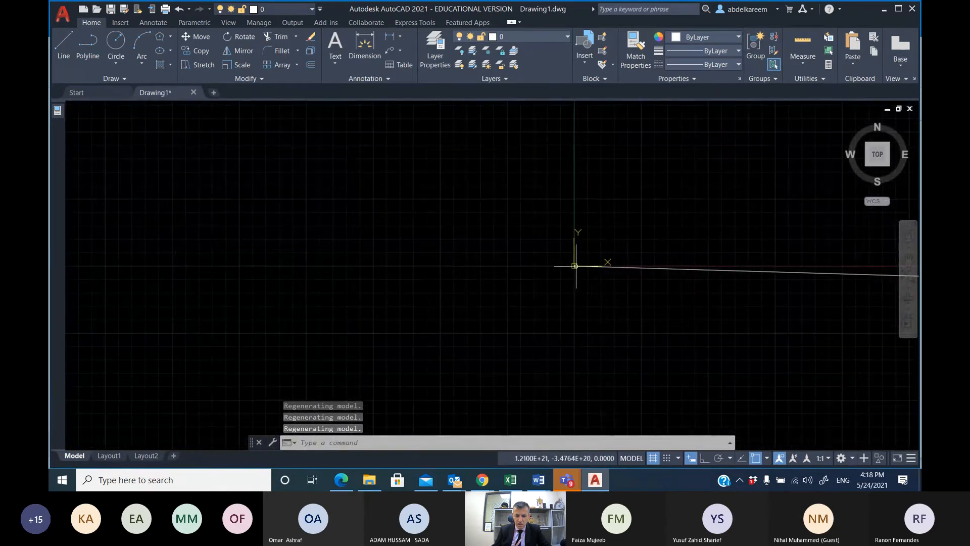
{"action": "scroll", "coordinate": [576, 266], "scroll_direction": "down", "scroll_amount": 12}
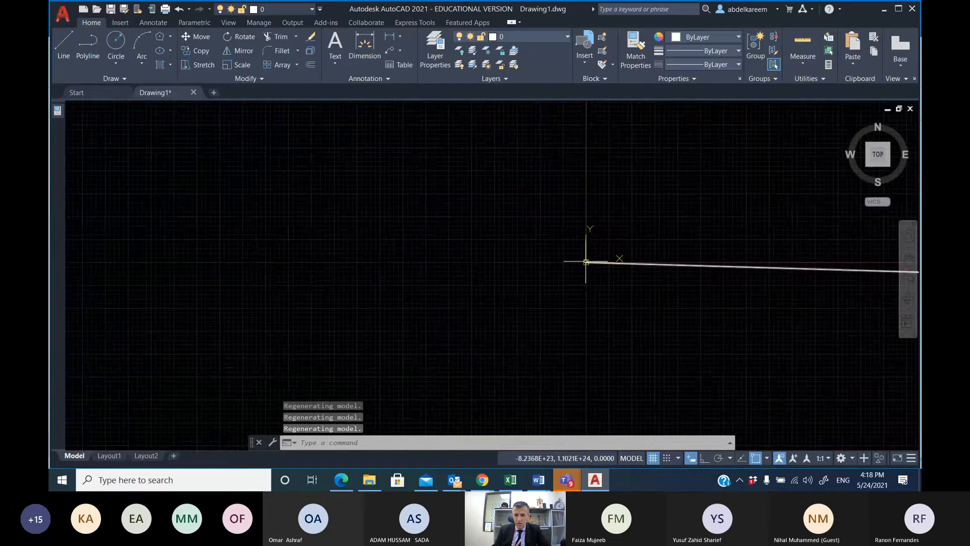
{"action": "scroll", "coordinate": [584, 260], "scroll_direction": "down", "scroll_amount": 3}
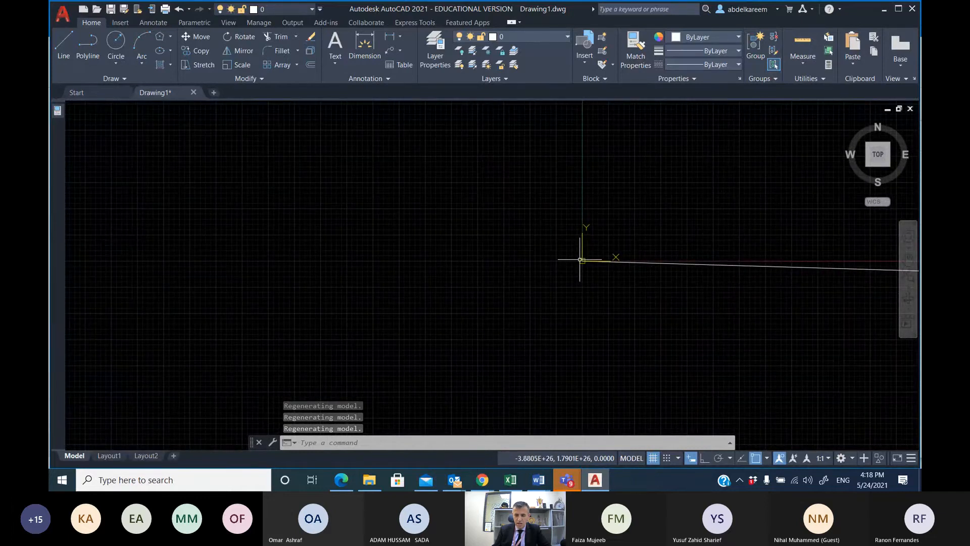
Erase the ray with a crossing selection around its start point.
{"action": "left_click", "coordinate": [642, 283]}
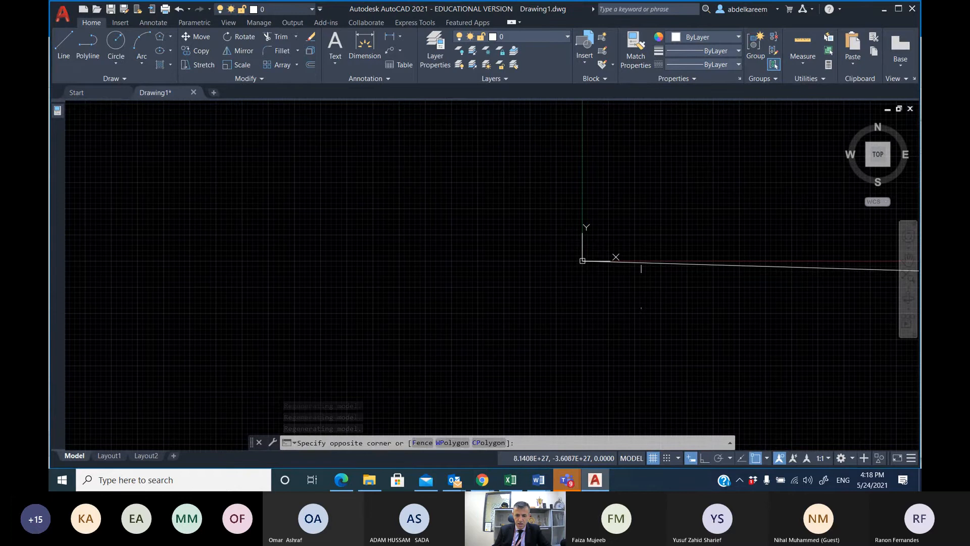
{"action": "left_click", "coordinate": [550, 195]}
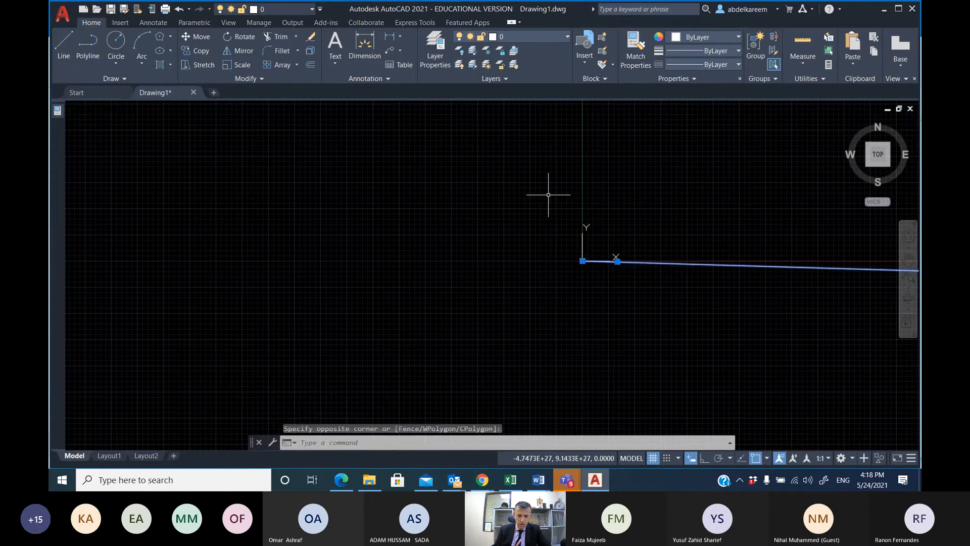
{"action": "key", "text": "Delete"}
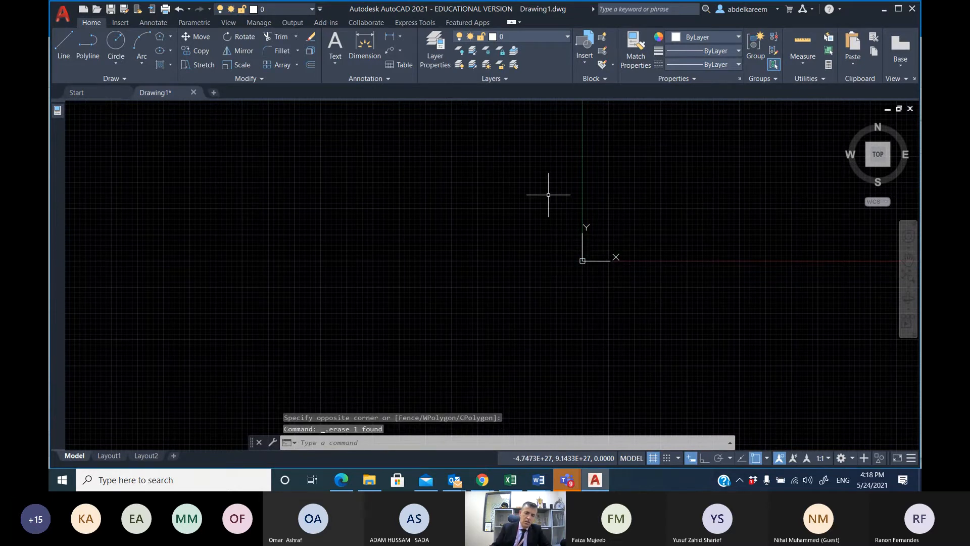
Close Drawing1 without saving it and open 01_geo_changes from the chapter_07 folder in File Explorer.
{"action": "left_click", "coordinate": [193, 92]}
{"action": "left_click", "coordinate": [484, 268]}
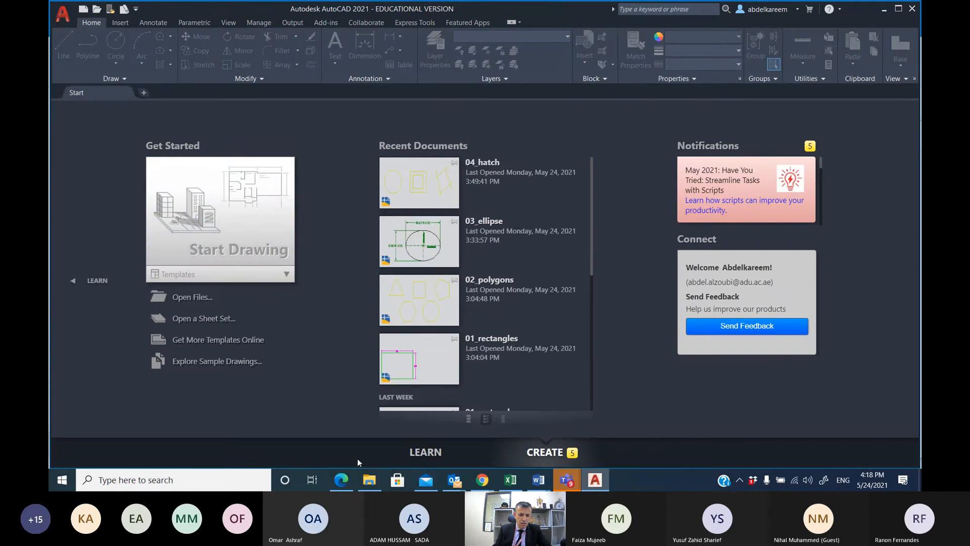
{"action": "left_click", "coordinate": [369, 480]}
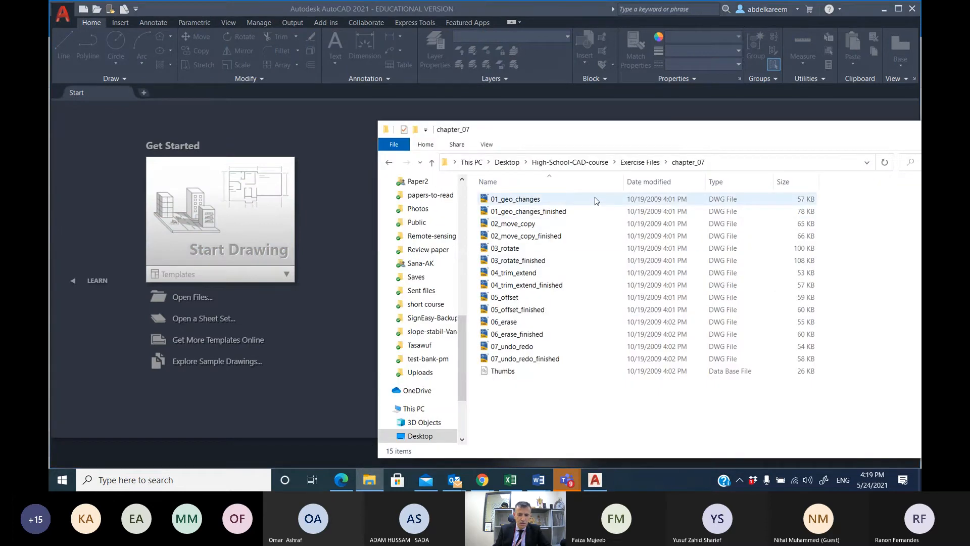
{"action": "double_click", "coordinate": [596, 201]}
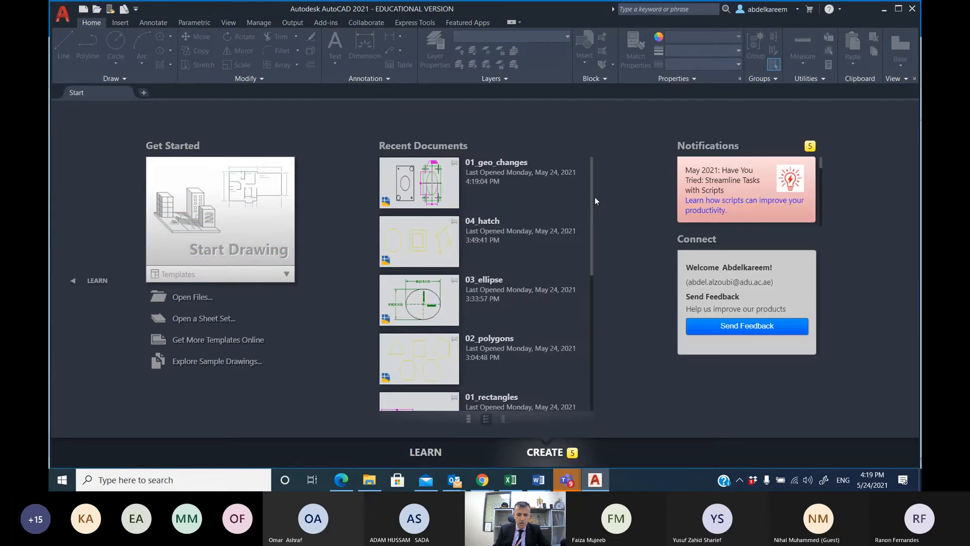
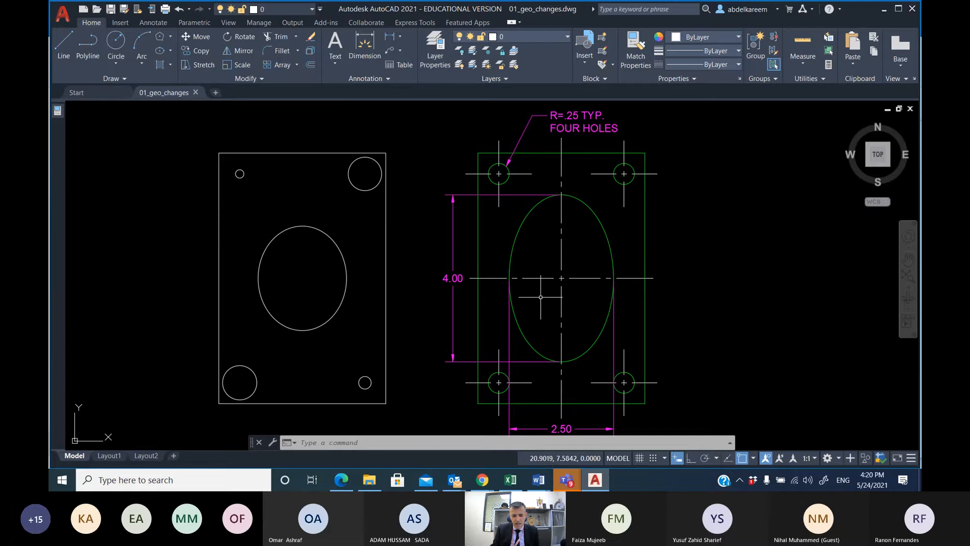
Select the four corner circles of the white, undimensioned plate.
{"action": "scroll", "coordinate": [597, 273], "scroll_direction": "down", "scroll_amount": 4}
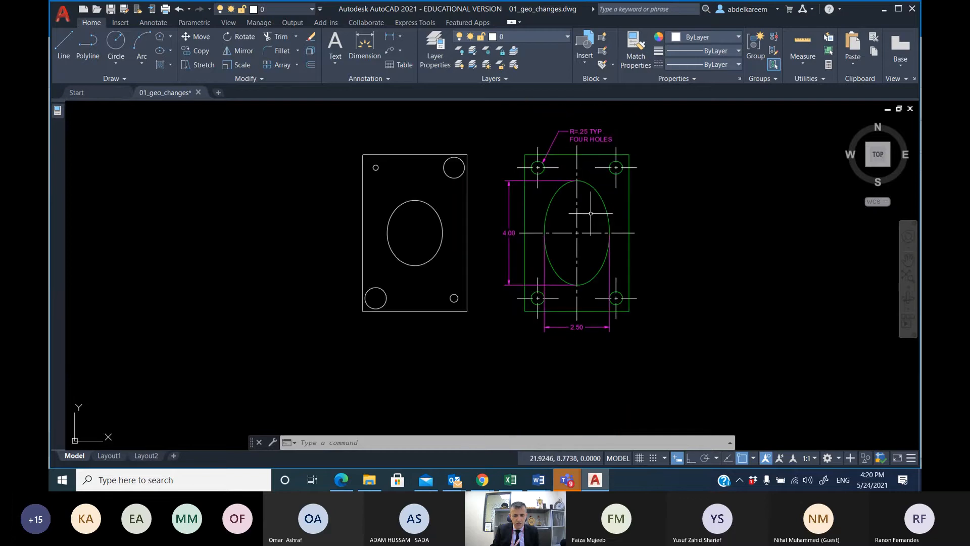
{"action": "scroll", "coordinate": [594, 319], "scroll_direction": "up", "scroll_amount": 2}
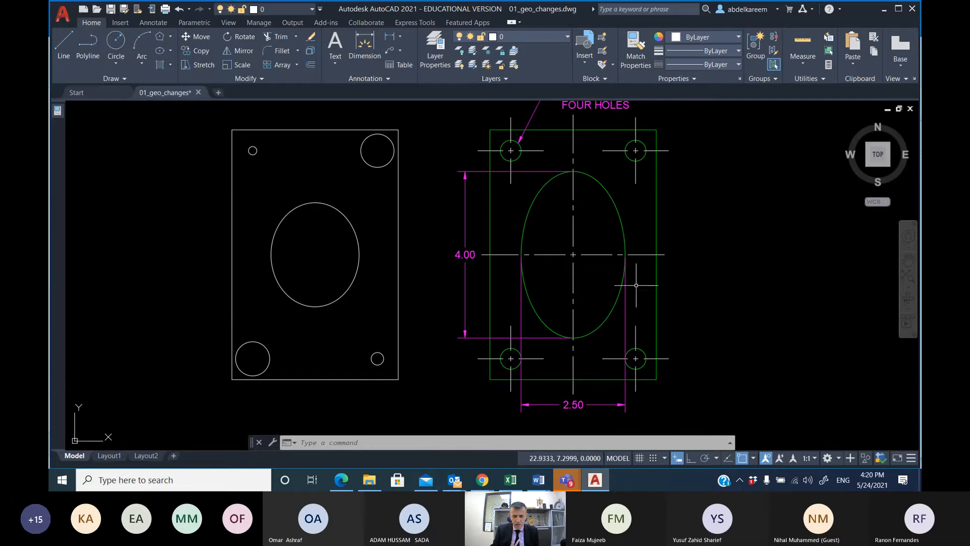
{"action": "middle_click_drag", "start_coordinate": [637, 285], "coordinate": [581, 310]}
{"action": "scroll", "coordinate": [563, 303], "scroll_direction": "down", "scroll_amount": 2}
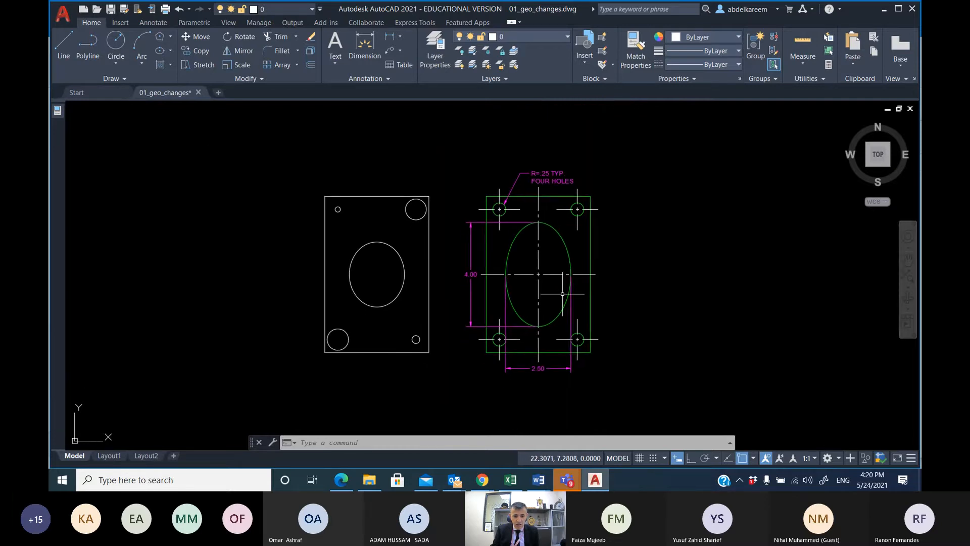
{"action": "scroll", "coordinate": [551, 281], "scroll_direction": "up", "scroll_amount": 2}
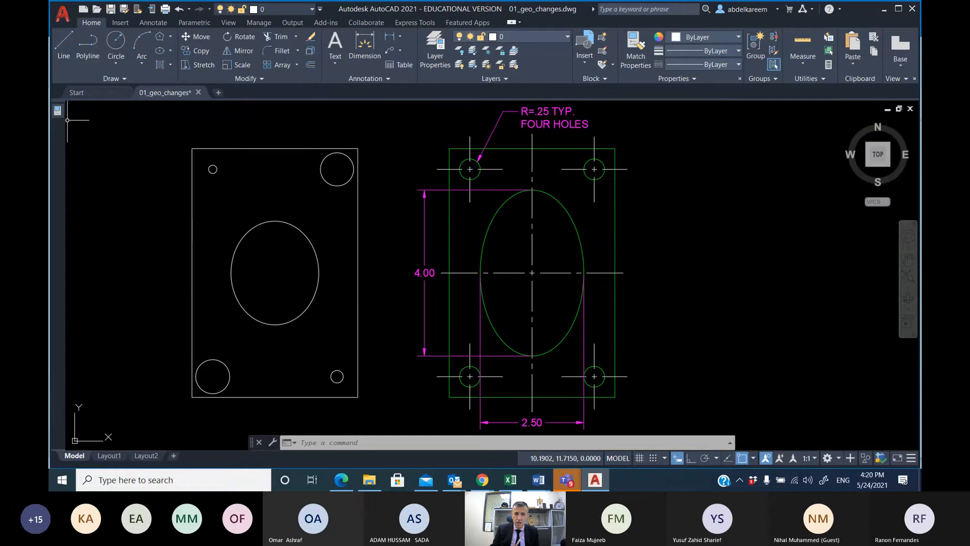
{"action": "mouse_move", "coordinate": [57, 114]}
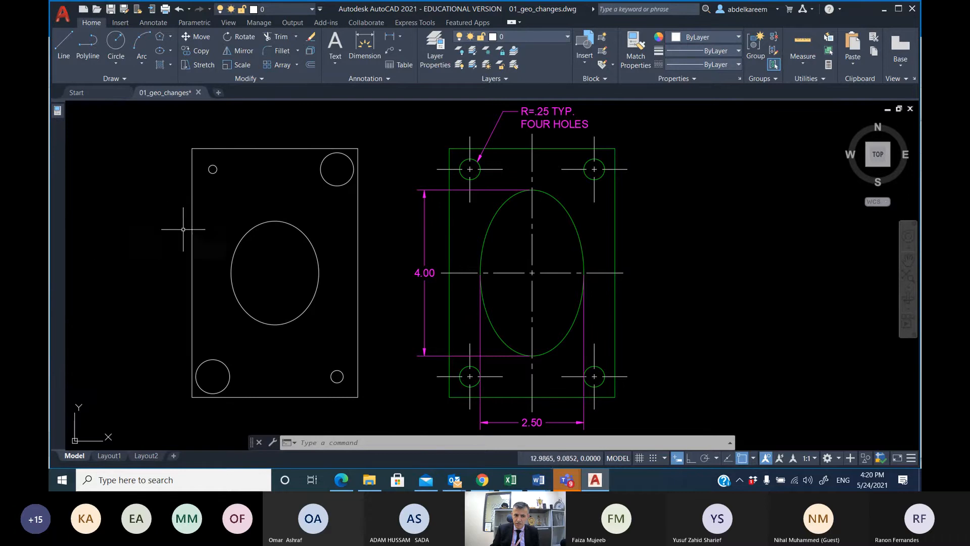
{"action": "left_click", "coordinate": [213, 170]}
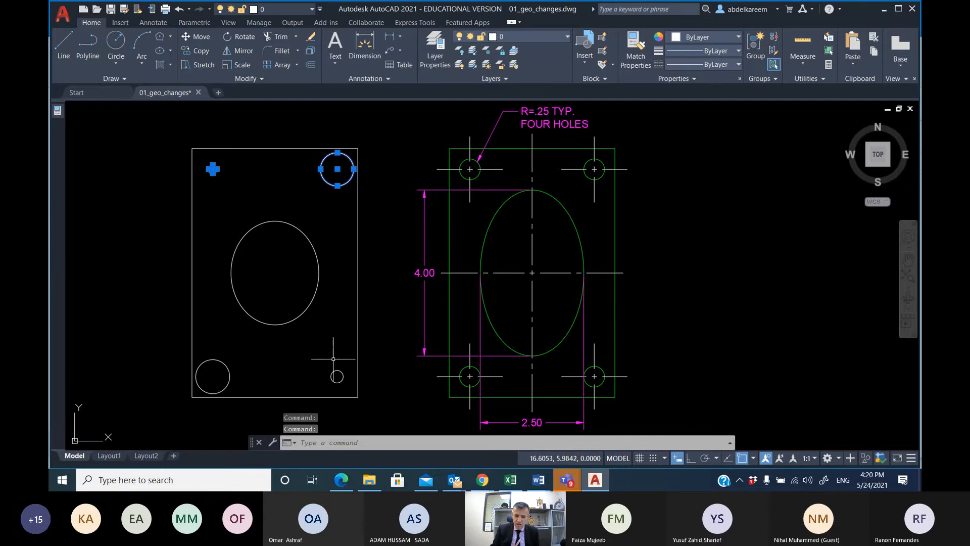
{"action": "left_click", "coordinate": [331, 374]}
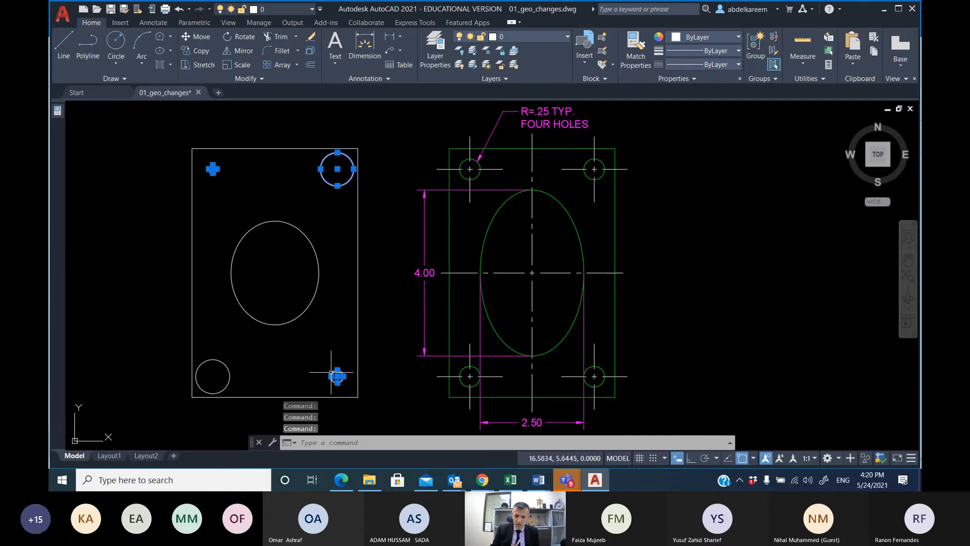
{"action": "left_click", "coordinate": [230, 376]}
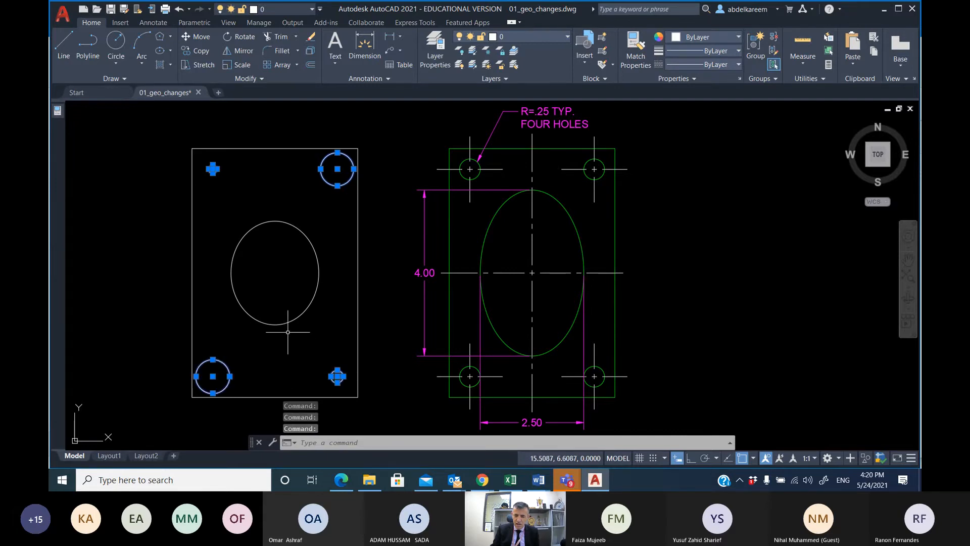
Check the Microsoft Teams meeting window and return to the AutoCAD drawing.
{"action": "mouse_move", "coordinate": [580, 478]}
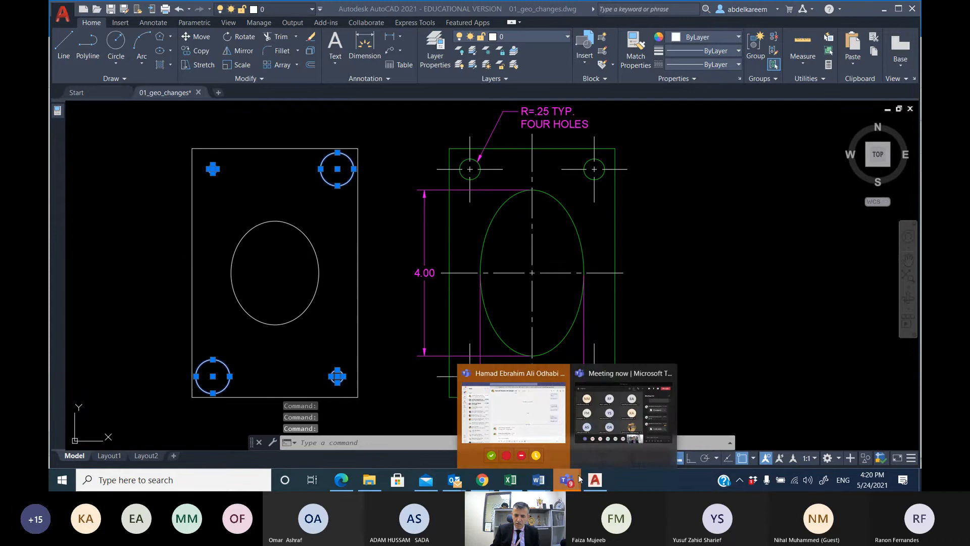
{"action": "left_click", "coordinate": [621, 435]}
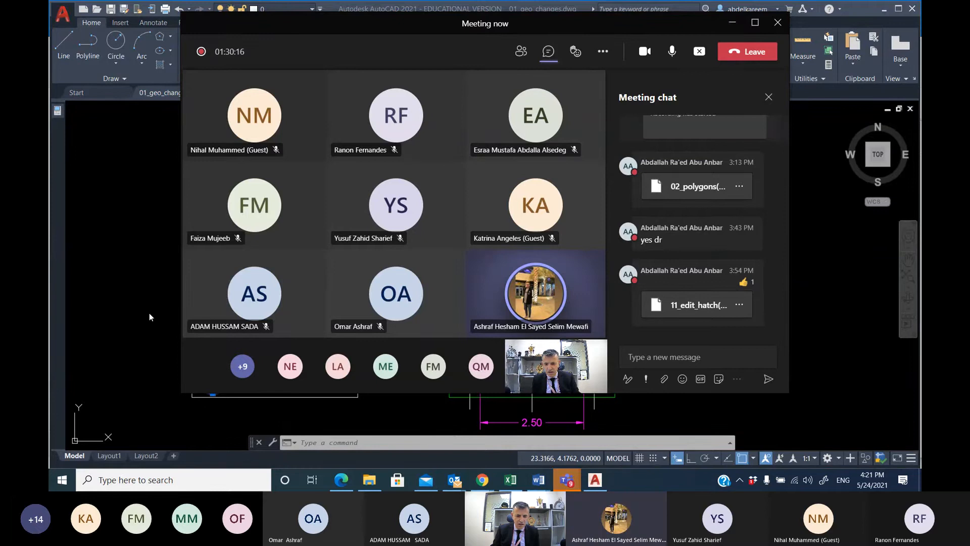
{"action": "left_click", "coordinate": [131, 263]}
{"action": "mouse_move", "coordinate": [259, 224]}
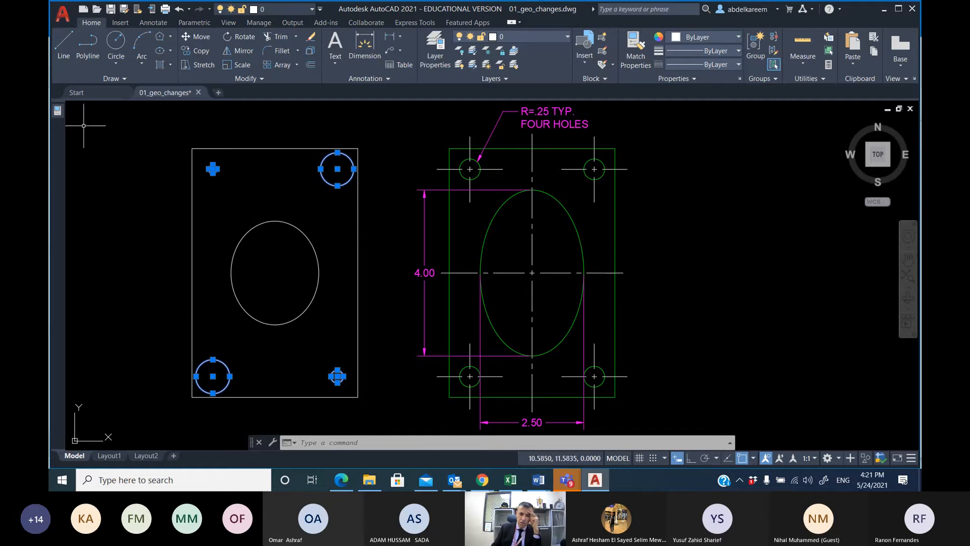
Set the radius of the four selected corner circles to 0.25 in their properties and clear the selection.
{"action": "mouse_move", "coordinate": [56, 114]}
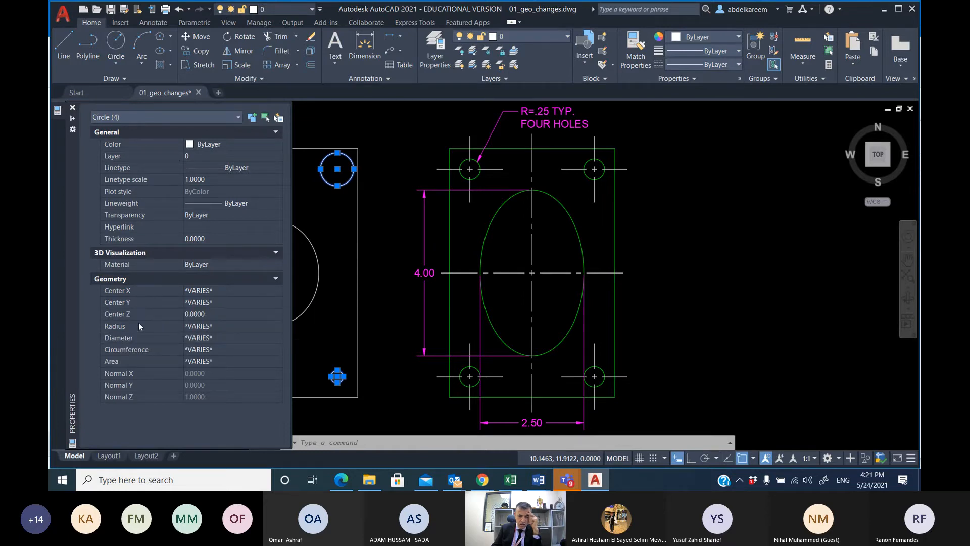
{"action": "left_click", "coordinate": [203, 329]}
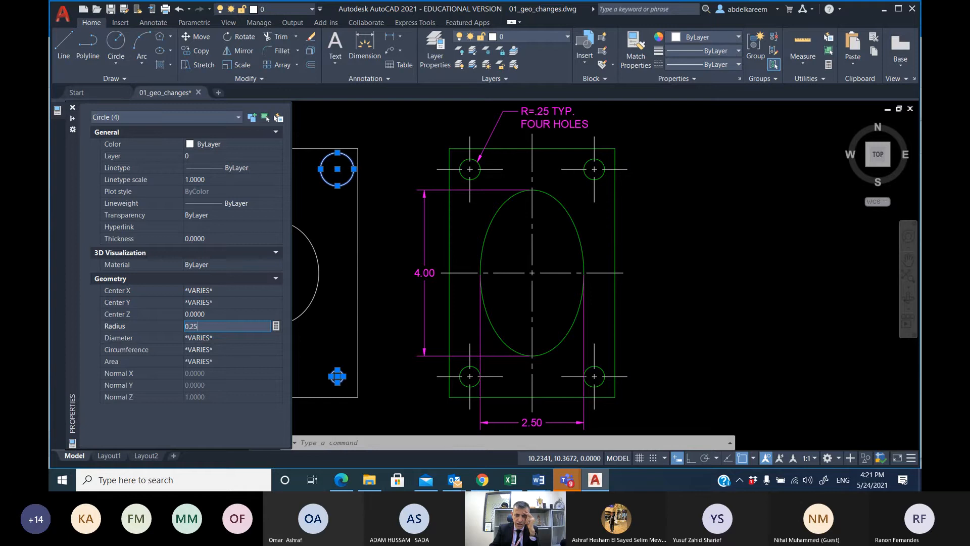
{"action": "key", "text": "Tab"}
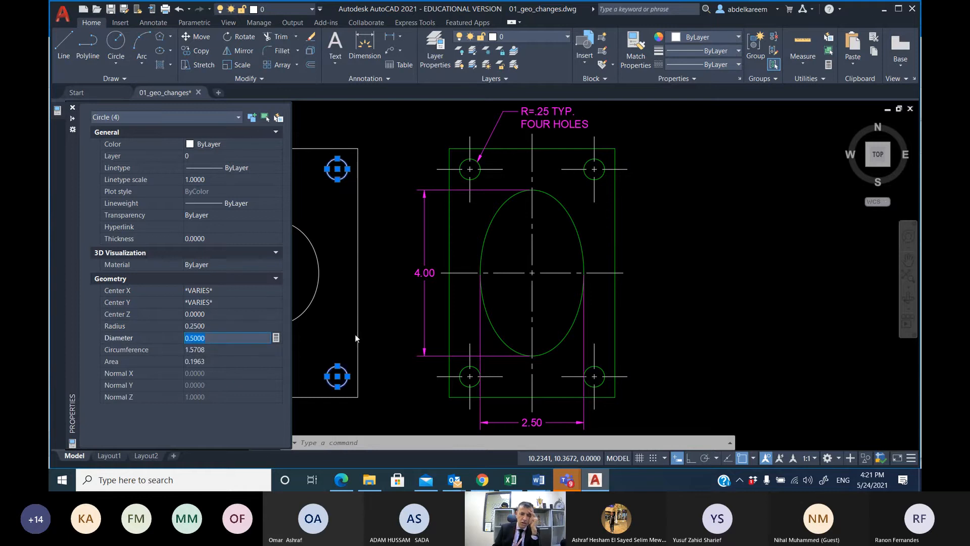
{"action": "left_click", "coordinate": [360, 292]}
{"action": "left_click", "coordinate": [347, 345]}
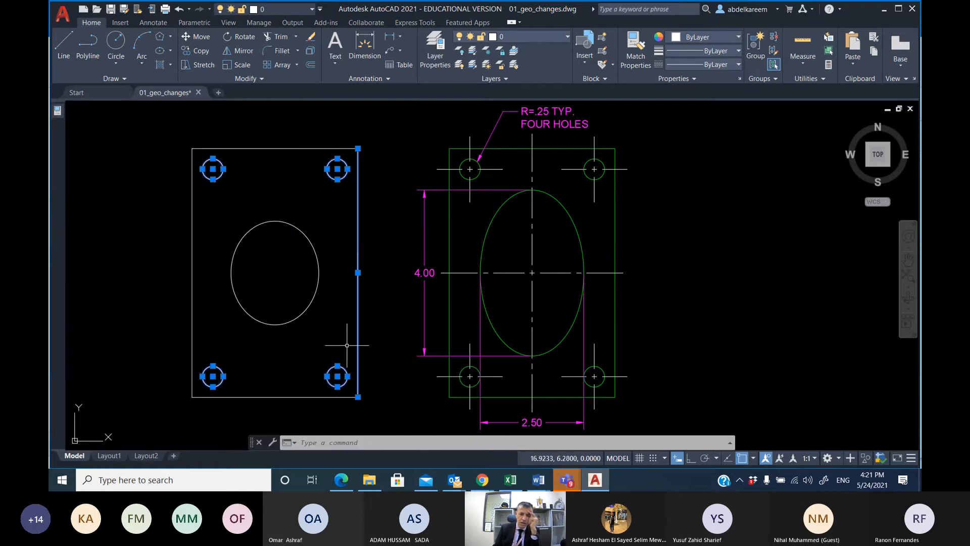
{"action": "key", "text": "Escape"}
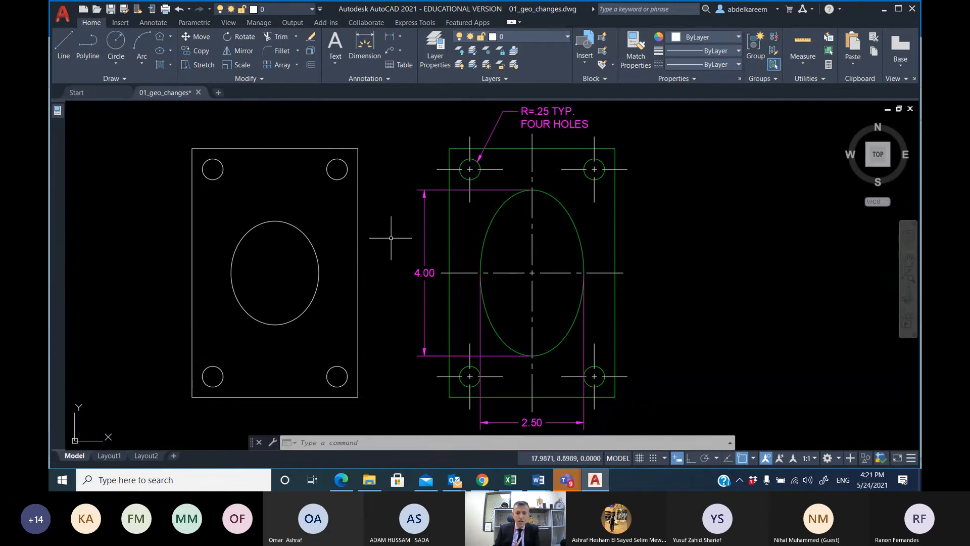
{"action": "middle_click_drag", "start_coordinate": [467, 228], "coordinate": [382, 220]}
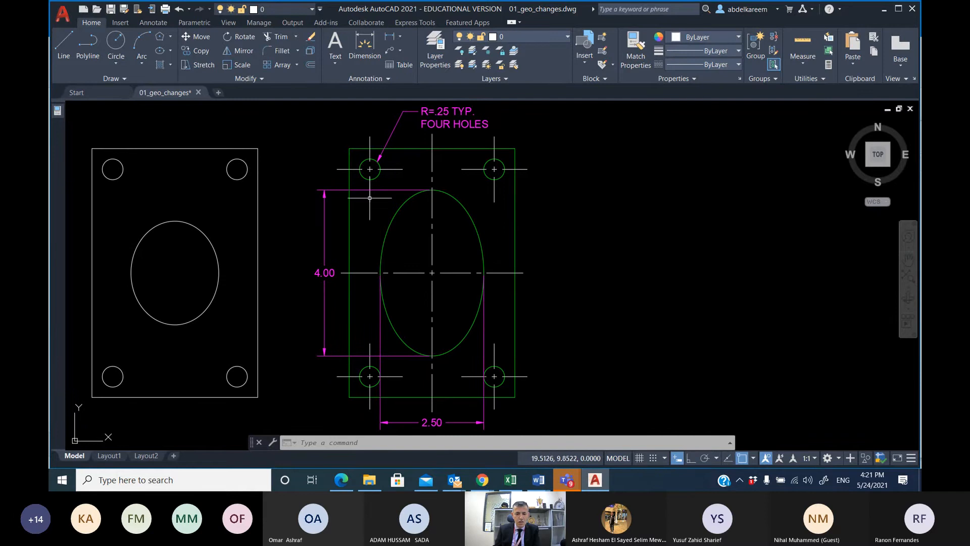
{"action": "mouse_move", "coordinate": [445, 215]}
{"action": "middle_mouse_down"}
{"action": "mouse_move", "coordinate": [458, 217]}
{"action": "mouse_move", "coordinate": [541, 391]}
{"action": "mouse_move", "coordinate": [550, 439]}
{"action": "middle_mouse_up"}
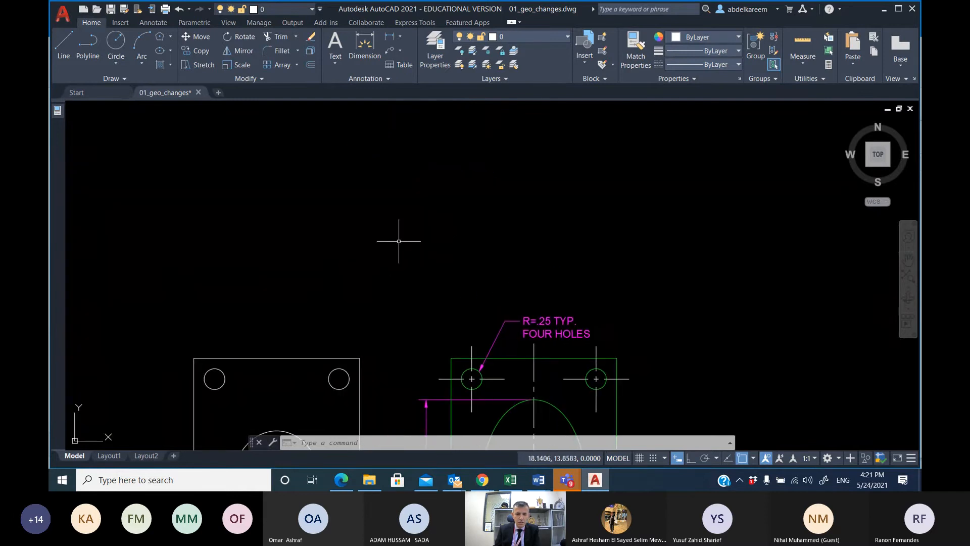
Draw a rectangle with length 4 and width 6 in the empty area above the plates.
{"action": "middle_click_drag", "start_coordinate": [401, 238], "coordinate": [440, 374]}
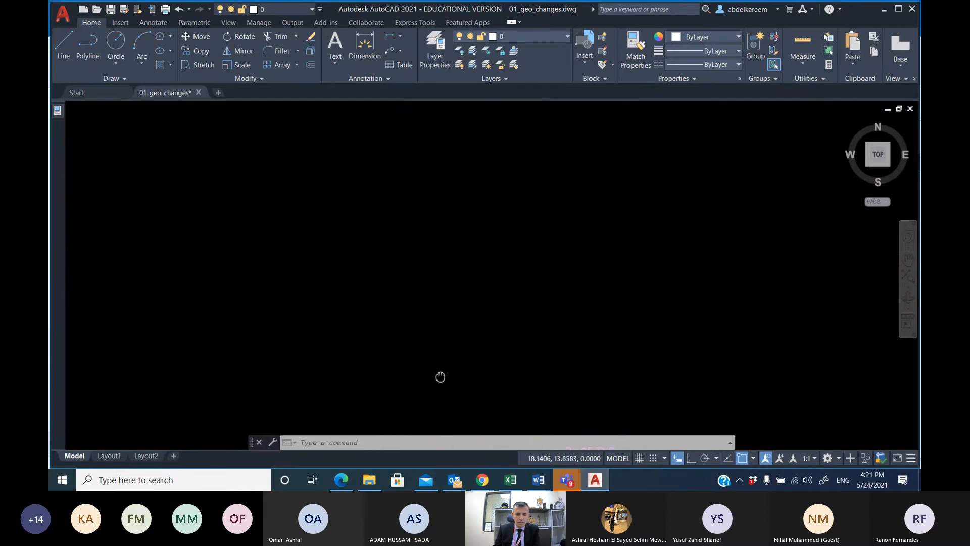
{"action": "left_click", "coordinate": [171, 38]}
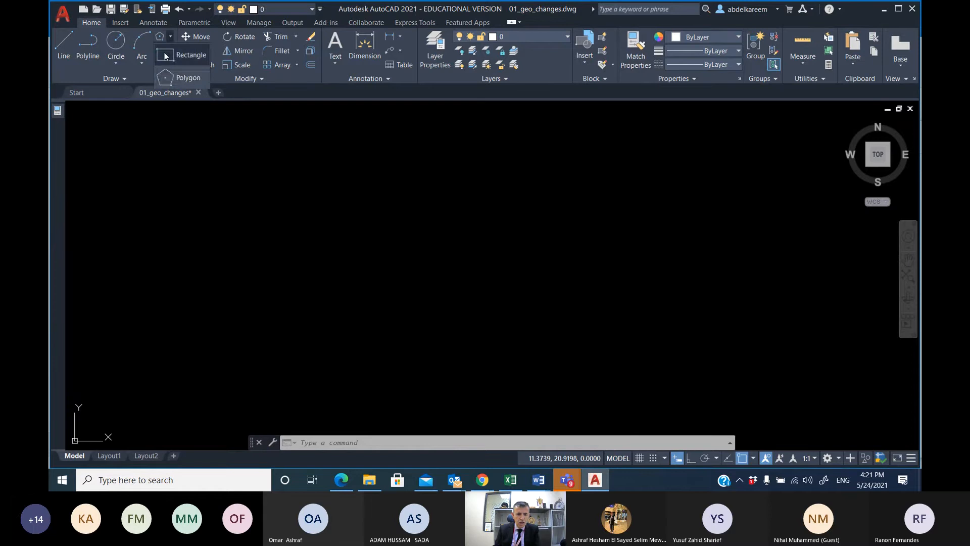
{"action": "left_click", "coordinate": [181, 55]}
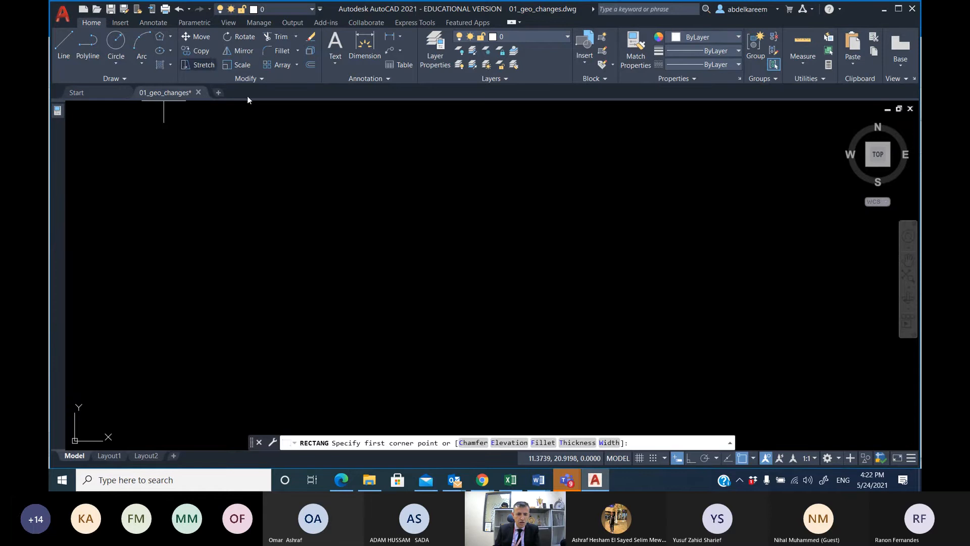
{"action": "left_click", "coordinate": [299, 139]}
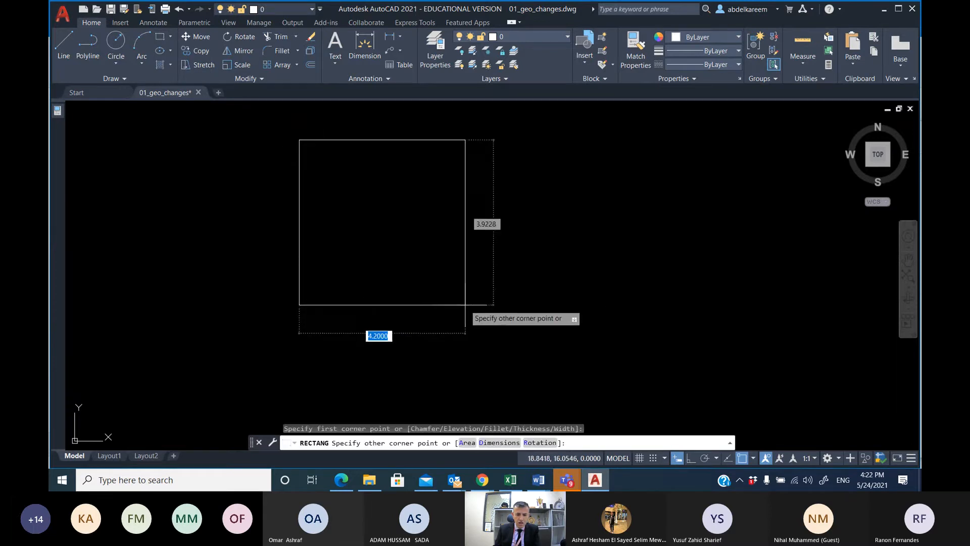
{"action": "right_click", "coordinate": [451, 321]}
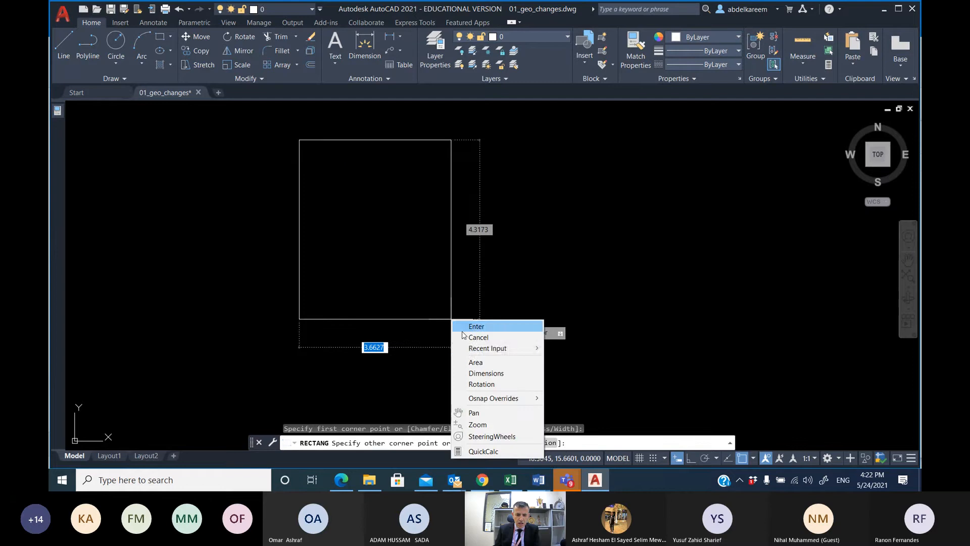
{"action": "left_click", "coordinate": [487, 374]}
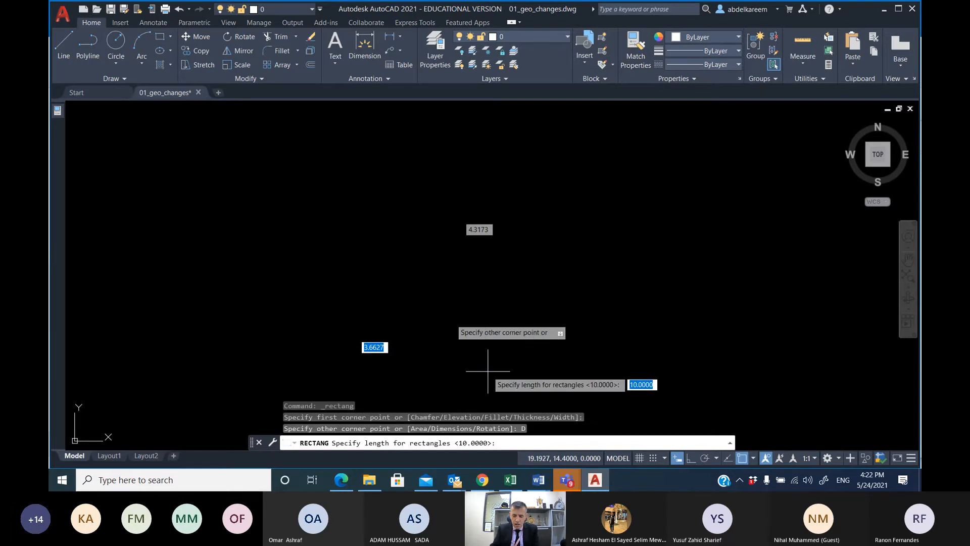
{"action": "type", "text": "4"}
{"action": "key", "text": "Return"}
{"action": "type", "text": "6"}
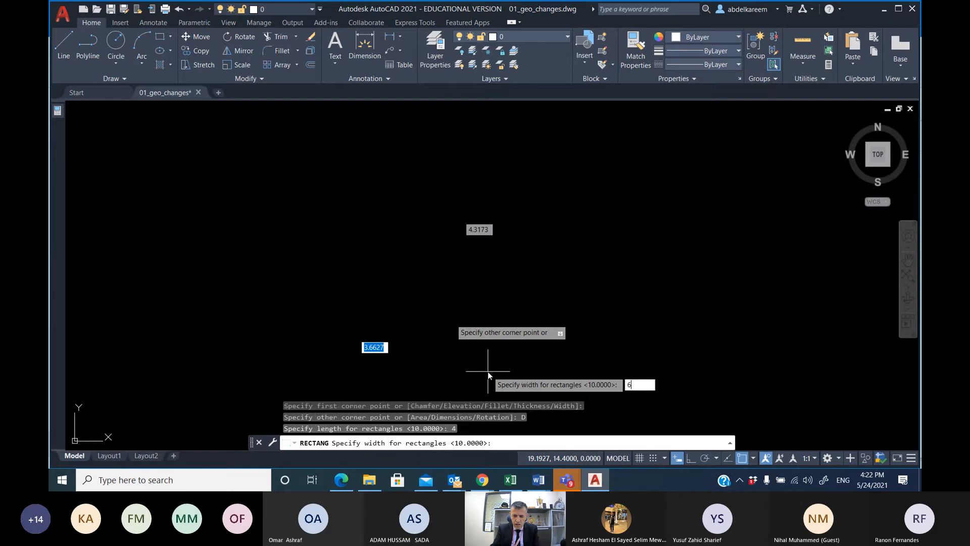
{"action": "key", "text": "Return"}
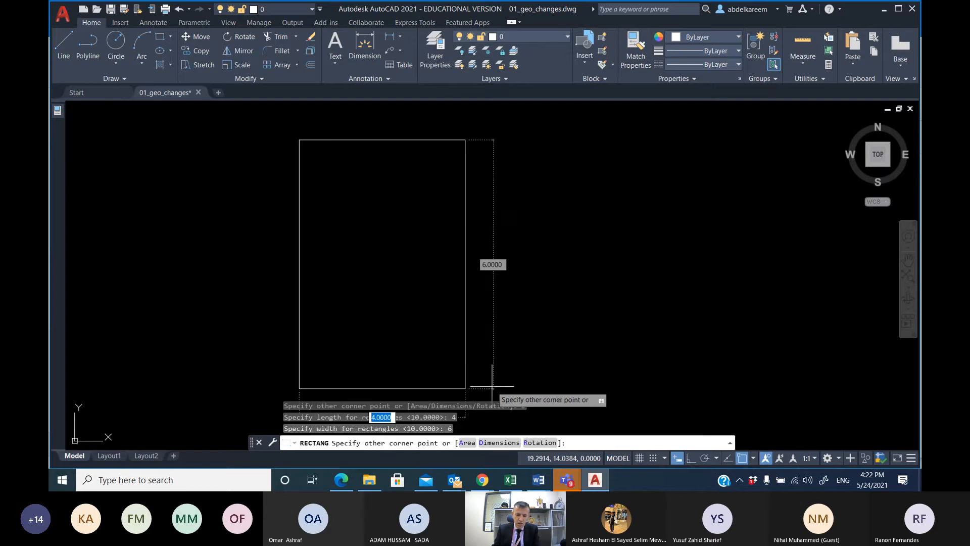
{"action": "left_click", "coordinate": [493, 387]}
Draw circles of radius about 0.35 and 0.38 near the new rectangle's upper left and upper right corners.
{"action": "mouse_move", "coordinate": [408, 262]}
{"action": "middle_mouse_down"}
{"action": "mouse_move", "coordinate": [445, 233]}
{"action": "mouse_move", "coordinate": [450, 252]}
{"action": "middle_mouse_up"}
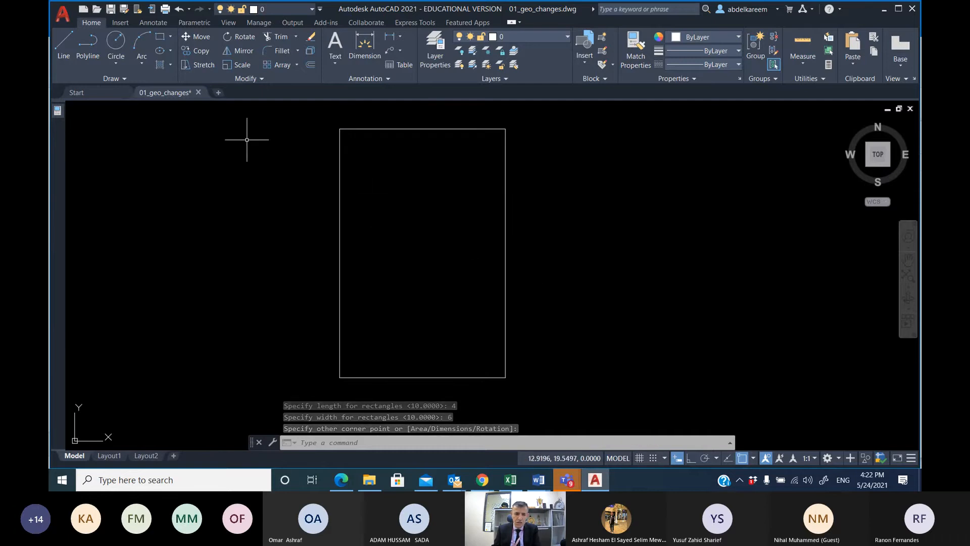
{"action": "left_click", "coordinate": [116, 41]}
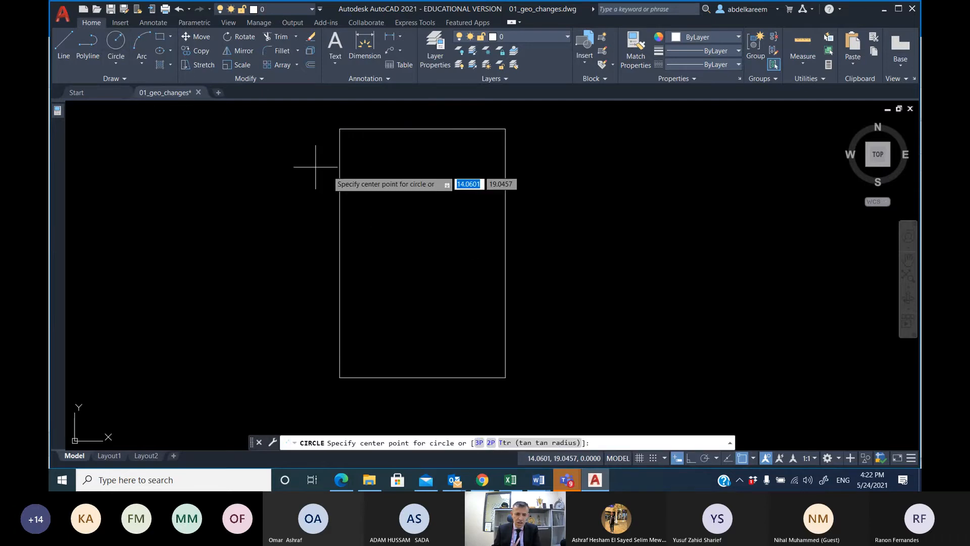
{"action": "left_click", "coordinate": [360, 152]}
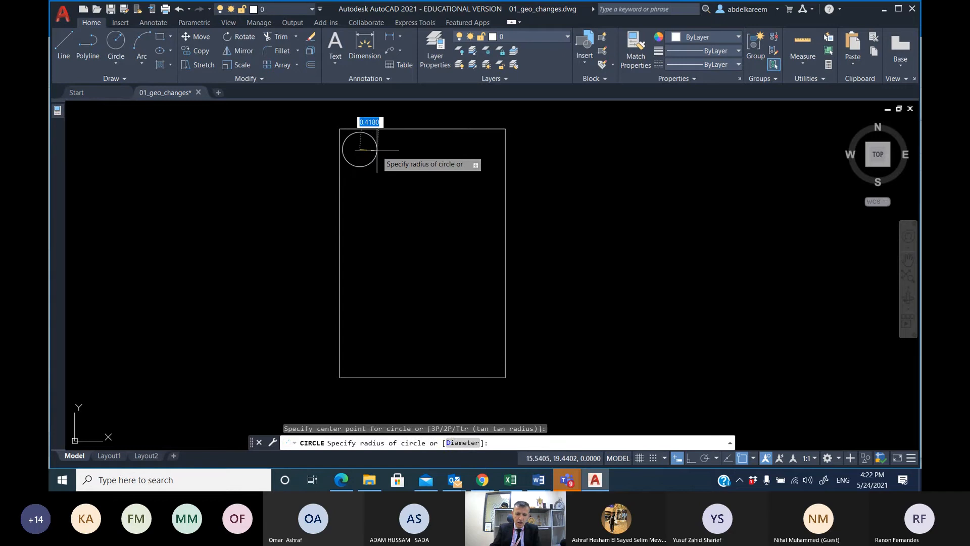
{"action": "left_click", "coordinate": [375, 150]}
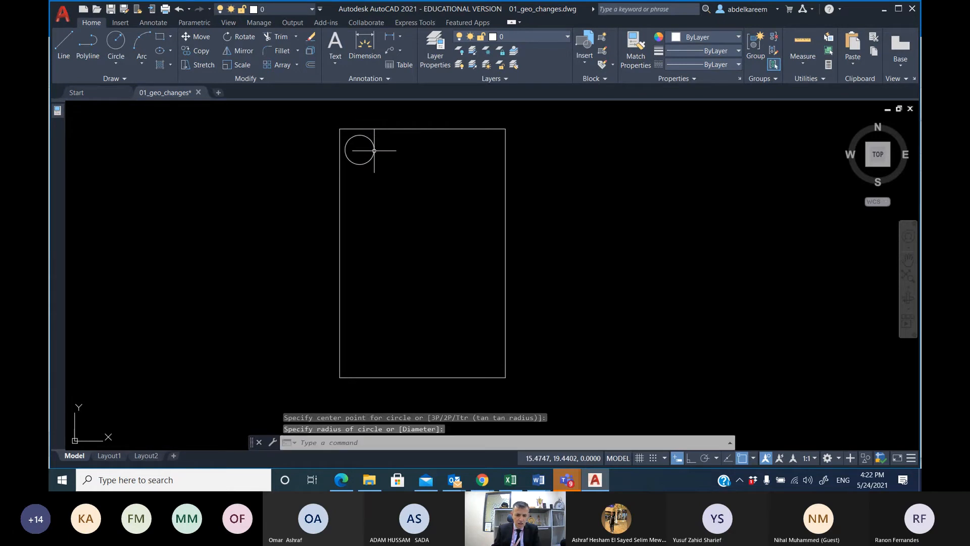
{"action": "left_click", "coordinate": [116, 42]}
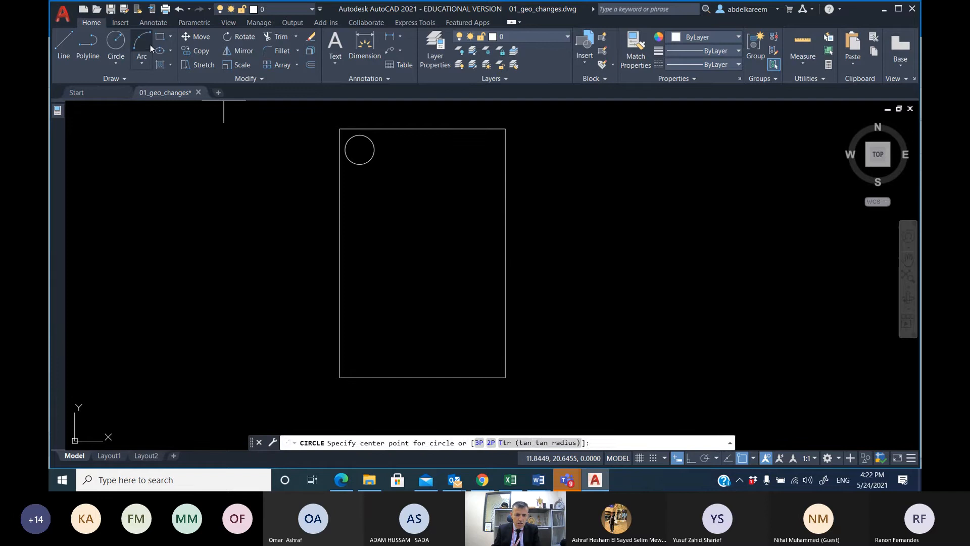
{"action": "left_click", "coordinate": [460, 150]}
{"action": "left_click", "coordinate": [472, 162]}
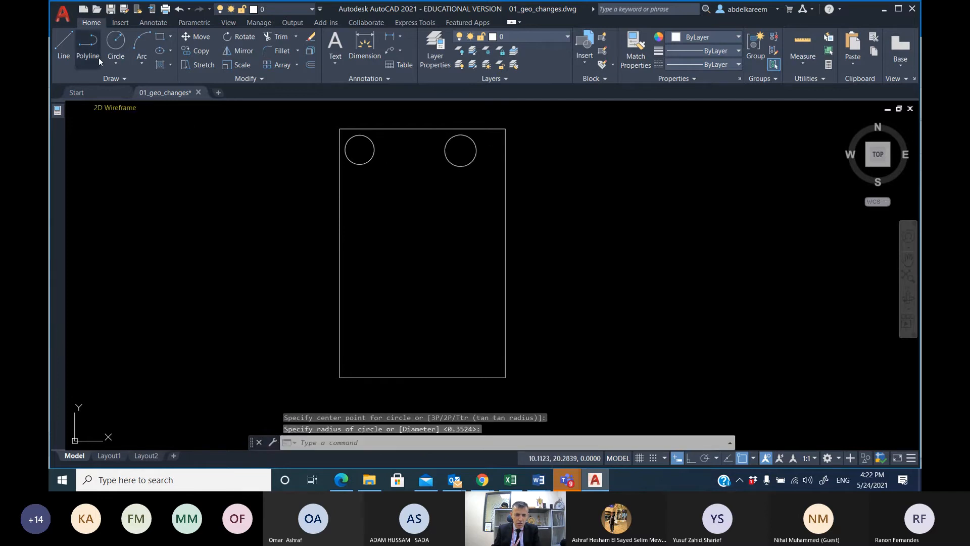
Draw a circle of radius about 0.34 near the rectangle's lower left corner and a smaller one near its lower right corner.
{"action": "left_click", "coordinate": [116, 43]}
{"action": "left_click", "coordinate": [359, 359]}
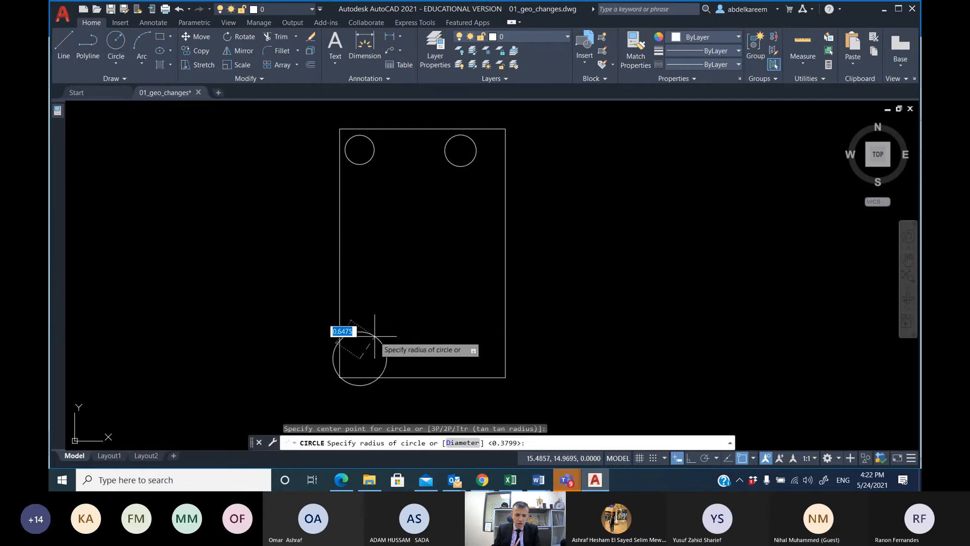
{"action": "left_click", "coordinate": [369, 348]}
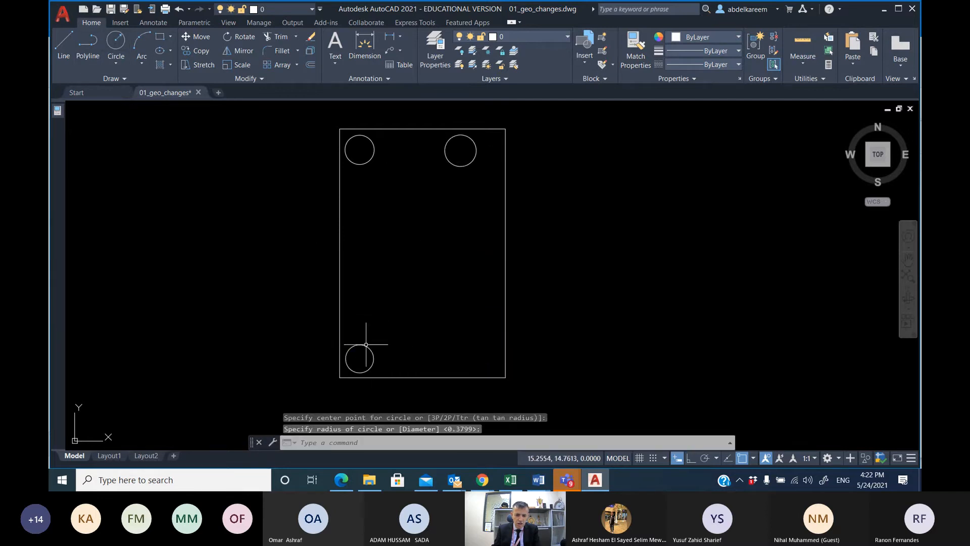
{"action": "left_click", "coordinate": [115, 43]}
{"action": "left_click", "coordinate": [482, 363]}
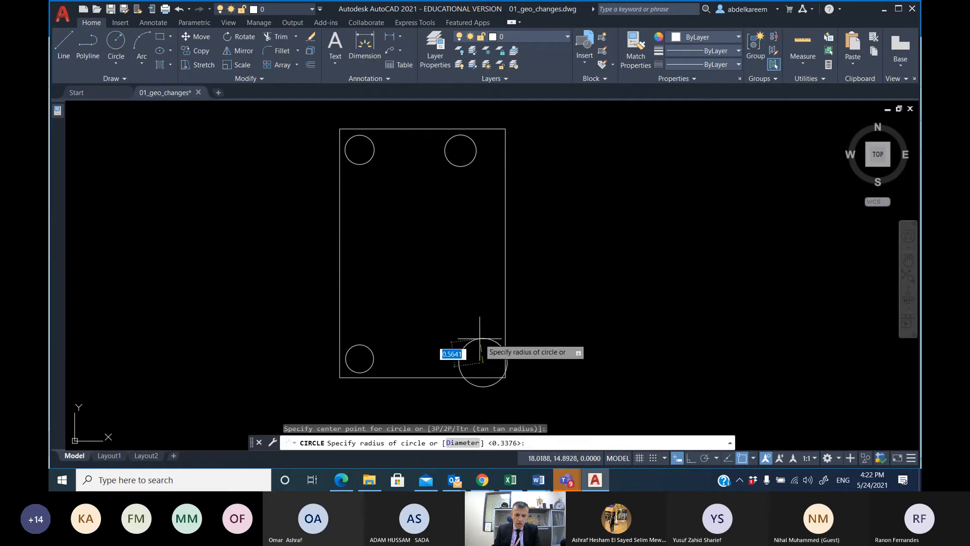
{"action": "left_click", "coordinate": [487, 352]}
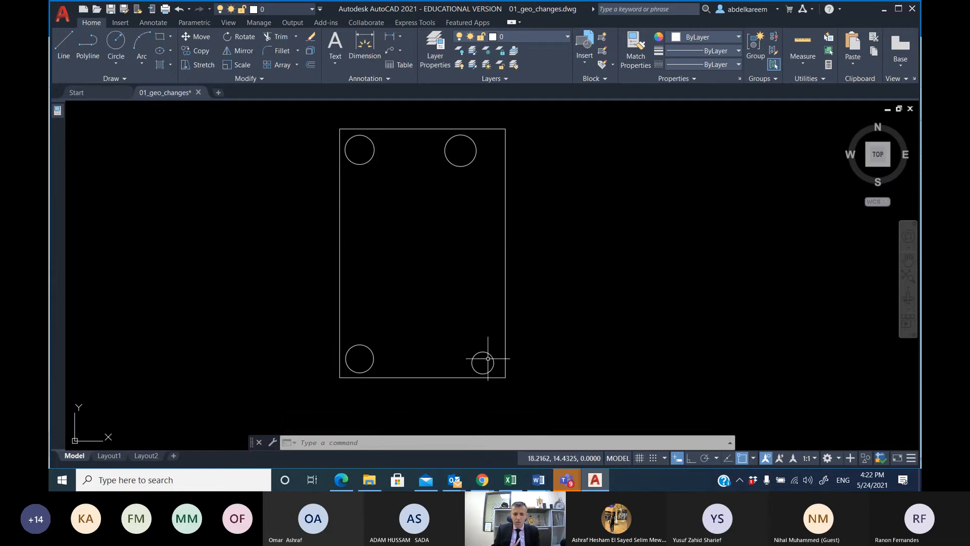
Set the radius of all four circles in the new rectangle to 0.2 together in their properties and clear the selection.
{"action": "left_click", "coordinate": [373, 152]}
{"action": "left_click", "coordinate": [457, 167]}
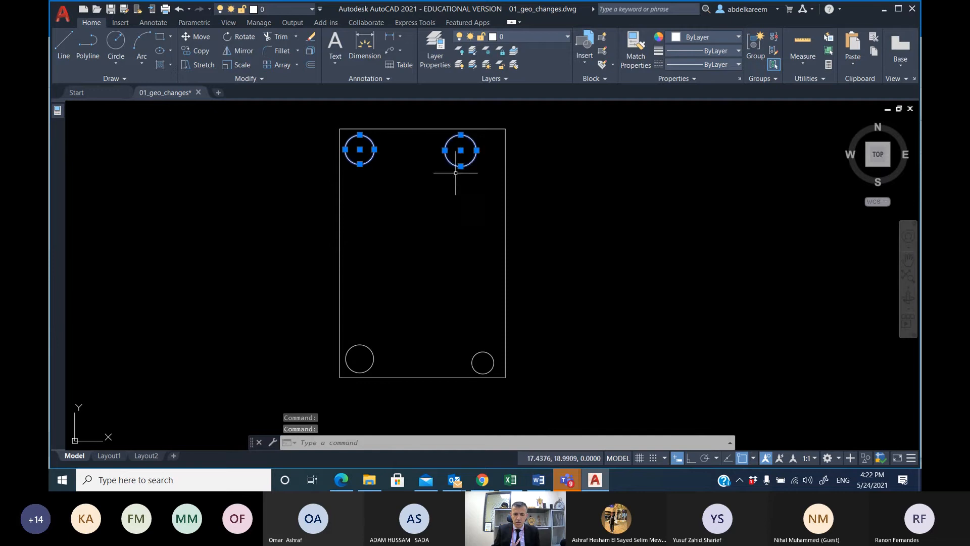
{"action": "left_click", "coordinate": [471, 365]}
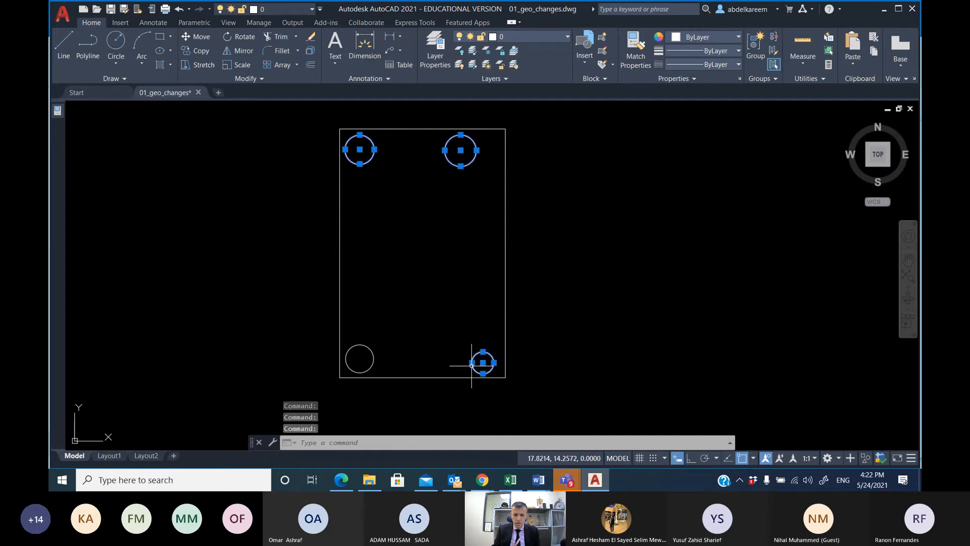
{"action": "left_click", "coordinate": [372, 350]}
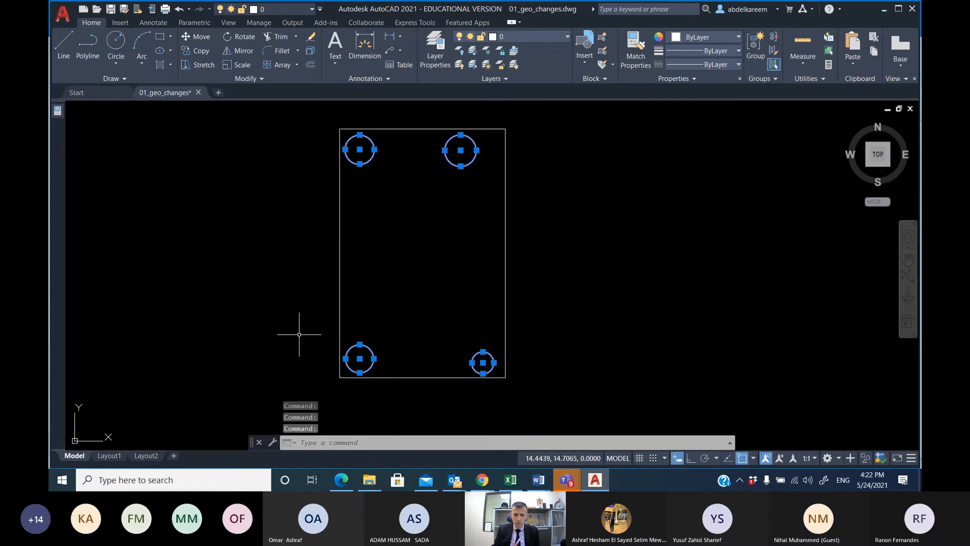
{"action": "mouse_move", "coordinate": [60, 115]}
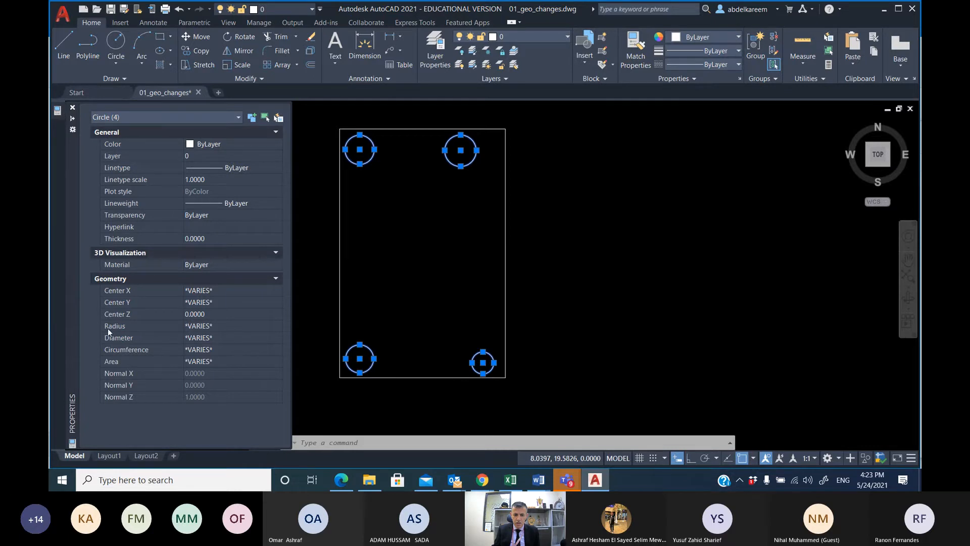
{"action": "left_click", "coordinate": [212, 326]}
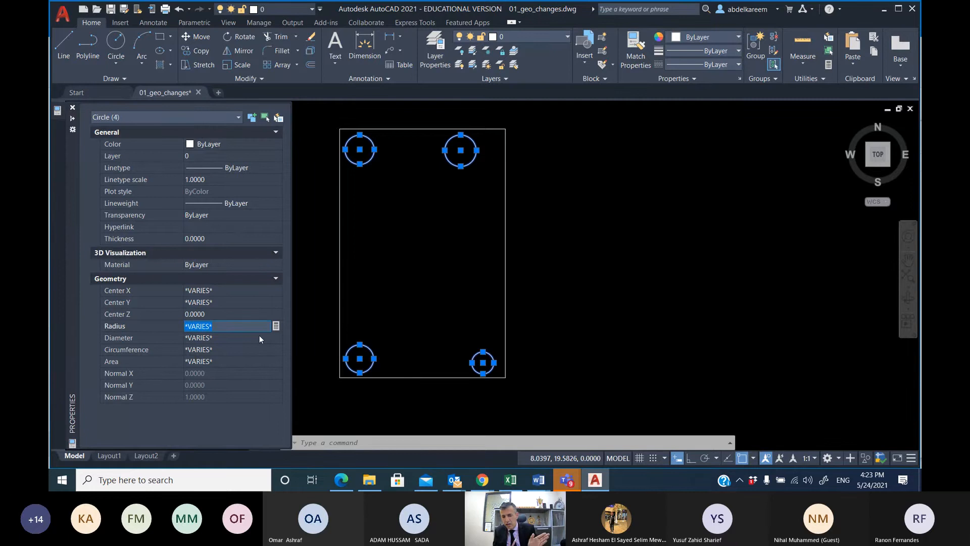
{"action": "type", "text": "0.2"}
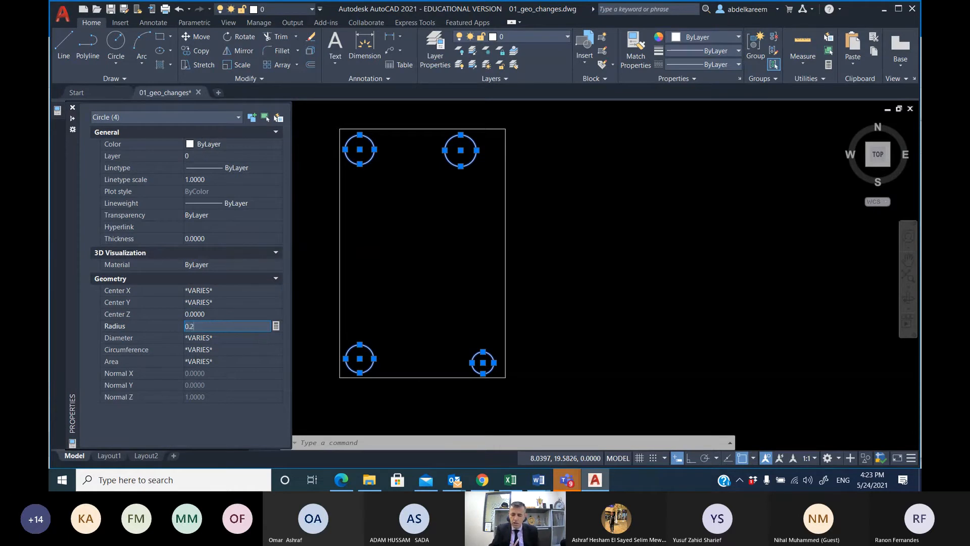
{"action": "left_click", "coordinate": [260, 337]}
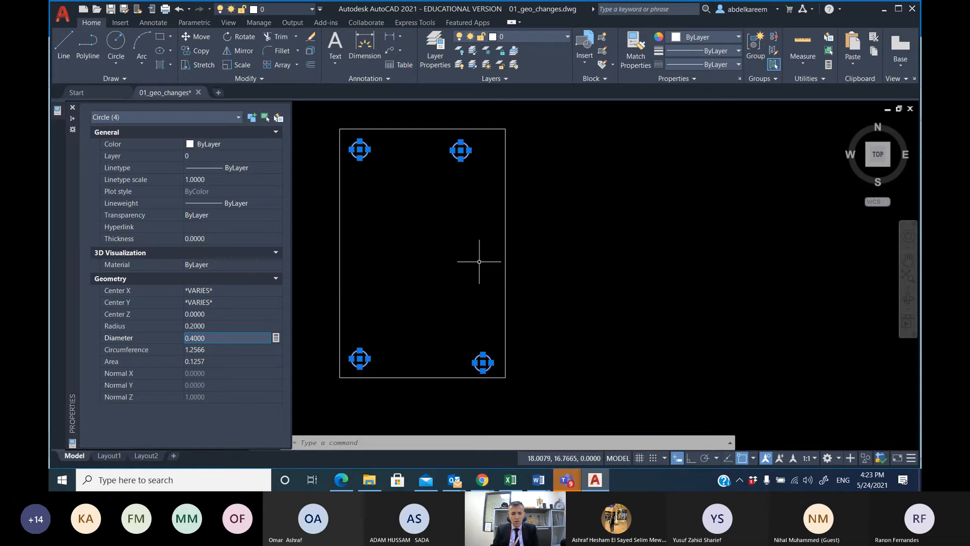
{"action": "key", "text": "Escape"}
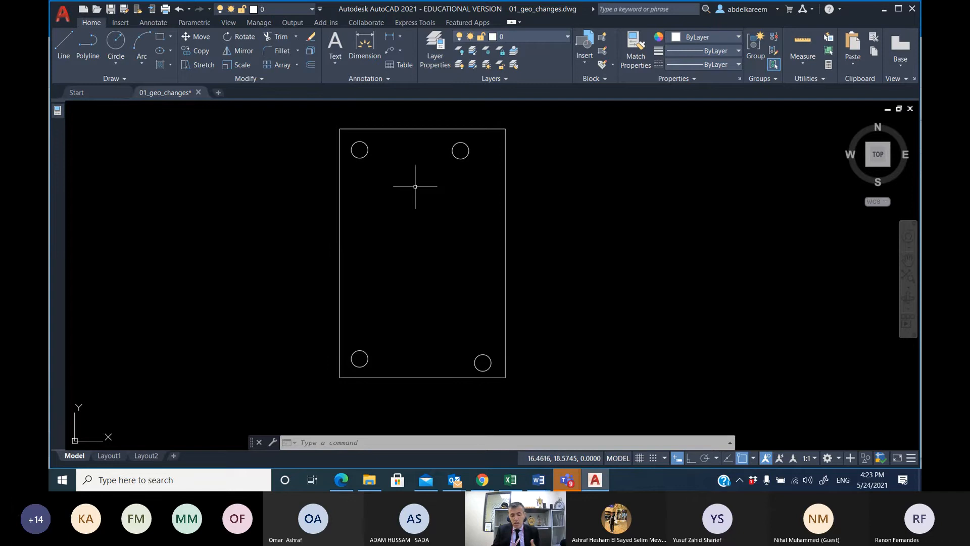
Examine the hole note and the ellipse dimensions on the green reference plate beside the white plate.
{"action": "scroll", "coordinate": [415, 186], "scroll_direction": "down", "scroll_amount": 2}
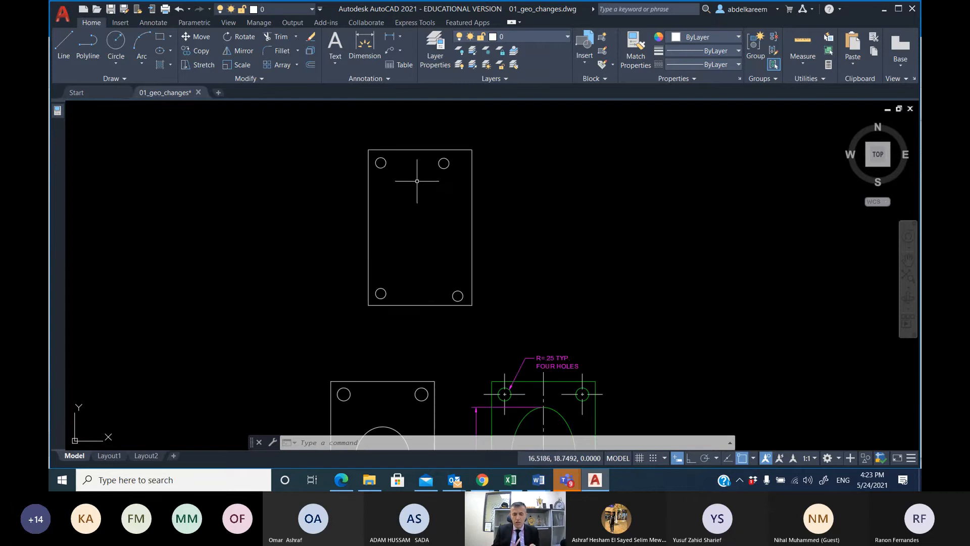
{"action": "scroll", "coordinate": [399, 349], "scroll_direction": "up", "scroll_amount": 4}
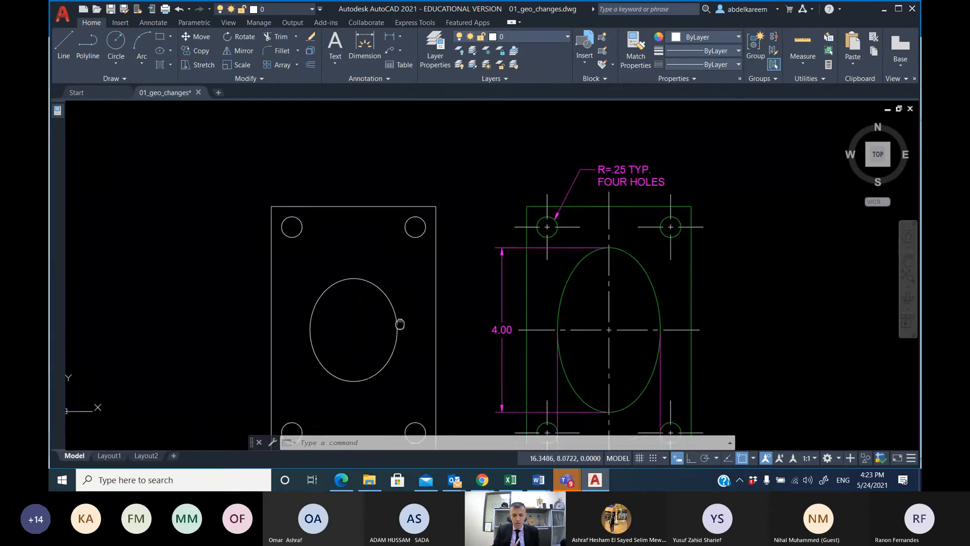
{"action": "middle_click_drag", "start_coordinate": [376, 261], "coordinate": [317, 330]}
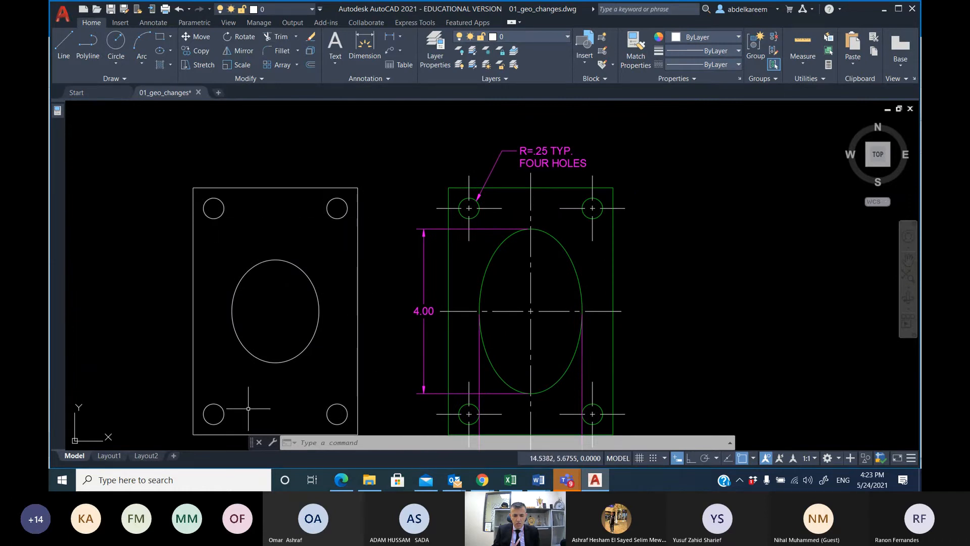
{"action": "middle_click_drag", "start_coordinate": [328, 354], "coordinate": [306, 324]}
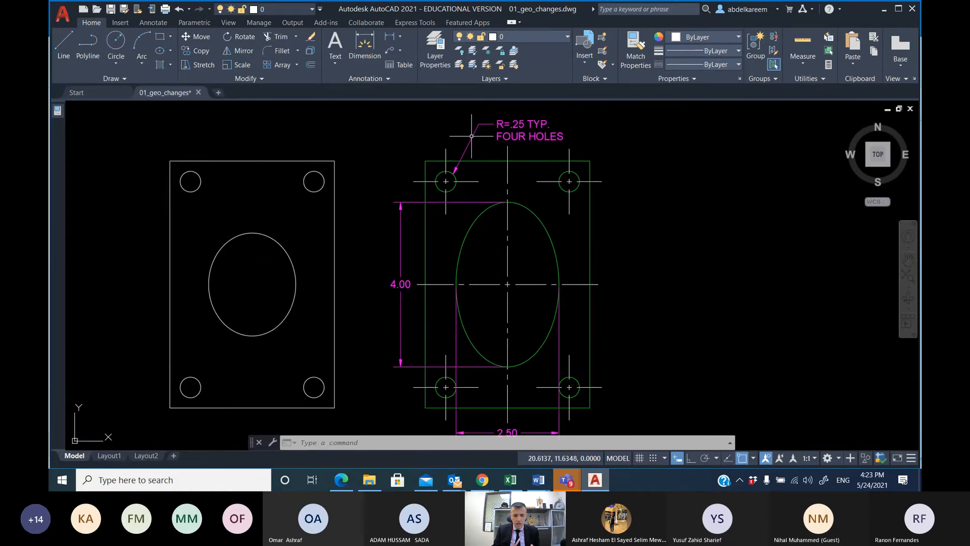
{"action": "scroll", "coordinate": [521, 124], "scroll_direction": "up", "scroll_amount": 2}
{"action": "scroll", "coordinate": [521, 123], "scroll_direction": "up", "scroll_amount": 2}
{"action": "middle_click_drag", "start_coordinate": [475, 139], "coordinate": [414, 188]}
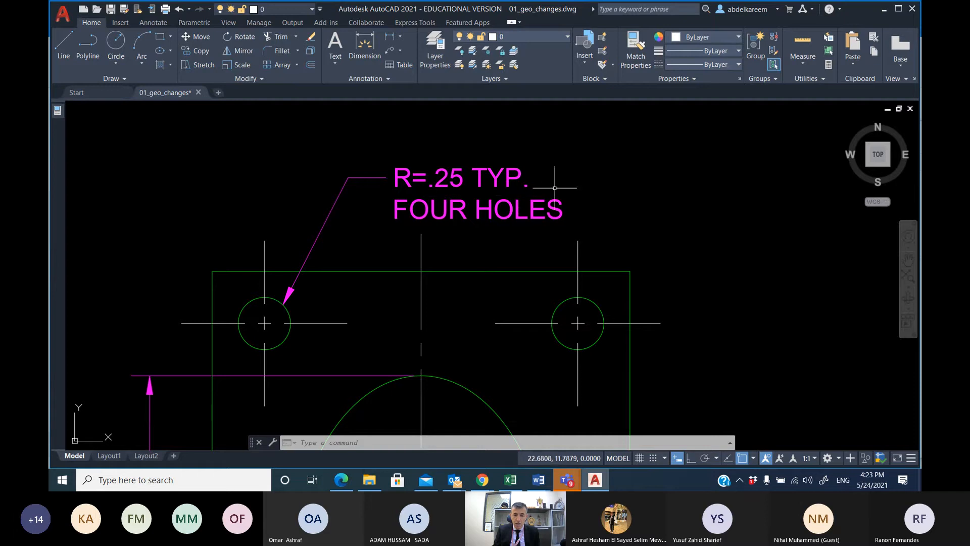
{"action": "scroll", "coordinate": [484, 234], "scroll_direction": "down", "scroll_amount": 4}
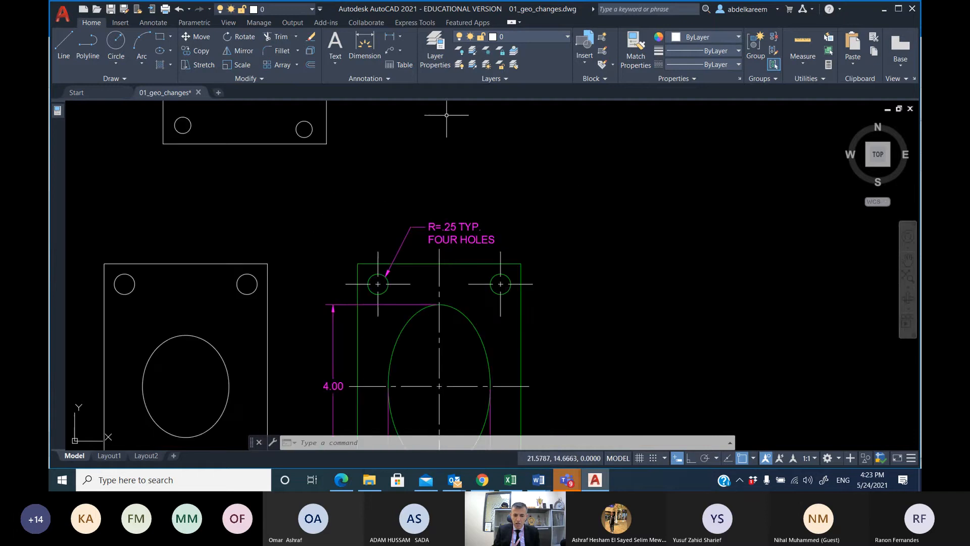
{"action": "middle_click_drag", "start_coordinate": [421, 277], "coordinate": [411, 180]}
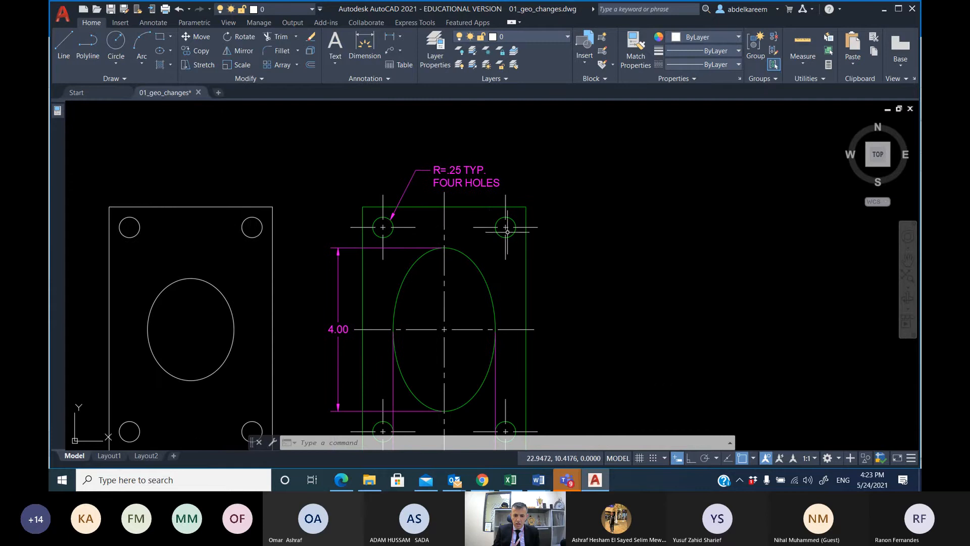
{"action": "middle_click_drag", "start_coordinate": [504, 377], "coordinate": [519, 218]}
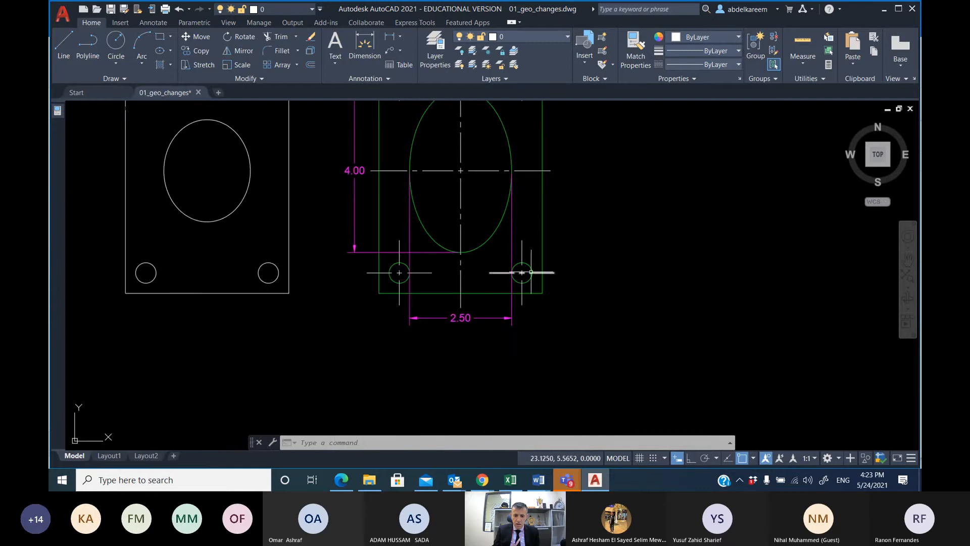
{"action": "middle_click_drag", "start_coordinate": [458, 178], "coordinate": [453, 285]}
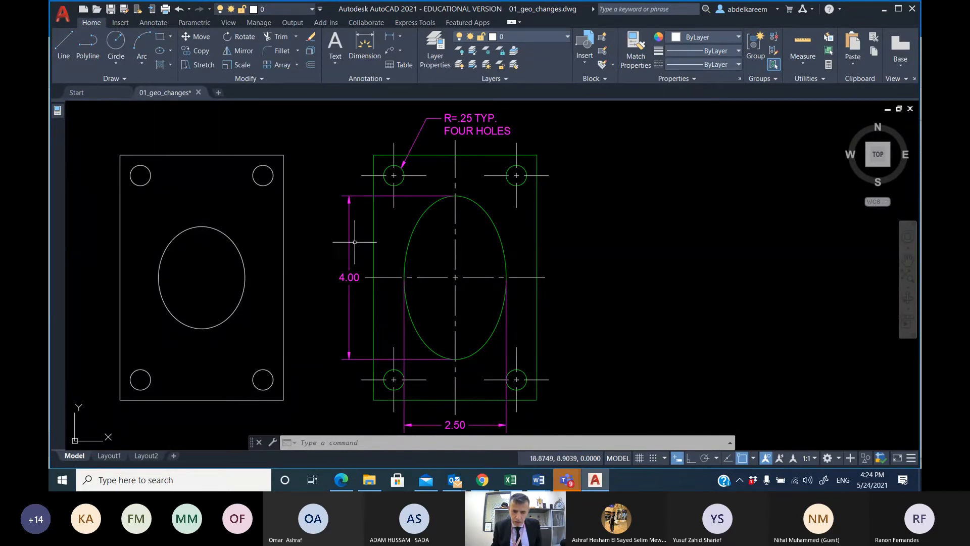
Set the white plate ellipse's major radius to 2 and minor radius to 1.25 in its properties, and clear the selection.
{"action": "left_click", "coordinate": [245, 258]}
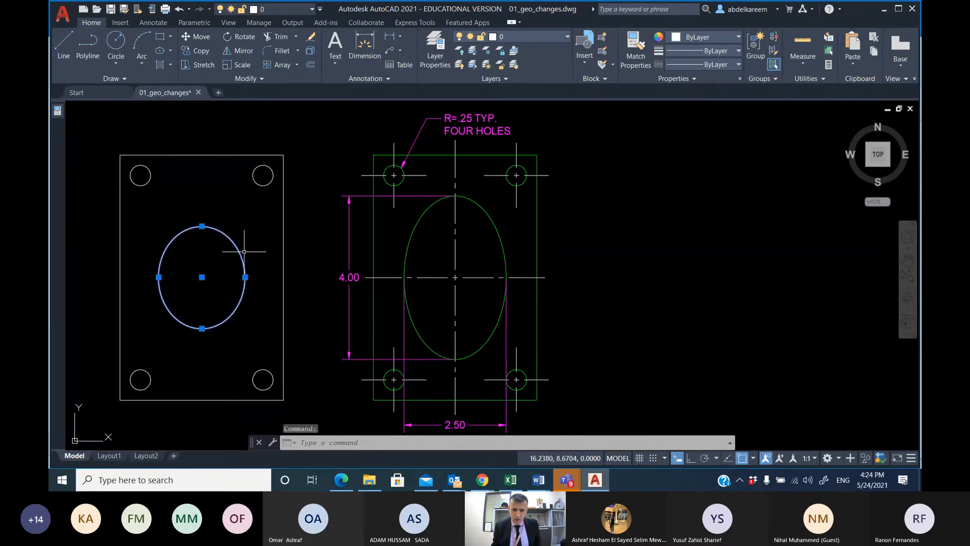
{"action": "left_click", "coordinate": [57, 111]}
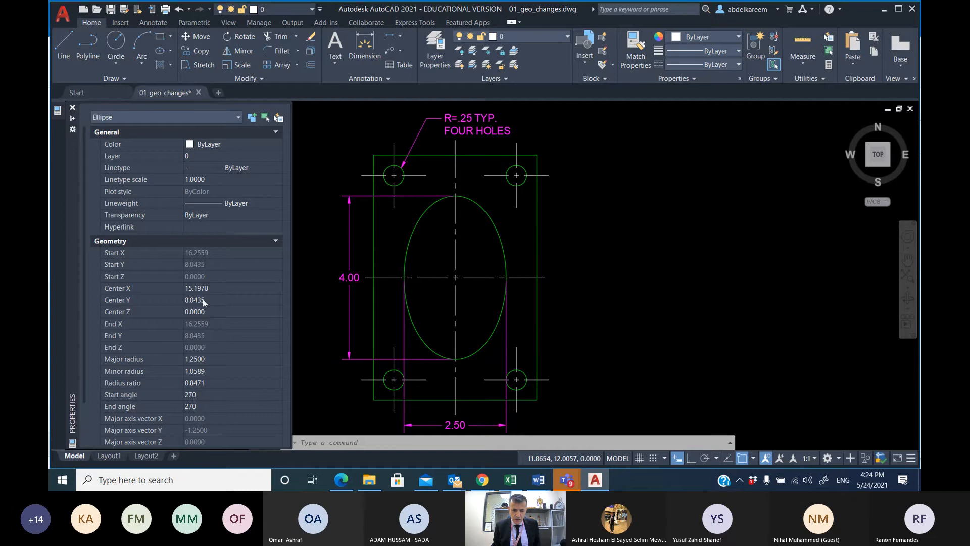
{"action": "left_click", "coordinate": [206, 359]}
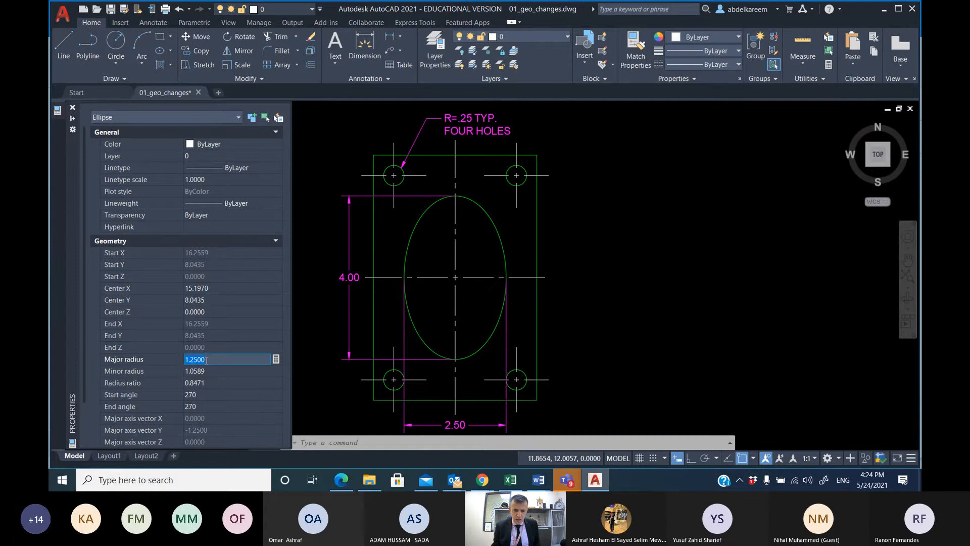
{"action": "type", "text": "2"}
{"action": "key", "text": "Tab"}
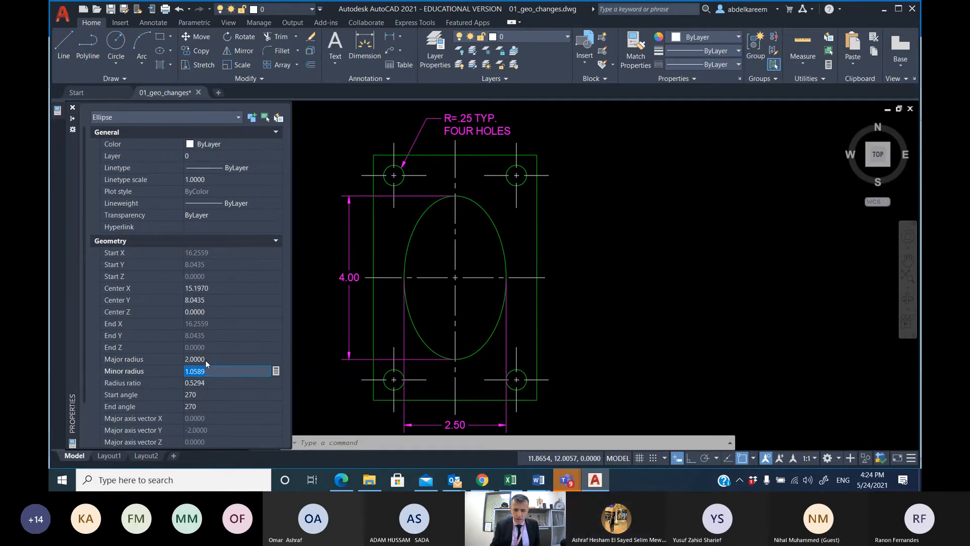
{"action": "type", "text": "1.25"}
{"action": "key", "text": "Tab"}
{"action": "left_click", "coordinate": [304, 299]}
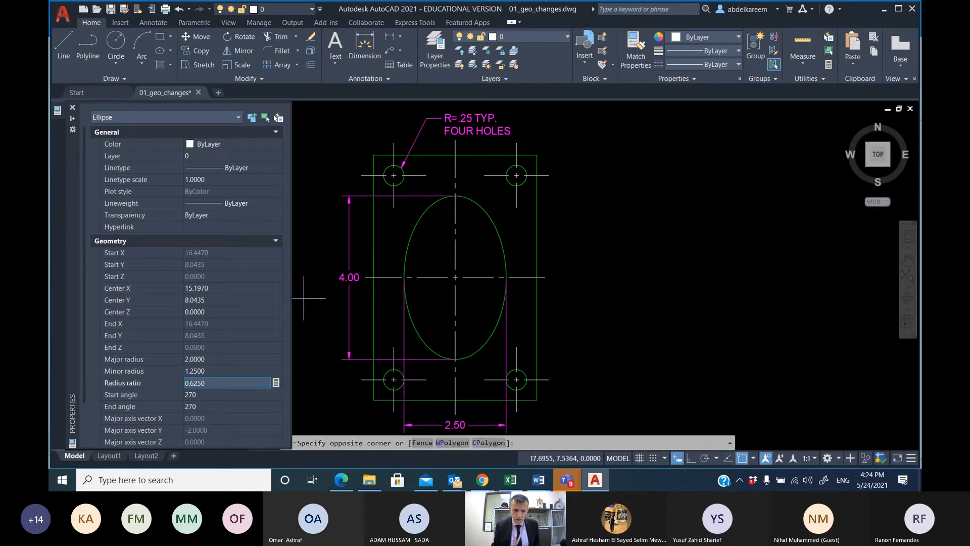
{"action": "left_click", "coordinate": [314, 358]}
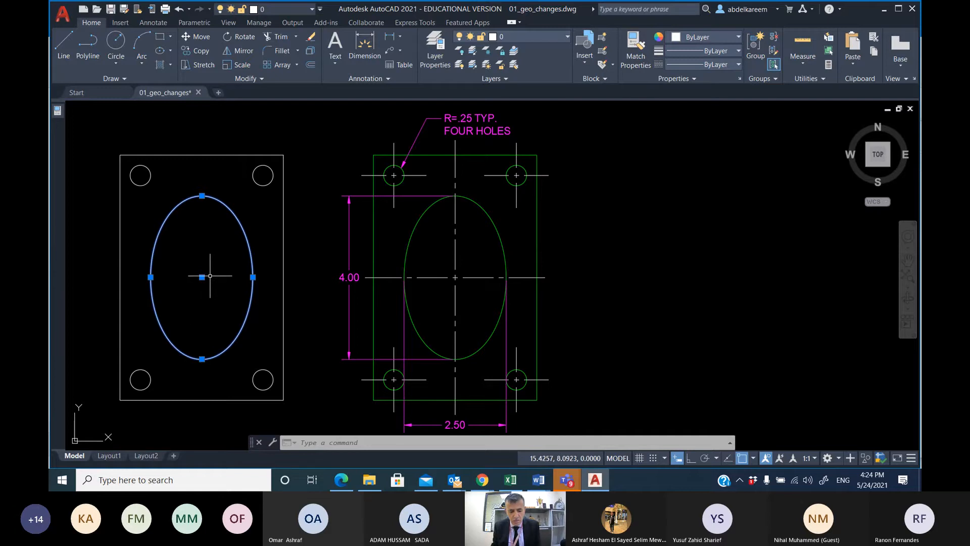
{"action": "middle_click_drag", "start_coordinate": [302, 286], "coordinate": [640, 279]}
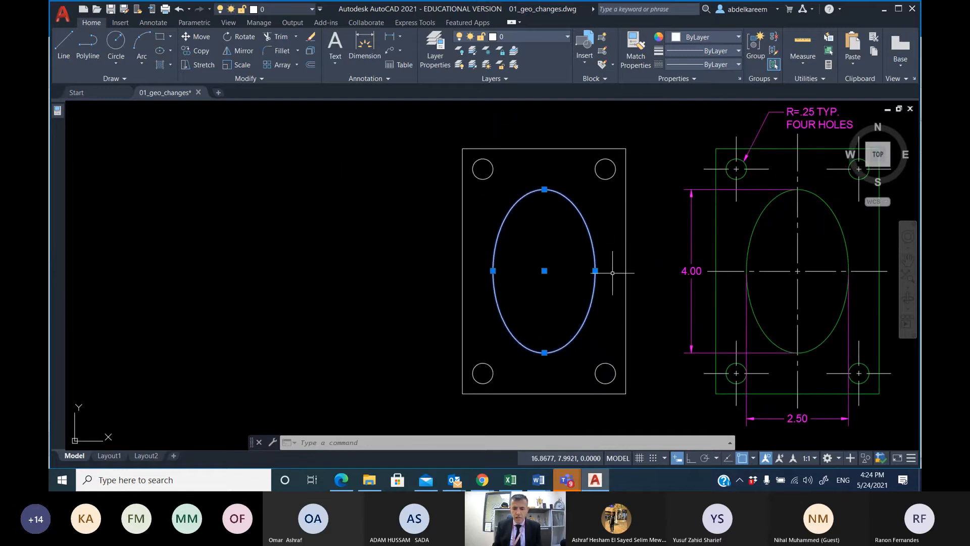
{"action": "left_click", "coordinate": [565, 260]}
{"action": "key", "text": "Escape"}
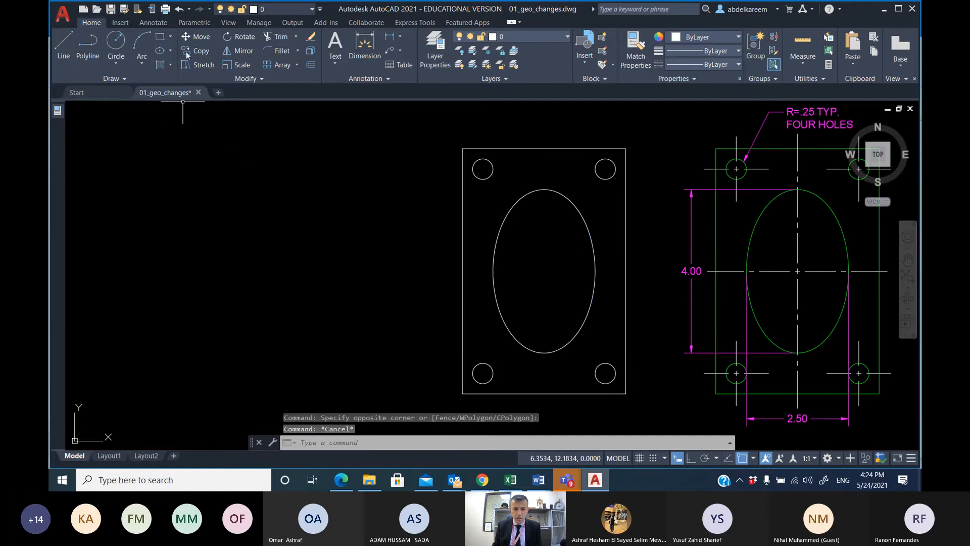
Undo the property changes to the white plate ellipse's major and minor radii.
{"action": "left_click", "coordinate": [179, 9]}
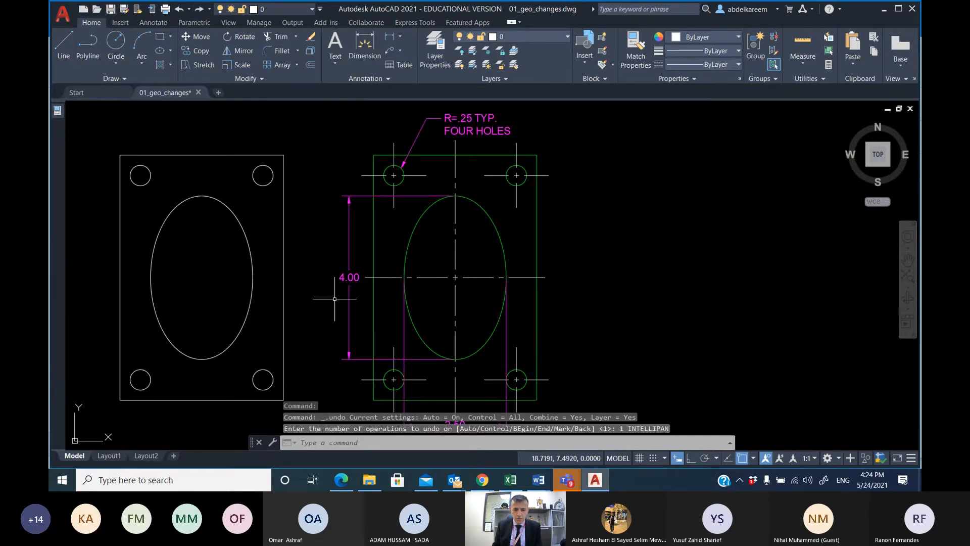
{"action": "left_click", "coordinate": [179, 10]}
{"action": "mouse_move", "coordinate": [280, 267]}
{"action": "middle_mouse_down"}
{"action": "mouse_move", "coordinate": [329, 256]}
{"action": "mouse_move", "coordinate": [586, 254]}
{"action": "middle_mouse_up"}
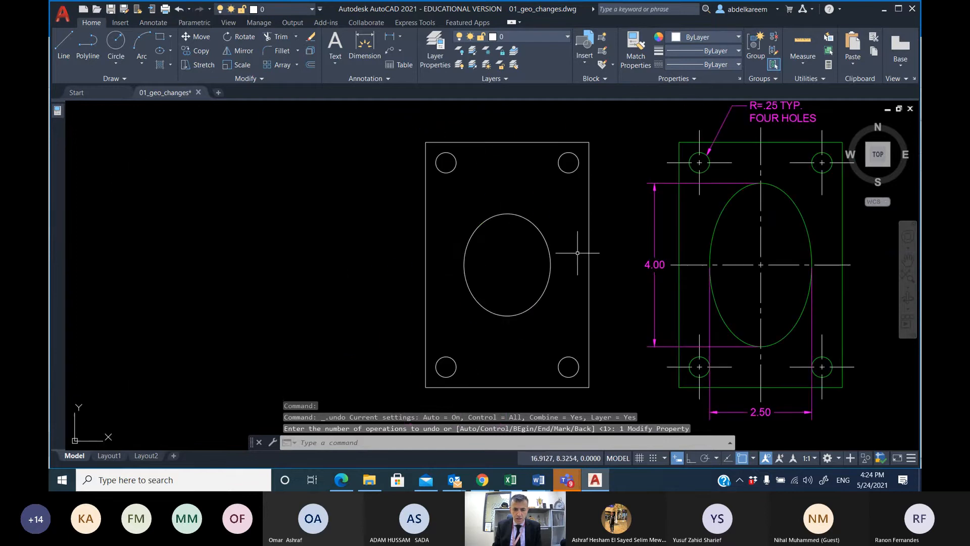
Stretch the white plate ellipse by its right quadrant grip to a horizontal radius of 1.25.
{"action": "left_click", "coordinate": [552, 266]}
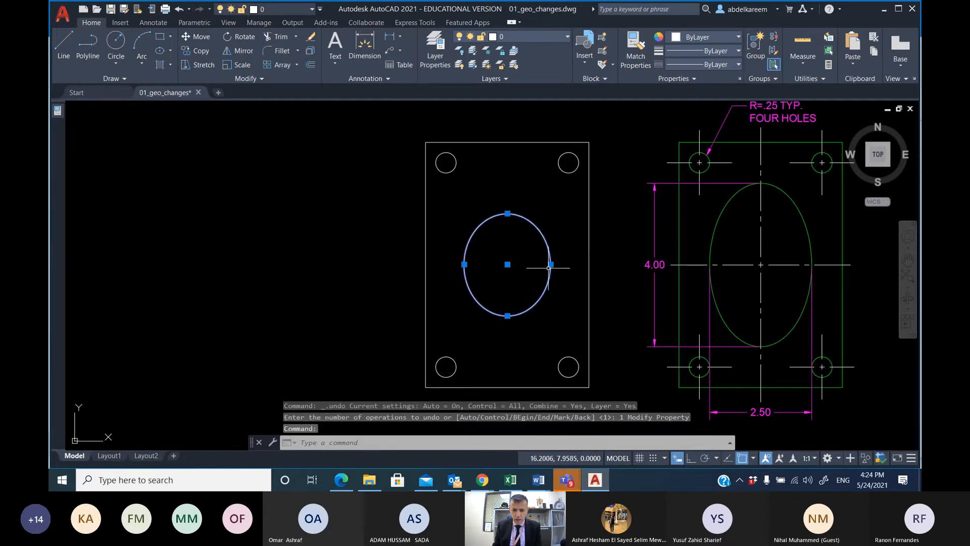
{"action": "left_click", "coordinate": [551, 264]}
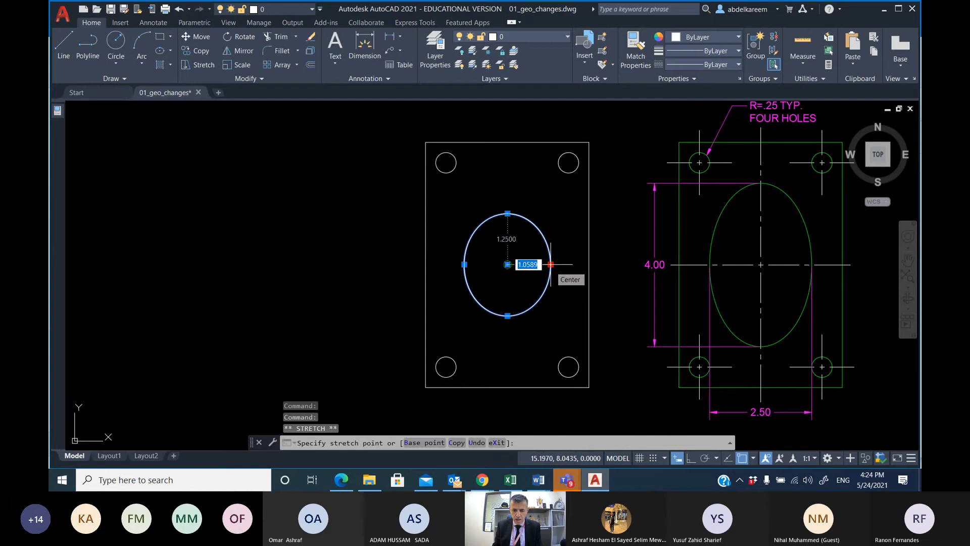
{"action": "key", "text": "Escape"}
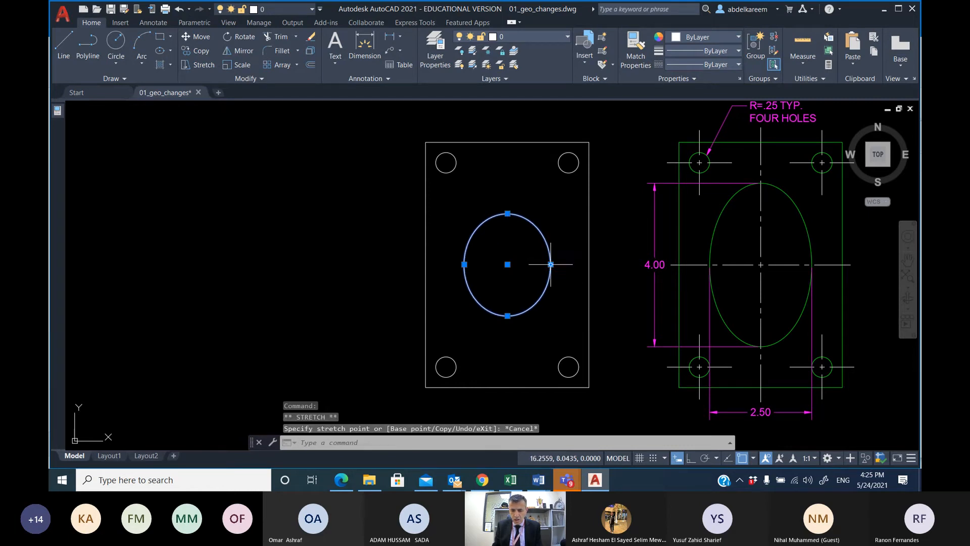
{"action": "scroll", "coordinate": [551, 264], "scroll_direction": "up", "scroll_amount": 3}
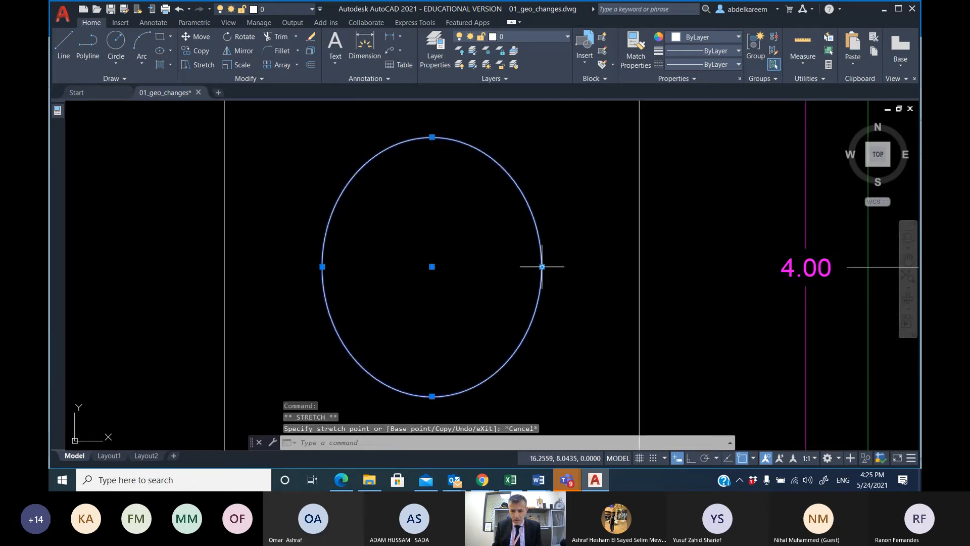
{"action": "left_click", "coordinate": [542, 267]}
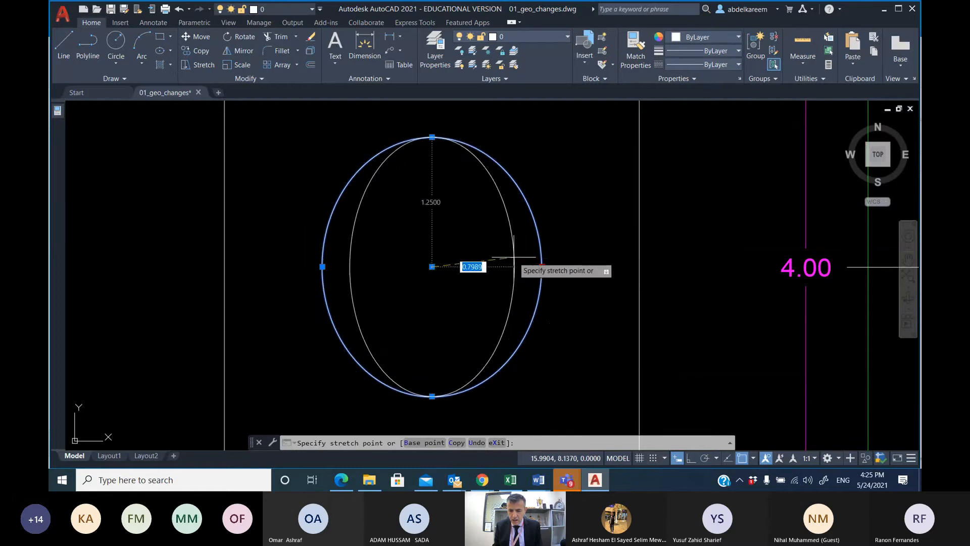
{"action": "scroll", "coordinate": [498, 243], "scroll_direction": "down", "scroll_amount": 2}
{"action": "mouse_move", "coordinate": [498, 244]}
{"action": "middle_mouse_down"}
{"action": "mouse_move", "coordinate": [372, 224]}
{"action": "mouse_move", "coordinate": [316, 191]}
{"action": "mouse_move", "coordinate": [313, 164]}
{"action": "middle_mouse_up"}
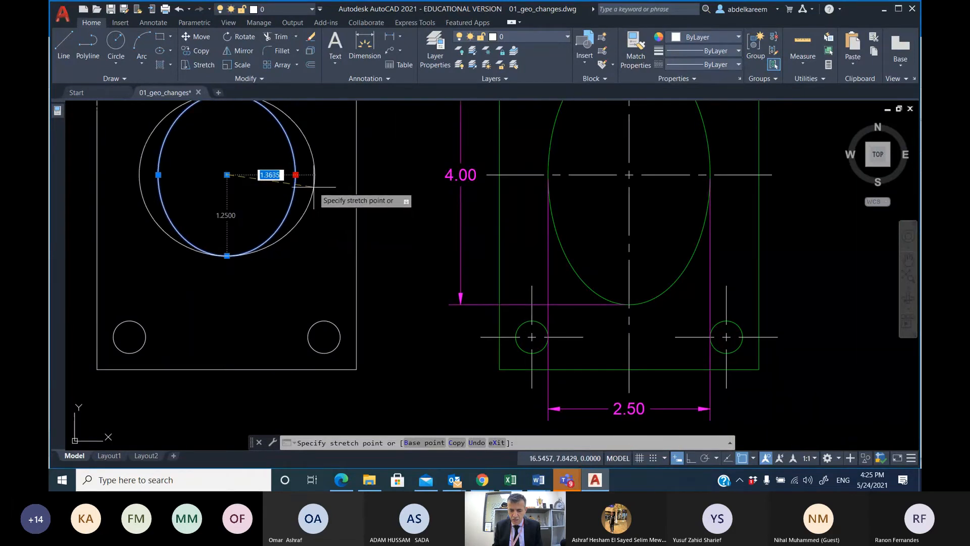
{"action": "middle_click_drag", "start_coordinate": [338, 196], "coordinate": [381, 216]}
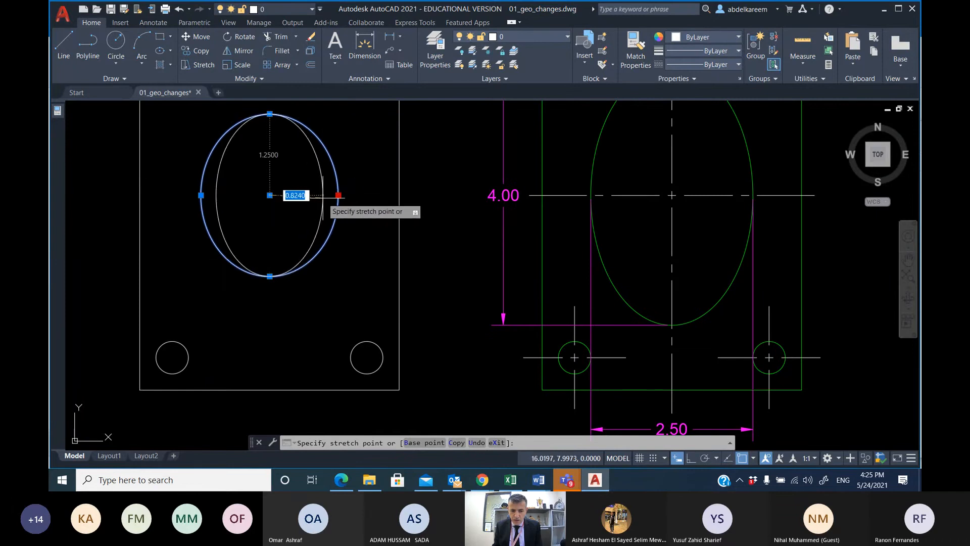
{"action": "type", "text": "1"}
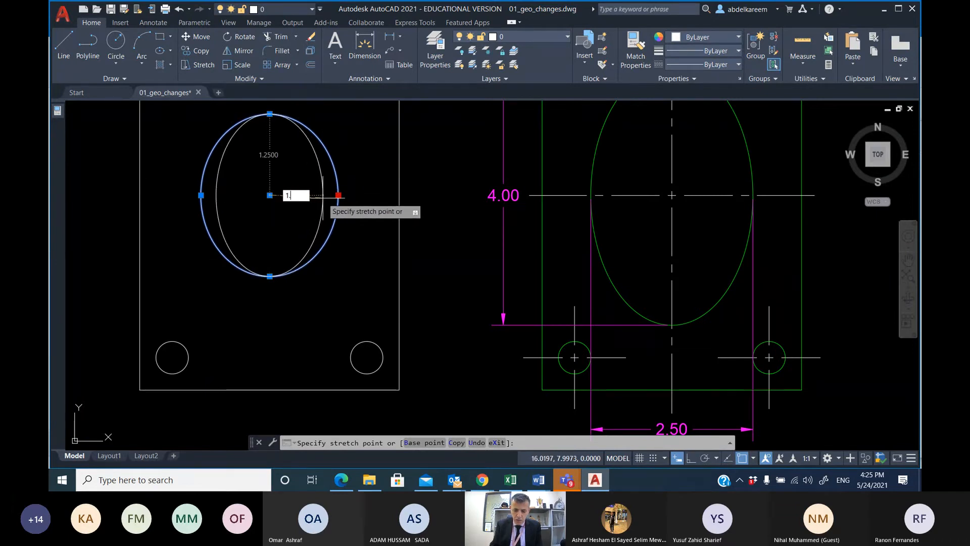
{"action": "type", "text": ".25"}
{"action": "key", "text": "Return"}
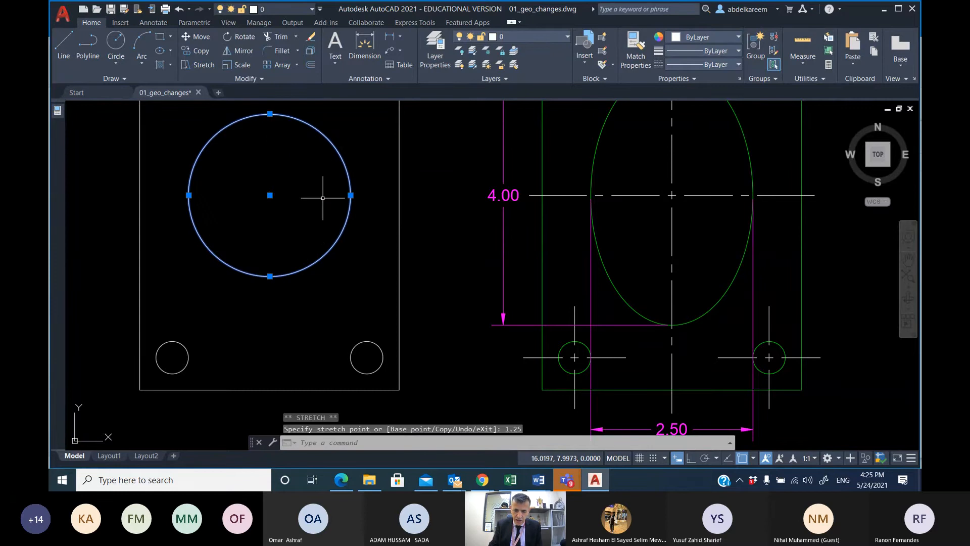
Stretch the same ellipse by its upper quadrant grip to a vertical radius of 2.
{"action": "middle_click_drag", "start_coordinate": [288, 147], "coordinate": [336, 234]}
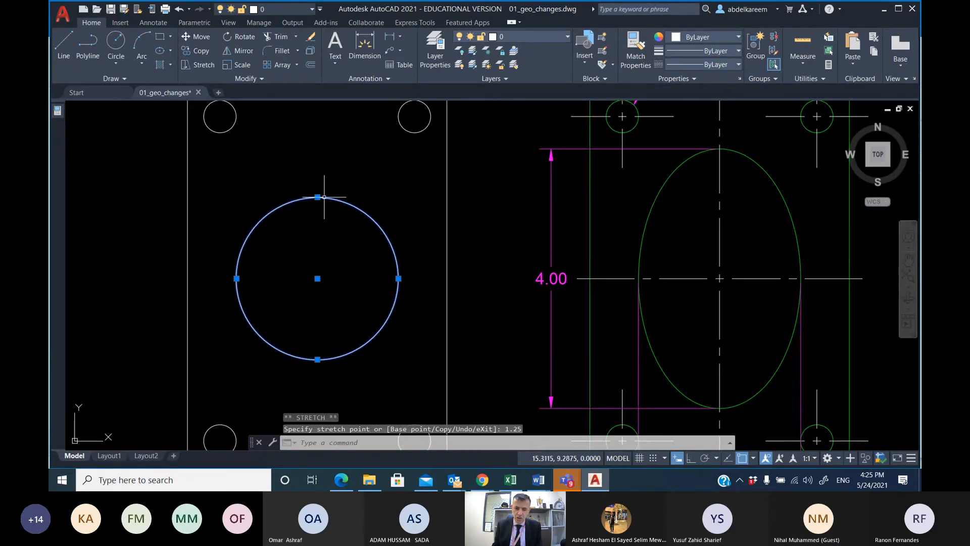
{"action": "left_click", "coordinate": [317, 196]}
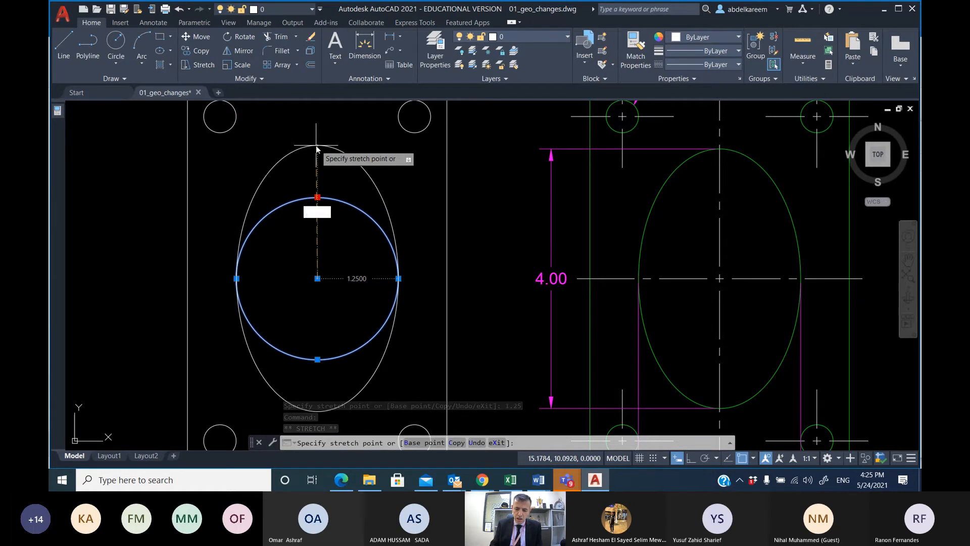
{"action": "type", "text": "2"}
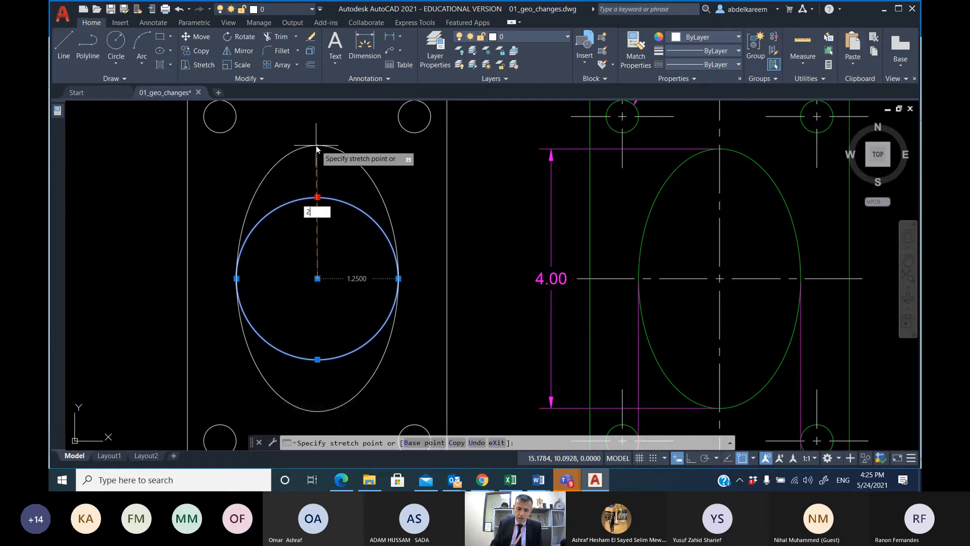
{"action": "key", "text": "Return"}
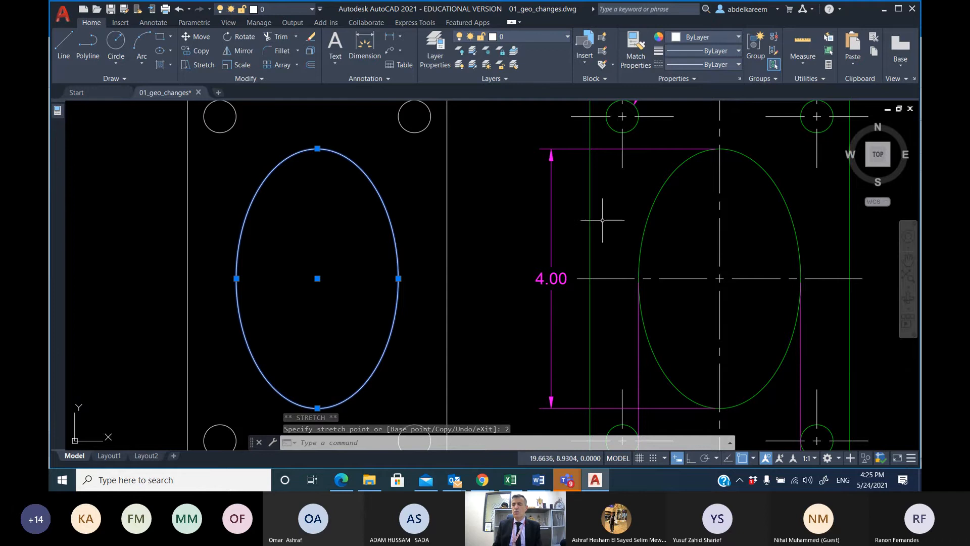
{"action": "scroll", "coordinate": [584, 238], "scroll_direction": "down", "scroll_amount": 2}
{"action": "middle_click_drag", "start_coordinate": [557, 229], "coordinate": [238, 248]}
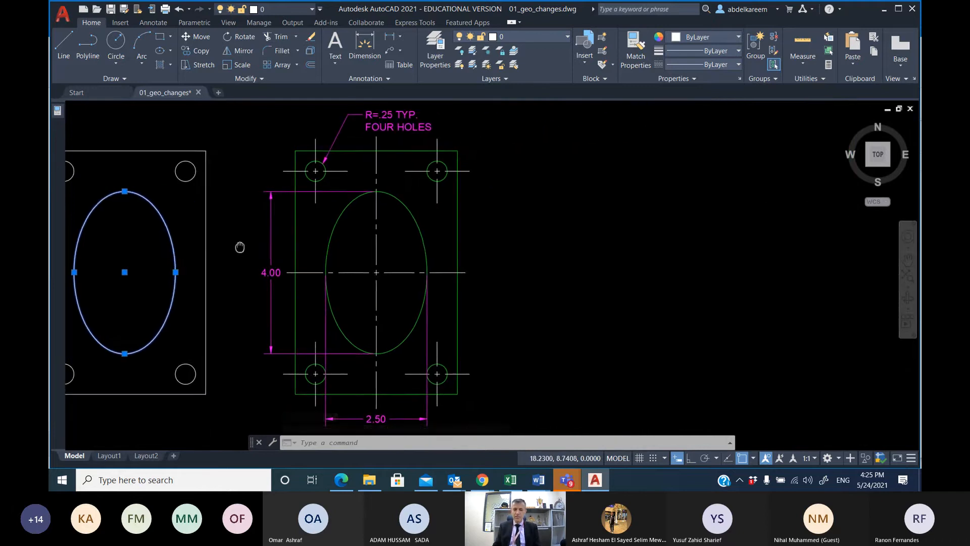
{"action": "scroll", "coordinate": [240, 253], "scroll_direction": "down", "scroll_amount": 2}
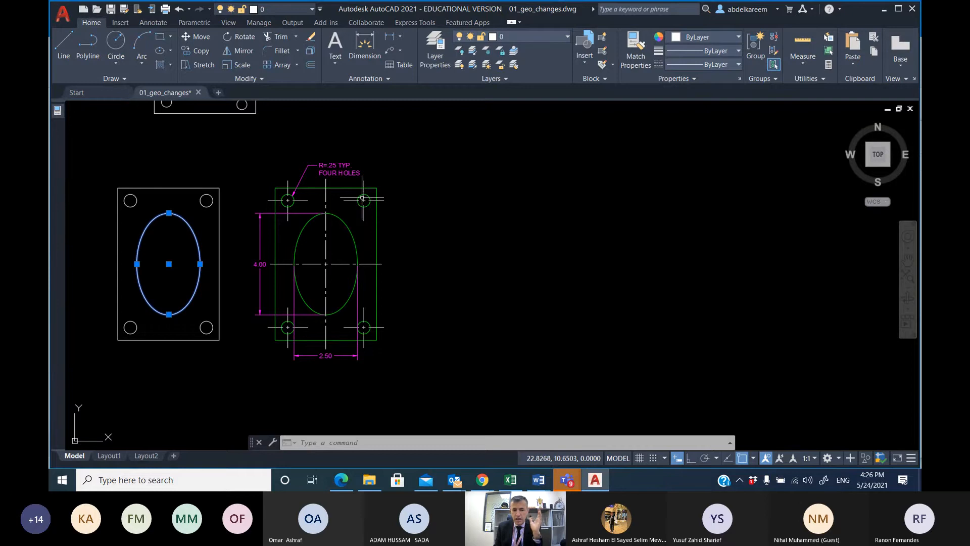
Switch to File Explorer and open the 02_move_copy drawing from the chapter_07 folder.
{"action": "left_click", "coordinate": [370, 480]}
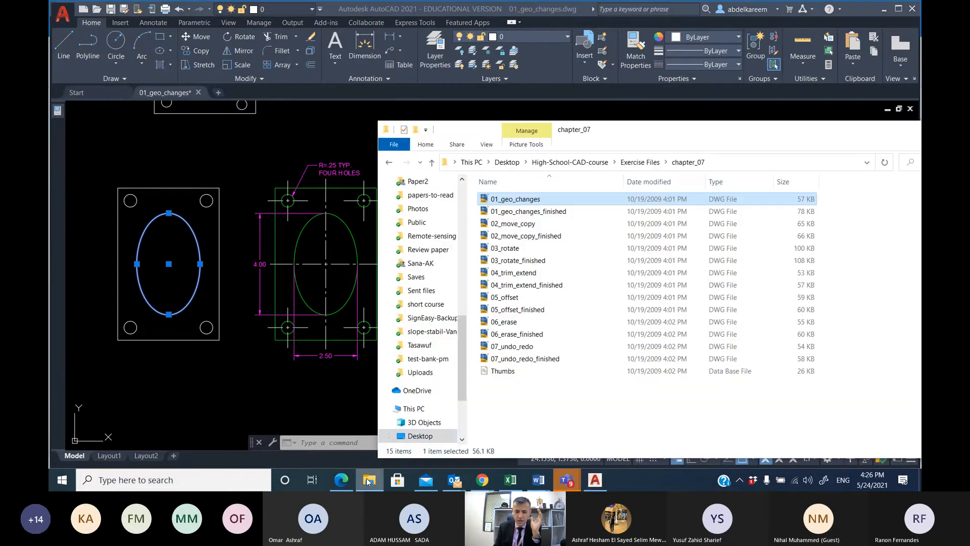
{"action": "double_click", "coordinate": [535, 226]}
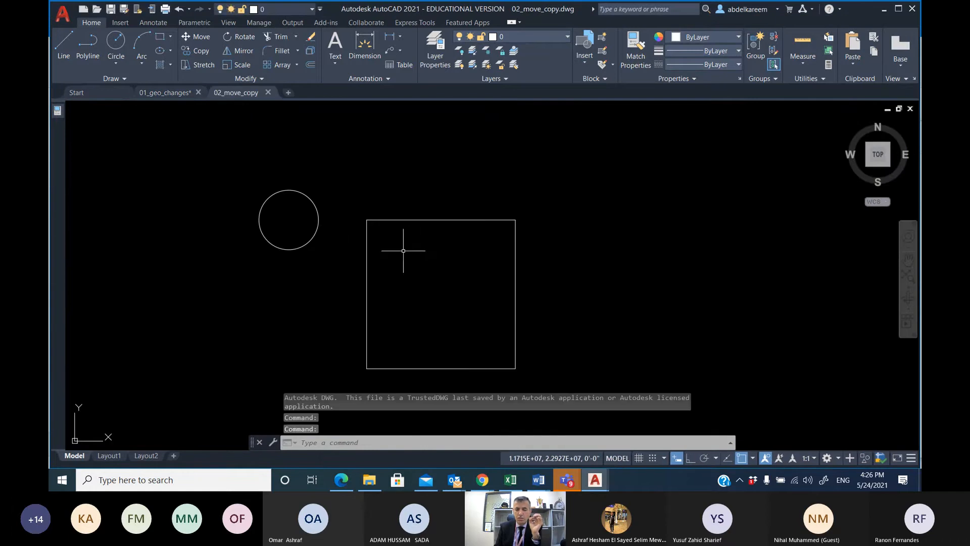
{"action": "middle_click_drag", "start_coordinate": [404, 250], "coordinate": [366, 244]}
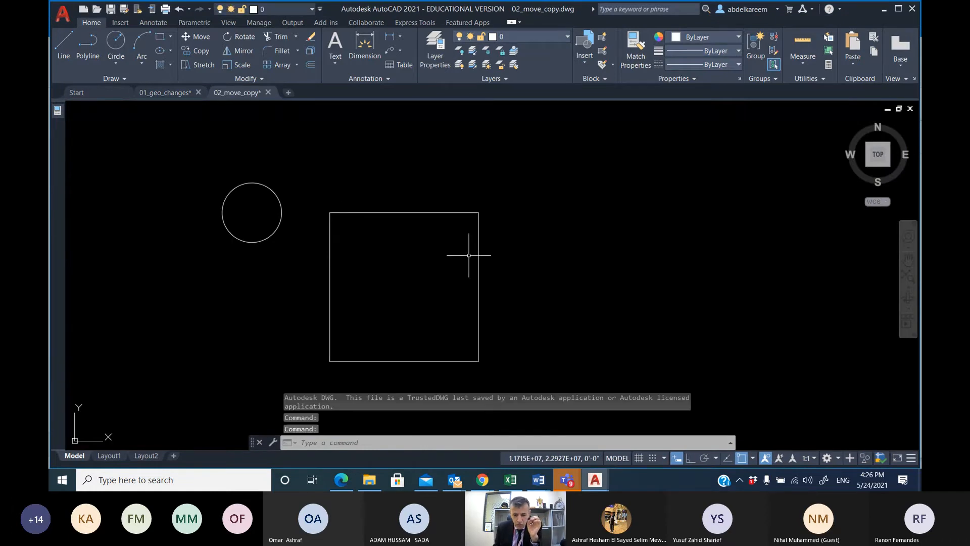
{"action": "middle_click_drag", "start_coordinate": [469, 255], "coordinate": [424, 237]}
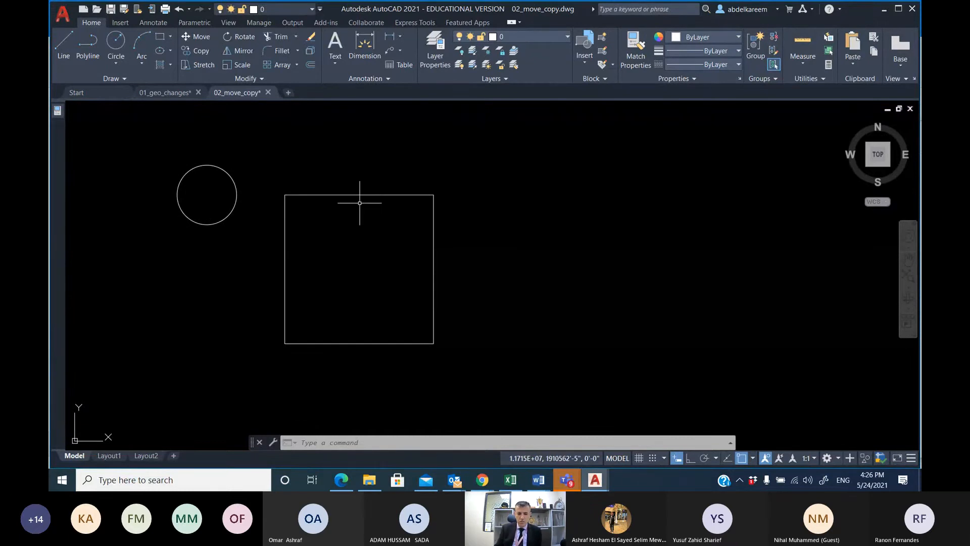
Select the square in the 02_move_copy drawing and examine its properties.
{"action": "left_click", "coordinate": [359, 199]}
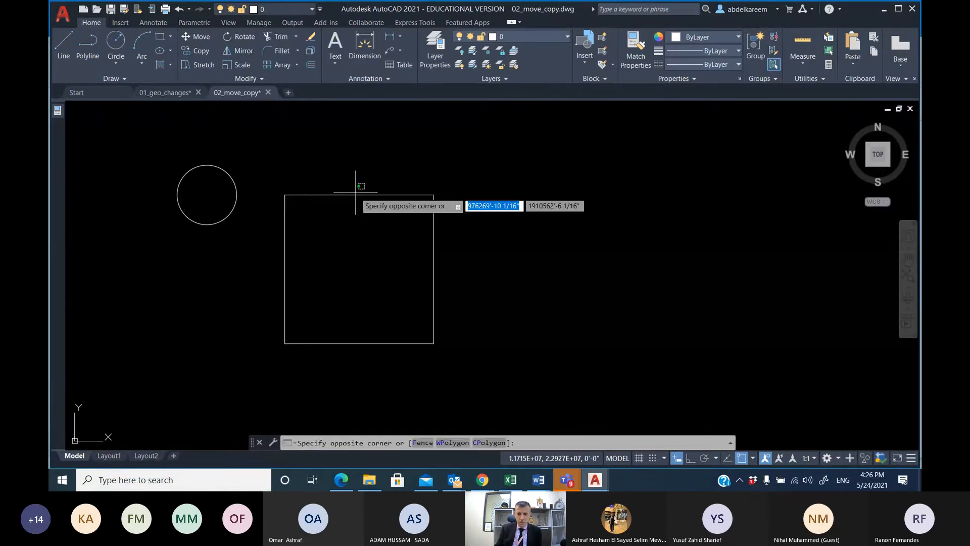
{"action": "left_click", "coordinate": [262, 201]}
{"action": "left_click", "coordinate": [57, 111]}
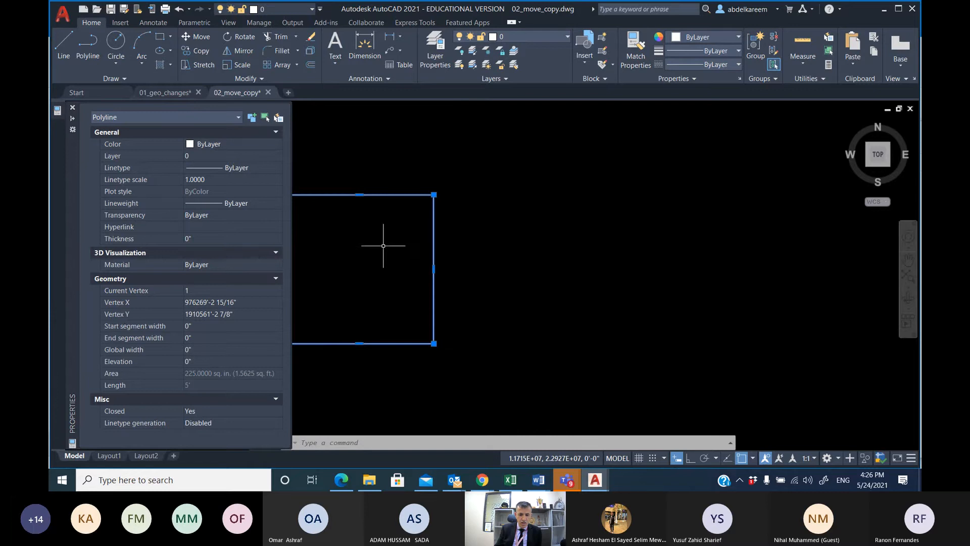
Close the square's properties and examine the geometry properties of the circle.
{"action": "key", "text": "ctrl+1"}
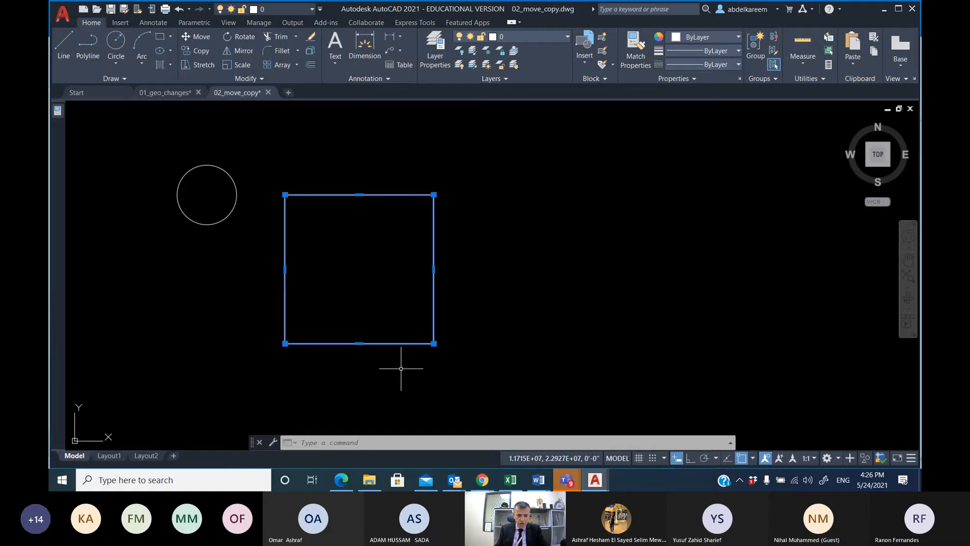
{"action": "key", "text": "Escape"}
{"action": "left_click", "coordinate": [217, 223]}
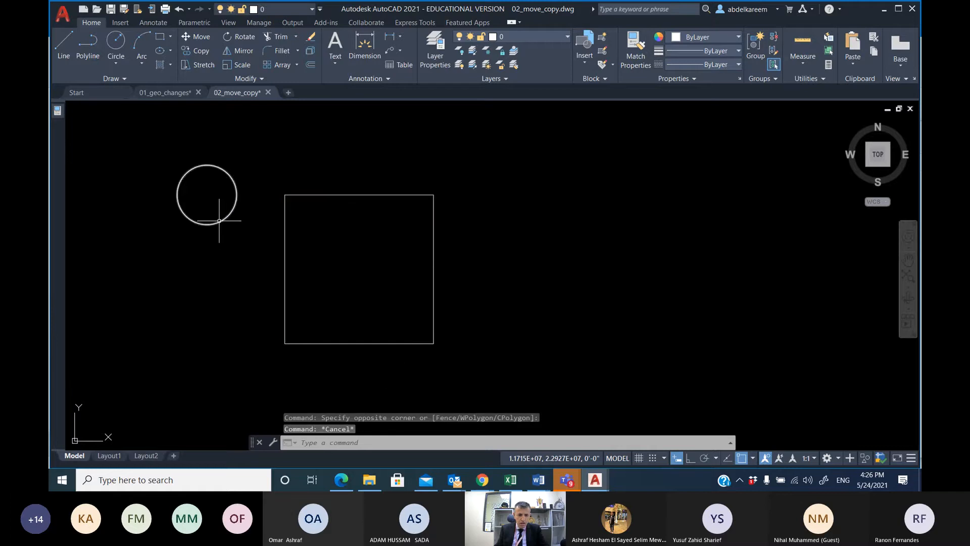
{"action": "left_click", "coordinate": [57, 110]}
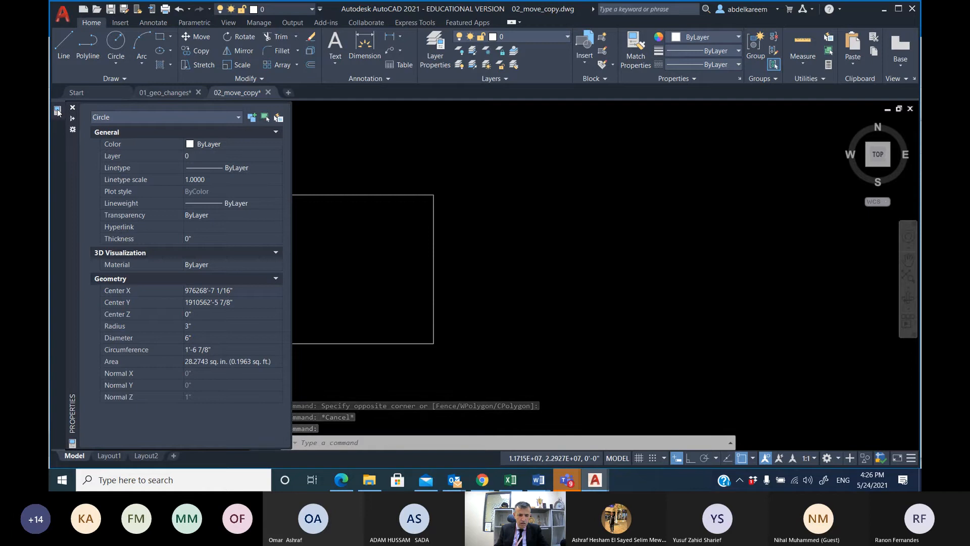
{"action": "key", "text": "Escape"}
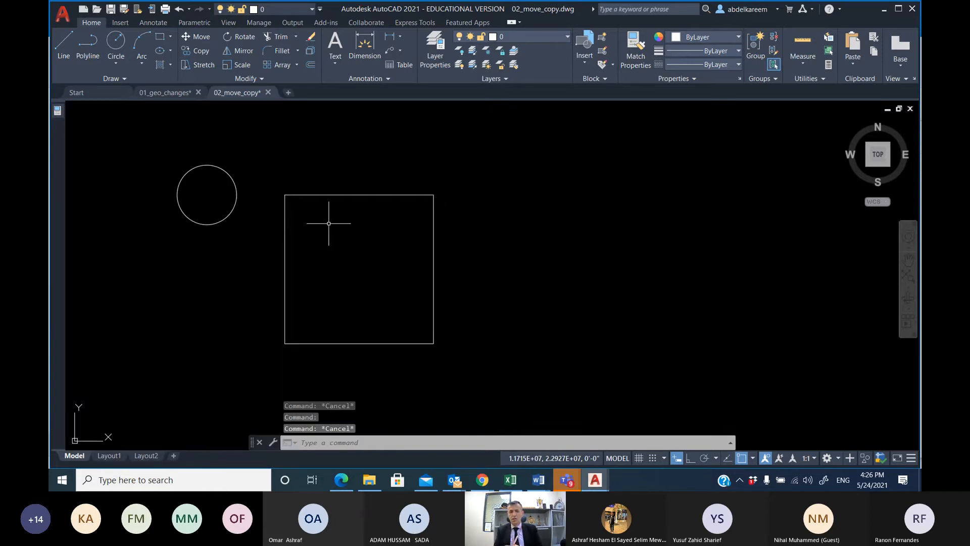
{"action": "left_click", "coordinate": [160, 37]}
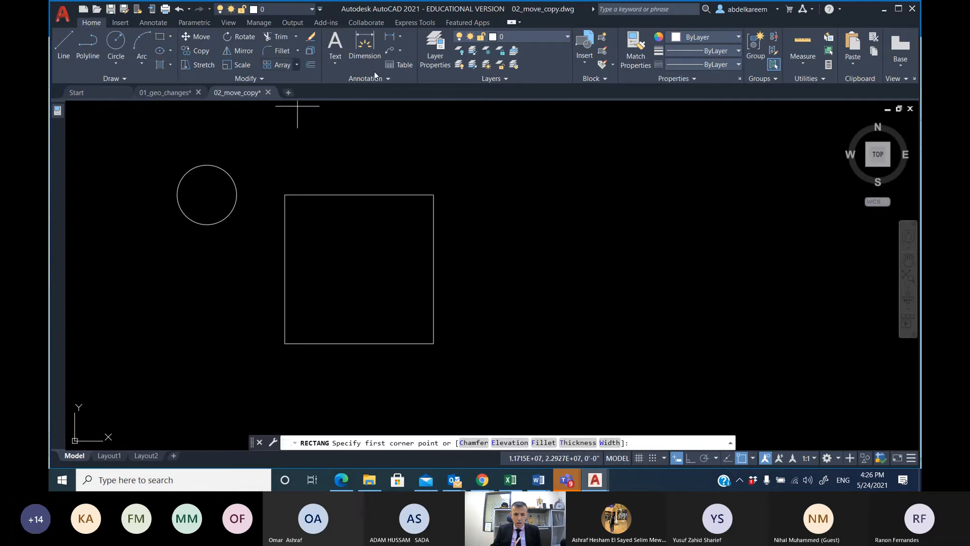
{"action": "left_click", "coordinate": [555, 191]}
{"action": "right_click", "coordinate": [711, 289]}
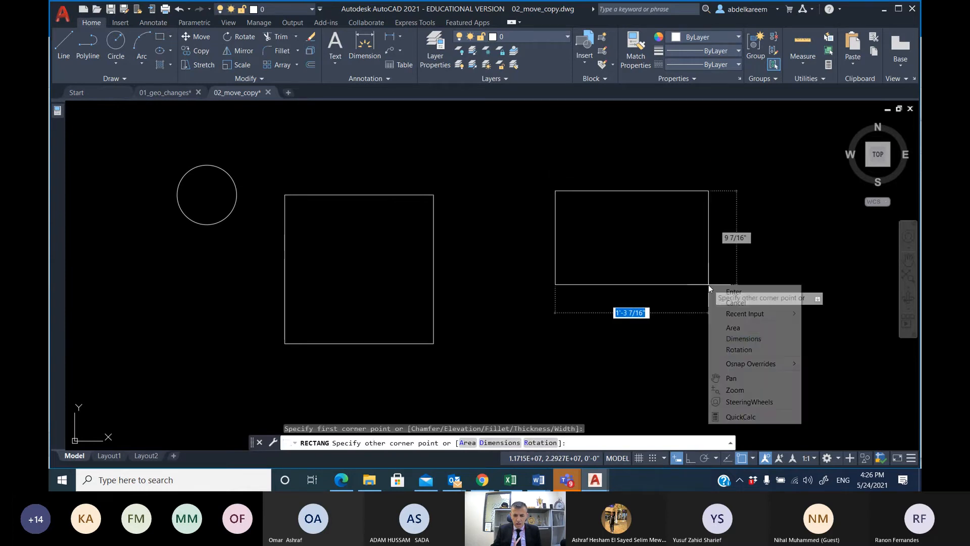
{"action": "left_click", "coordinate": [756, 338]}
{"action": "type", "text": "5"}
{"action": "key", "text": "Return"}
{"action": "type", "text": "5"}
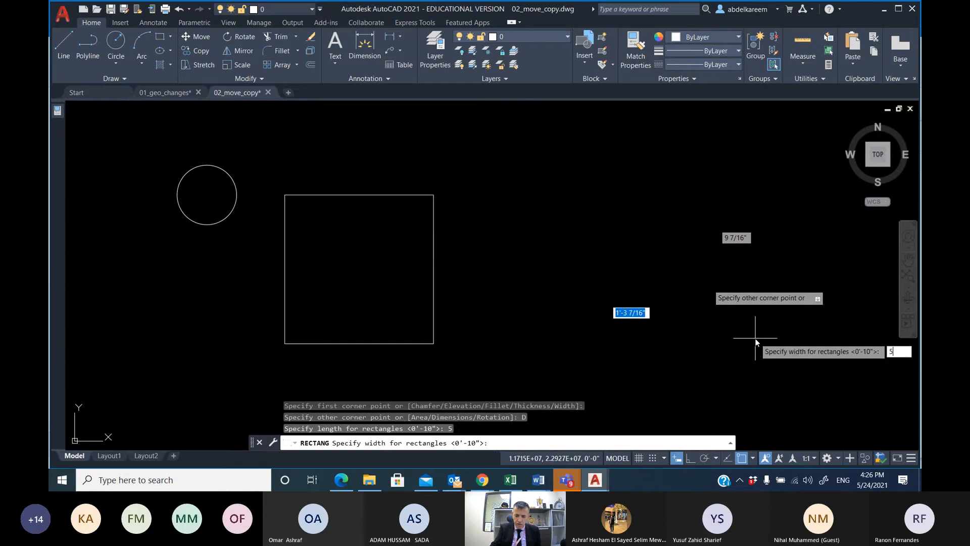
{"action": "key", "text": "Return"}
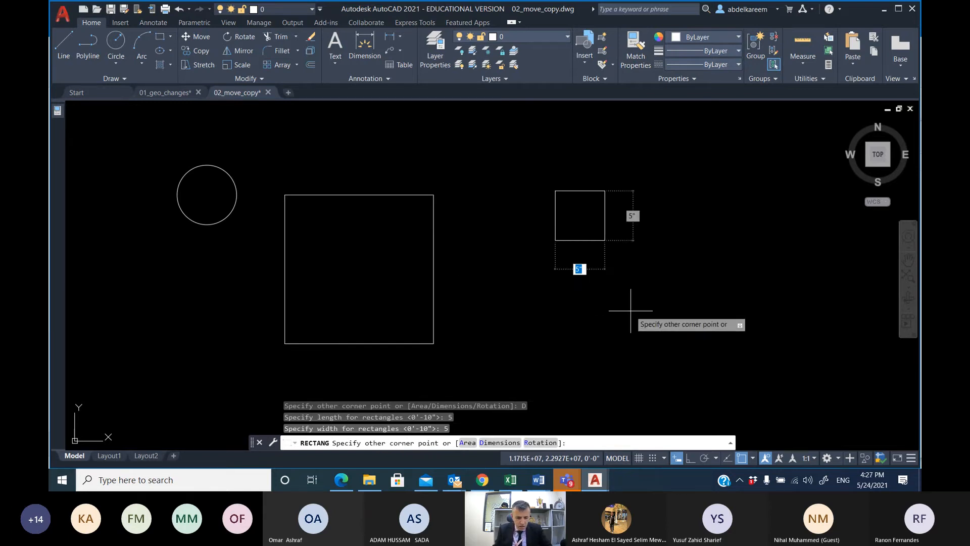
{"action": "key", "text": "Escape"}
Measure the length of the square's upper edge between its two corners.
{"action": "left_click", "coordinate": [803, 42]}
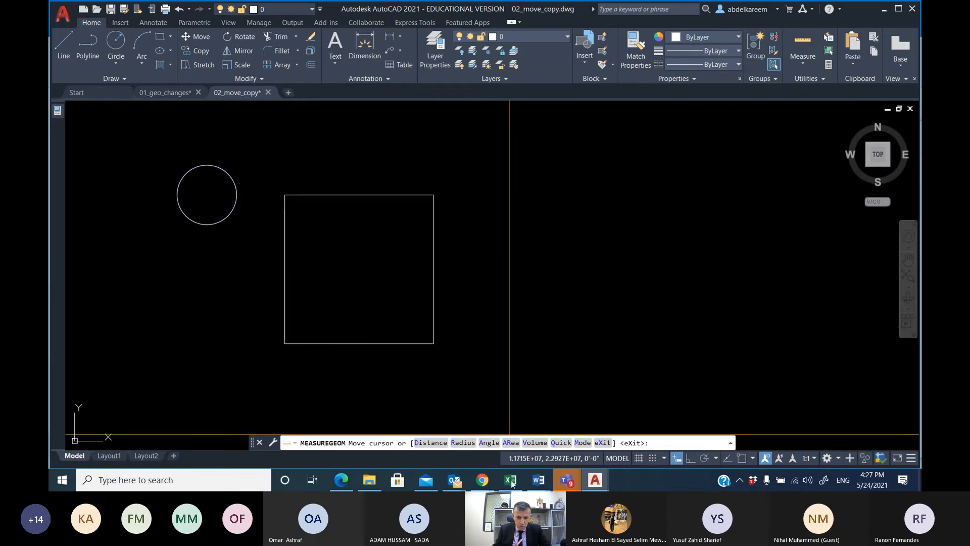
{"action": "left_click", "coordinate": [418, 449]}
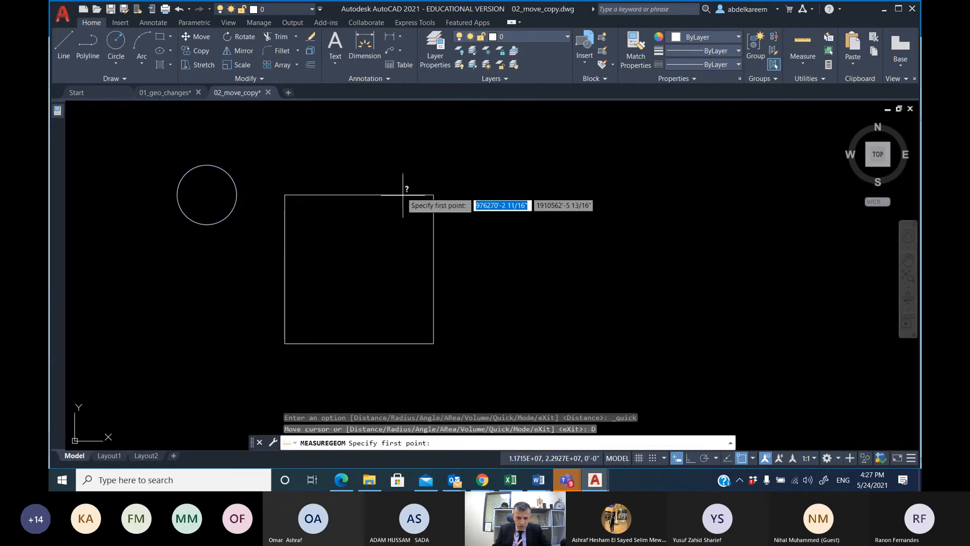
{"action": "left_click", "coordinate": [433, 195]}
{"action": "left_click", "coordinate": [285, 195]}
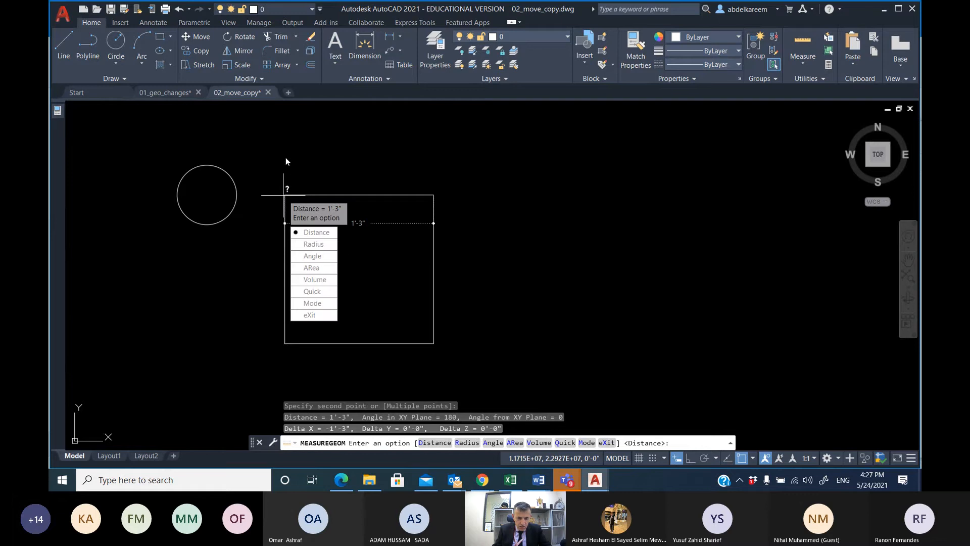
{"action": "key", "text": "Escape"}
Draw a 15 by 15 inch rectangle in the empty area east of the existing square, using the Dimensions option.
{"action": "middle_click_drag", "start_coordinate": [414, 170], "coordinate": [327, 183]}
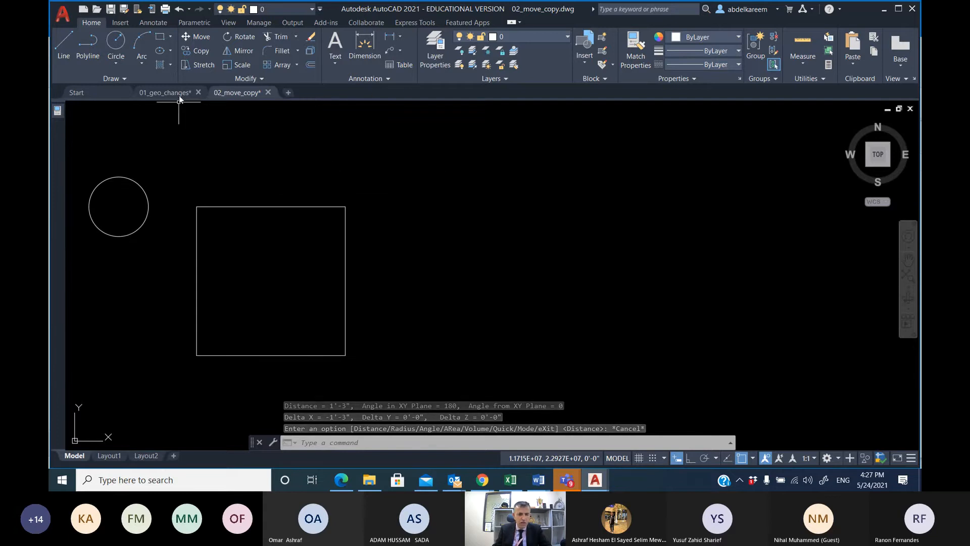
{"action": "left_click", "coordinate": [159, 37]}
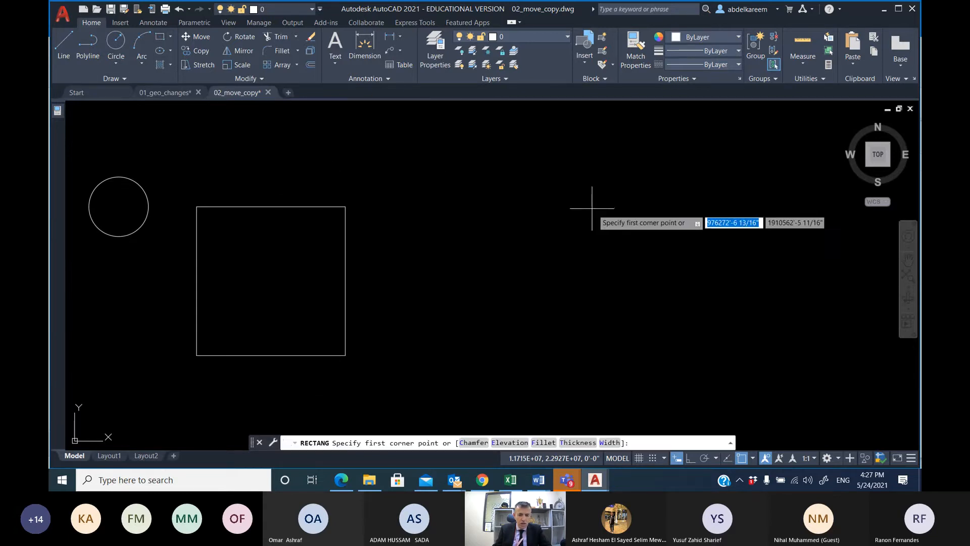
{"action": "left_click", "coordinate": [530, 204]}
{"action": "right_click", "coordinate": [699, 273]}
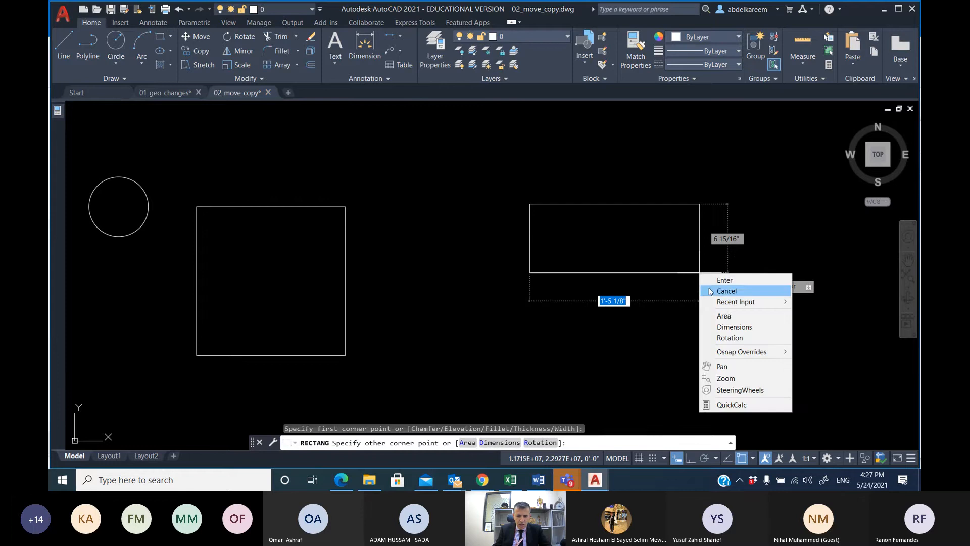
{"action": "left_click", "coordinate": [748, 323]}
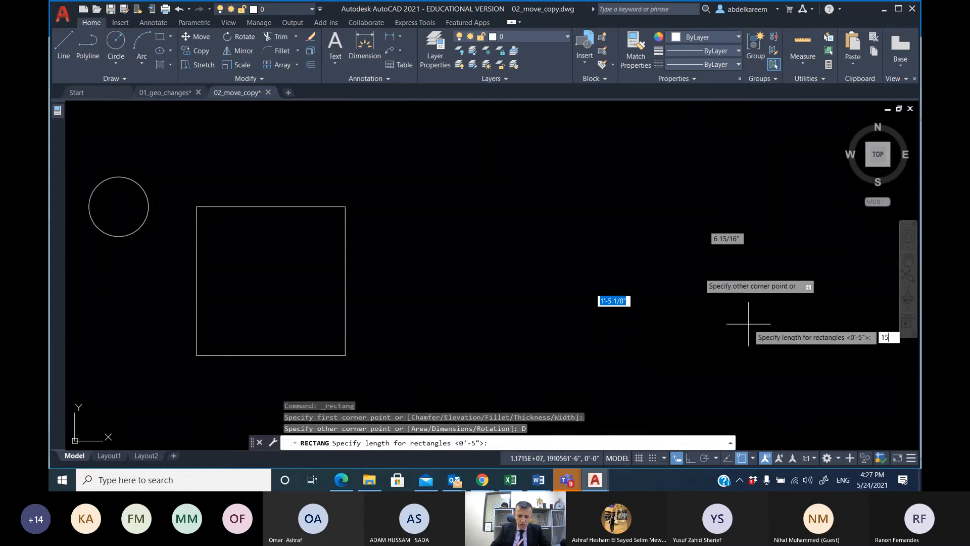
{"action": "type", "text": "15"}
{"action": "key", "text": "Return"}
{"action": "type", "text": "15"}
{"action": "key", "text": "Return"}
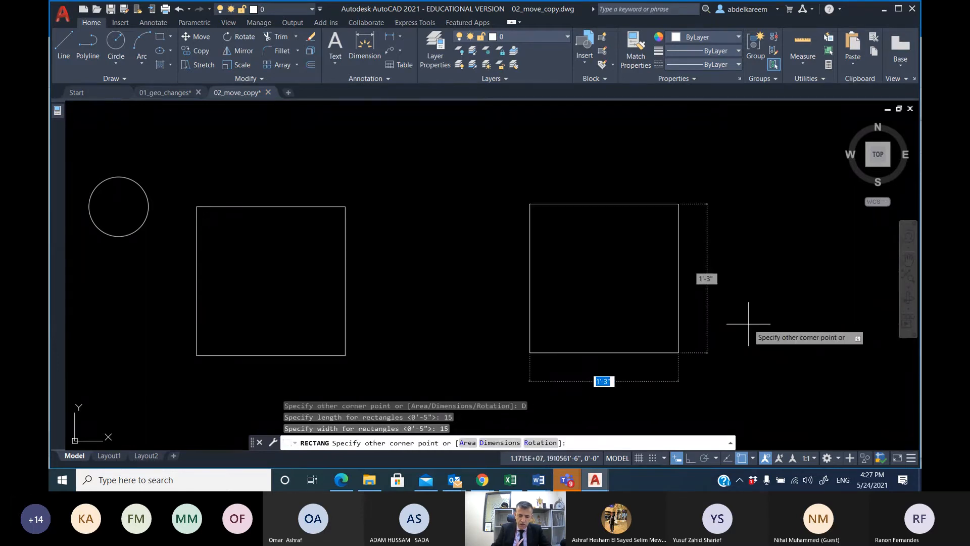
{"action": "left_click", "coordinate": [748, 324]}
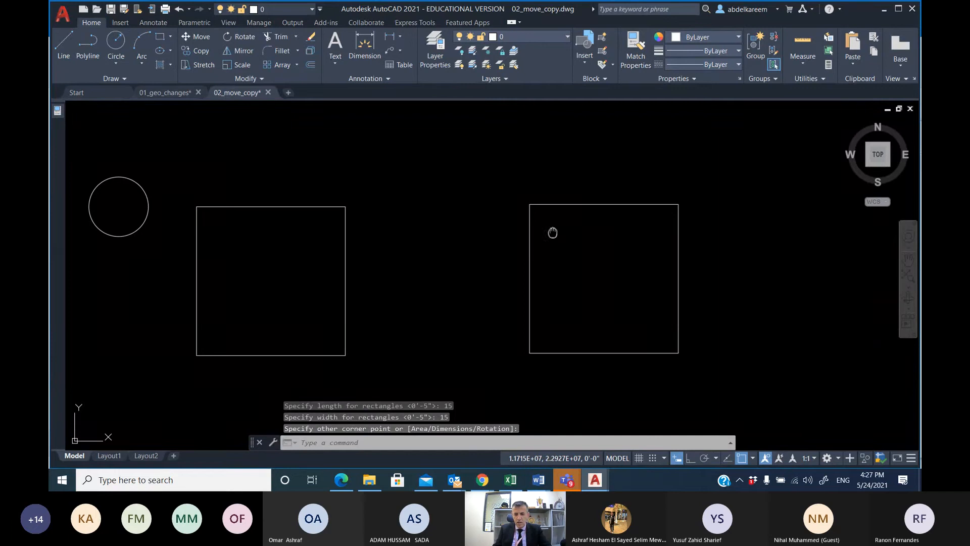
Check the radius and diameter of the existing circle in its properties.
{"action": "mouse_move", "coordinate": [553, 232]}
{"action": "middle_mouse_down"}
{"action": "mouse_move", "coordinate": [465, 214]}
{"action": "mouse_move", "coordinate": [589, 232]}
{"action": "middle_mouse_up"}
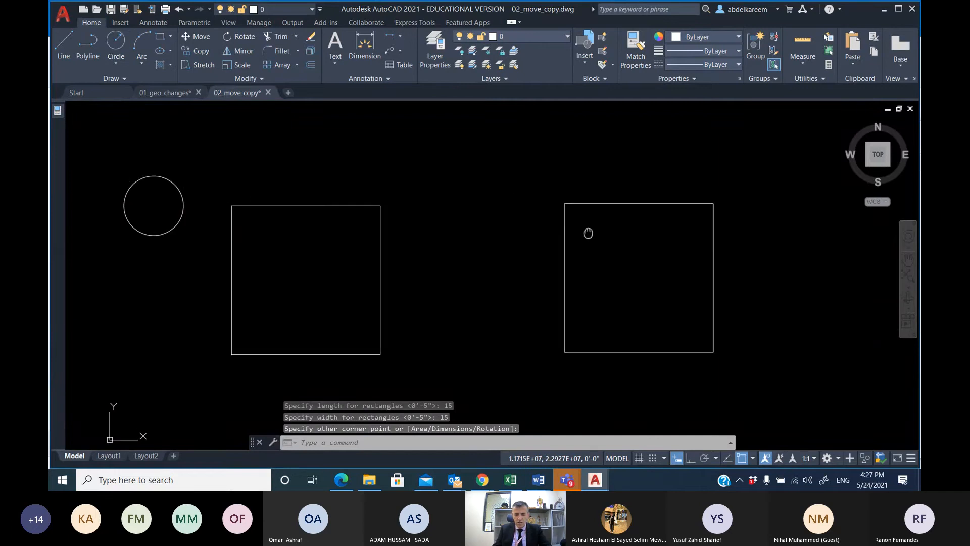
{"action": "left_click", "coordinate": [179, 194]}
{"action": "key", "text": "ctrl+1"}
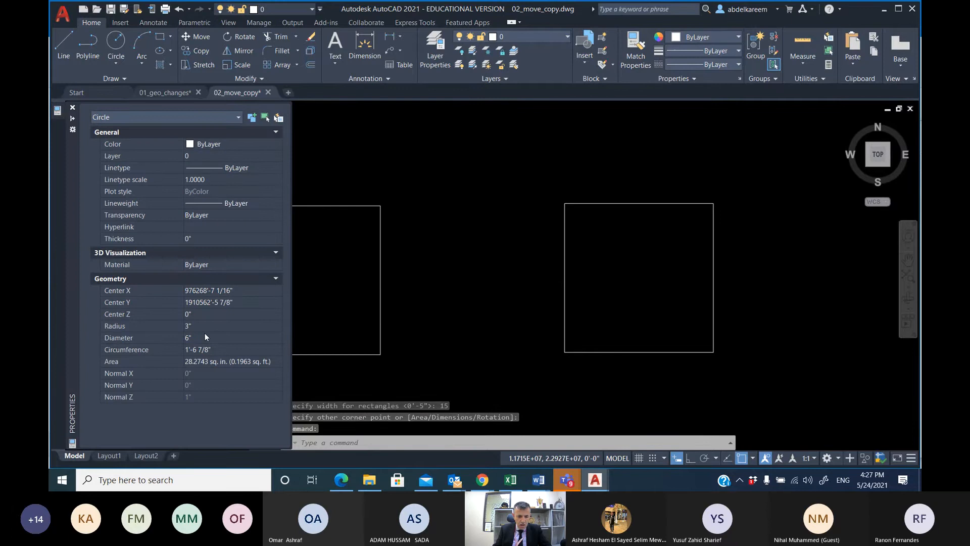
{"action": "key", "text": "Escape"}
Draw a circle with a radius of 3 inches above the gap between the two squares.
{"action": "left_click", "coordinate": [122, 49]}
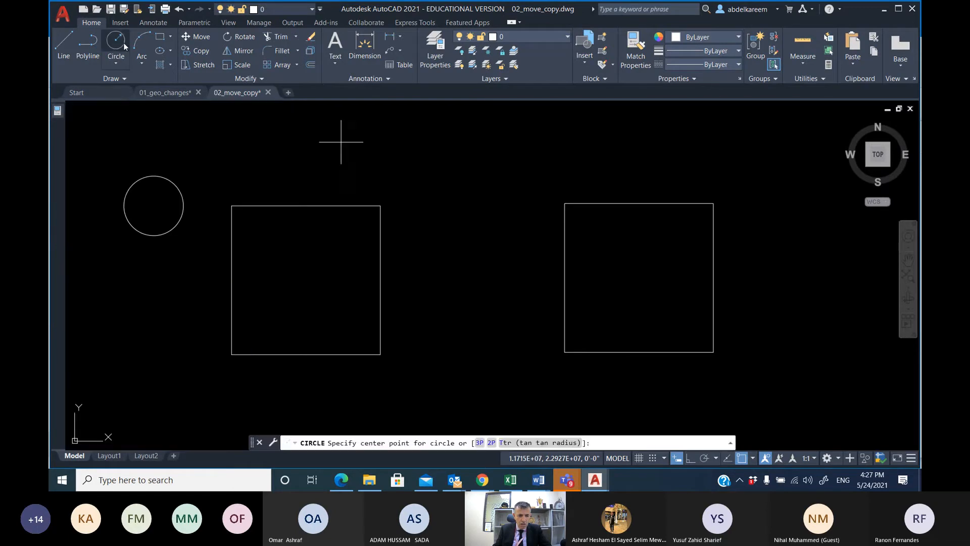
{"action": "left_click", "coordinate": [493, 155]}
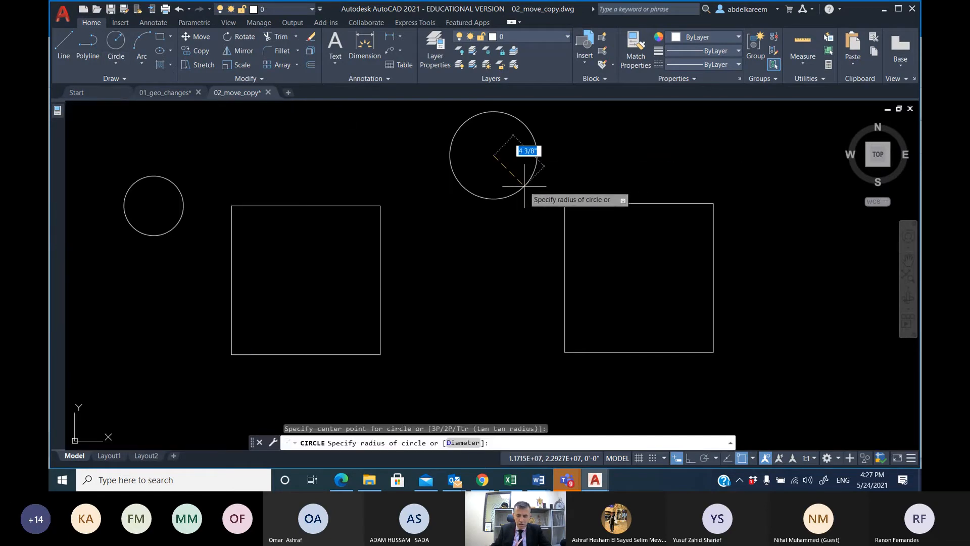
{"action": "type", "text": "3"}
{"action": "key", "text": "Return"}
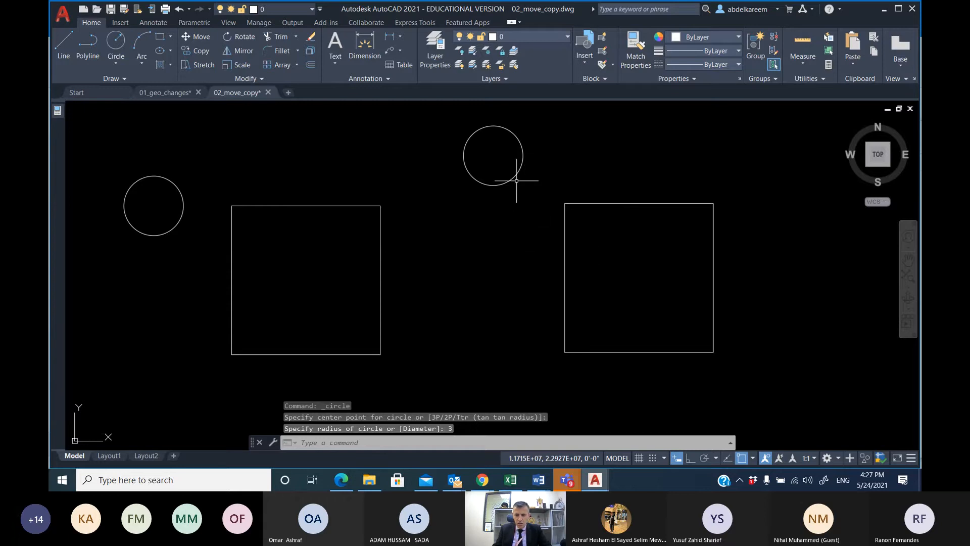
Delete the newly drawn circle and the 15 by 15 inch rectangle, keeping the original circle and square.
{"action": "left_click", "coordinate": [626, 291]}
{"action": "left_click", "coordinate": [494, 152]}
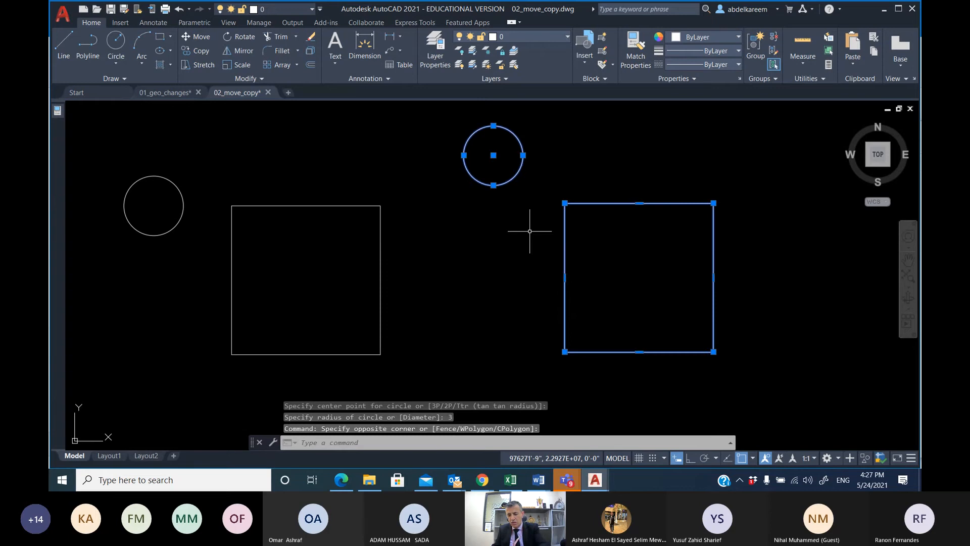
{"action": "key", "text": "Delete"}
{"action": "mouse_move", "coordinate": [472, 245]}
{"action": "middle_mouse_down"}
{"action": "mouse_move", "coordinate": [664, 249]}
{"action": "mouse_move", "coordinate": [609, 259]}
{"action": "mouse_move", "coordinate": [472, 255]}
{"action": "middle_mouse_up"}
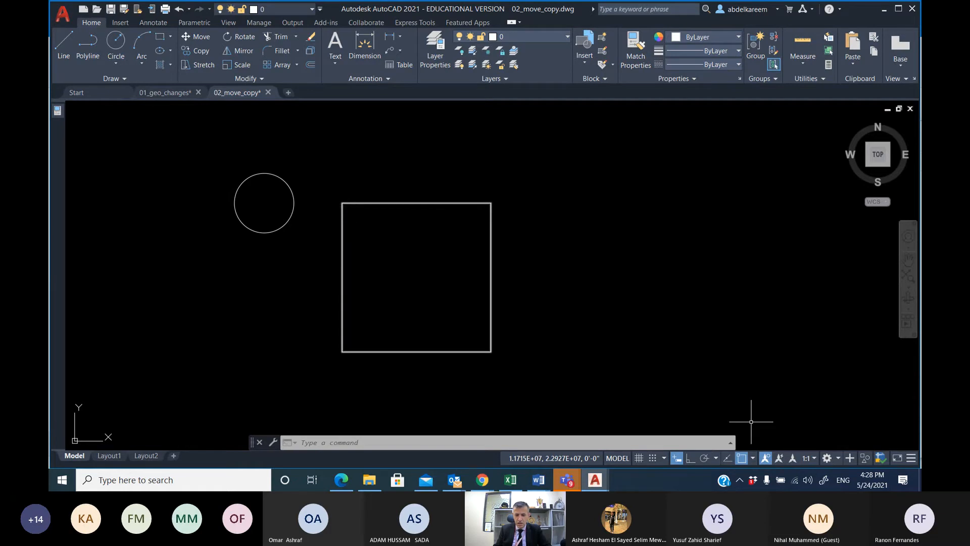
Switch off the Center, Midpoint and Endpoint object snaps.
{"action": "left_click", "coordinate": [754, 459]}
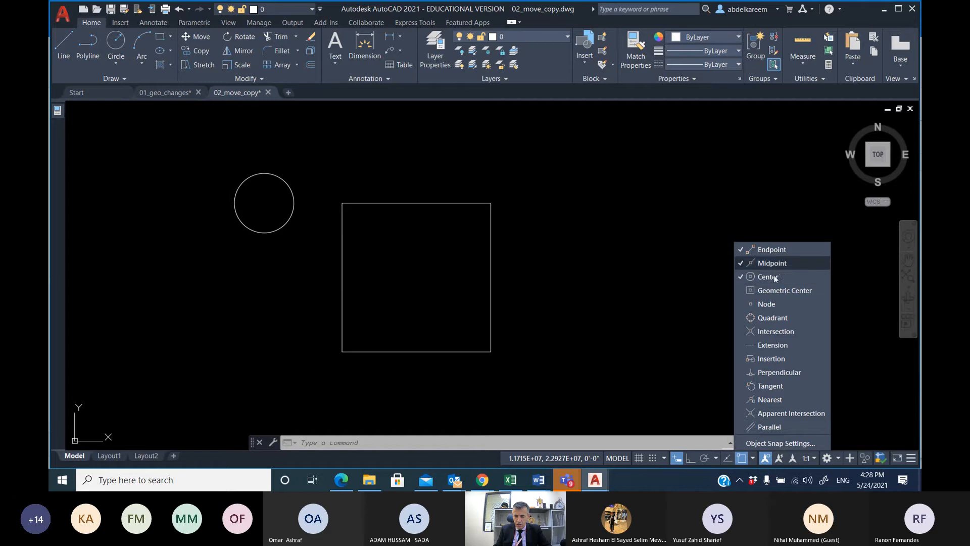
{"action": "left_click", "coordinate": [754, 276]}
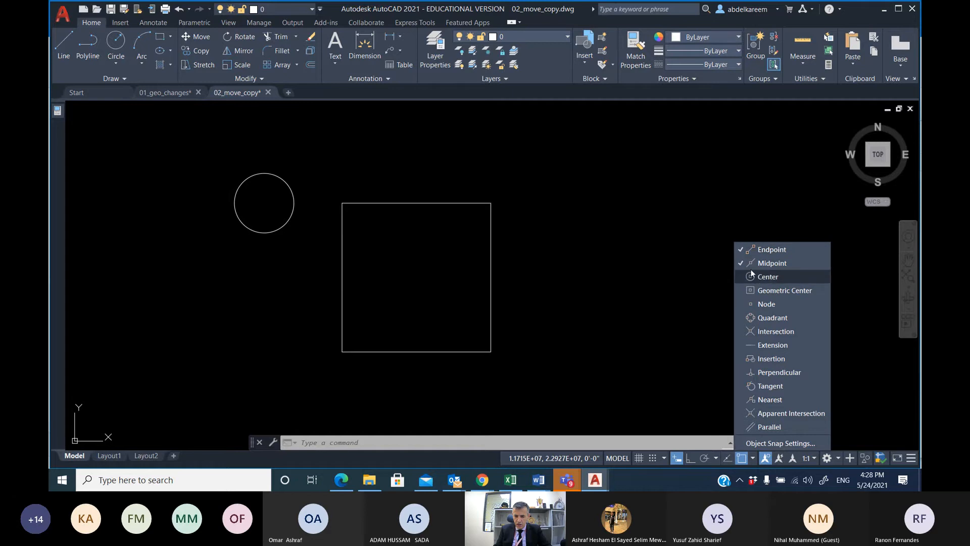
{"action": "left_click", "coordinate": [753, 262]}
{"action": "left_click", "coordinate": [745, 250]}
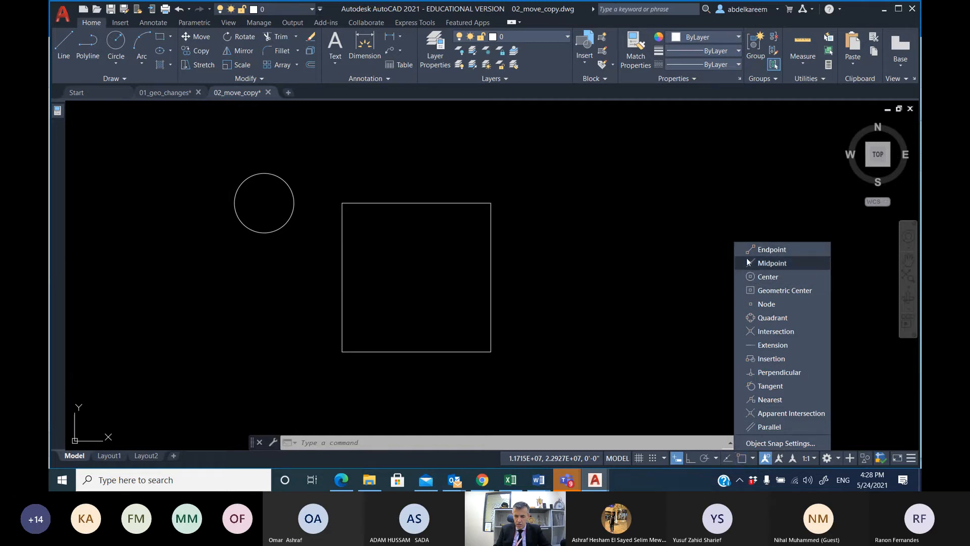
Switch the Endpoint, Midpoint and Center object snaps back on.
{"action": "left_click", "coordinate": [743, 251]}
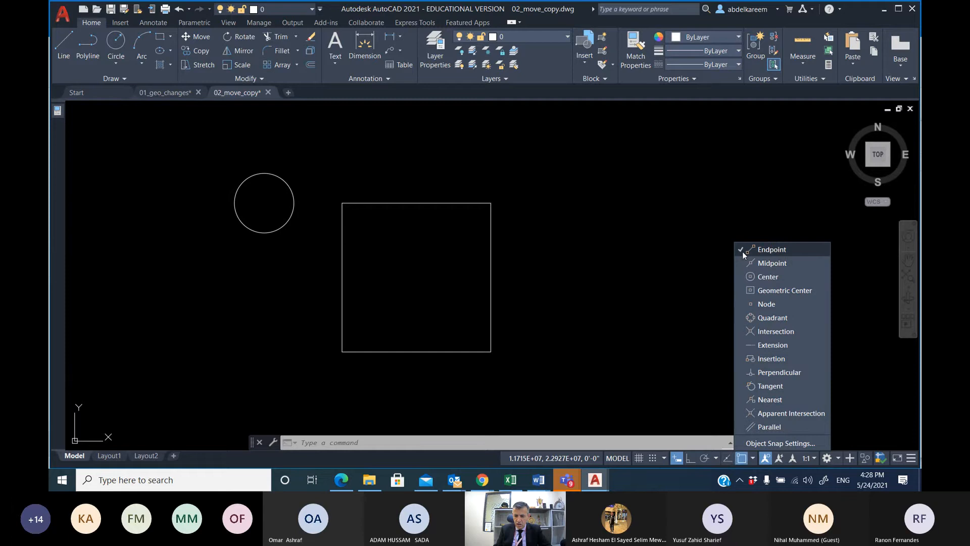
{"action": "left_click", "coordinate": [748, 278]}
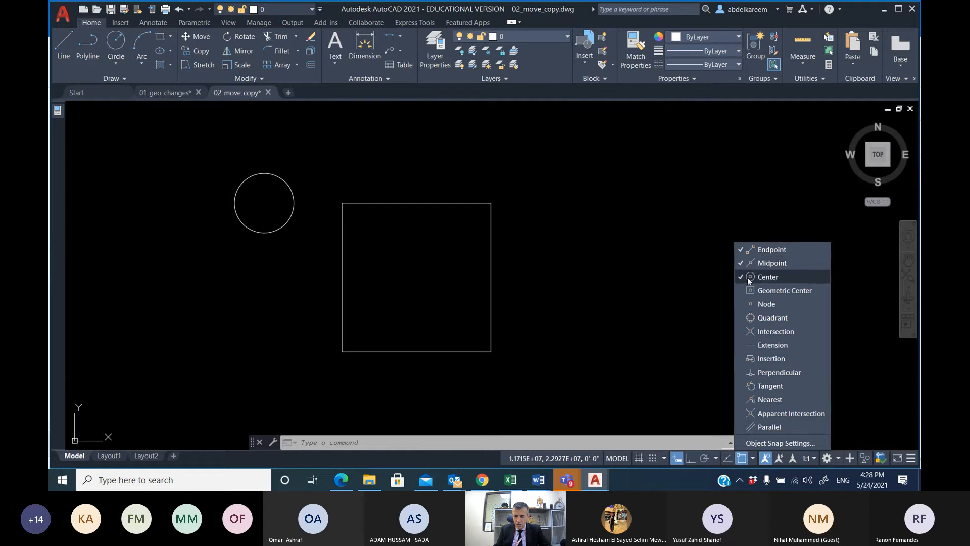
{"action": "left_click", "coordinate": [684, 302]}
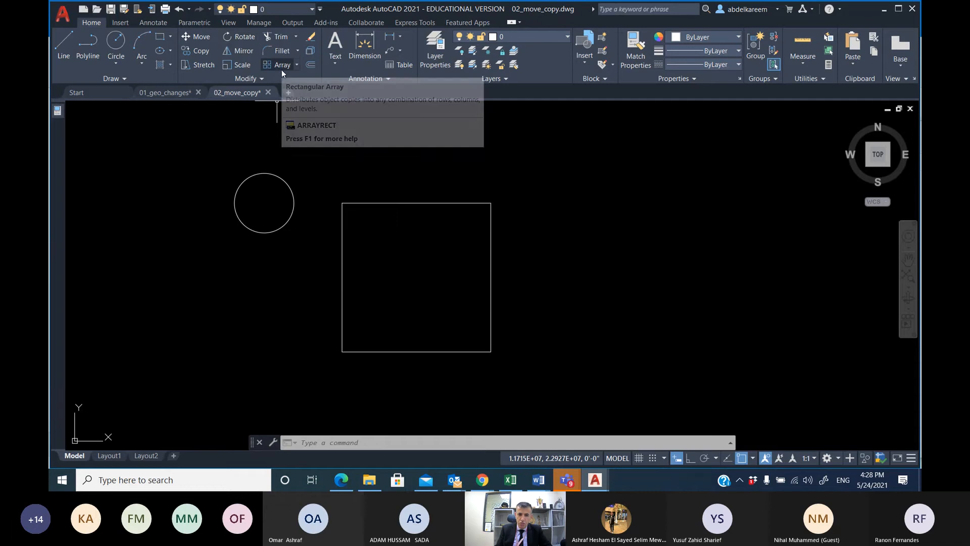
Close the Command Line window during a Move command, then cancel the command and display the window again.
{"action": "left_click", "coordinate": [195, 38]}
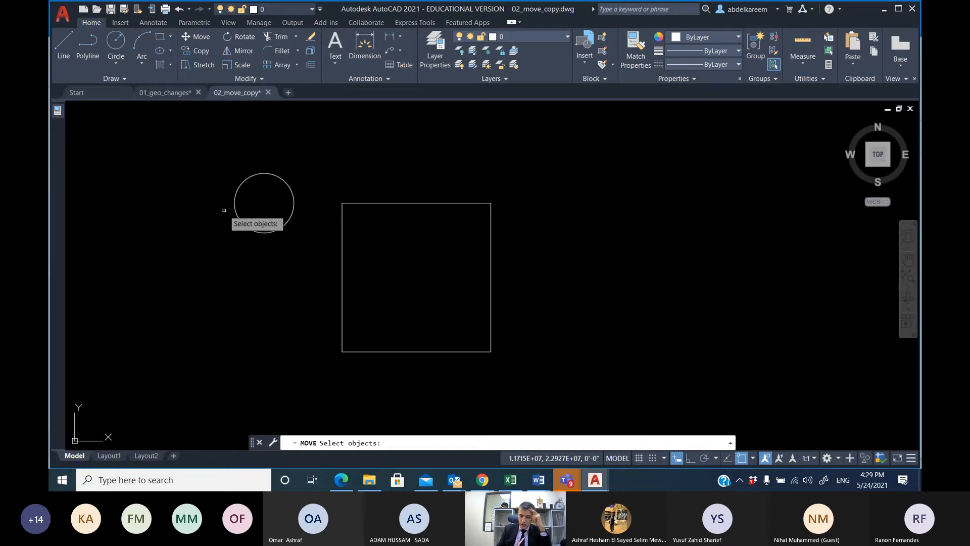
{"action": "left_click", "coordinate": [675, 458]}
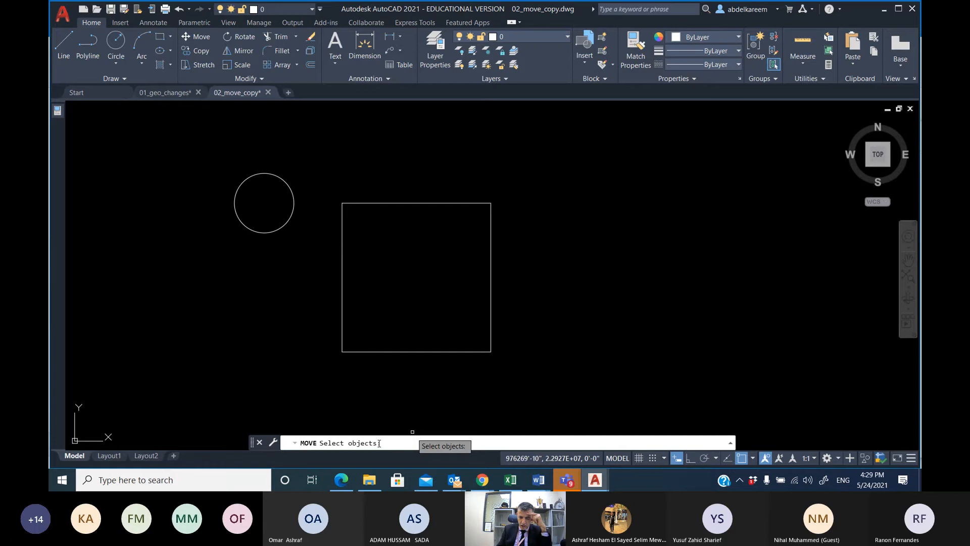
{"action": "left_click", "coordinate": [261, 444]}
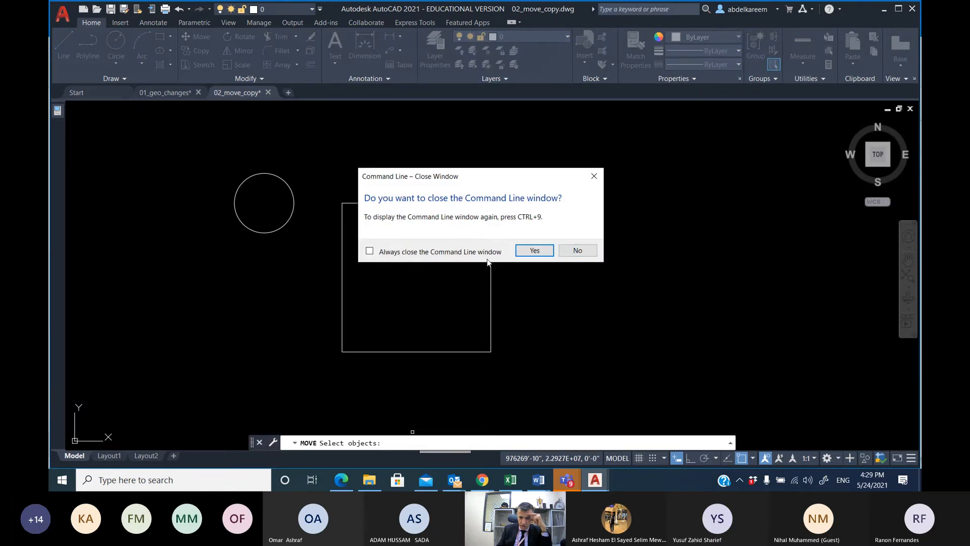
{"action": "left_click", "coordinate": [536, 252]}
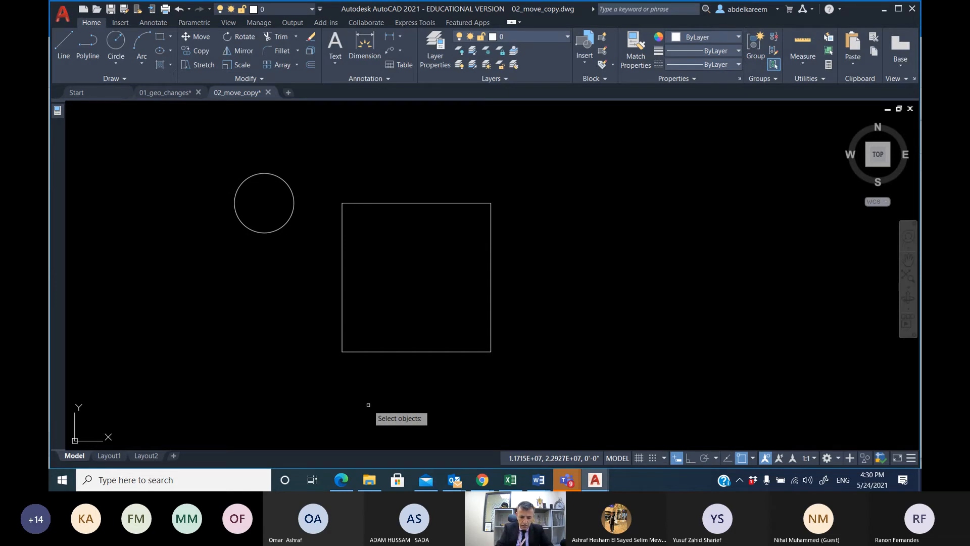
{"action": "key", "text": "Escape"}
{"action": "key", "text": "ctrl+9"}
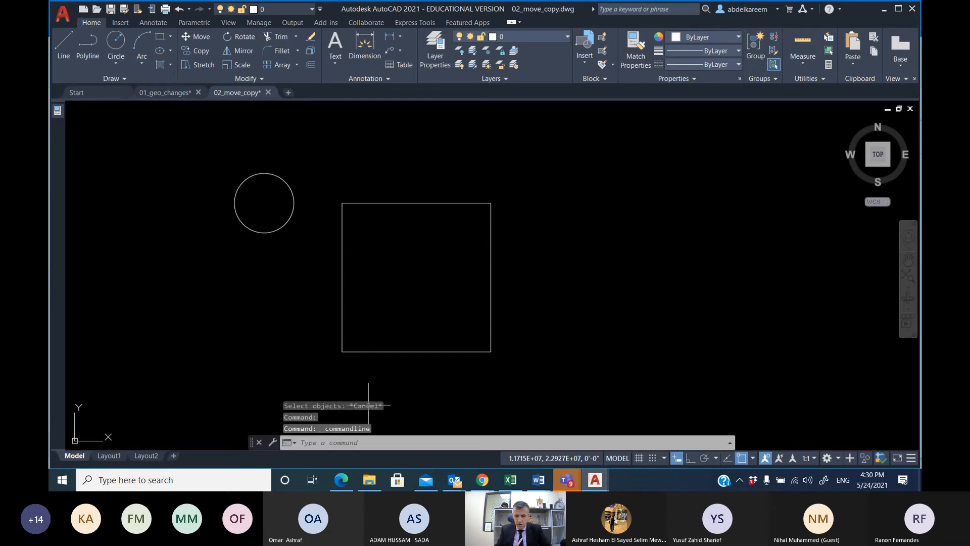
Move the circle 10 inches horizontally to the right with Ortho on, and undo the move.
{"action": "left_click", "coordinate": [314, 445]}
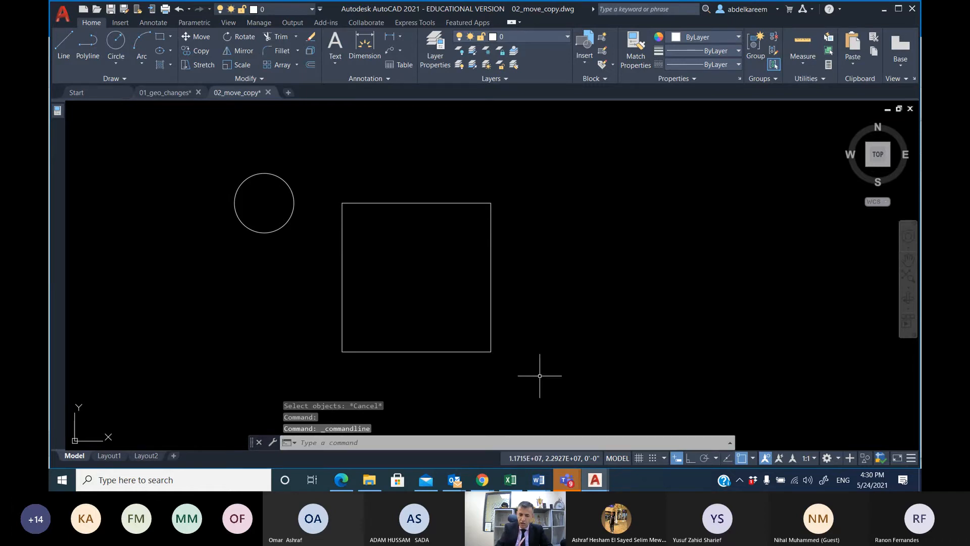
{"action": "type", "text": "MOVE"}
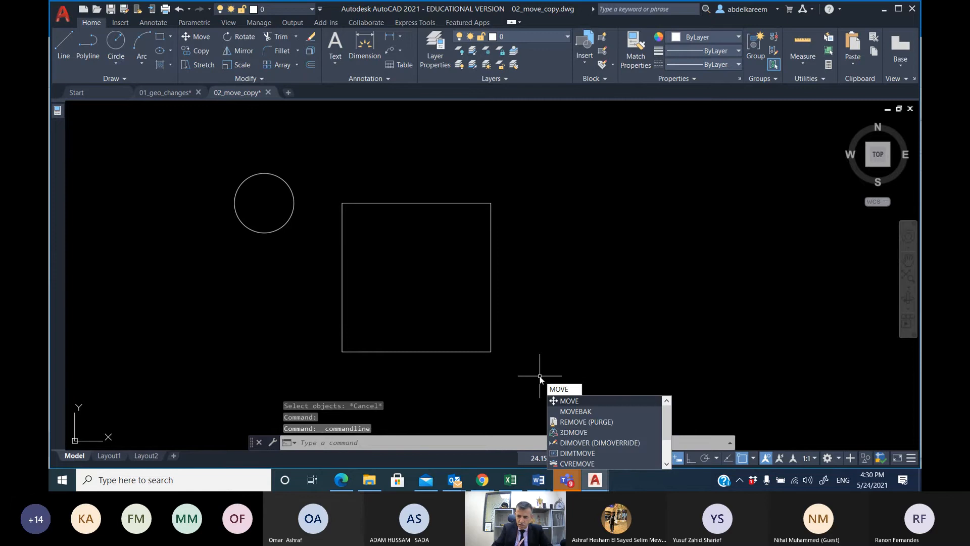
{"action": "key", "text": "Return"}
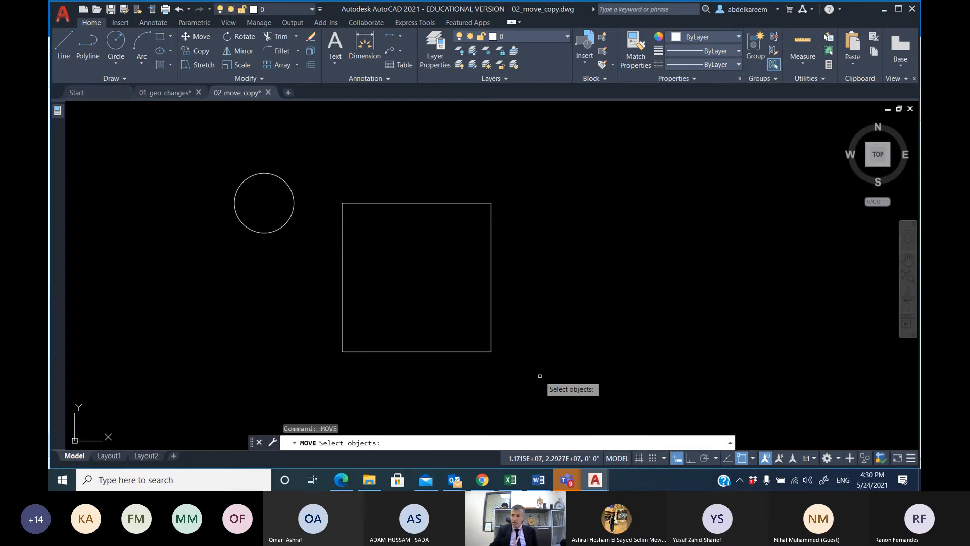
{"action": "left_click", "coordinate": [271, 232]}
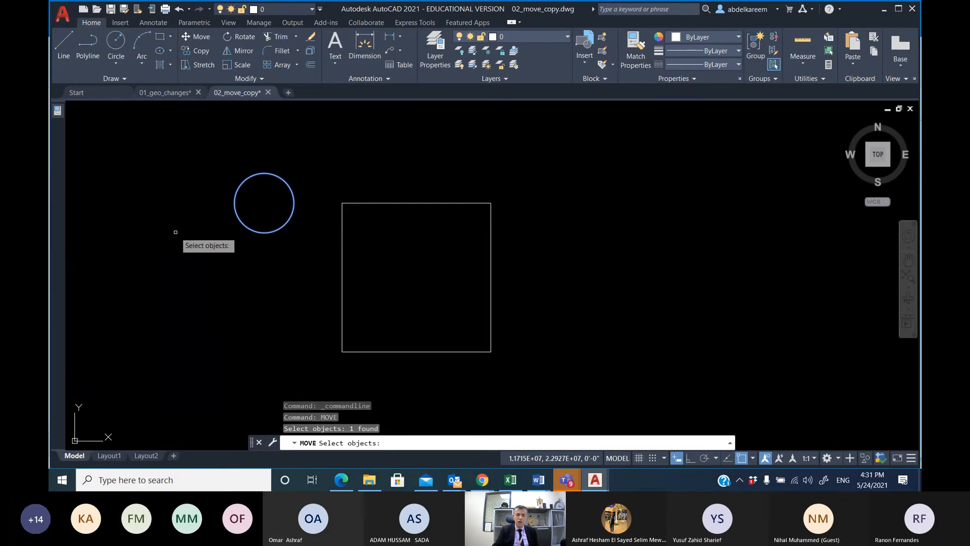
{"action": "key", "text": "Return"}
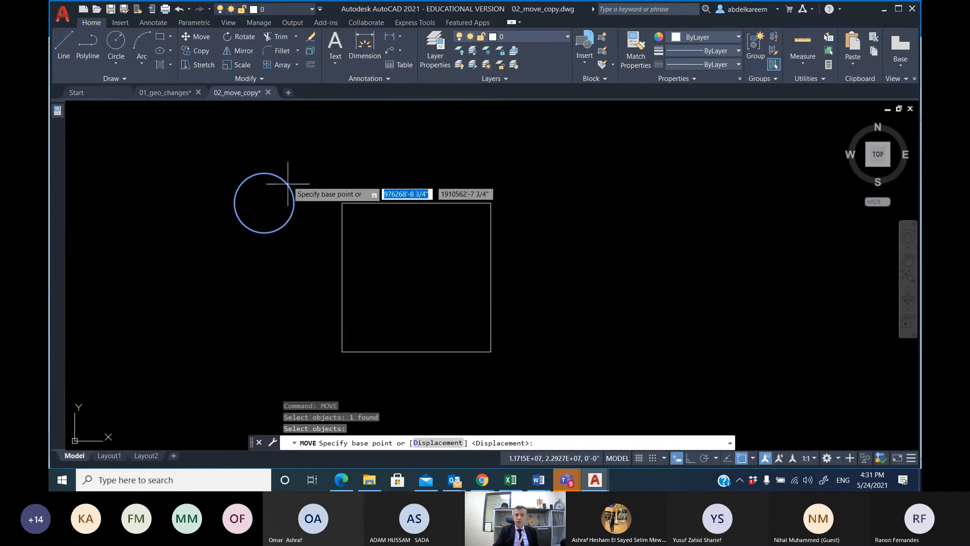
{"action": "left_click", "coordinate": [251, 184]}
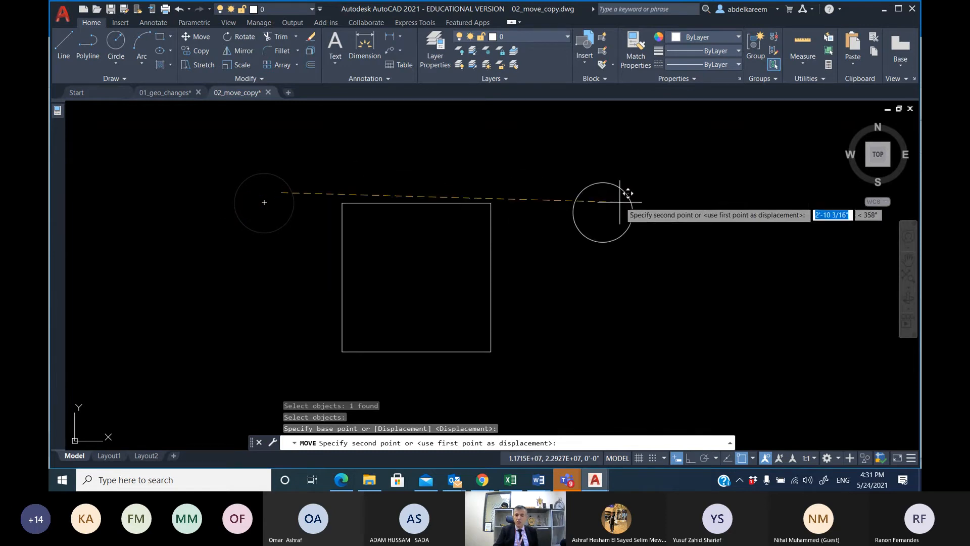
{"action": "left_click", "coordinate": [690, 458]}
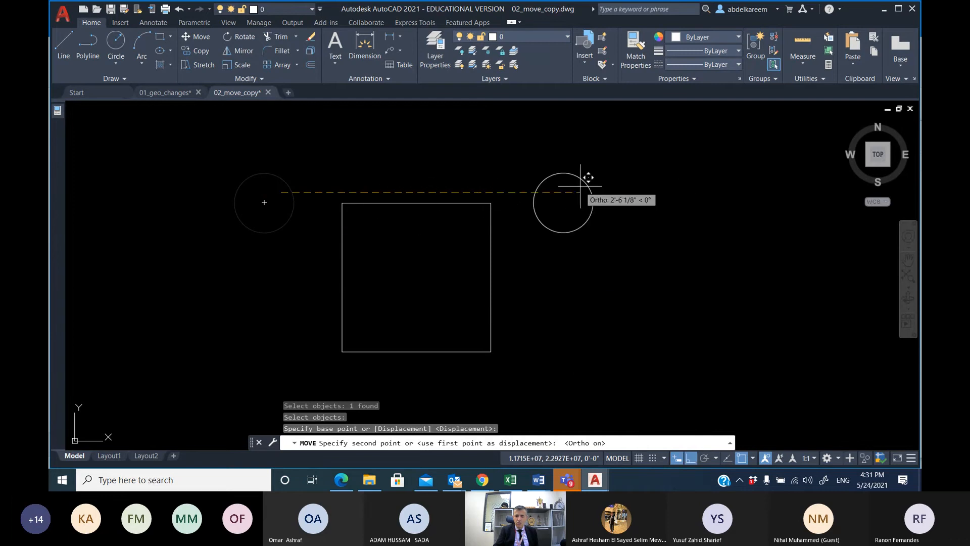
{"action": "type", "text": "10"}
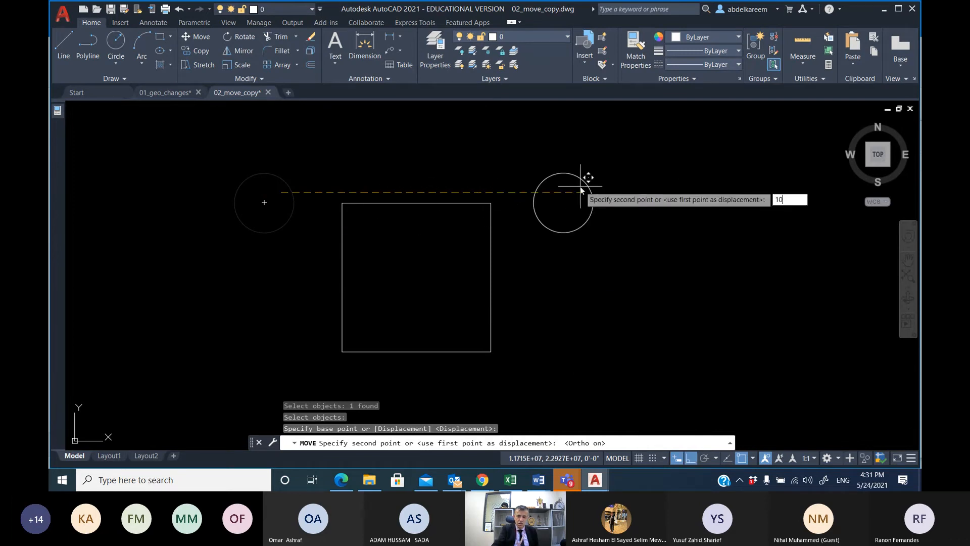
{"action": "key", "text": "Return"}
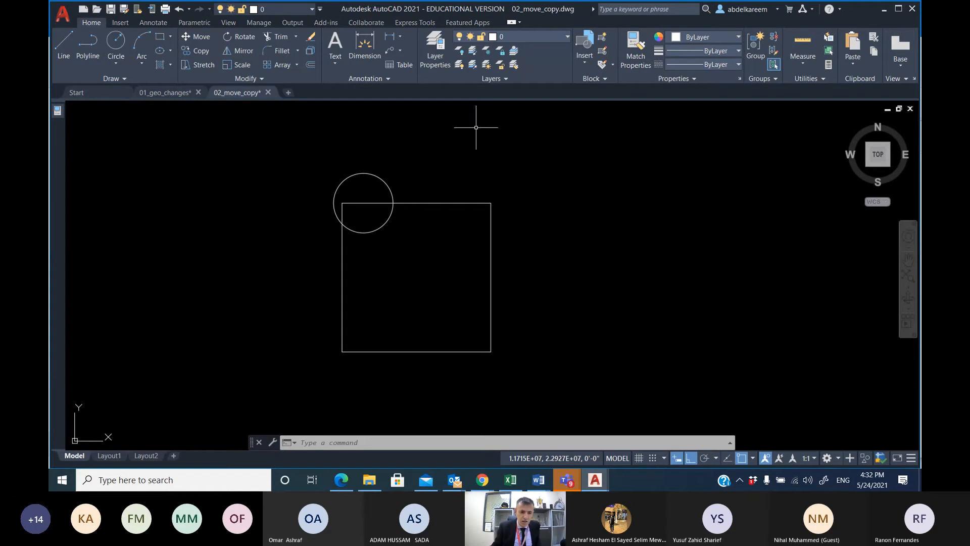
{"action": "left_click", "coordinate": [180, 10]}
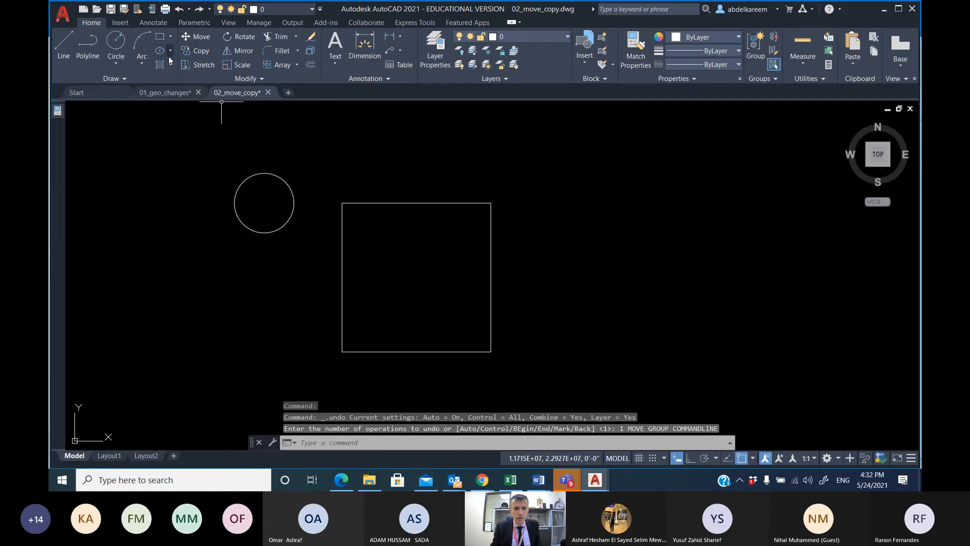
Move the circle by its center onto the square's upper-left corner.
{"action": "left_click", "coordinate": [197, 36]}
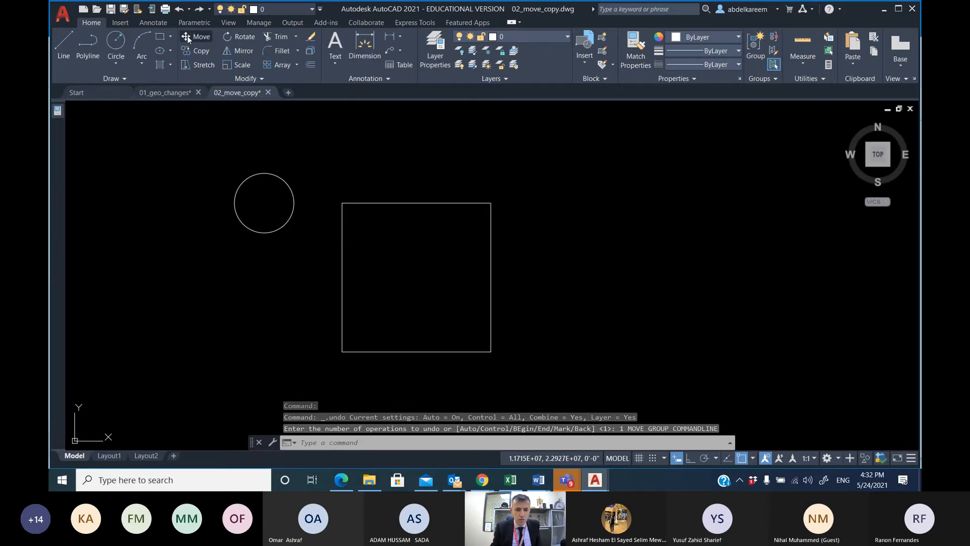
{"action": "left_click", "coordinate": [243, 180]}
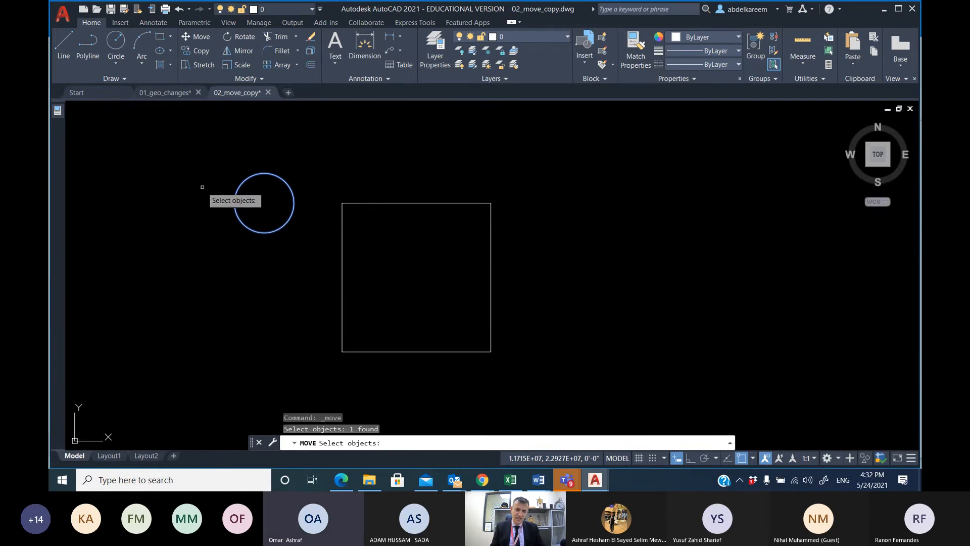
{"action": "key", "text": "Return"}
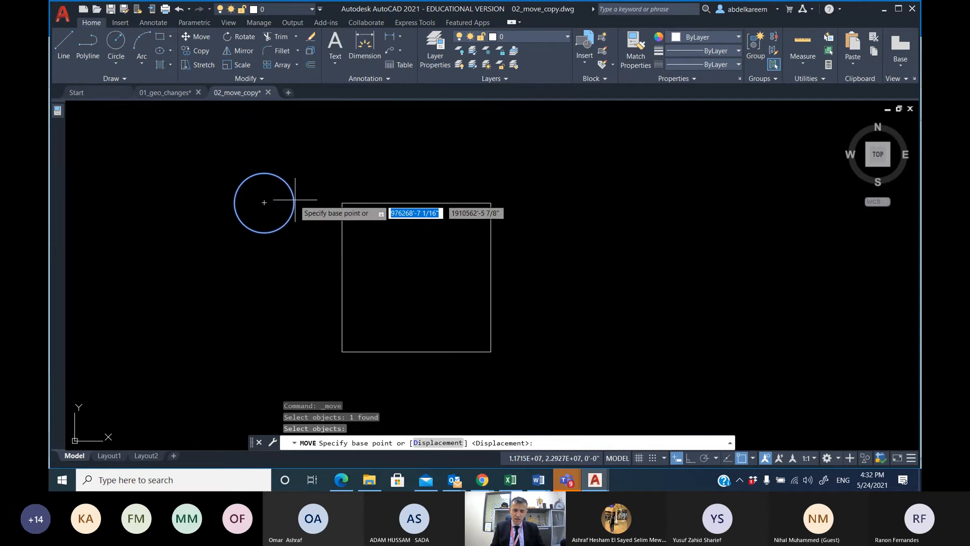
{"action": "left_click", "coordinate": [264, 203]}
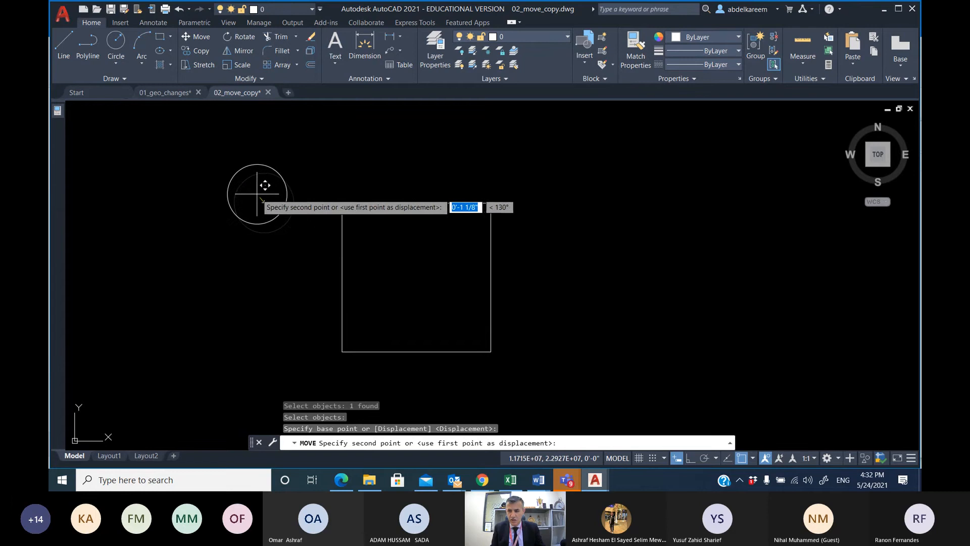
{"action": "scroll", "coordinate": [319, 202], "scroll_direction": "up", "scroll_amount": 5}
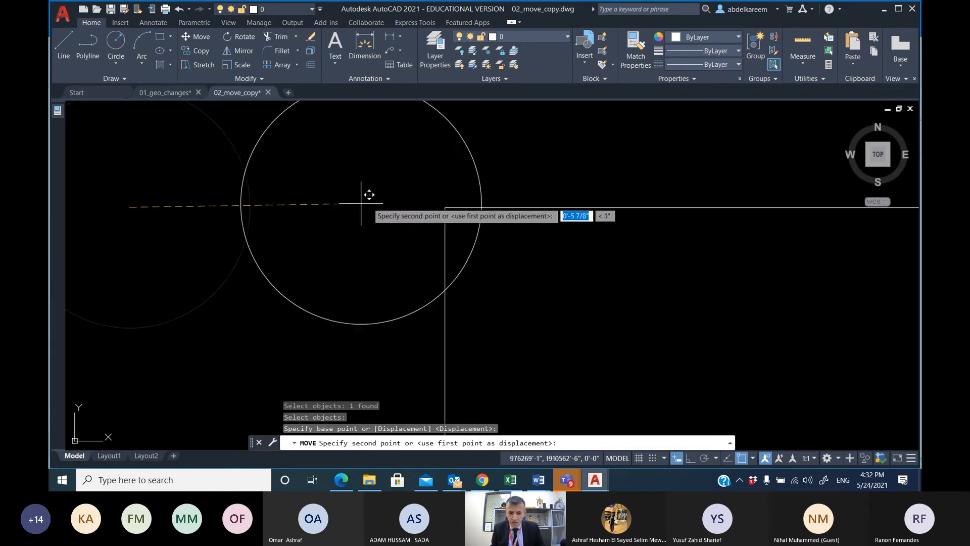
{"action": "left_click", "coordinate": [445, 207]}
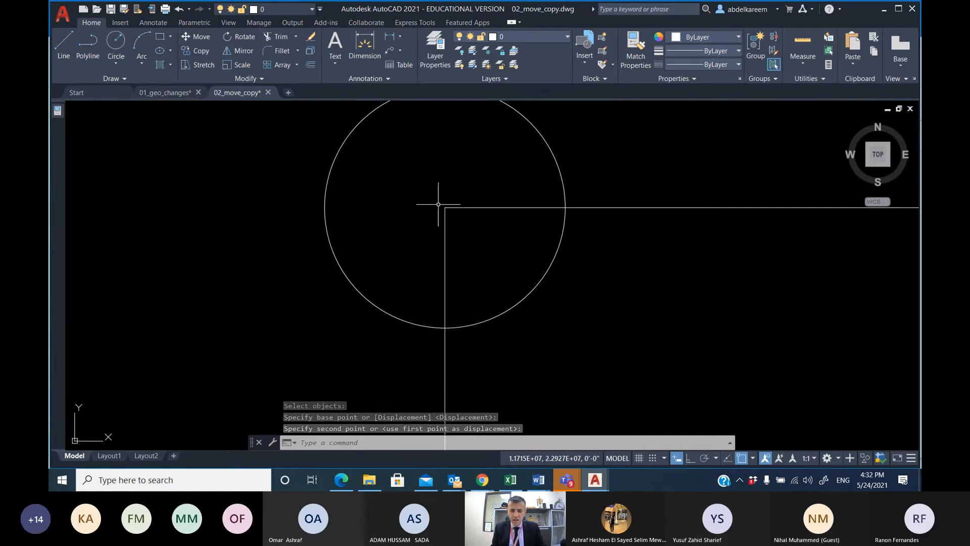
{"action": "scroll", "coordinate": [304, 187], "scroll_direction": "down", "scroll_amount": 6}
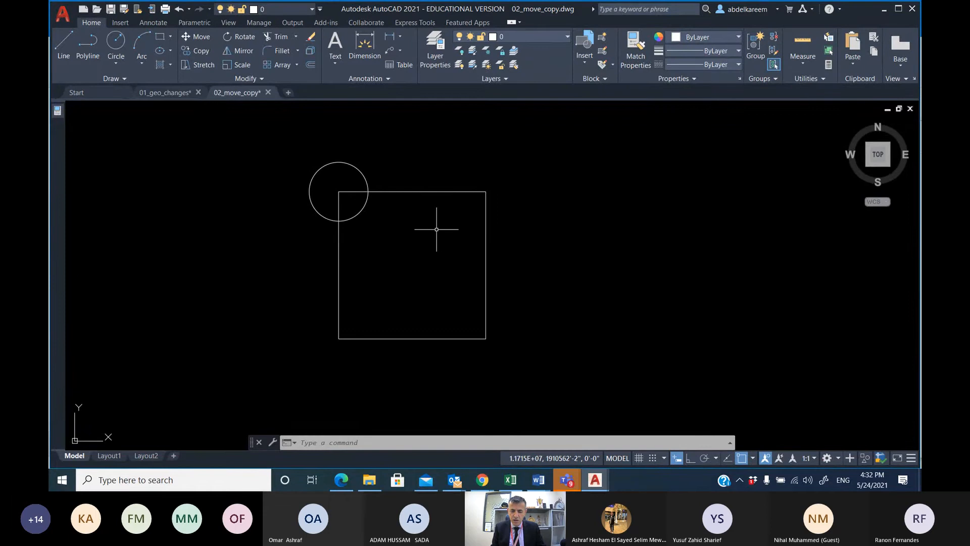
Copy the circle from its center to the square's other three corners, and undo both the copies and the preceding move.
{"action": "left_click", "coordinate": [203, 51]}
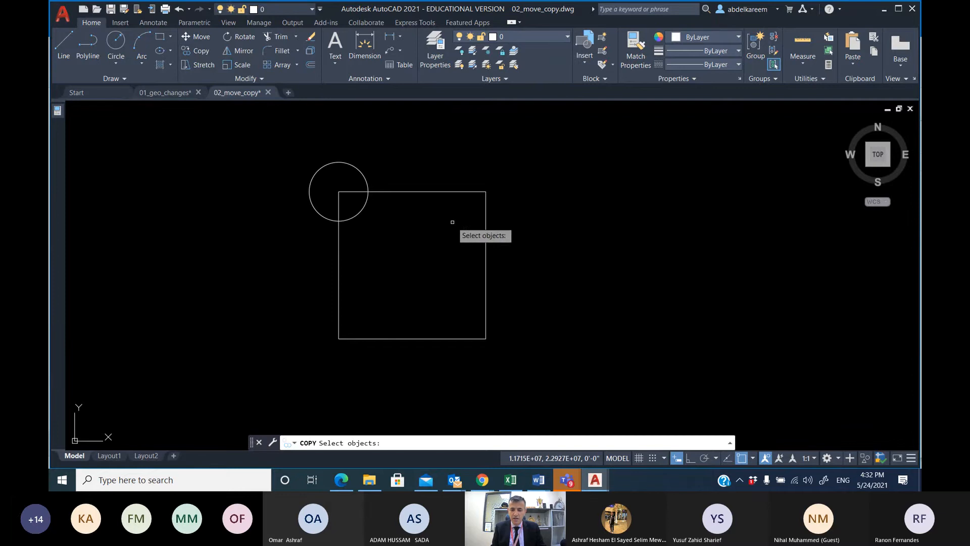
{"action": "left_click", "coordinate": [365, 206]}
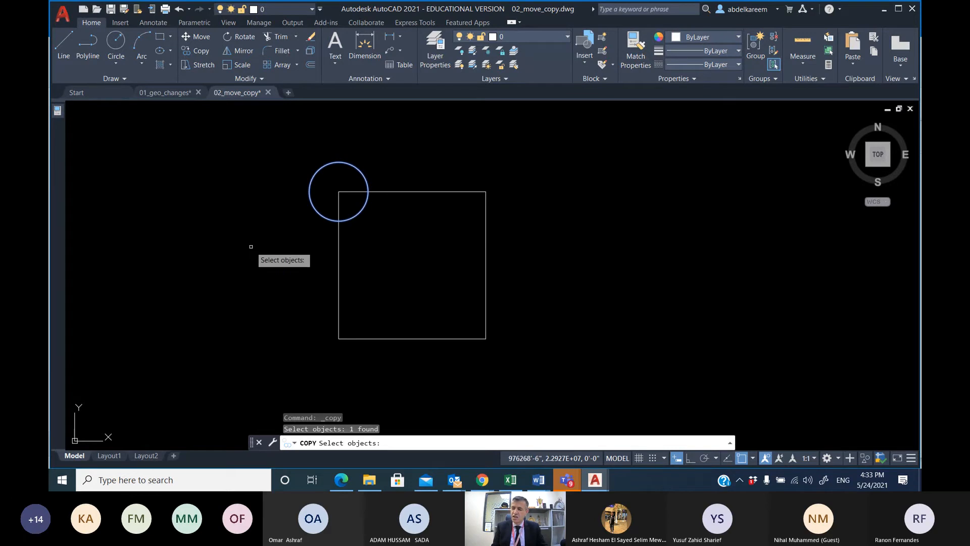
{"action": "key", "text": "Return"}
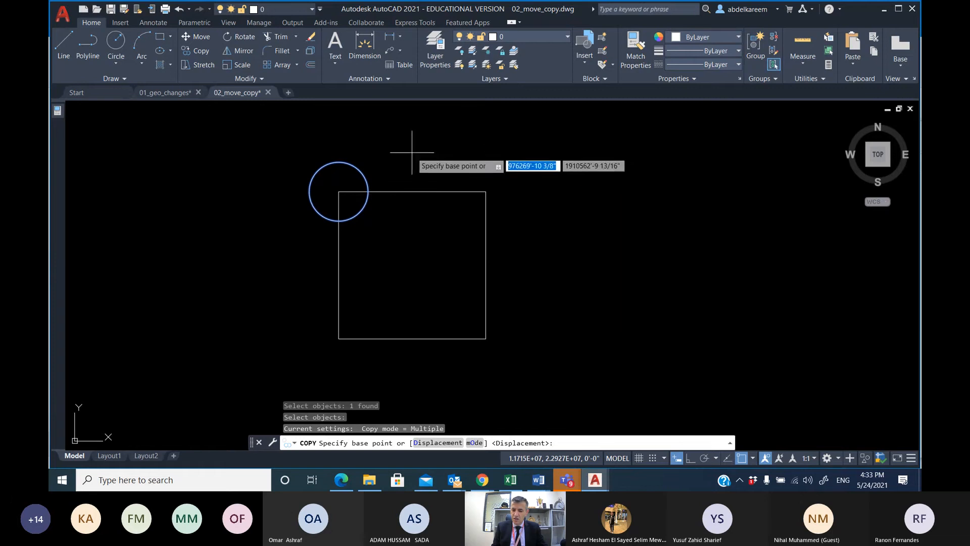
{"action": "left_click", "coordinate": [347, 168]}
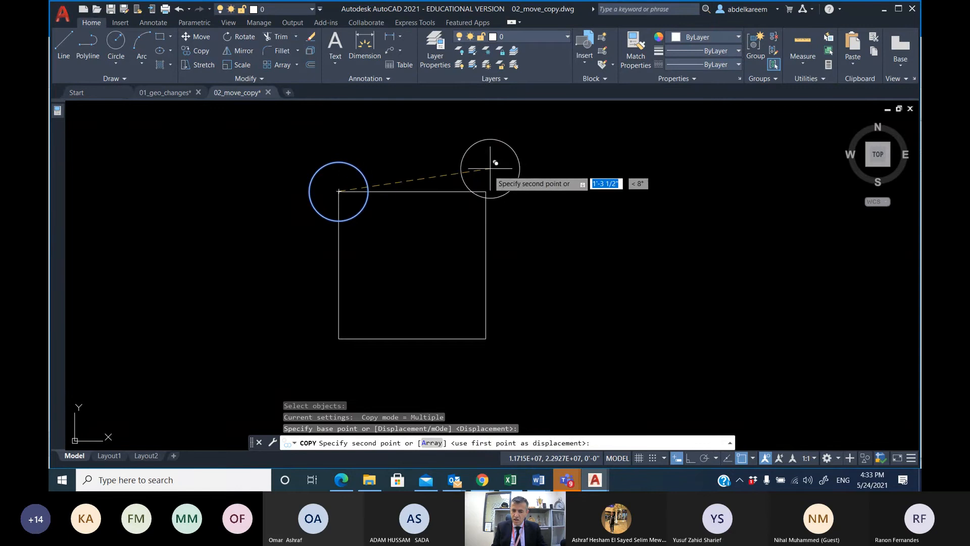
{"action": "left_click", "coordinate": [486, 191]}
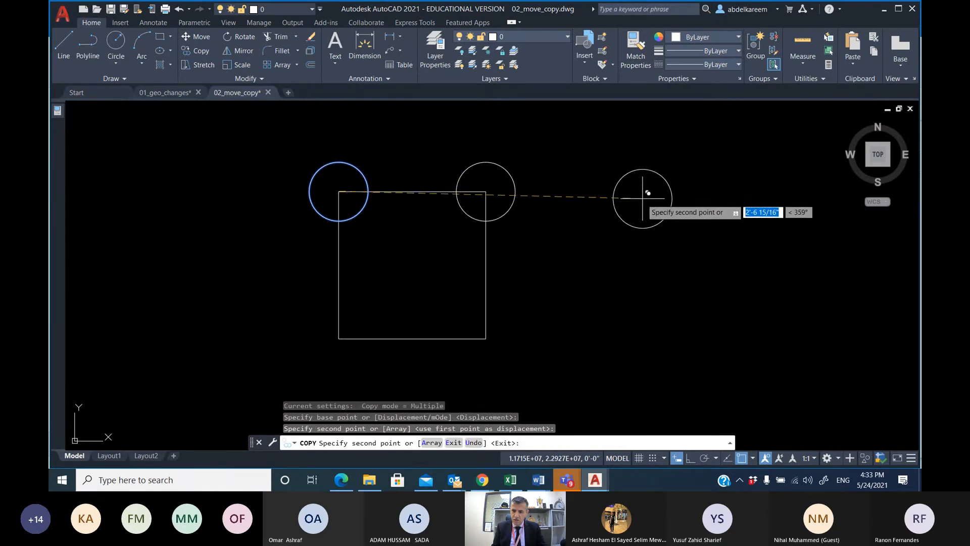
{"action": "left_click", "coordinate": [486, 337]}
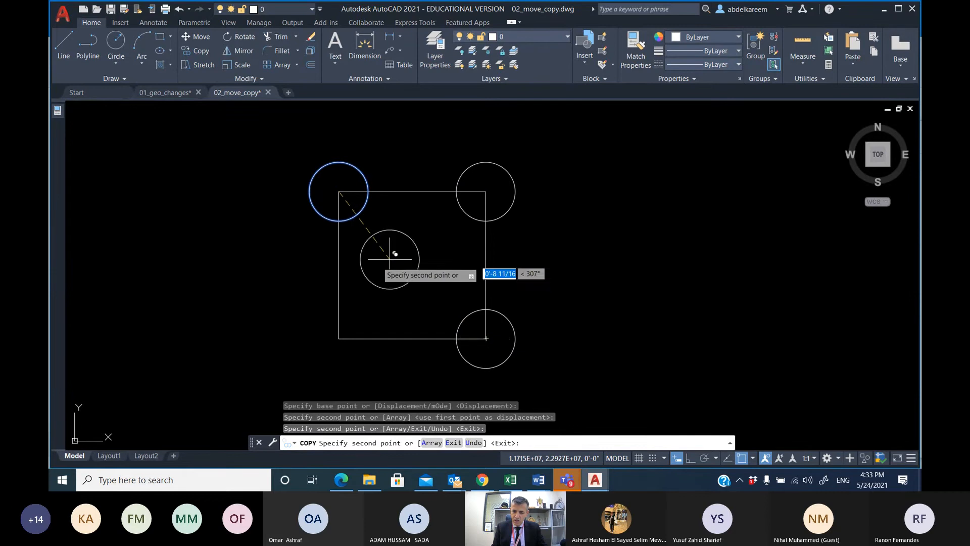
{"action": "left_click", "coordinate": [339, 337]}
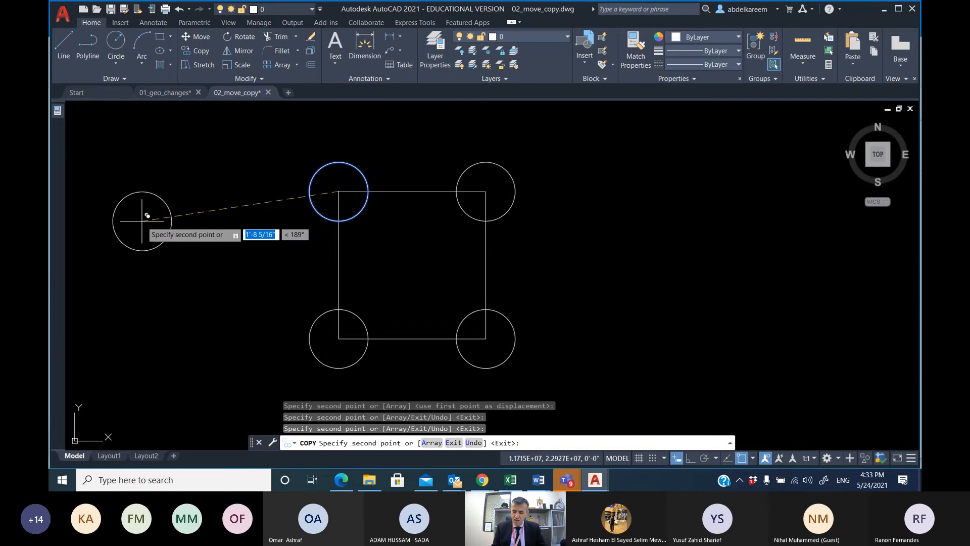
{"action": "right_click", "coordinate": [142, 221]}
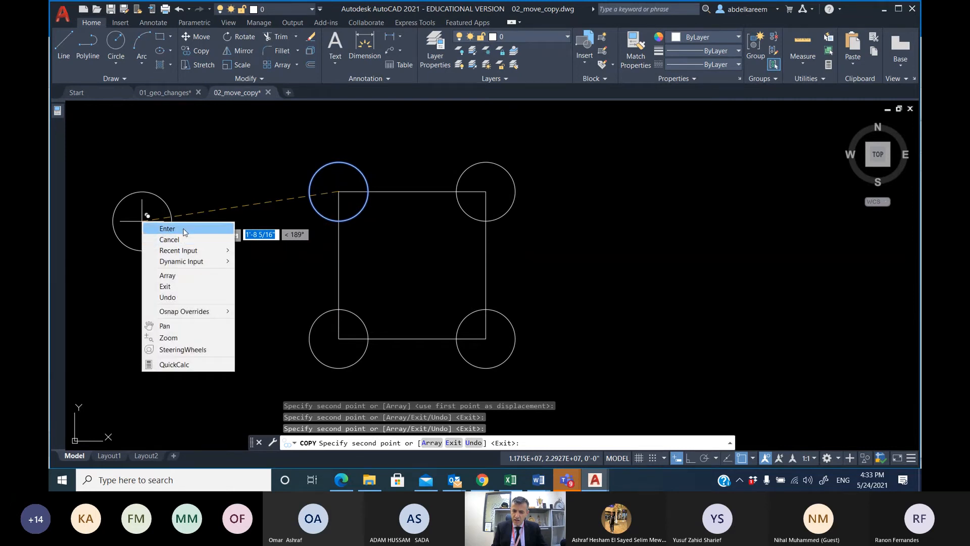
{"action": "left_click", "coordinate": [167, 225]}
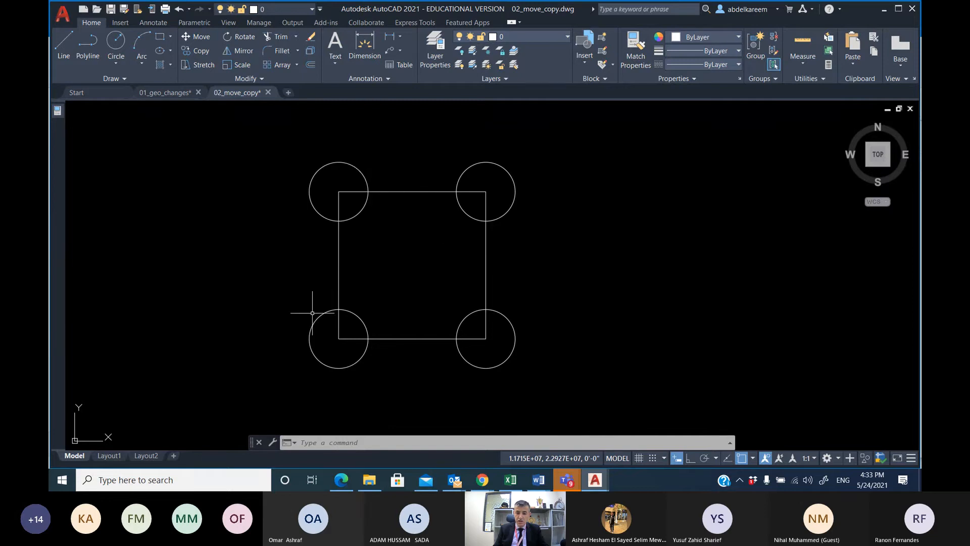
{"action": "left_click", "coordinate": [180, 10]}
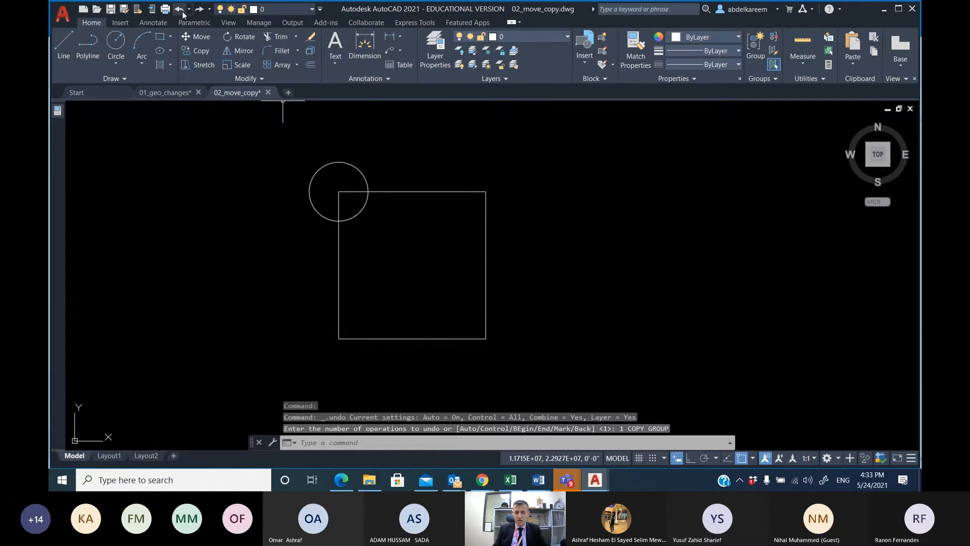
{"action": "left_click", "coordinate": [181, 11]}
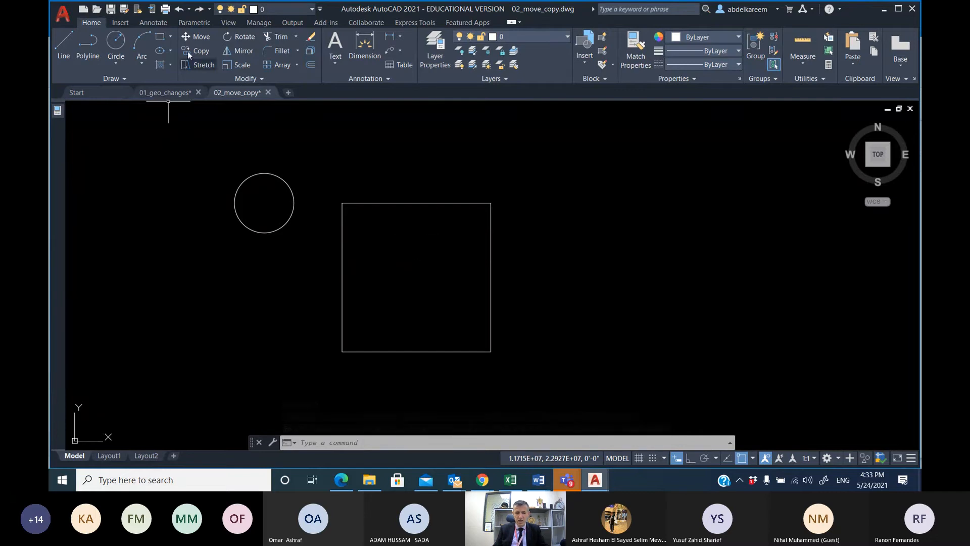
Move the circle again, from its center to the endpoint at the square's upper-left corner.
{"action": "left_click", "coordinate": [194, 37]}
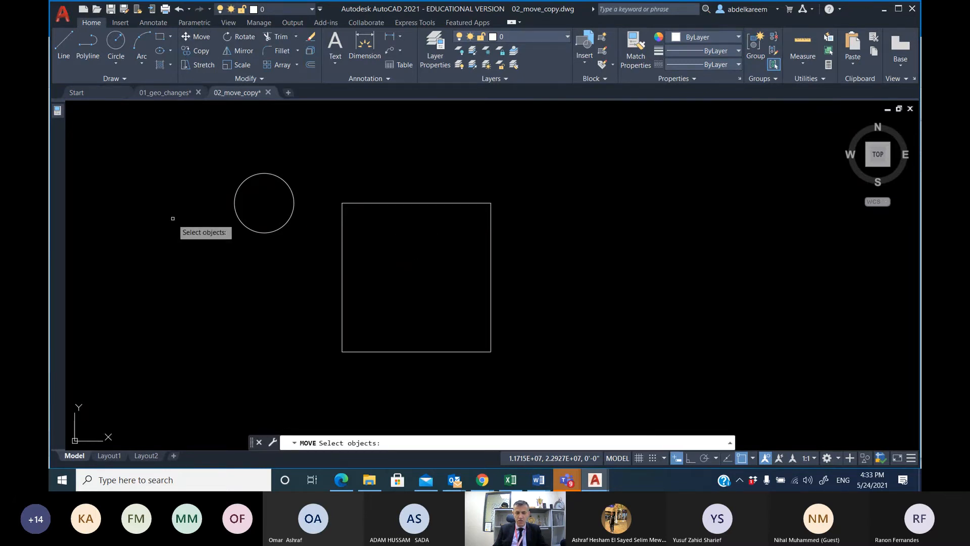
{"action": "left_click", "coordinate": [267, 232]}
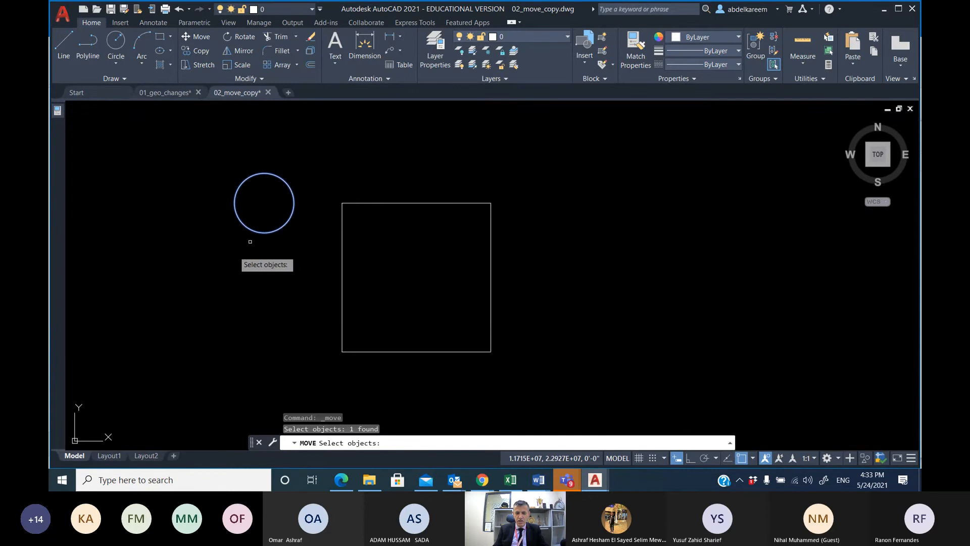
{"action": "key", "text": "Return"}
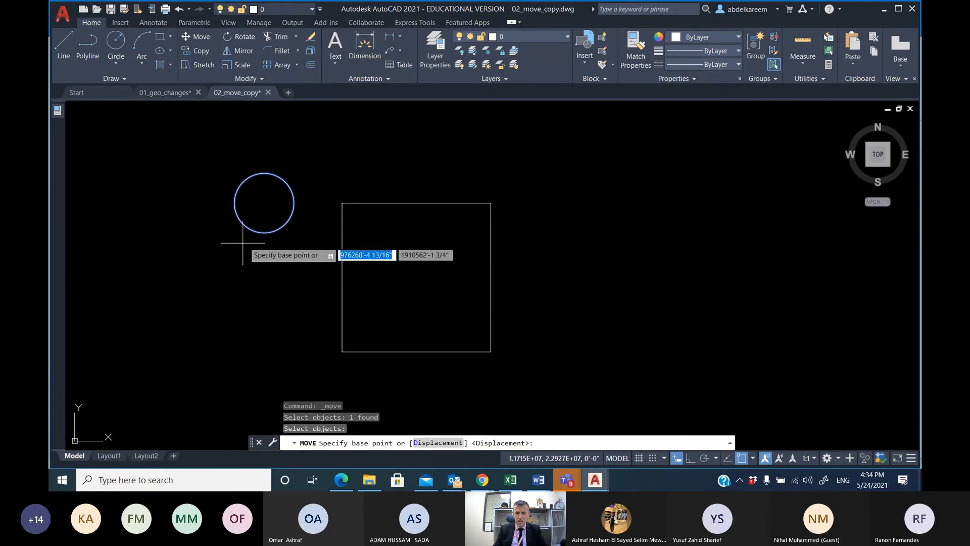
{"action": "left_click", "coordinate": [279, 187]}
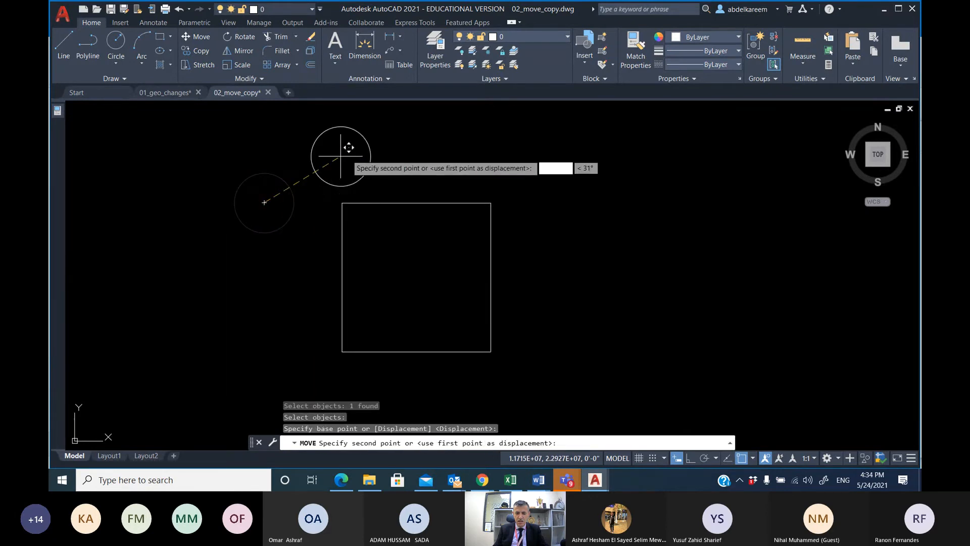
{"action": "left_click", "coordinate": [343, 203]}
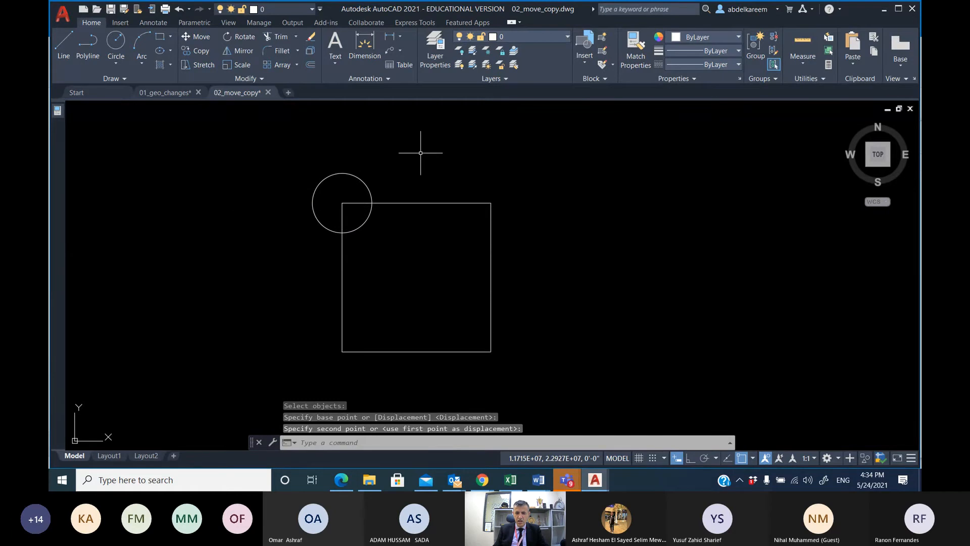
Copy the circle from its center to the square's other three corners and to the midpoints of its left and right sides.
{"action": "left_click", "coordinate": [201, 51]}
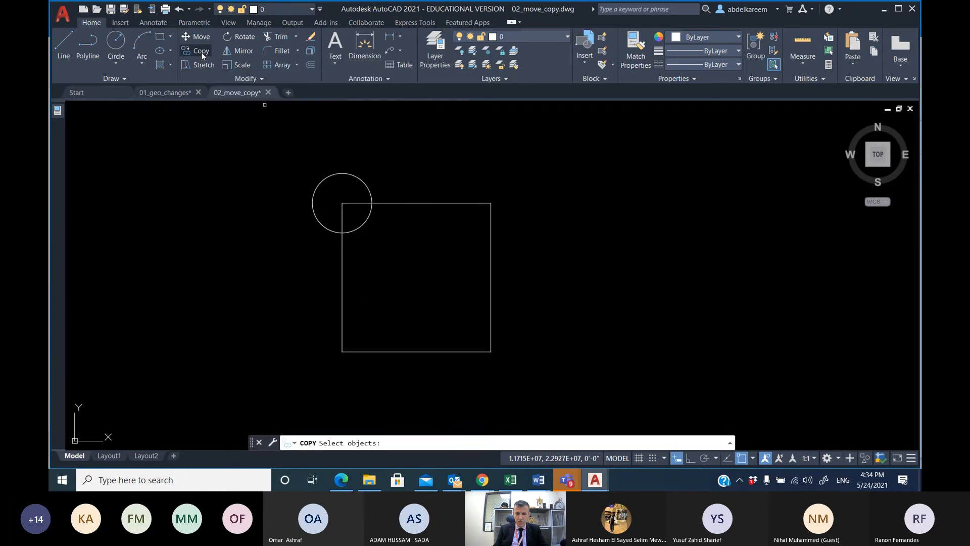
{"action": "left_click", "coordinate": [320, 227]}
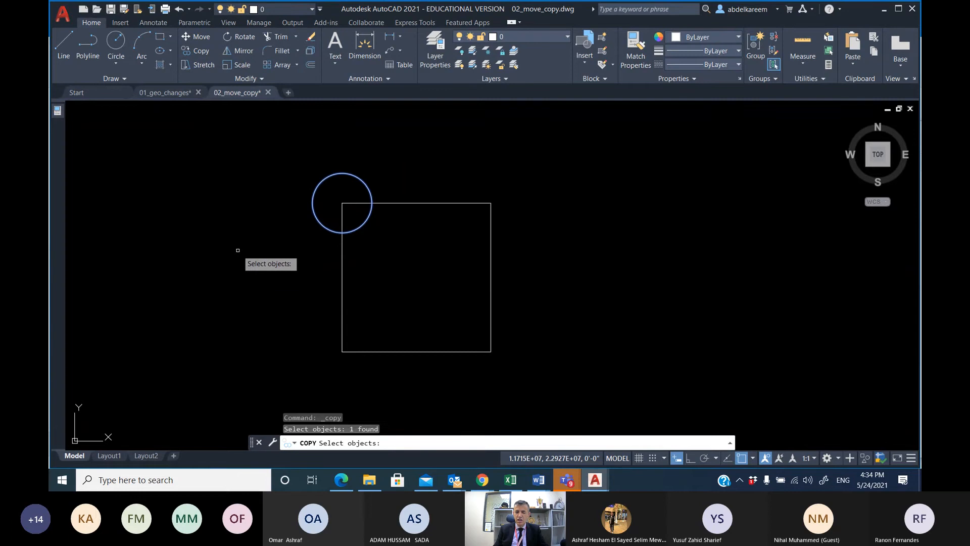
{"action": "key", "text": "Return"}
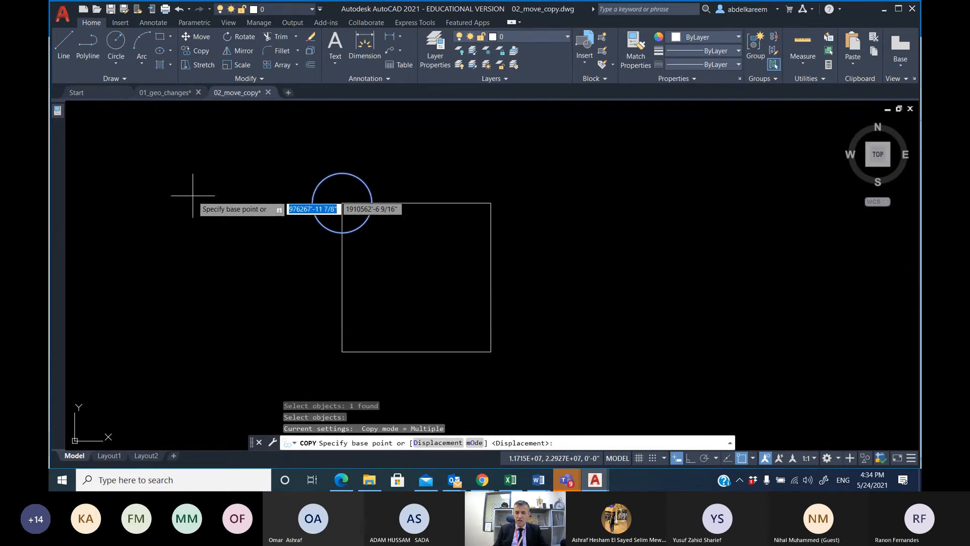
{"action": "left_click", "coordinate": [357, 179]}
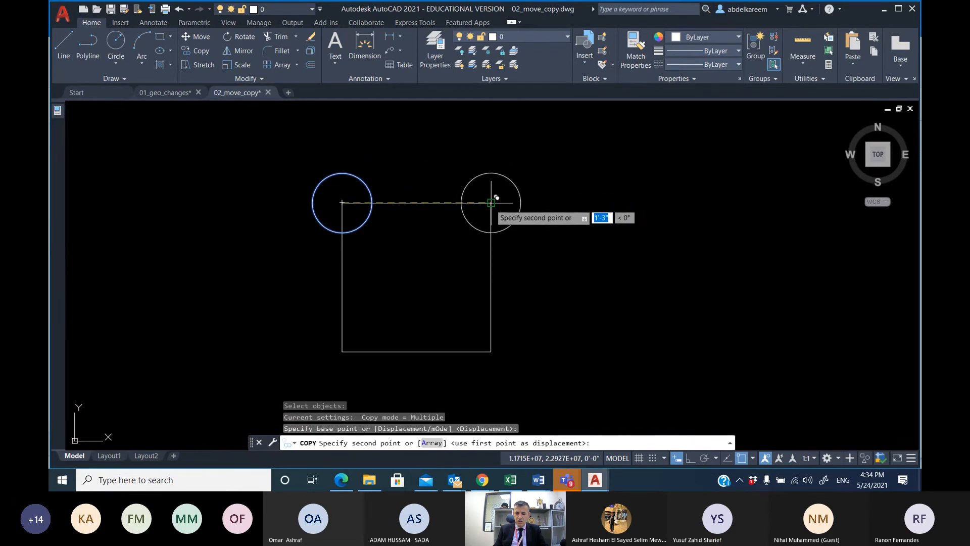
{"action": "left_click", "coordinate": [490, 203]}
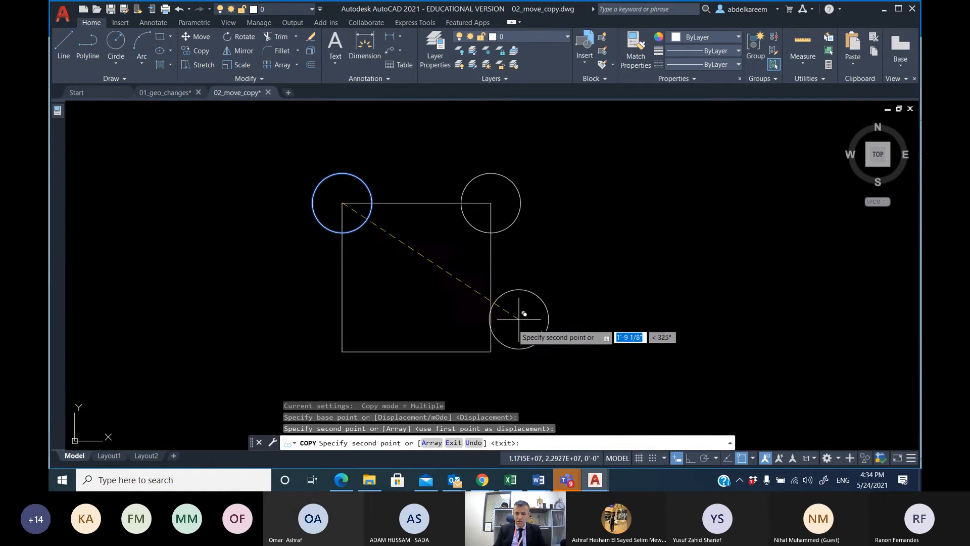
{"action": "left_click", "coordinate": [490, 352]}
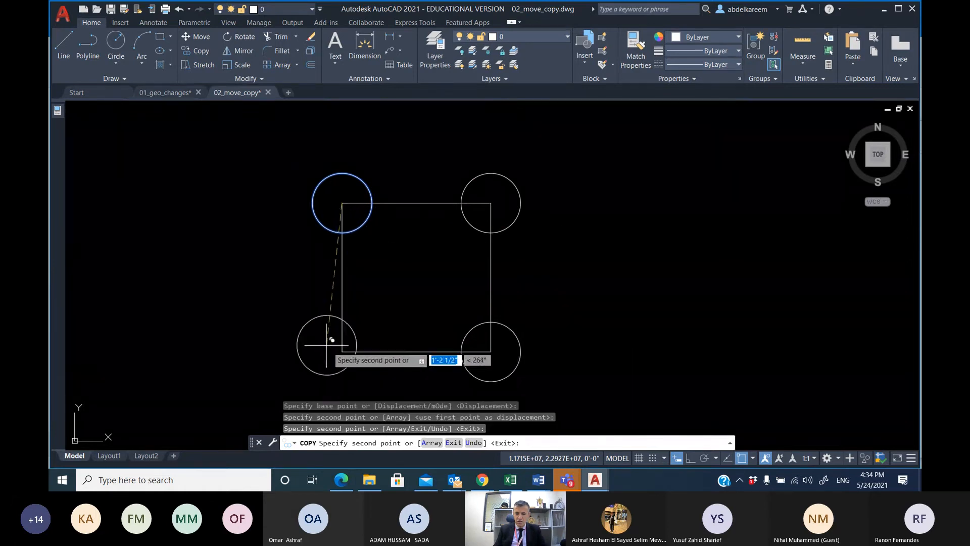
{"action": "left_click", "coordinate": [343, 352]}
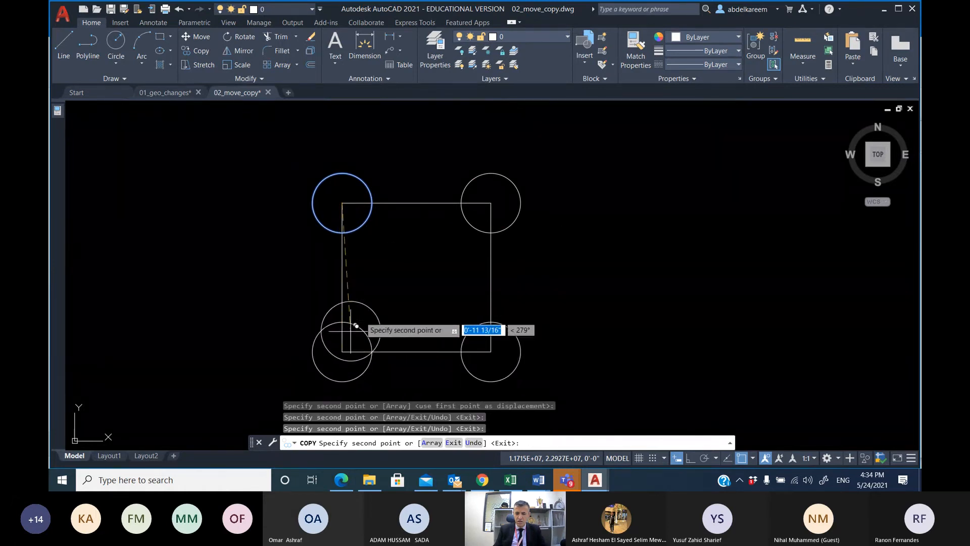
{"action": "left_click", "coordinate": [342, 277]}
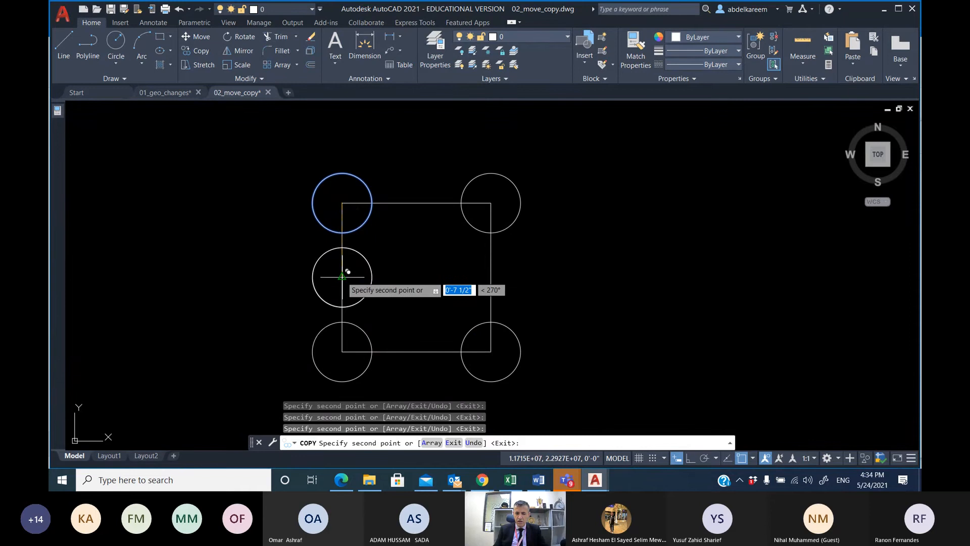
{"action": "left_click", "coordinate": [490, 277]}
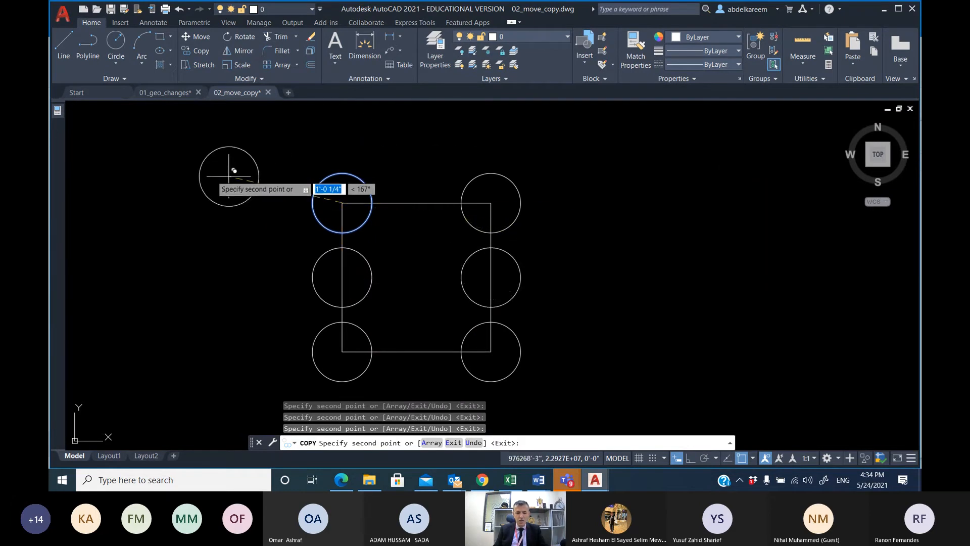
Place five more copies of the circle freely in the empty area left of the square, and end the copying.
{"action": "left_click", "coordinate": [209, 175]}
{"action": "left_click", "coordinate": [145, 300]}
{"action": "left_click", "coordinate": [129, 206]}
{"action": "left_click", "coordinate": [191, 260]}
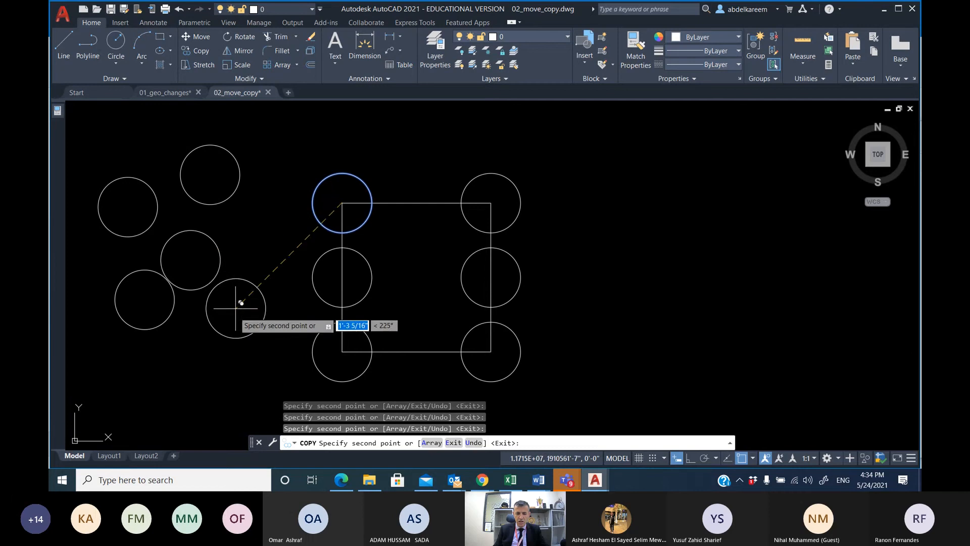
{"action": "left_click", "coordinate": [232, 327]}
{"action": "right_click", "coordinate": [259, 256]}
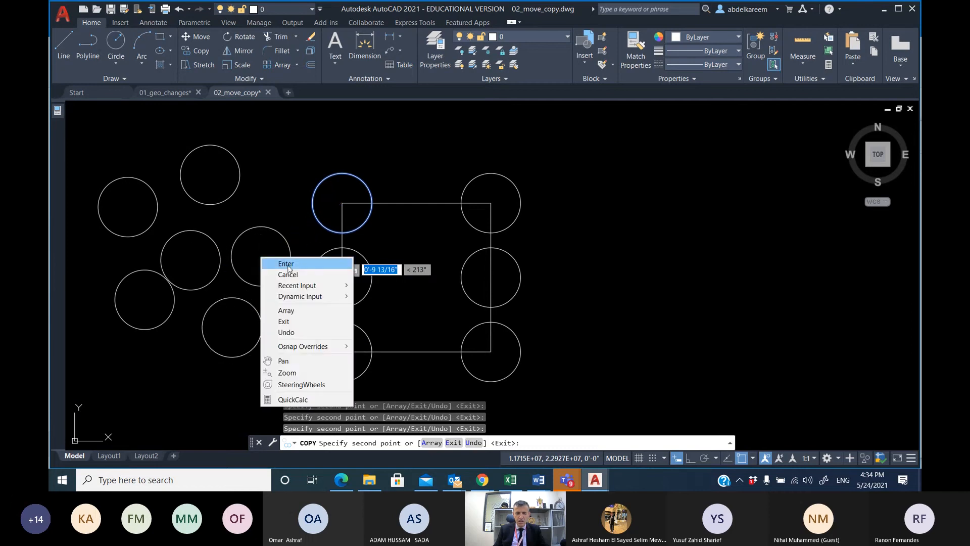
{"action": "left_click", "coordinate": [290, 265]}
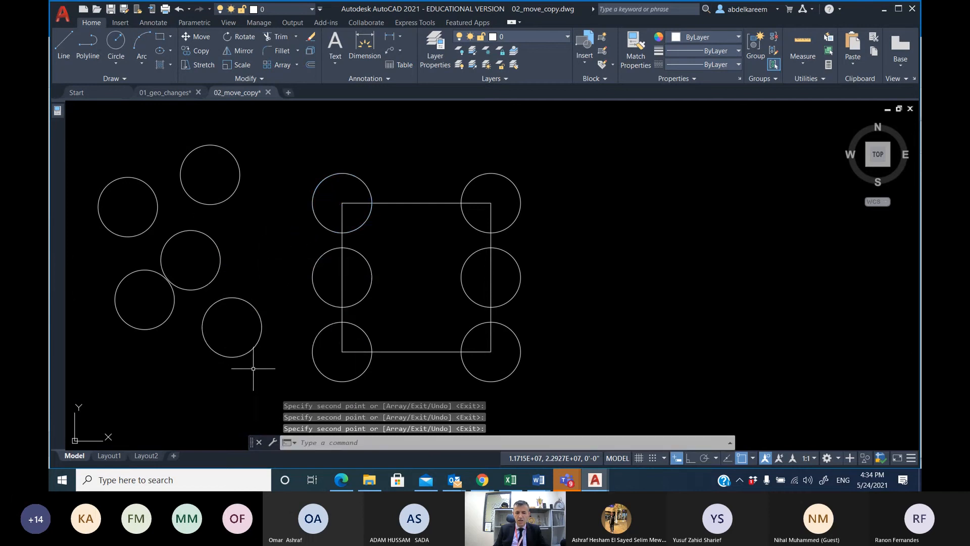
Erase the five loose circles left of the square.
{"action": "left_click", "coordinate": [282, 359]}
{"action": "left_click", "coordinate": [137, 155]}
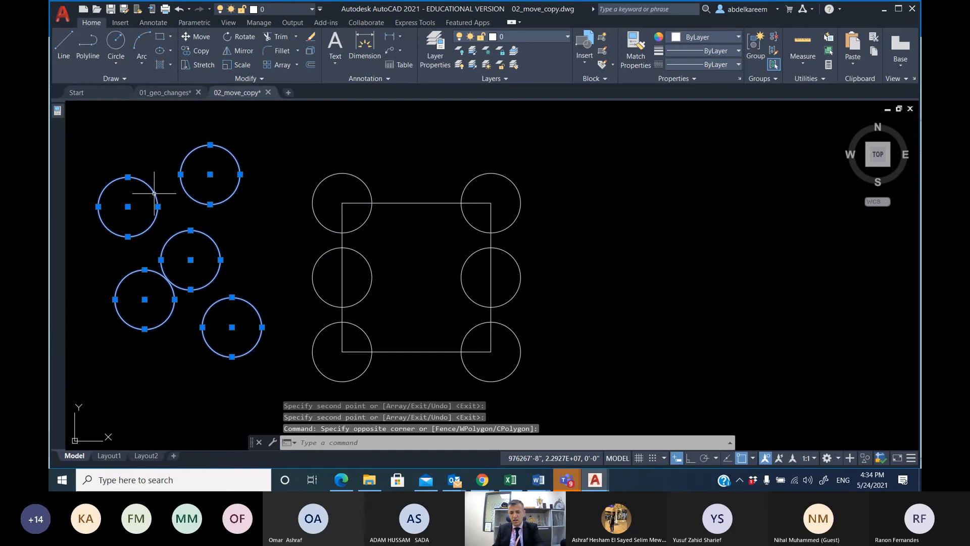
{"action": "key", "text": "Delete"}
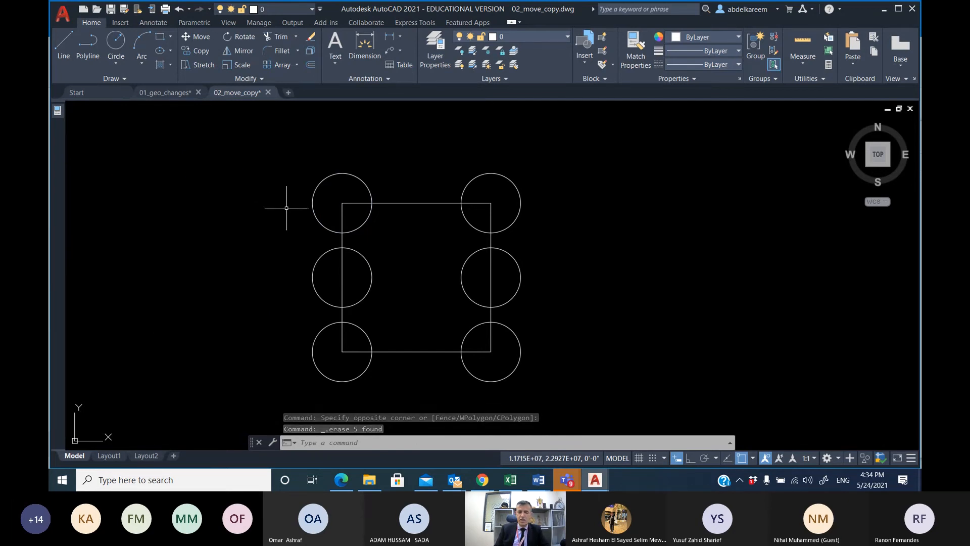
Undo the erase, all the circle copies and the circle's preceding move.
{"action": "left_click", "coordinate": [180, 11]}
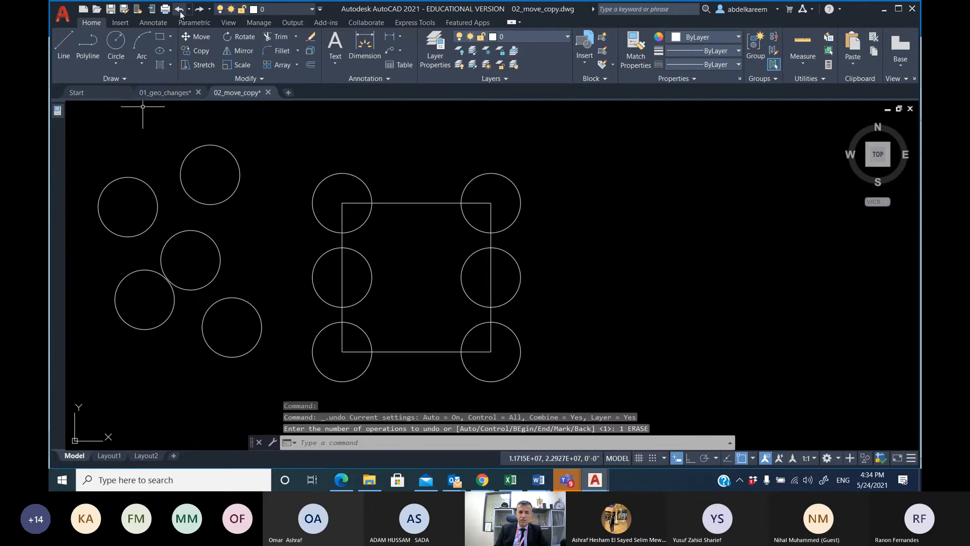
{"action": "left_click", "coordinate": [180, 11]}
{"action": "left_click", "coordinate": [180, 11]}
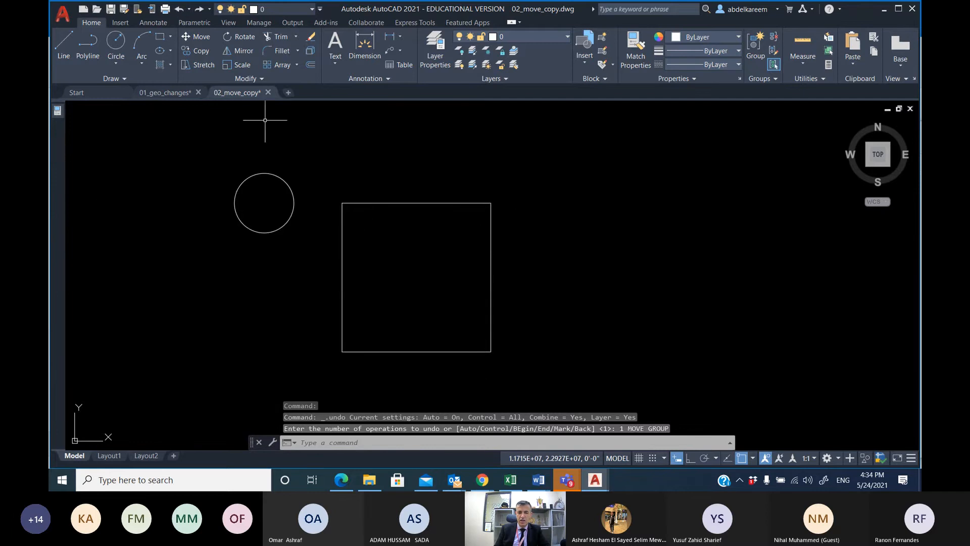
Copy the circle from its center to all four corners of the square, keeping the original beside it.
{"action": "left_click", "coordinate": [197, 51]}
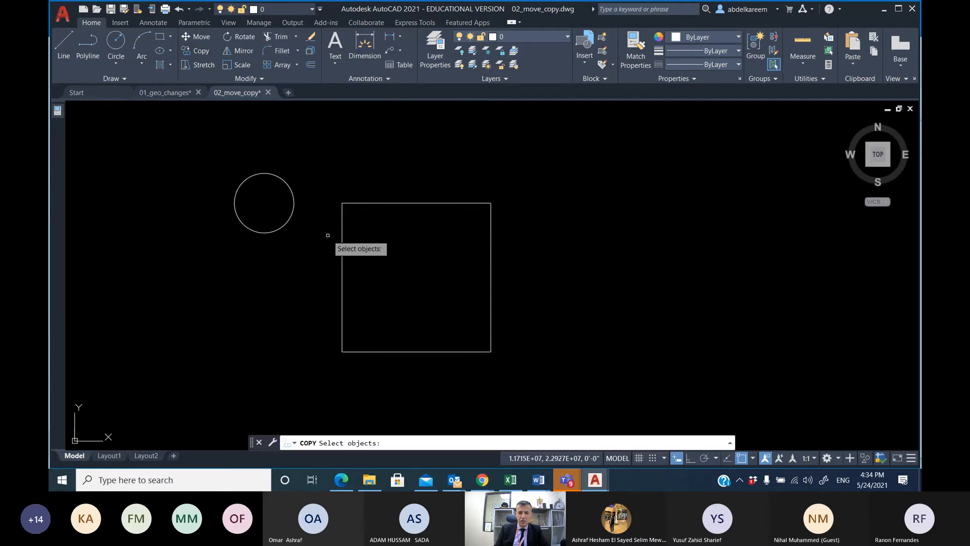
{"action": "left_click", "coordinate": [291, 212]}
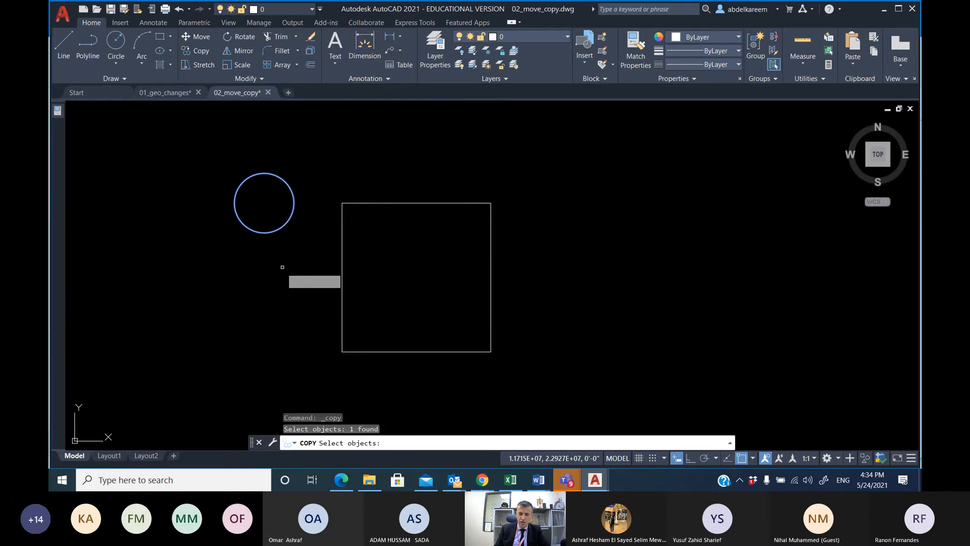
{"action": "key", "text": "Return"}
{"action": "left_click", "coordinate": [264, 202]}
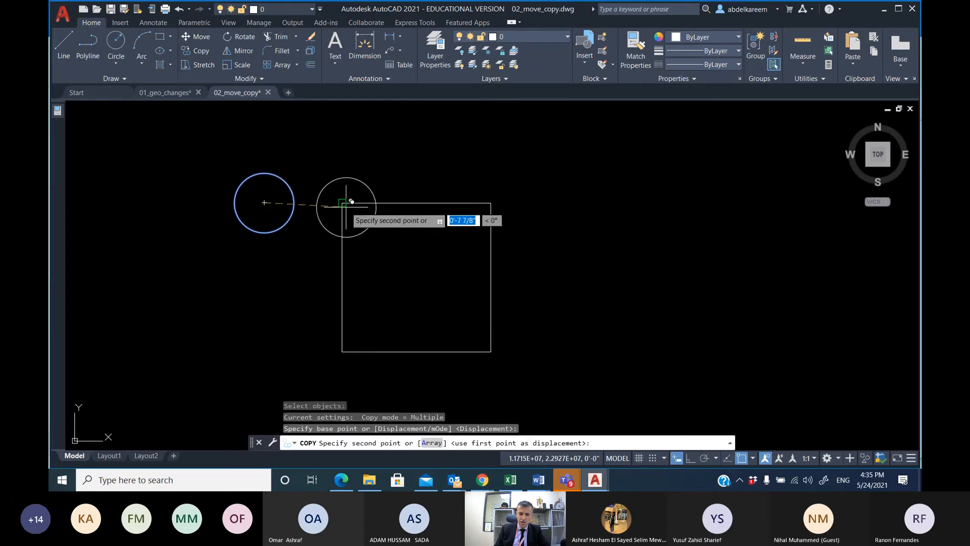
{"action": "left_click", "coordinate": [342, 203]}
{"action": "left_click", "coordinate": [491, 203]}
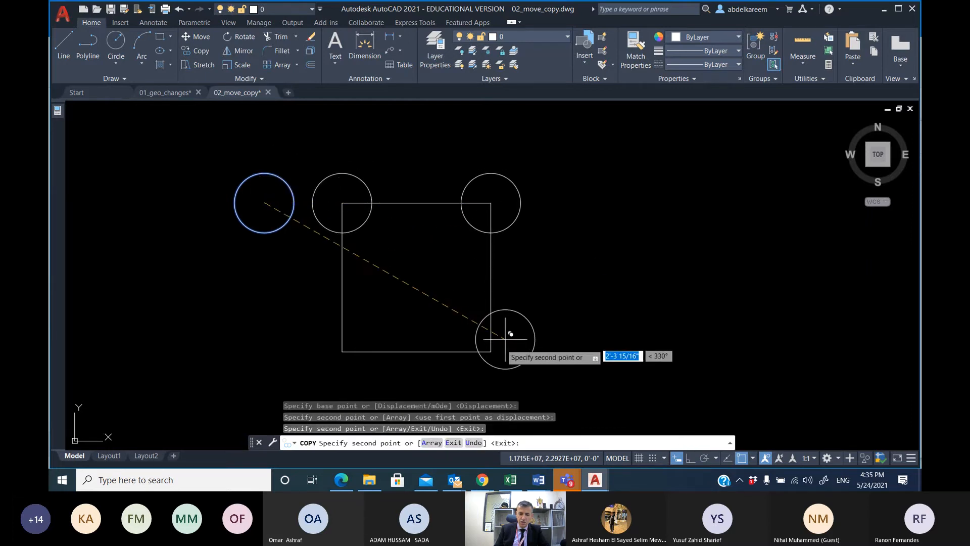
{"action": "left_click", "coordinate": [490, 352]}
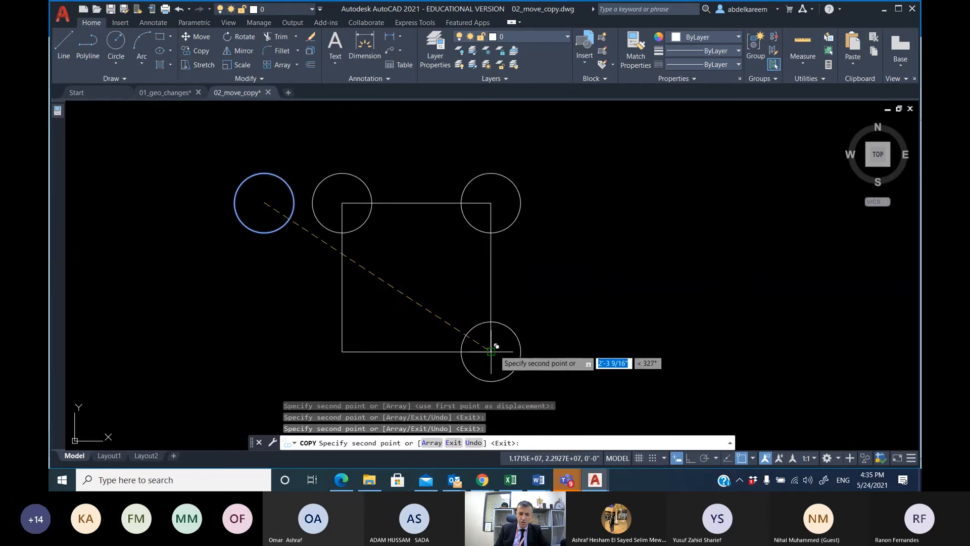
{"action": "left_click", "coordinate": [342, 351]}
{"action": "key", "text": "Escape"}
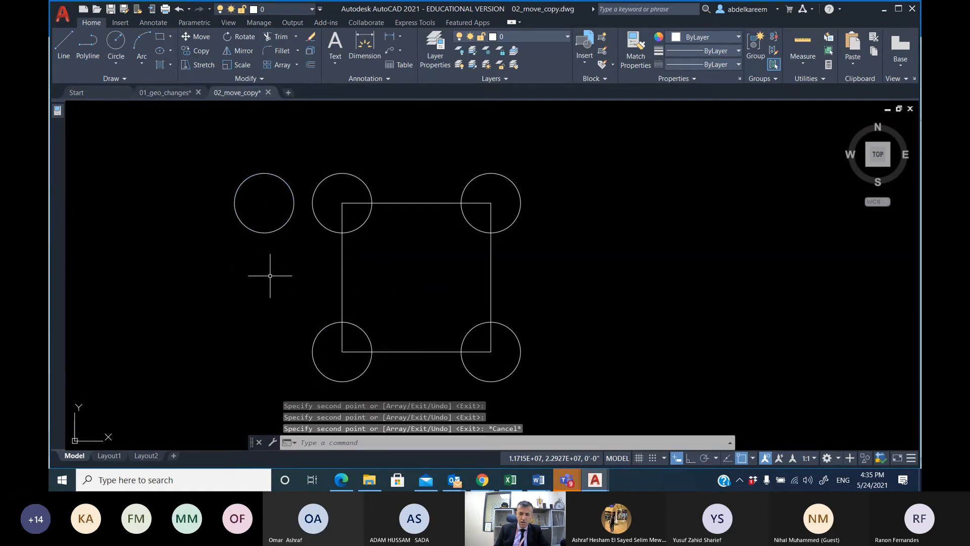
Examine the restroom floor plan, including the row of stalls and the loose toilet above the upper wall.
{"action": "scroll", "coordinate": [509, 258], "scroll_direction": "down", "scroll_amount": 4}
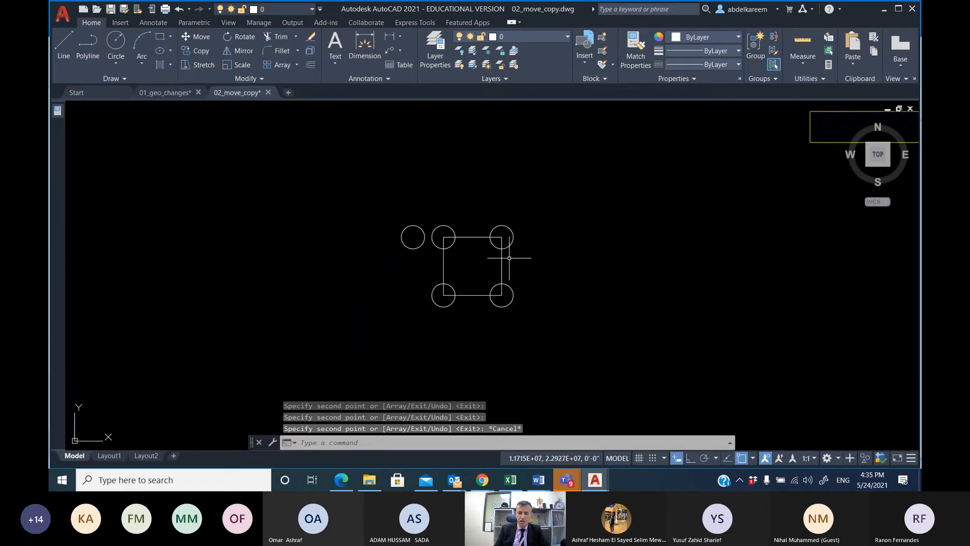
{"action": "scroll", "coordinate": [413, 269], "scroll_direction": "down", "scroll_amount": 3}
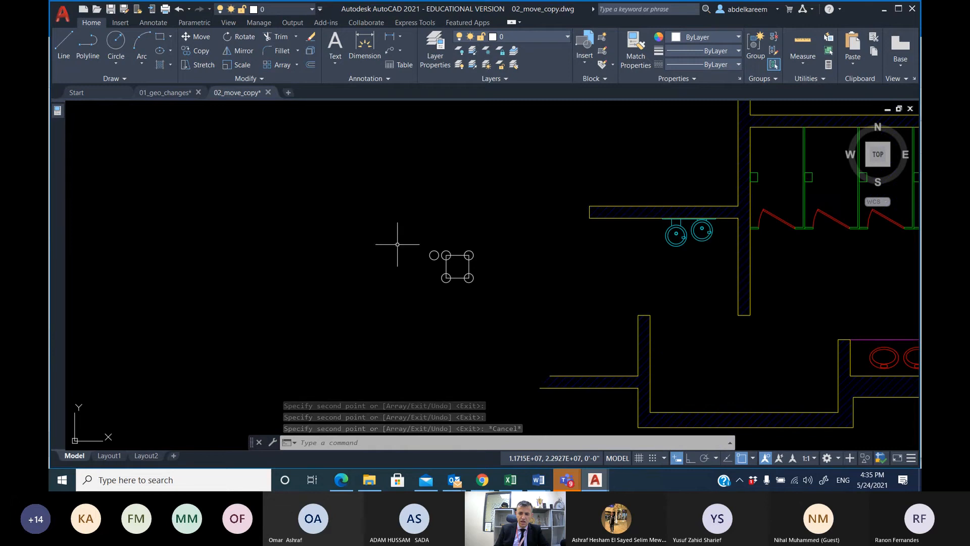
{"action": "mouse_move", "coordinate": [737, 246]}
{"action": "middle_mouse_down"}
{"action": "mouse_move", "coordinate": [364, 270]}
{"action": "mouse_move", "coordinate": [225, 294]}
{"action": "mouse_move", "coordinate": [222, 331]}
{"action": "middle_mouse_up"}
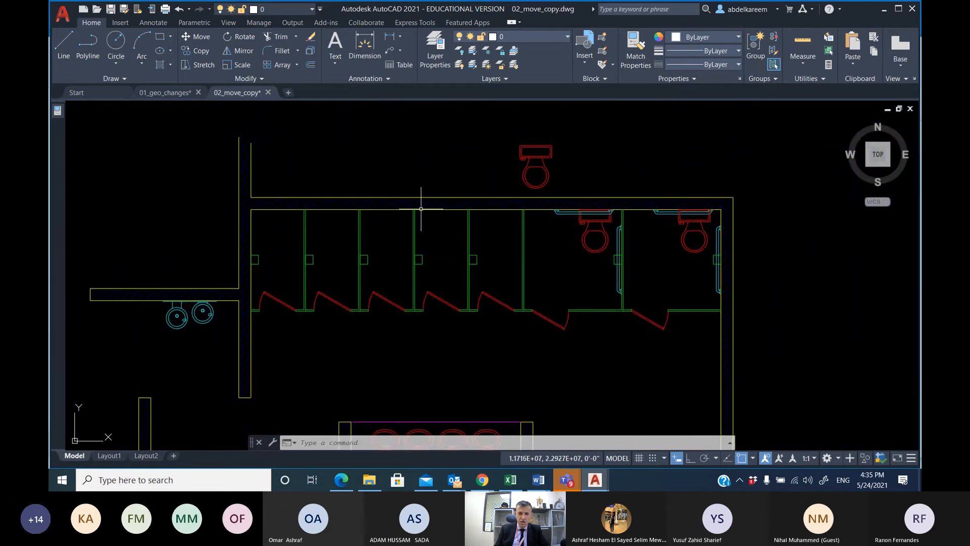
{"action": "scroll", "coordinate": [443, 246], "scroll_direction": "up", "scroll_amount": 2}
{"action": "scroll", "coordinate": [442, 248], "scroll_direction": "down", "scroll_amount": 6}
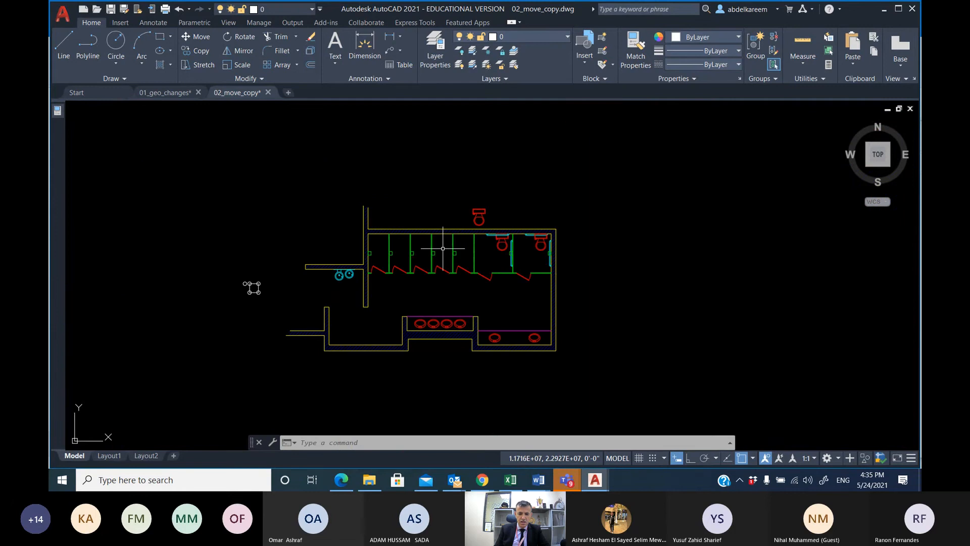
{"action": "scroll", "coordinate": [443, 248], "scroll_direction": "up", "scroll_amount": 2}
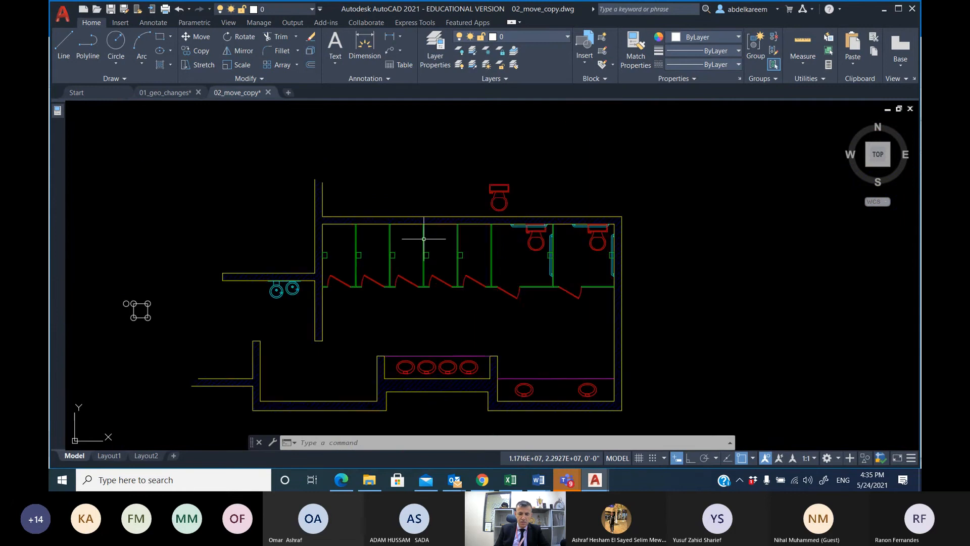
{"action": "mouse_move", "coordinate": [464, 236]}
{"action": "middle_mouse_down"}
{"action": "mouse_move", "coordinate": [551, 238]}
{"action": "mouse_move", "coordinate": [578, 224]}
{"action": "mouse_move", "coordinate": [485, 242]}
{"action": "middle_mouse_up"}
{"action": "scroll", "coordinate": [540, 256], "scroll_direction": "up", "scroll_amount": 4}
{"action": "scroll", "coordinate": [620, 216], "scroll_direction": "down", "scroll_amount": 2}
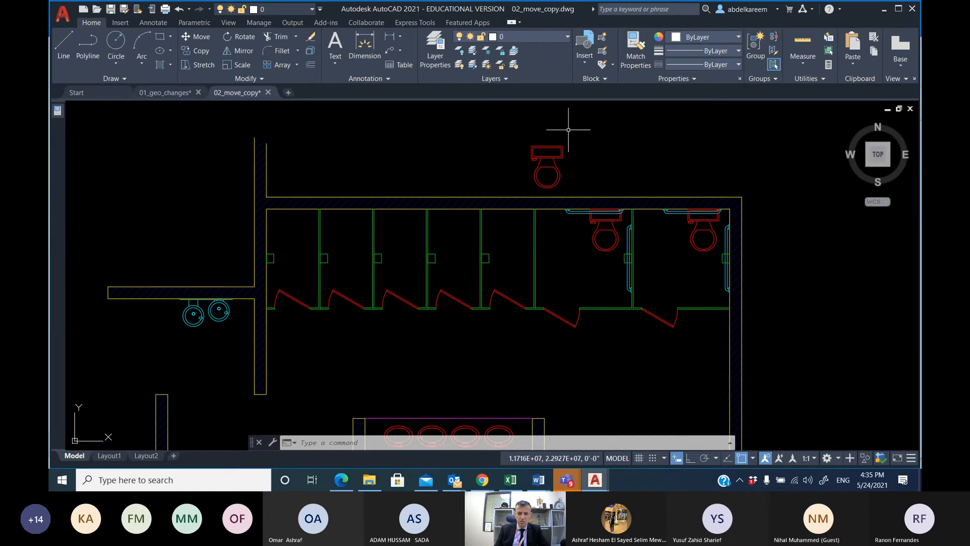
{"action": "scroll", "coordinate": [569, 130], "scroll_direction": "up", "scroll_amount": 2}
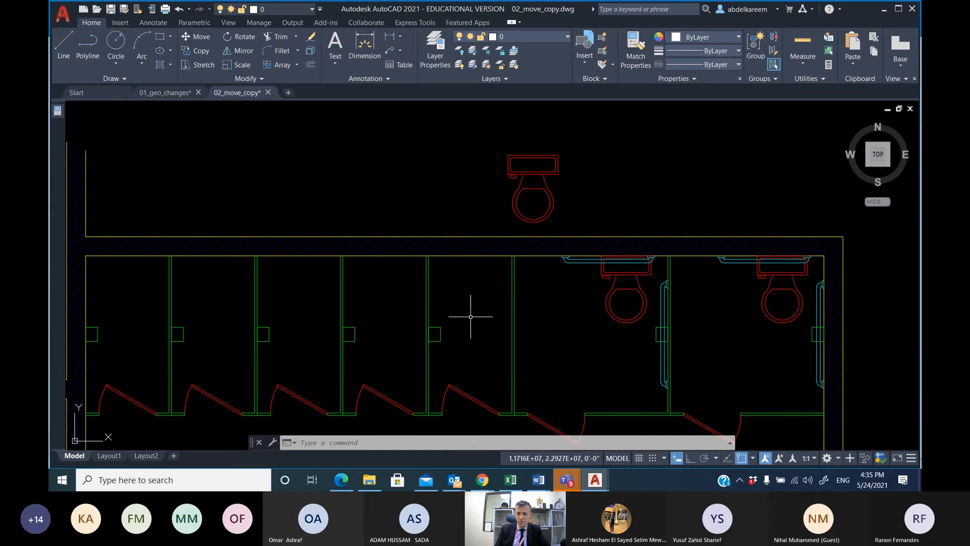
{"action": "middle_click_drag", "start_coordinate": [238, 205], "coordinate": [269, 199]}
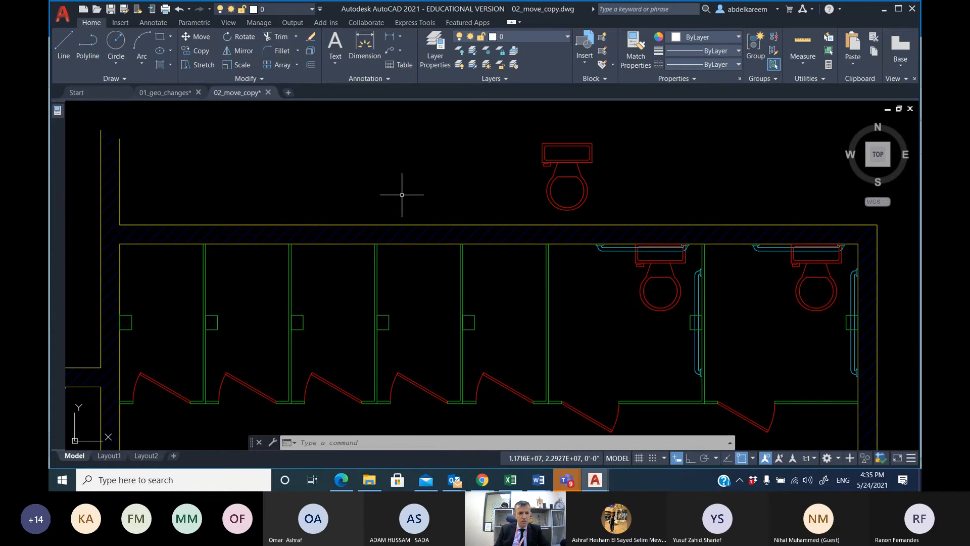
Move the loose toilet by its tank's back midpoint to midway between the fifth stall's partition ends at the wall, using Mid Between 2 Points.
{"action": "left_click", "coordinate": [201, 38]}
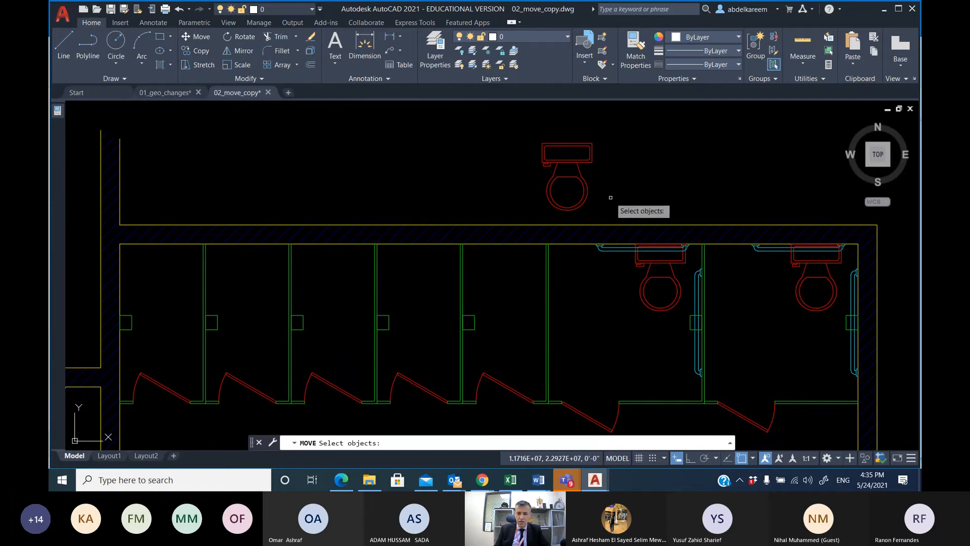
{"action": "left_click", "coordinate": [579, 174]}
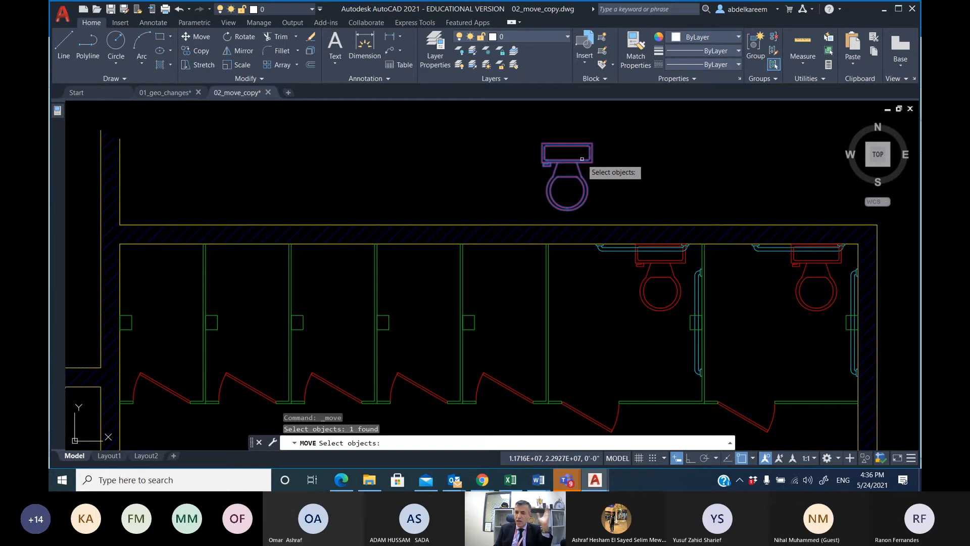
{"action": "scroll", "coordinate": [584, 167], "scroll_direction": "up", "scroll_amount": 2}
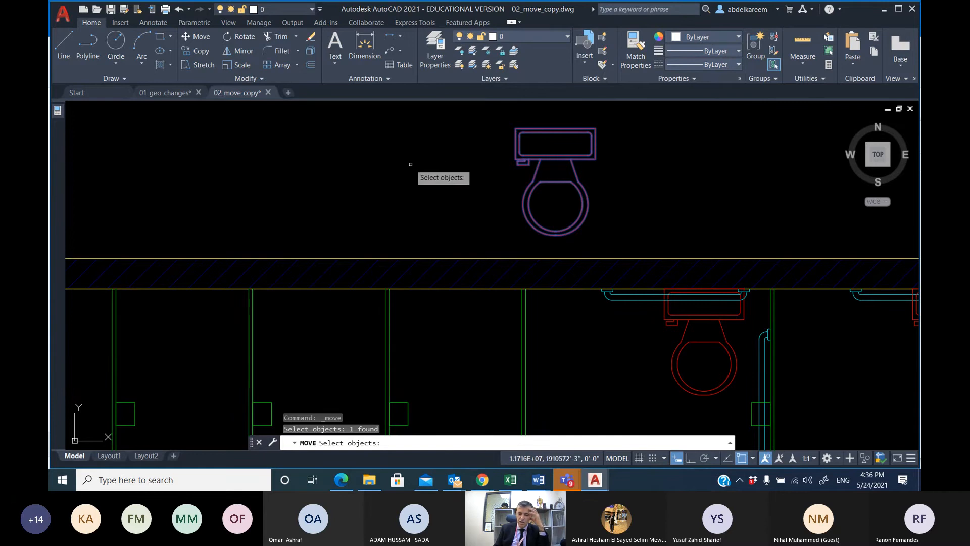
{"action": "key", "text": "Return"}
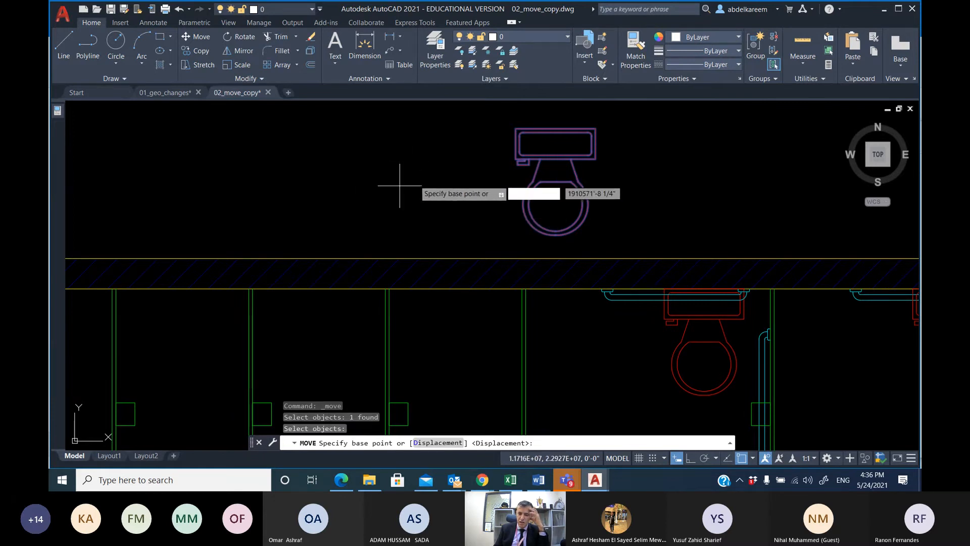
{"action": "left_click", "coordinate": [556, 129]}
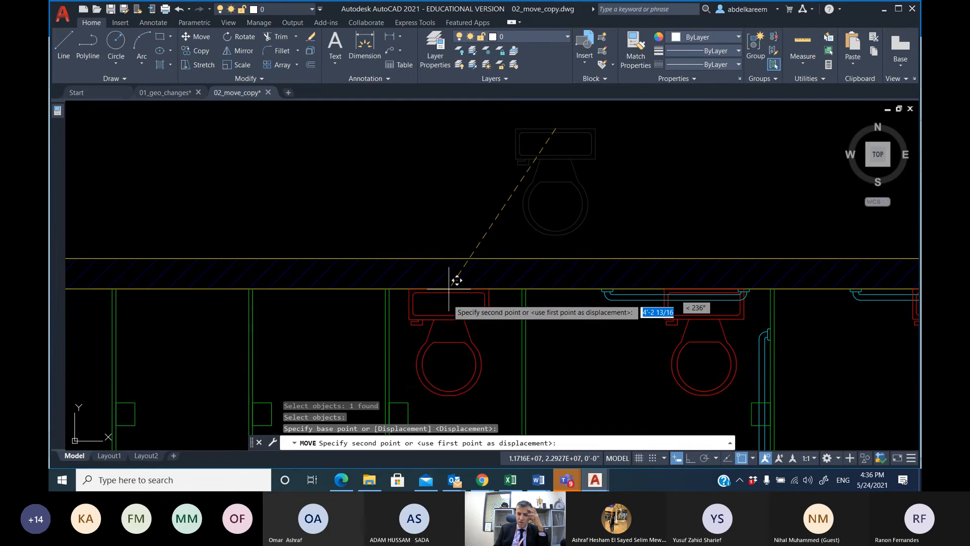
{"action": "right_click", "coordinate": [448, 326], "text": "shift"}
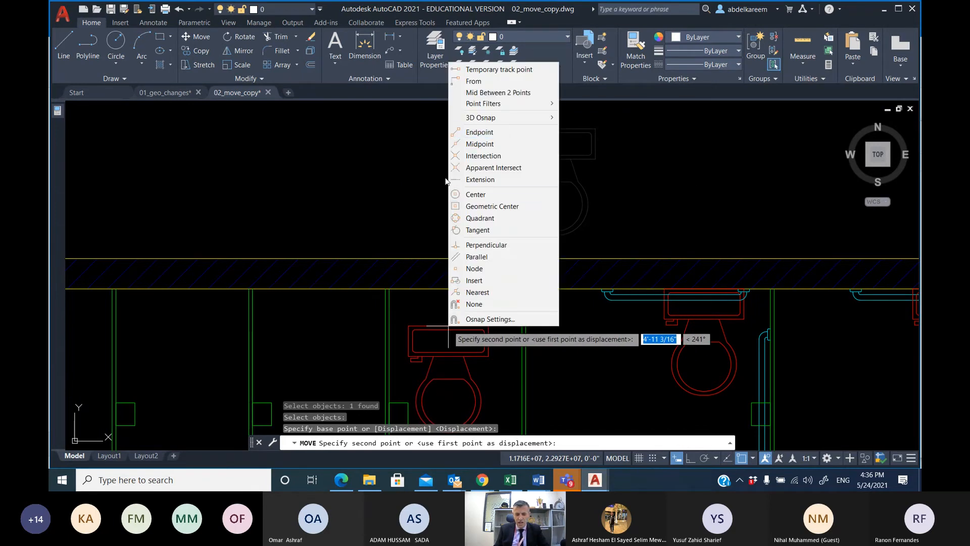
{"action": "left_click", "coordinate": [477, 93]}
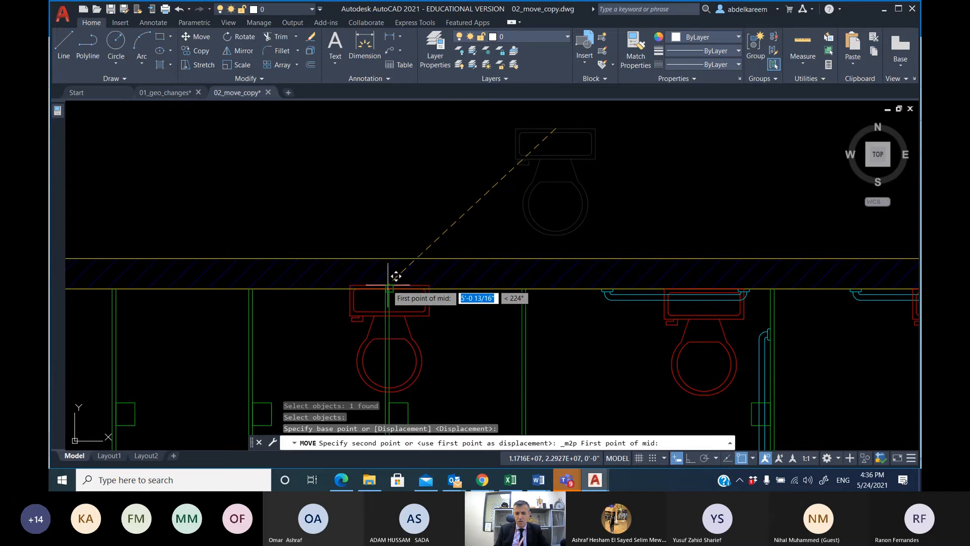
{"action": "left_click", "coordinate": [389, 286]}
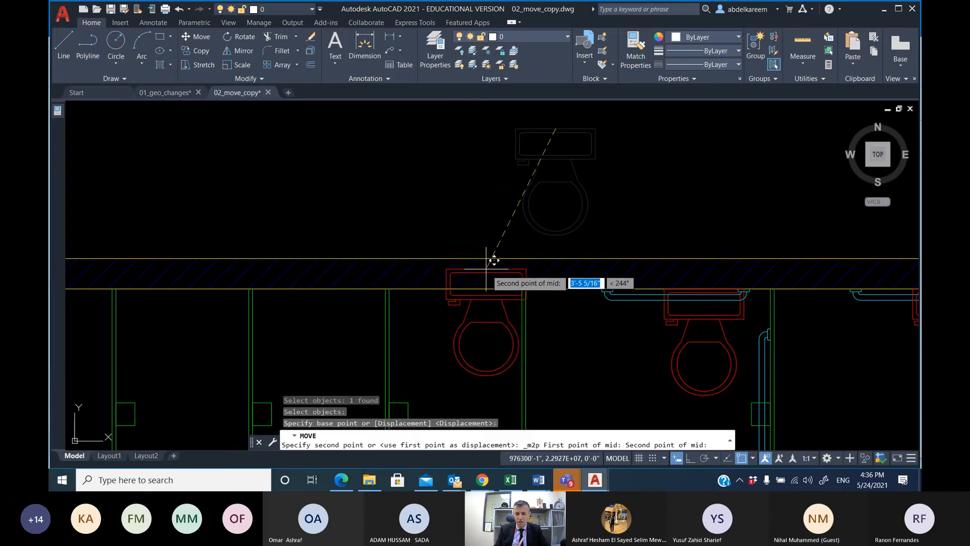
{"action": "left_click", "coordinate": [523, 286]}
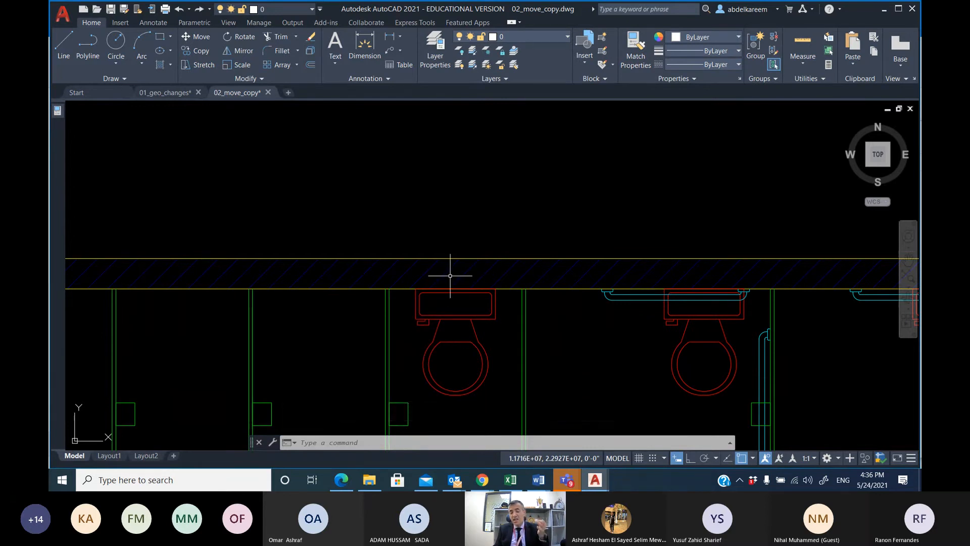
Inspect the toilet's placement between the two stall partitions and undo its move.
{"action": "scroll", "coordinate": [467, 297], "scroll_direction": "up", "scroll_amount": 4}
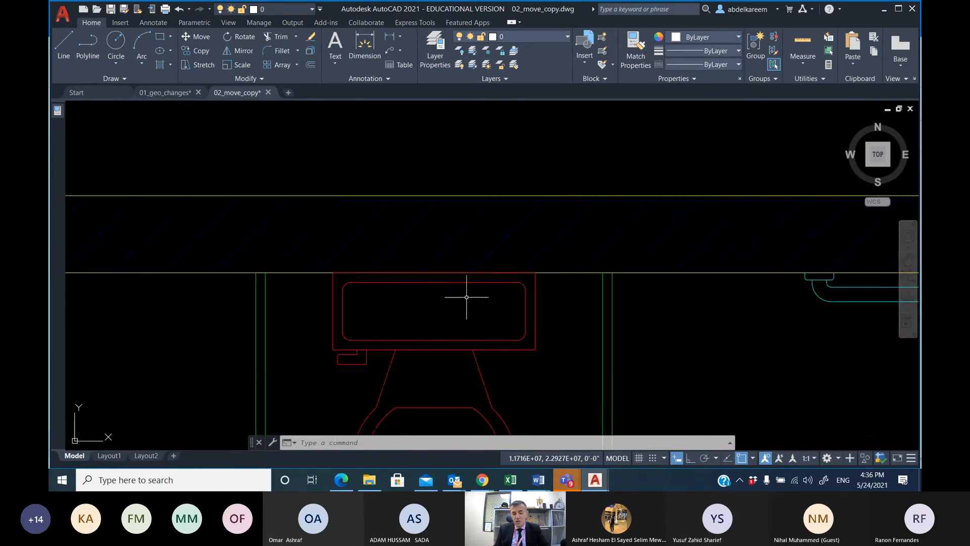
{"action": "left_click", "coordinate": [264, 288]}
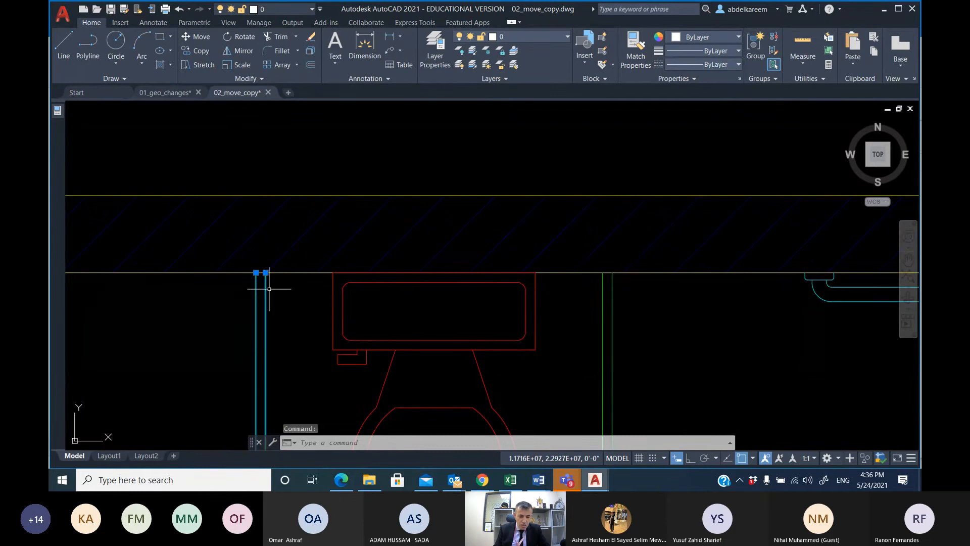
{"action": "left_click", "coordinate": [604, 301]}
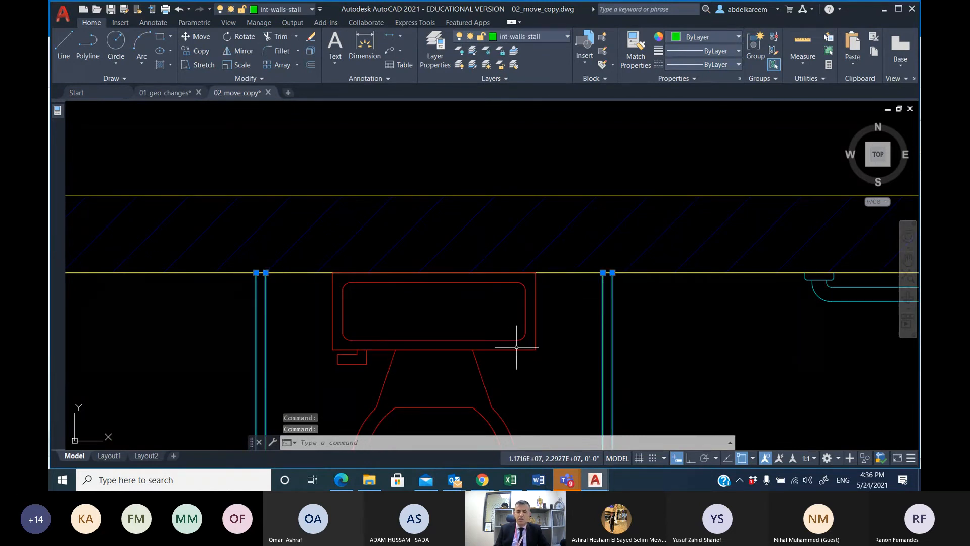
{"action": "key", "text": "Escape"}
{"action": "scroll", "coordinate": [430, 242], "scroll_direction": "down", "scroll_amount": 5}
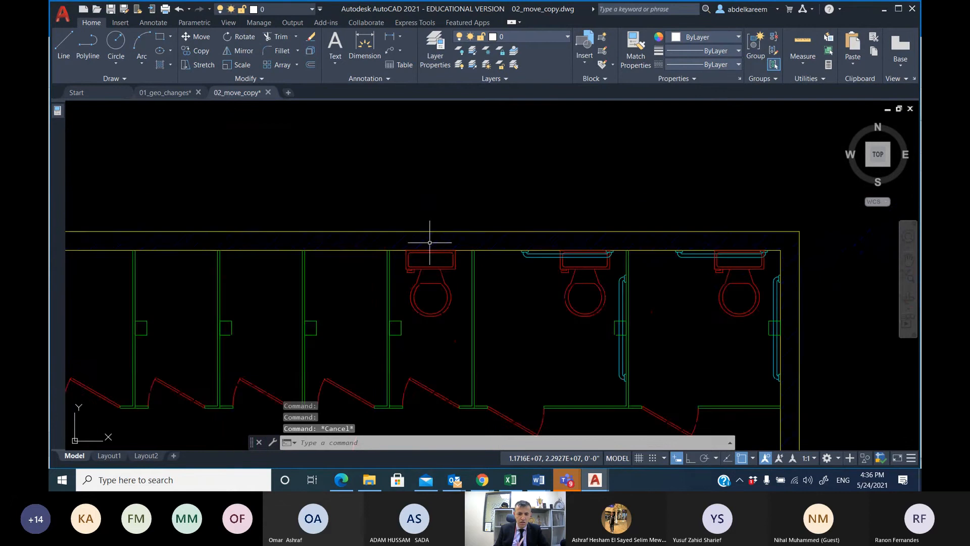
{"action": "scroll", "coordinate": [389, 216], "scroll_direction": "up", "scroll_amount": 2}
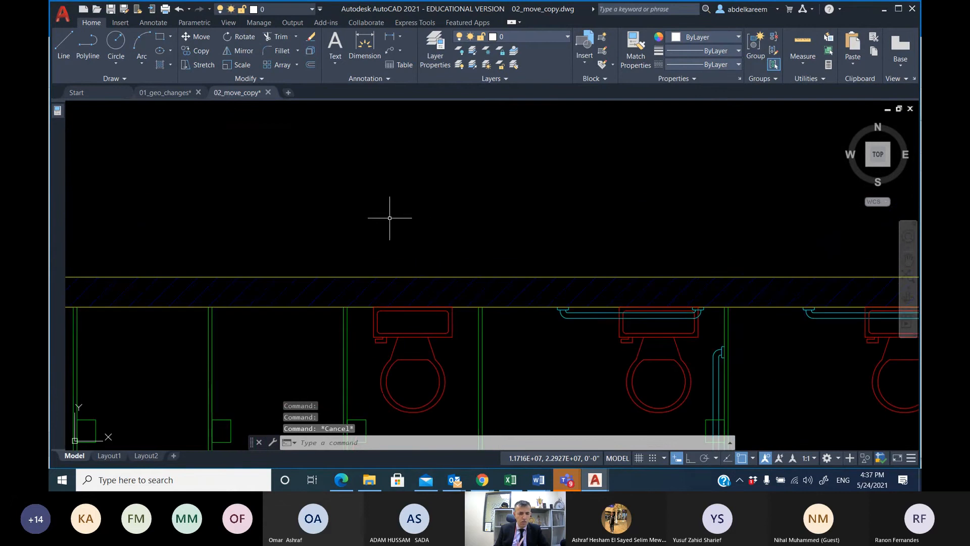
{"action": "left_click", "coordinate": [183, 9]}
{"action": "left_click", "coordinate": [180, 9]}
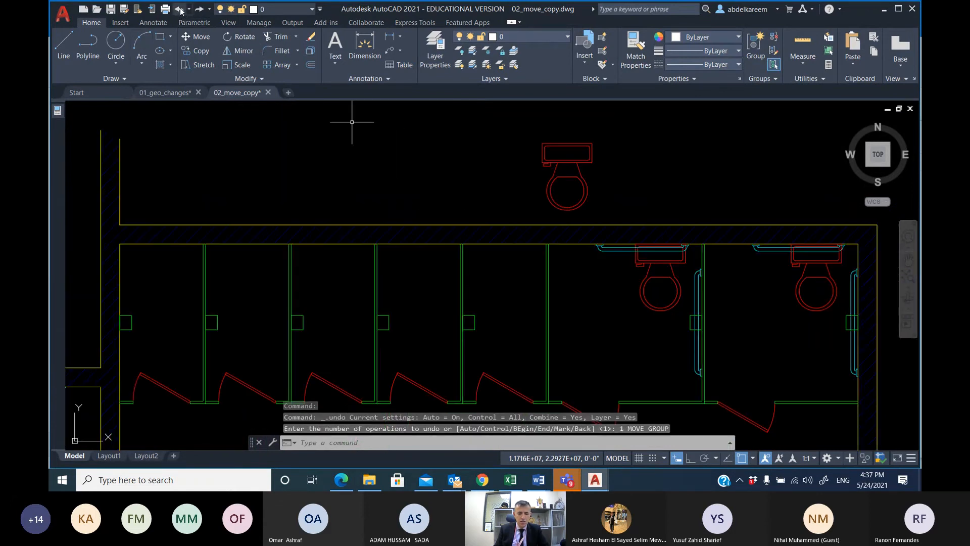
Draw a helper line along the wall's inner face between the fifth stall's two partitions.
{"action": "middle_click_drag", "start_coordinate": [456, 159], "coordinate": [365, 171]}
{"action": "scroll", "coordinate": [415, 227], "scroll_direction": "up", "scroll_amount": 4}
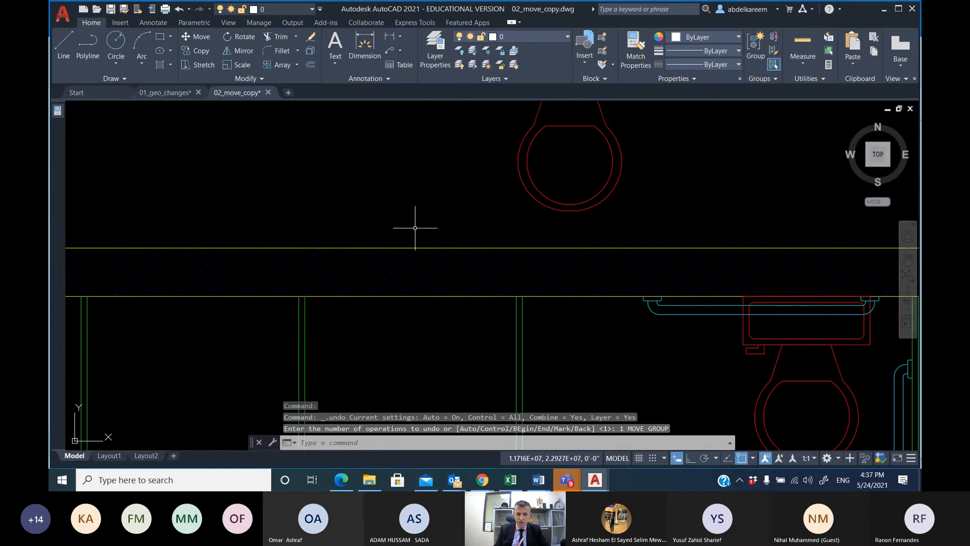
{"action": "left_click", "coordinate": [58, 47]}
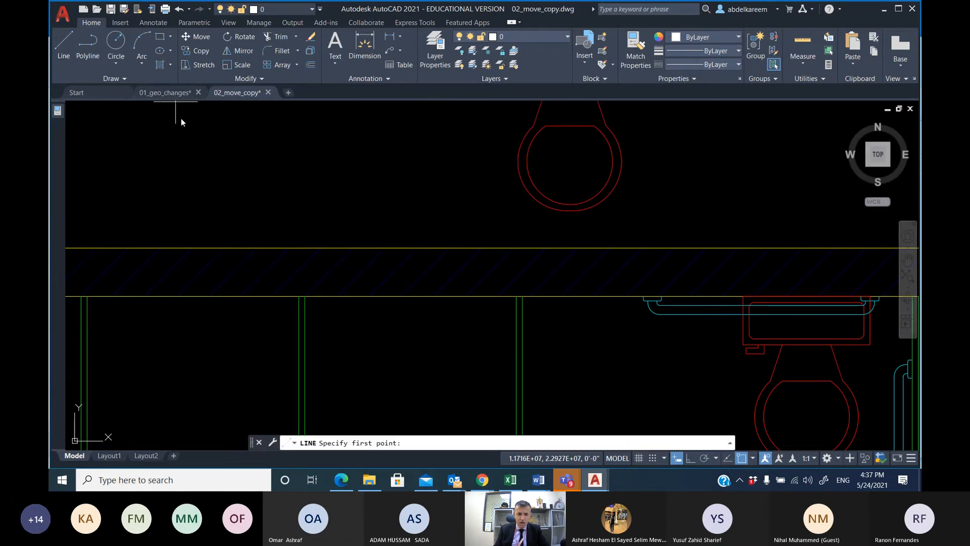
{"action": "left_click", "coordinate": [305, 296]}
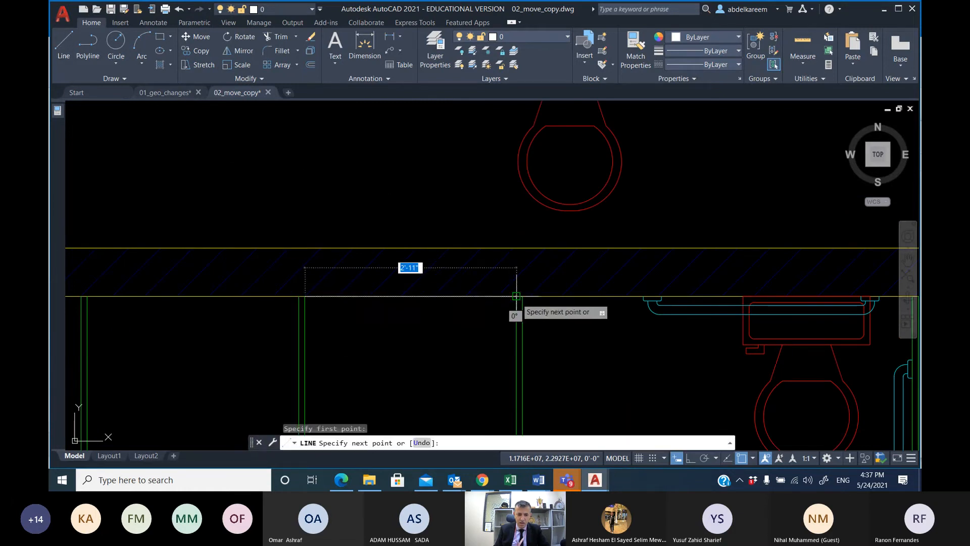
{"action": "left_click", "coordinate": [513, 297]}
{"action": "right_click", "coordinate": [457, 329]}
{"action": "left_click", "coordinate": [467, 336]}
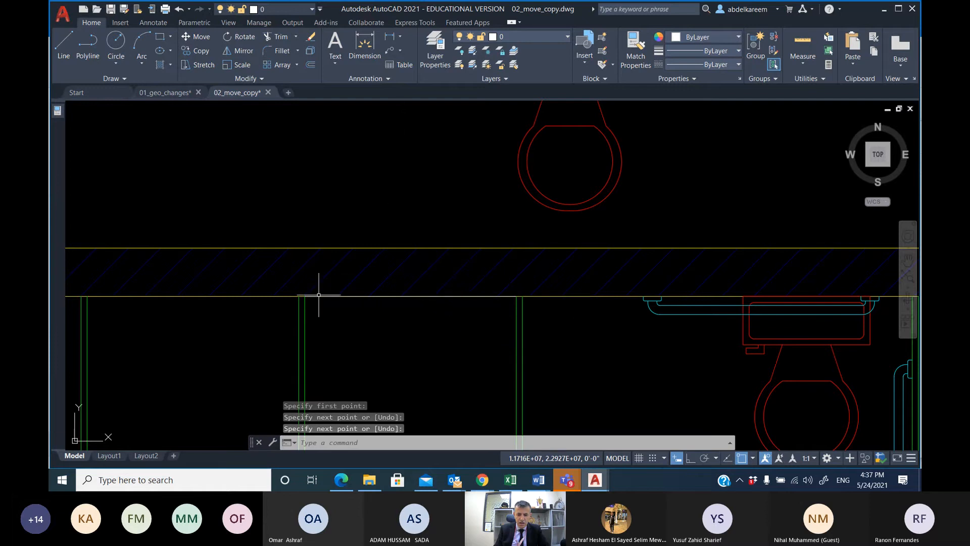
{"action": "scroll", "coordinate": [488, 294], "scroll_direction": "up", "scroll_amount": 2}
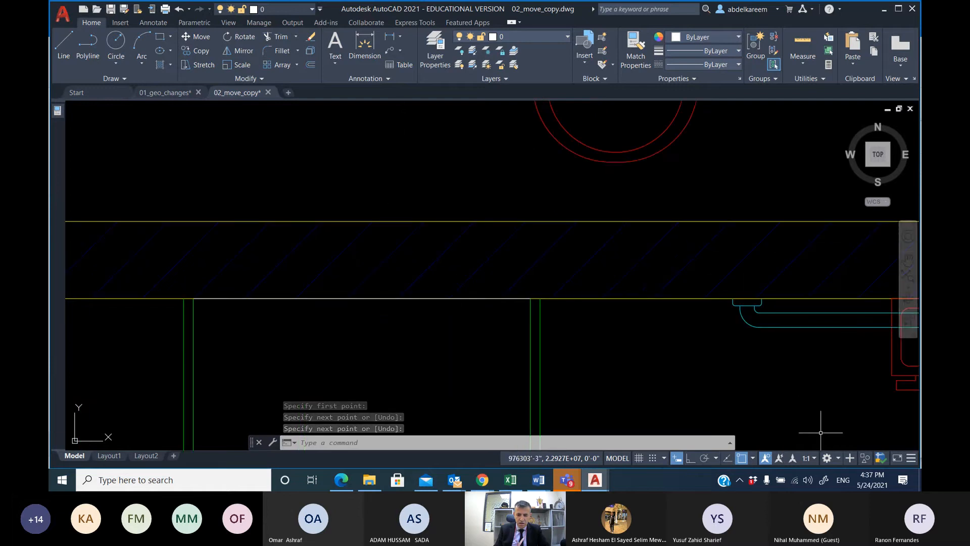
Copy the loose toilet from its tank's back midpoint to the midpoint of the helper line.
{"action": "scroll", "coordinate": [374, 263], "scroll_direction": "down", "scroll_amount": 2}
{"action": "scroll", "coordinate": [374, 278], "scroll_direction": "down", "scroll_amount": 2}
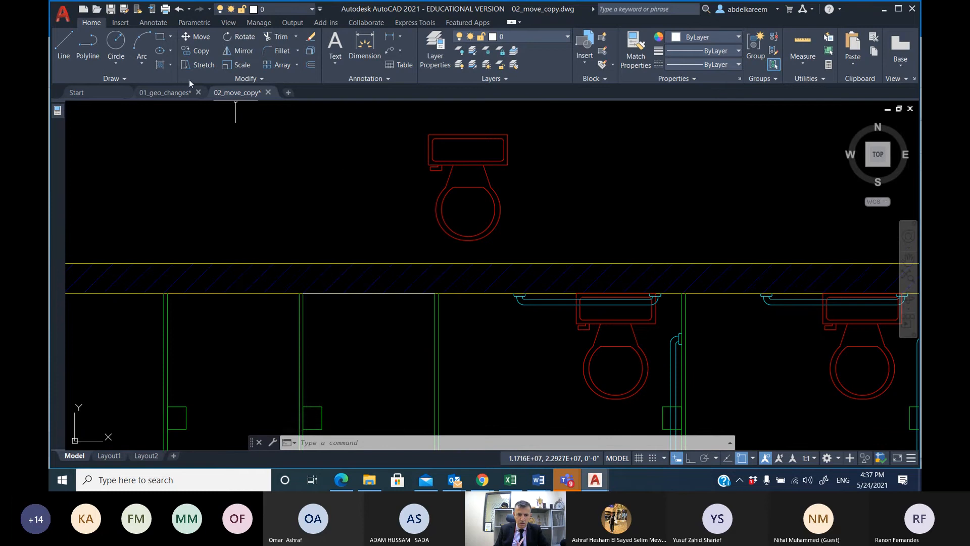
{"action": "left_click", "coordinate": [196, 51]}
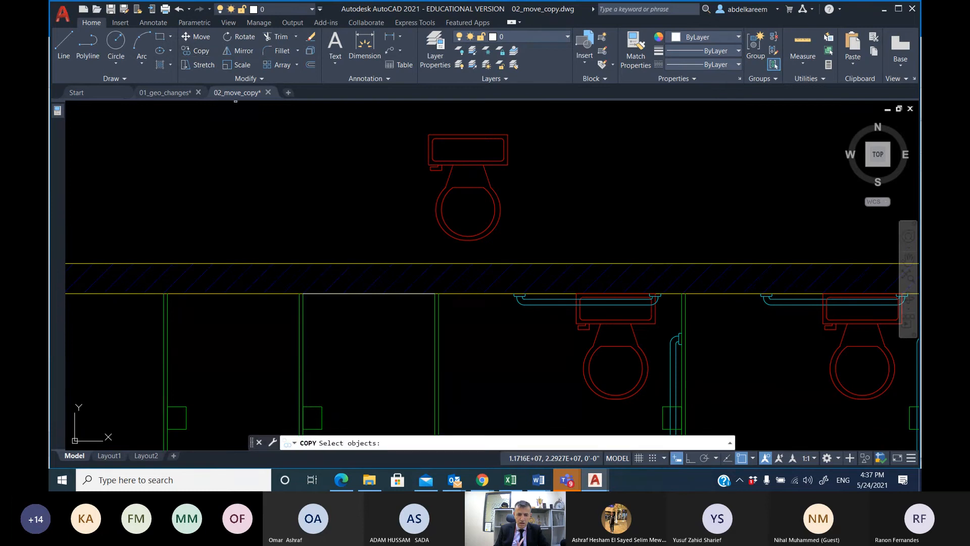
{"action": "left_click", "coordinate": [544, 189]}
{"action": "left_click", "coordinate": [406, 117]}
{"action": "key", "text": "Return"}
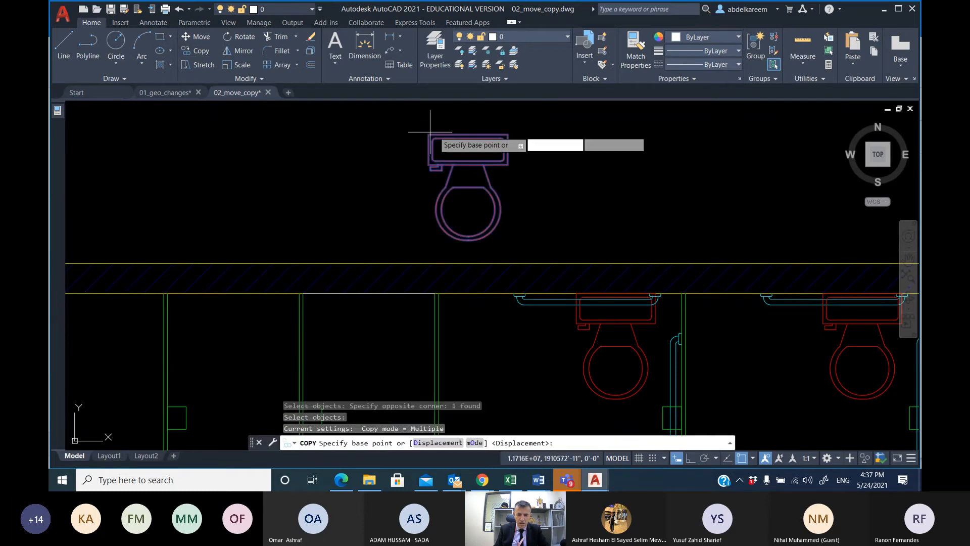
{"action": "left_click", "coordinate": [468, 134]}
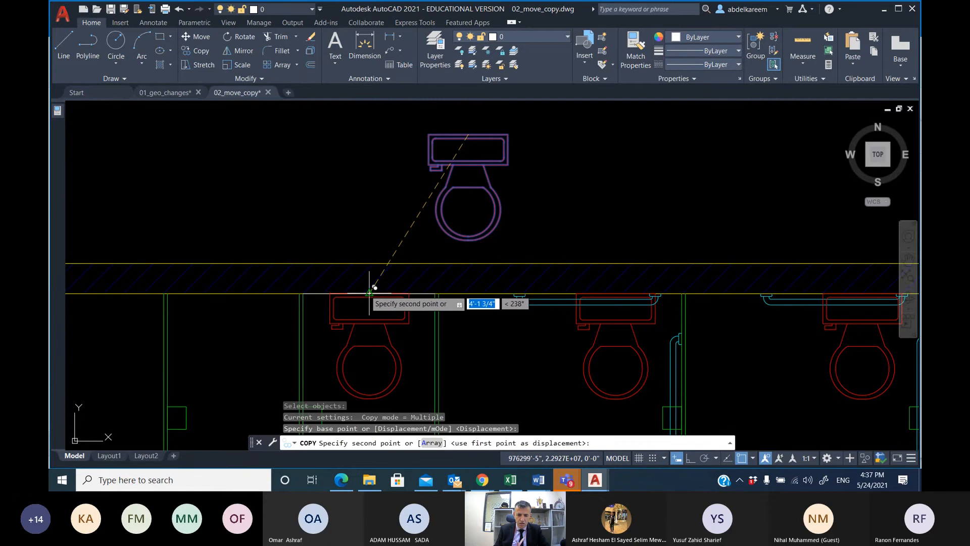
{"action": "key", "text": "Escape"}
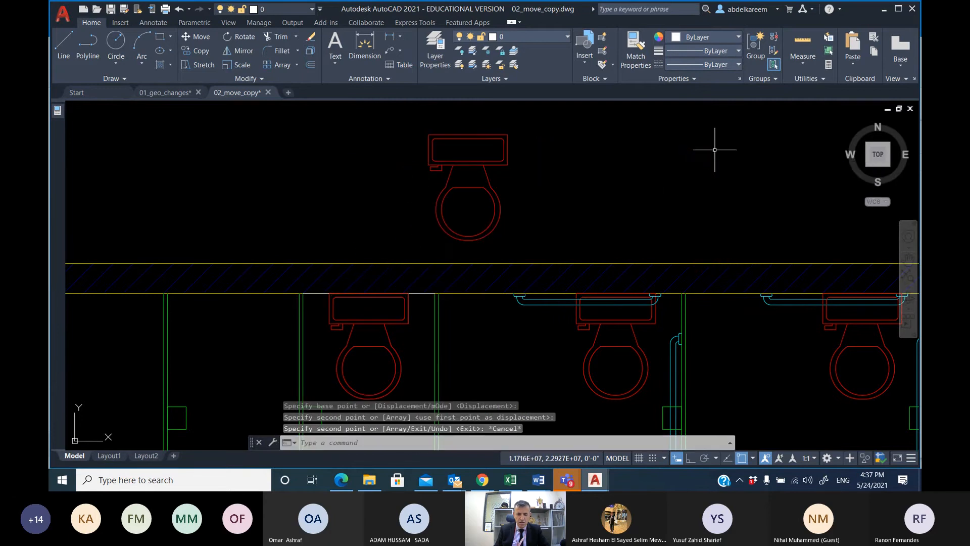
Erase the helper line behind the copied toilet.
{"action": "scroll", "coordinate": [420, 292], "scroll_direction": "up", "scroll_amount": 4}
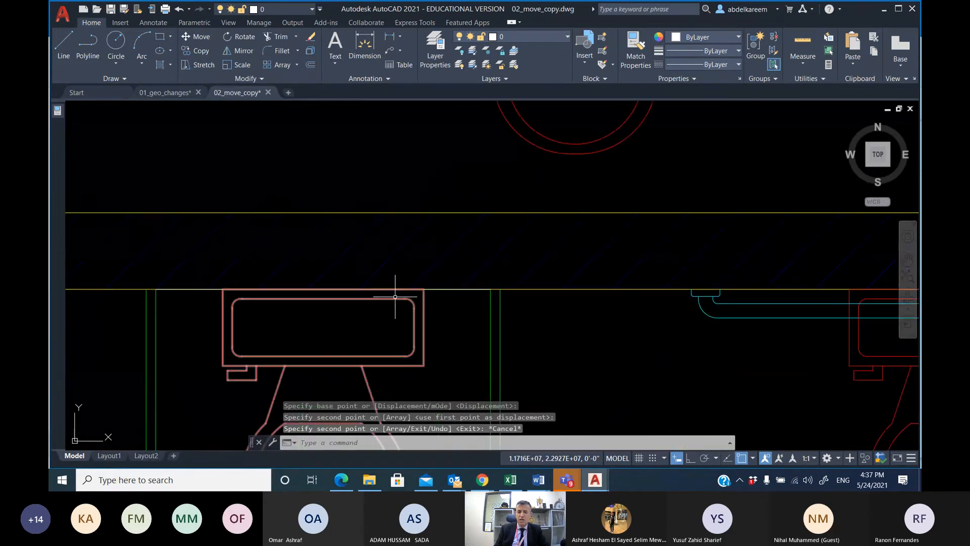
{"action": "left_click", "coordinate": [454, 290]}
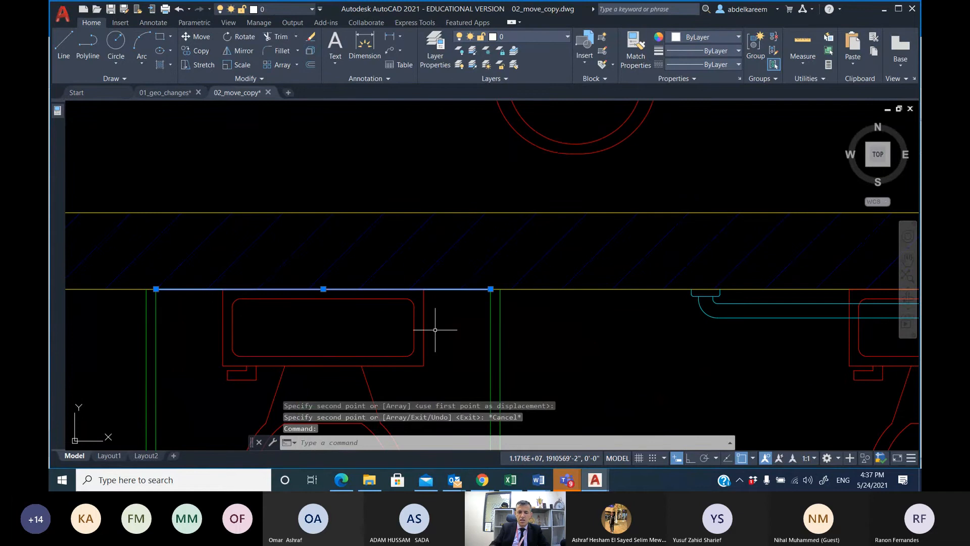
{"action": "key", "text": "Delete"}
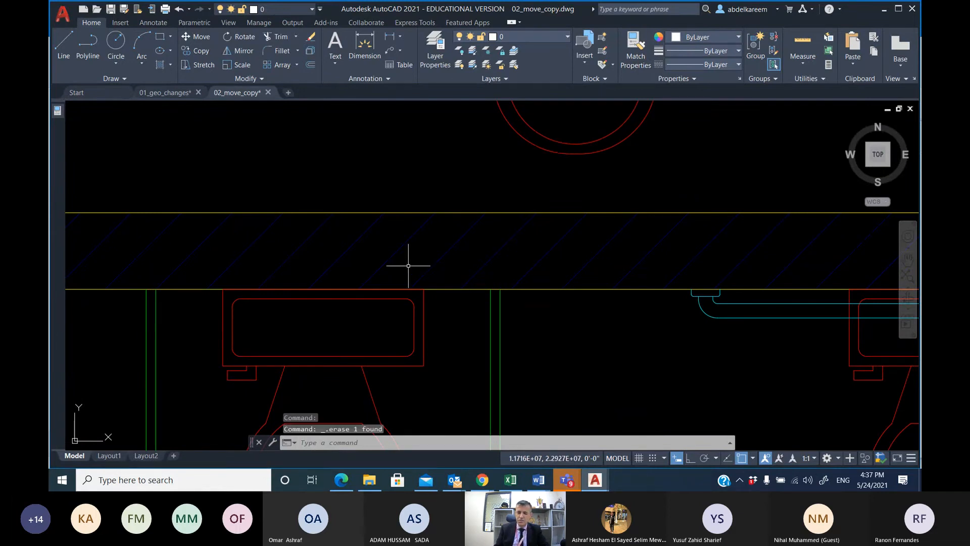
Undo the helper line's erasure, the toilet copy and the helper line itself.
{"action": "scroll", "coordinate": [404, 260], "scroll_direction": "down", "scroll_amount": 6}
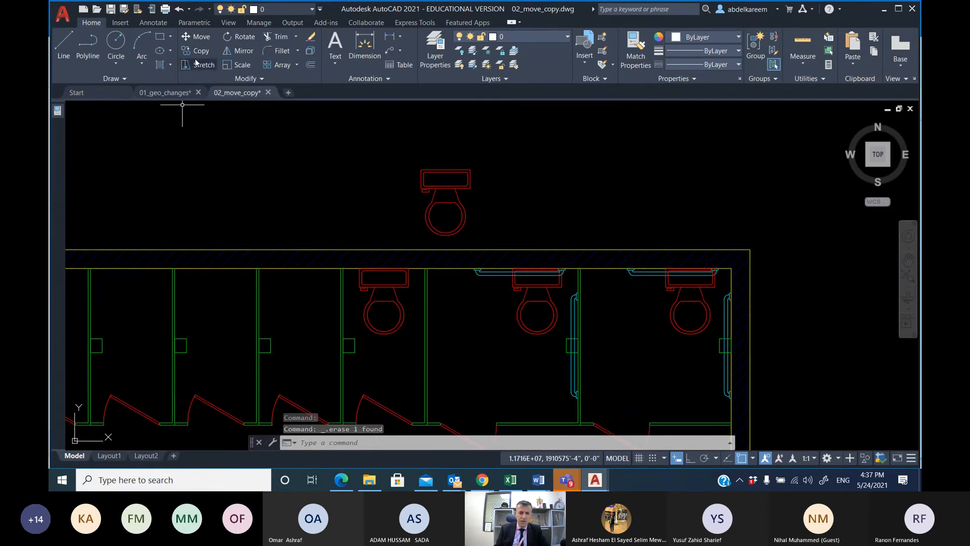
{"action": "left_click", "coordinate": [180, 9]}
{"action": "left_click", "coordinate": [180, 9]}
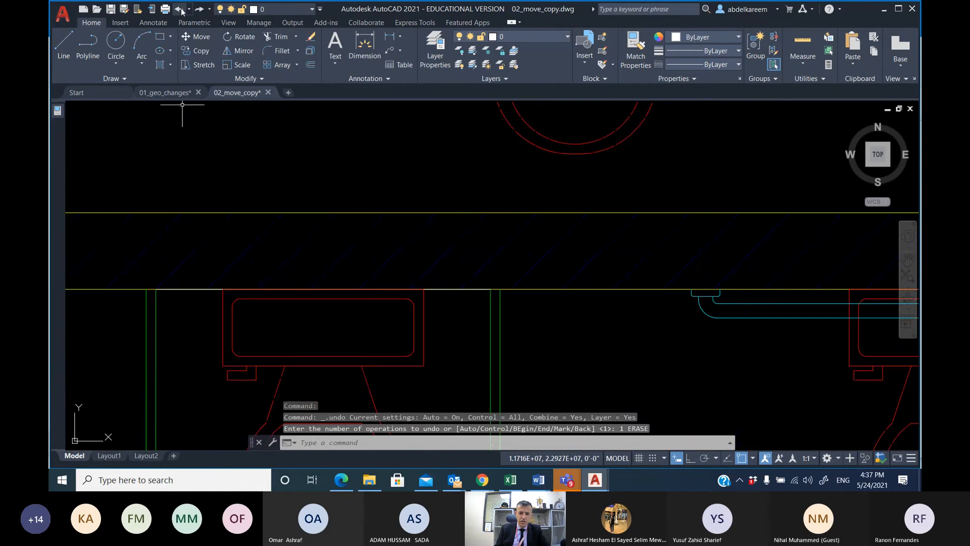
{"action": "left_click", "coordinate": [180, 9]}
{"action": "left_click", "coordinate": [180, 9]}
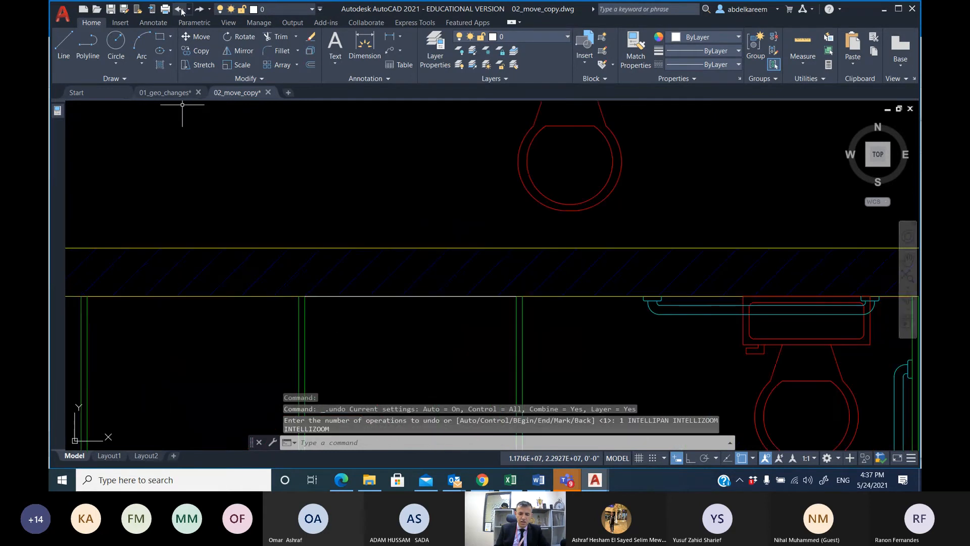
Copy the loose toilet from its tank's back midpoint to the Mid Between 2 Points of the fifth stall's partition corners at the wall.
{"action": "scroll", "coordinate": [302, 111], "scroll_direction": "down", "scroll_amount": 4}
{"action": "scroll", "coordinate": [323, 156], "scroll_direction": "up", "scroll_amount": 2}
{"action": "middle_click_drag", "start_coordinate": [323, 156], "coordinate": [410, 315]}
{"action": "mouse_move", "coordinate": [392, 274]}
{"action": "middle_mouse_down"}
{"action": "mouse_move", "coordinate": [384, 205]}
{"action": "mouse_move", "coordinate": [622, 163]}
{"action": "middle_mouse_up"}
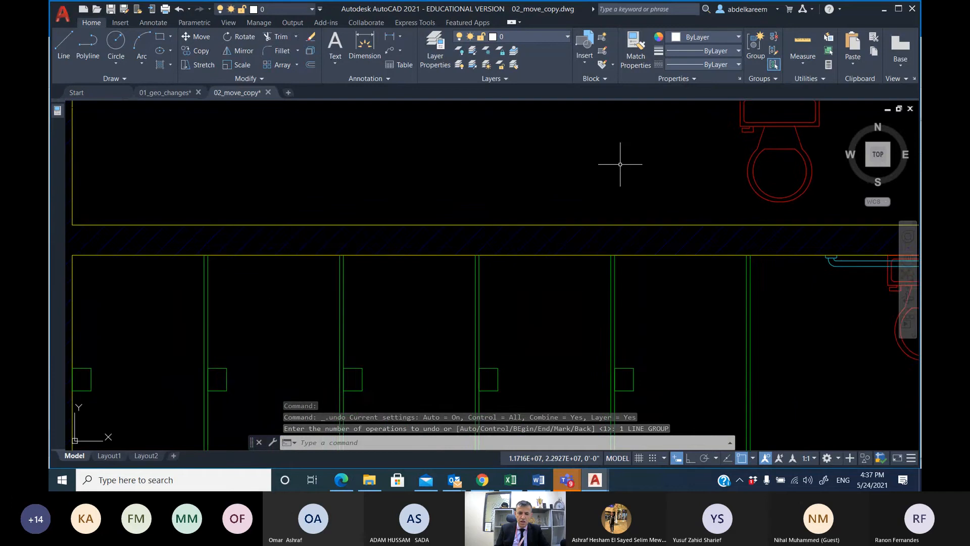
{"action": "scroll", "coordinate": [619, 280], "scroll_direction": "down", "scroll_amount": 2}
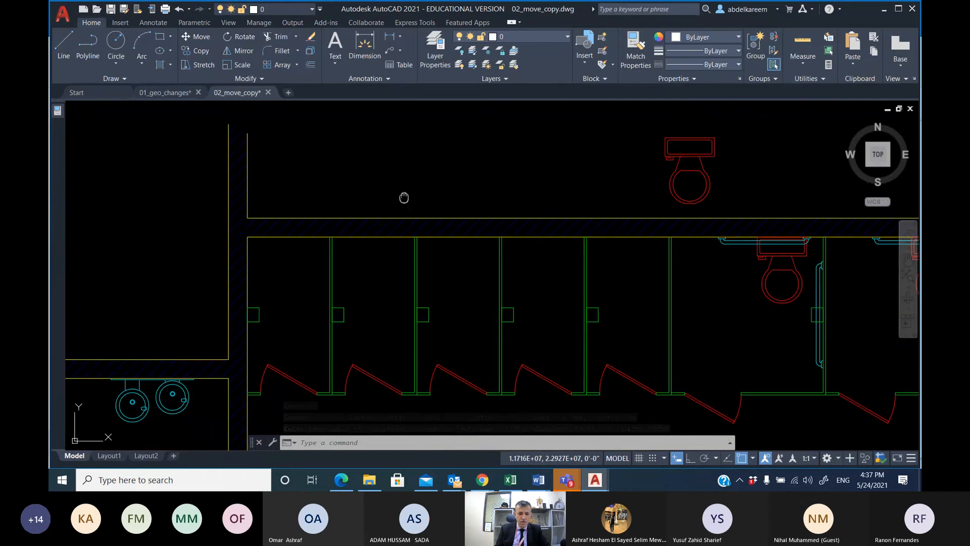
{"action": "middle_click_drag", "start_coordinate": [403, 197], "coordinate": [367, 206]}
{"action": "middle_click_drag", "start_coordinate": [489, 168], "coordinate": [434, 162]}
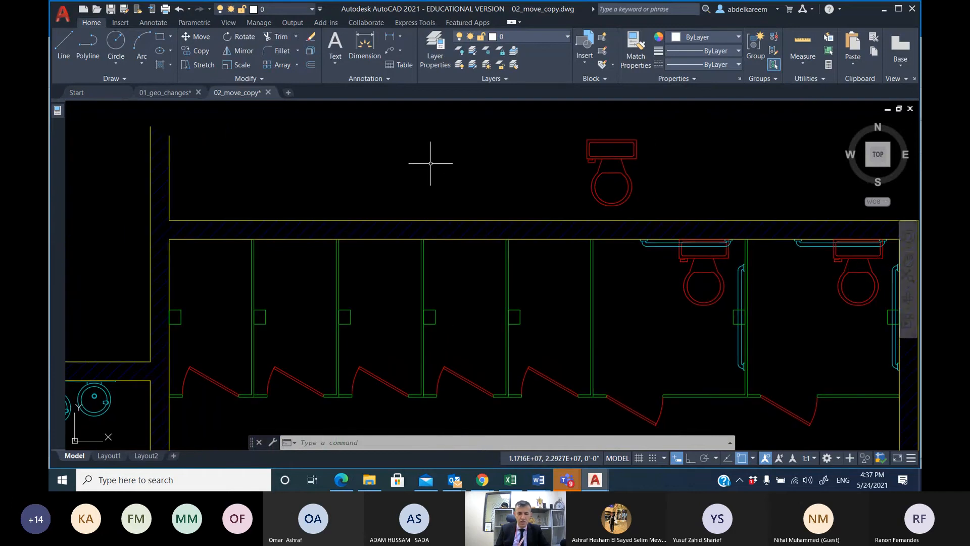
{"action": "left_click", "coordinate": [201, 51]}
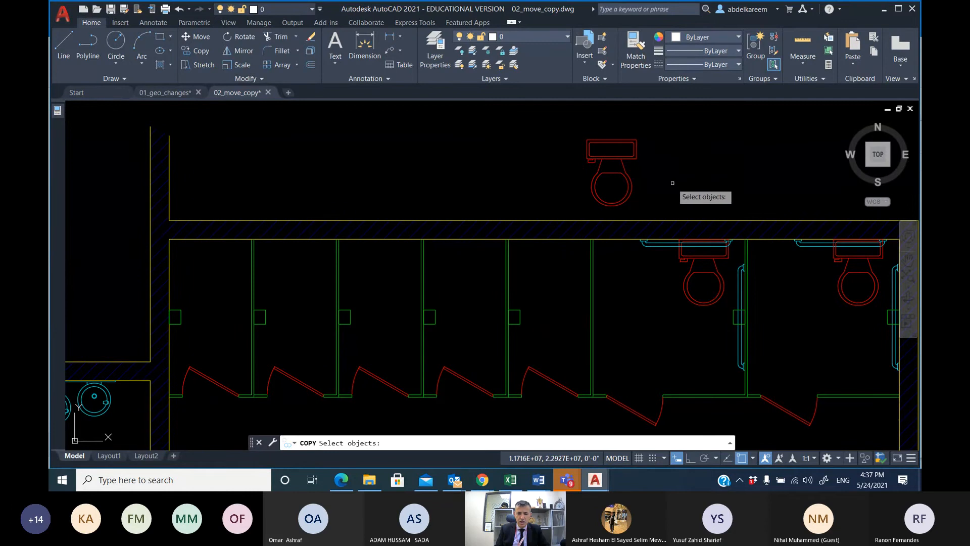
{"action": "left_click", "coordinate": [658, 195]}
{"action": "left_click", "coordinate": [563, 114]}
{"action": "key", "text": "Return"}
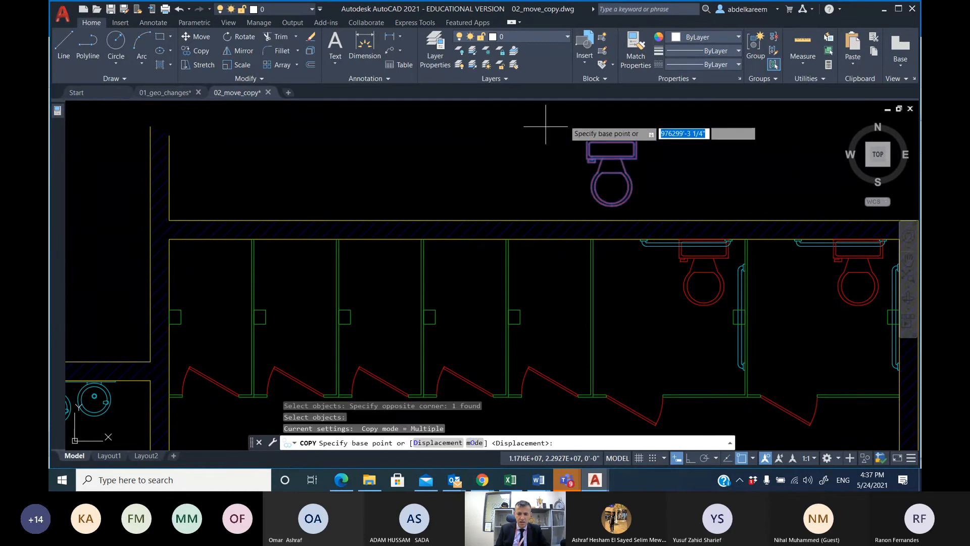
{"action": "left_click", "coordinate": [612, 138]}
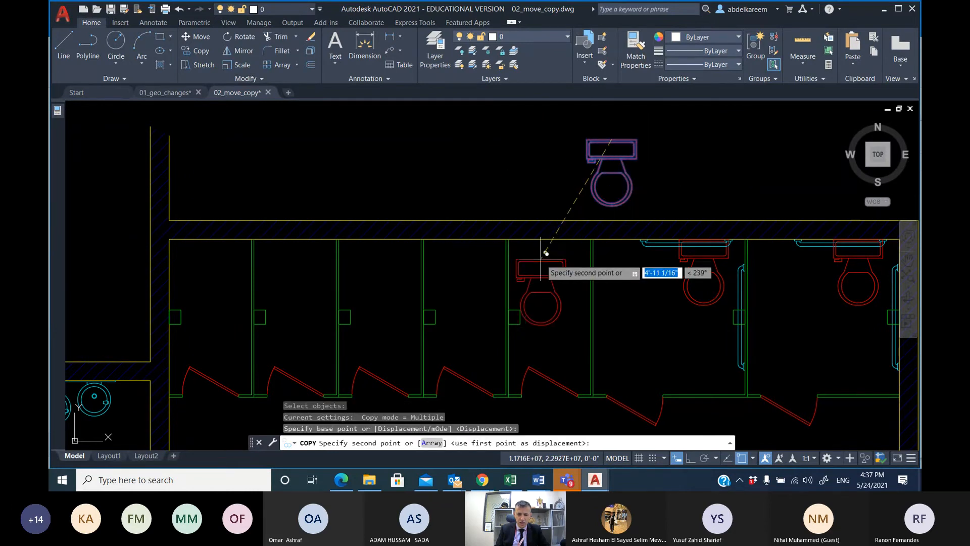
{"action": "right_click", "coordinate": [547, 260], "text": "shift"}
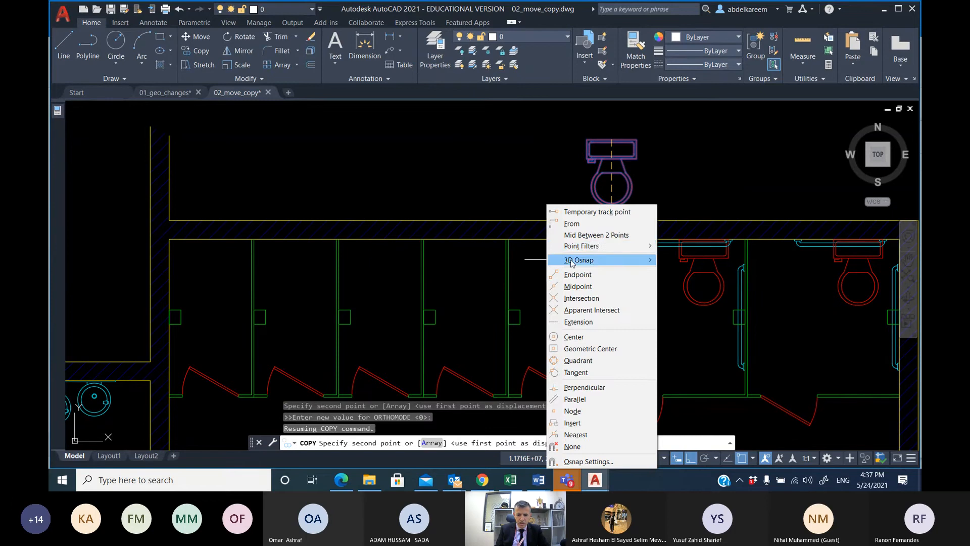
{"action": "left_click", "coordinate": [582, 241]}
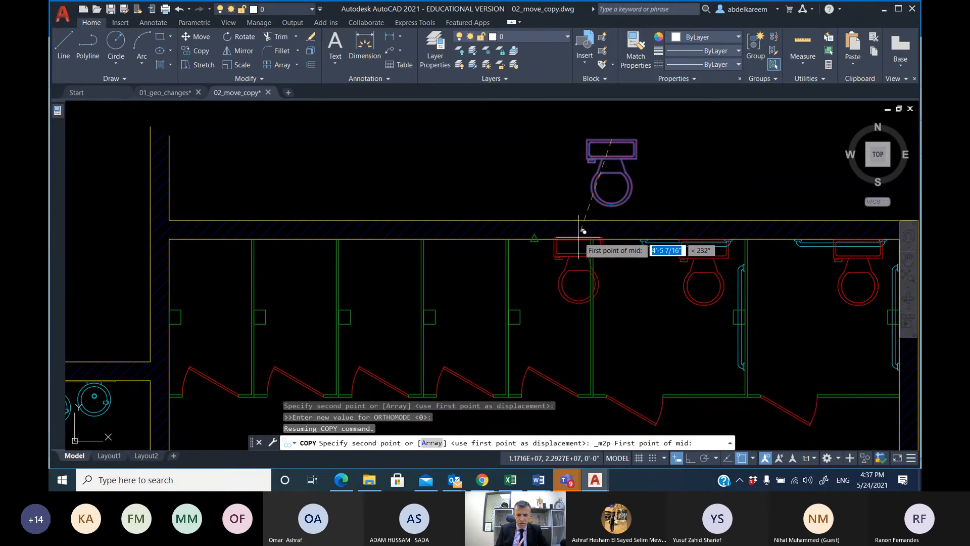
{"action": "scroll", "coordinate": [597, 232], "scroll_direction": "up", "scroll_amount": 5}
{"action": "left_click", "coordinate": [603, 234]}
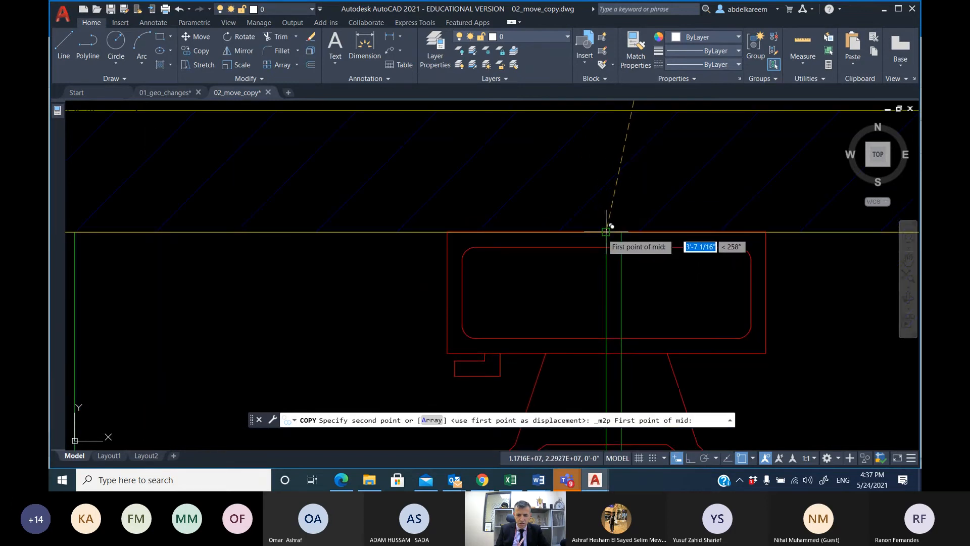
{"action": "left_click", "coordinate": [75, 232]}
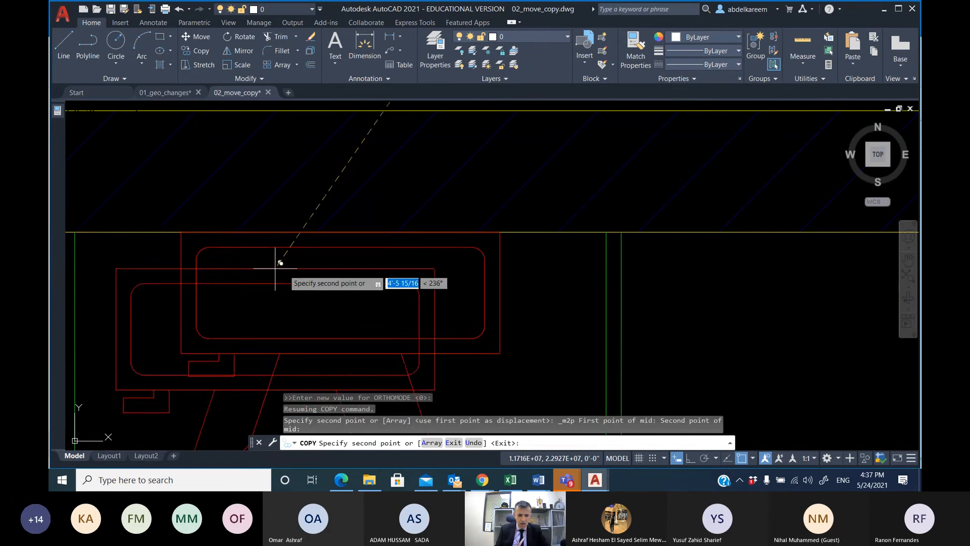
{"action": "scroll", "coordinate": [280, 247], "scroll_direction": "down", "scroll_amount": 6}
{"action": "middle_click_drag", "start_coordinate": [276, 244], "coordinate": [551, 169]}
{"action": "right_click", "coordinate": [433, 193]}
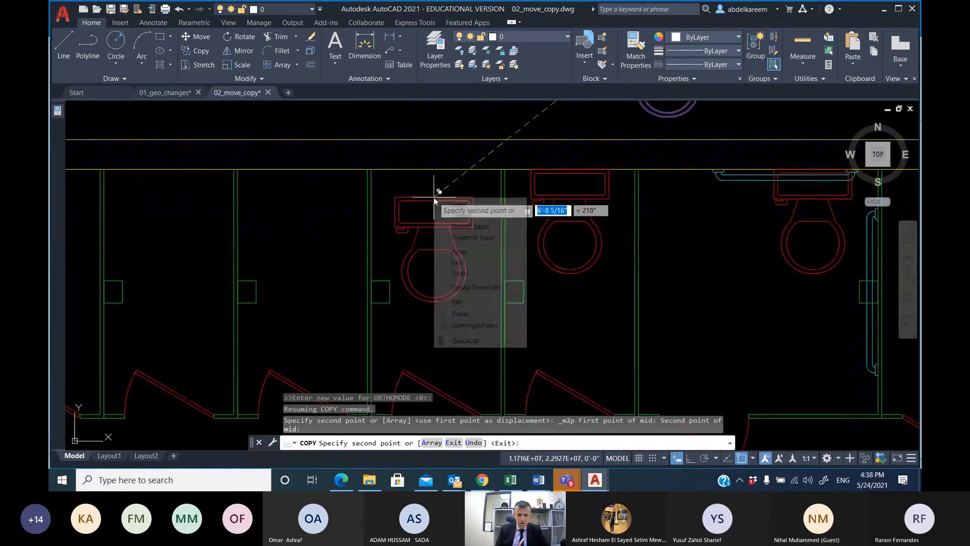
{"action": "left_click", "coordinate": [463, 205]}
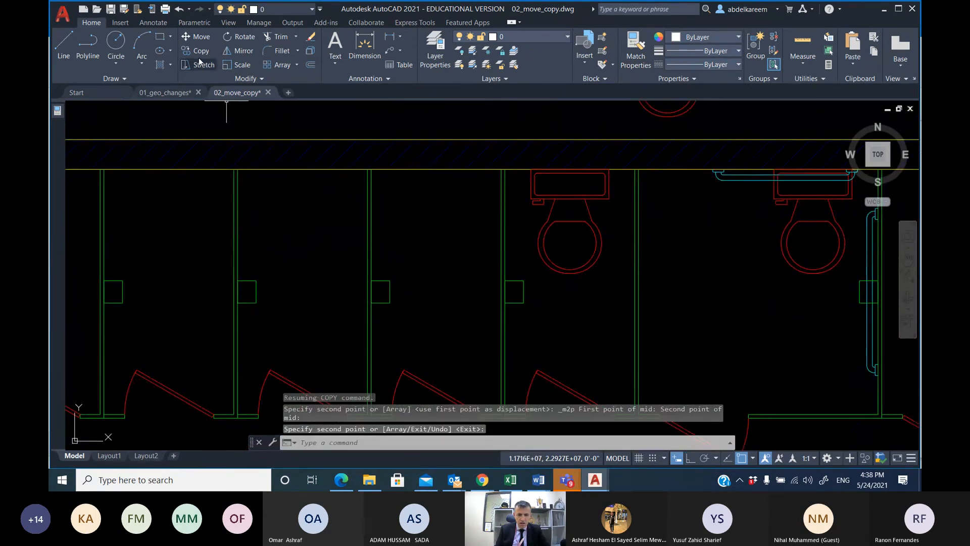
Copy the fifth stall's toilet into the four other empty stalls, using the partition-to-wall corners as base and destination points.
{"action": "left_click", "coordinate": [197, 52]}
{"action": "left_click", "coordinate": [585, 214]}
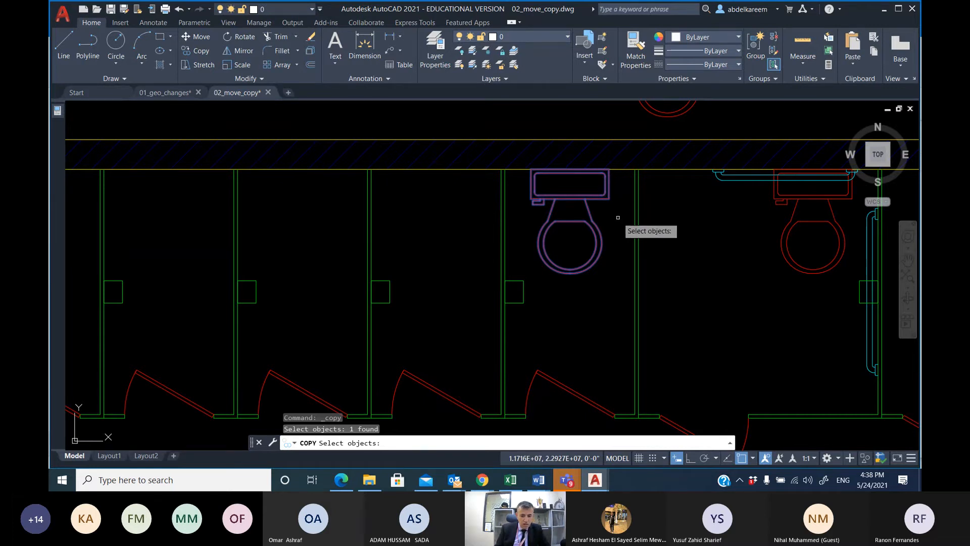
{"action": "key", "text": "Return"}
{"action": "left_click", "coordinate": [636, 170]}
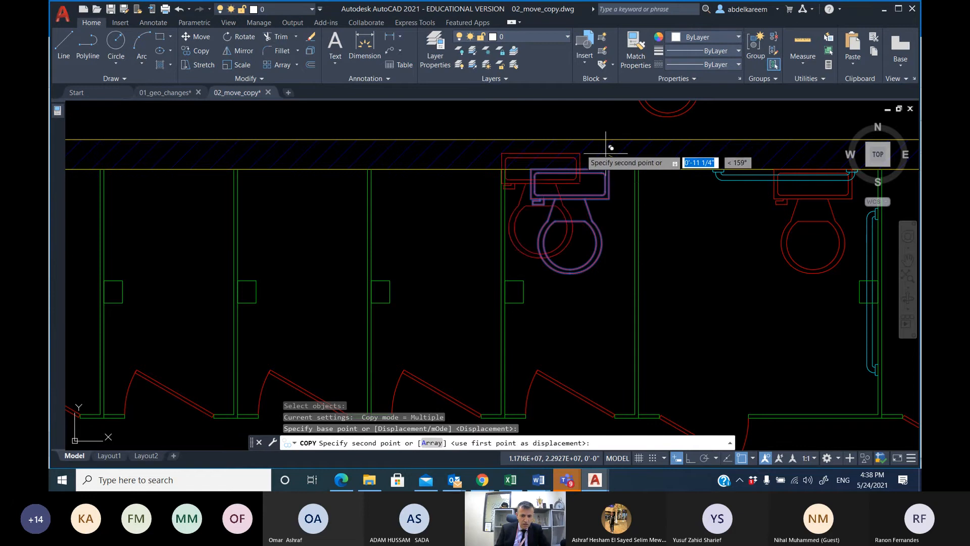
{"action": "left_click", "coordinate": [502, 162]}
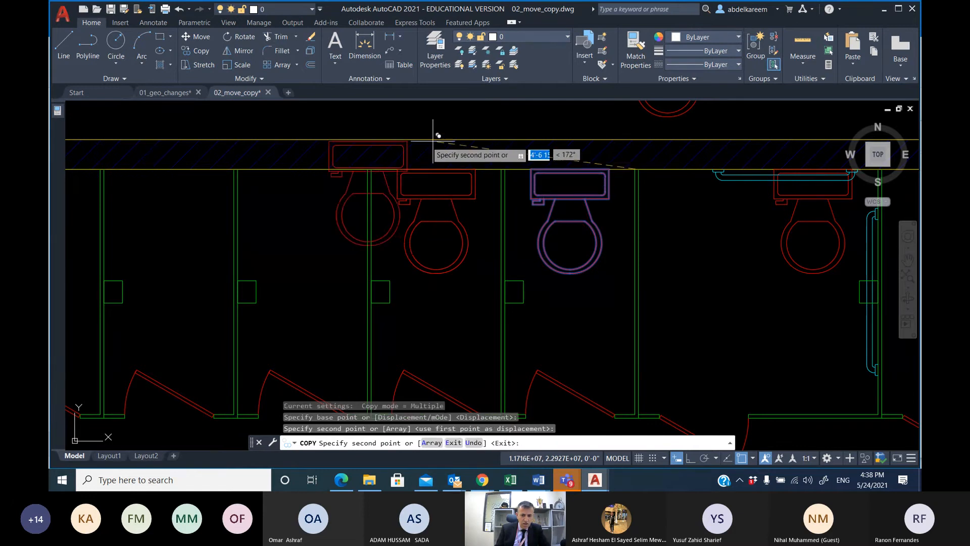
{"action": "left_click", "coordinate": [368, 163]}
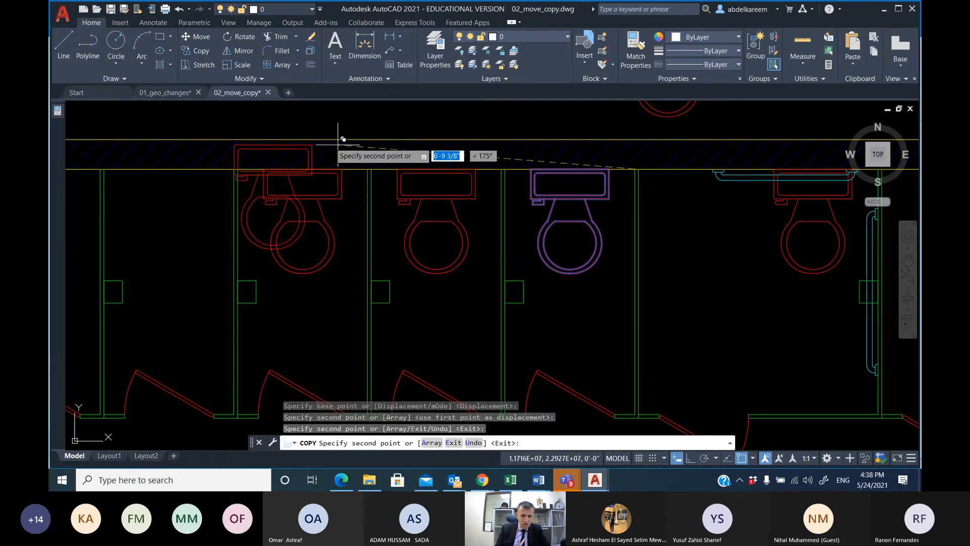
{"action": "left_click", "coordinate": [236, 157]}
{"action": "mouse_move", "coordinate": [238, 158]}
{"action": "middle_mouse_down"}
{"action": "mouse_move", "coordinate": [277, 211]}
{"action": "mouse_move", "coordinate": [446, 199]}
{"action": "middle_mouse_up"}
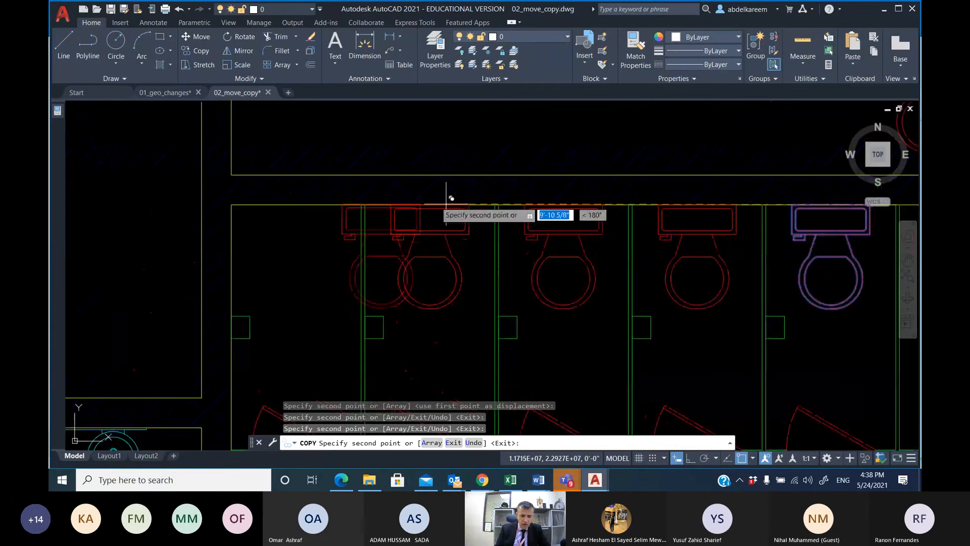
{"action": "left_click", "coordinate": [362, 197]}
{"action": "key", "text": "Escape"}
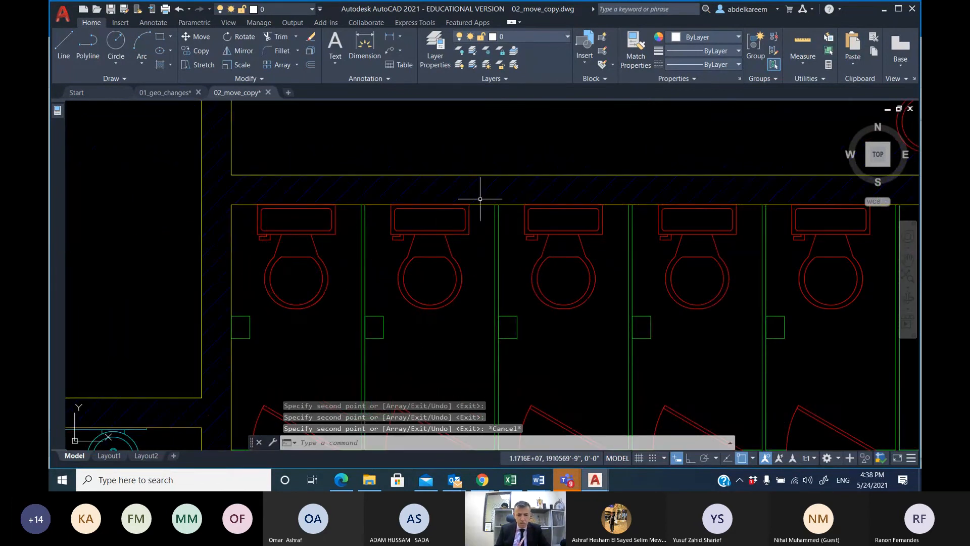
Undo the toilet copies in all five narrow stalls.
{"action": "middle_click_drag", "start_coordinate": [773, 238], "coordinate": [580, 216]}
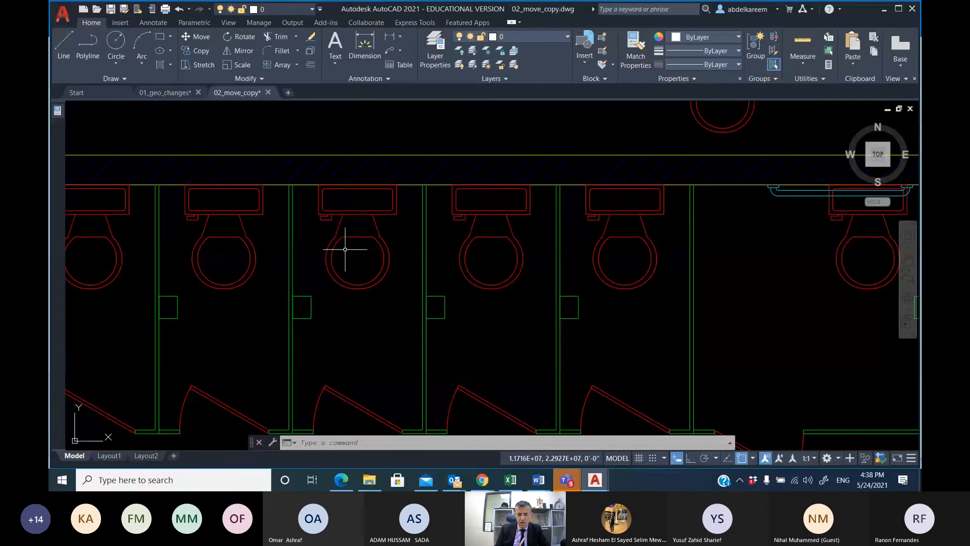
{"action": "scroll", "coordinate": [346, 249], "scroll_direction": "down", "scroll_amount": 4}
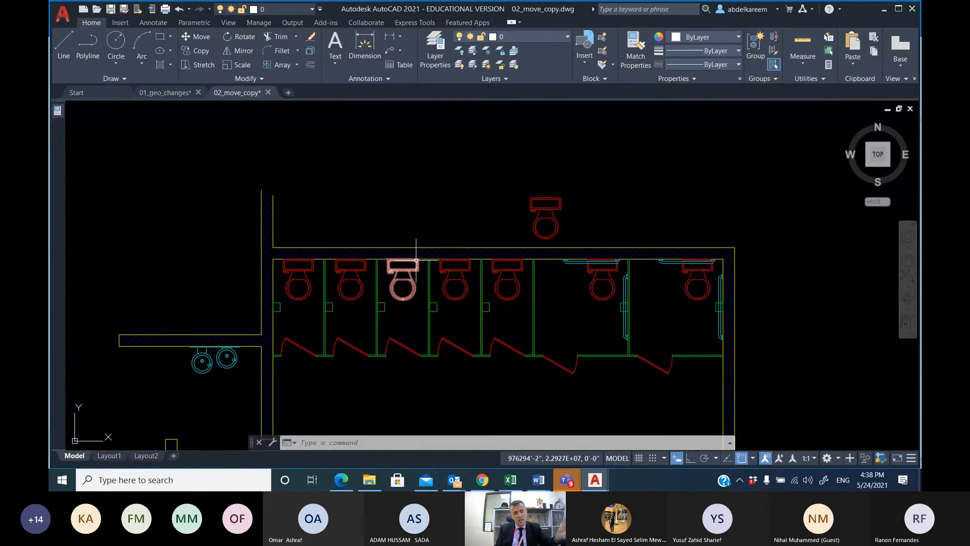
{"action": "mouse_move", "coordinate": [416, 260]}
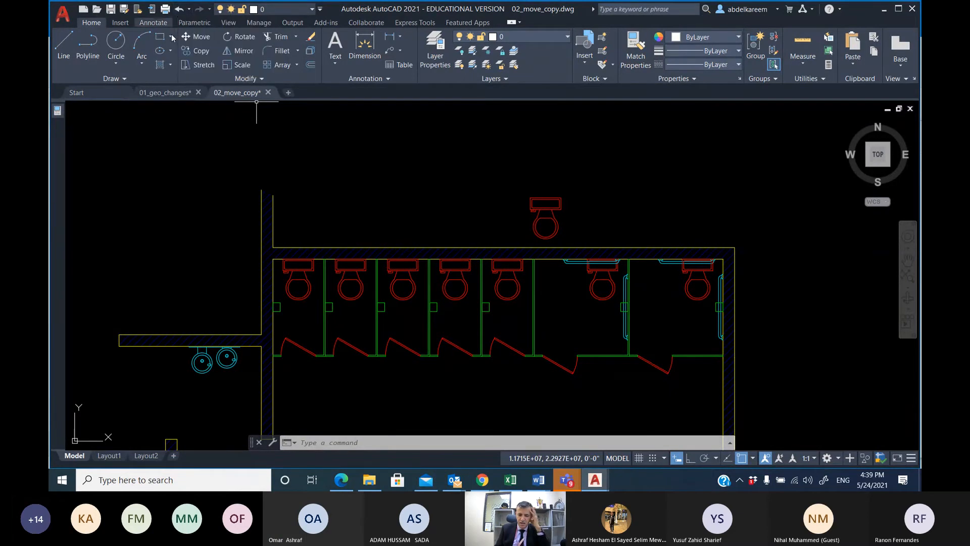
{"action": "middle_click_drag", "start_coordinate": [391, 241], "coordinate": [381, 135]}
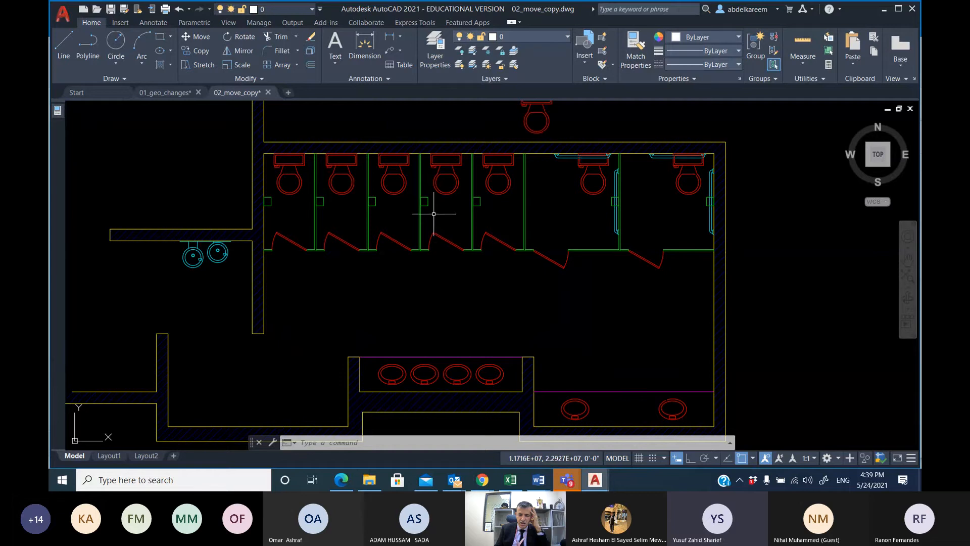
{"action": "middle_click_drag", "start_coordinate": [434, 214], "coordinate": [455, 287]}
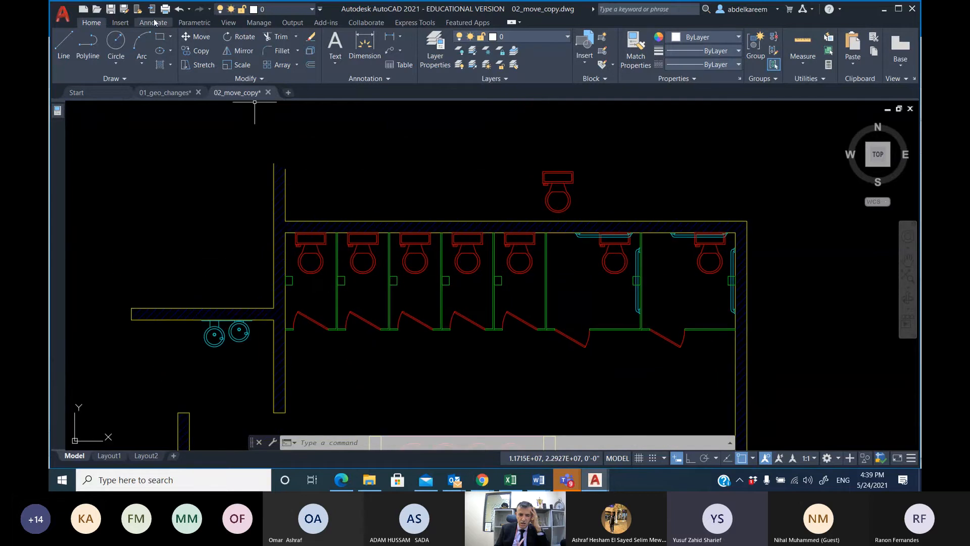
{"action": "left_click", "coordinate": [179, 12]}
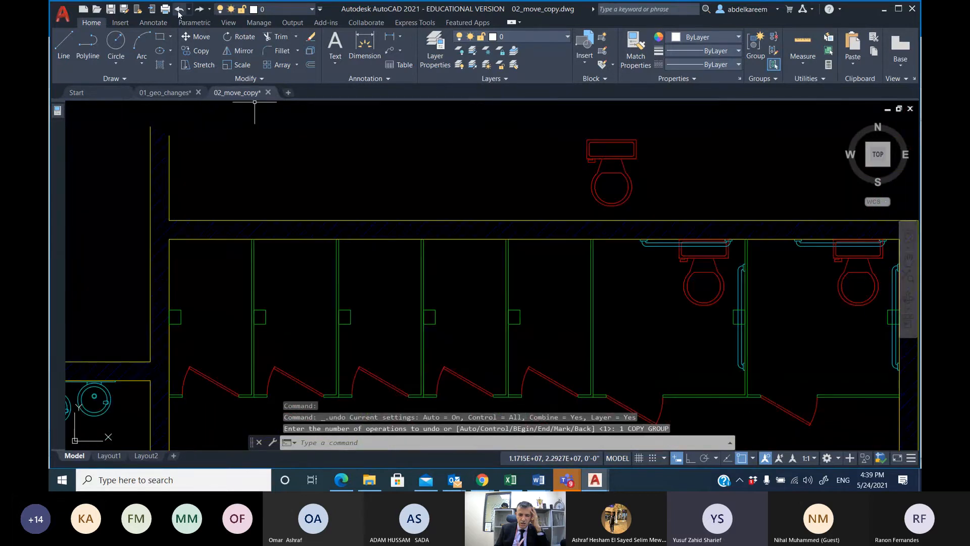
Draw a helper line along the wall's inner face between the inner corners of the fifth stall's partitions.
{"action": "scroll", "coordinate": [567, 275], "scroll_direction": "up", "scroll_amount": 3}
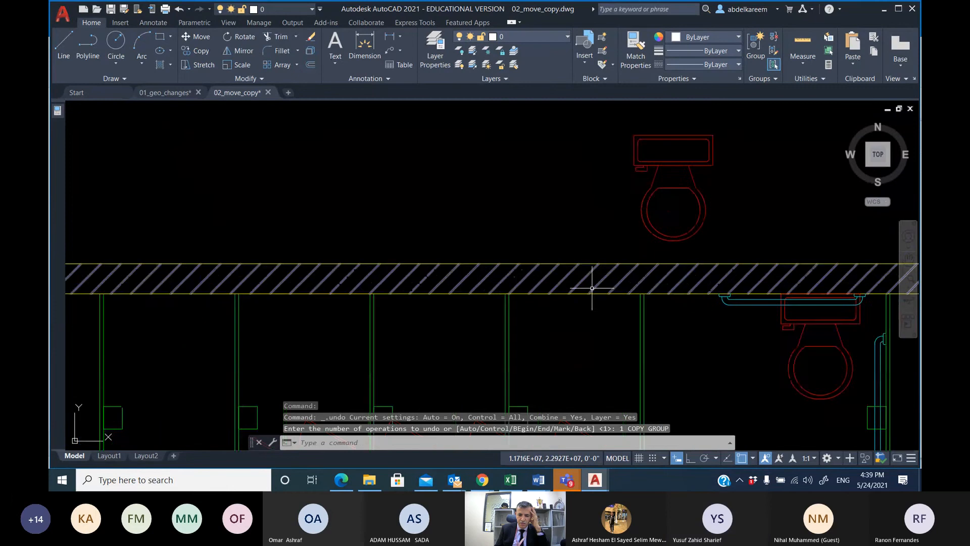
{"action": "mouse_move", "coordinate": [592, 286]}
{"action": "middle_mouse_down"}
{"action": "mouse_move", "coordinate": [489, 201]}
{"action": "mouse_move", "coordinate": [493, 221]}
{"action": "middle_mouse_up"}
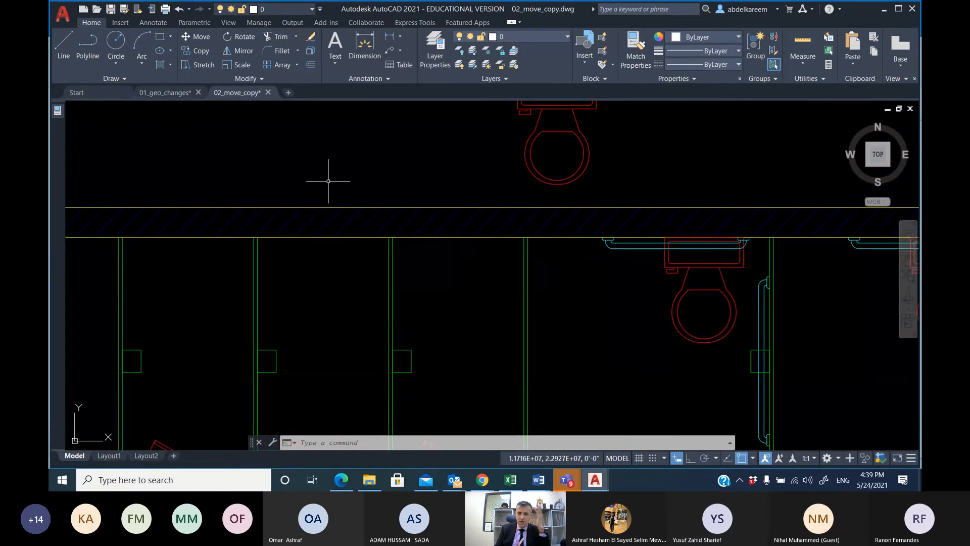
{"action": "left_click", "coordinate": [63, 49]}
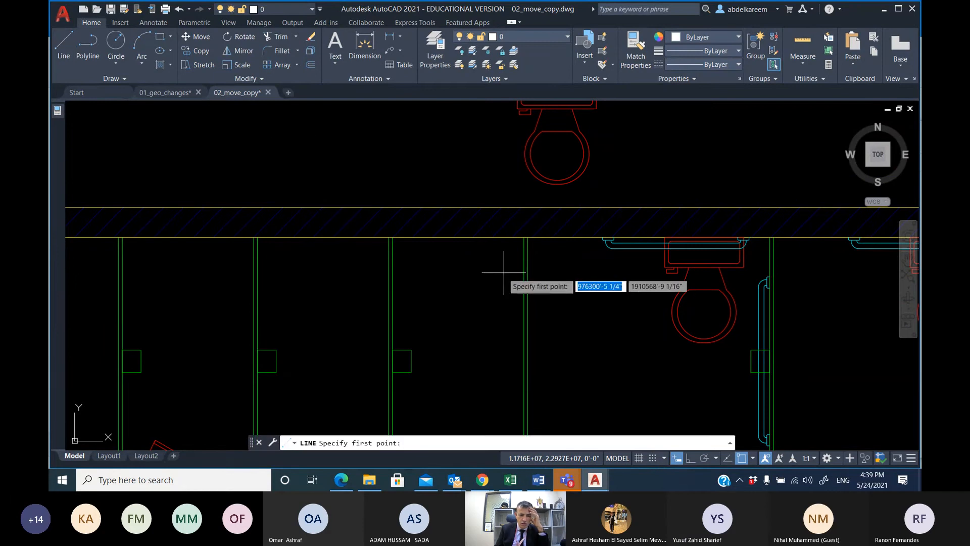
{"action": "left_click", "coordinate": [393, 237]}
{"action": "left_click", "coordinate": [526, 238]}
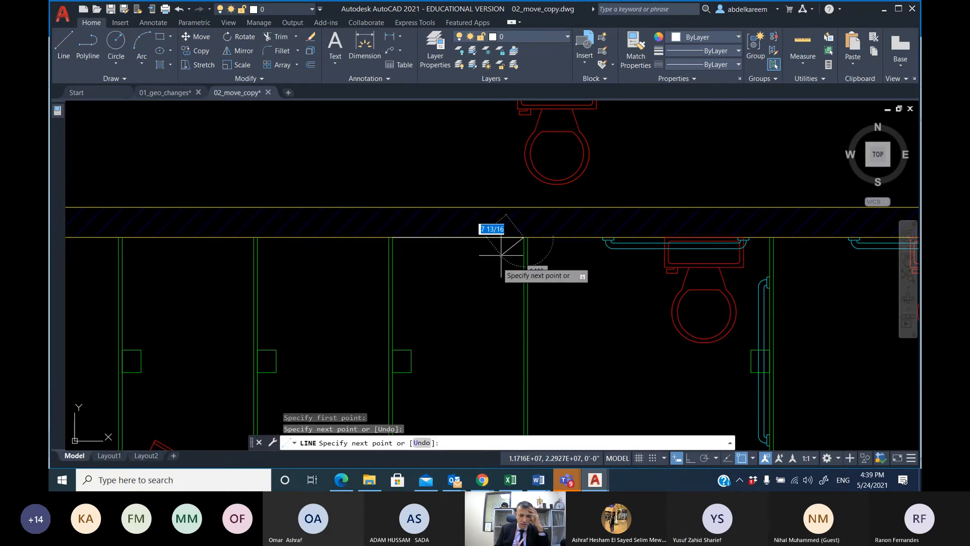
{"action": "right_click", "coordinate": [489, 284]}
{"action": "left_click", "coordinate": [527, 292]}
Move the loose toilet from its tank's back midpoint to the midpoint of the fifth stall's helper line.
{"action": "scroll", "coordinate": [494, 238], "scroll_direction": "down", "scroll_amount": 2}
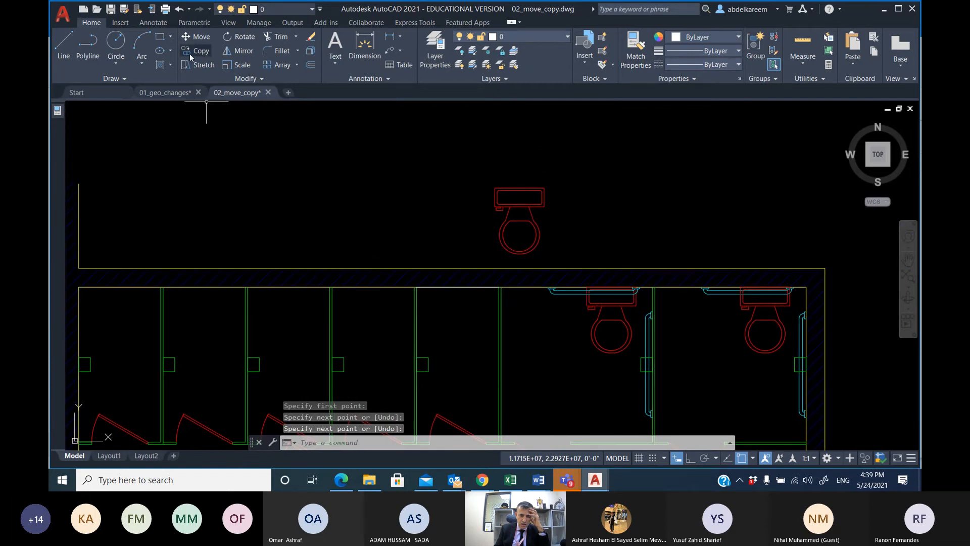
{"action": "left_click", "coordinate": [193, 36]}
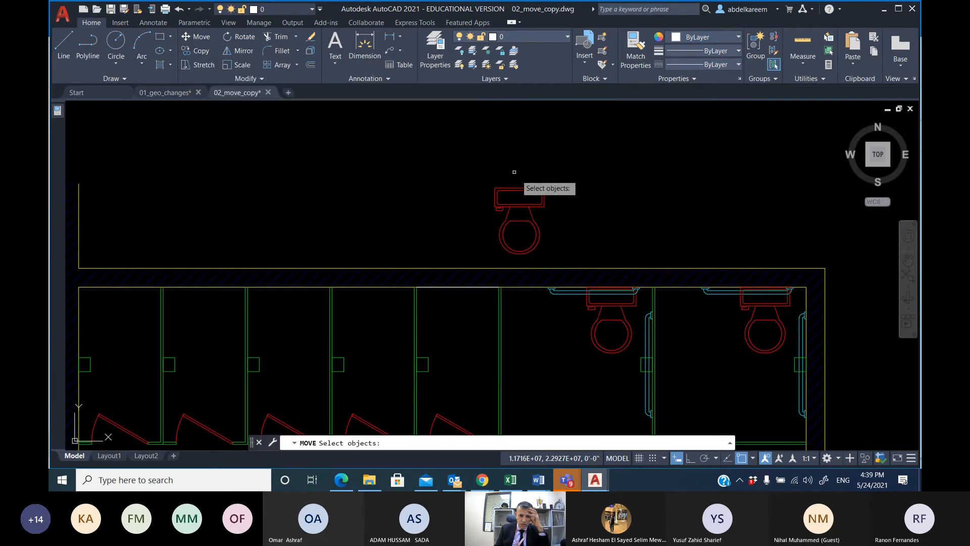
{"action": "left_click", "coordinate": [524, 203]}
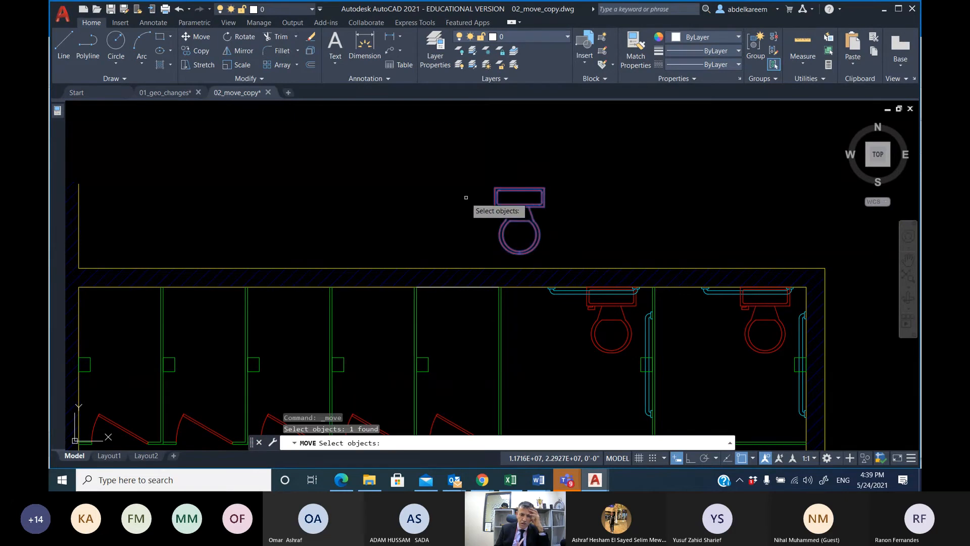
{"action": "key", "text": "Return"}
{"action": "left_click", "coordinate": [520, 188]}
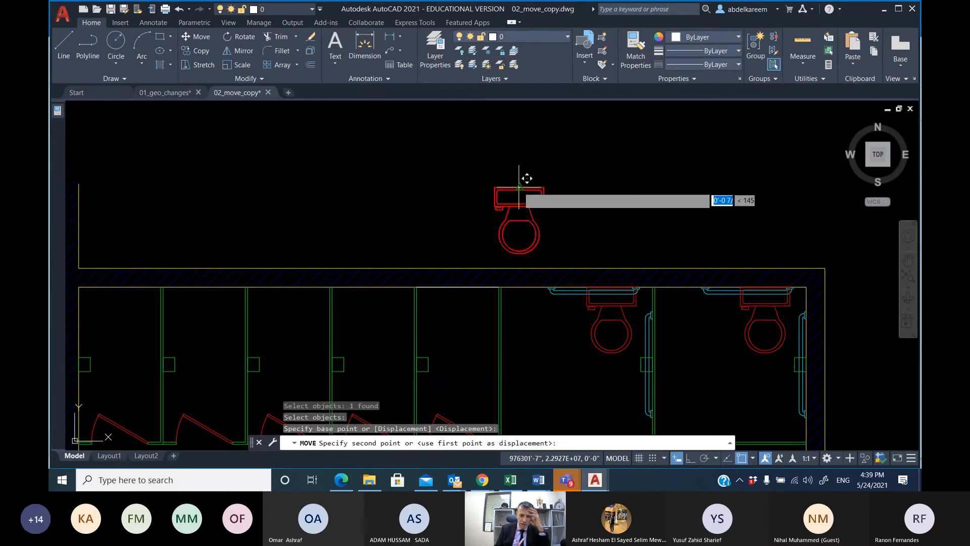
{"action": "scroll", "coordinate": [465, 318], "scroll_direction": "up", "scroll_amount": 5}
{"action": "scroll", "coordinate": [465, 318], "scroll_direction": "up", "scroll_amount": 2}
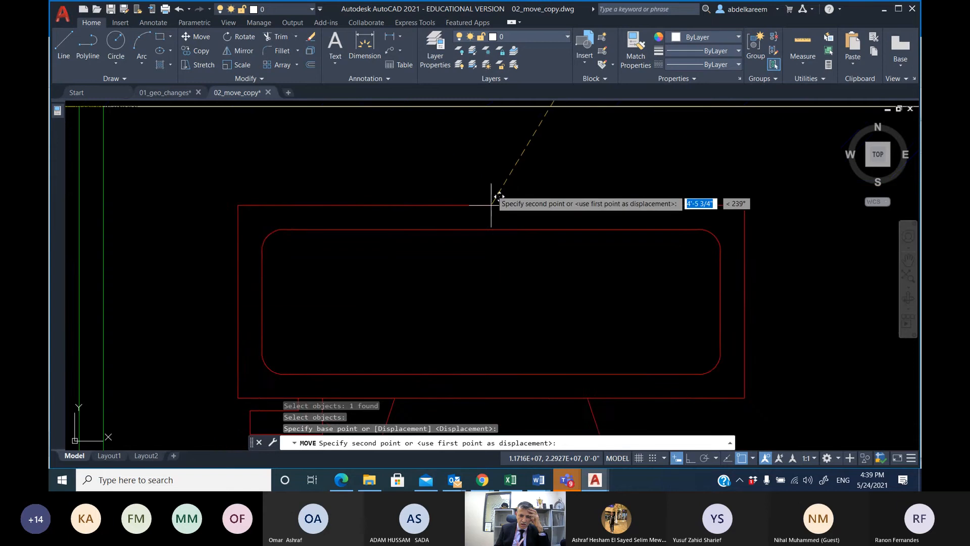
{"action": "scroll", "coordinate": [495, 195], "scroll_direction": "down", "scroll_amount": 4}
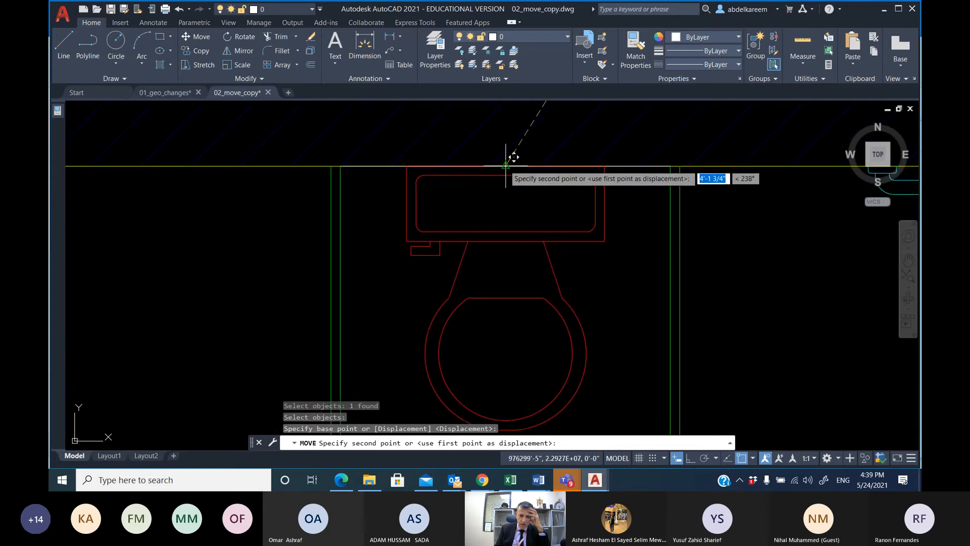
{"action": "left_click", "coordinate": [504, 167]}
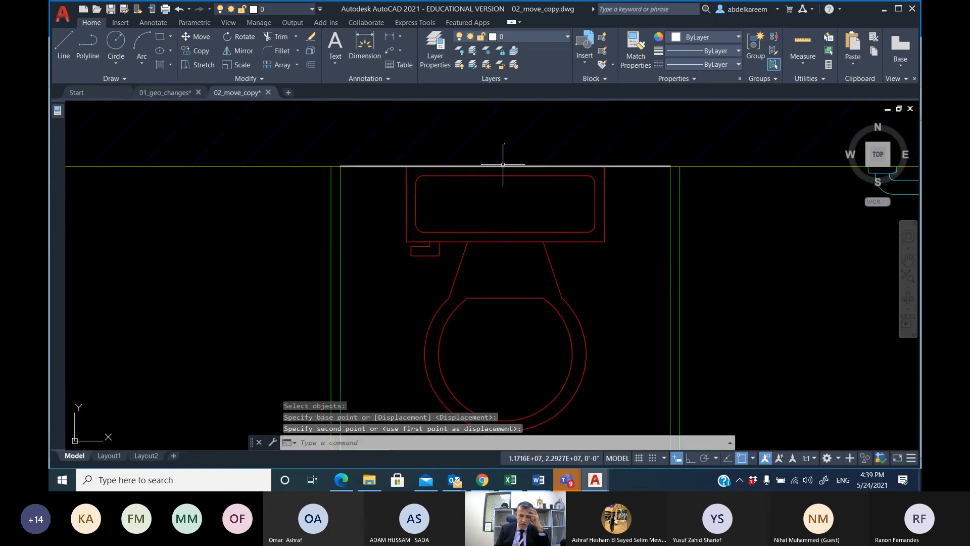
Delete the helper line along the wall behind the fifth stall's toilet.
{"action": "left_click", "coordinate": [381, 167]}
{"action": "left_click", "coordinate": [407, 199]}
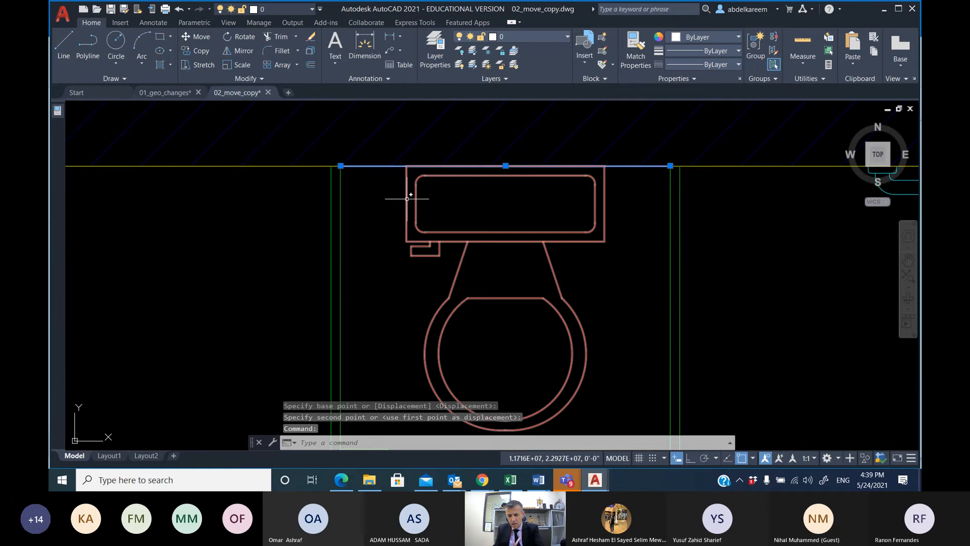
{"action": "key", "text": "Delete"}
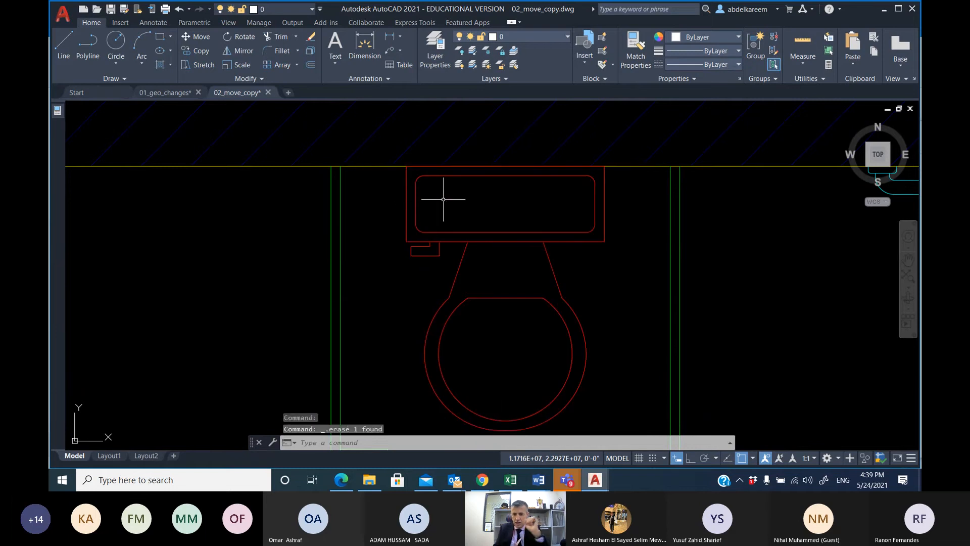
Copy the centered toilet into the four empty narrow stalls, from the fifth stall's right partition-to-wall corner to each stall's matching corner.
{"action": "scroll", "coordinate": [443, 200], "scroll_direction": "down", "scroll_amount": 4}
{"action": "mouse_move", "coordinate": [435, 219]}
{"action": "middle_mouse_down"}
{"action": "mouse_move", "coordinate": [644, 210]}
{"action": "mouse_move", "coordinate": [635, 236]}
{"action": "mouse_move", "coordinate": [613, 206]}
{"action": "middle_mouse_up"}
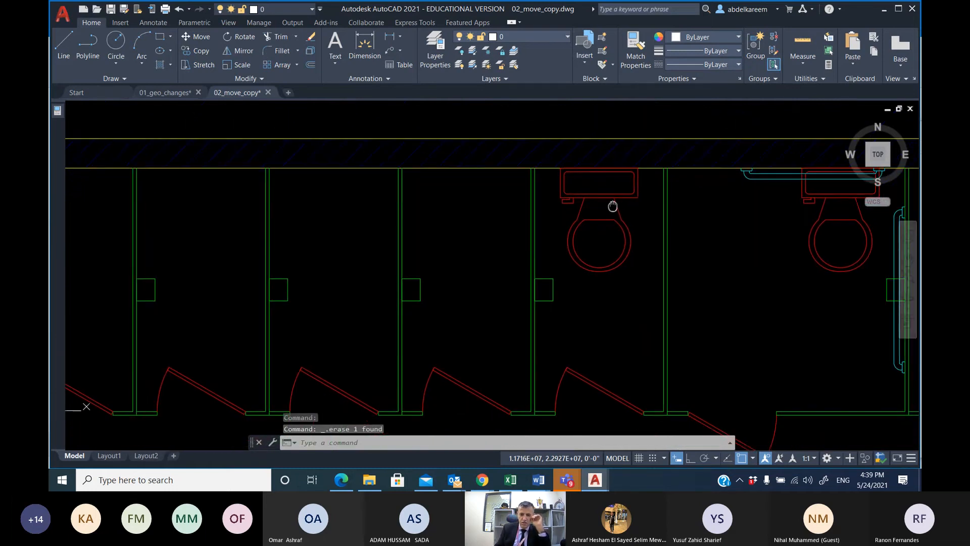
{"action": "left_click", "coordinate": [208, 52]}
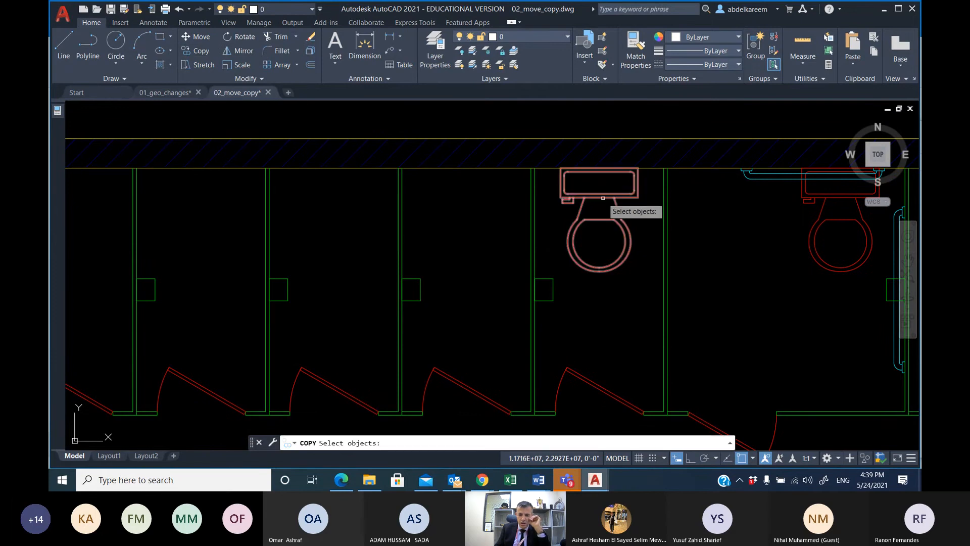
{"action": "left_click", "coordinate": [603, 198]}
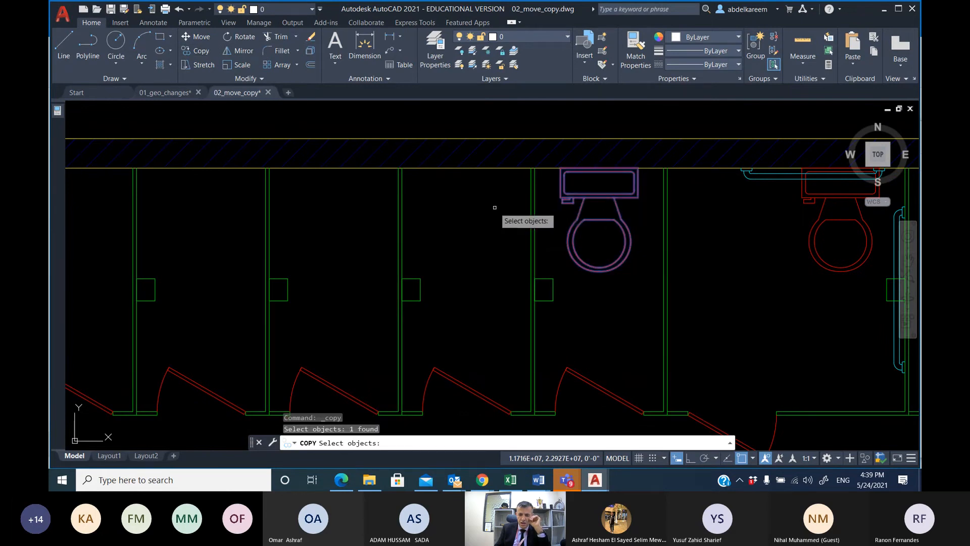
{"action": "key", "text": "Return"}
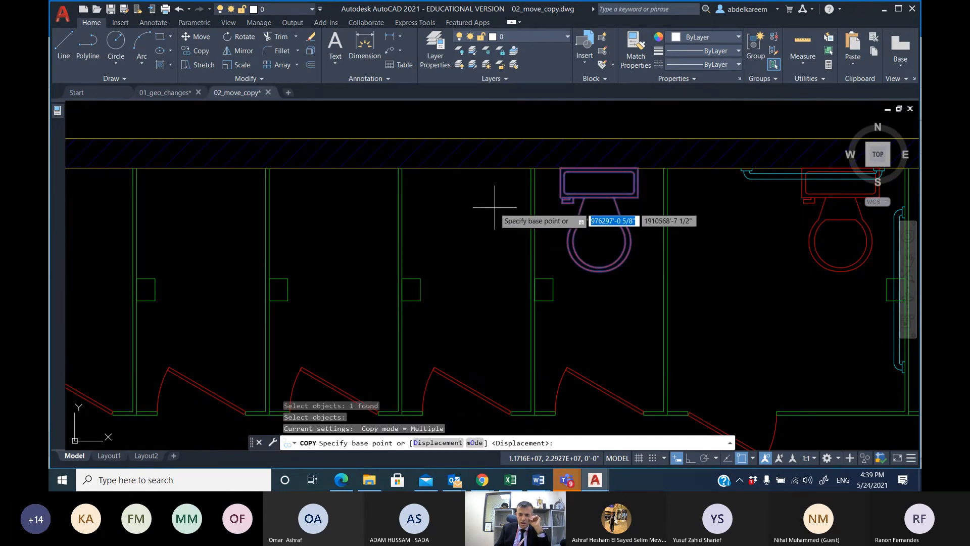
{"action": "left_click", "coordinate": [664, 168]}
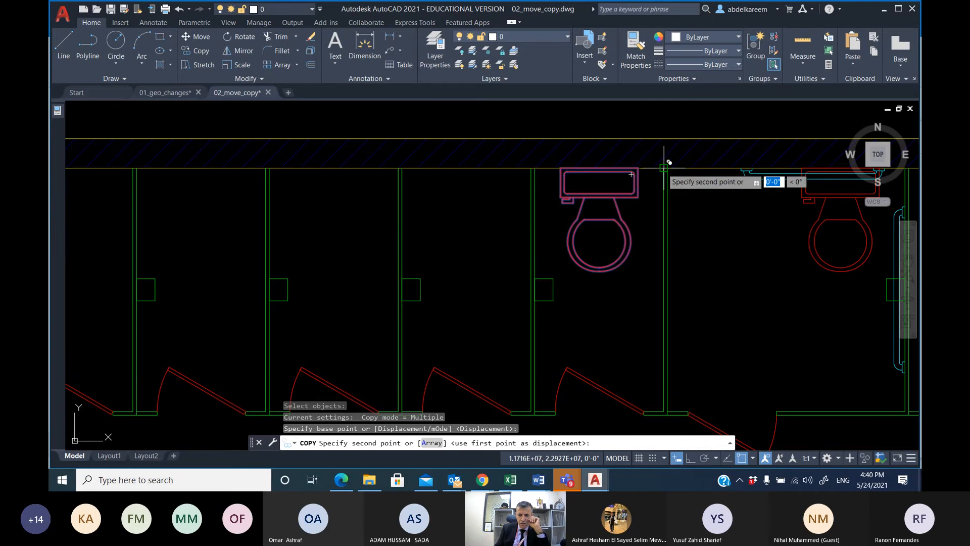
{"action": "left_click", "coordinate": [531, 167]}
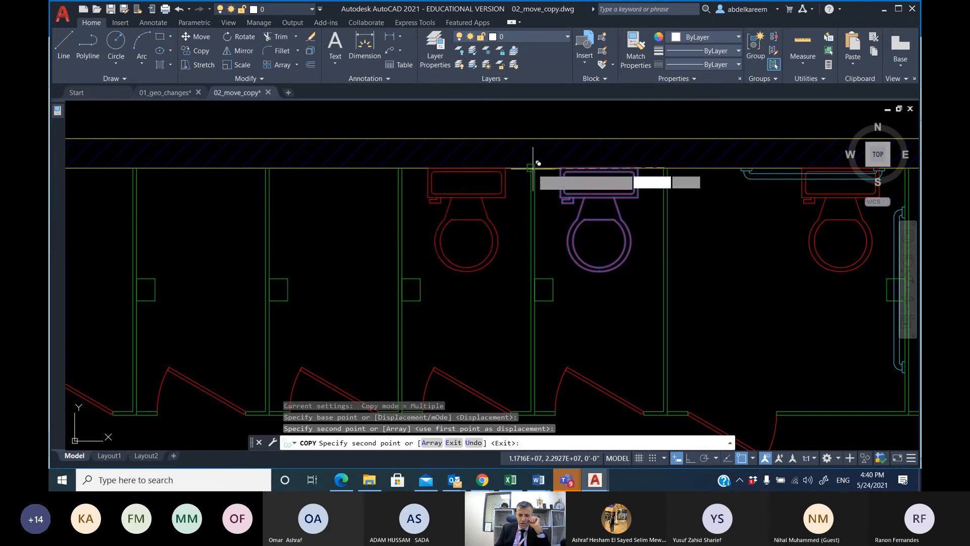
{"action": "left_click", "coordinate": [399, 167]}
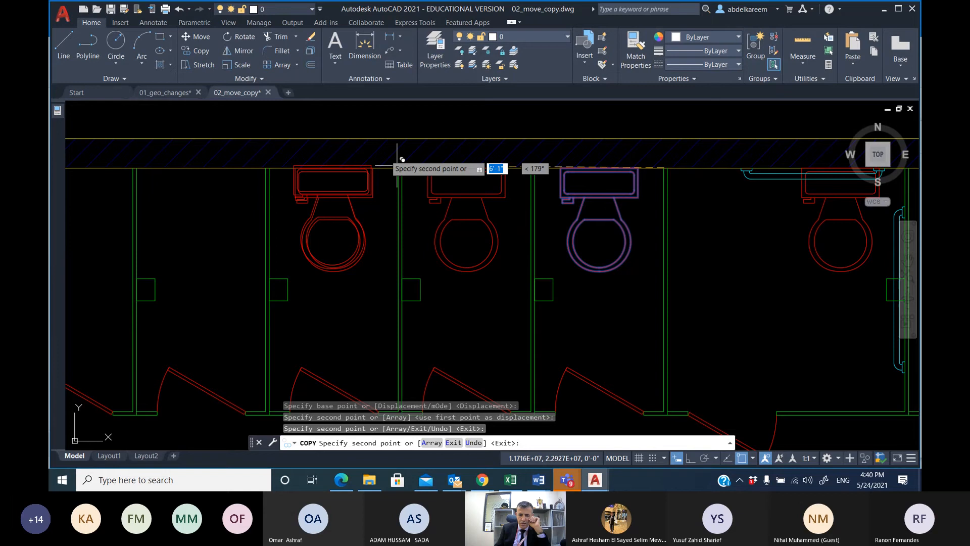
{"action": "left_click", "coordinate": [267, 167]}
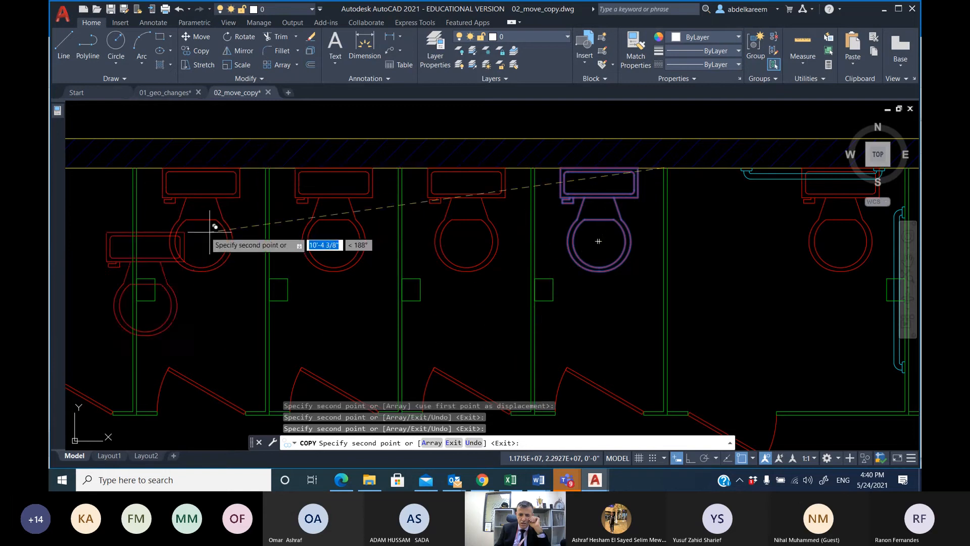
{"action": "left_click", "coordinate": [129, 167]}
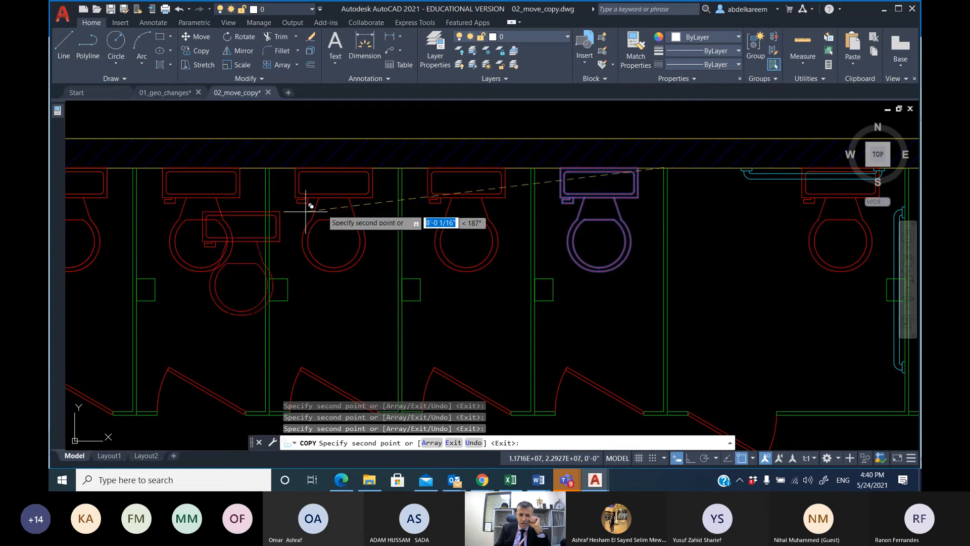
{"action": "right_click", "coordinate": [364, 258]}
{"action": "left_click", "coordinate": [385, 265]}
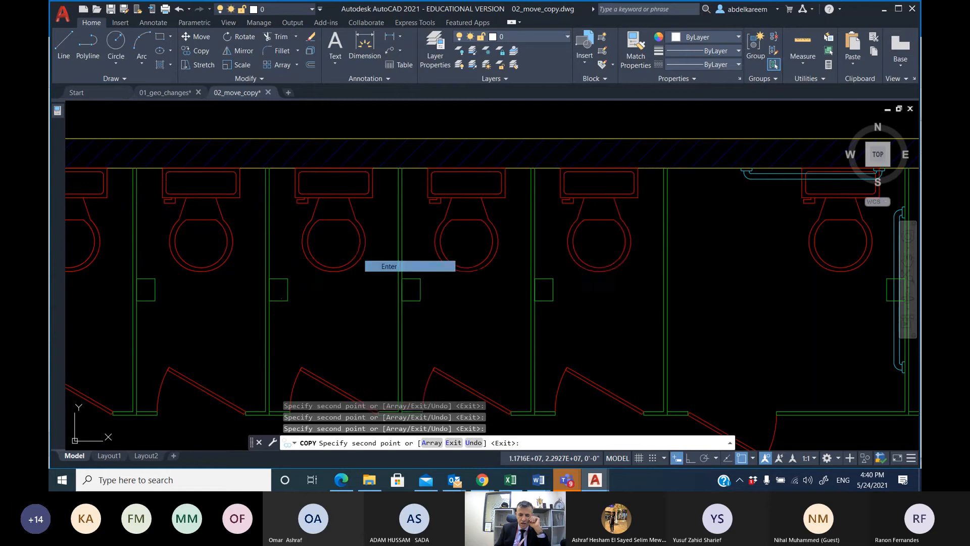
Examine the toilet placement in the stalls and the overall restroom plan.
{"action": "scroll", "coordinate": [379, 260], "scroll_direction": "down", "scroll_amount": 4}
{"action": "middle_click_drag", "start_coordinate": [372, 261], "coordinate": [458, 241]}
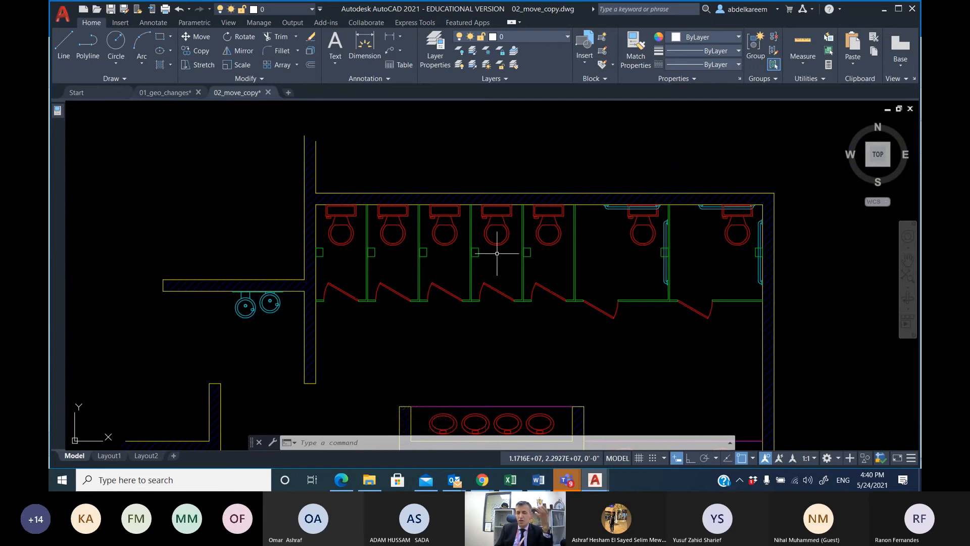
{"action": "scroll", "coordinate": [534, 226], "scroll_direction": "up", "scroll_amount": 4}
{"action": "scroll", "coordinate": [533, 225], "scroll_direction": "down", "scroll_amount": 2}
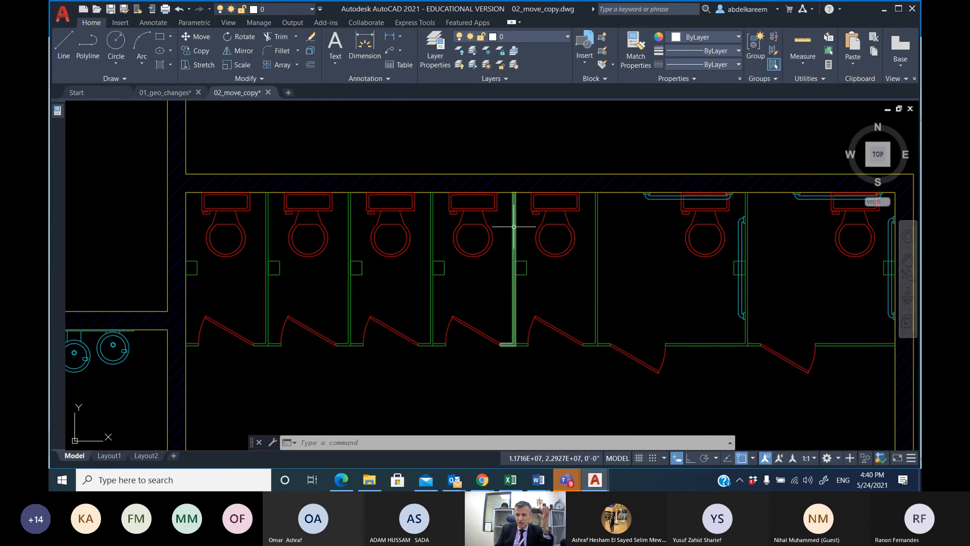
{"action": "mouse_move", "coordinate": [514, 226]}
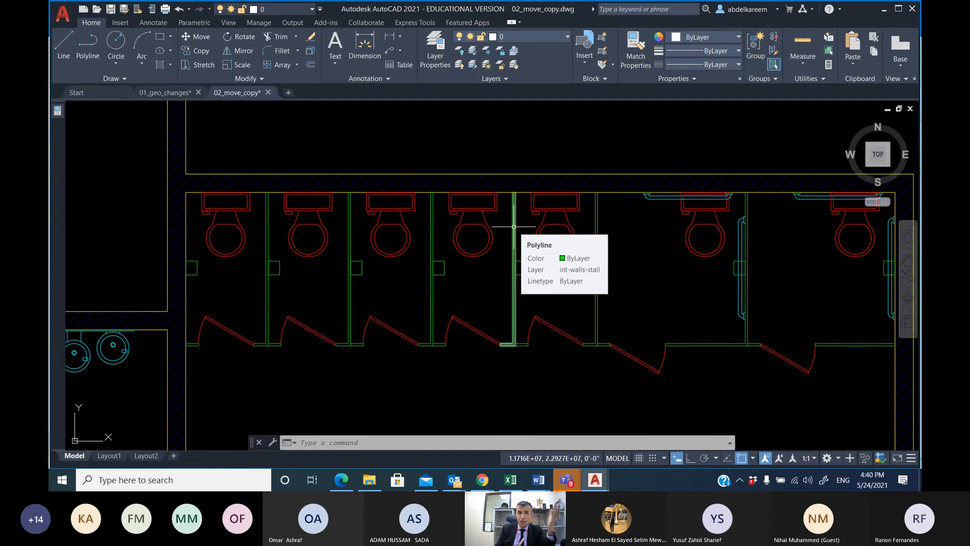
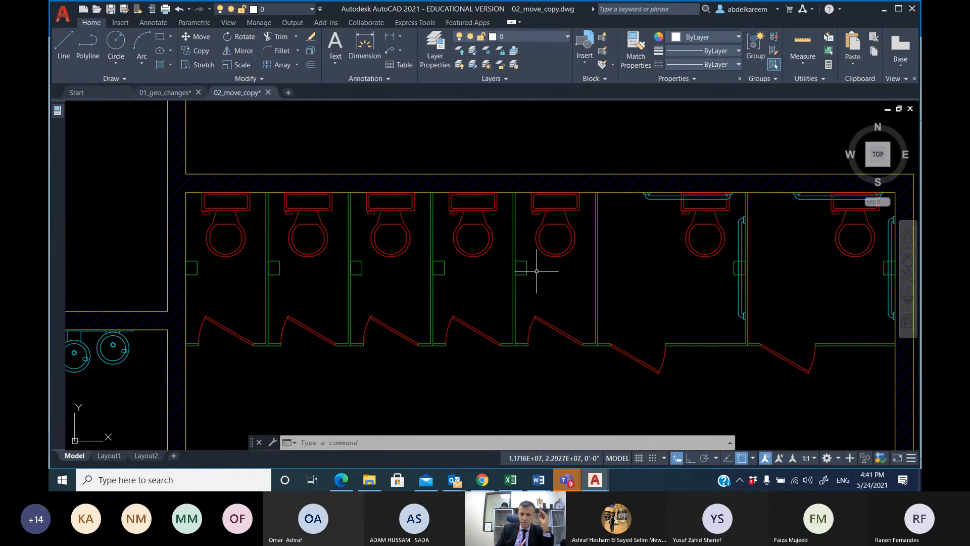
{"action": "scroll", "coordinate": [536, 271], "scroll_direction": "down", "scroll_amount": 3}
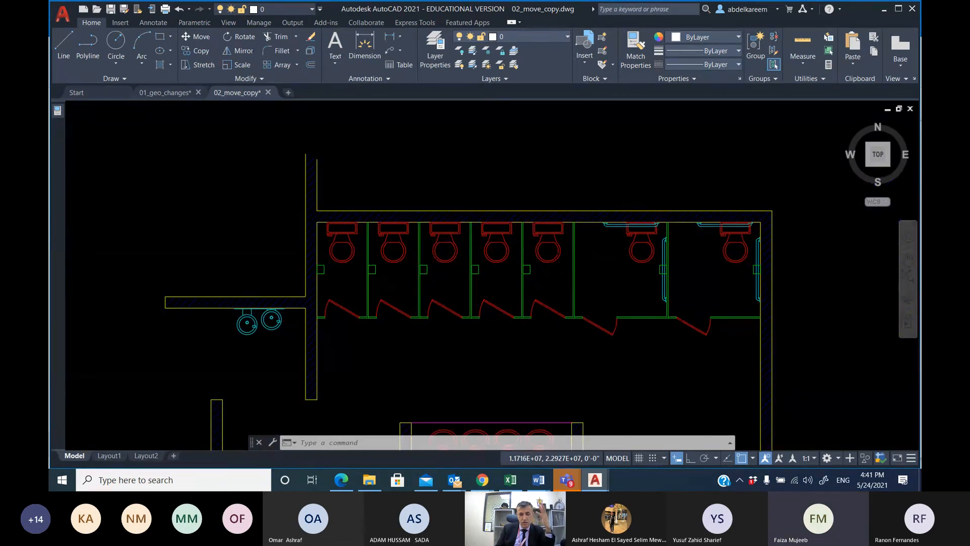
{"action": "scroll", "coordinate": [367, 266], "scroll_direction": "down", "scroll_amount": 2}
{"action": "middle_click_drag", "start_coordinate": [414, 271], "coordinate": [358, 229]}
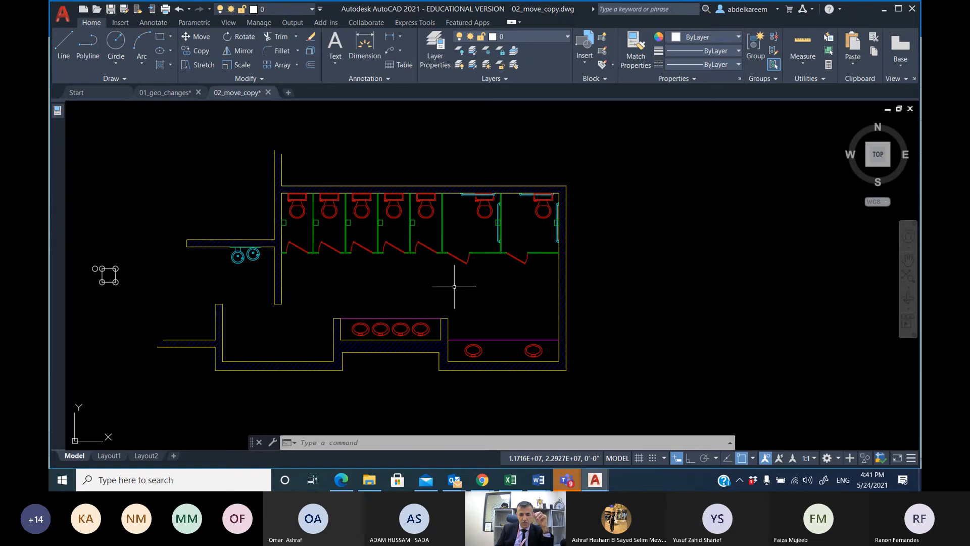
{"action": "middle_click_drag", "start_coordinate": [452, 287], "coordinate": [565, 323]}
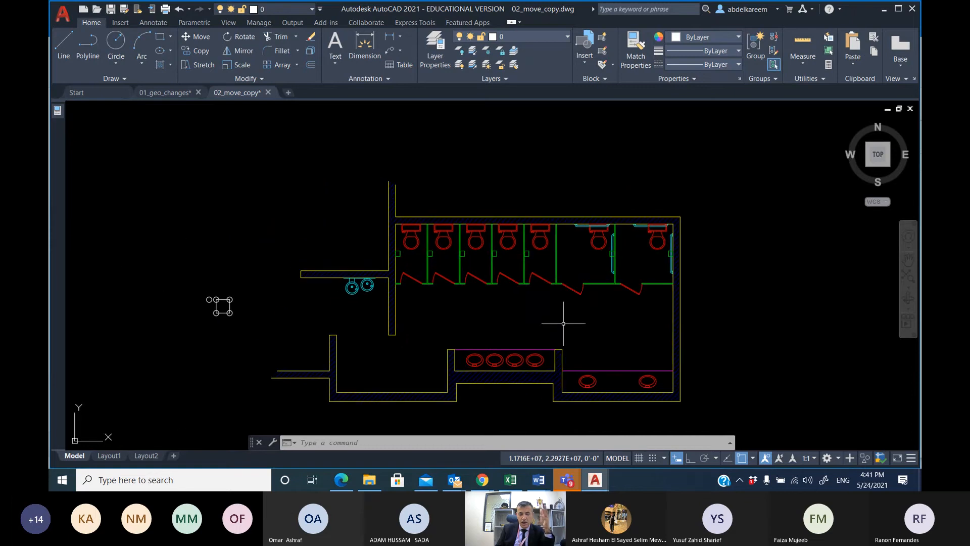
{"action": "scroll", "coordinate": [563, 324], "scroll_direction": "down", "scroll_amount": 2}
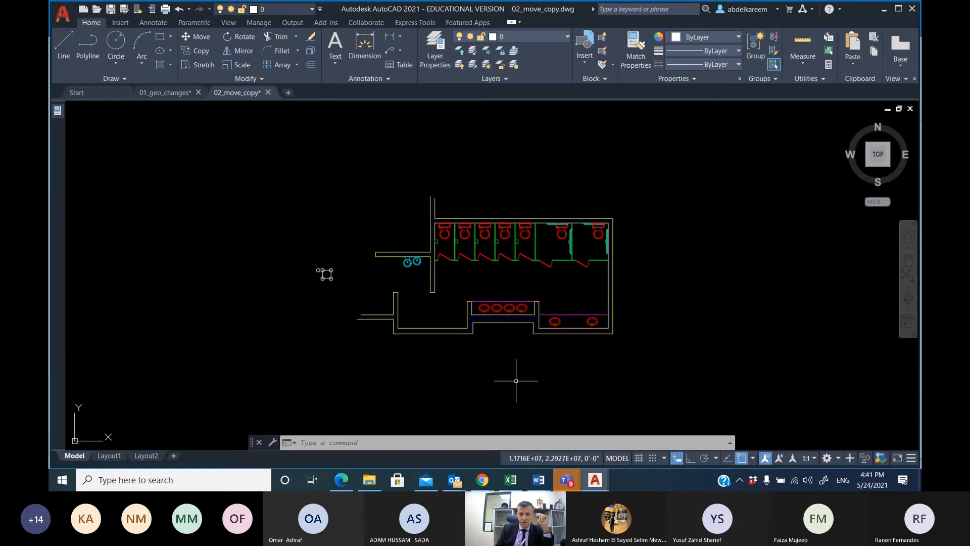
{"action": "scroll", "coordinate": [458, 245], "scroll_direction": "up", "scroll_amount": 4}
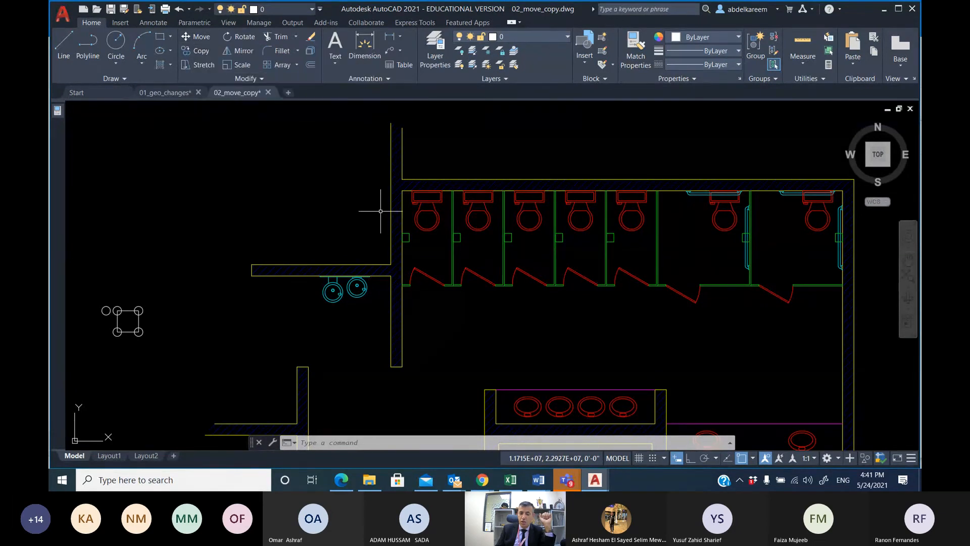
Open the 03_rotate drawing from the chapter_07 exercise folder in File Explorer.
{"action": "left_click", "coordinate": [370, 480]}
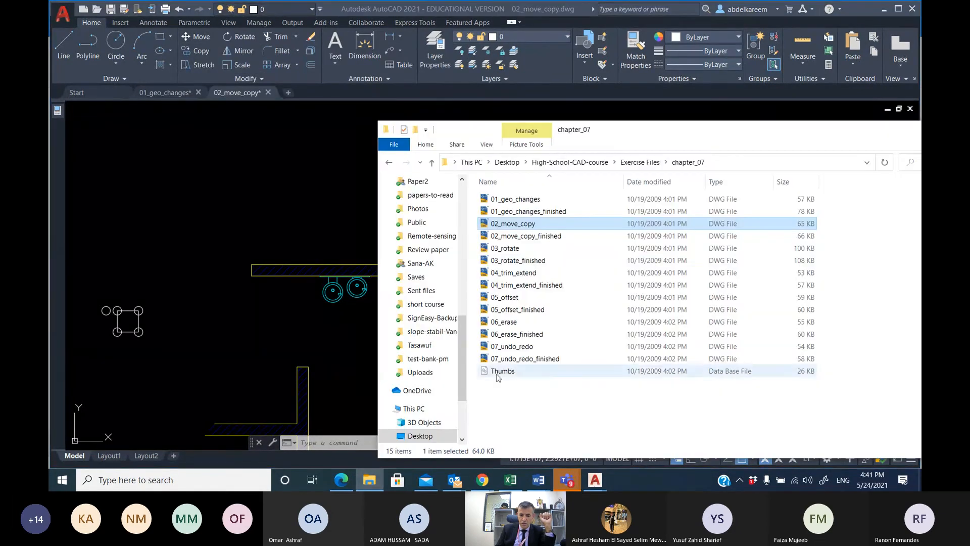
{"action": "double_click", "coordinate": [532, 248]}
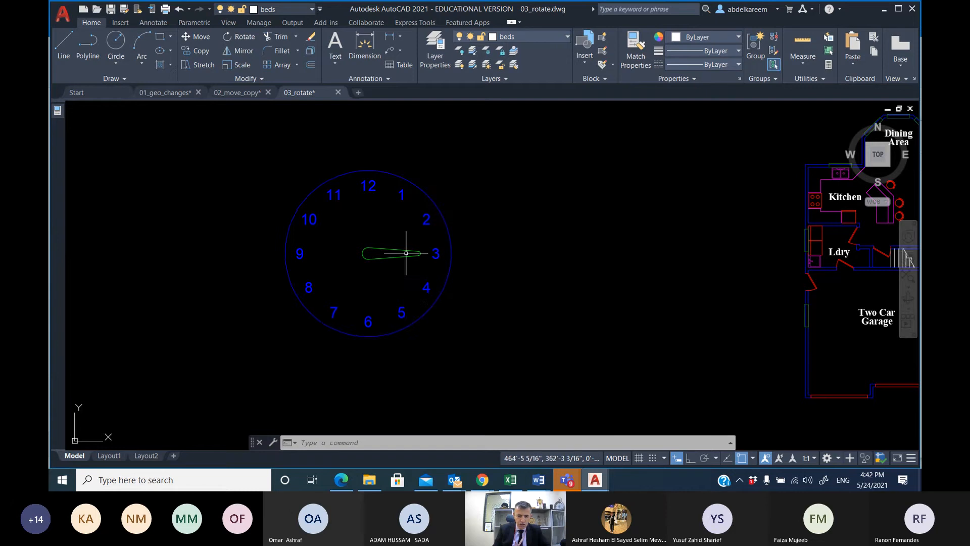
Rotate the clock hand about the clock's center to point at 12, with Ortho turned on.
{"action": "scroll", "coordinate": [394, 248], "scroll_direction": "up", "scroll_amount": 2}
{"action": "scroll", "coordinate": [369, 218], "scroll_direction": "down", "scroll_amount": 4}
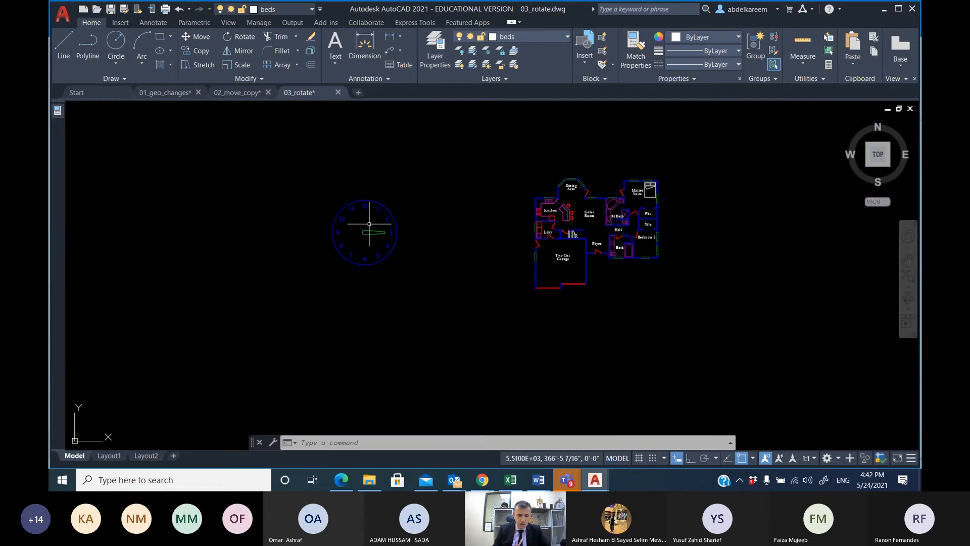
{"action": "scroll", "coordinate": [349, 235], "scroll_direction": "up", "scroll_amount": 5}
{"action": "middle_click_drag", "start_coordinate": [390, 221], "coordinate": [347, 375]}
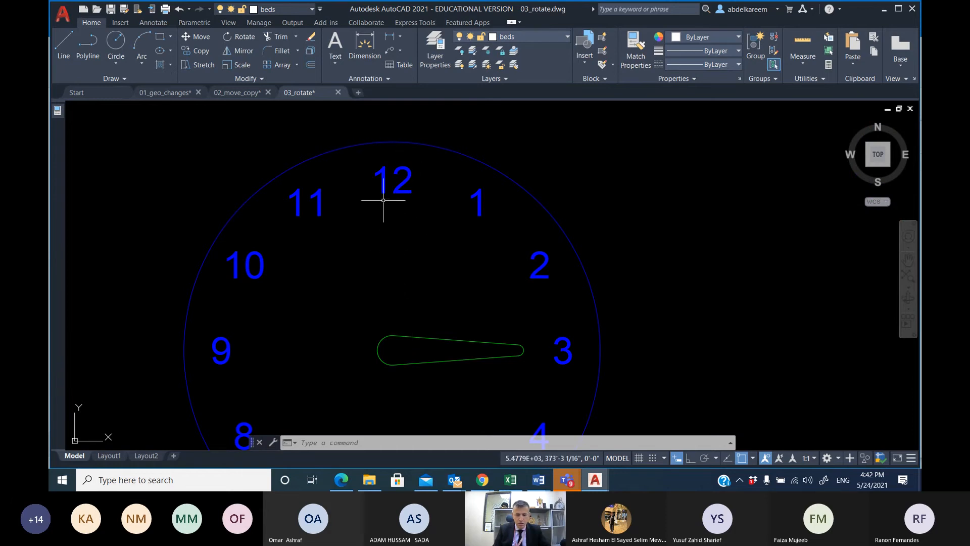
{"action": "scroll", "coordinate": [427, 288], "scroll_direction": "down", "scroll_amount": 2}
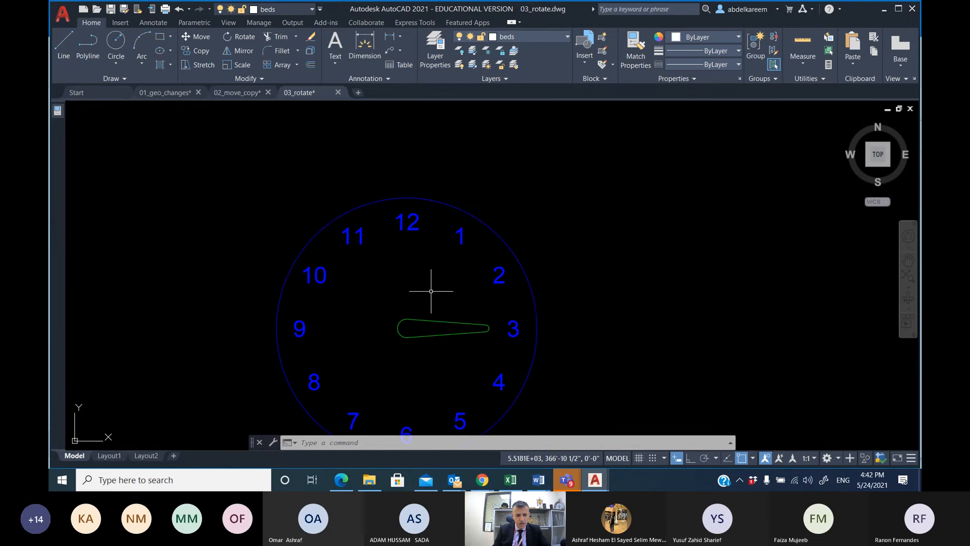
{"action": "middle_click_drag", "start_coordinate": [433, 286], "coordinate": [367, 275]}
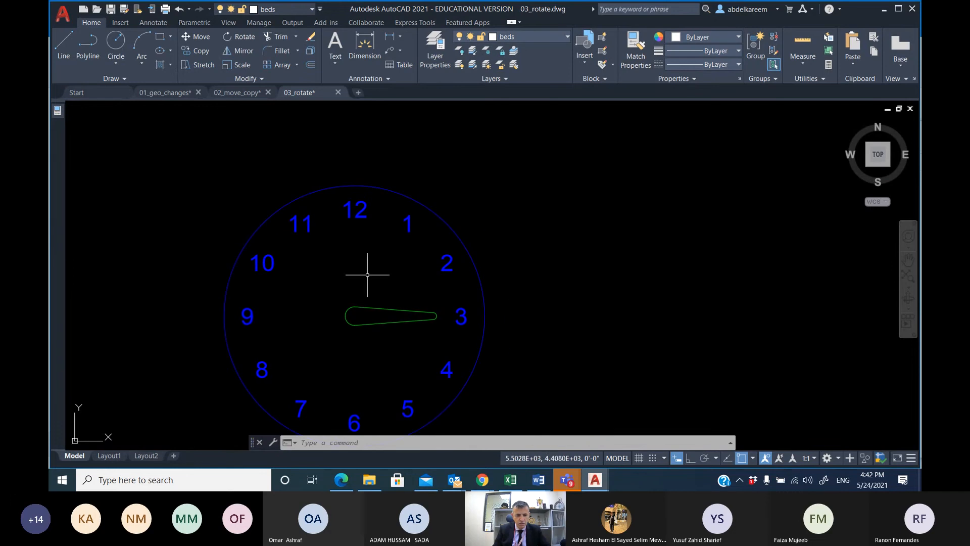
{"action": "left_click", "coordinate": [239, 37]}
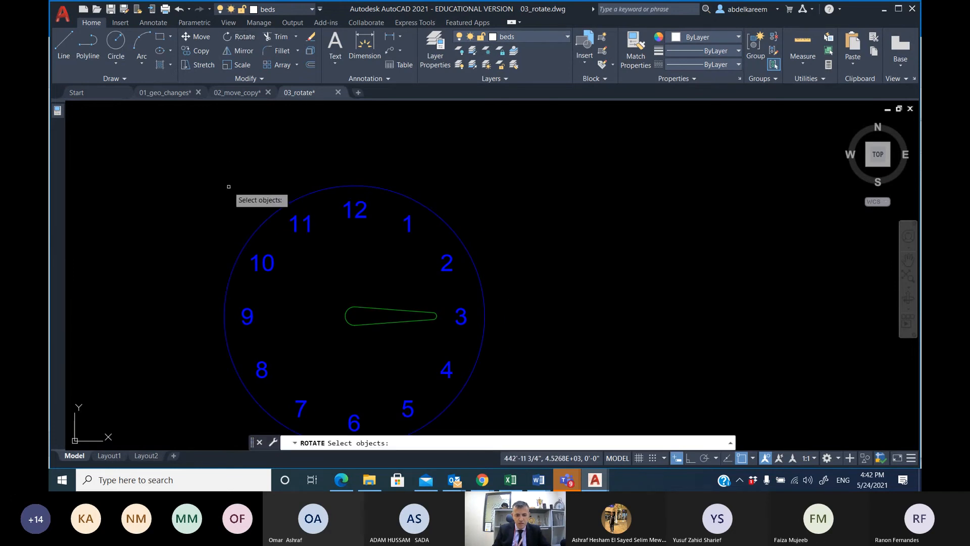
{"action": "left_click", "coordinate": [387, 323]}
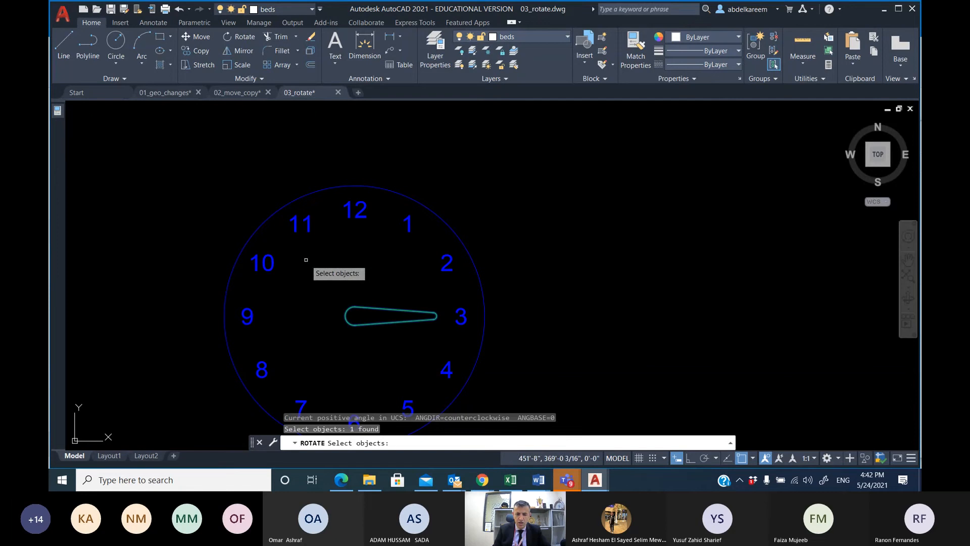
{"action": "key", "text": "Return"}
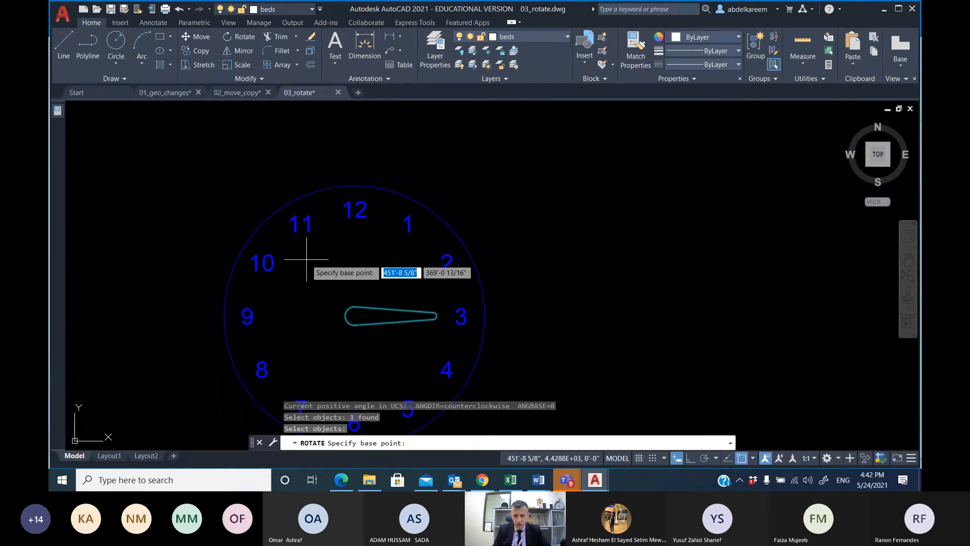
{"action": "left_click", "coordinate": [355, 316]}
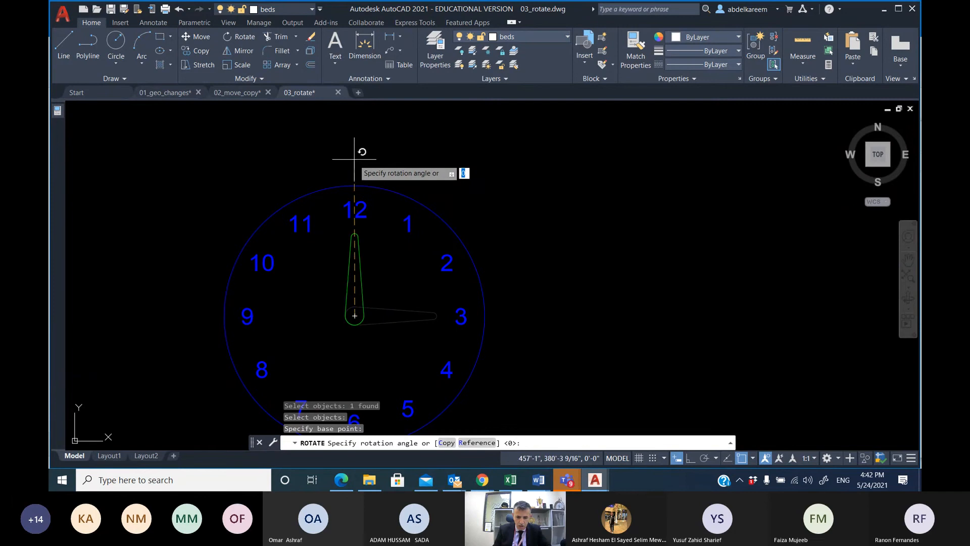
{"action": "left_click", "coordinate": [691, 459]}
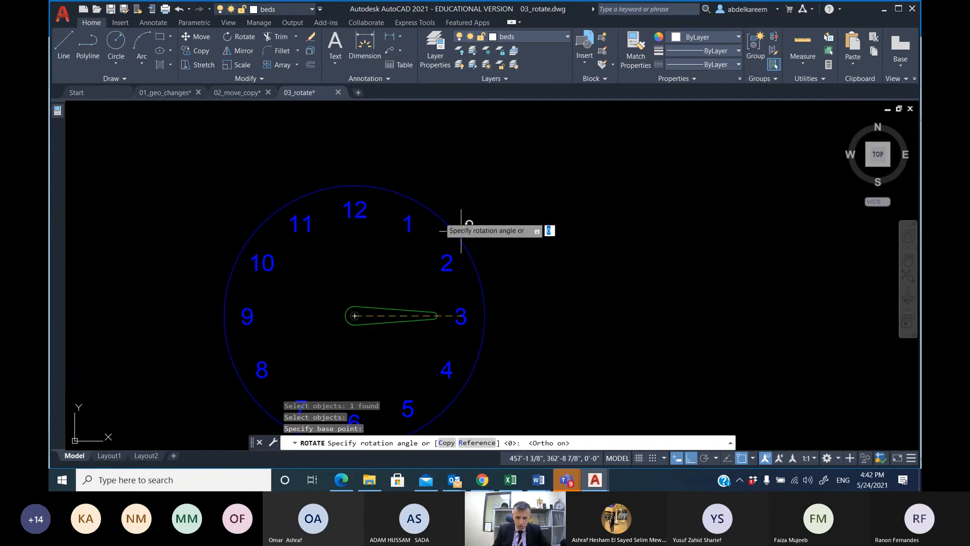
{"action": "left_click", "coordinate": [355, 135]}
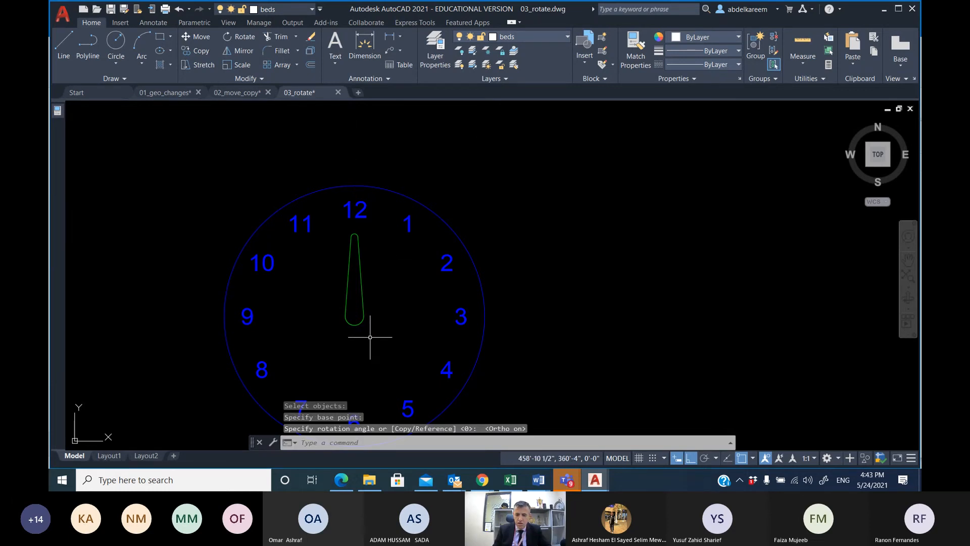
Undo the rotation to 12 and rotate the clock hand 15 degrees about the clock's center.
{"action": "left_click", "coordinate": [179, 9]}
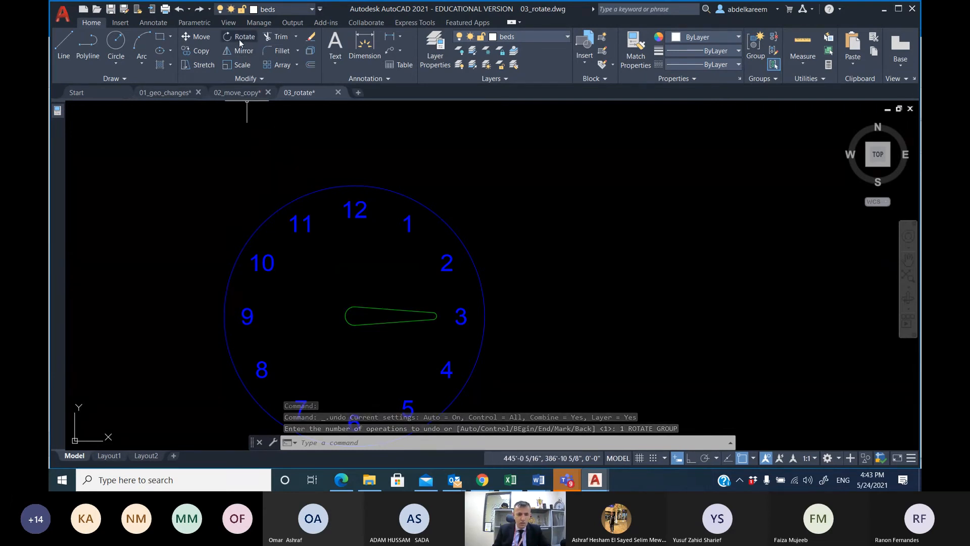
{"action": "left_click", "coordinate": [241, 43]}
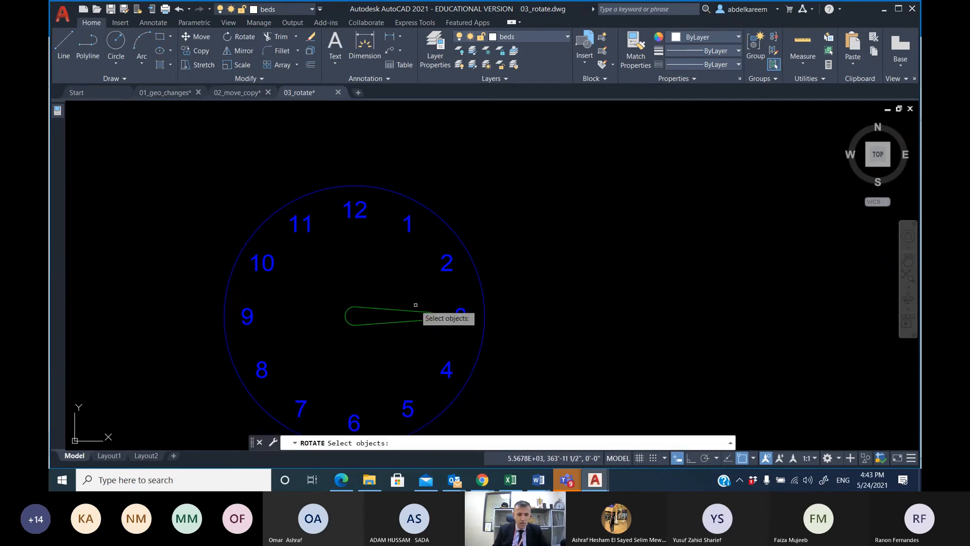
{"action": "left_click", "coordinate": [390, 309]}
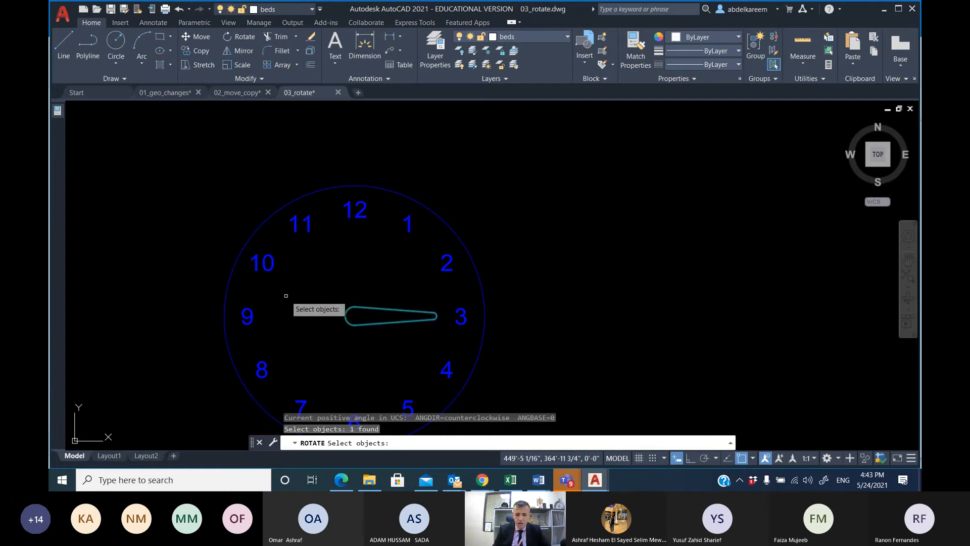
{"action": "key", "text": "Return"}
{"action": "left_click", "coordinate": [354, 315]}
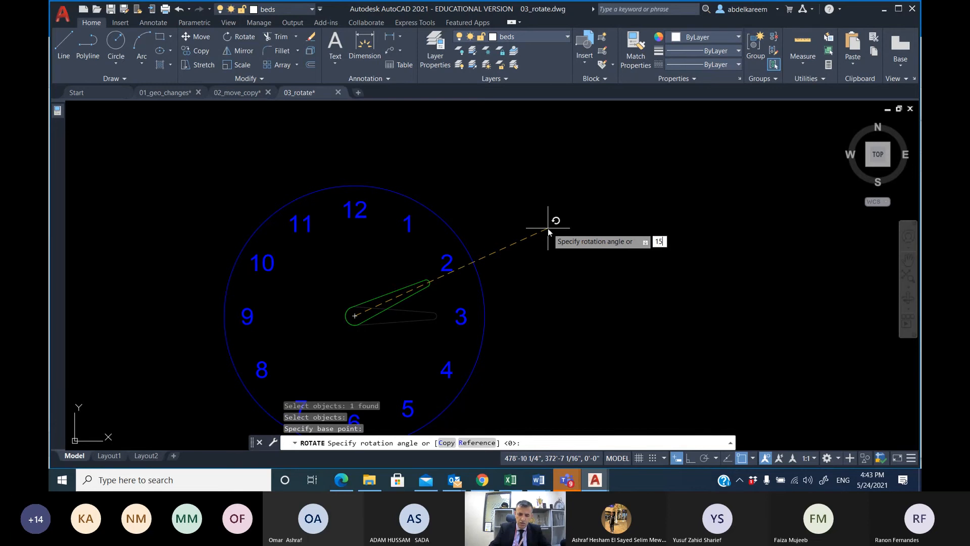
{"action": "key", "text": "Return"}
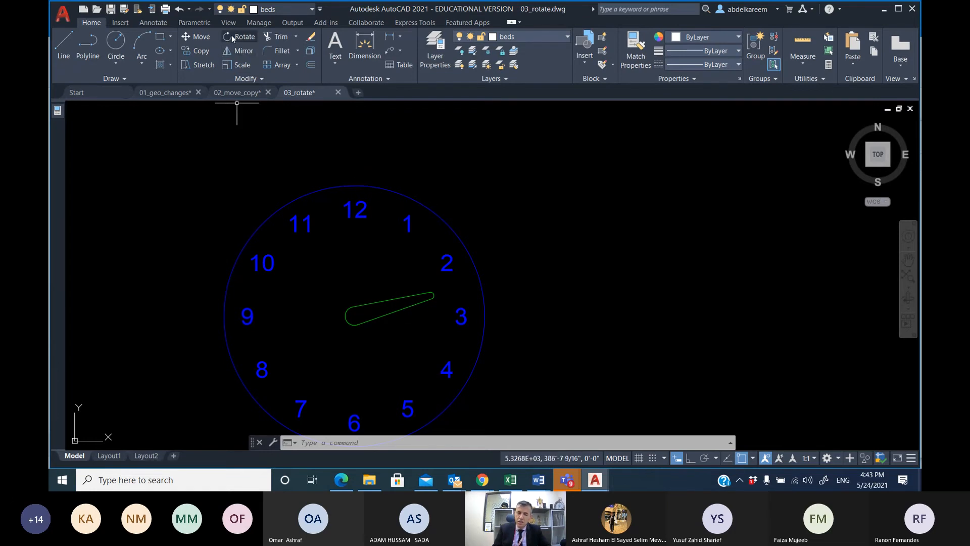
Undo the 15-degree rotation and rotate the clock hand -15 degrees about the clock's center.
{"action": "left_click", "coordinate": [182, 12]}
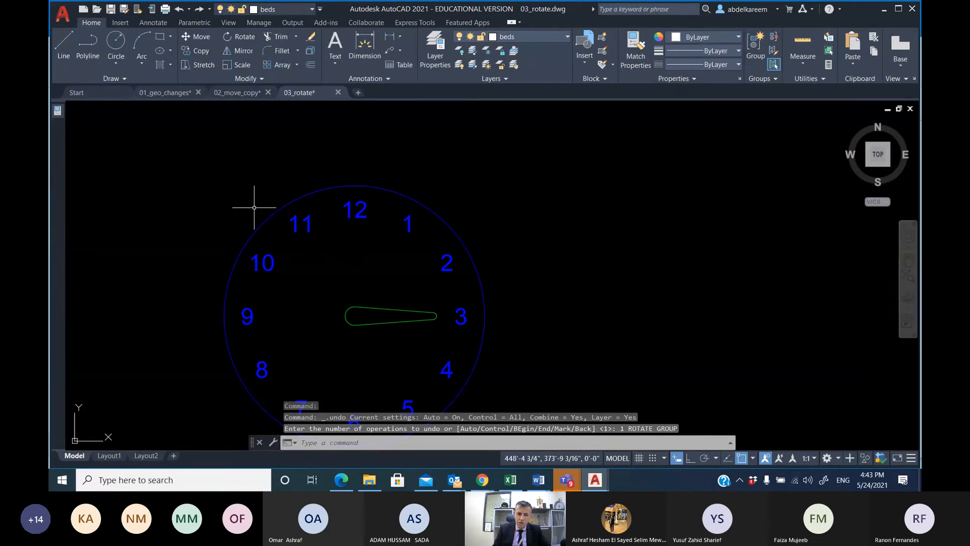
{"action": "left_click", "coordinate": [240, 36]}
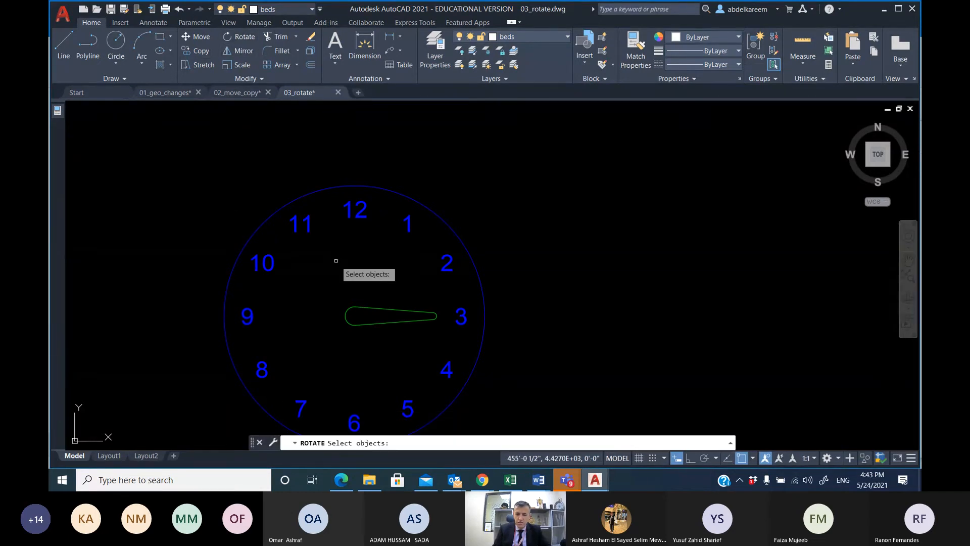
{"action": "left_click", "coordinate": [370, 307]}
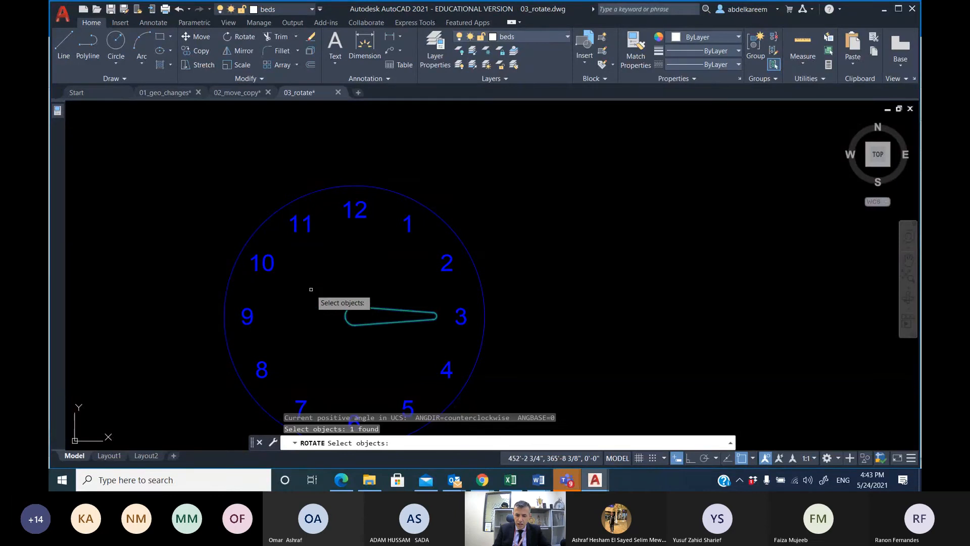
{"action": "key", "text": "Return"}
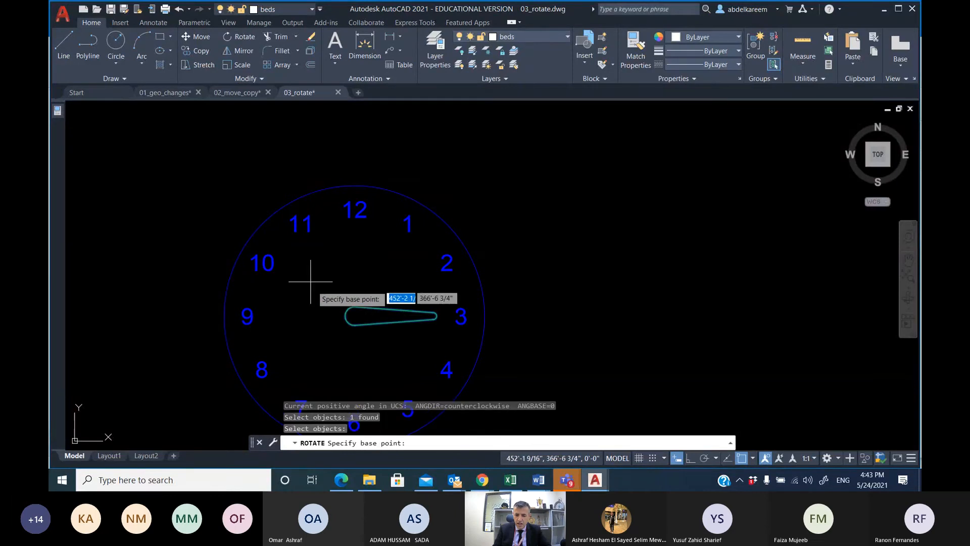
{"action": "left_click", "coordinate": [354, 316]}
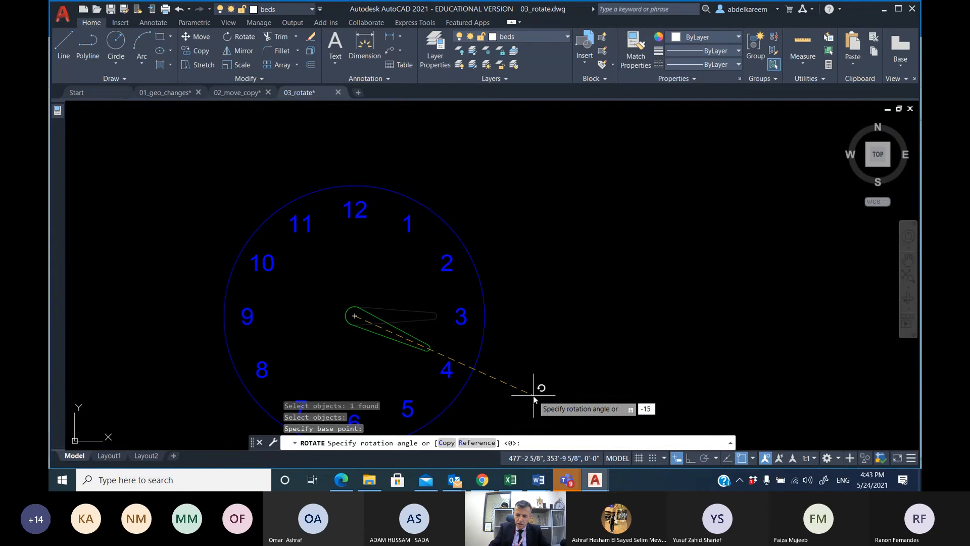
{"action": "key", "text": "Return"}
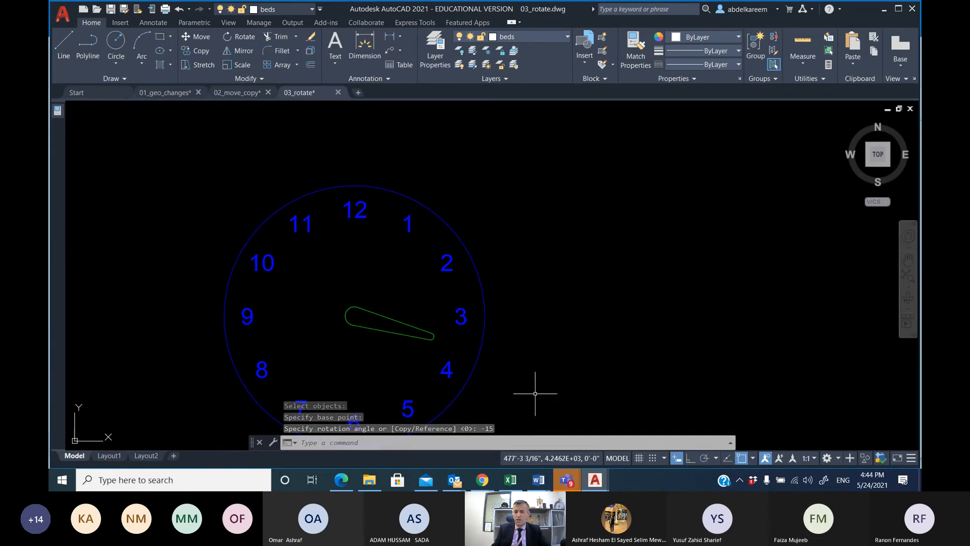
Undo the -15-degree rotation and use Rotate's Copy option about the clock's center to create a second hand pointing at 12.
{"action": "left_click", "coordinate": [180, 9]}
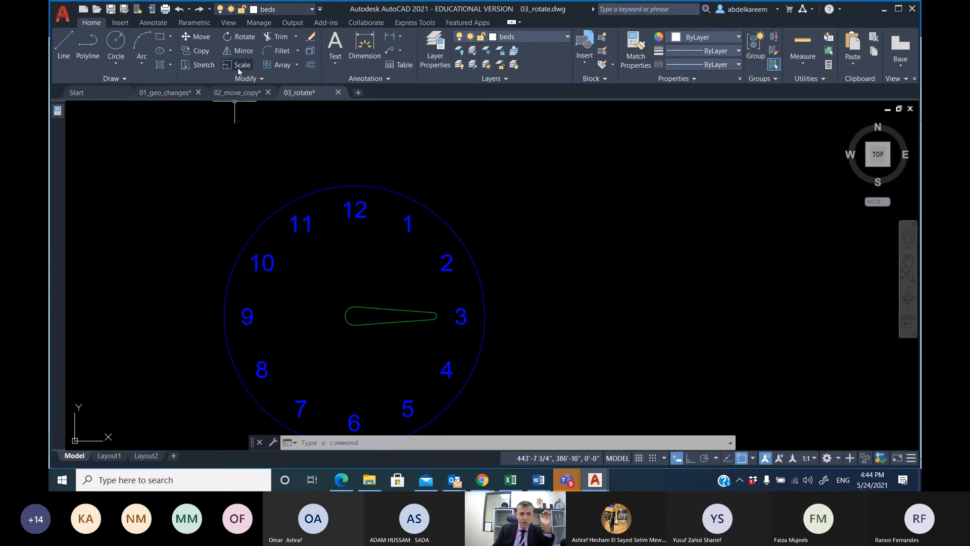
{"action": "left_click", "coordinate": [239, 36]}
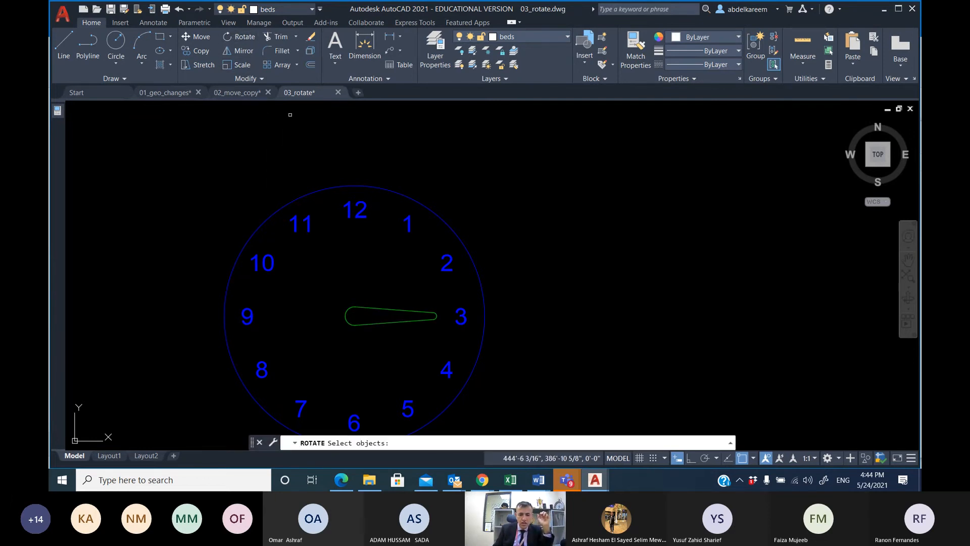
{"action": "left_click", "coordinate": [380, 310]}
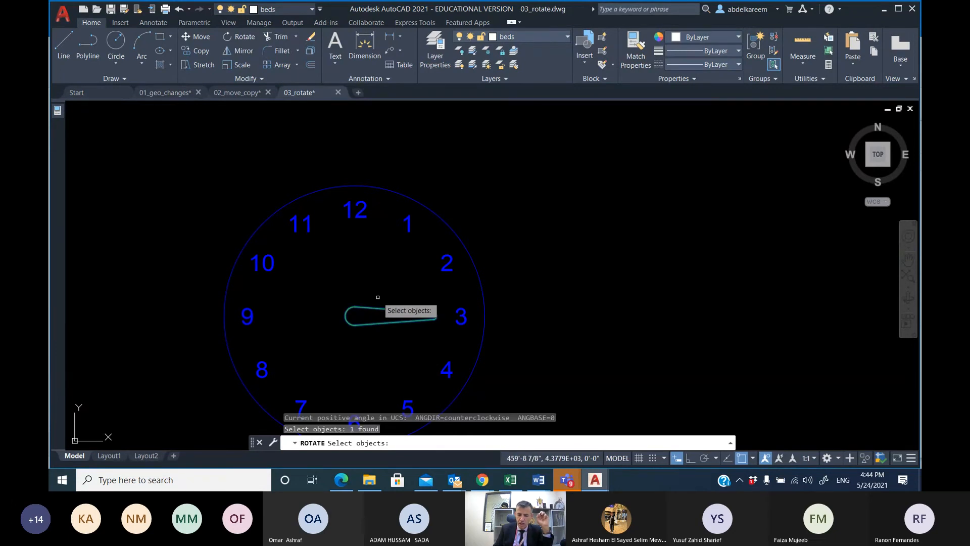
{"action": "key", "text": "Return"}
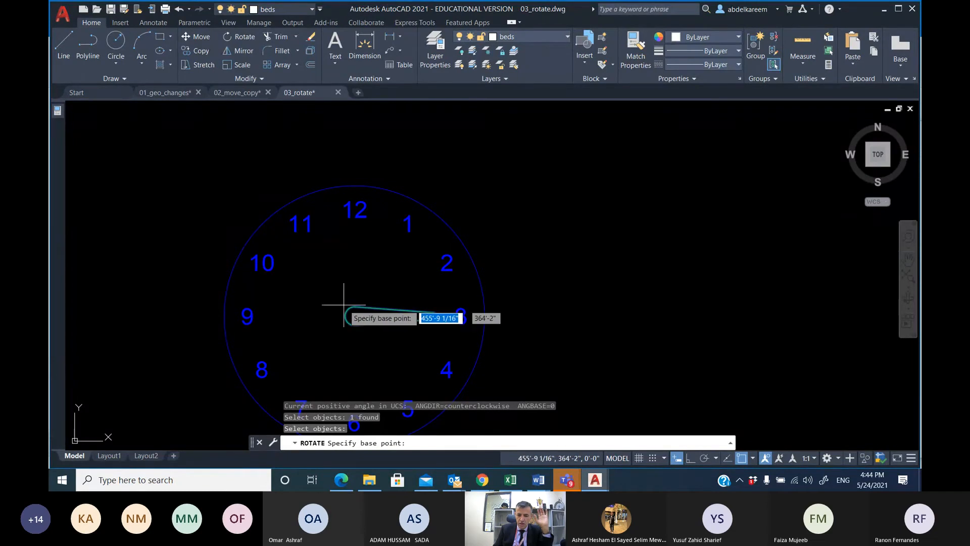
{"action": "left_click", "coordinate": [354, 316]}
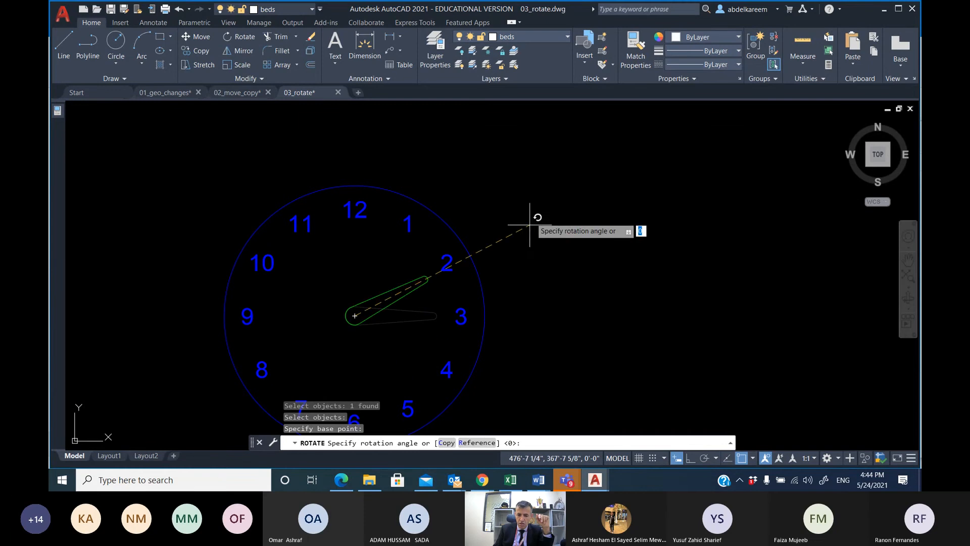
{"action": "right_click", "coordinate": [527, 171]}
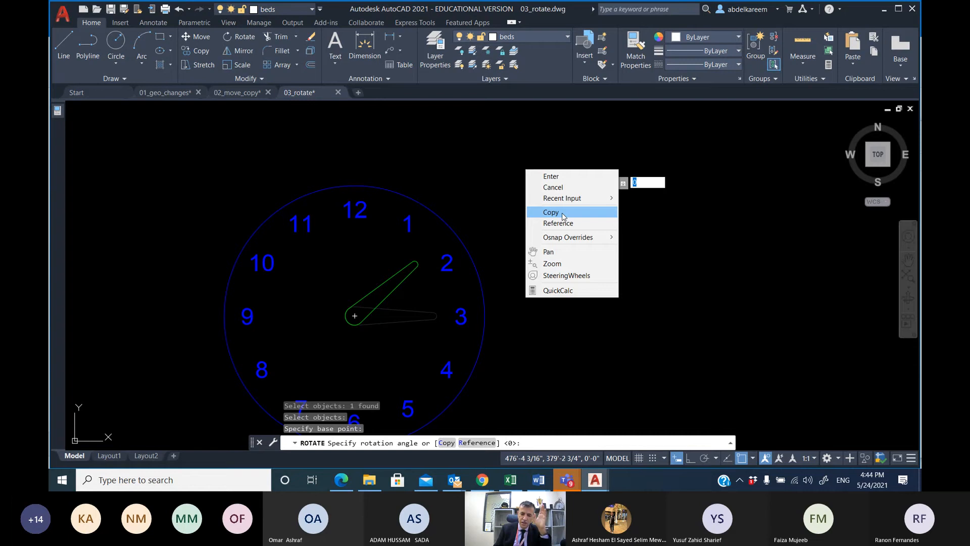
{"action": "left_click", "coordinate": [564, 213]}
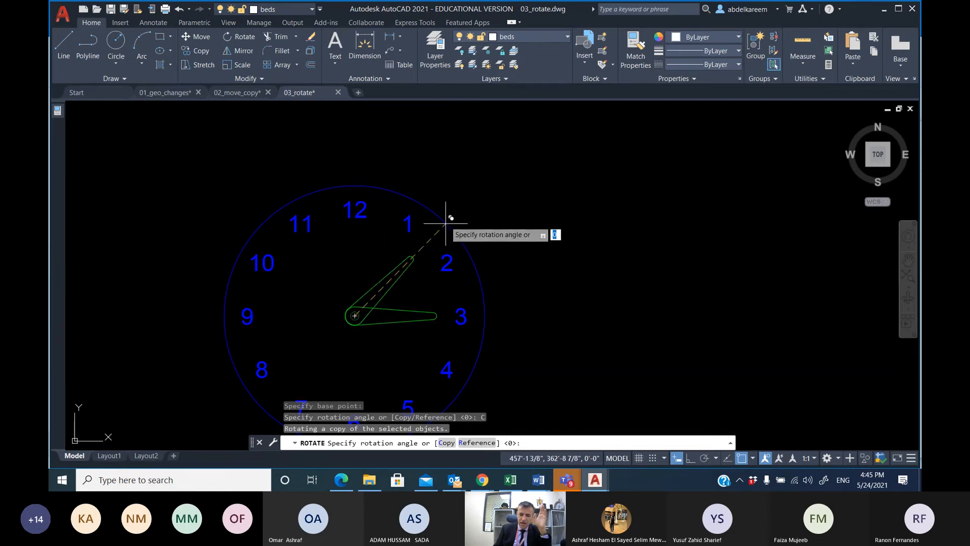
{"action": "left_click", "coordinate": [347, 123]}
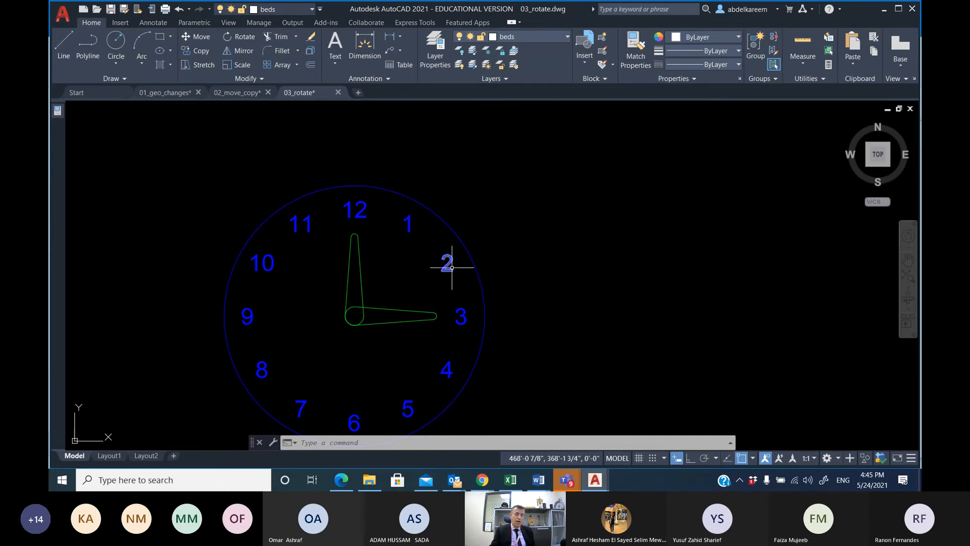
Examine the floor plan beside the clock, focusing on the Master Suite's bed and Bedroom 2.
{"action": "scroll", "coordinate": [468, 235], "scroll_direction": "down", "scroll_amount": 4}
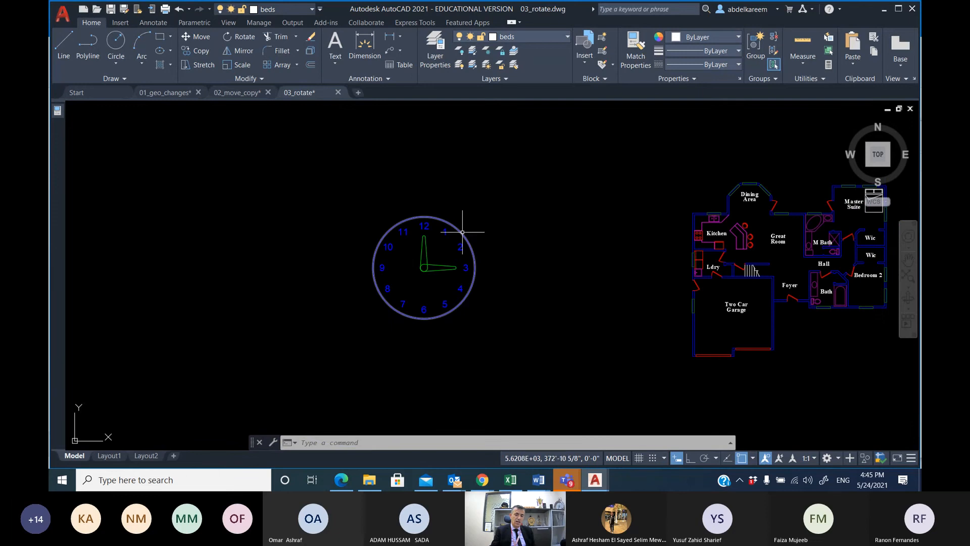
{"action": "mouse_move", "coordinate": [471, 235]}
{"action": "middle_mouse_down"}
{"action": "mouse_move", "coordinate": [359, 243]}
{"action": "mouse_move", "coordinate": [144, 233]}
{"action": "middle_mouse_up"}
{"action": "scroll", "coordinate": [539, 222], "scroll_direction": "up", "scroll_amount": 4}
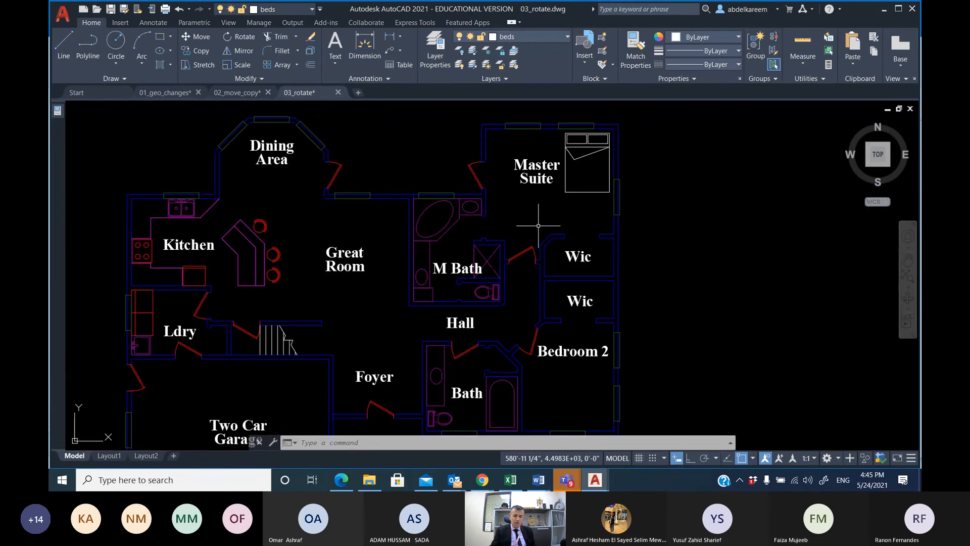
{"action": "mouse_move", "coordinate": [538, 223]}
{"action": "middle_mouse_down"}
{"action": "mouse_move", "coordinate": [446, 195]}
{"action": "mouse_move", "coordinate": [400, 244]}
{"action": "middle_mouse_up"}
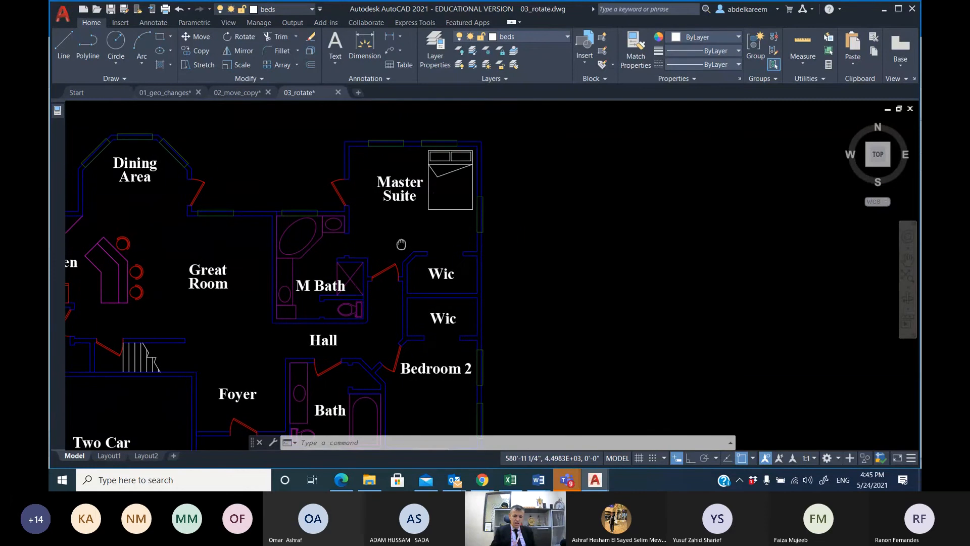
{"action": "scroll", "coordinate": [473, 167], "scroll_direction": "up", "scroll_amount": 2}
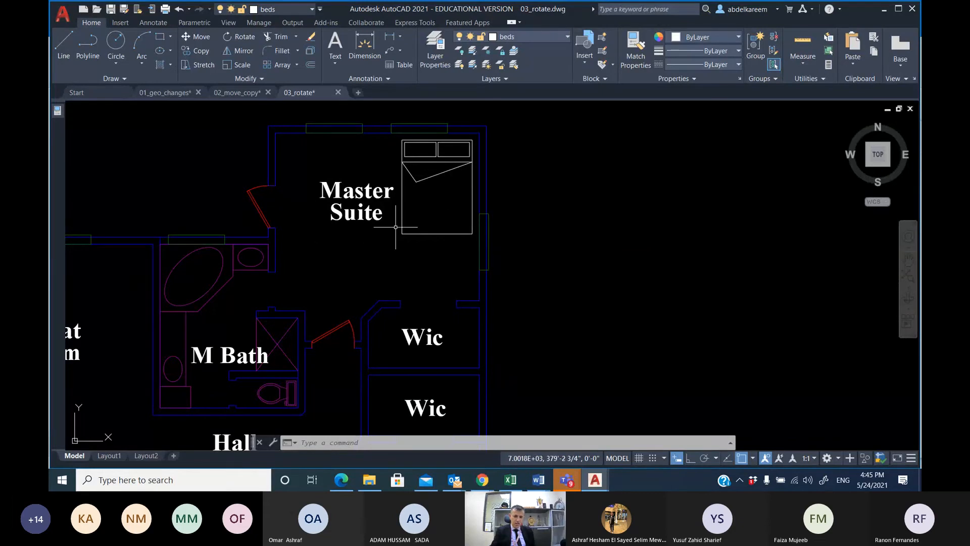
{"action": "scroll", "coordinate": [385, 260], "scroll_direction": "down", "scroll_amount": 2}
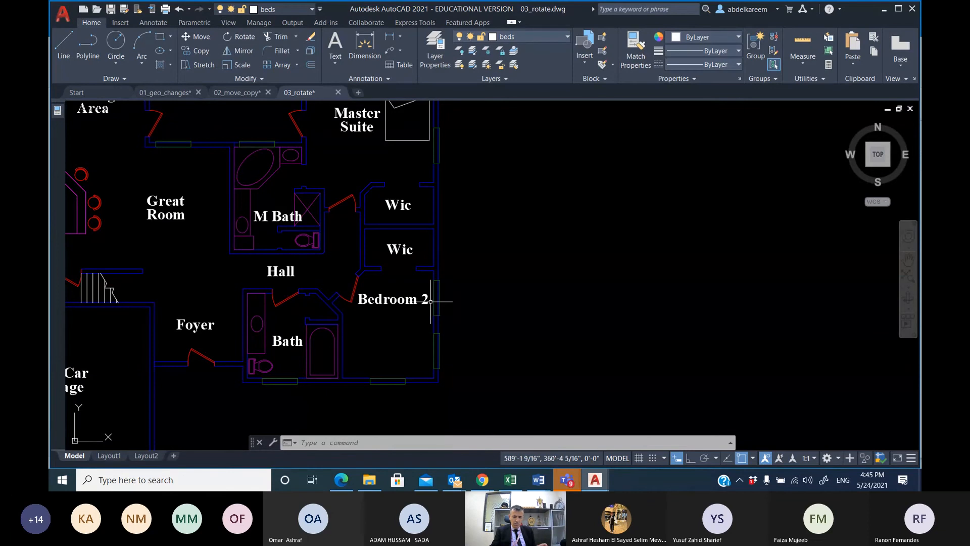
{"action": "middle_click_drag", "start_coordinate": [387, 265], "coordinate": [373, 324]}
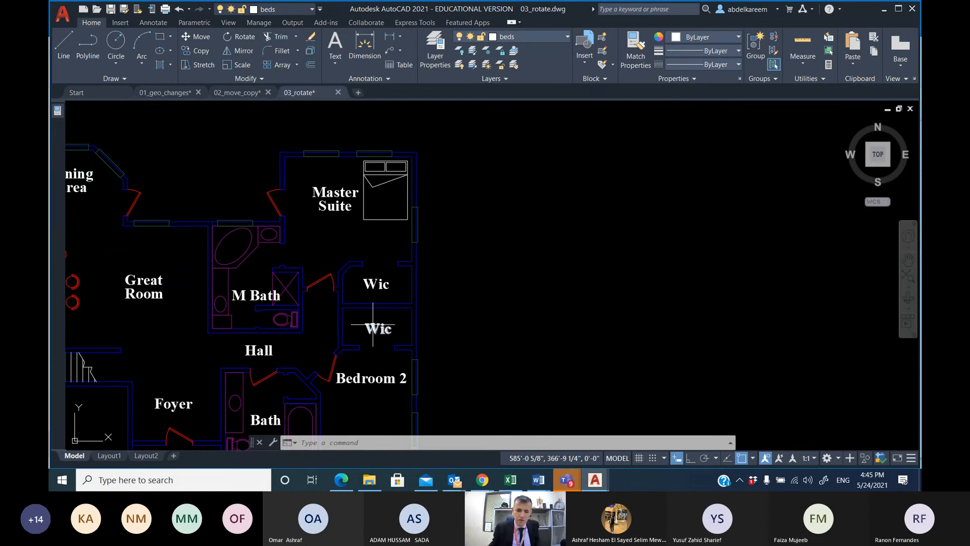
Create a copy of the Master Suite bed rotated 180 degrees about its upper-right corner, using Rotate's Copy option with Ortho on.
{"action": "scroll", "coordinate": [376, 175], "scroll_direction": "up", "scroll_amount": 4}
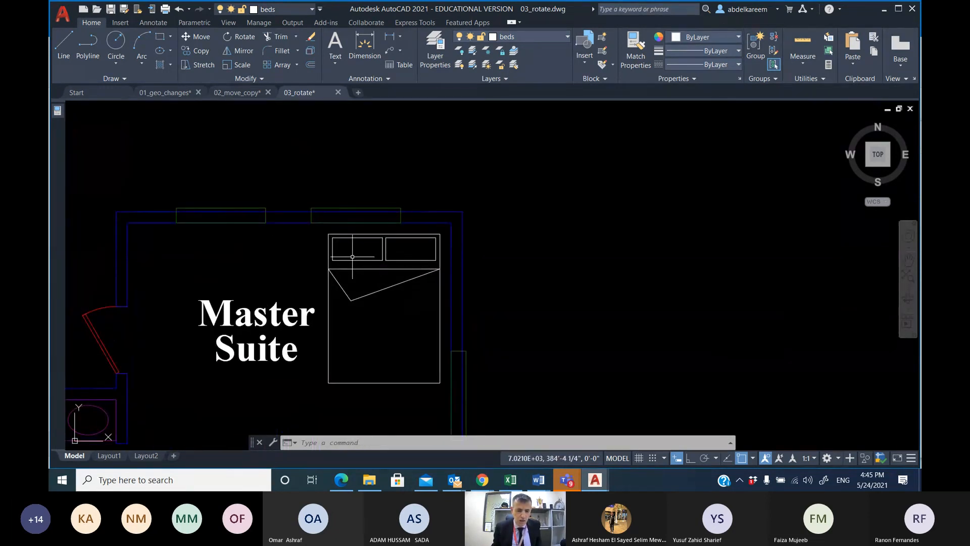
{"action": "left_click", "coordinate": [240, 37]}
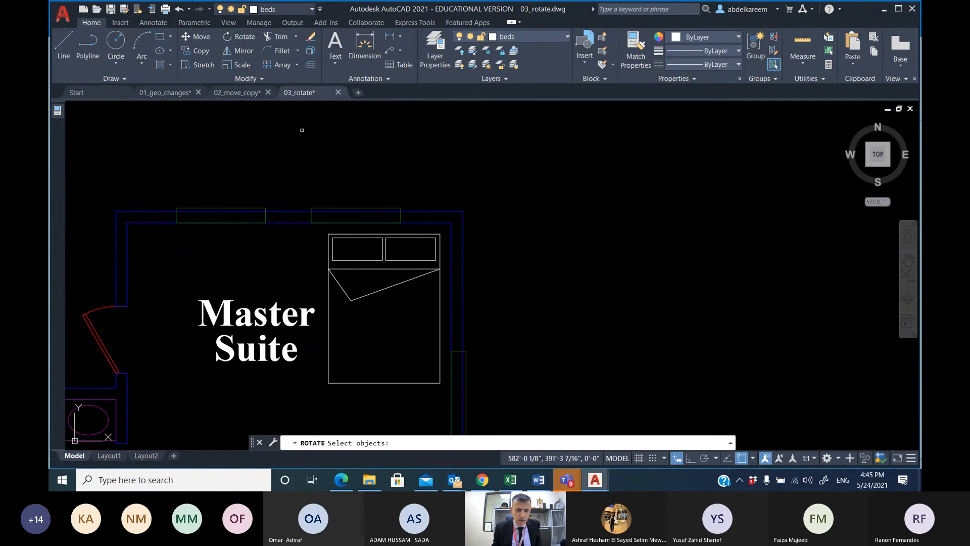
{"action": "left_click", "coordinate": [440, 346]}
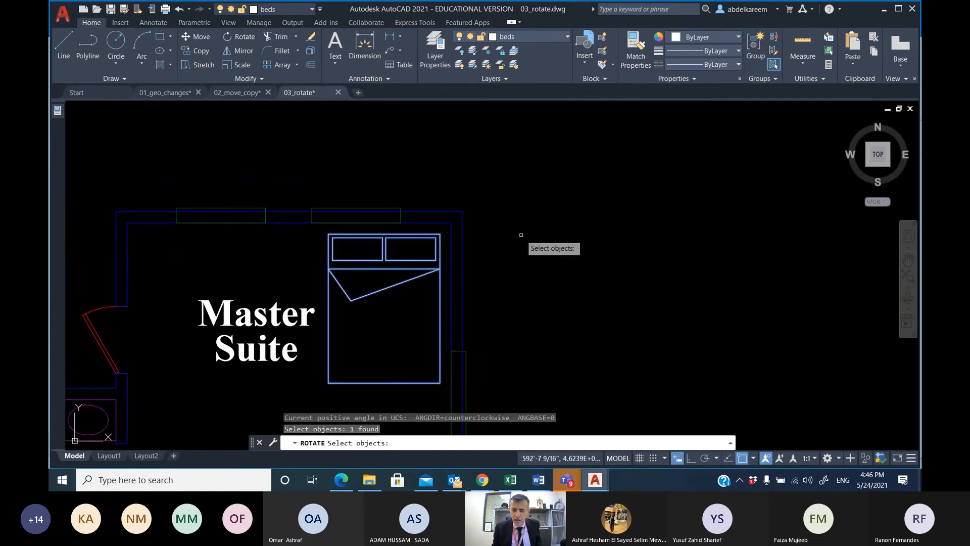
{"action": "key", "text": "Return"}
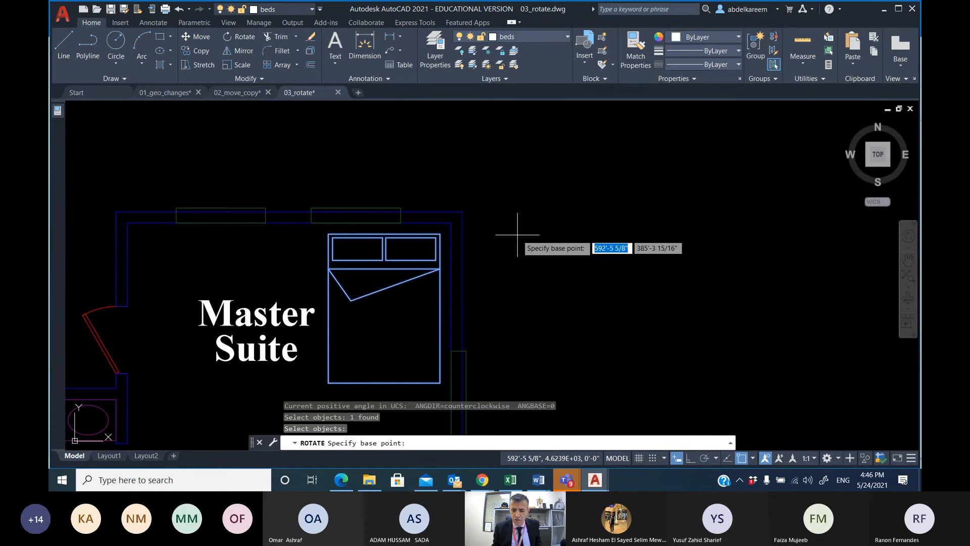
{"action": "left_click", "coordinate": [440, 234]}
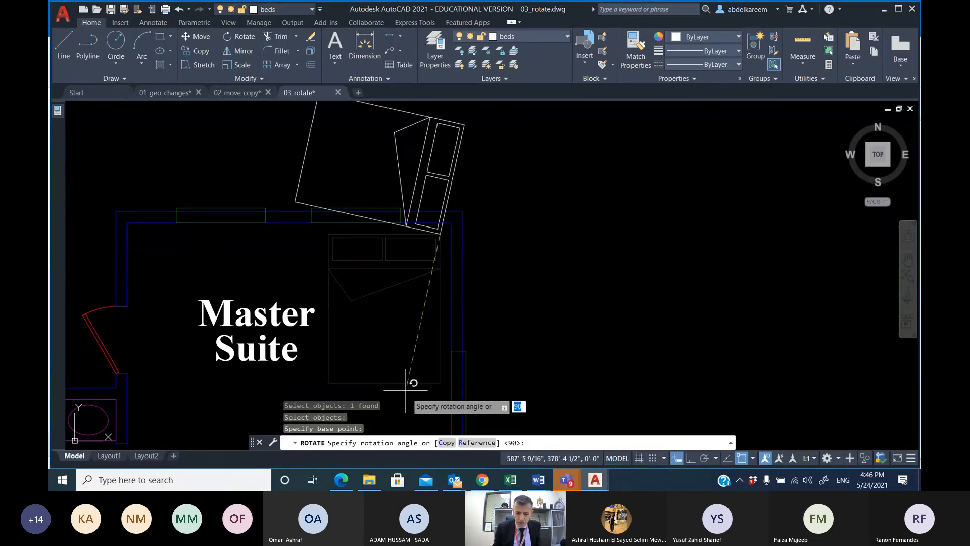
{"action": "type", "text": "c"}
{"action": "key", "text": "Return"}
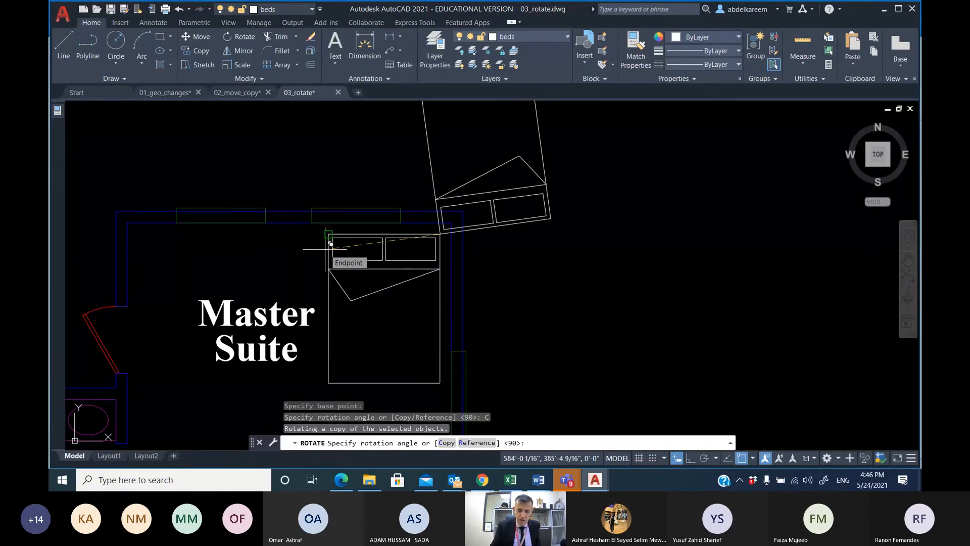
{"action": "left_click", "coordinate": [691, 458]}
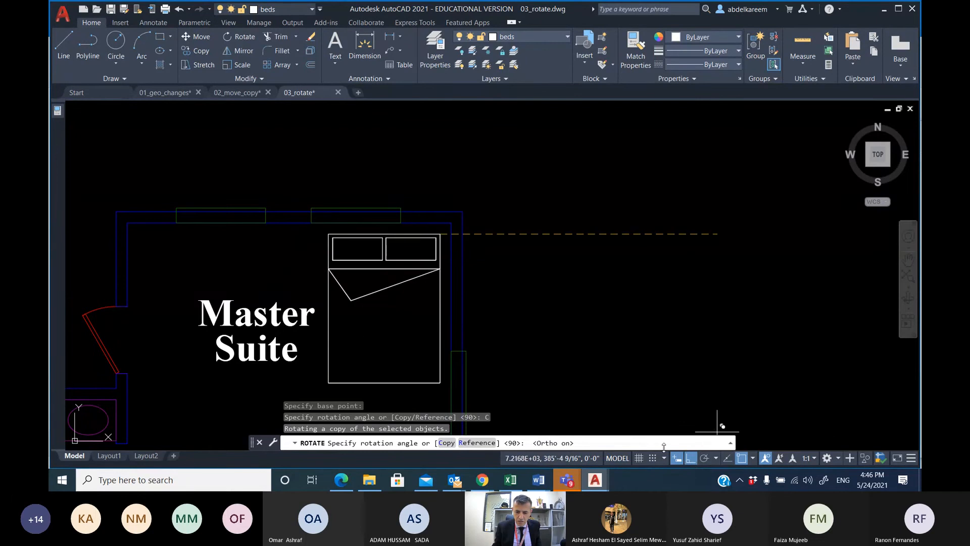
{"action": "left_click", "coordinate": [159, 234]}
Move the rotated bed copy from its lower-right corner to the inside lower-right corner of Bedroom 2.
{"action": "scroll", "coordinate": [508, 233], "scroll_direction": "down", "scroll_amount": 4}
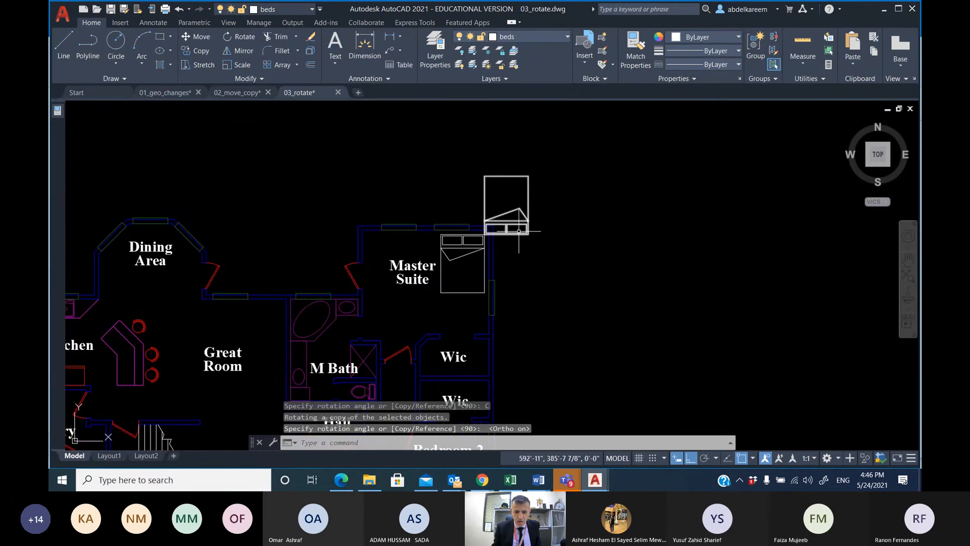
{"action": "middle_click_drag", "start_coordinate": [509, 232], "coordinate": [471, 185]}
{"action": "scroll", "coordinate": [471, 185], "scroll_direction": "down", "scroll_amount": 2}
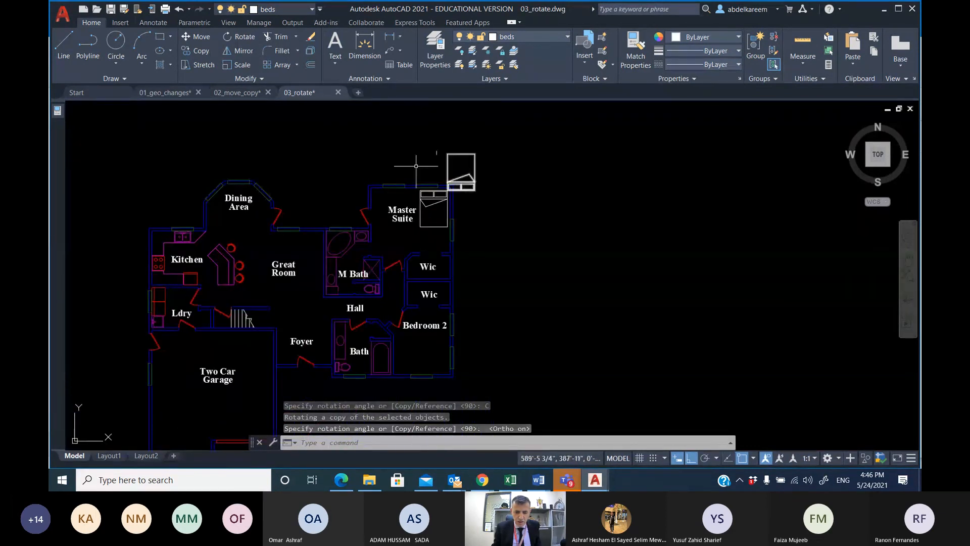
{"action": "left_click", "coordinate": [197, 37]}
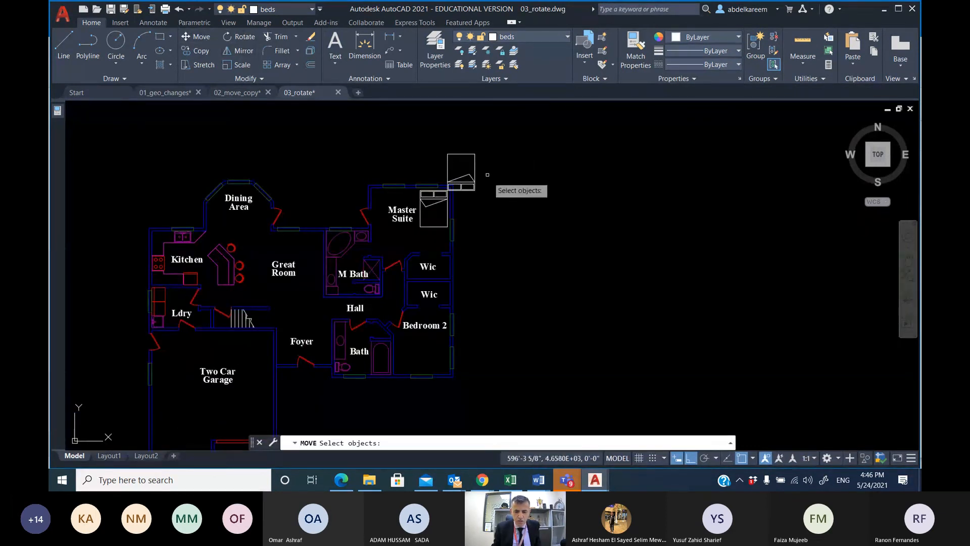
{"action": "left_click", "coordinate": [474, 183]}
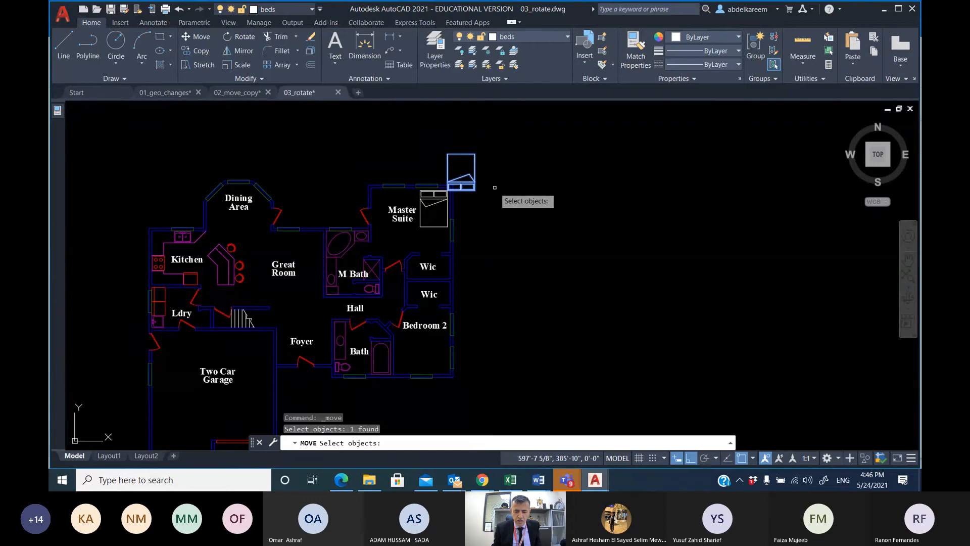
{"action": "key", "text": "Return"}
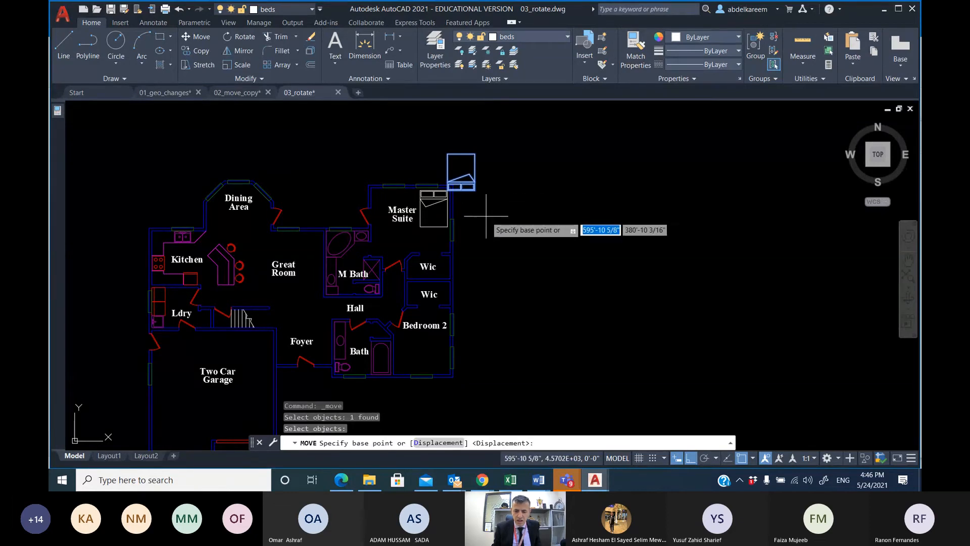
{"action": "scroll", "coordinate": [495, 216], "scroll_direction": "up", "scroll_amount": 4}
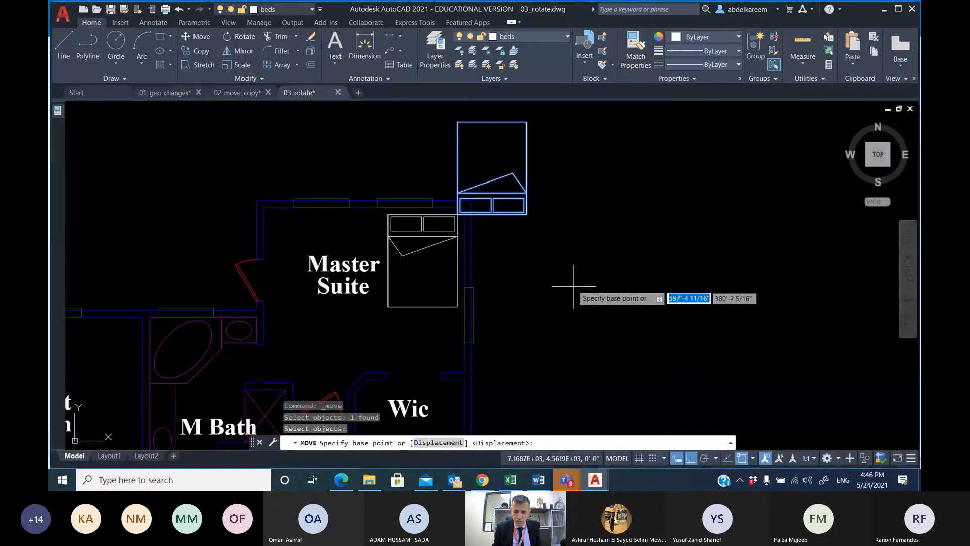
{"action": "left_click", "coordinate": [532, 214]}
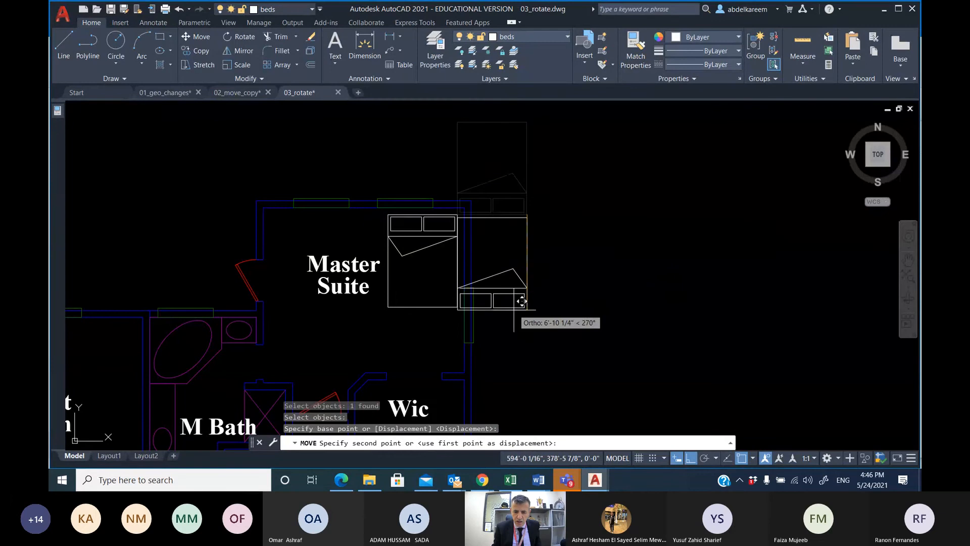
{"action": "middle_click_drag", "start_coordinate": [514, 310], "coordinate": [472, 55]}
{"action": "middle_click_drag", "start_coordinate": [487, 297], "coordinate": [526, 70]}
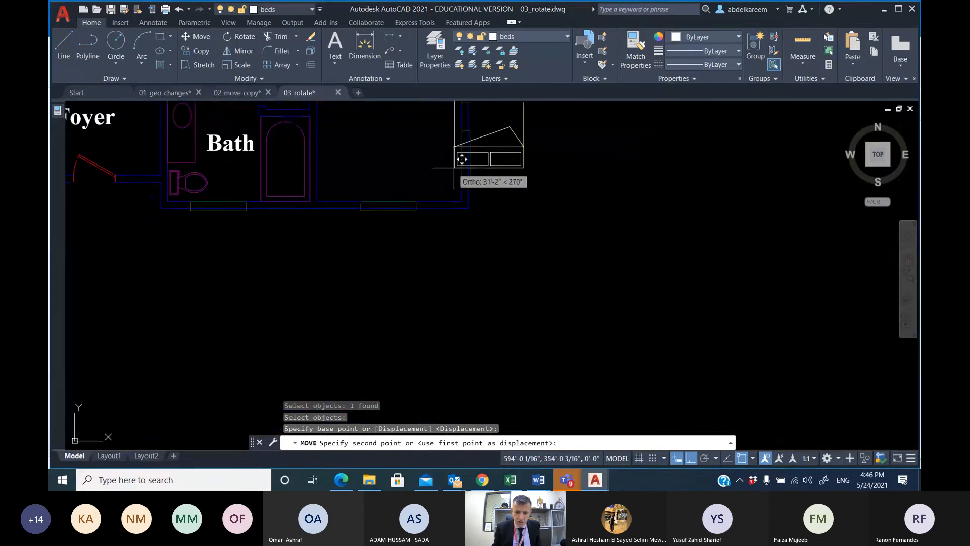
{"action": "left_click", "coordinate": [460, 199]}
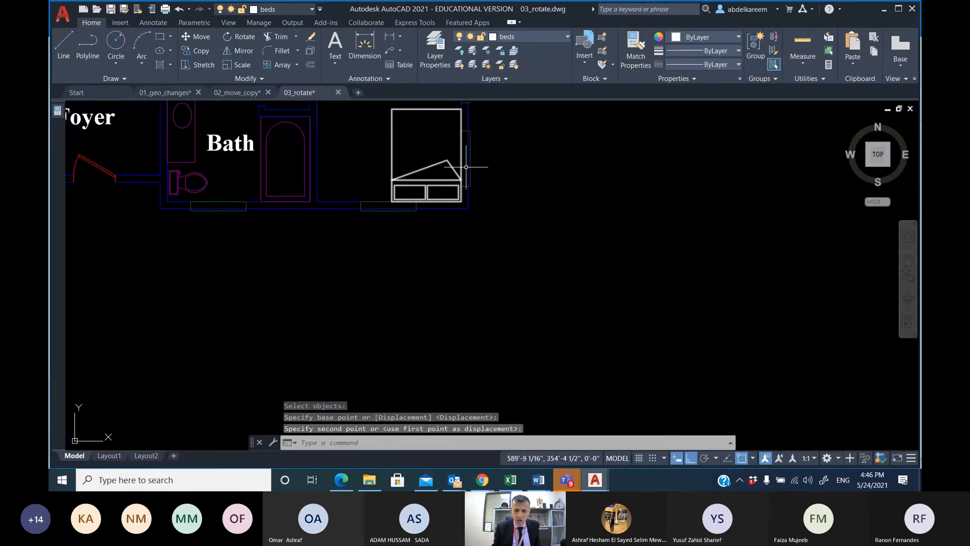
{"action": "middle_click_drag", "start_coordinate": [466, 149], "coordinate": [482, 245]}
{"action": "scroll", "coordinate": [483, 245], "scroll_direction": "down", "scroll_amount": 4}
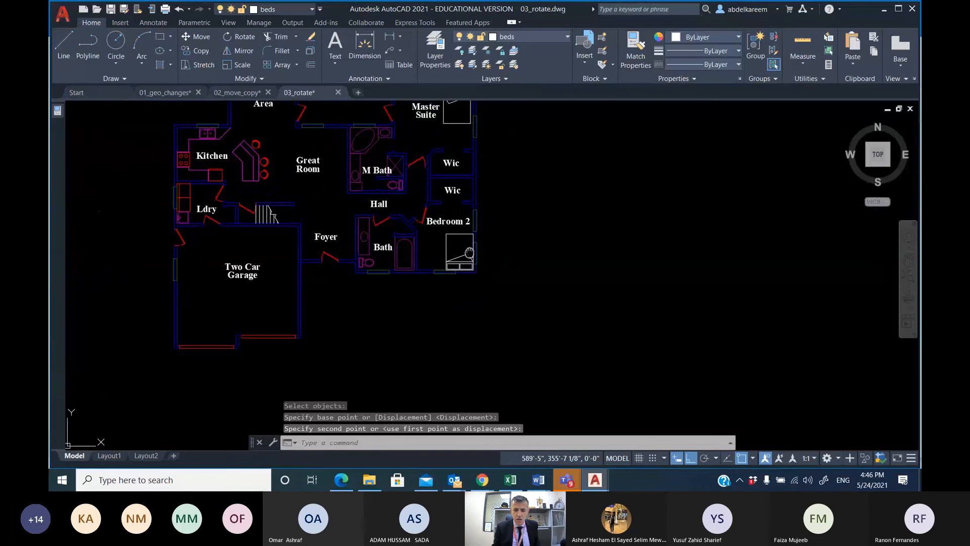
{"action": "middle_click_drag", "start_coordinate": [458, 170], "coordinate": [428, 242]}
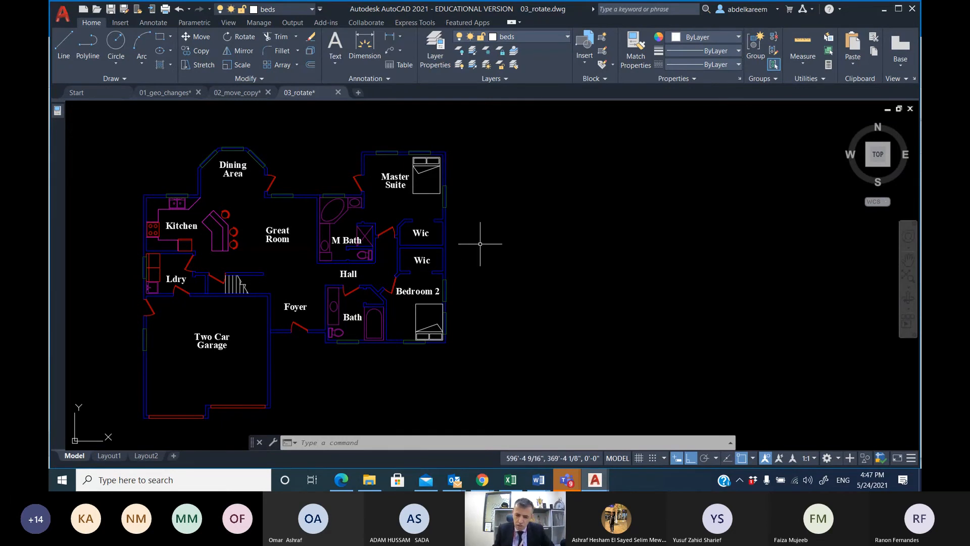
{"action": "scroll", "coordinate": [435, 208], "scroll_direction": "up", "scroll_amount": 3}
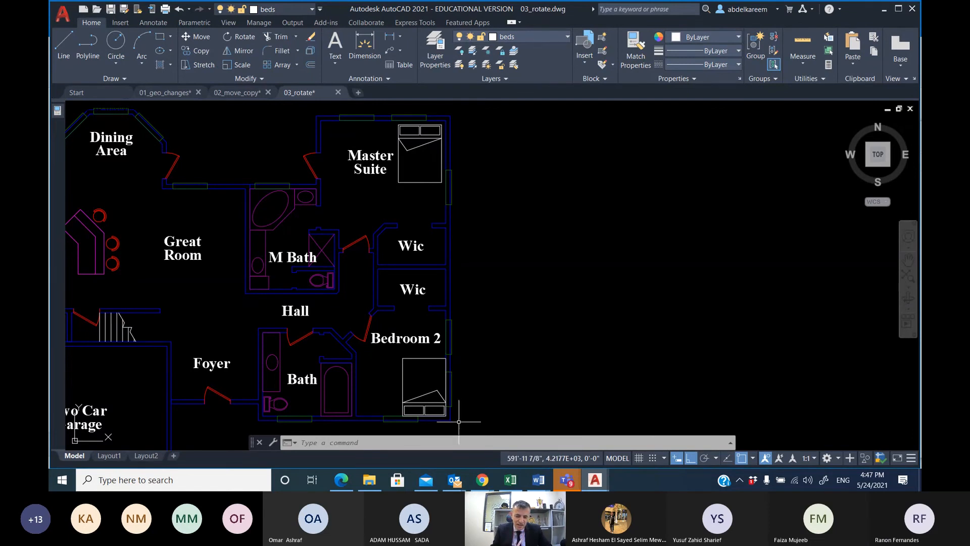
Switch to the Microsoft Teams meeting window and stop sharing the screen.
{"action": "left_click", "coordinate": [575, 481]}
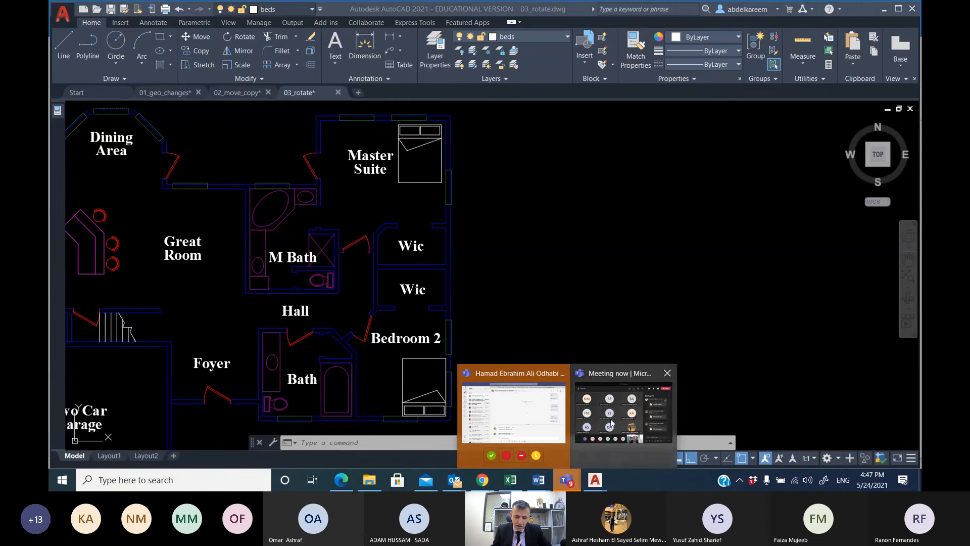
{"action": "left_click", "coordinate": [623, 410]}
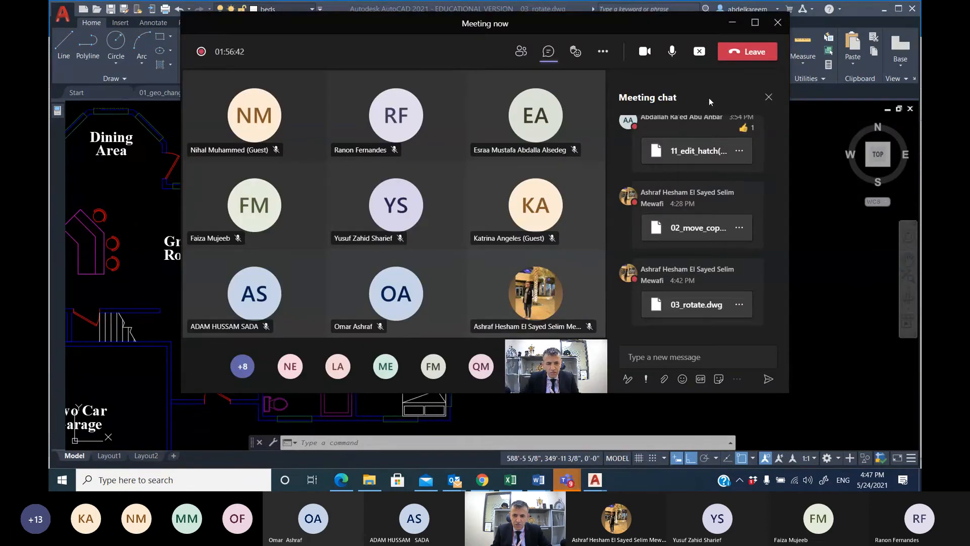
{"action": "left_click", "coordinate": [699, 52]}
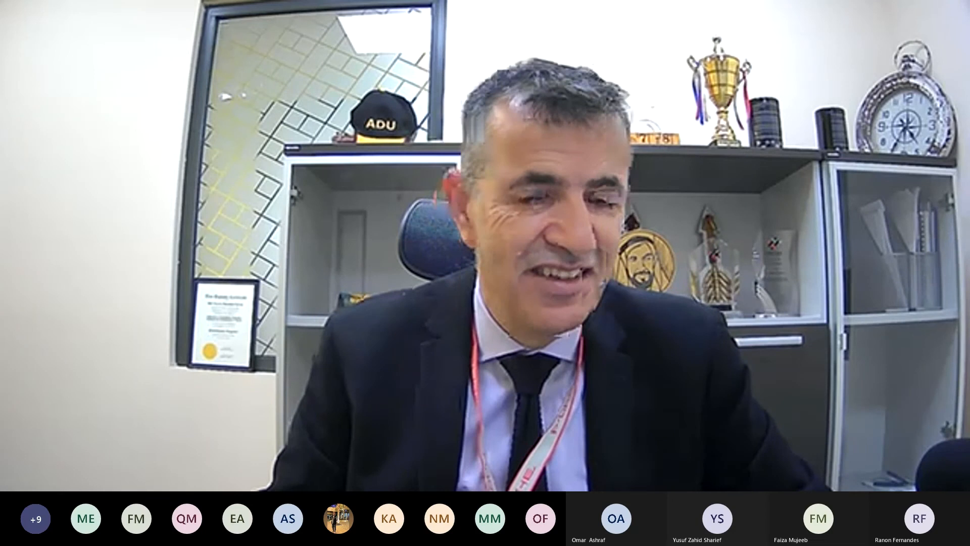
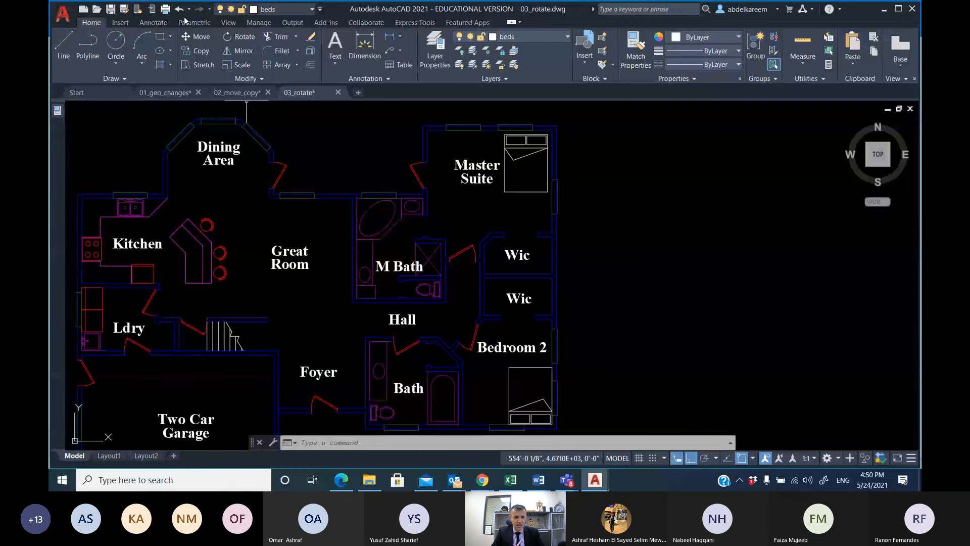
Undo the bed's move into Bedroom 2 and the rotated copy of the Master Suite bed.
{"action": "left_click", "coordinate": [180, 10]}
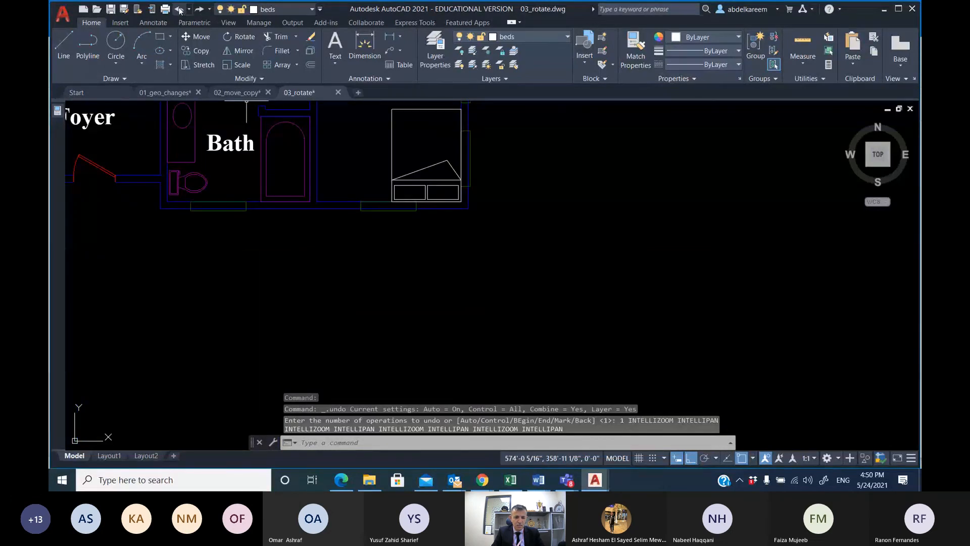
{"action": "left_click", "coordinate": [180, 9]}
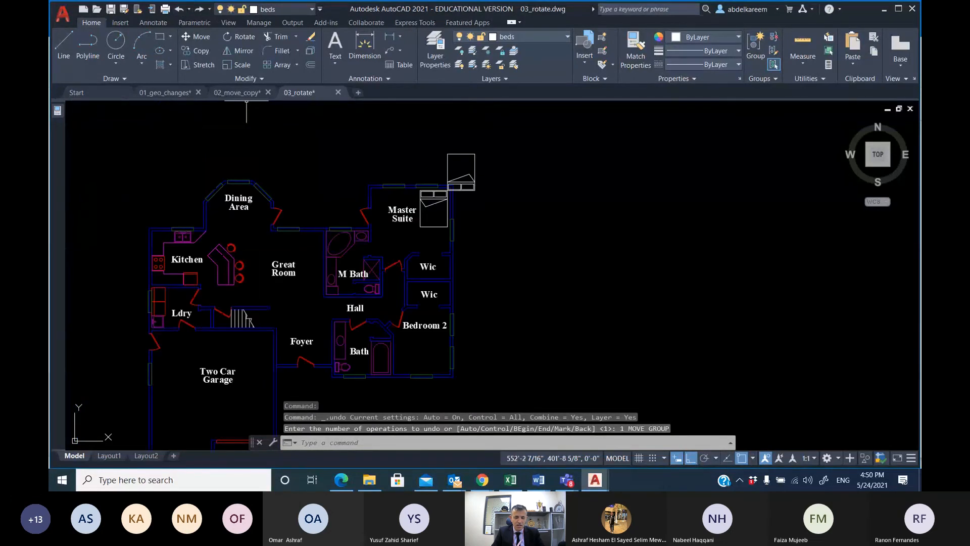
{"action": "left_click", "coordinate": [180, 10]}
{"action": "left_click", "coordinate": [180, 10]}
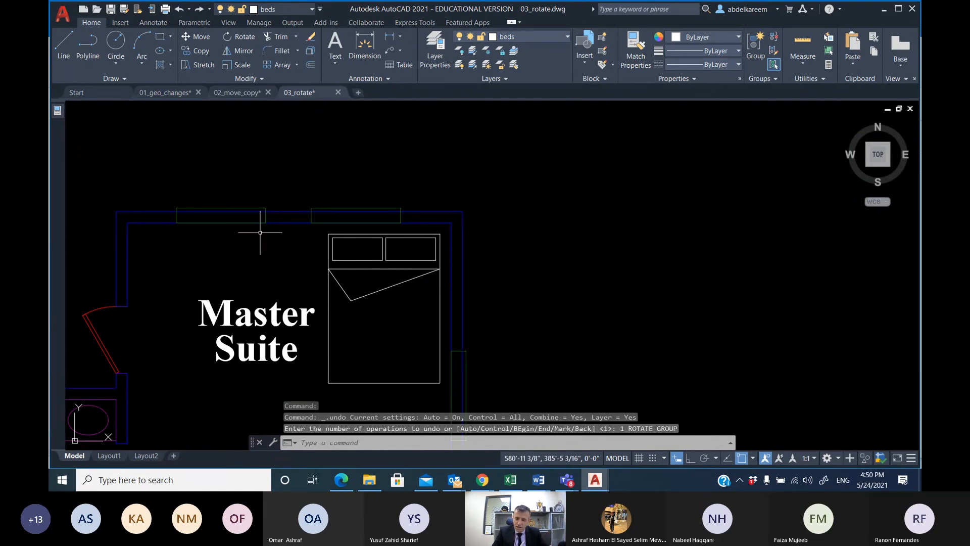
Copy the Master Suite bed to the empty area outside the house, east of the Master Suite.
{"action": "scroll", "coordinate": [259, 234], "scroll_direction": "down", "scroll_amount": 2}
{"action": "middle_click_drag", "start_coordinate": [292, 263], "coordinate": [348, 226]}
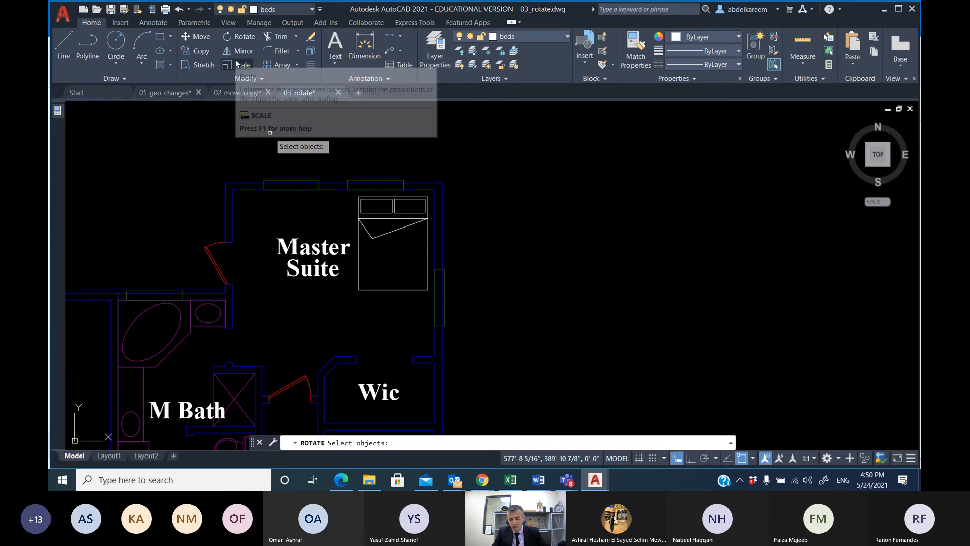
{"action": "key", "text": "Escape"}
{"action": "left_click", "coordinate": [197, 50]}
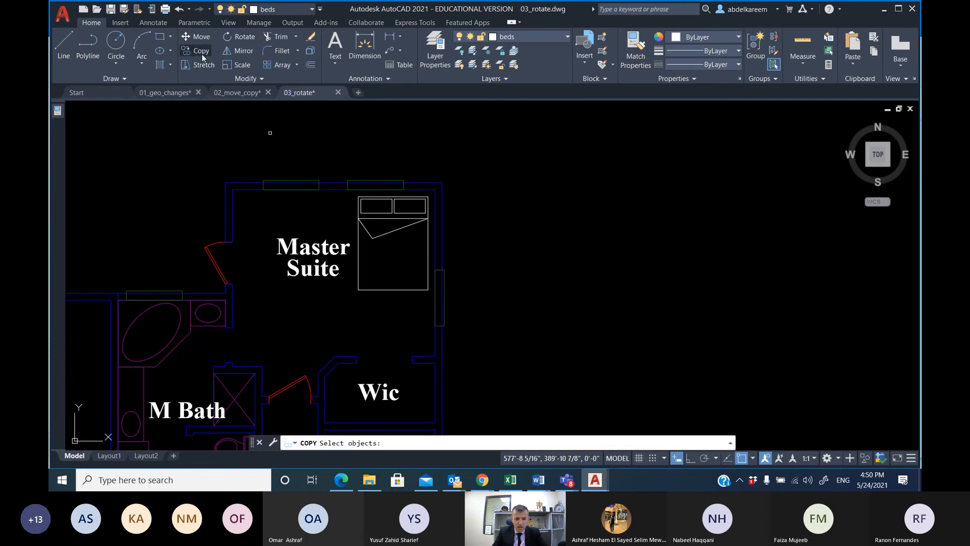
{"action": "left_click", "coordinate": [368, 289]}
{"action": "key", "text": "Return"}
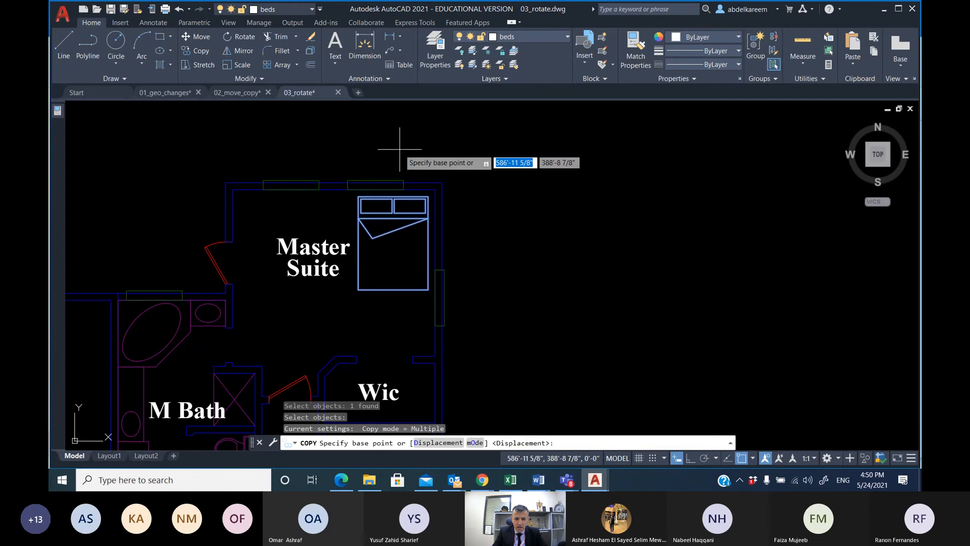
{"action": "left_click", "coordinate": [399, 149]}
{"action": "key", "text": "Escape"}
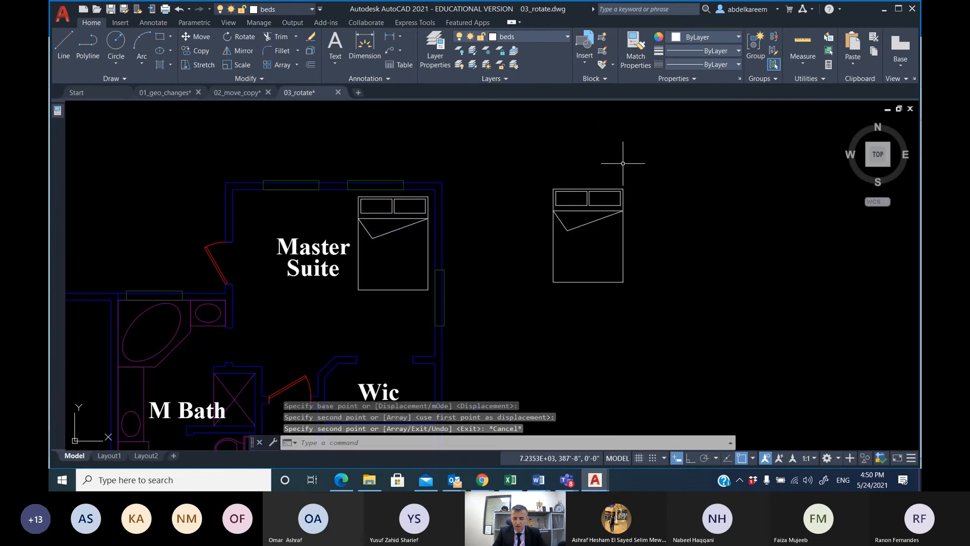
Rotate the copied bed 180 degrees about its upper-right corner with Ortho on.
{"action": "left_click", "coordinate": [240, 37]}
{"action": "left_click", "coordinate": [623, 255]}
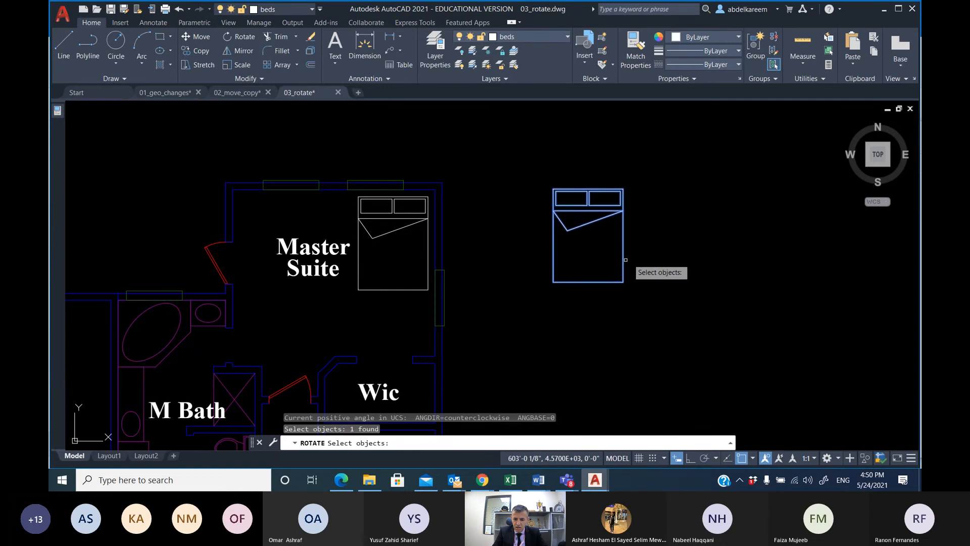
{"action": "key", "text": "Return"}
{"action": "left_click", "coordinate": [623, 190]}
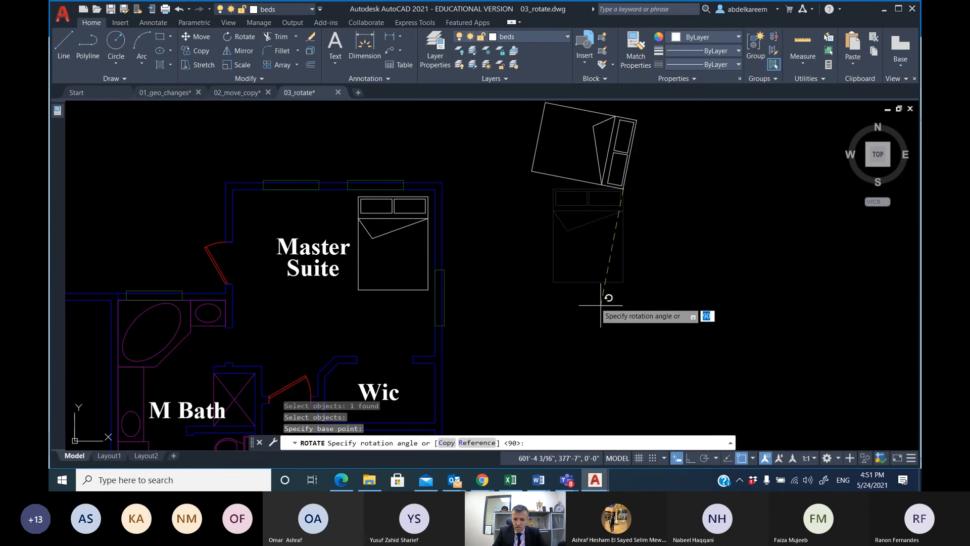
{"action": "left_click", "coordinate": [691, 458]}
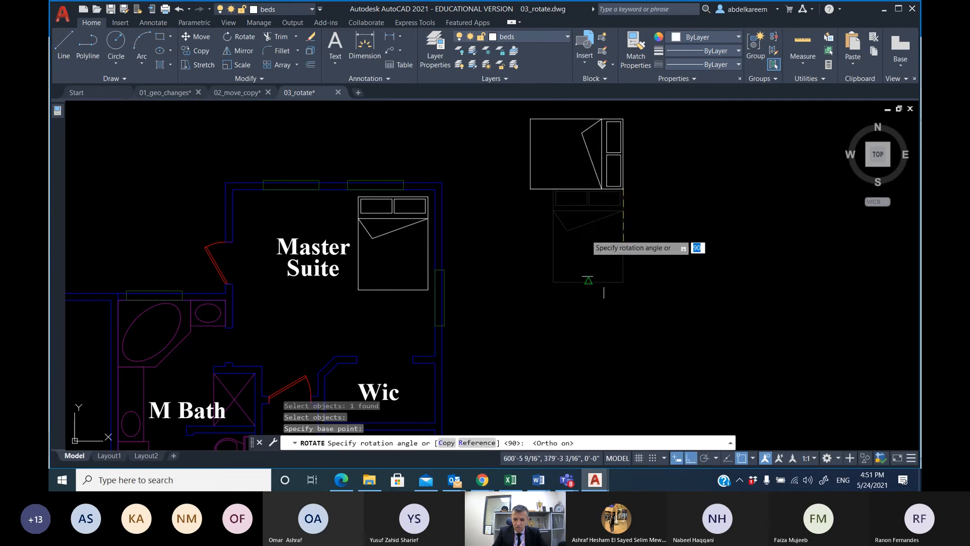
{"action": "left_click", "coordinate": [544, 183]}
Move the rotated bed outside the house by its lower-right corner to Bedroom 2's inside lower-right corner.
{"action": "scroll", "coordinate": [591, 203], "scroll_direction": "down", "scroll_amount": 2}
{"action": "middle_click_drag", "start_coordinate": [586, 198], "coordinate": [440, 187]}
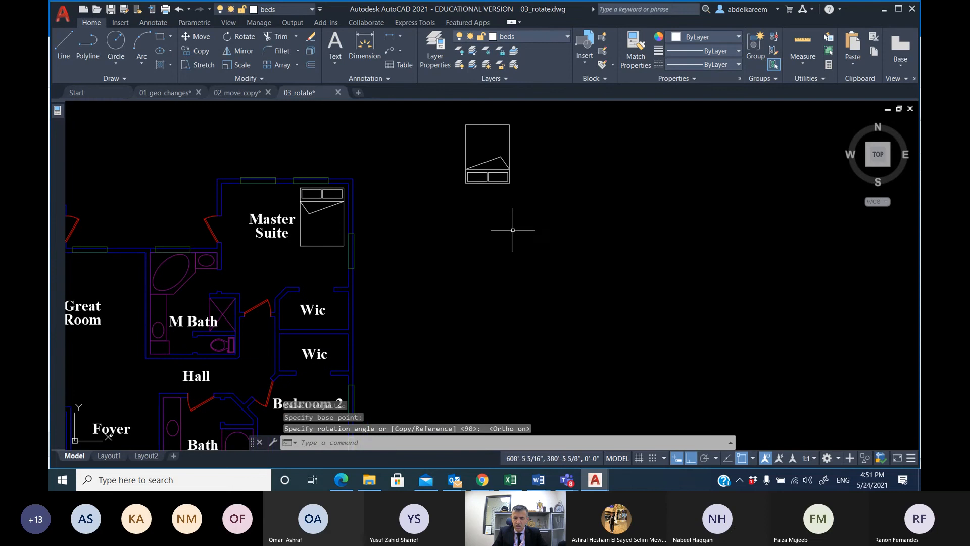
{"action": "middle_click_drag", "start_coordinate": [507, 226], "coordinate": [556, 168]}
{"action": "scroll", "coordinate": [544, 227], "scroll_direction": "down", "scroll_amount": 1}
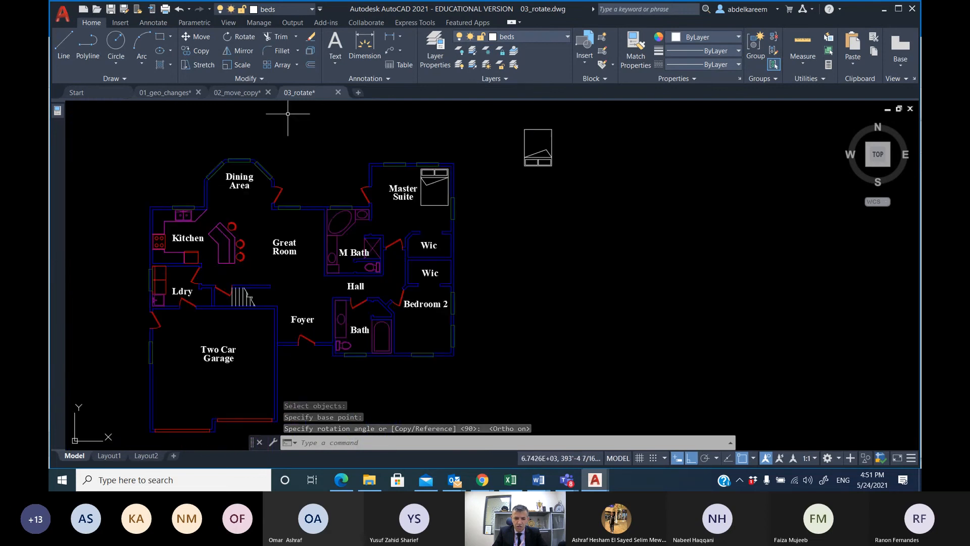
{"action": "left_click", "coordinate": [204, 39]}
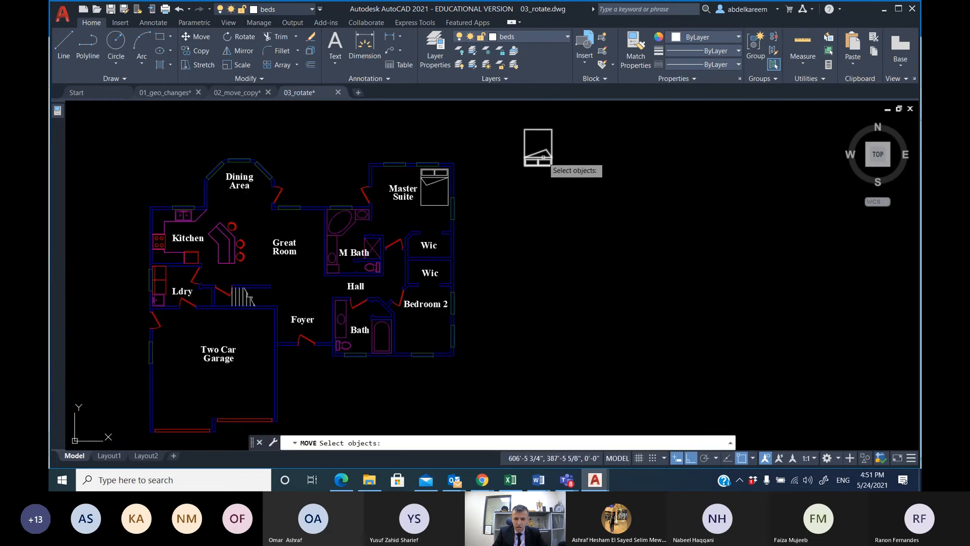
{"action": "left_click", "coordinate": [550, 156]}
{"action": "key", "text": "Return"}
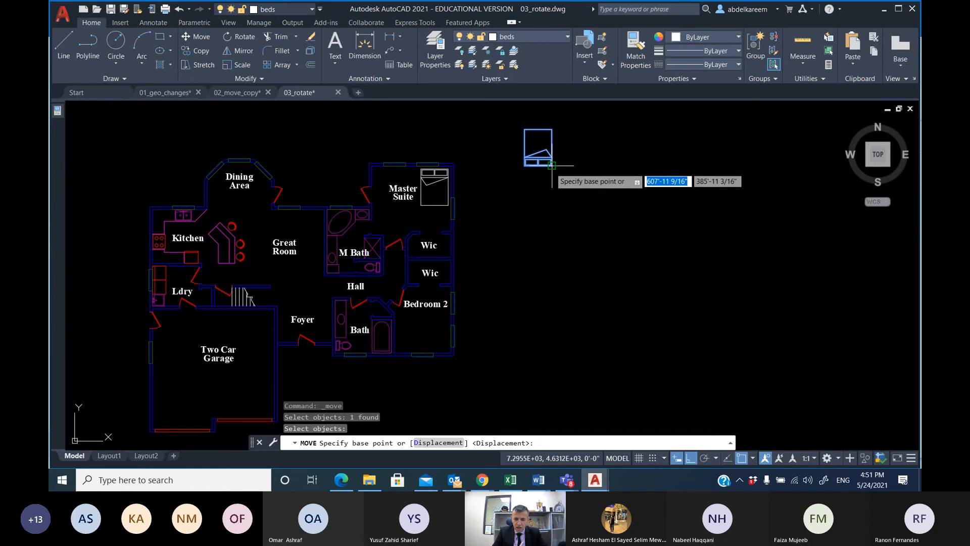
{"action": "left_click", "coordinate": [552, 166]}
{"action": "scroll", "coordinate": [444, 329], "scroll_direction": "up", "scroll_amount": 5}
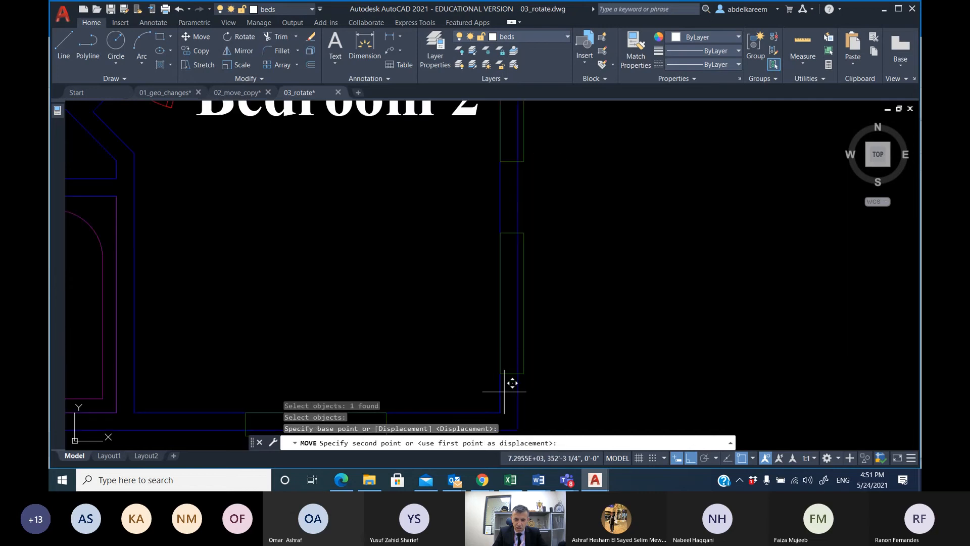
{"action": "left_click", "coordinate": [503, 404]}
{"action": "key", "text": "Escape"}
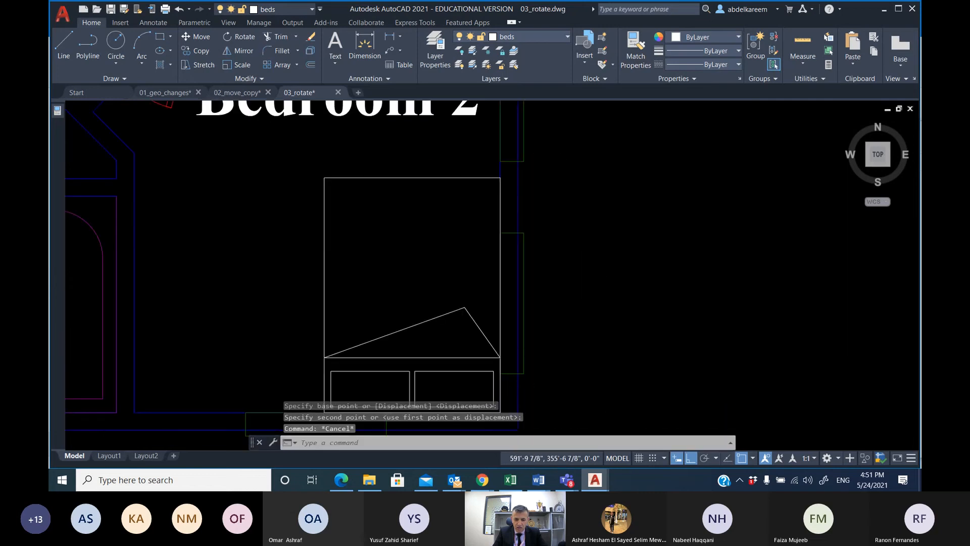
Delete the rotated bed from Bedroom 2.
{"action": "scroll", "coordinate": [453, 308], "scroll_direction": "down", "scroll_amount": 5}
{"action": "scroll", "coordinate": [347, 288], "scroll_direction": "up", "scroll_amount": 3}
{"action": "middle_click_drag", "start_coordinate": [377, 322], "coordinate": [396, 360]}
{"action": "mouse_move", "coordinate": [359, 229]}
{"action": "middle_mouse_down"}
{"action": "mouse_move", "coordinate": [398, 313]}
{"action": "mouse_move", "coordinate": [541, 327]}
{"action": "mouse_move", "coordinate": [597, 320]}
{"action": "middle_mouse_up"}
{"action": "scroll", "coordinate": [570, 258], "scroll_direction": "down", "scroll_amount": 4}
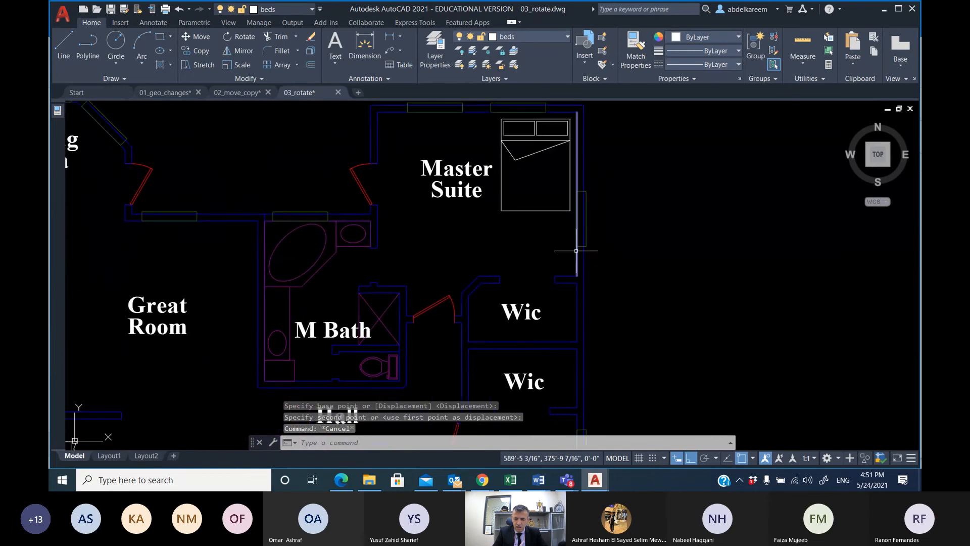
{"action": "middle_click_drag", "start_coordinate": [570, 259], "coordinate": [525, 237]}
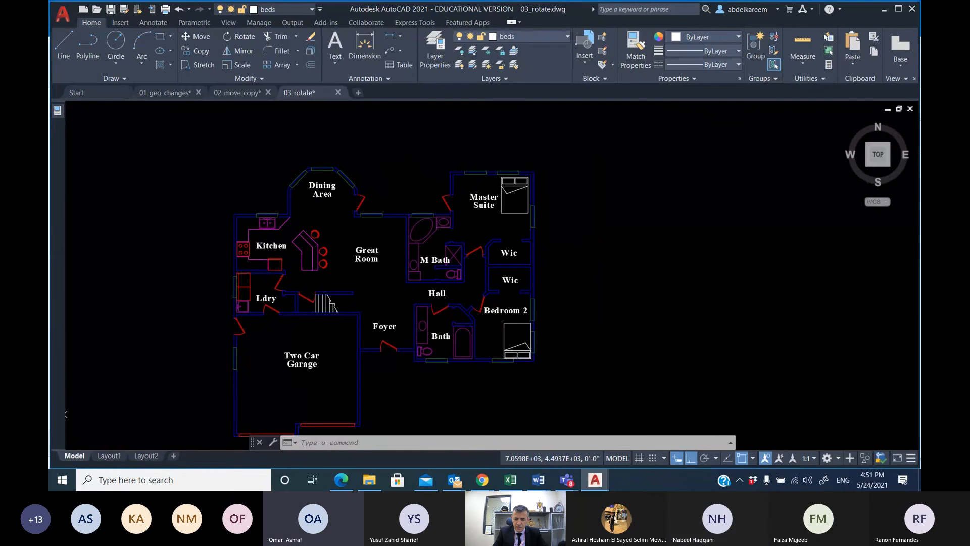
{"action": "left_click", "coordinate": [516, 323]}
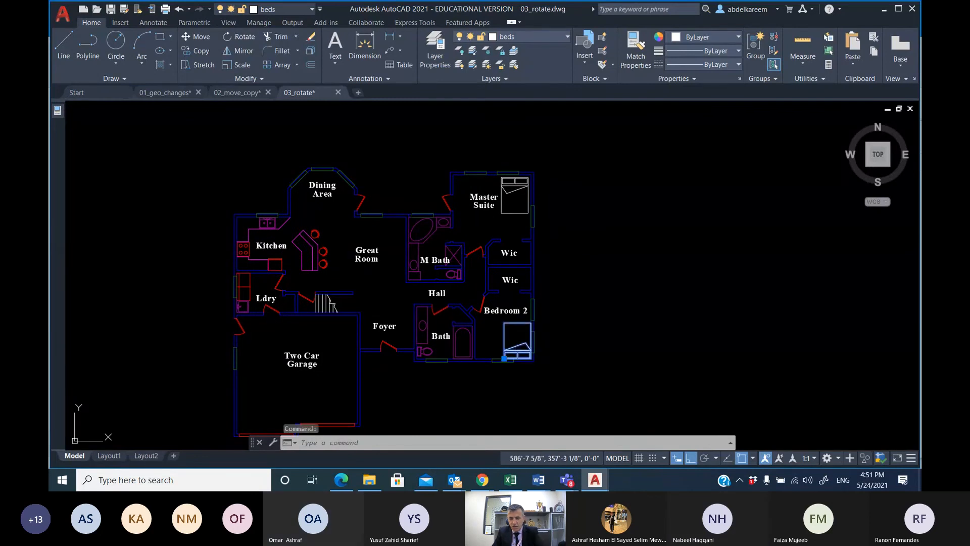
{"action": "key", "text": "Delete"}
Rotate a copy of the Master Suite bed 180 degrees about its upper-right corner using the Rotate command's Copy option.
{"action": "scroll", "coordinate": [513, 188], "scroll_direction": "up", "scroll_amount": 4}
{"action": "middle_click_drag", "start_coordinate": [538, 205], "coordinate": [405, 246]}
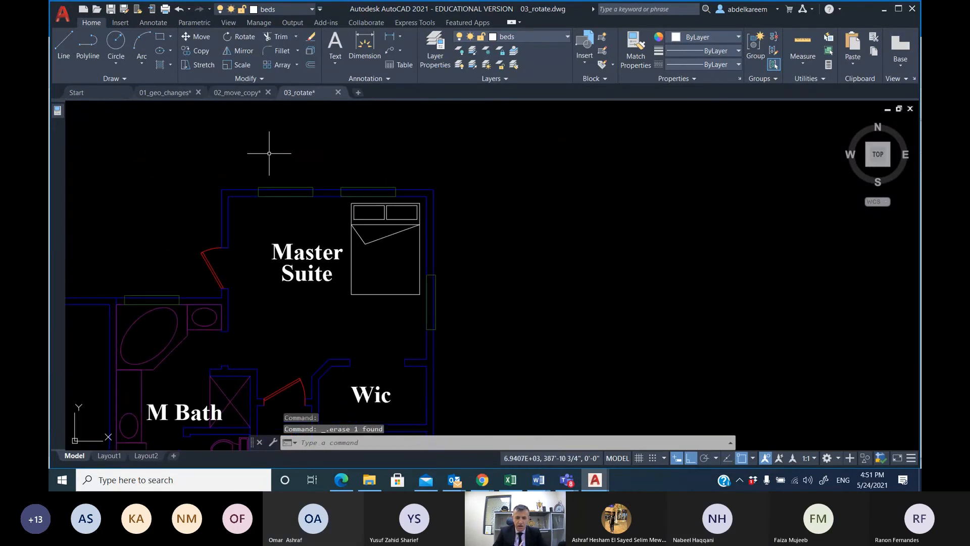
{"action": "left_click", "coordinate": [245, 37]}
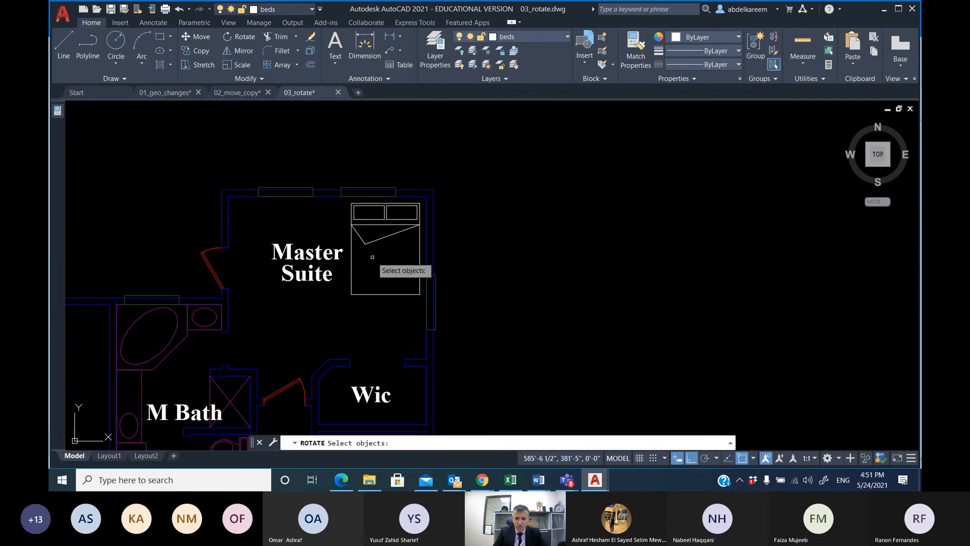
{"action": "left_click", "coordinate": [389, 294]}
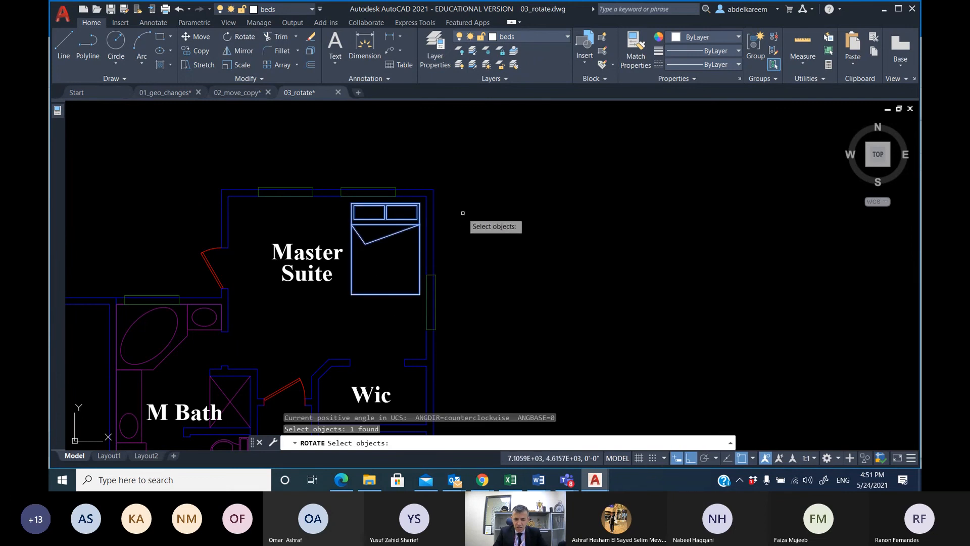
{"action": "key", "text": "Return"}
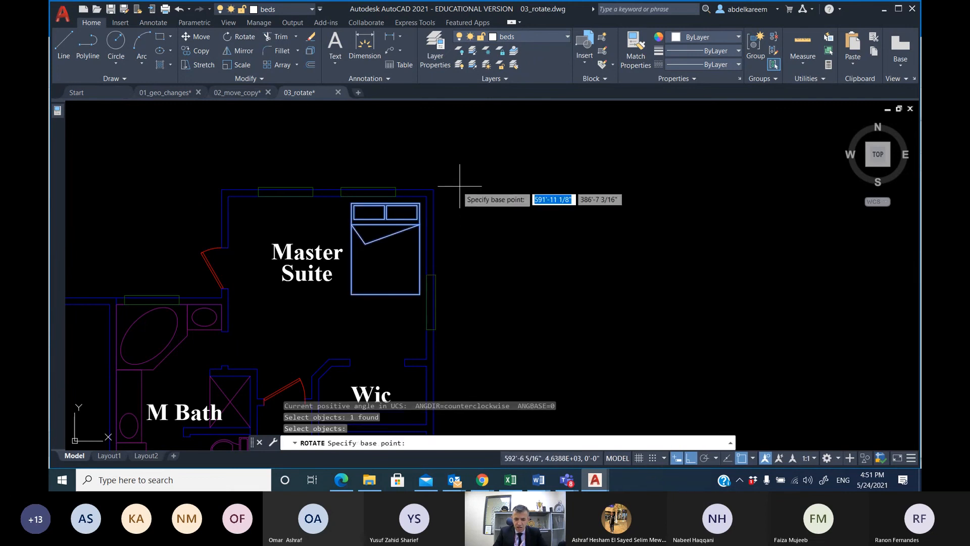
{"action": "left_click", "coordinate": [420, 203]}
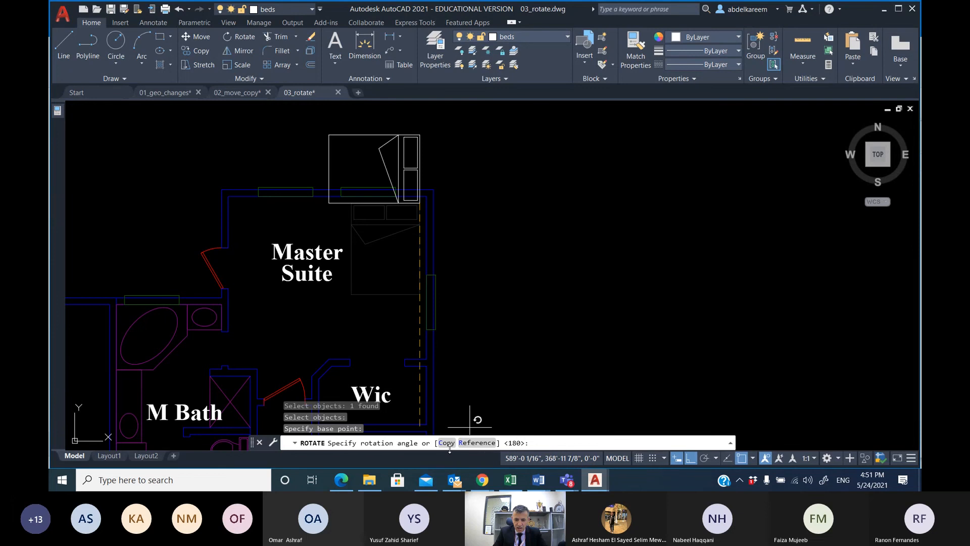
{"action": "left_click", "coordinate": [447, 443]}
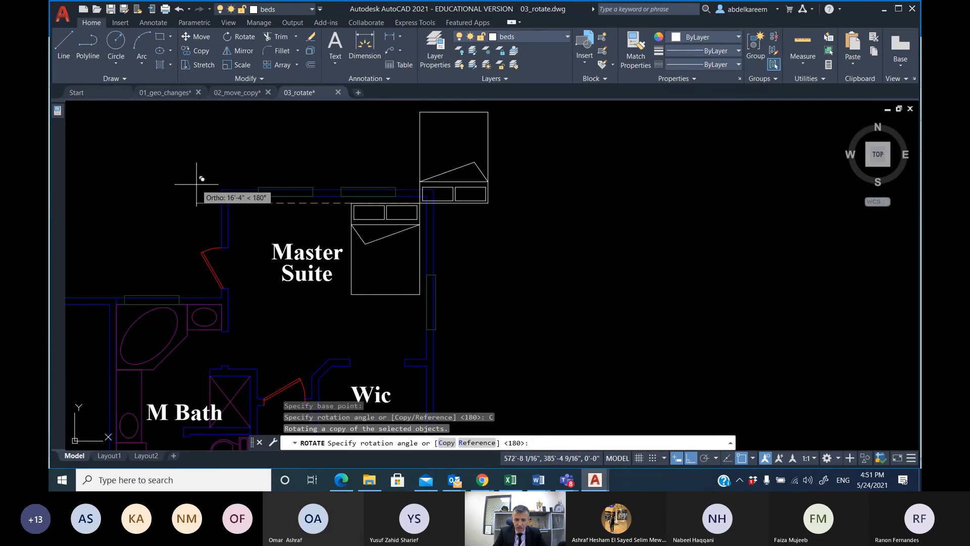
{"action": "left_click", "coordinate": [213, 185]}
Move the rotated bed copy by its lower-right corner to Bedroom 2's inside lower-right corner with Ortho off.
{"action": "left_click", "coordinate": [196, 36]}
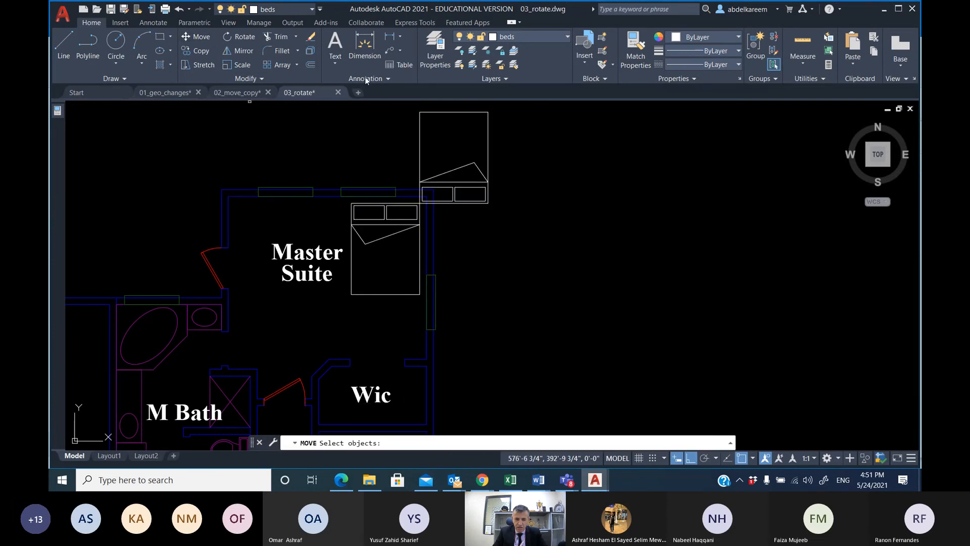
{"action": "left_click", "coordinate": [487, 155]}
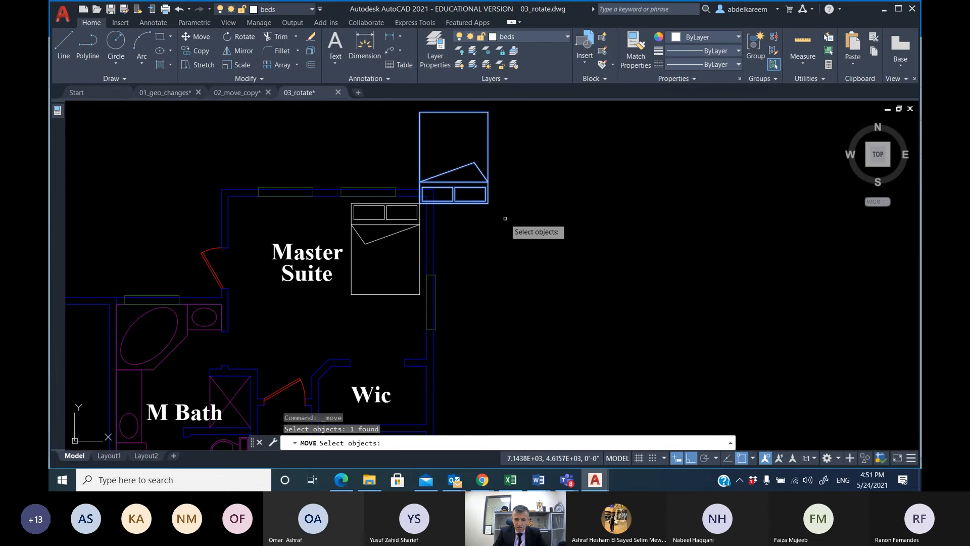
{"action": "key", "text": "Return"}
{"action": "left_click", "coordinate": [493, 202]}
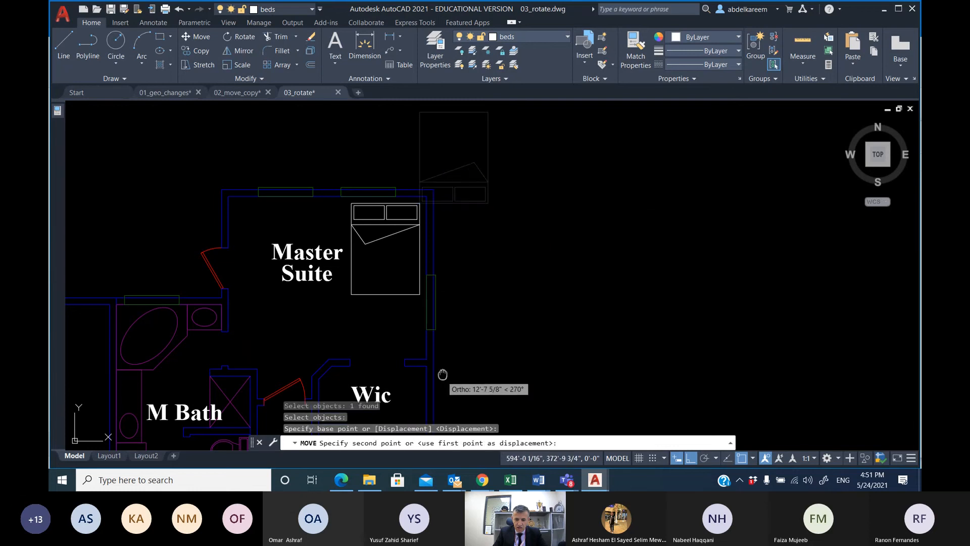
{"action": "middle_click_drag", "start_coordinate": [442, 374], "coordinate": [500, 120]}
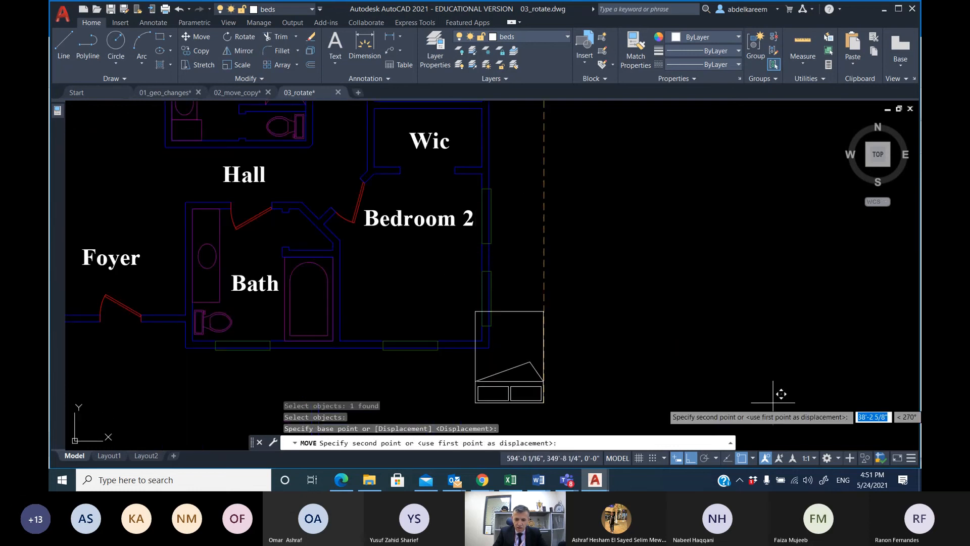
{"action": "left_click", "coordinate": [691, 458]}
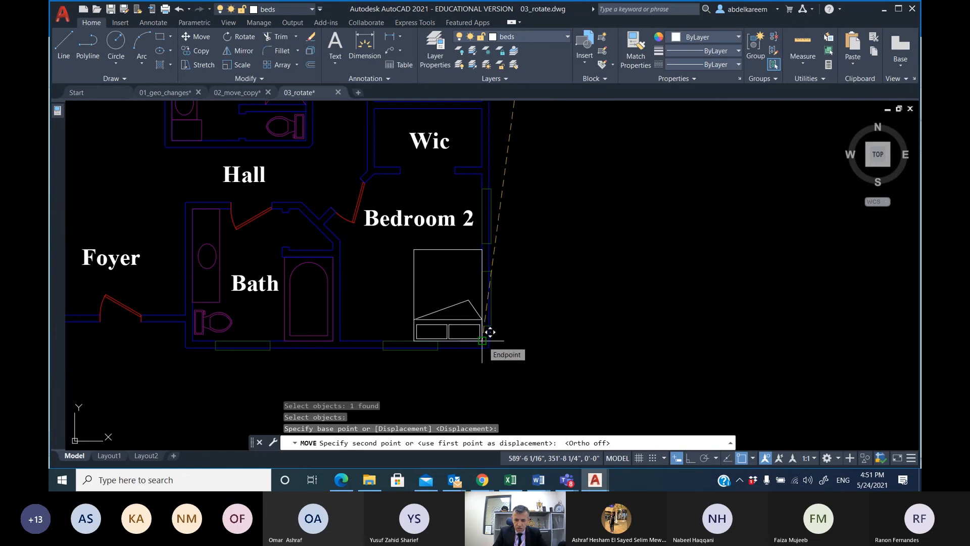
{"action": "left_click", "coordinate": [490, 333]}
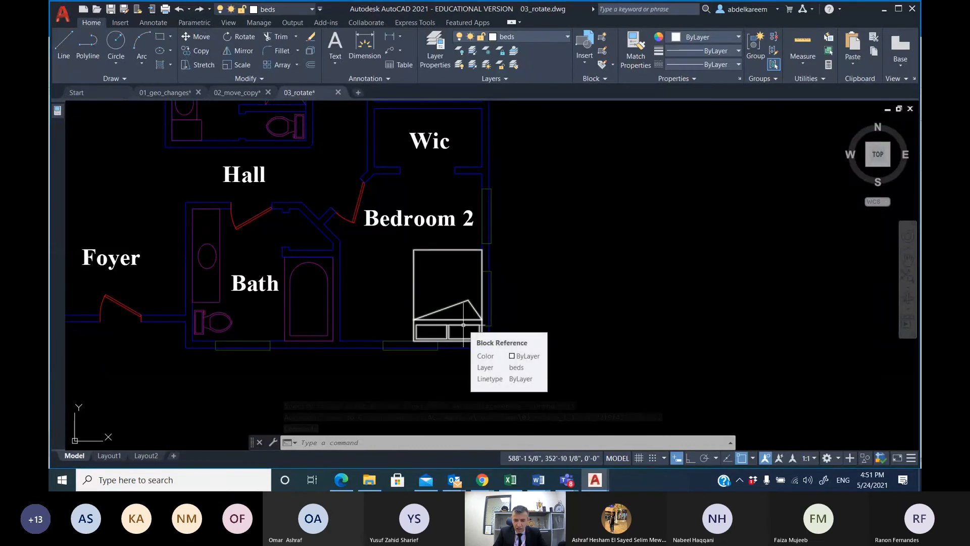
Move the Bedroom 2 bed 7 inches straight up from the bottom wall with Ortho on.
{"action": "left_click", "coordinate": [201, 40]}
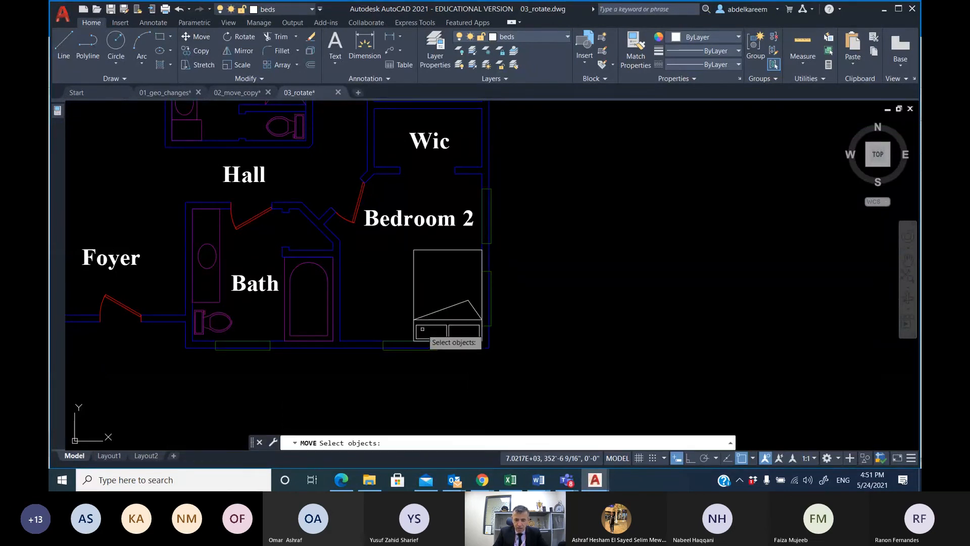
{"action": "scroll", "coordinate": [430, 326], "scroll_direction": "up", "scroll_amount": 2}
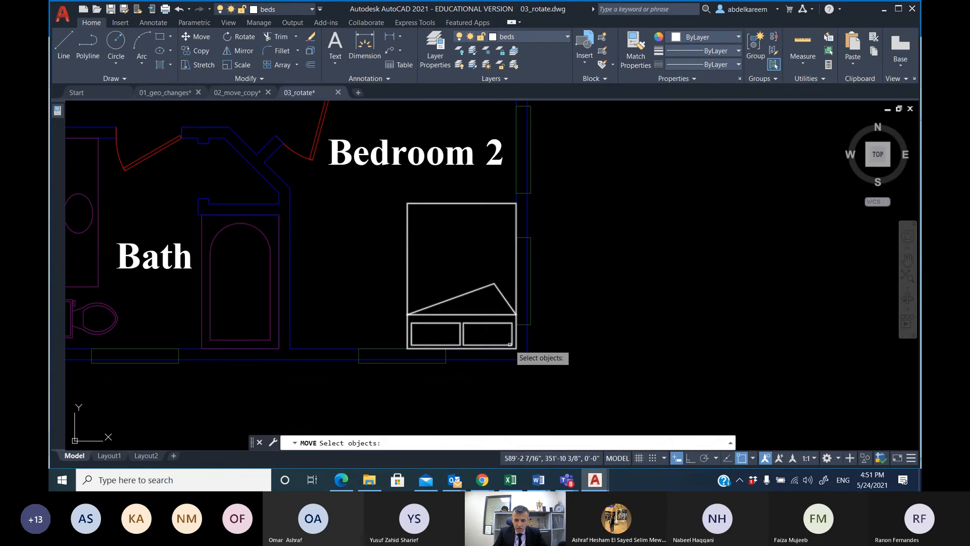
{"action": "left_click", "coordinate": [516, 348]}
{"action": "key", "text": "Return"}
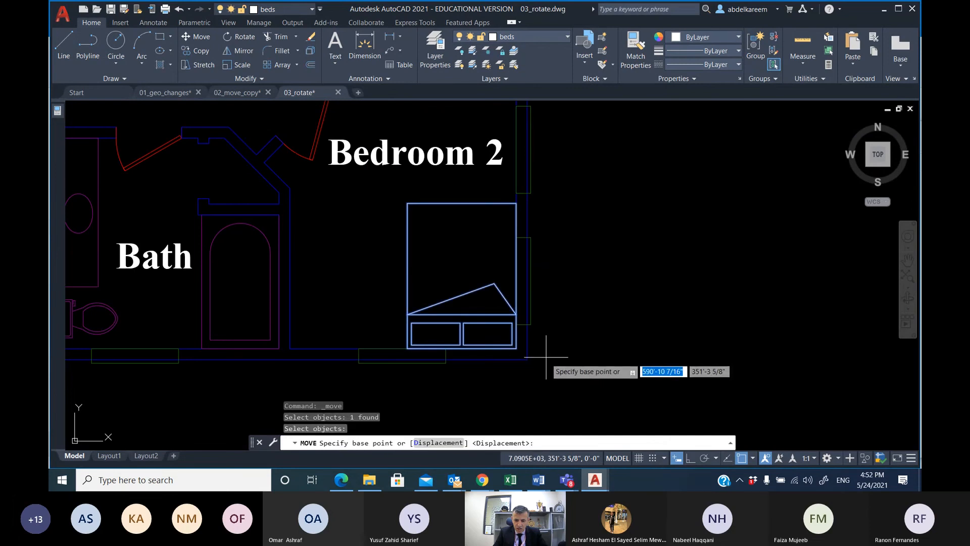
{"action": "left_click", "coordinate": [517, 348]}
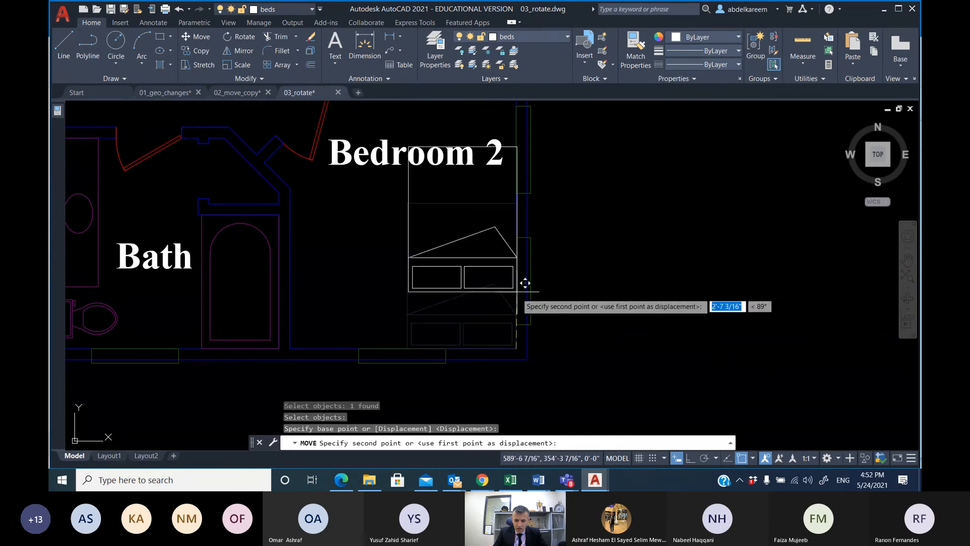
{"action": "left_click", "coordinate": [688, 460]}
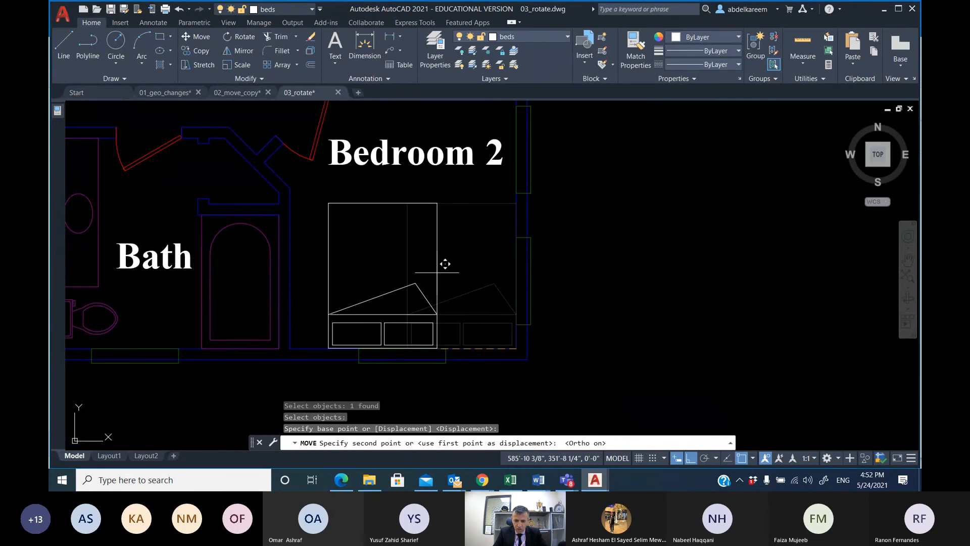
{"action": "type", "text": "7"}
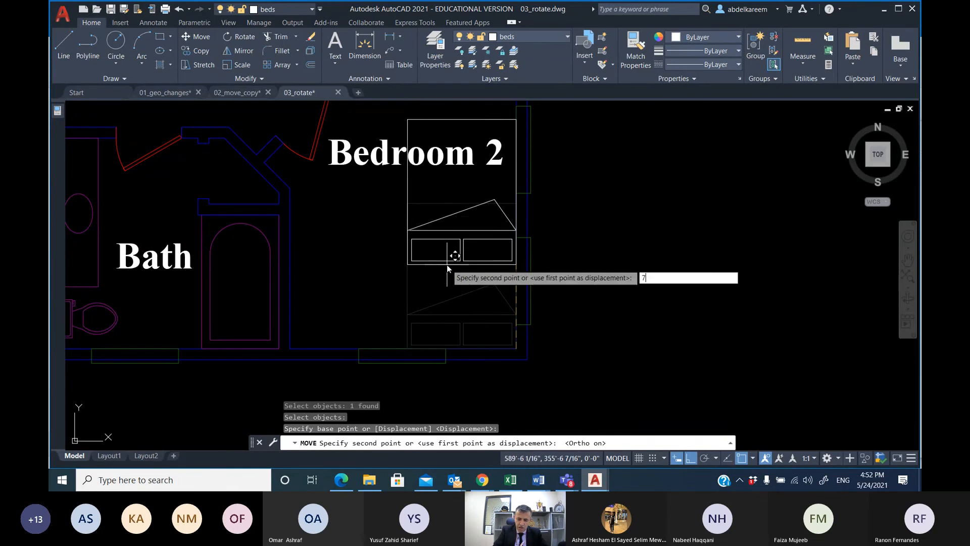
{"action": "key", "text": "Return"}
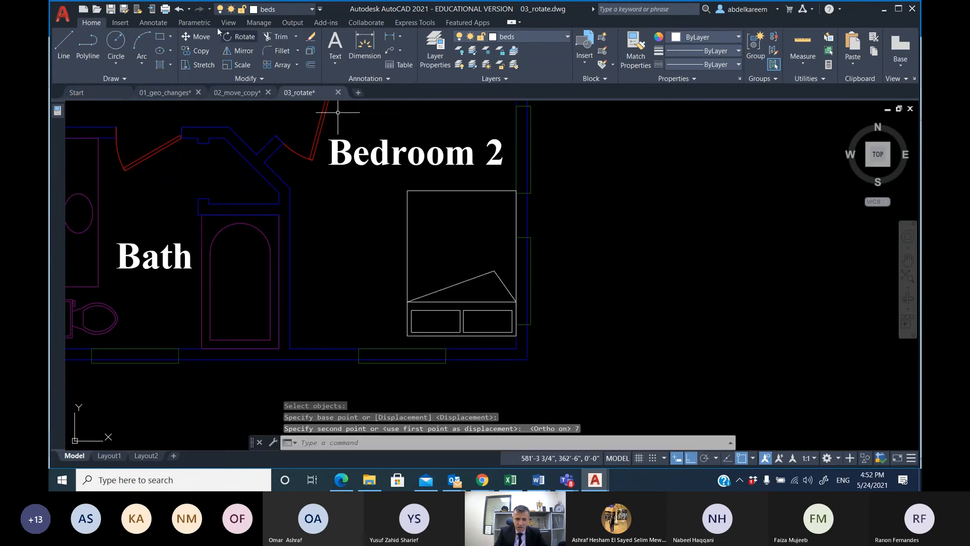
Move the Bedroom 2 bed 7 inches to the left, away from the right wall.
{"action": "left_click", "coordinate": [197, 36]}
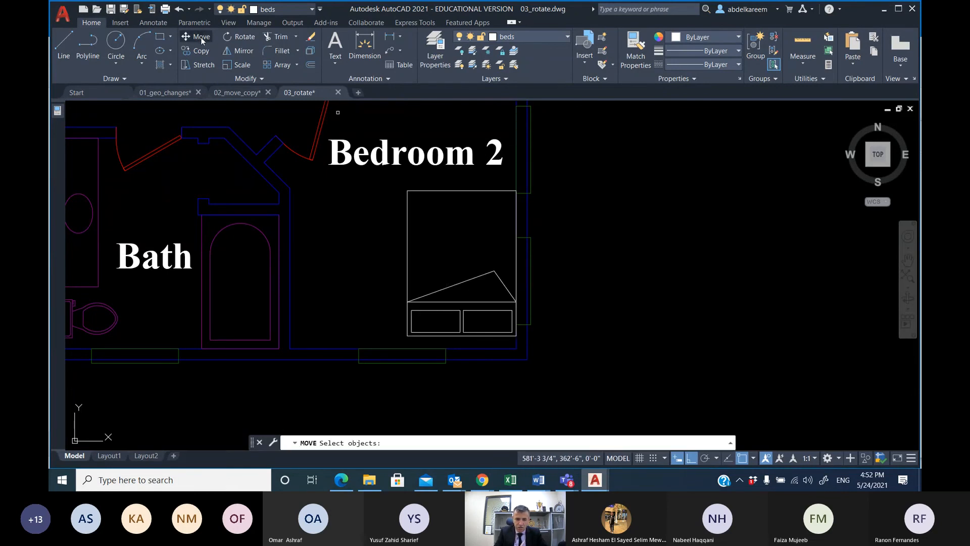
{"action": "left_click", "coordinate": [409, 306]}
{"action": "key", "text": "Return"}
{"action": "left_click", "coordinate": [407, 335]}
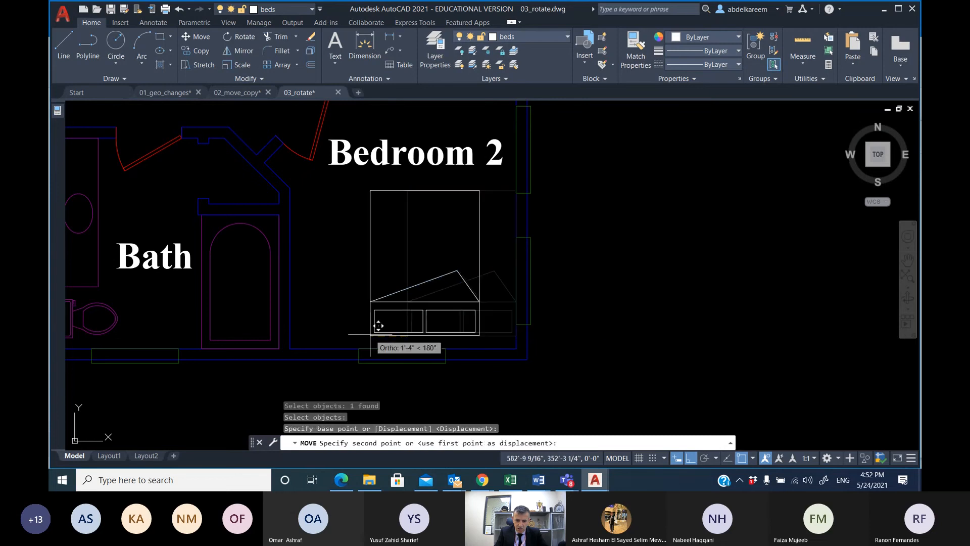
{"action": "type", "text": "7"}
{"action": "key", "text": "Return"}
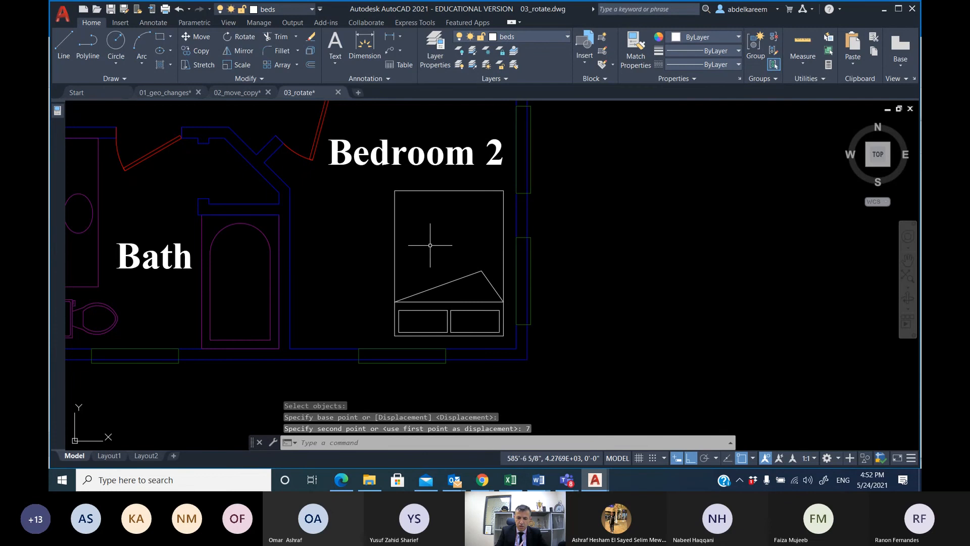
Examine the floor plan with the beds in the Master Suite and Bedroom 2, and check the chapter_07 exercise files.
{"action": "scroll", "coordinate": [433, 242], "scroll_direction": "down", "scroll_amount": 4}
{"action": "middle_click_drag", "start_coordinate": [434, 241], "coordinate": [478, 295]}
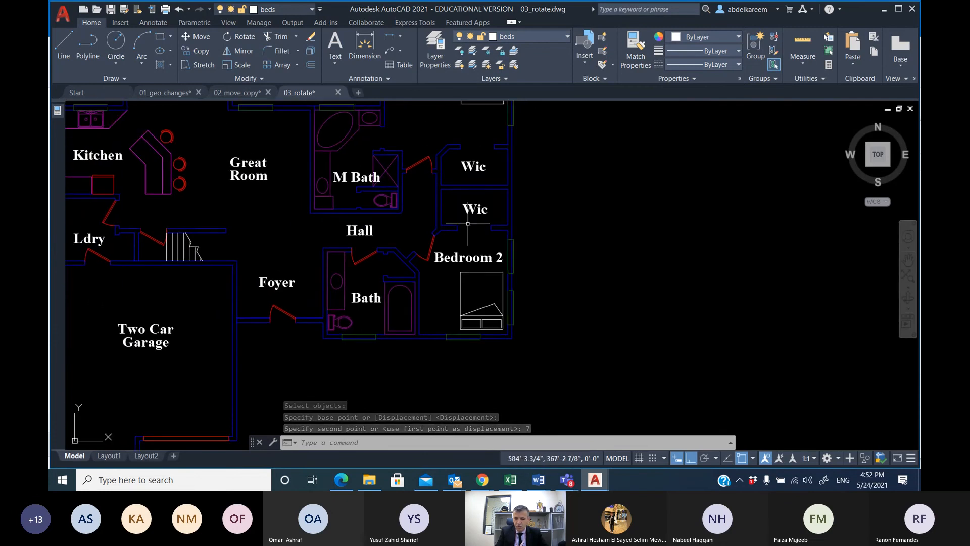
{"action": "middle_click_drag", "start_coordinate": [470, 226], "coordinate": [477, 302]}
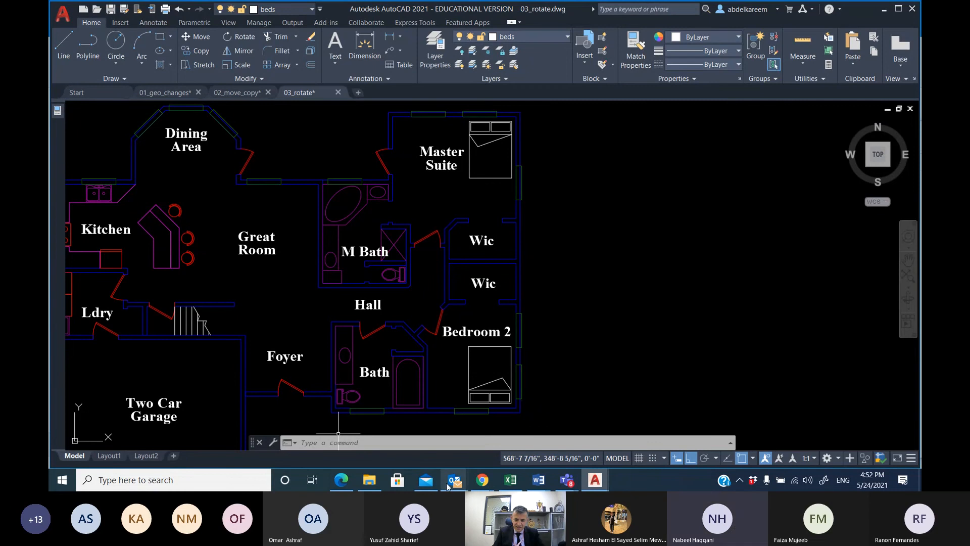
{"action": "left_click", "coordinate": [370, 480]}
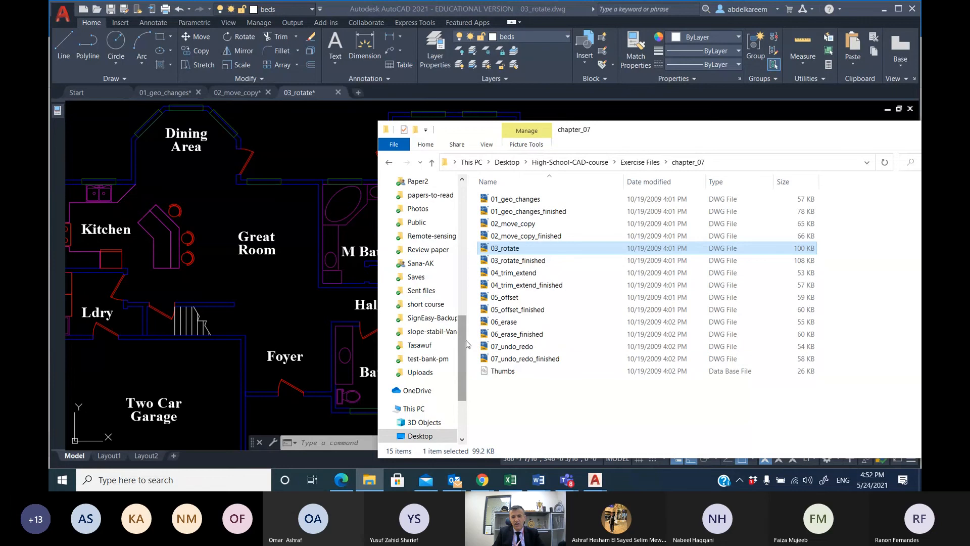
{"action": "left_click", "coordinate": [302, 222]}
{"action": "scroll", "coordinate": [282, 234], "scroll_direction": "down", "scroll_amount": 4}
{"action": "middle_click_drag", "start_coordinate": [393, 230], "coordinate": [414, 242]}
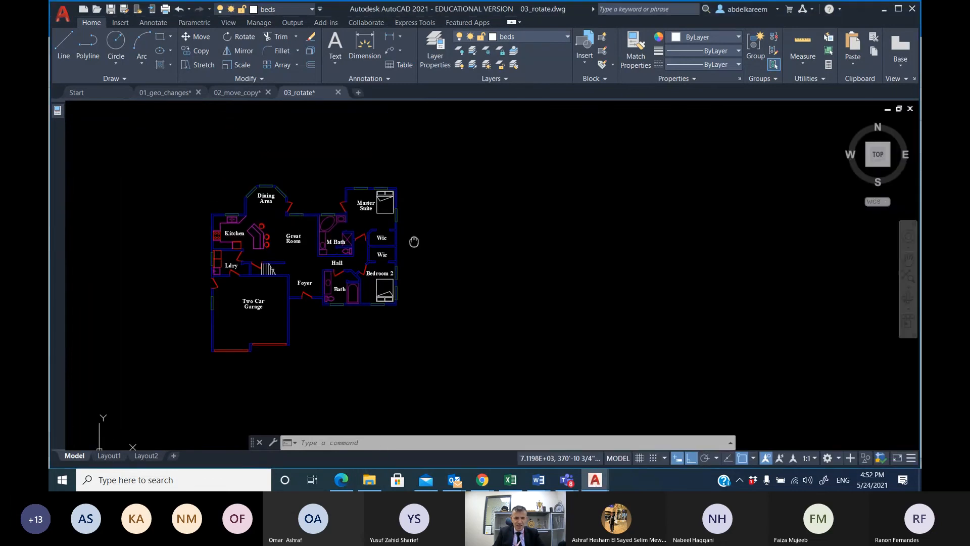
{"action": "scroll", "coordinate": [311, 218], "scroll_direction": "up", "scroll_amount": 2}
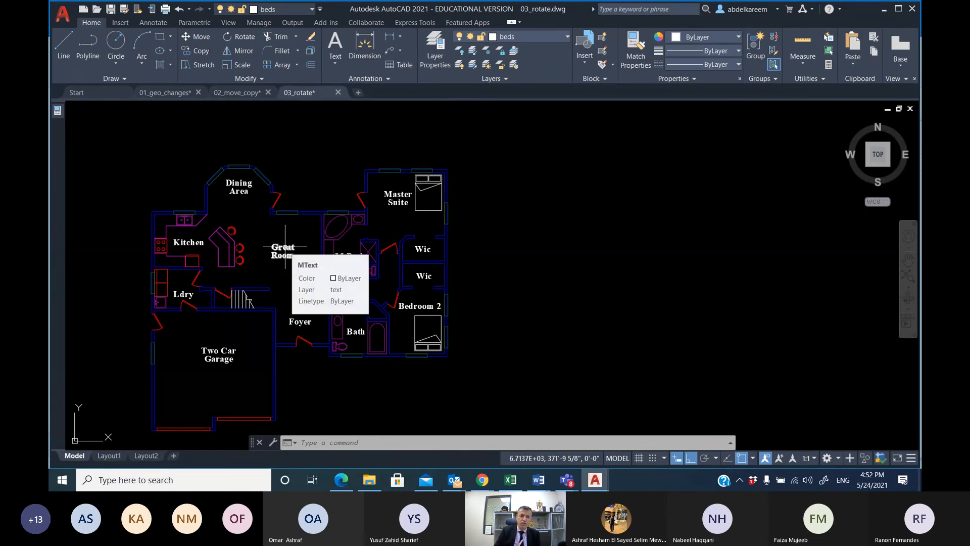
{"action": "left_click", "coordinate": [170, 37]}
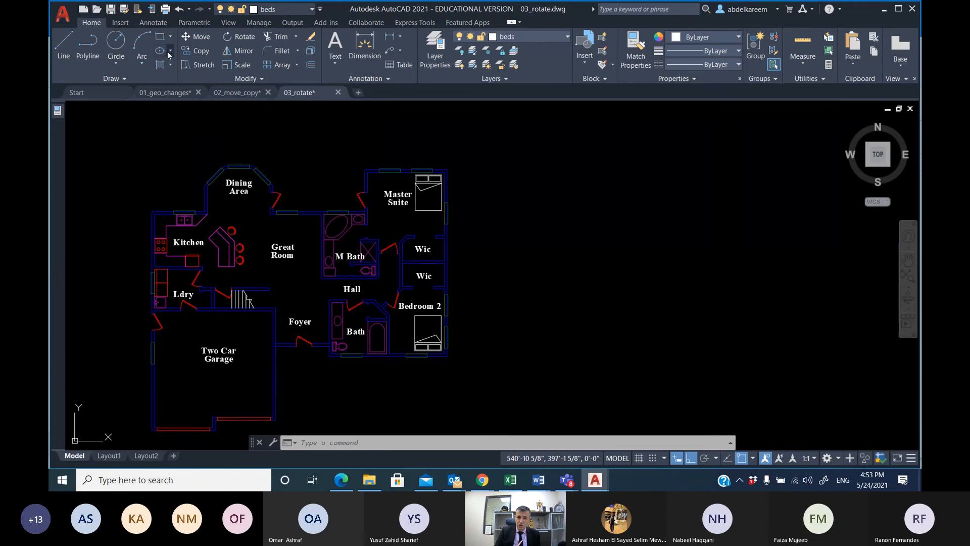
{"action": "left_click", "coordinate": [169, 53]}
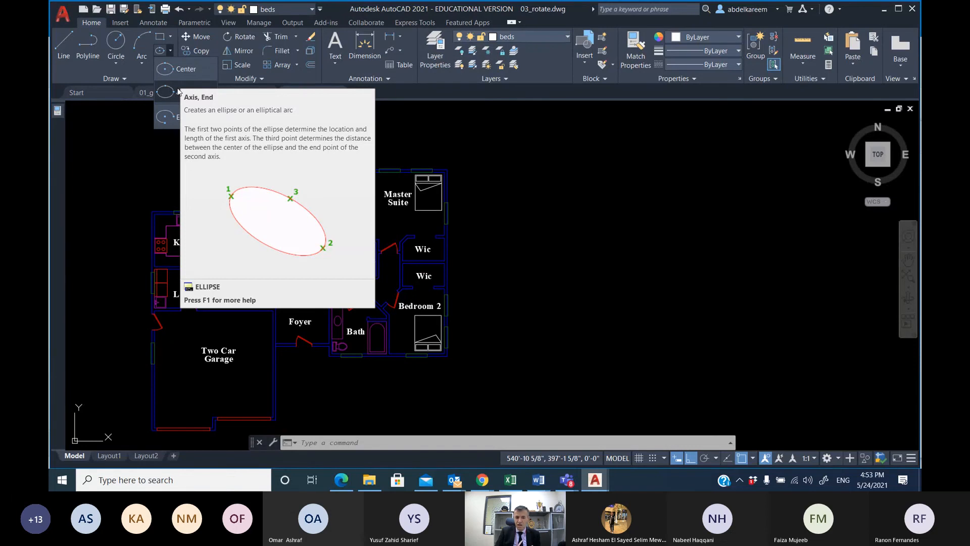
{"action": "left_click", "coordinate": [171, 52]}
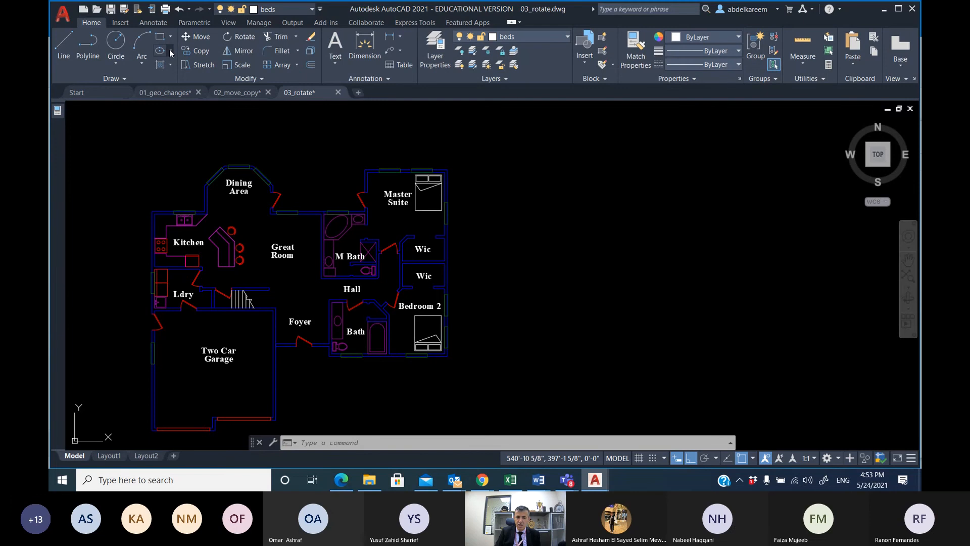
{"action": "left_click", "coordinate": [171, 65]}
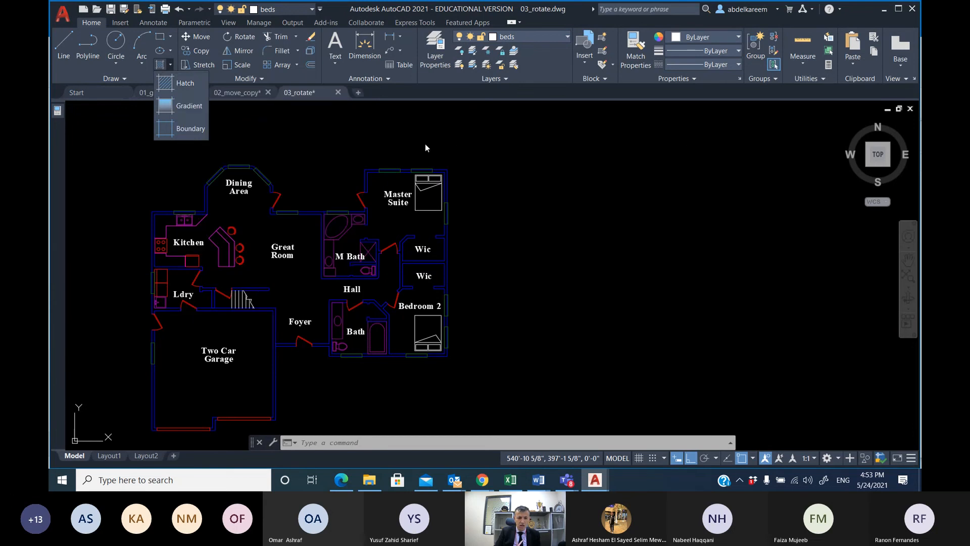
{"action": "scroll", "coordinate": [426, 146], "scroll_direction": "down", "scroll_amount": 3}
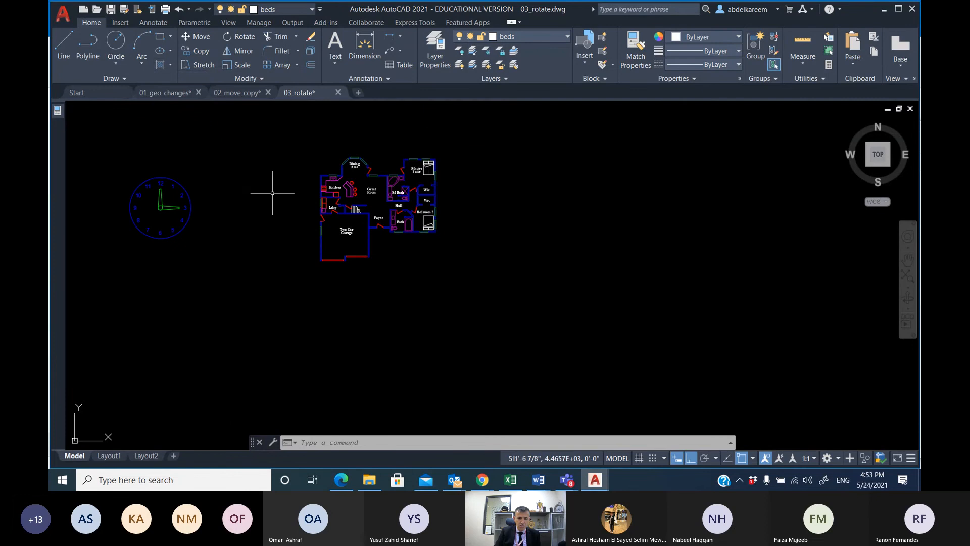
Examine the floor plan around the oval tub in the M Bath.
{"action": "scroll", "coordinate": [310, 252], "scroll_direction": "up", "scroll_amount": 5}
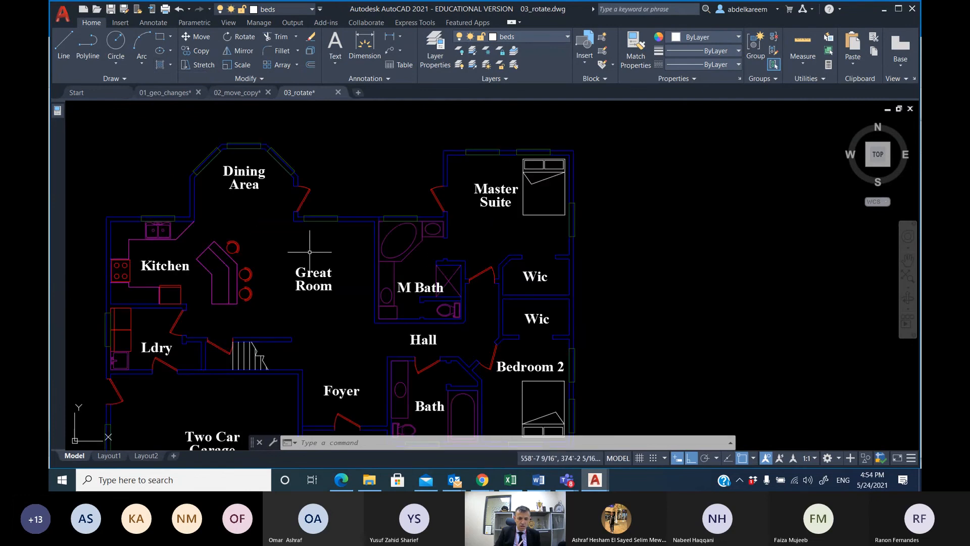
{"action": "middle_click_drag", "start_coordinate": [309, 252], "coordinate": [266, 299]}
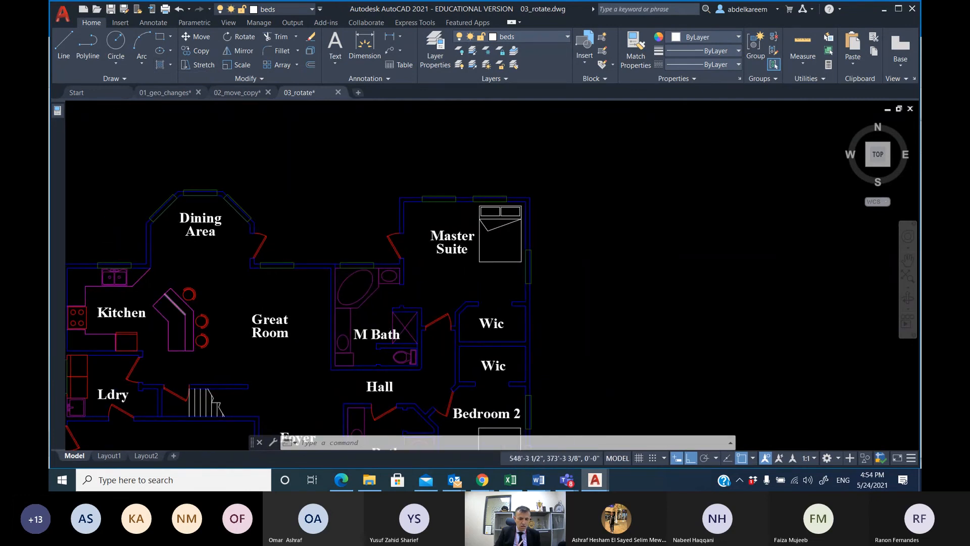
{"action": "scroll", "coordinate": [196, 303], "scroll_direction": "up", "scroll_amount": 5}
{"action": "scroll", "coordinate": [403, 268], "scroll_direction": "down", "scroll_amount": 8}
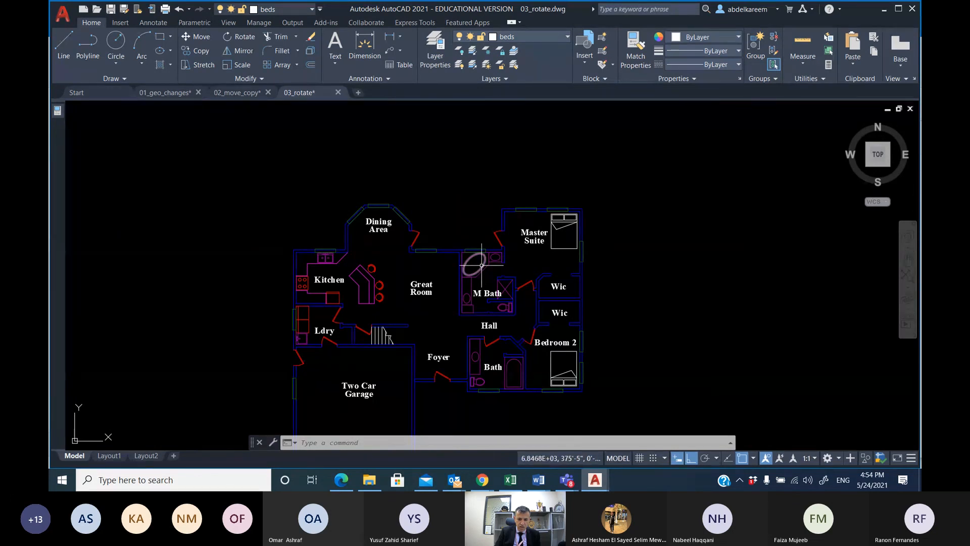
{"action": "left_click", "coordinate": [481, 265]}
{"action": "scroll", "coordinate": [482, 265], "scroll_direction": "up", "scroll_amount": 5}
{"action": "key", "text": "Escape"}
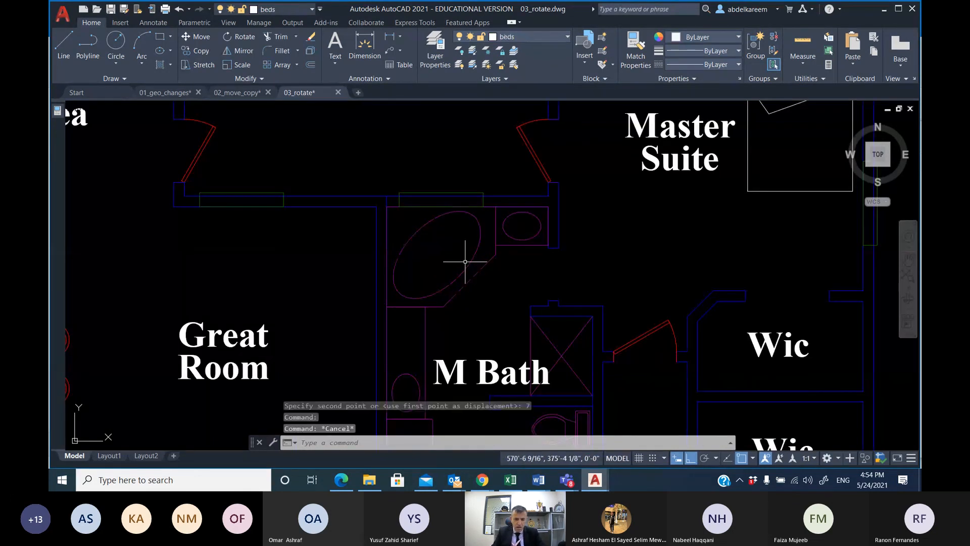
{"action": "scroll", "coordinate": [465, 262], "scroll_direction": "down", "scroll_amount": 2}
{"action": "middle_click_drag", "start_coordinate": [466, 260], "coordinate": [351, 247]}
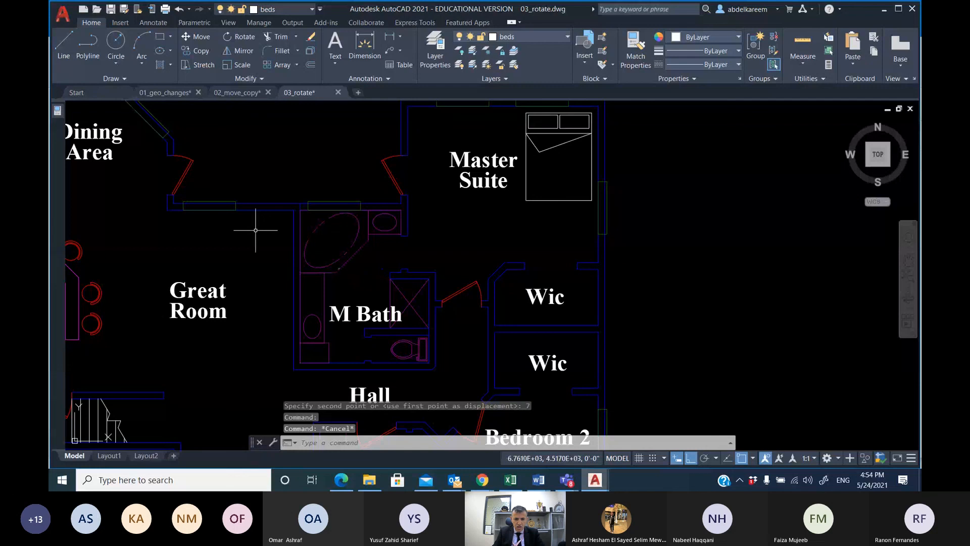
Start a hatch with the ANSI31 pattern at scale 10 and preview it on the M Bath's oval tub.
{"action": "left_click", "coordinate": [172, 65]}
{"action": "left_click", "coordinate": [169, 94]}
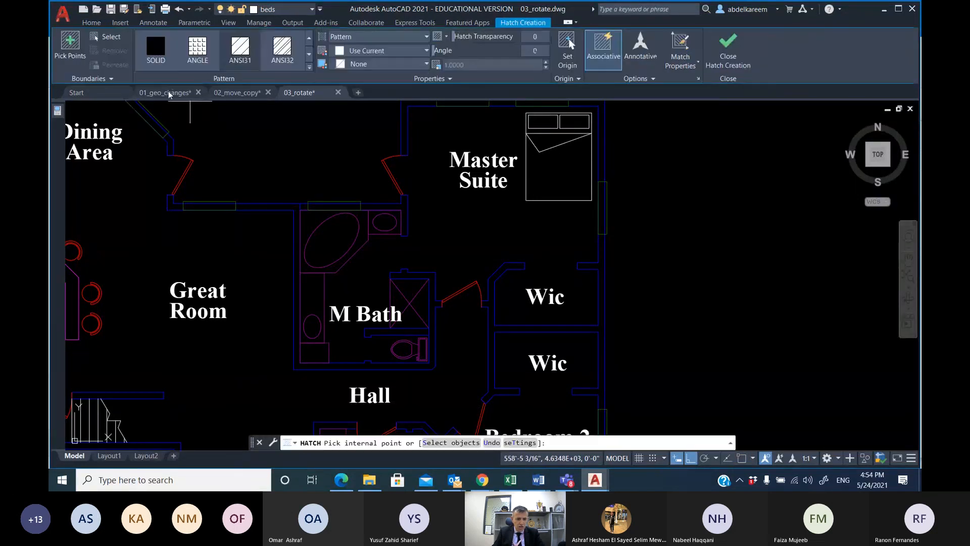
{"action": "left_click", "coordinate": [309, 55]}
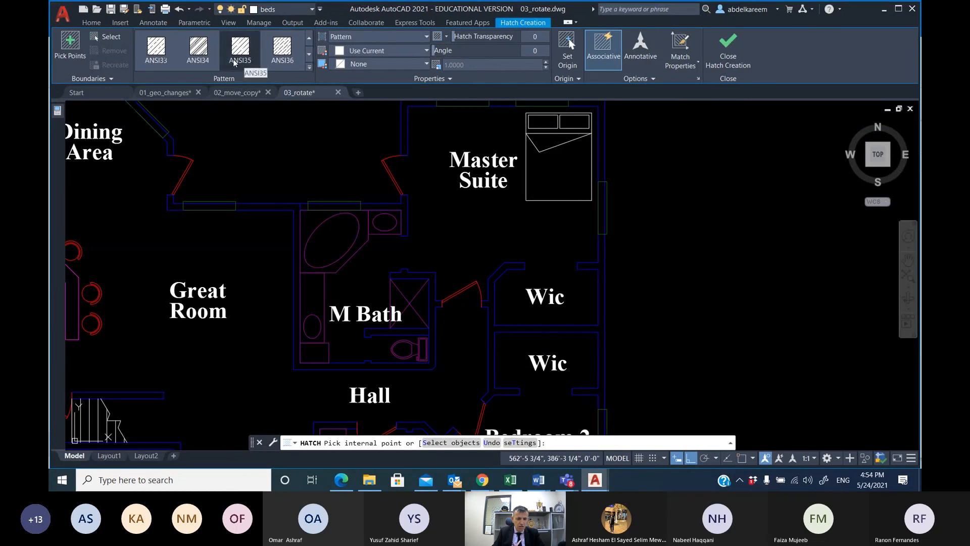
{"action": "scroll", "coordinate": [234, 62], "scroll_direction": "up", "scroll_amount": 1}
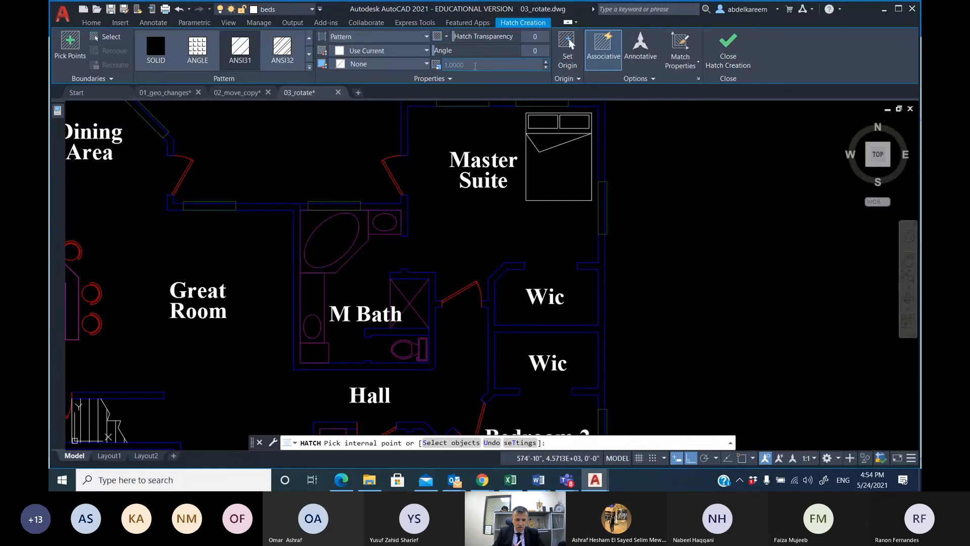
{"action": "type", "text": "1"}
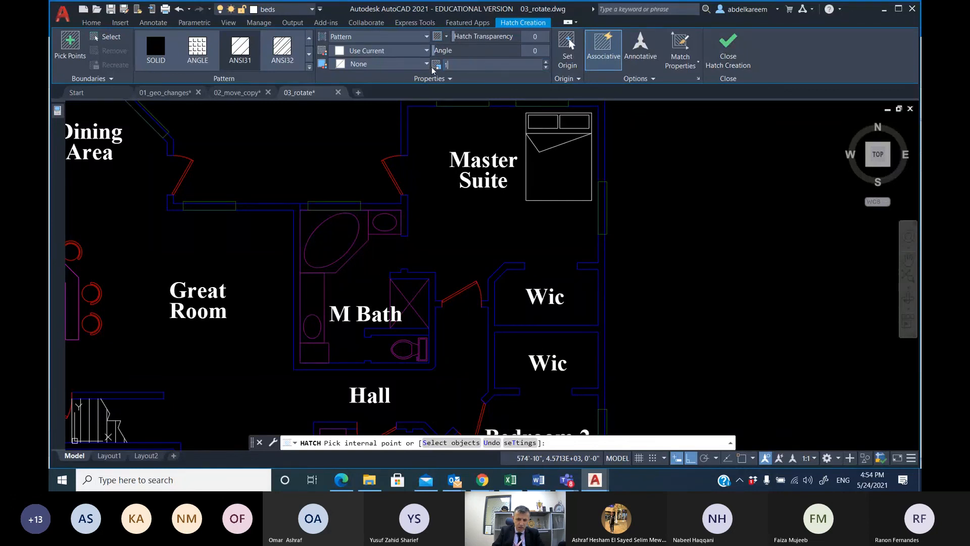
{"action": "type", "text": "0"}
{"action": "key", "text": "Return"}
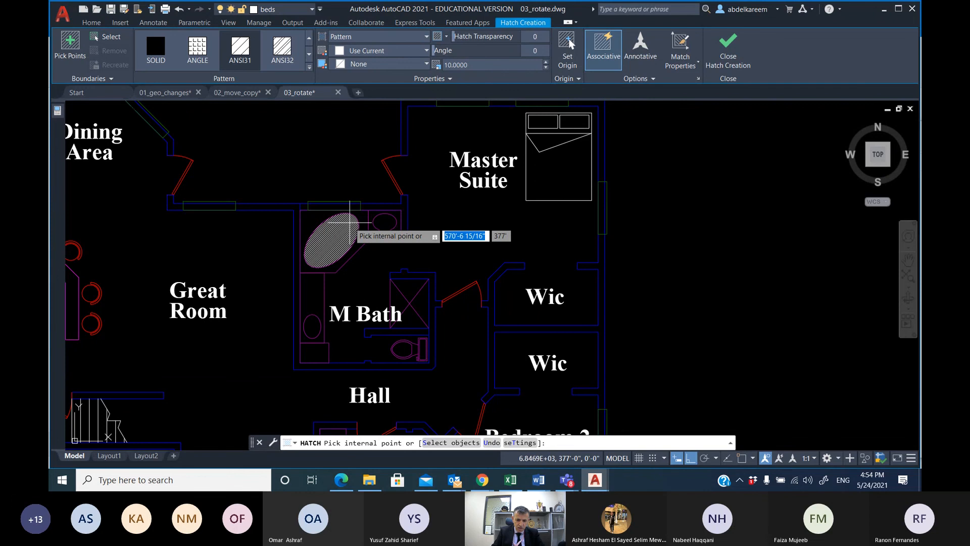
Set the hatch pattern scale to 20 for the M Bath tub.
{"action": "scroll", "coordinate": [350, 222], "scroll_direction": "up", "scroll_amount": 6}
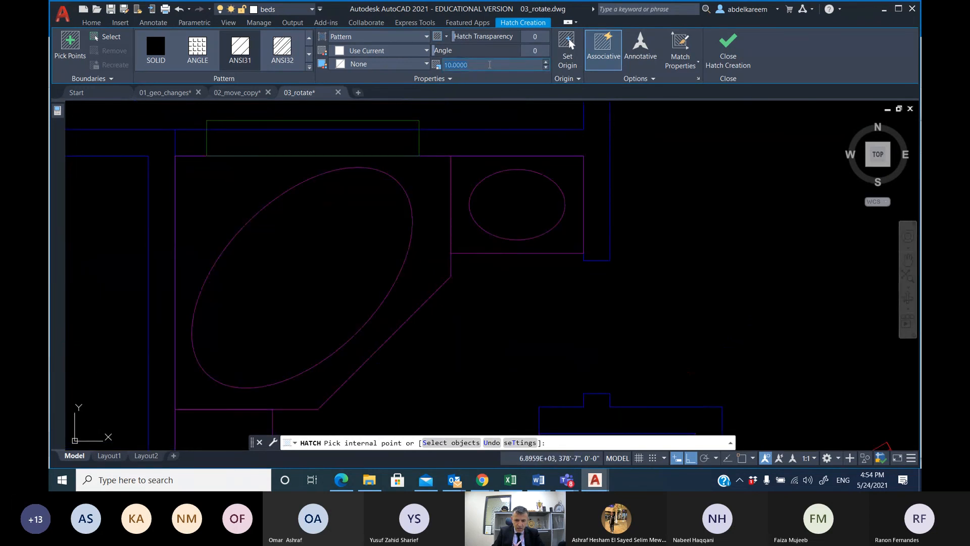
{"action": "type", "text": "20"}
{"action": "key", "text": "Return"}
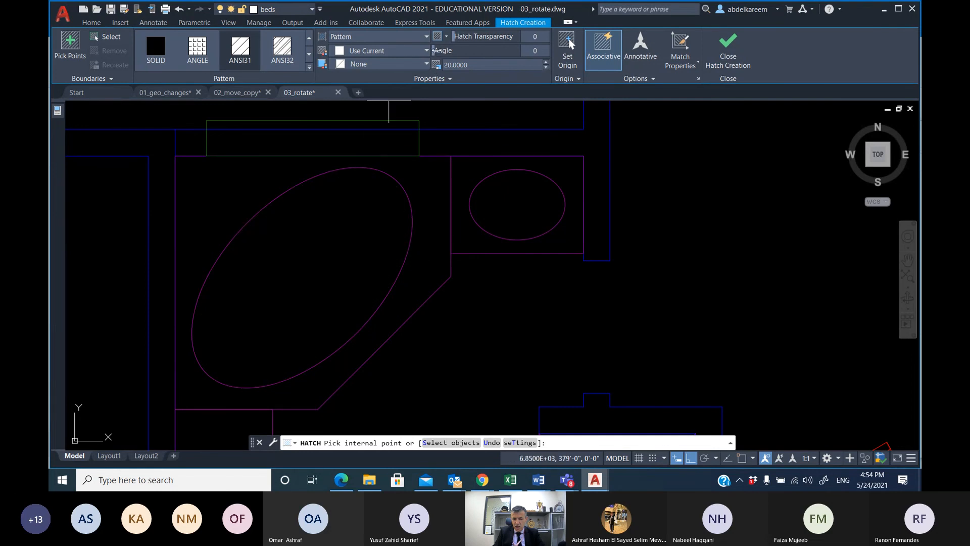
Try hatch angles of 78 and 0 degrees on the M Bath's oval tub, and fill it at 89 degrees.
{"action": "left_click_drag", "start_coordinate": [438, 50], "coordinate": [469, 53]}
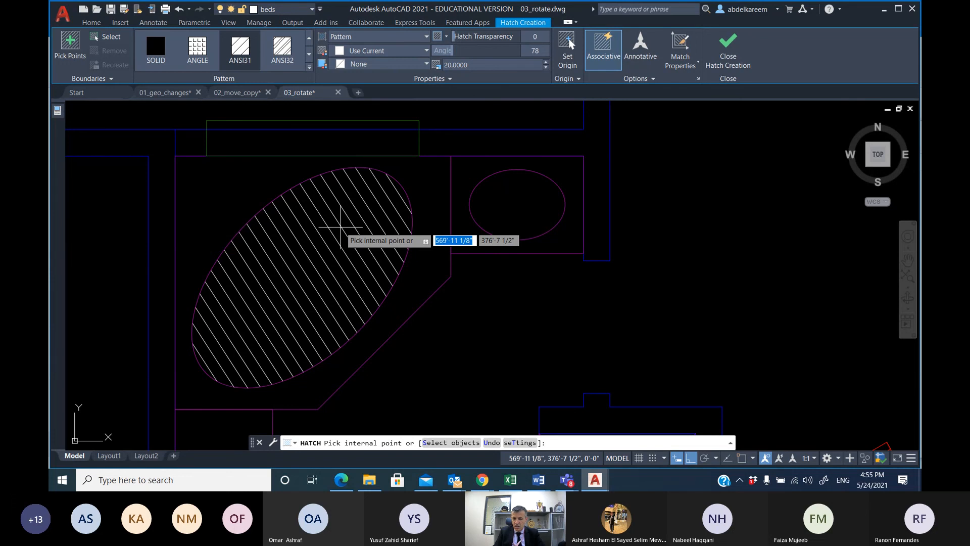
{"action": "mouse_move", "coordinate": [451, 51]}
{"action": "left_mouse_down"}
{"action": "mouse_move", "coordinate": [467, 53]}
{"action": "mouse_move", "coordinate": [471, 67]}
{"action": "mouse_move", "coordinate": [457, 51]}
{"action": "mouse_move", "coordinate": [402, 54]}
{"action": "left_mouse_up"}
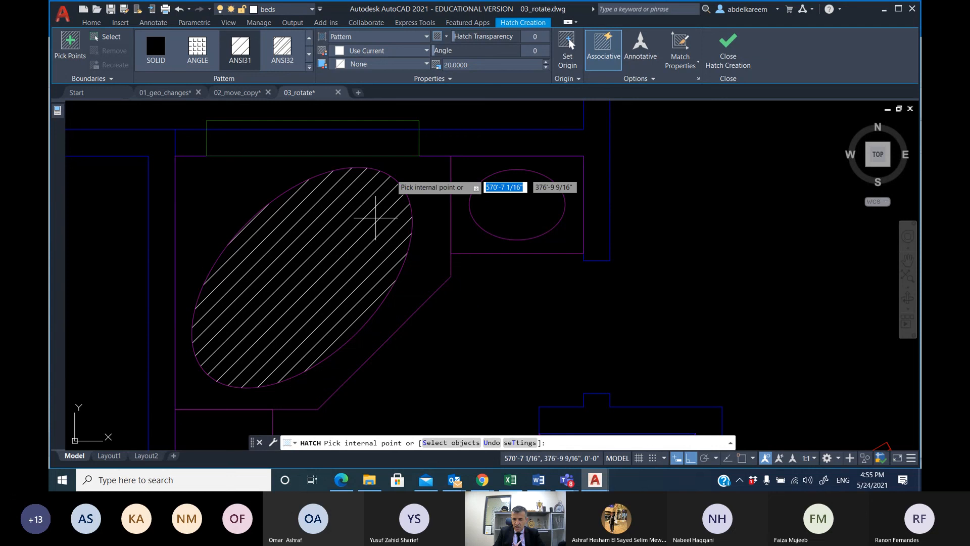
{"action": "left_click_drag", "start_coordinate": [438, 50], "coordinate": [454, 51]}
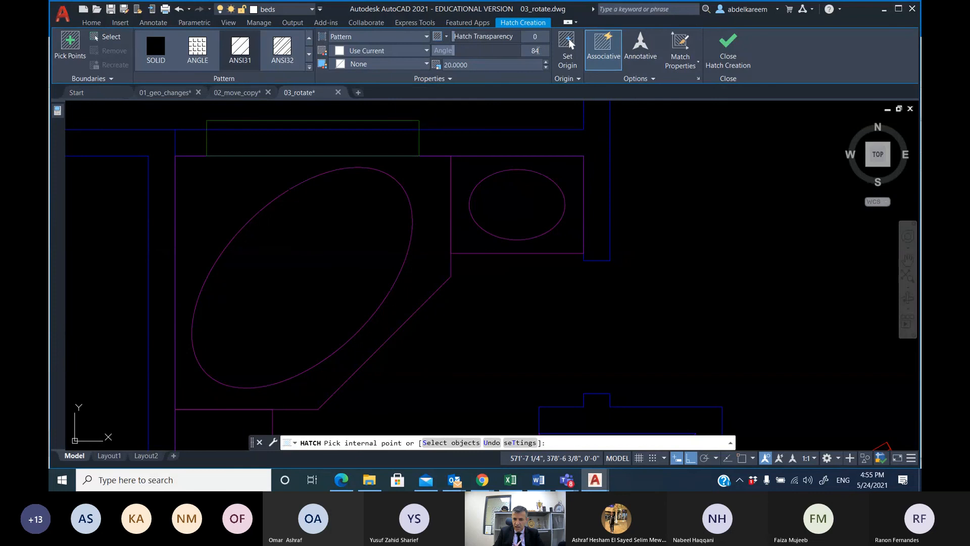
{"action": "mouse_move", "coordinate": [453, 50]}
{"action": "left_mouse_down"}
{"action": "mouse_move", "coordinate": [444, 50]}
{"action": "mouse_move", "coordinate": [459, 51]}
{"action": "left_mouse_up"}
{"action": "left_click", "coordinate": [352, 227]}
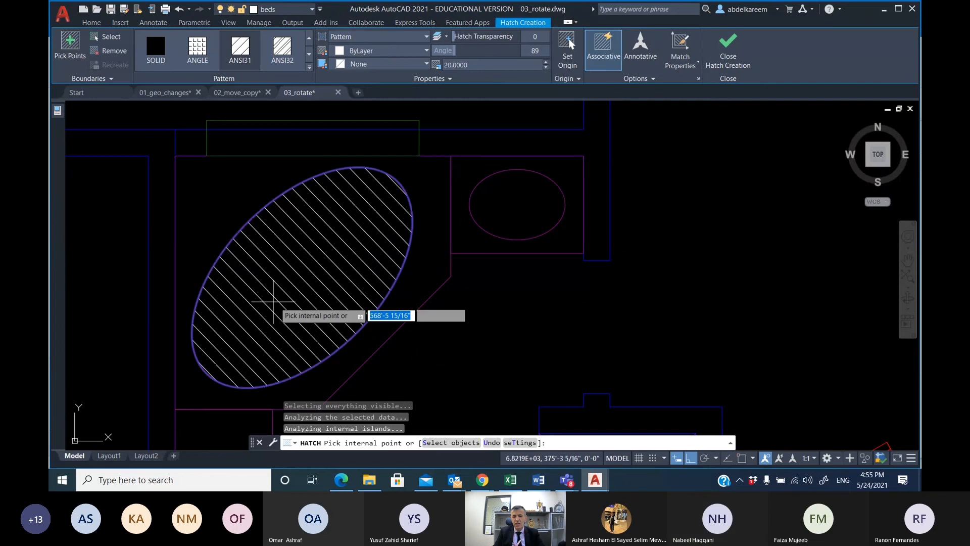
{"action": "key", "text": "Escape"}
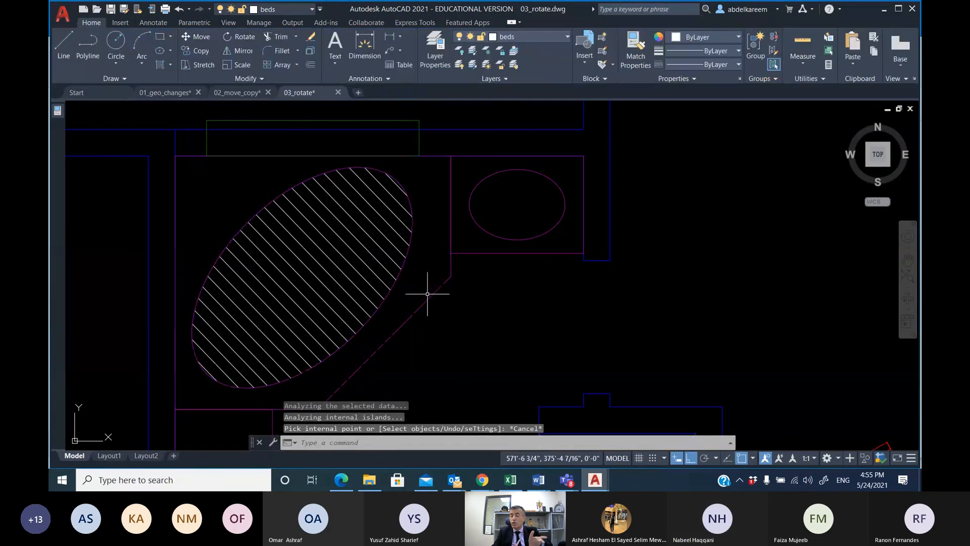
Review the hatched tub within the floor plan and look over the Hatch and Arc variants and the additional draw tools.
{"action": "scroll", "coordinate": [419, 283], "scroll_direction": "down", "scroll_amount": 8}
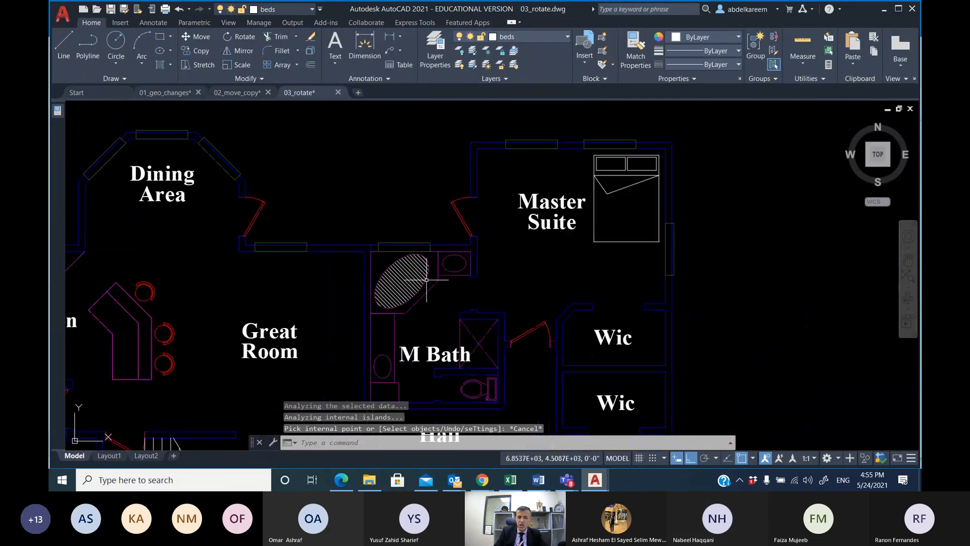
{"action": "middle_click_drag", "start_coordinate": [404, 268], "coordinate": [344, 188]}
{"action": "scroll", "coordinate": [355, 185], "scroll_direction": "up", "scroll_amount": 3}
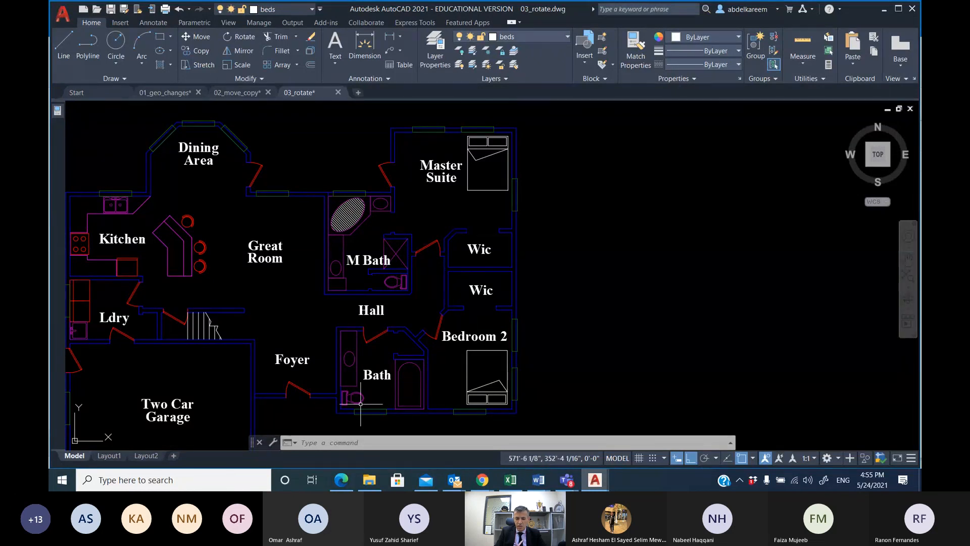
{"action": "left_click", "coordinate": [171, 65]}
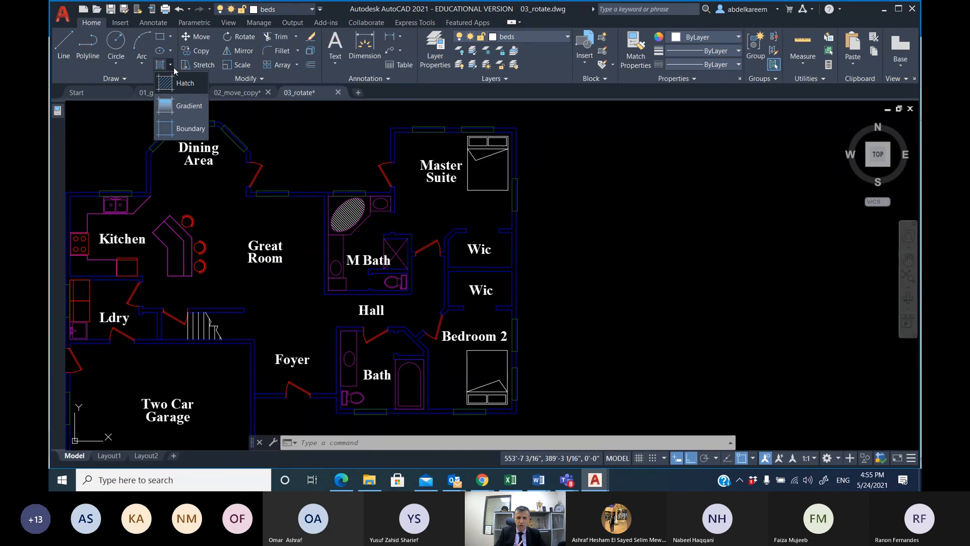
{"action": "left_click", "coordinate": [122, 80]}
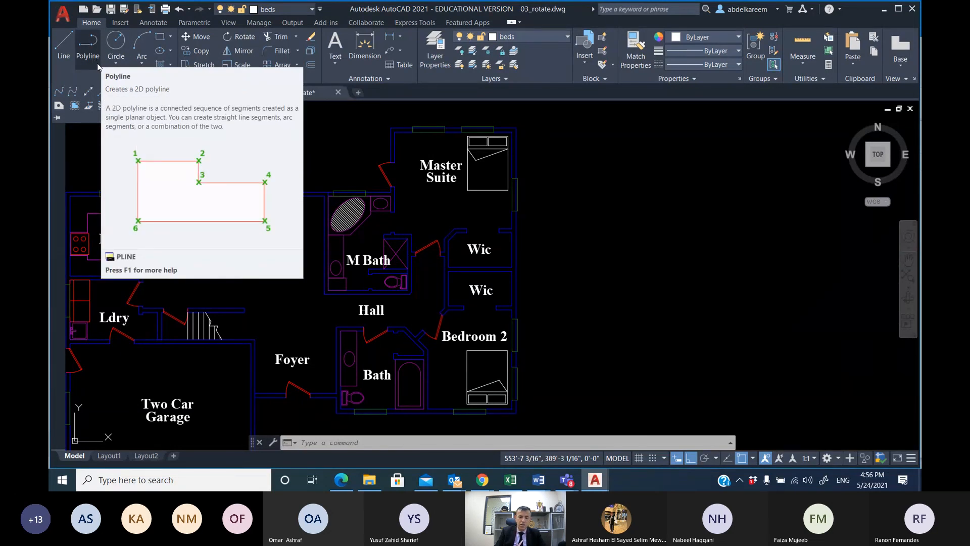
{"action": "left_click", "coordinate": [141, 65]}
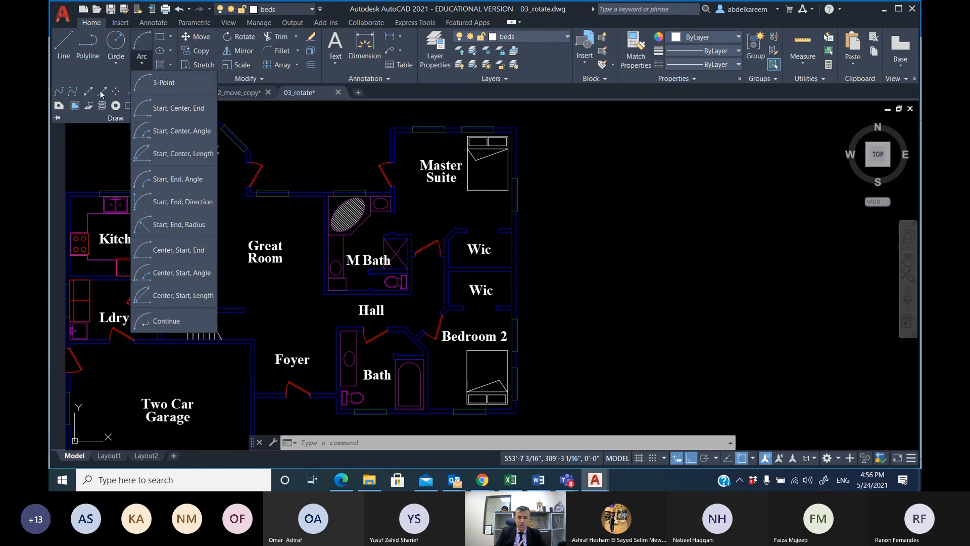
{"action": "left_click", "coordinate": [63, 69]}
{"action": "left_click", "coordinate": [64, 69]}
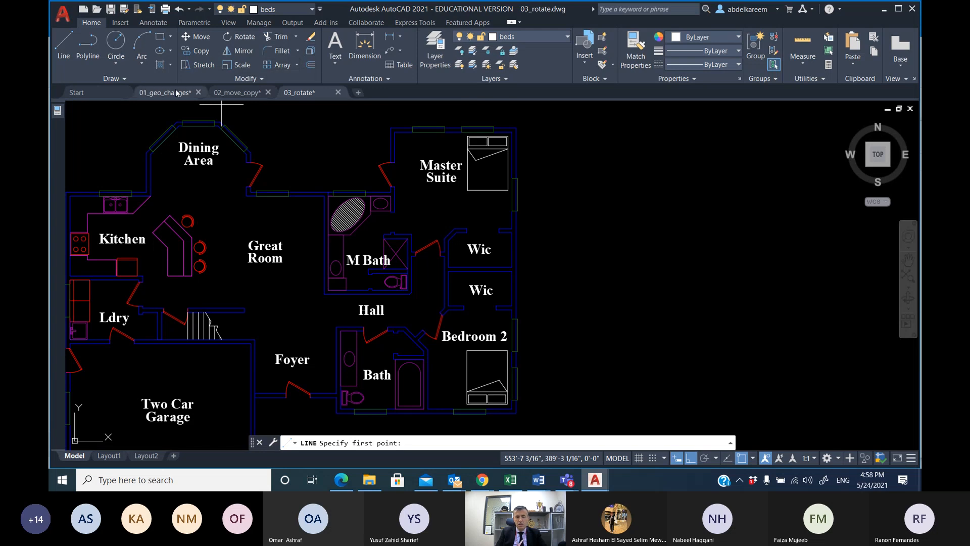
Switch to the Microsoft Teams meeting window and open its additional meeting options.
{"action": "mouse_move", "coordinate": [158, 90]}
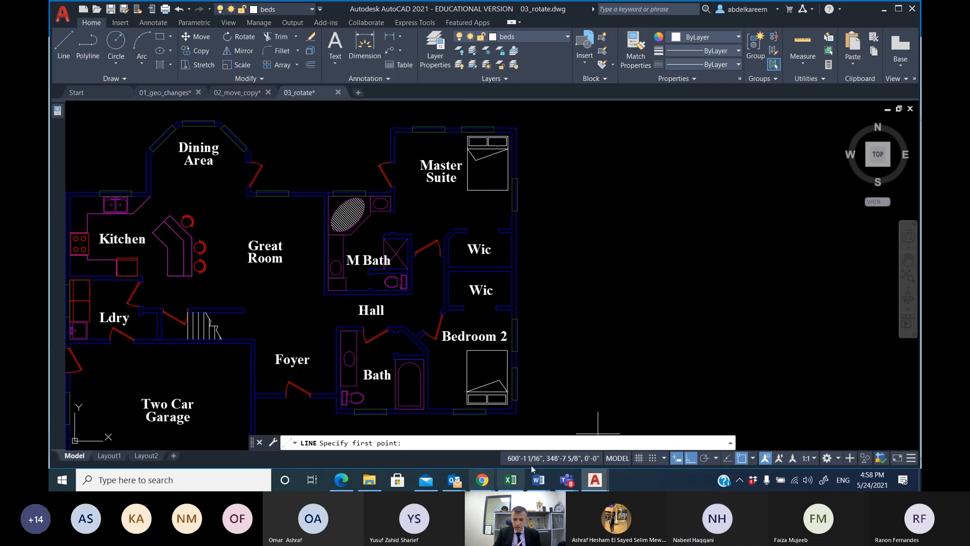
{"action": "mouse_move", "coordinate": [566, 481]}
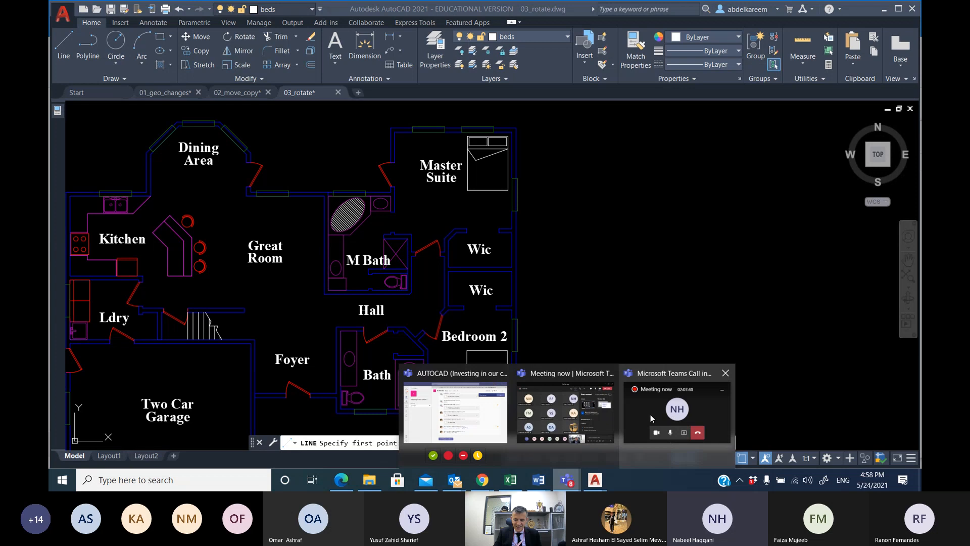
{"action": "mouse_move", "coordinate": [606, 420]}
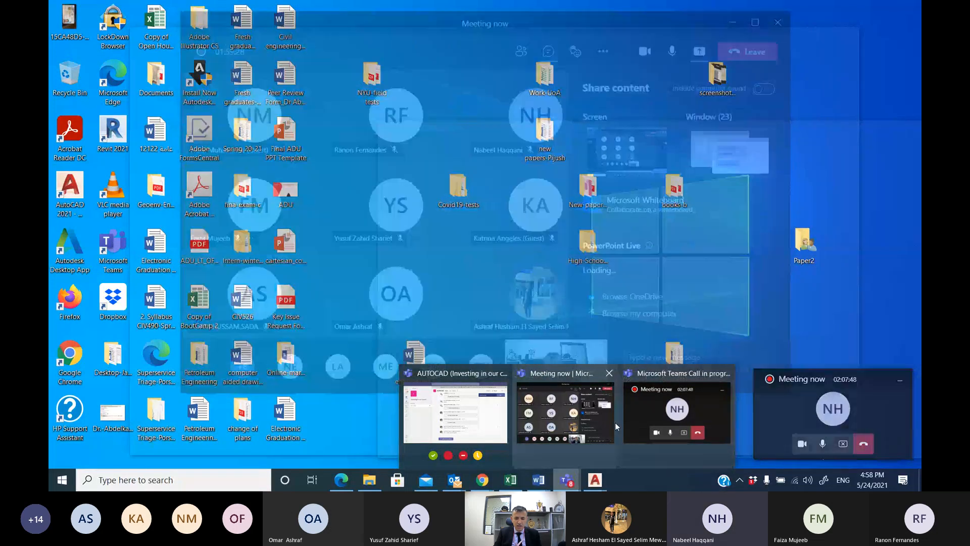
{"action": "left_click", "coordinate": [615, 422]}
{"action": "left_click", "coordinate": [603, 51]}
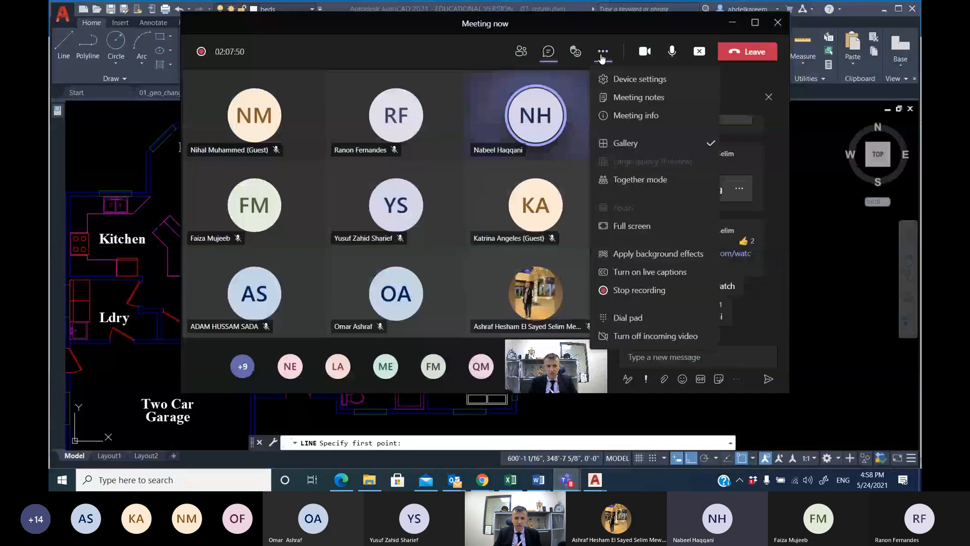